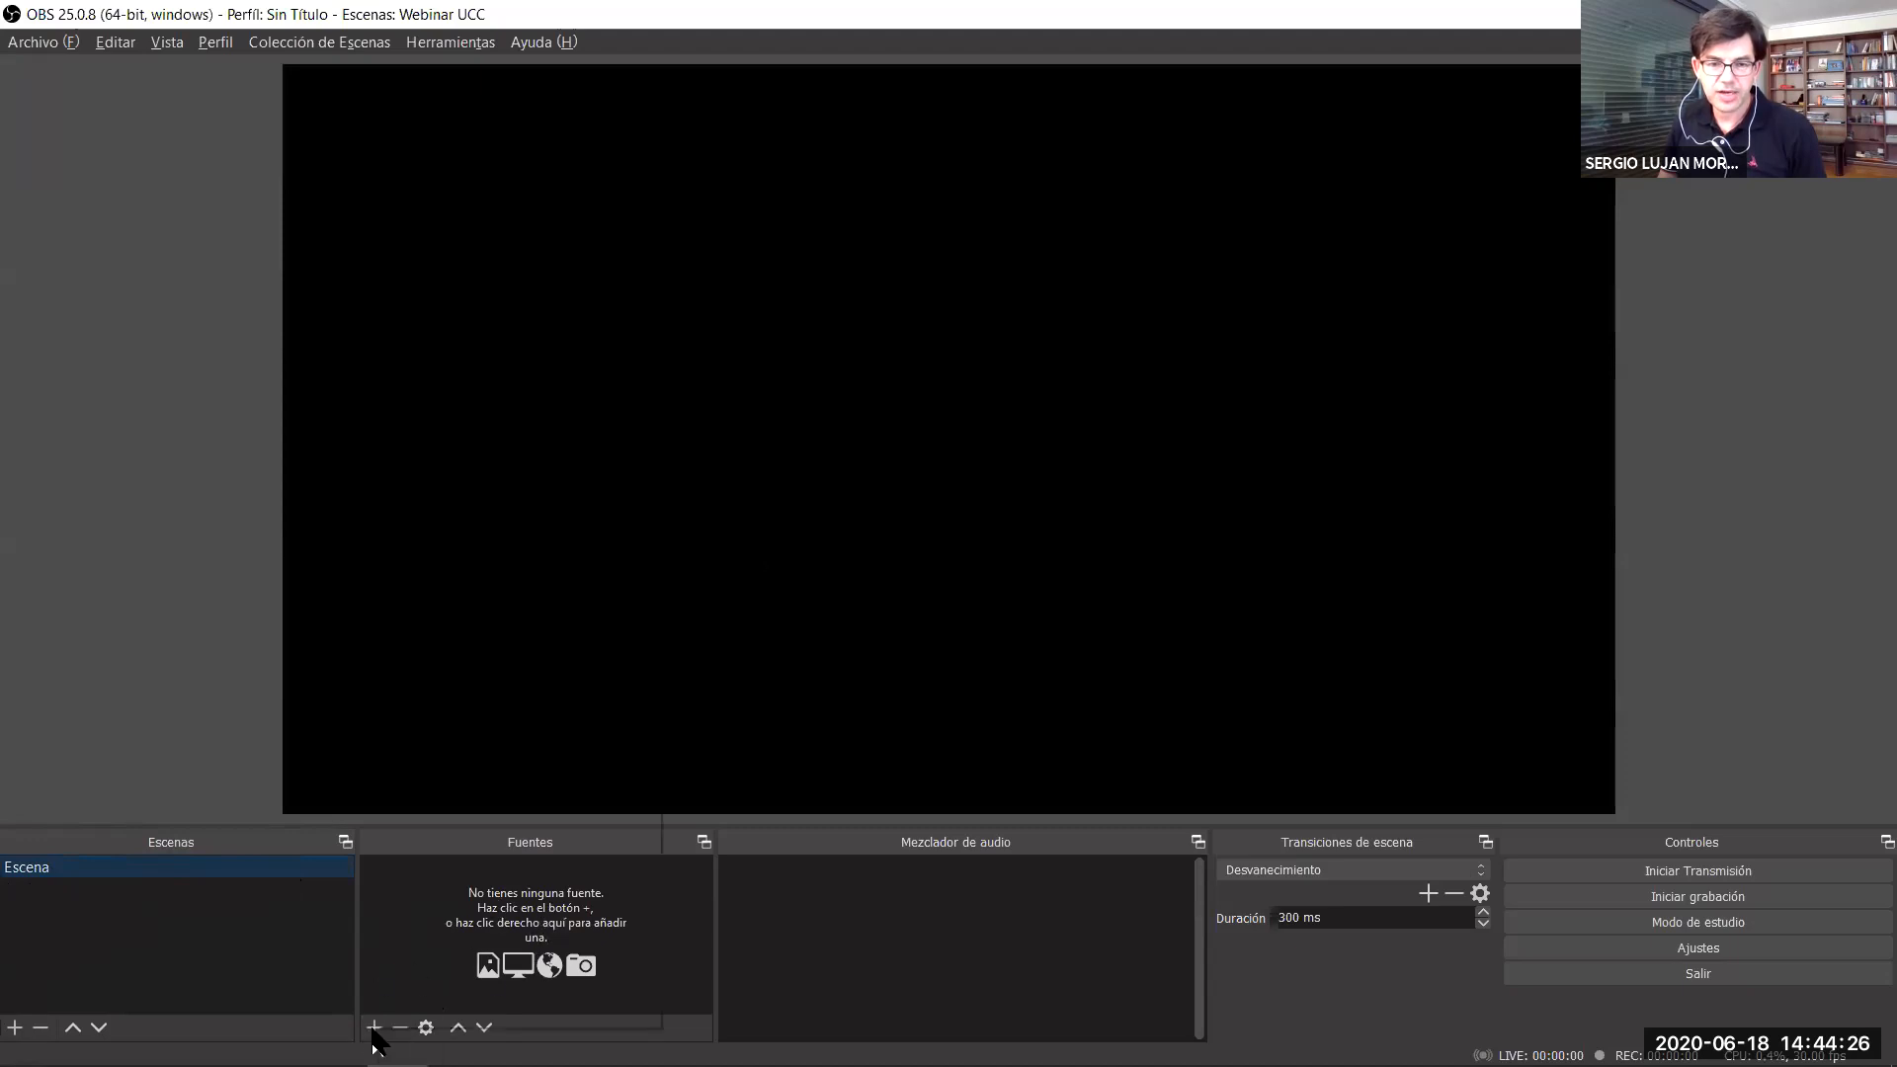
# Add a new video capture device source to the scene, keeping the suggested source name.
pyautogui.click(373, 1028)
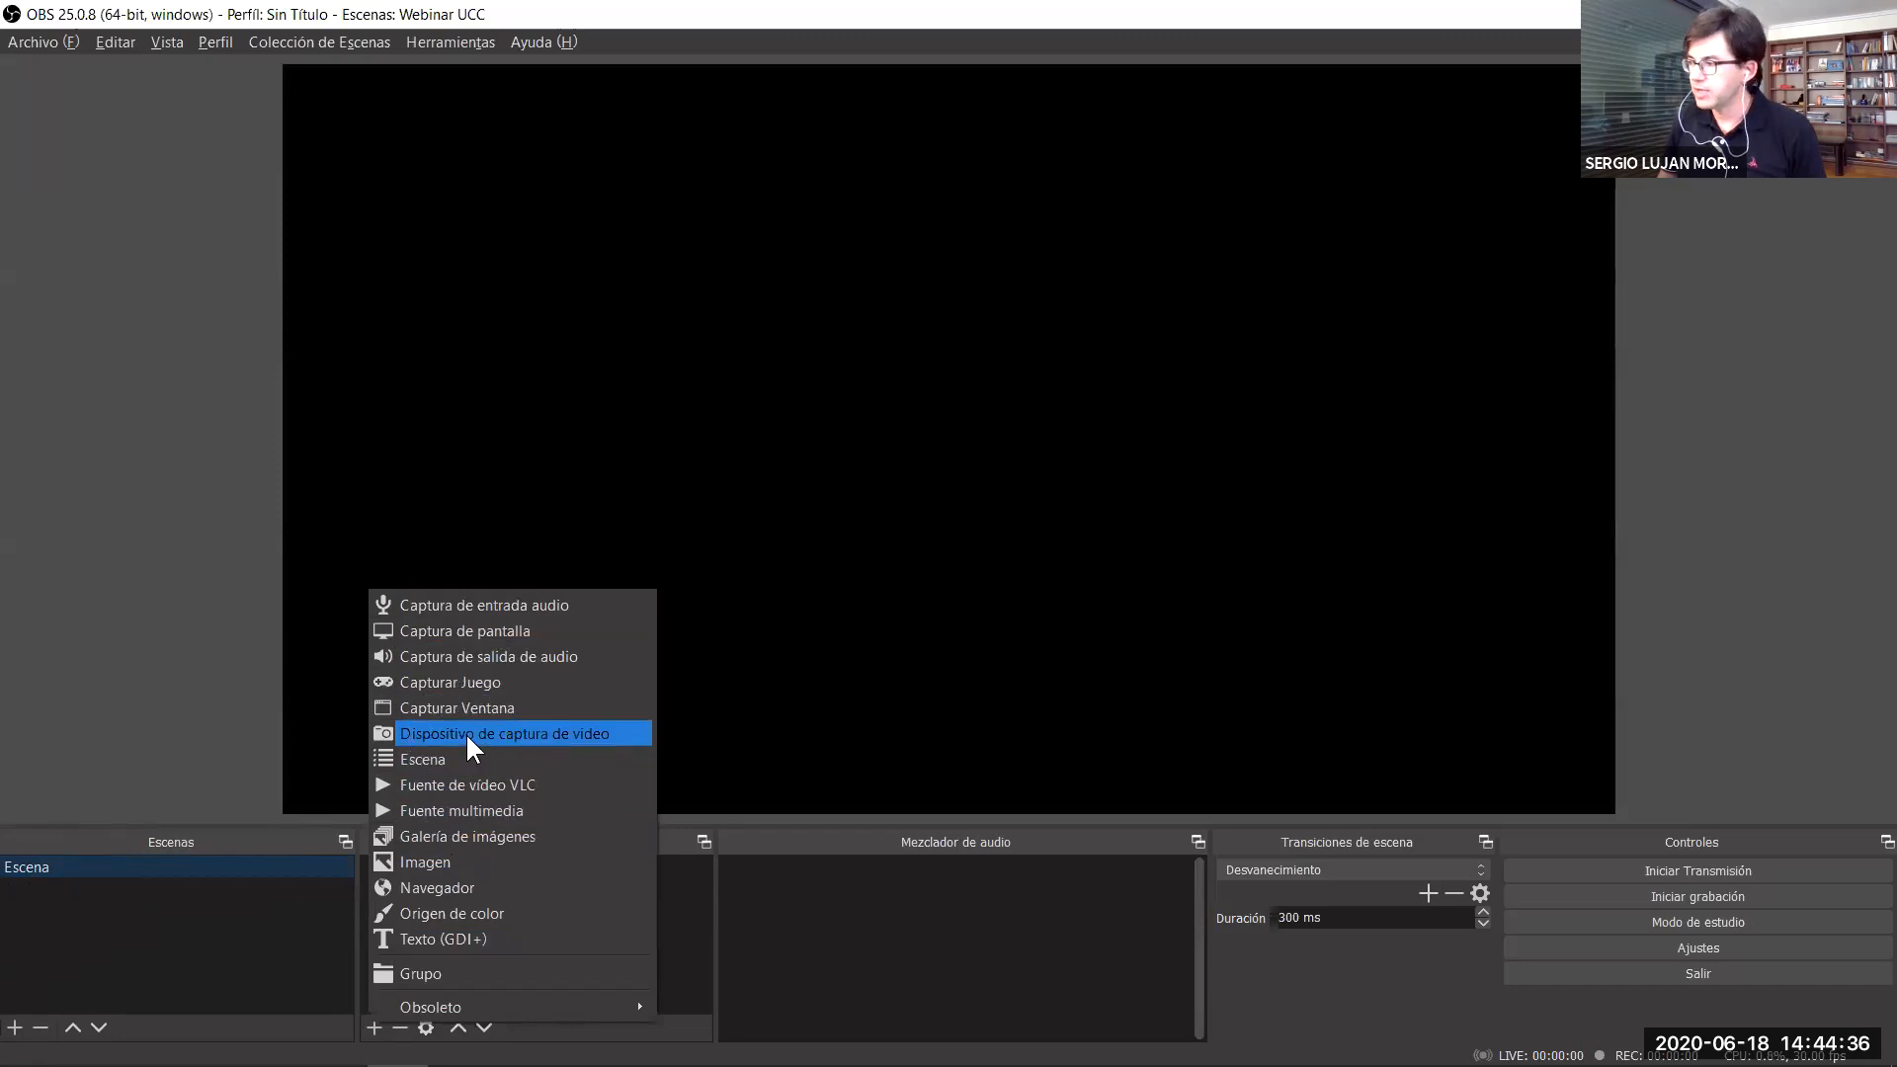
pyautogui.click(541, 731)
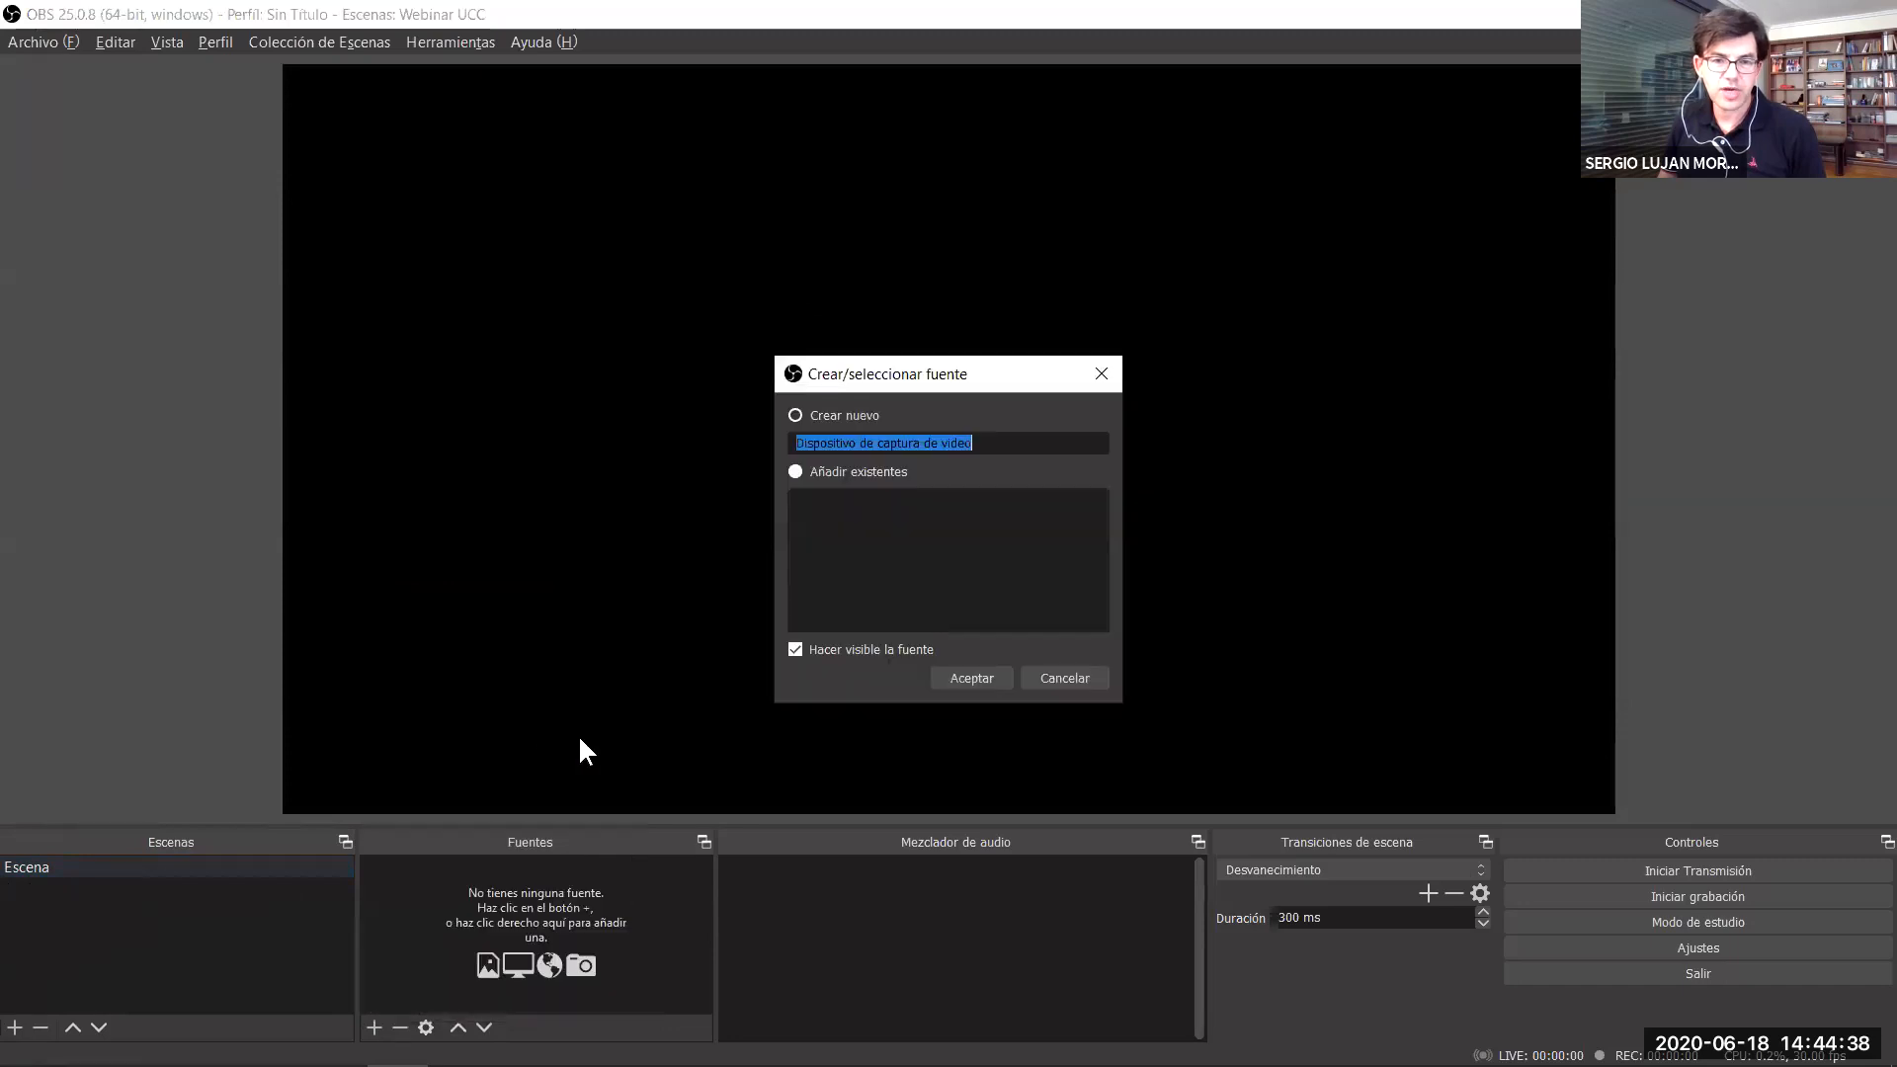
pyautogui.click(973, 678)
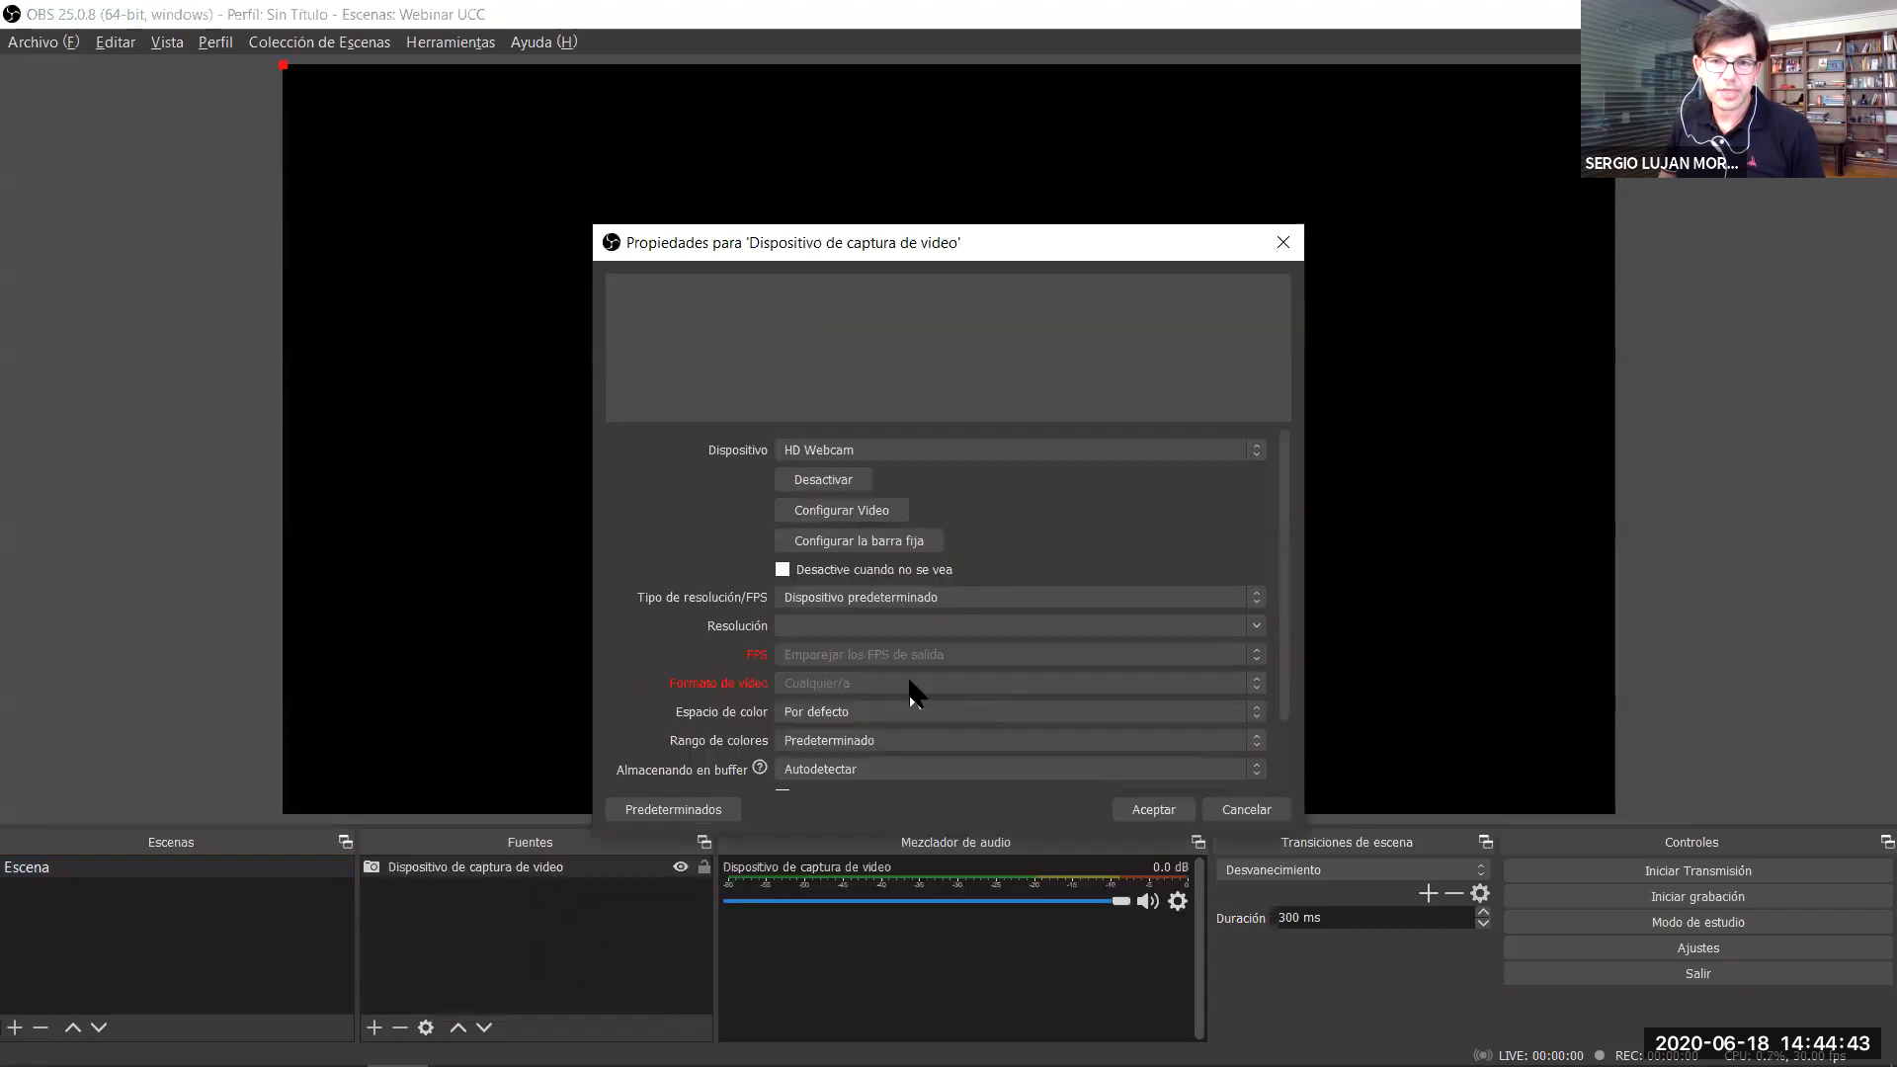
# Try the USB Camera and the HD Webcam in turn as the capture source's device.
pyautogui.click(850, 449)
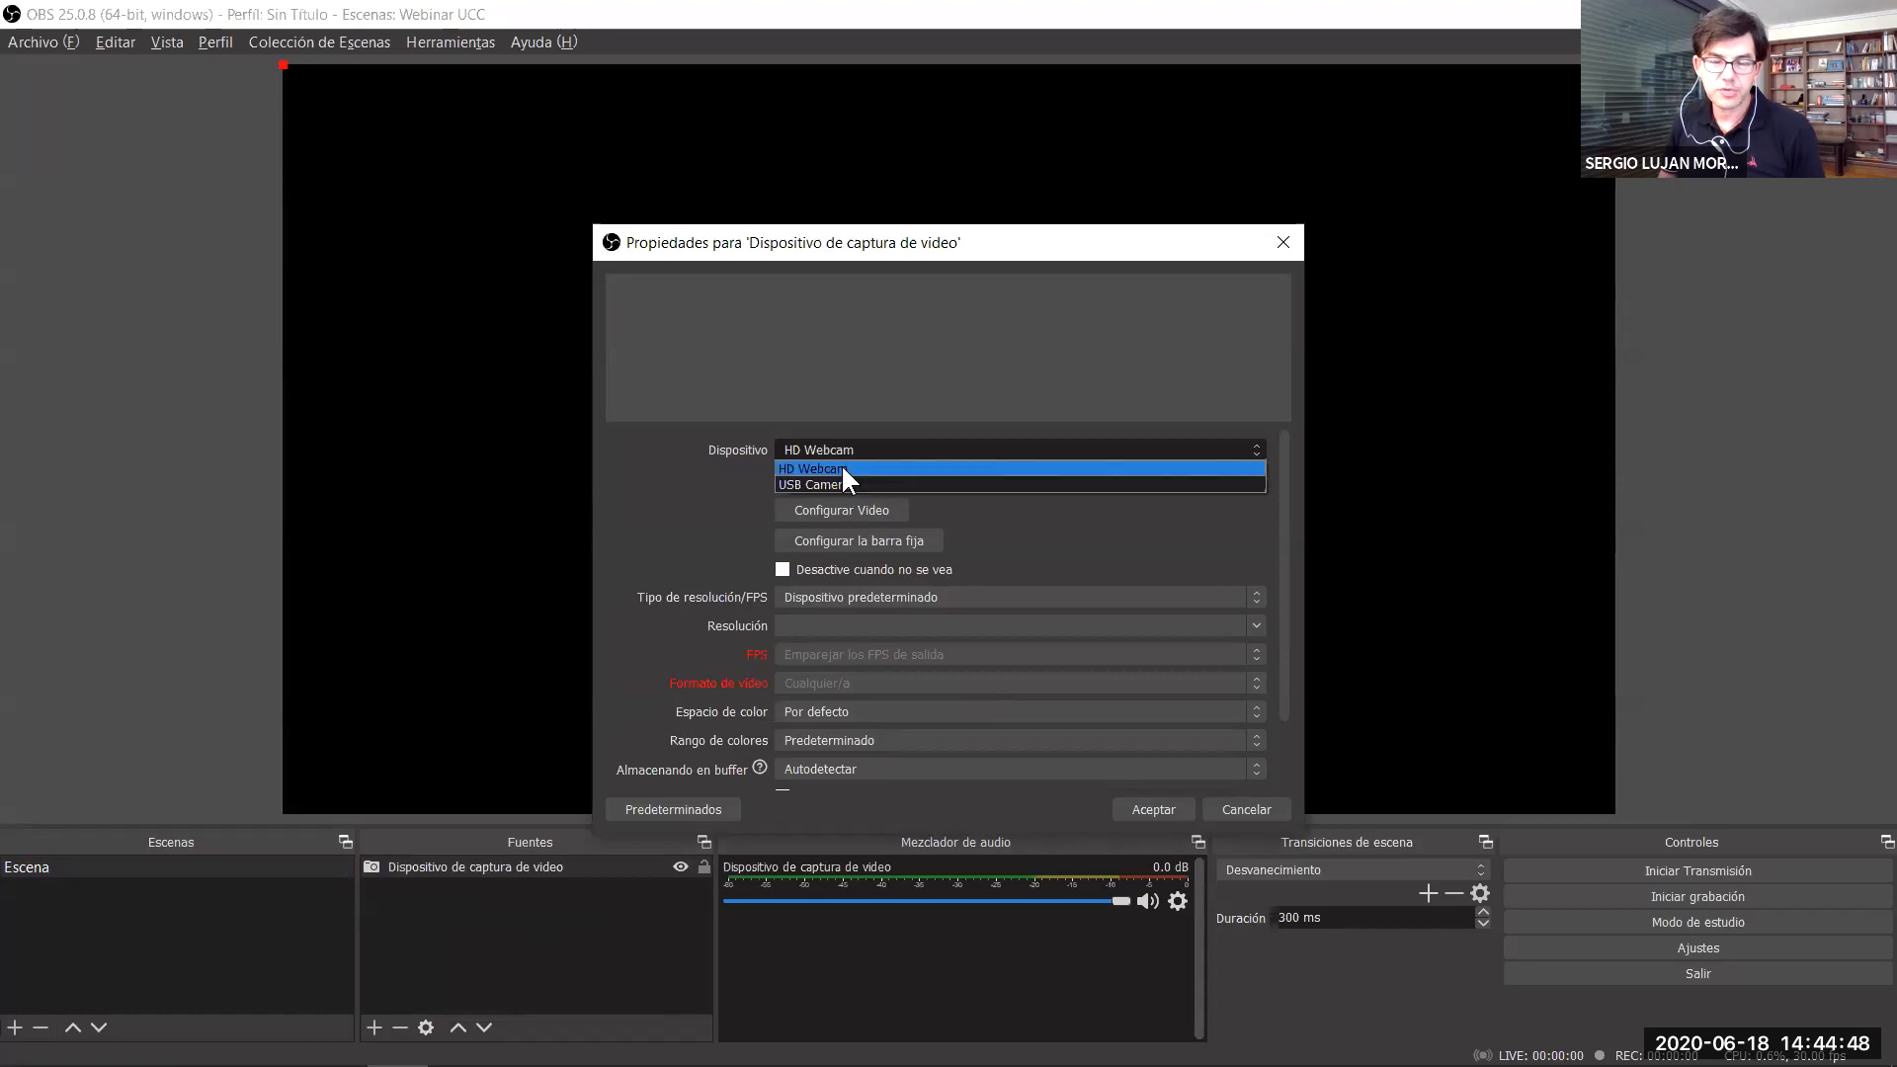
pyautogui.click(839, 483)
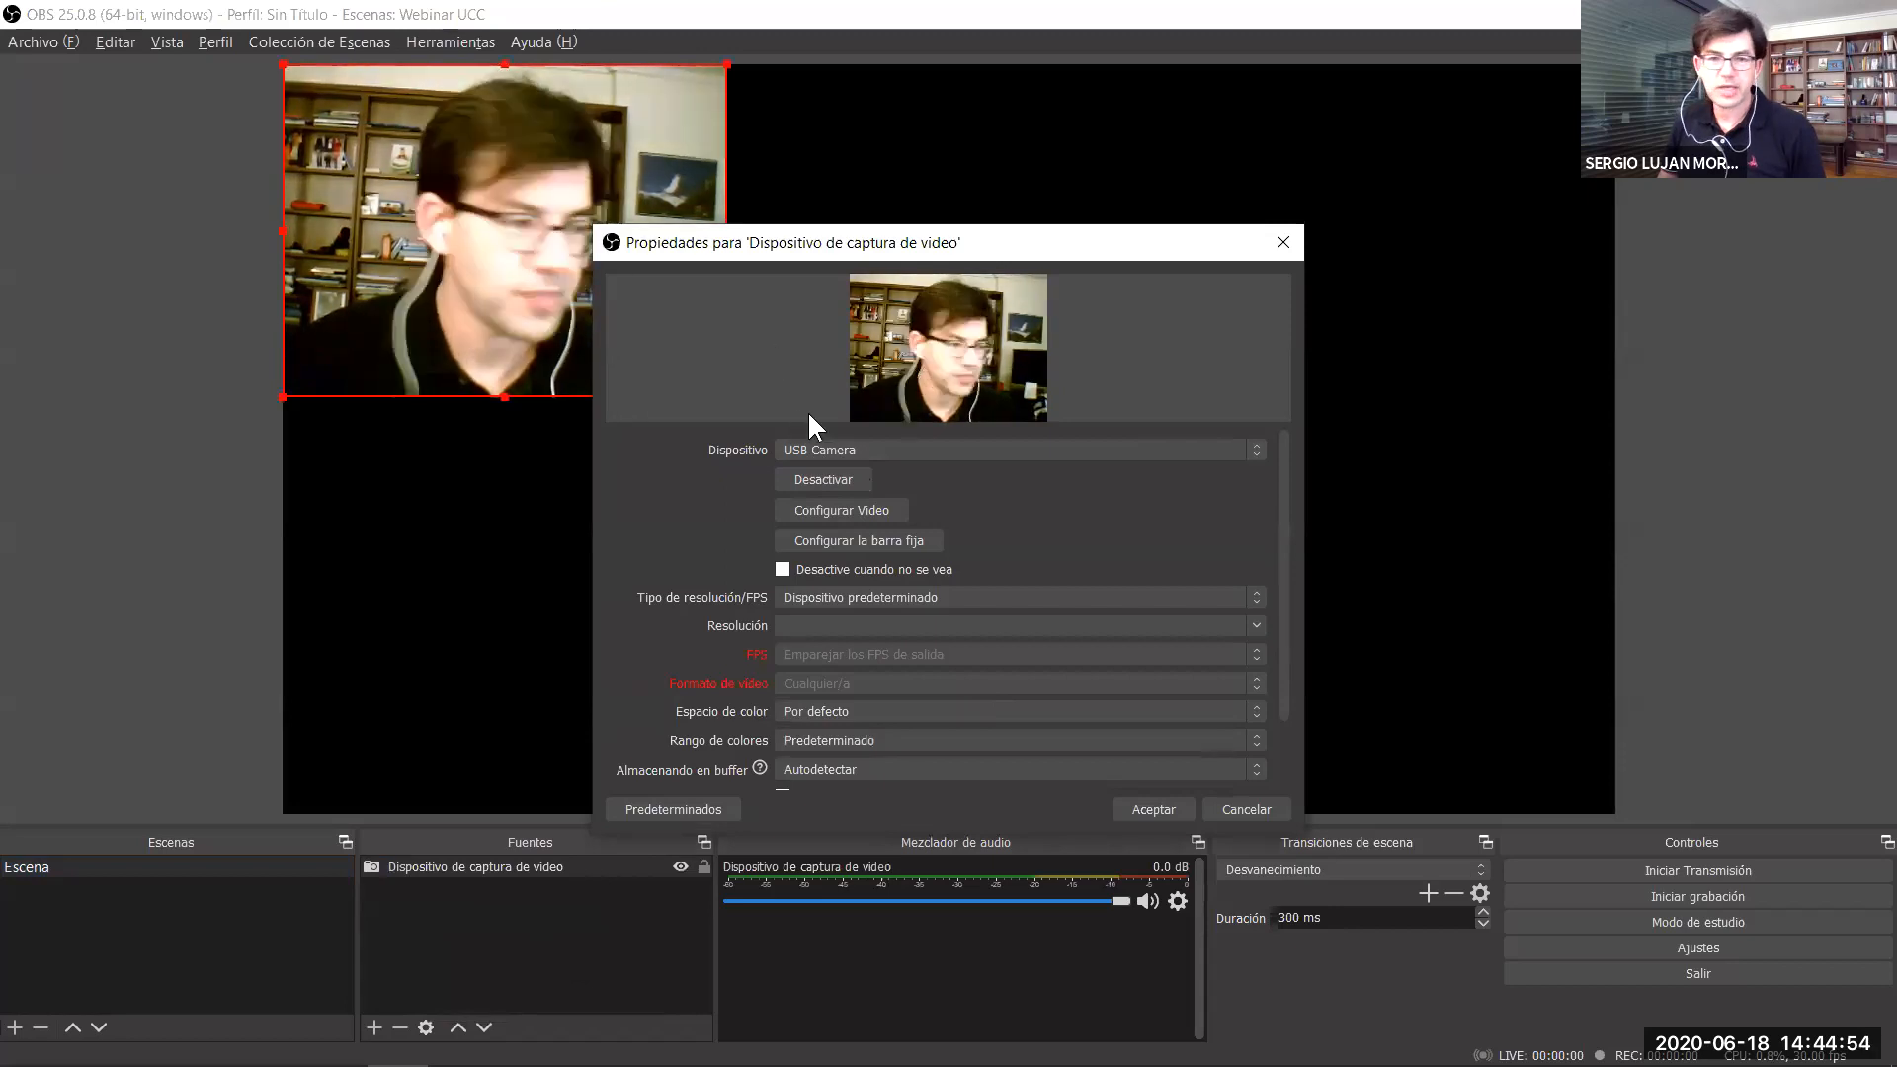
pyautogui.click(845, 450)
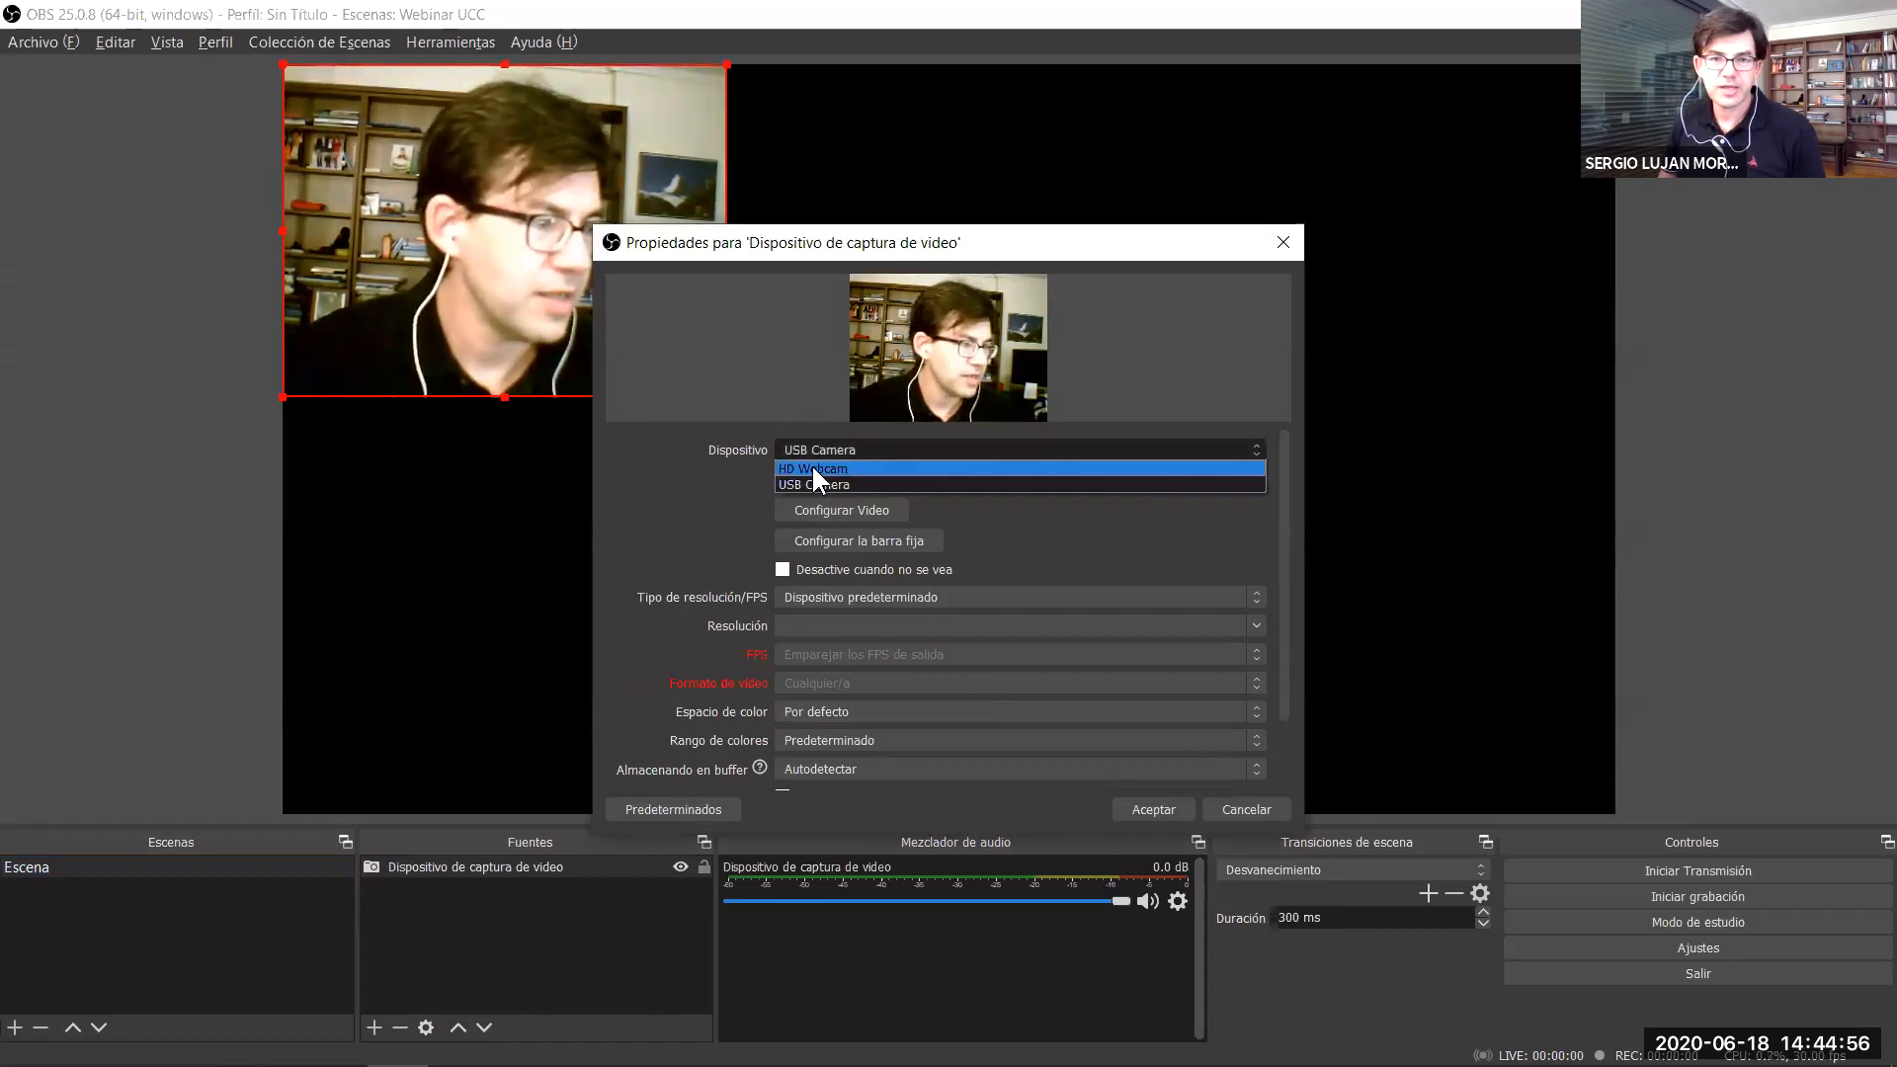
pyautogui.click(810, 467)
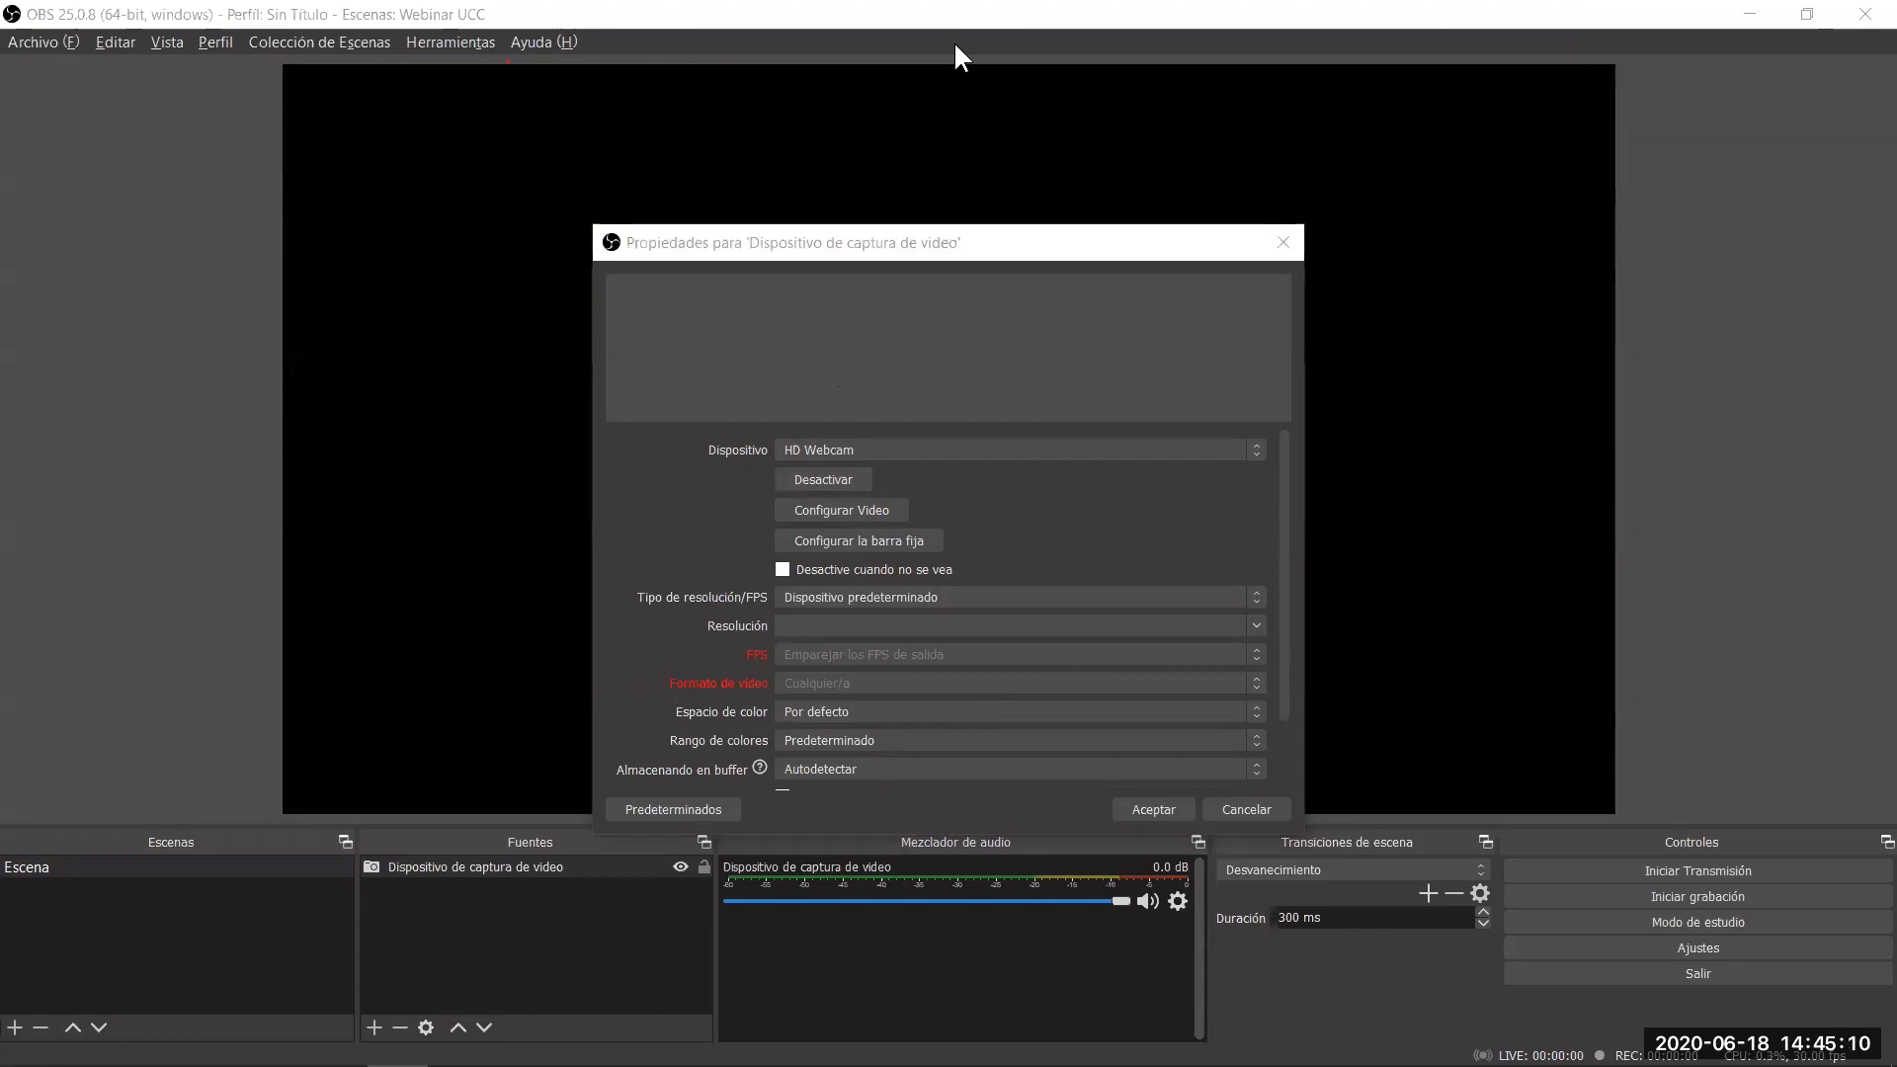
pyautogui.click(850, 453)
pyautogui.click(862, 481)
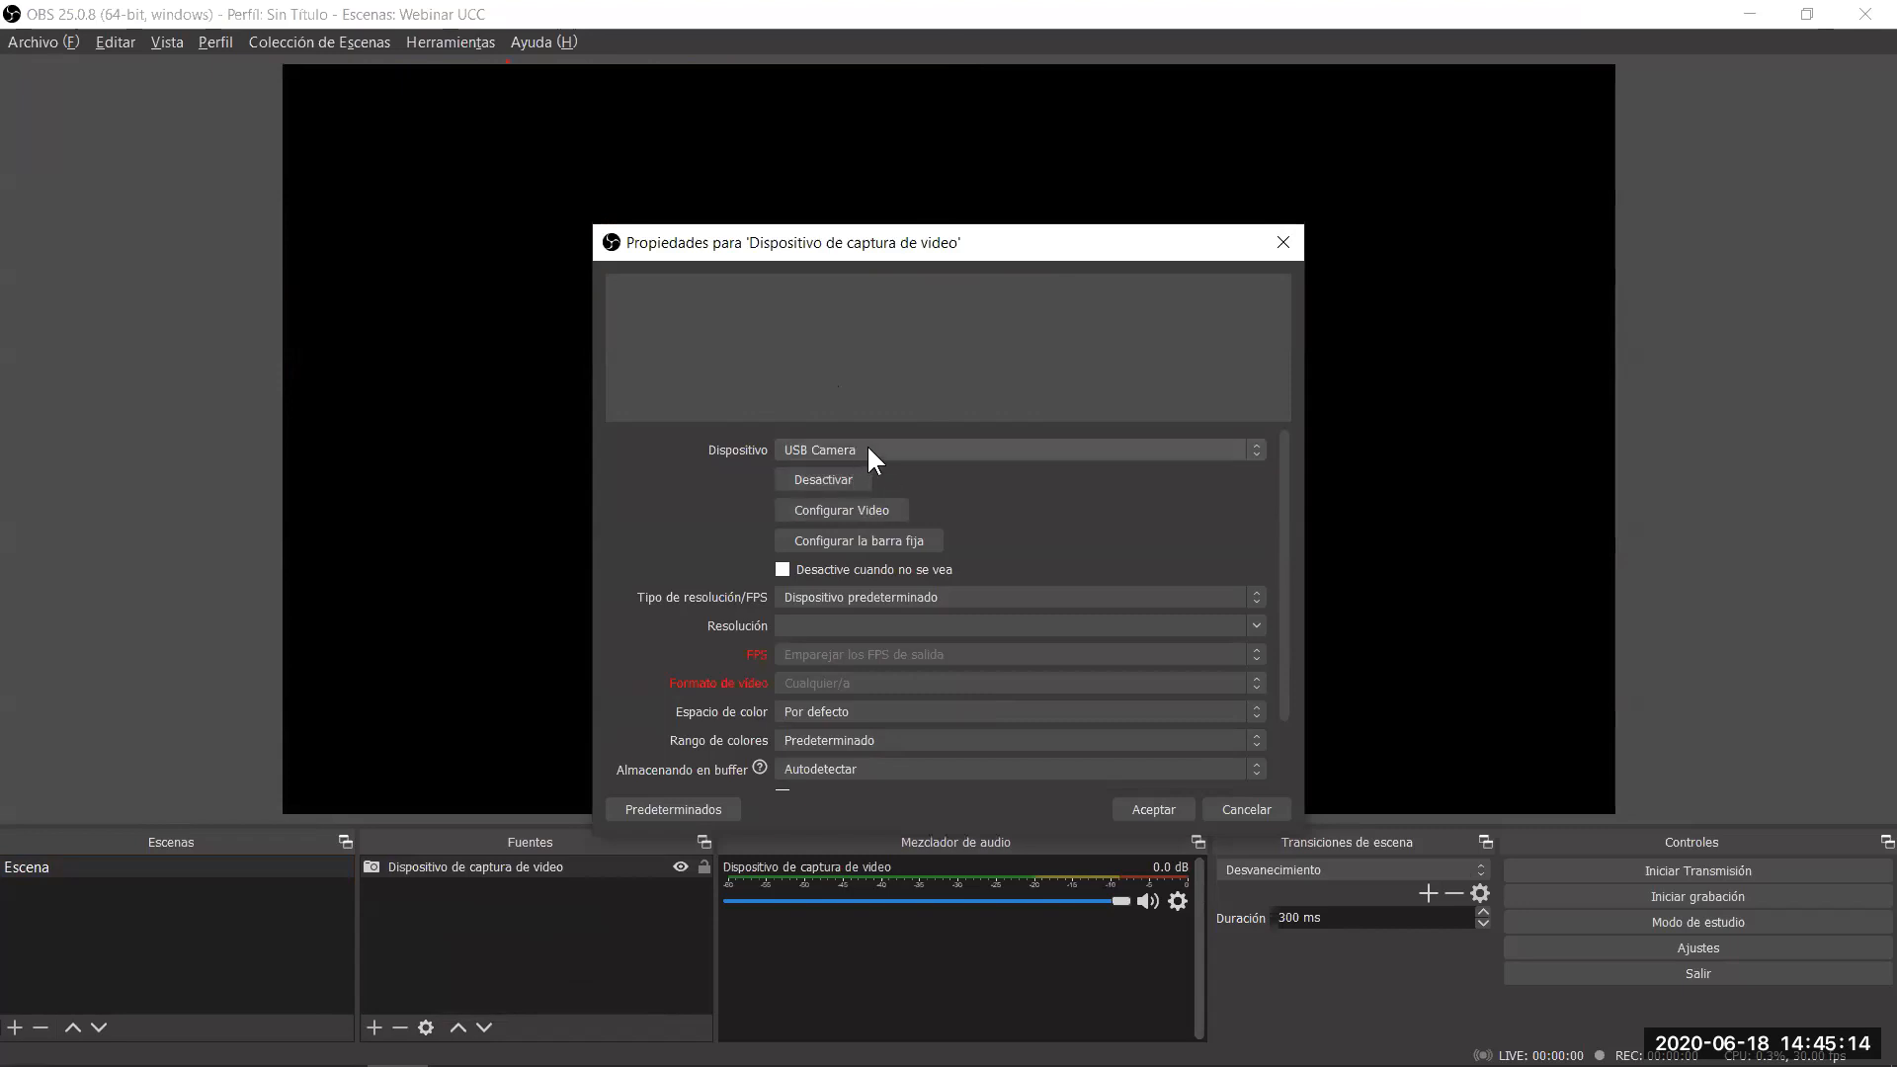
# Set the capture source's device to HD Webcam and enlarge its picture to fill the whole canvas.
pyautogui.click(867, 443)
pyautogui.click(855, 461)
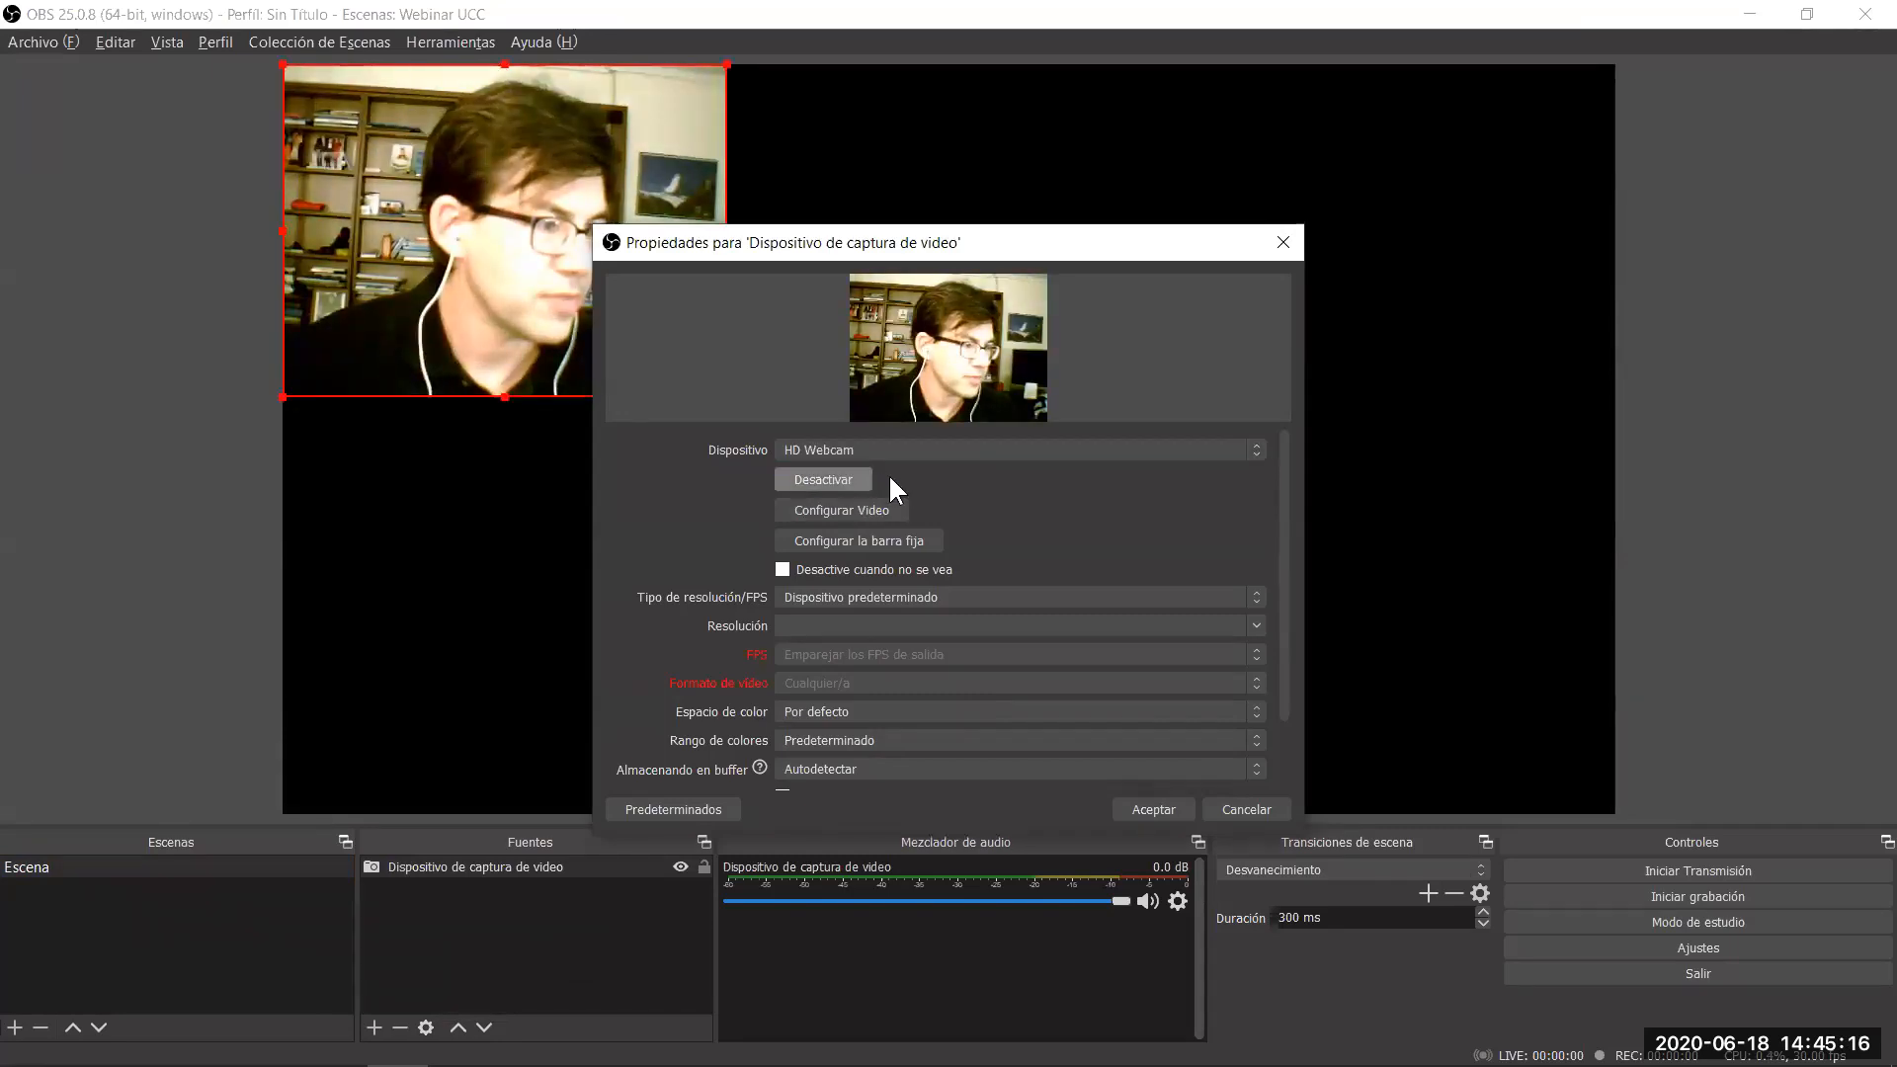
pyautogui.moveTo(1114, 245); pyautogui.dragTo(1691, 82)
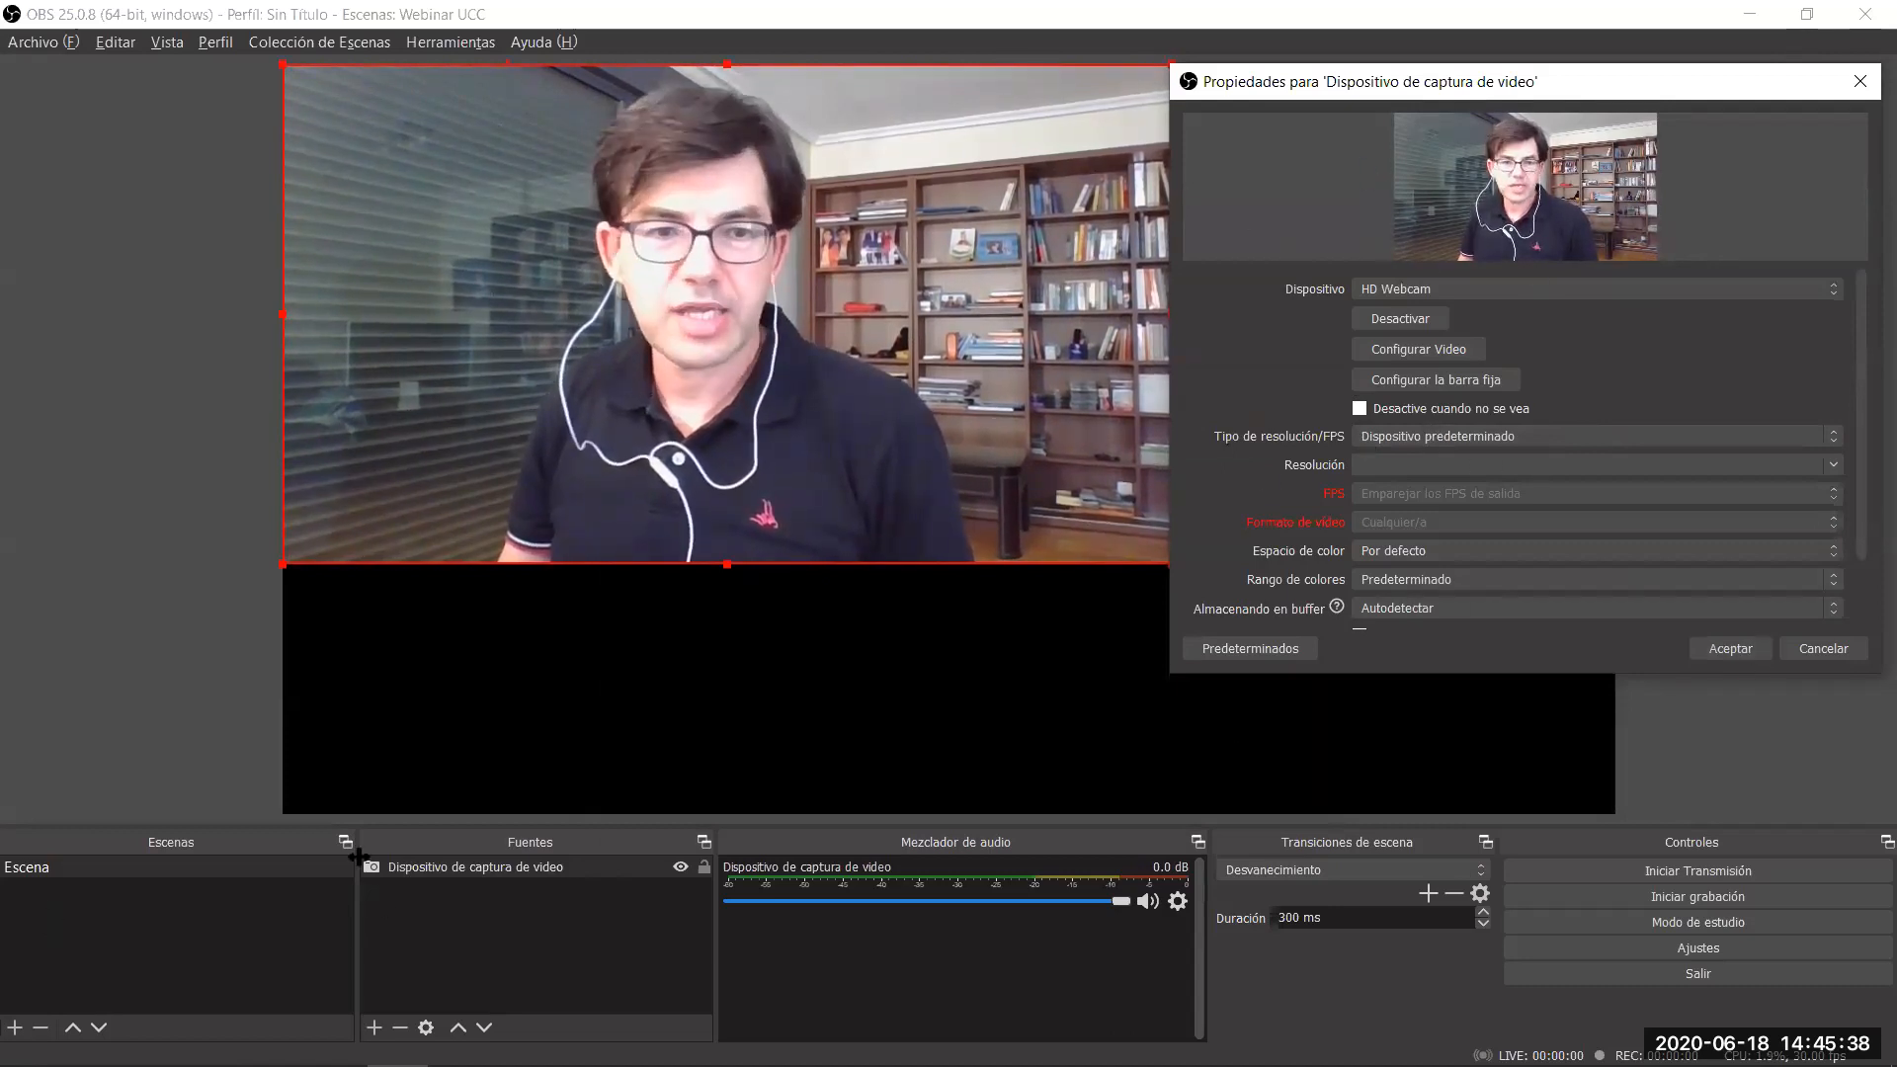
pyautogui.click(1731, 647)
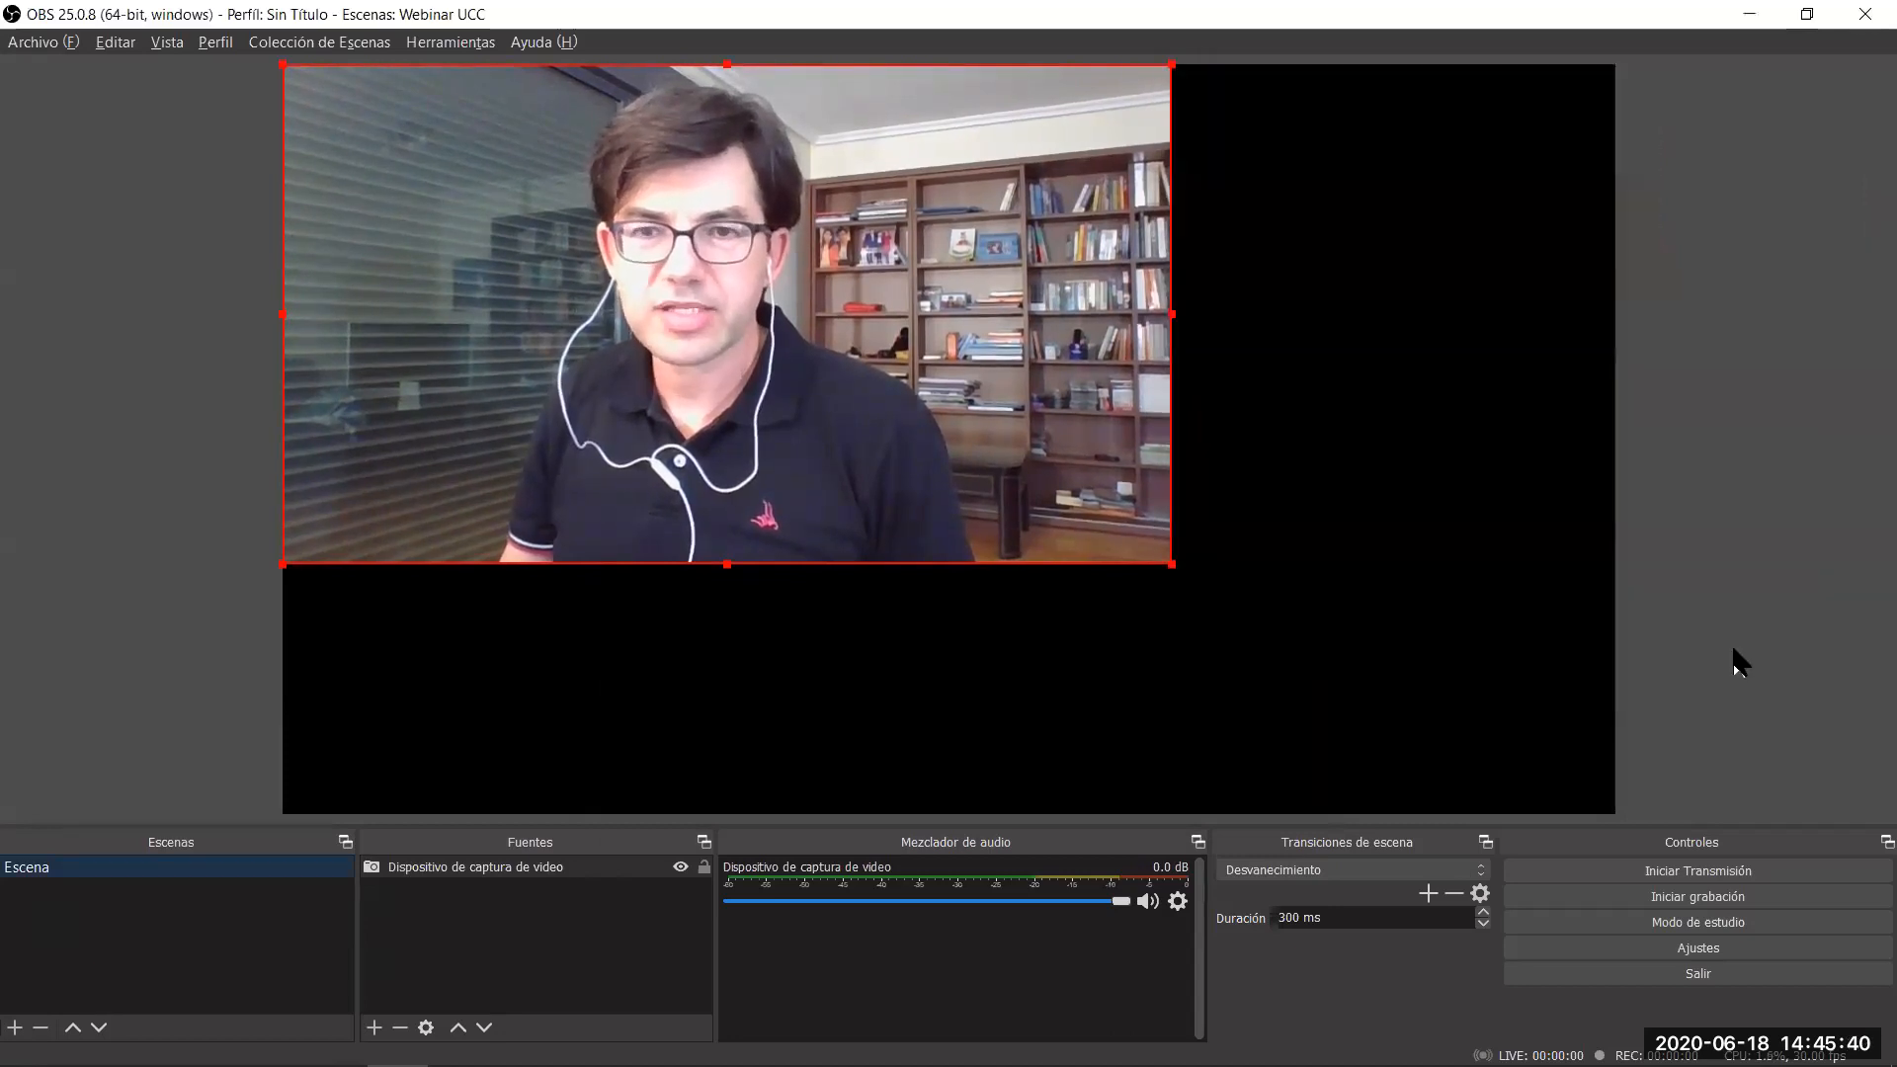
pyautogui.moveTo(725, 322)
pyautogui.mouseDown()
pyautogui.moveTo(765, 416)
pyautogui.moveTo(976, 339)
pyautogui.moveTo(733, 332)
pyautogui.mouseUp()
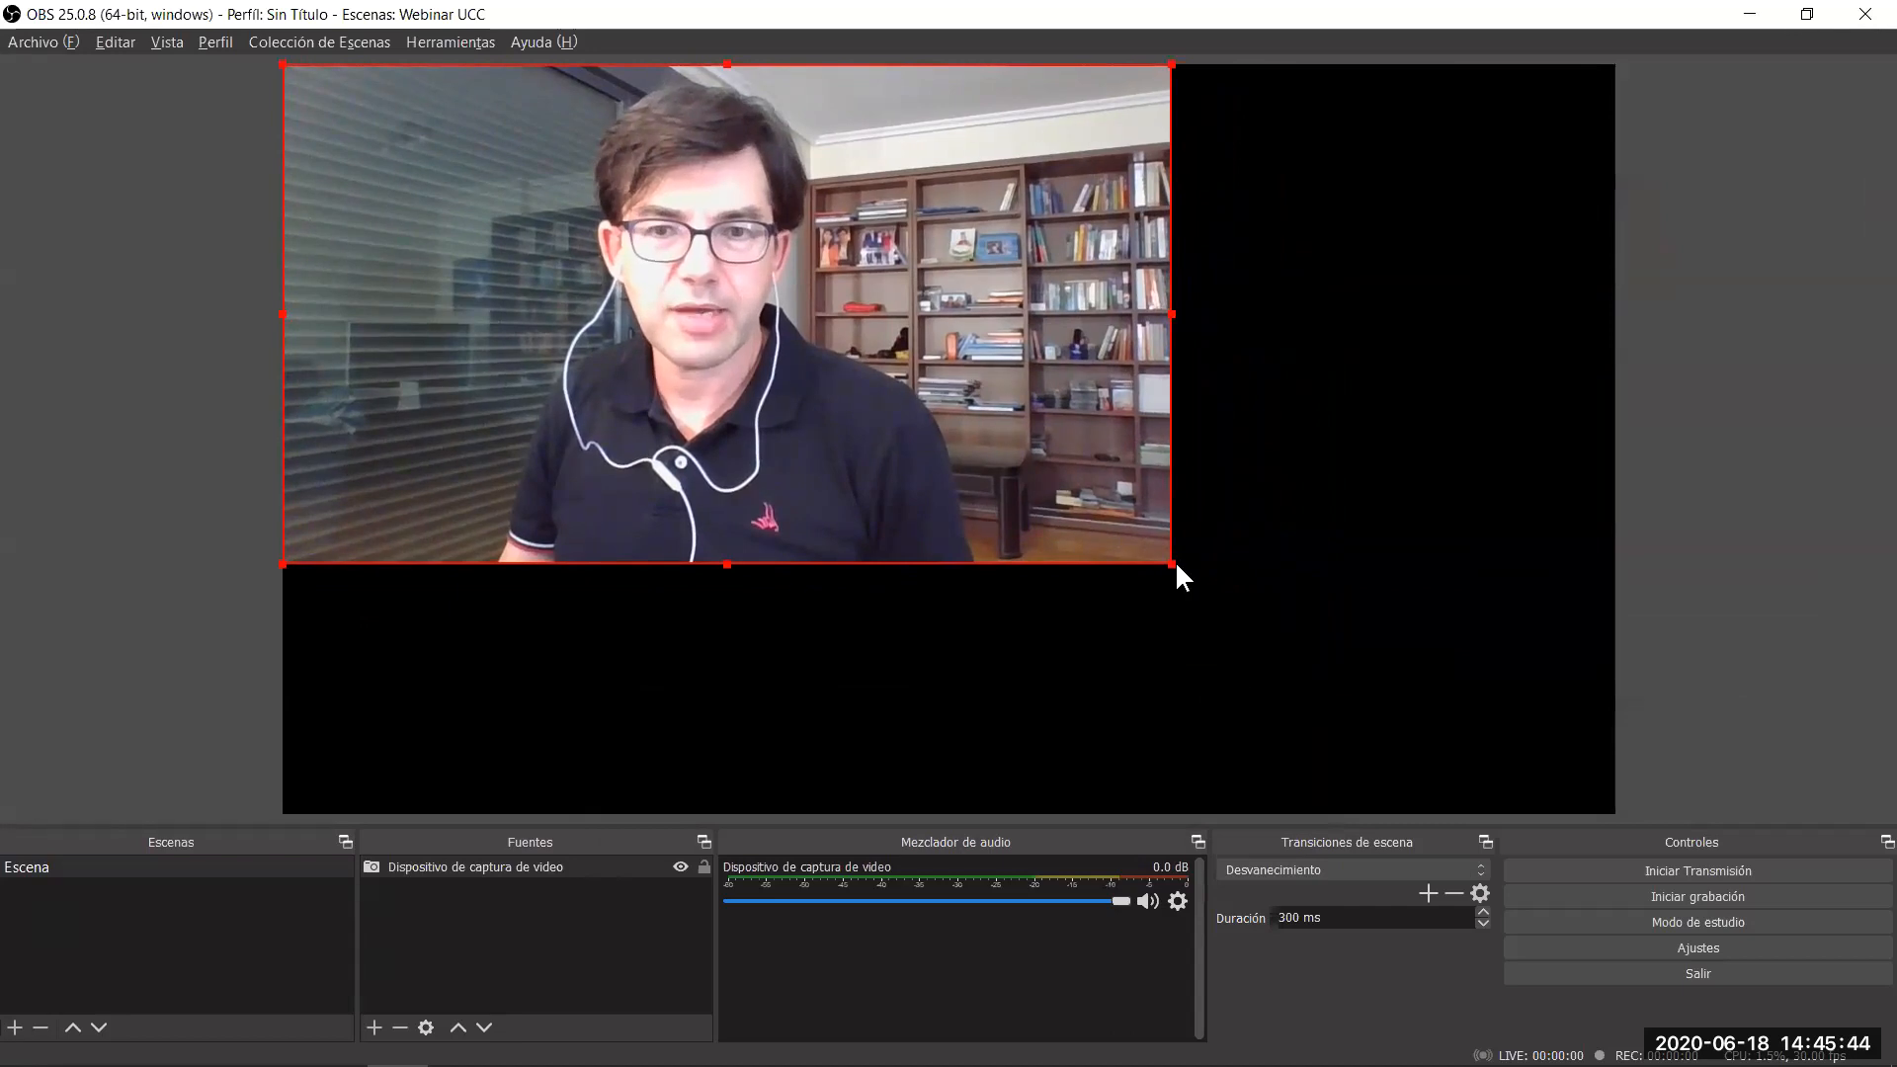
pyautogui.moveTo(1173, 565); pyautogui.dragTo(1512, 812)
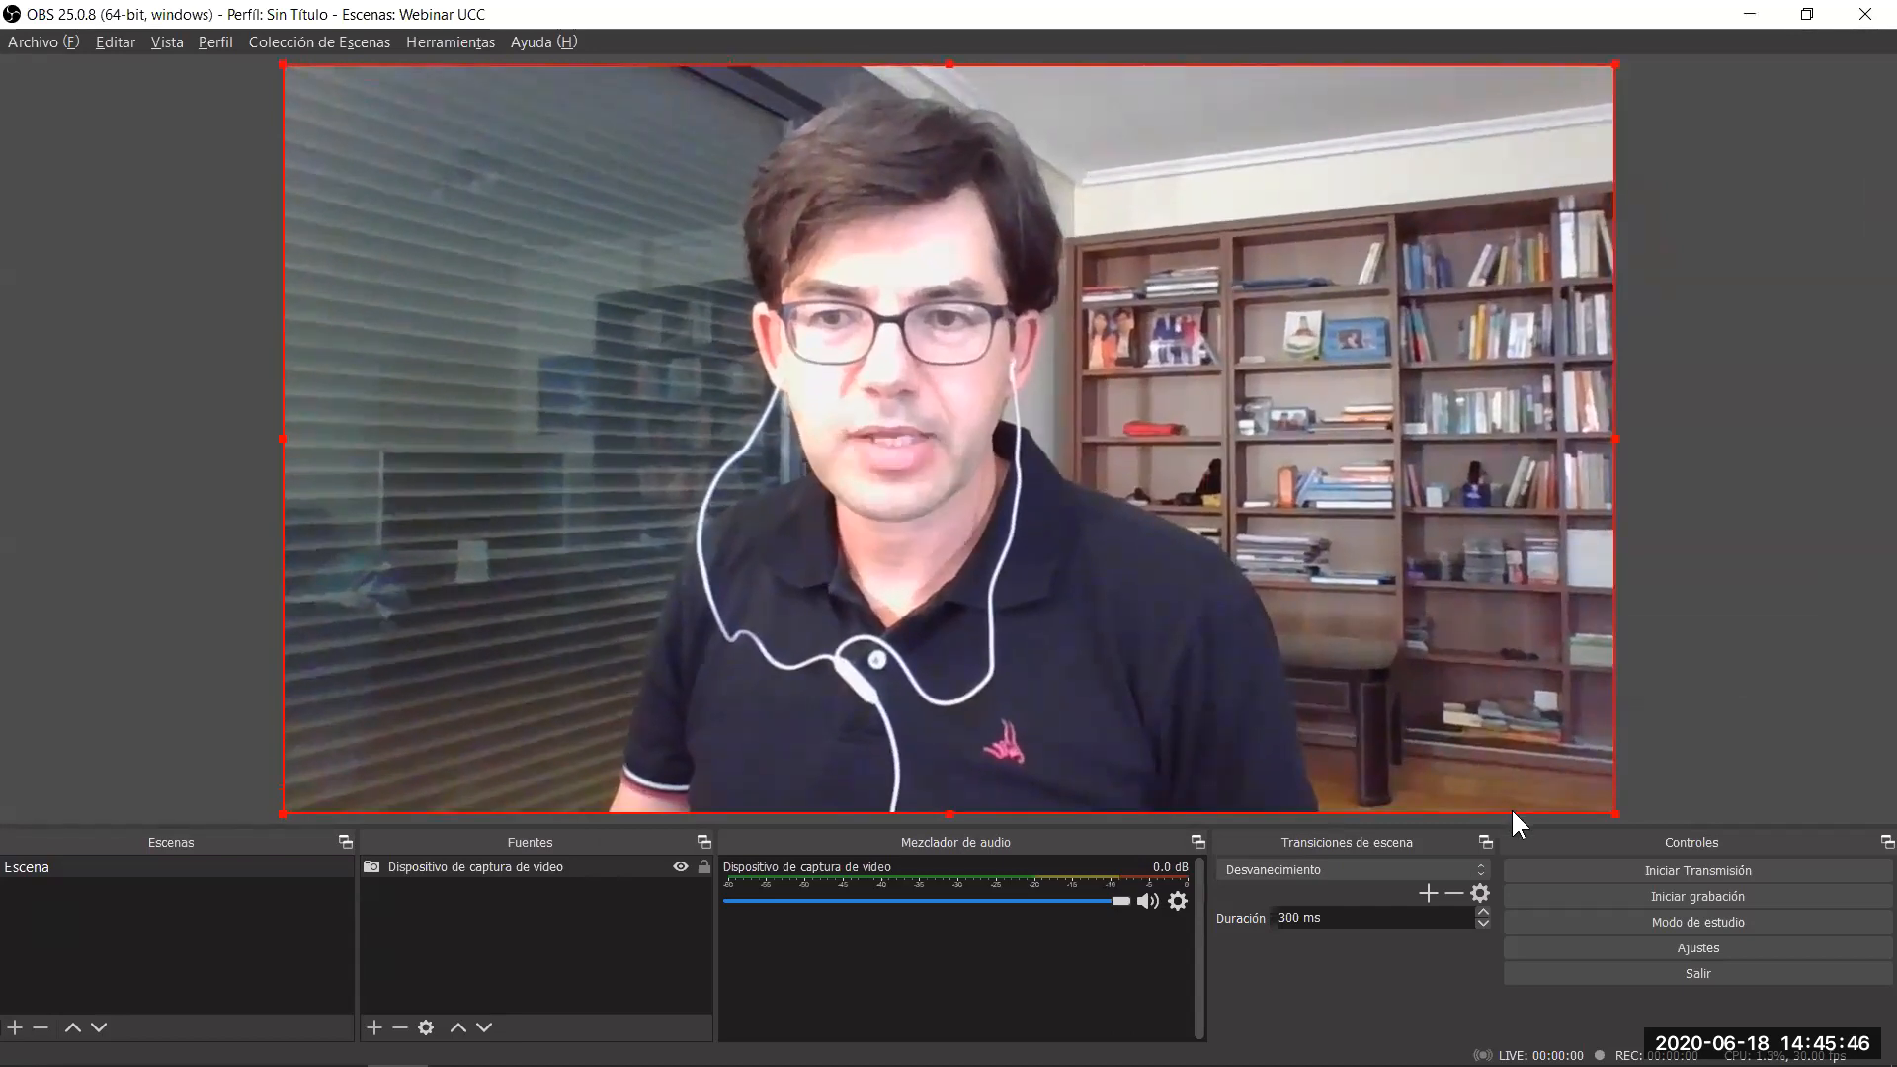
# Rename the scene "Escena" as "Webcam 1".
pyautogui.rightClick(27, 864)
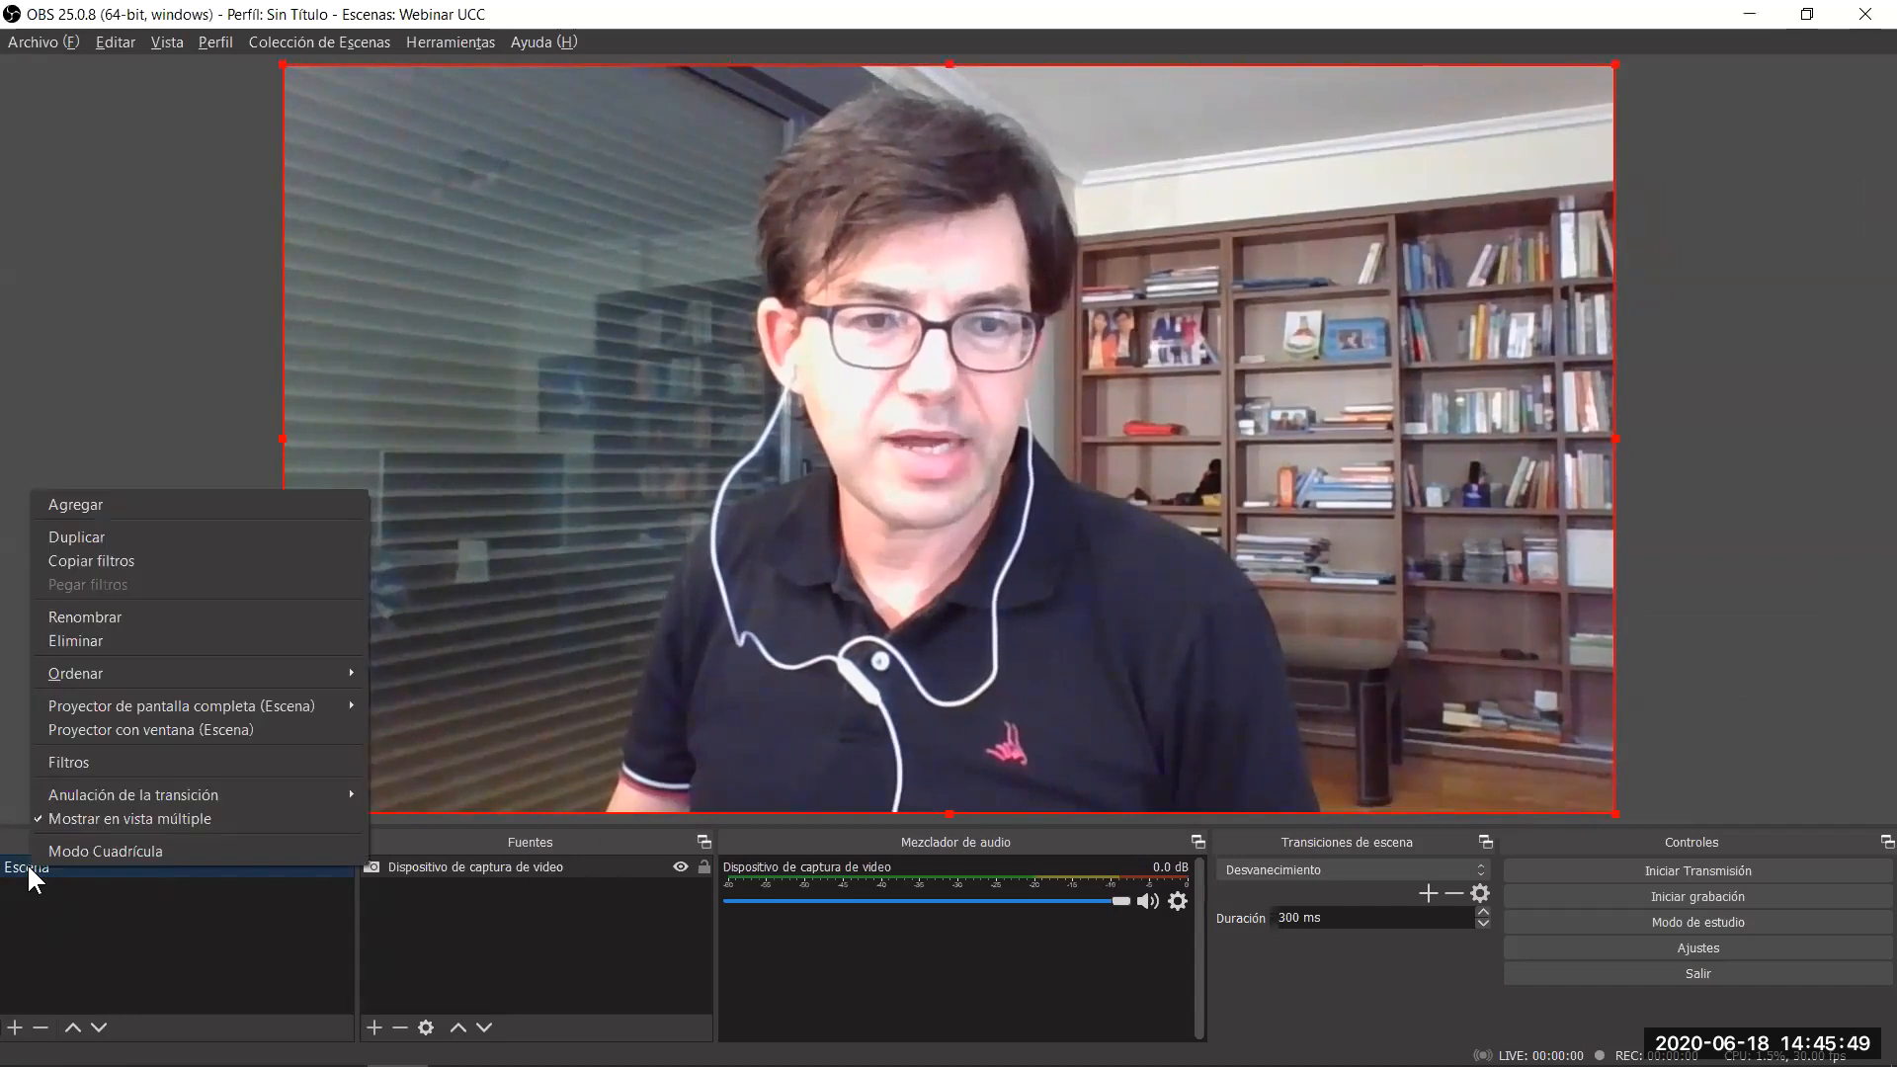
pyautogui.click(87, 617)
pyautogui.write('W')
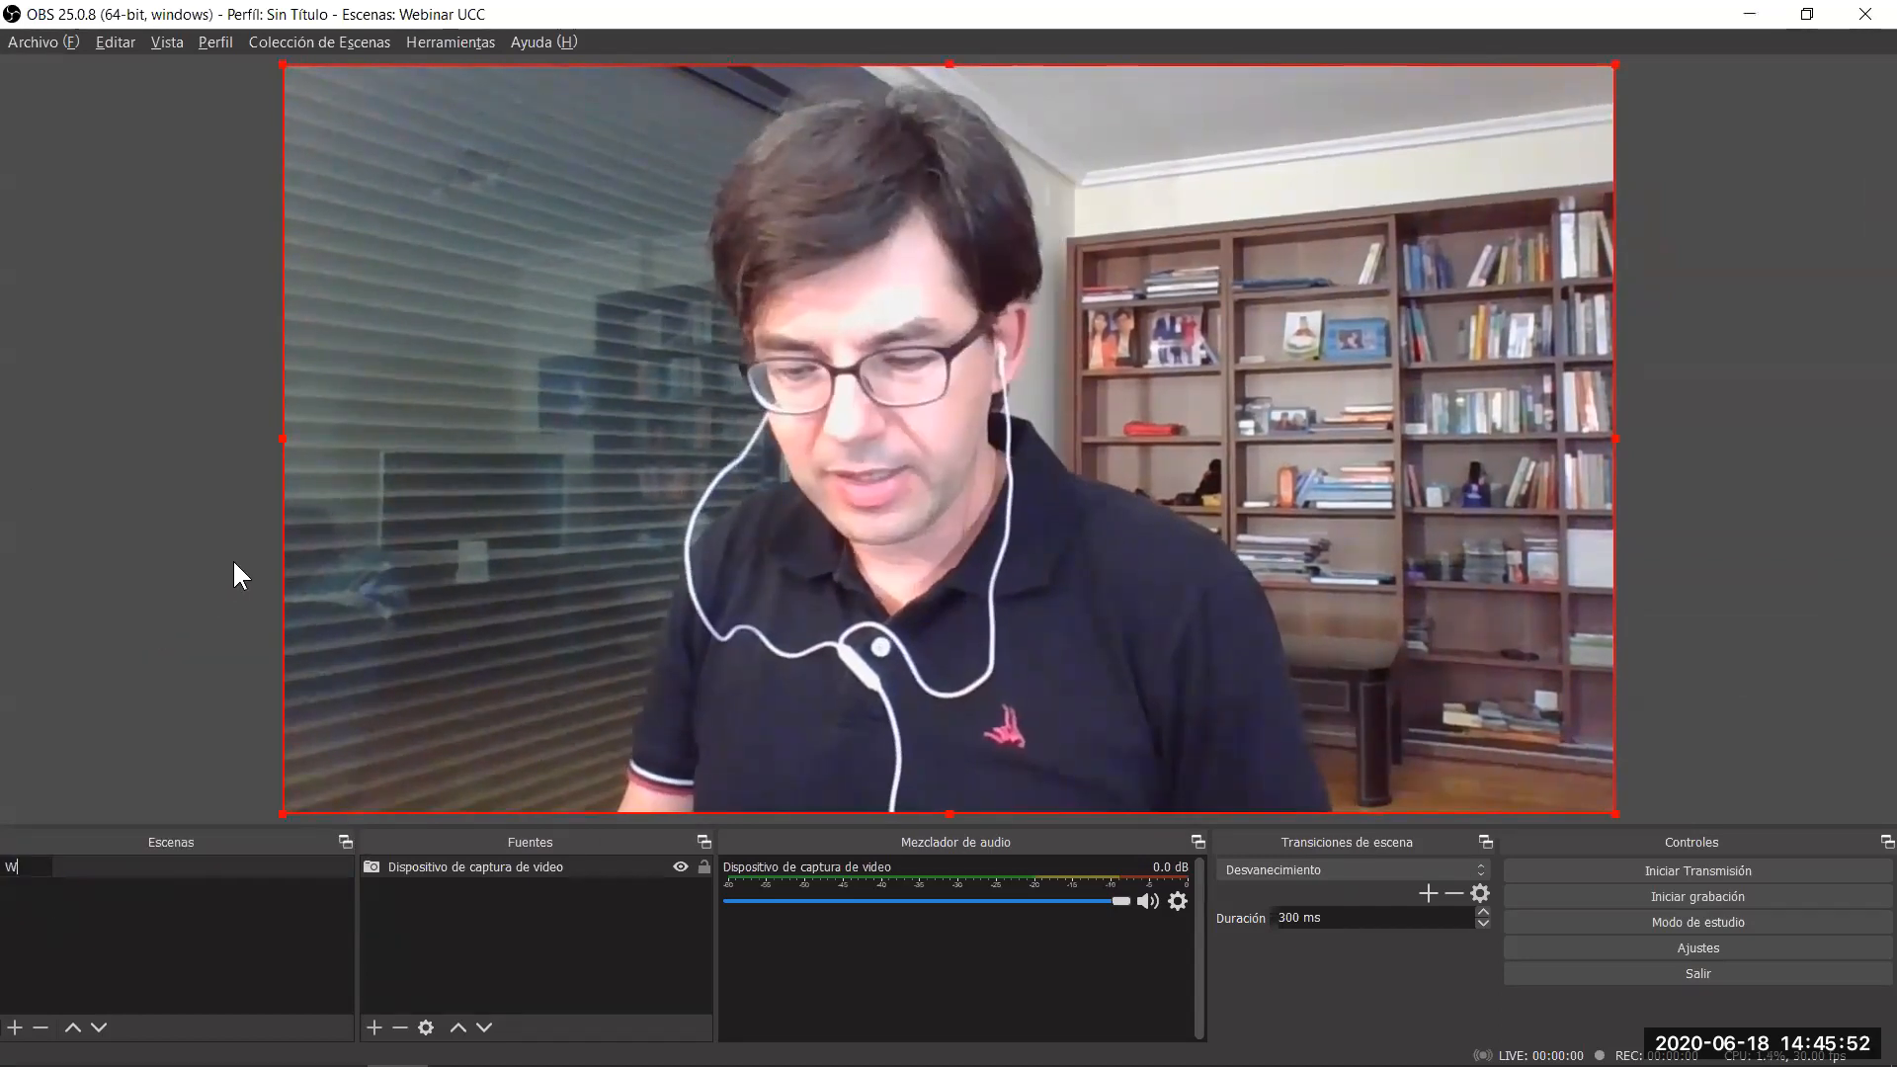
pyautogui.write('eb')
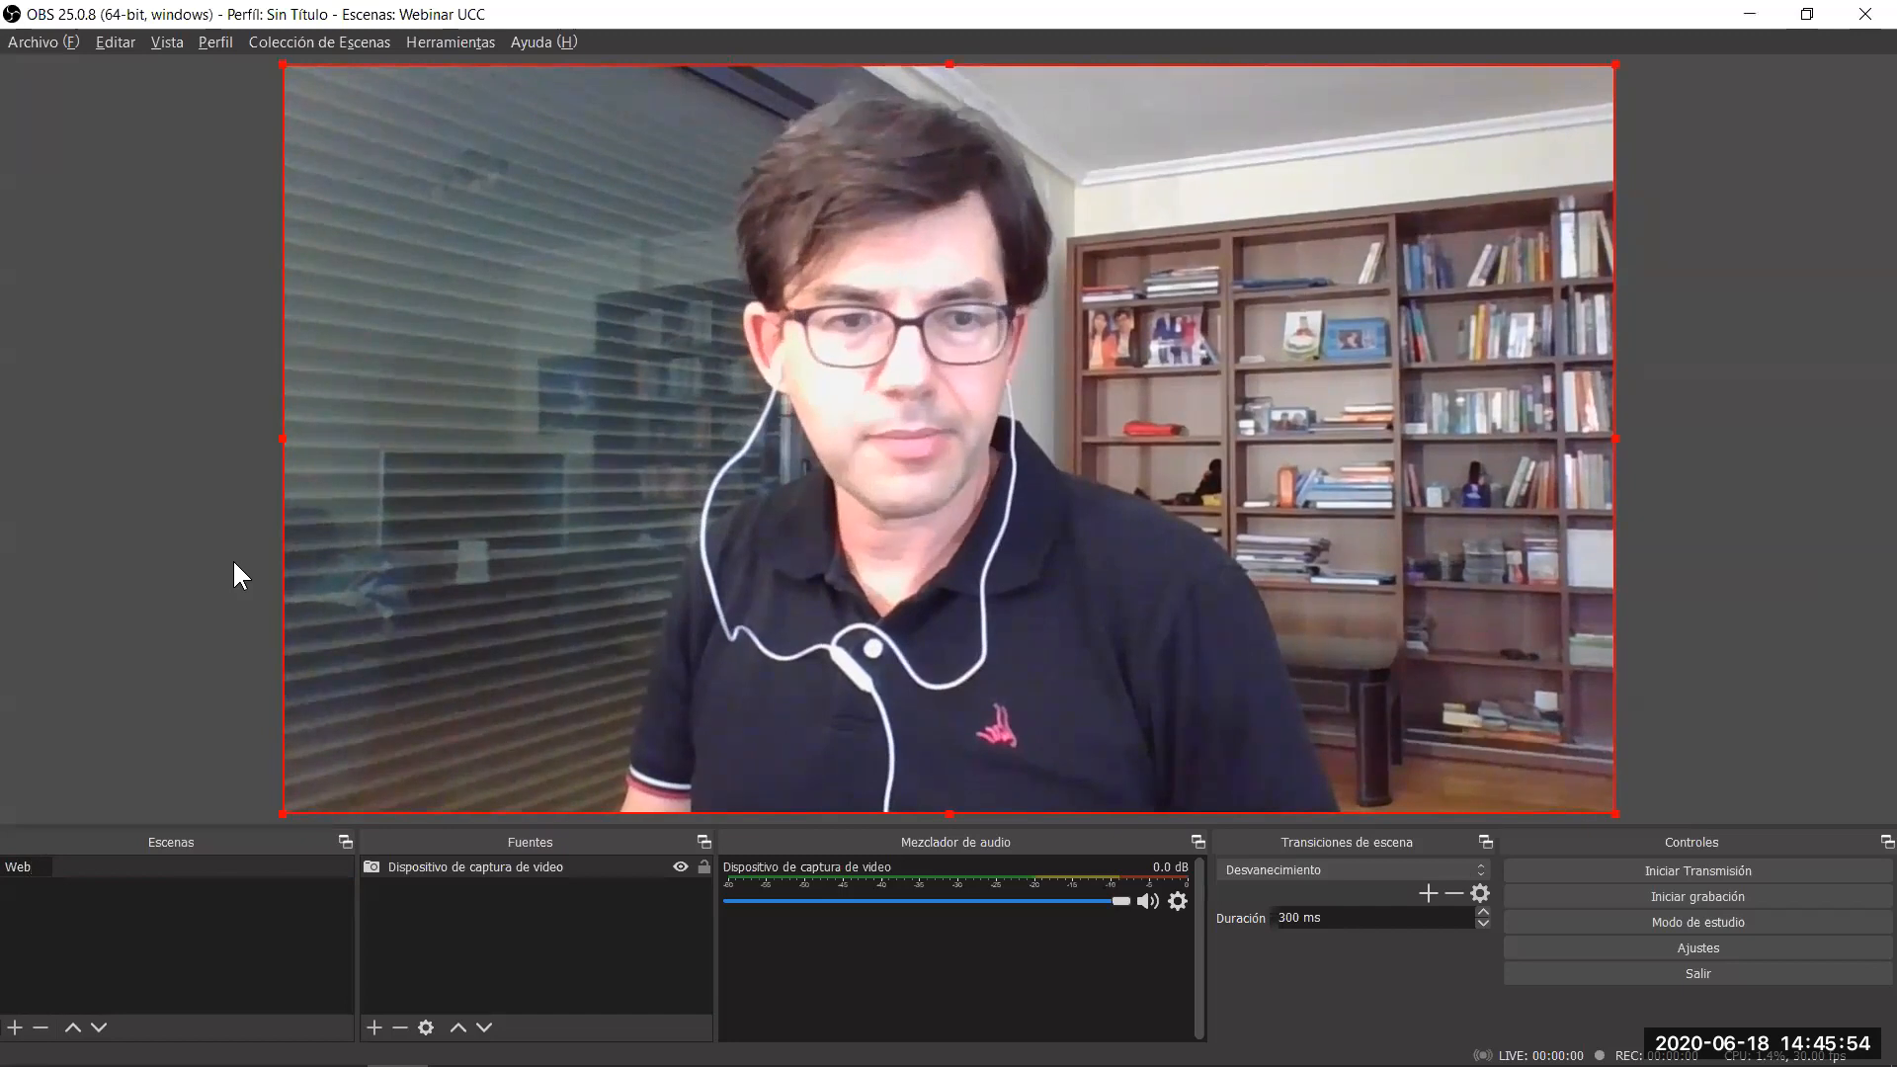
pyautogui.write('cam 1')
pyautogui.press('Return')
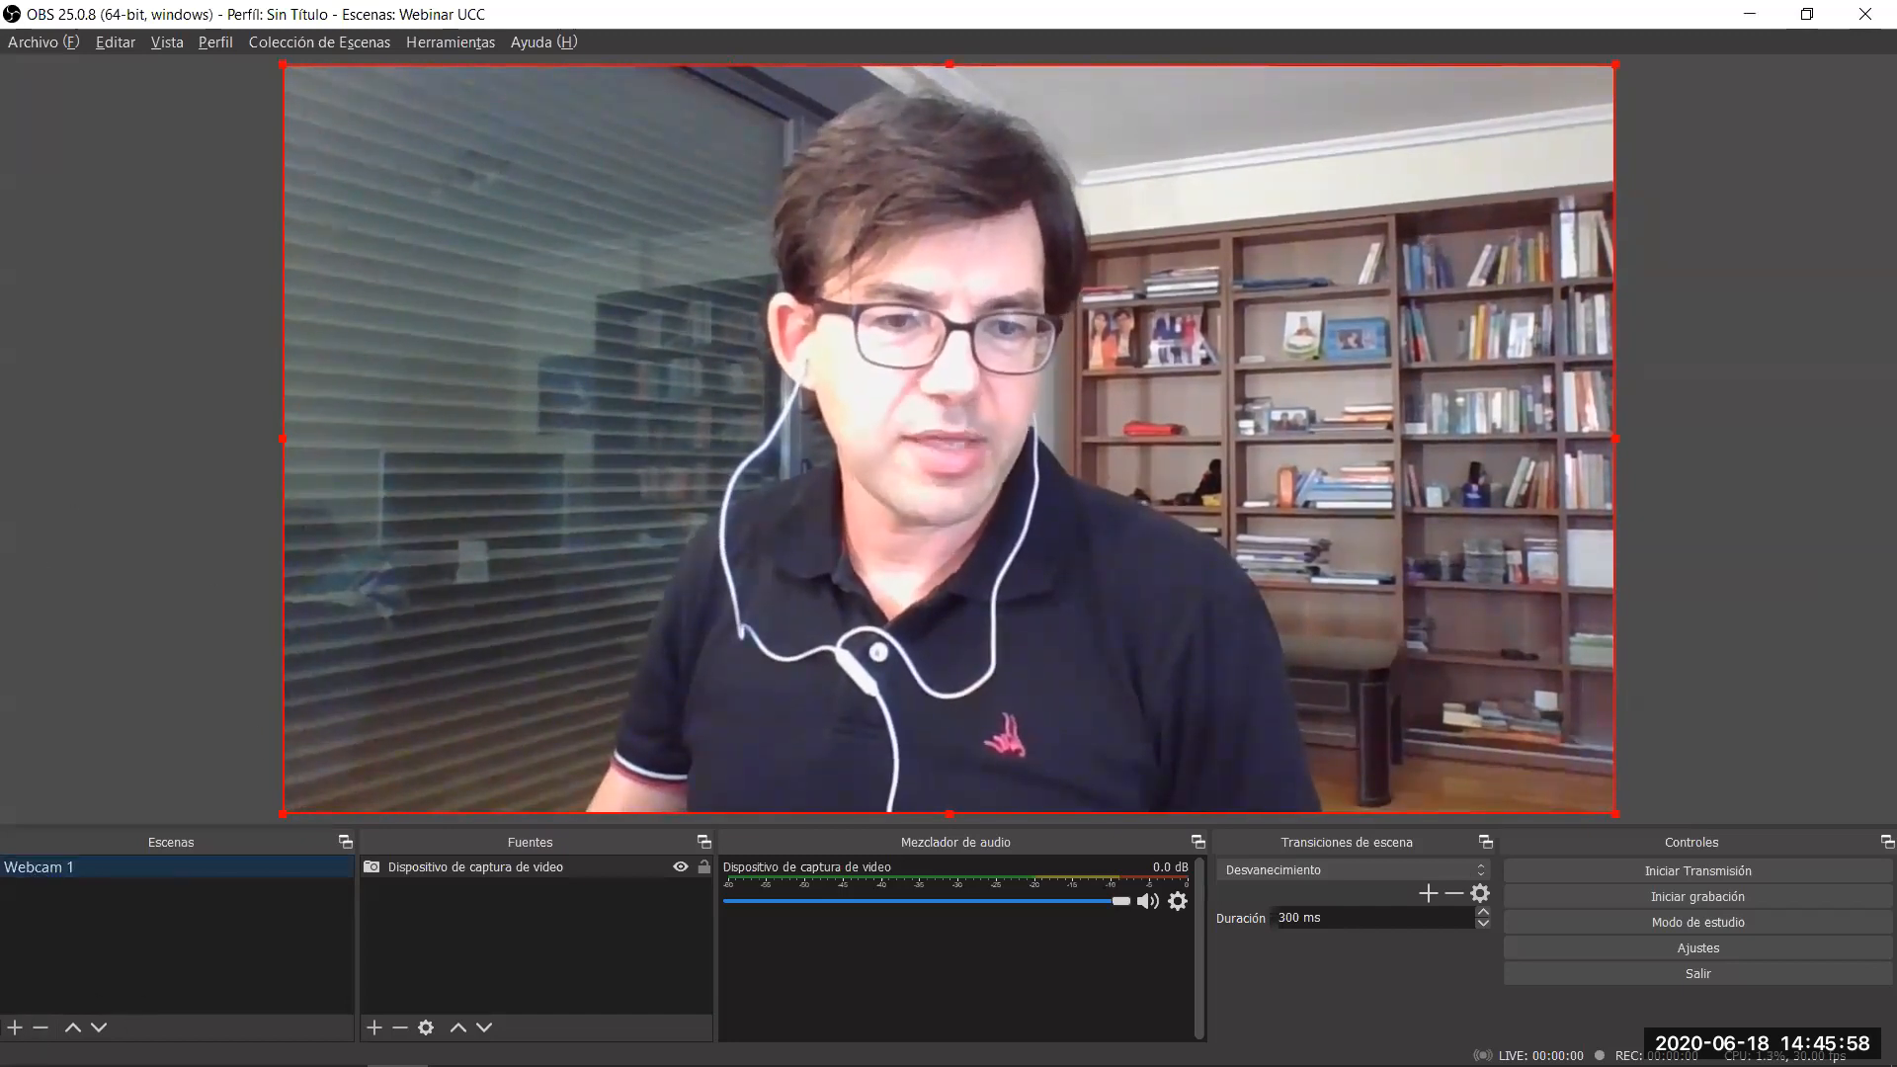
# Add a second scene named "Webcam 2".
pyautogui.click(15, 1027)
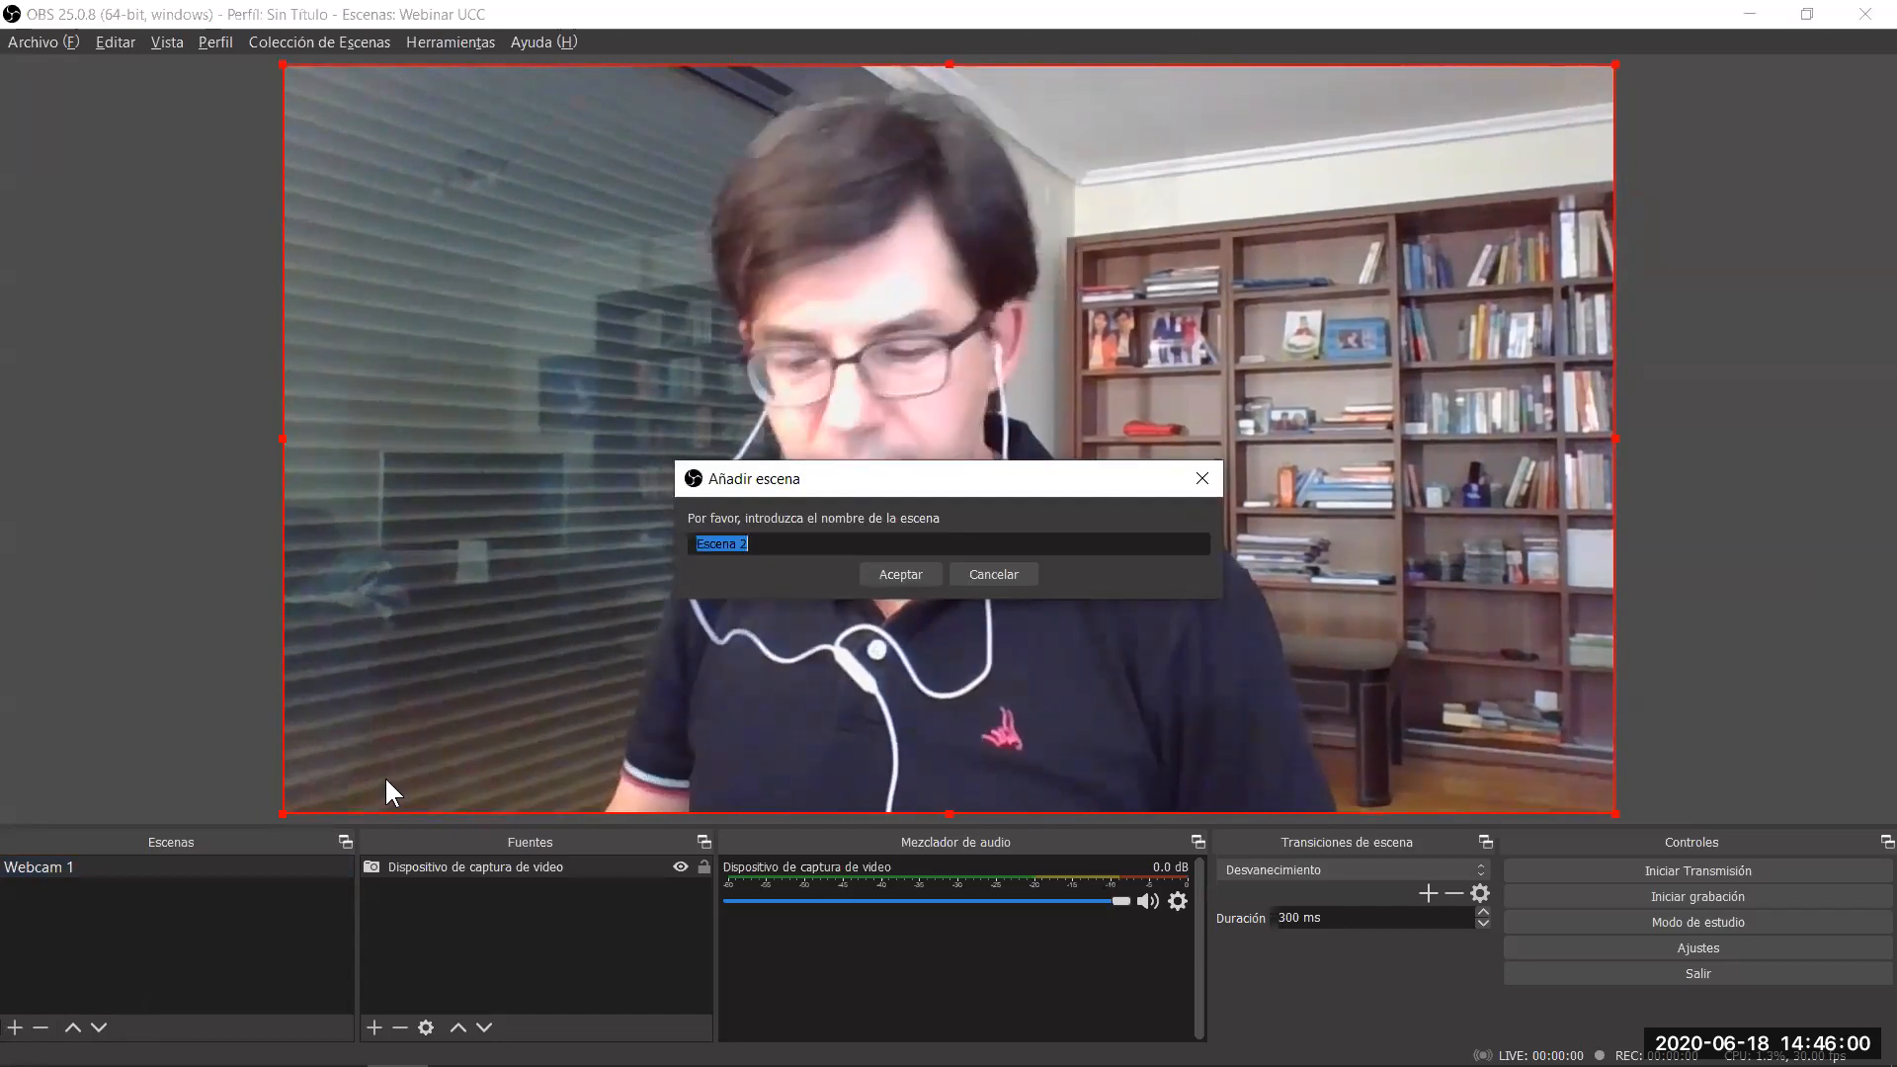
pyautogui.write('Webcam 2')
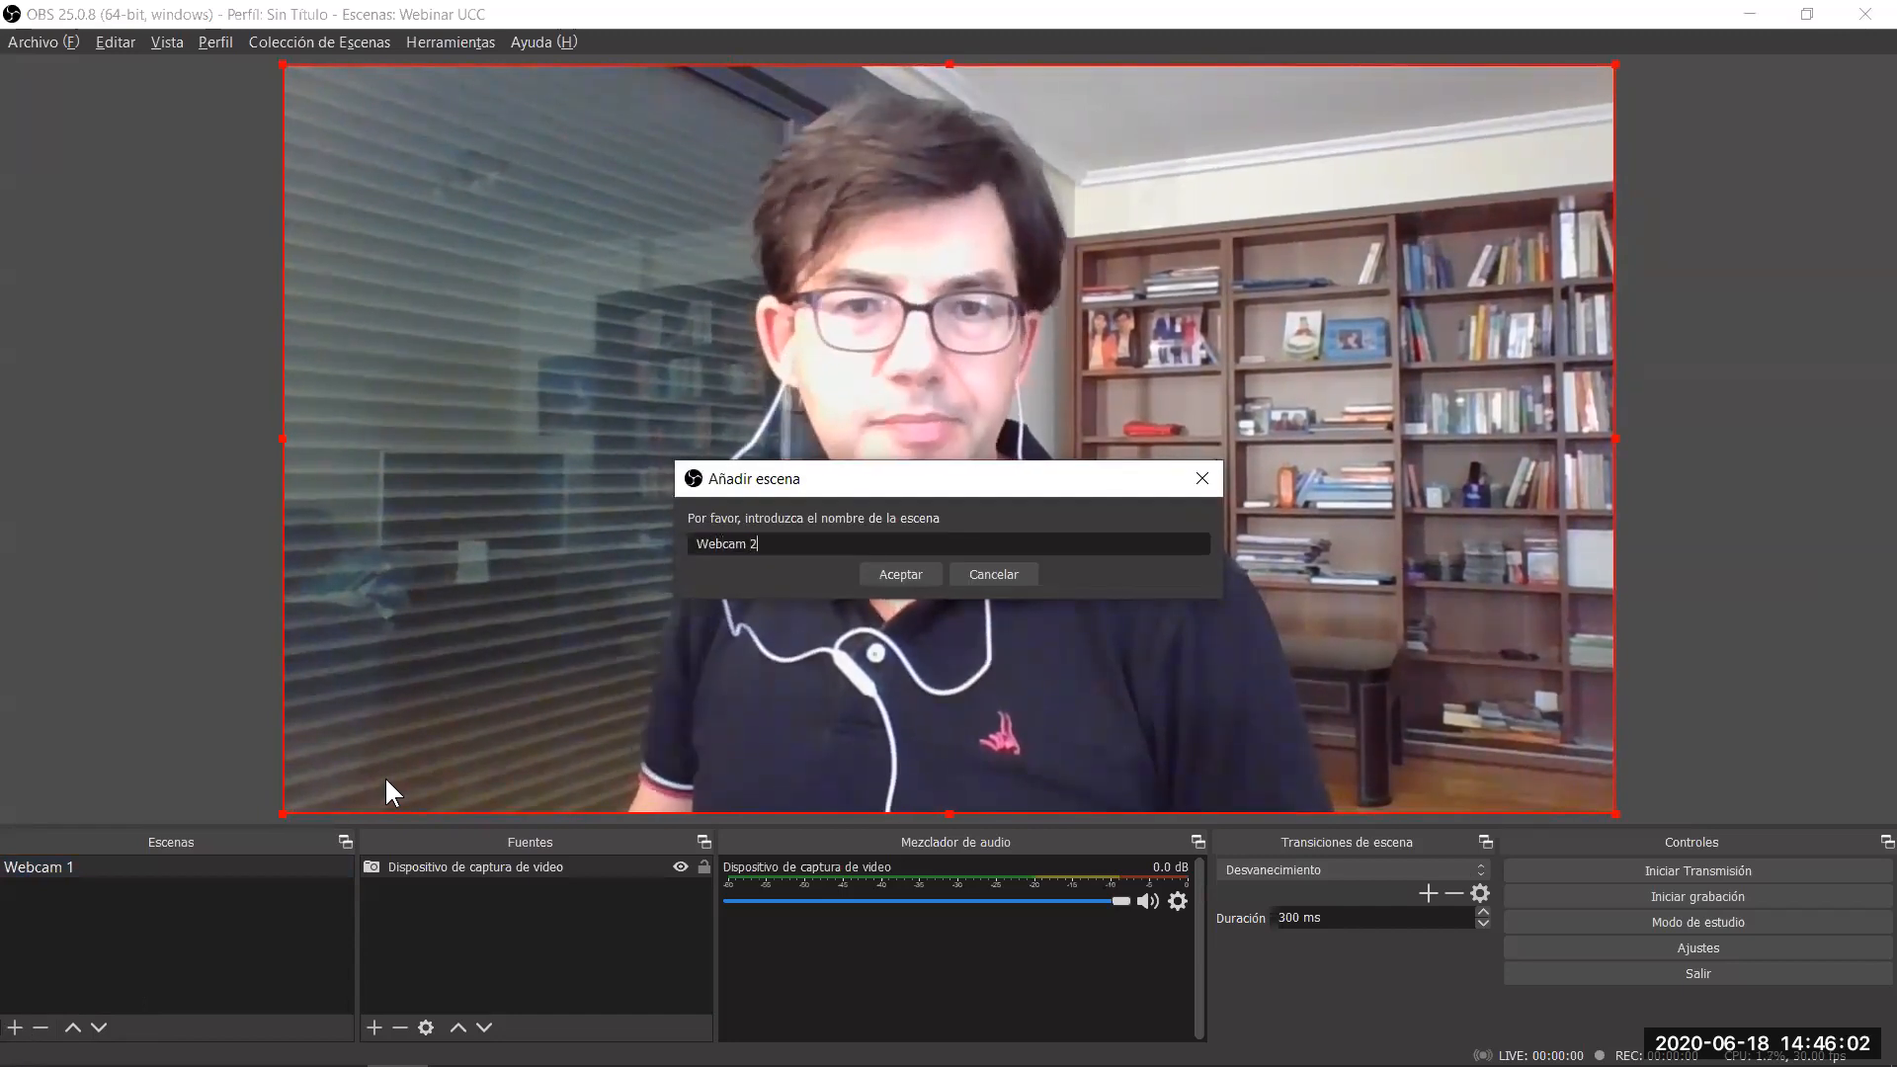
pyautogui.press('Return')
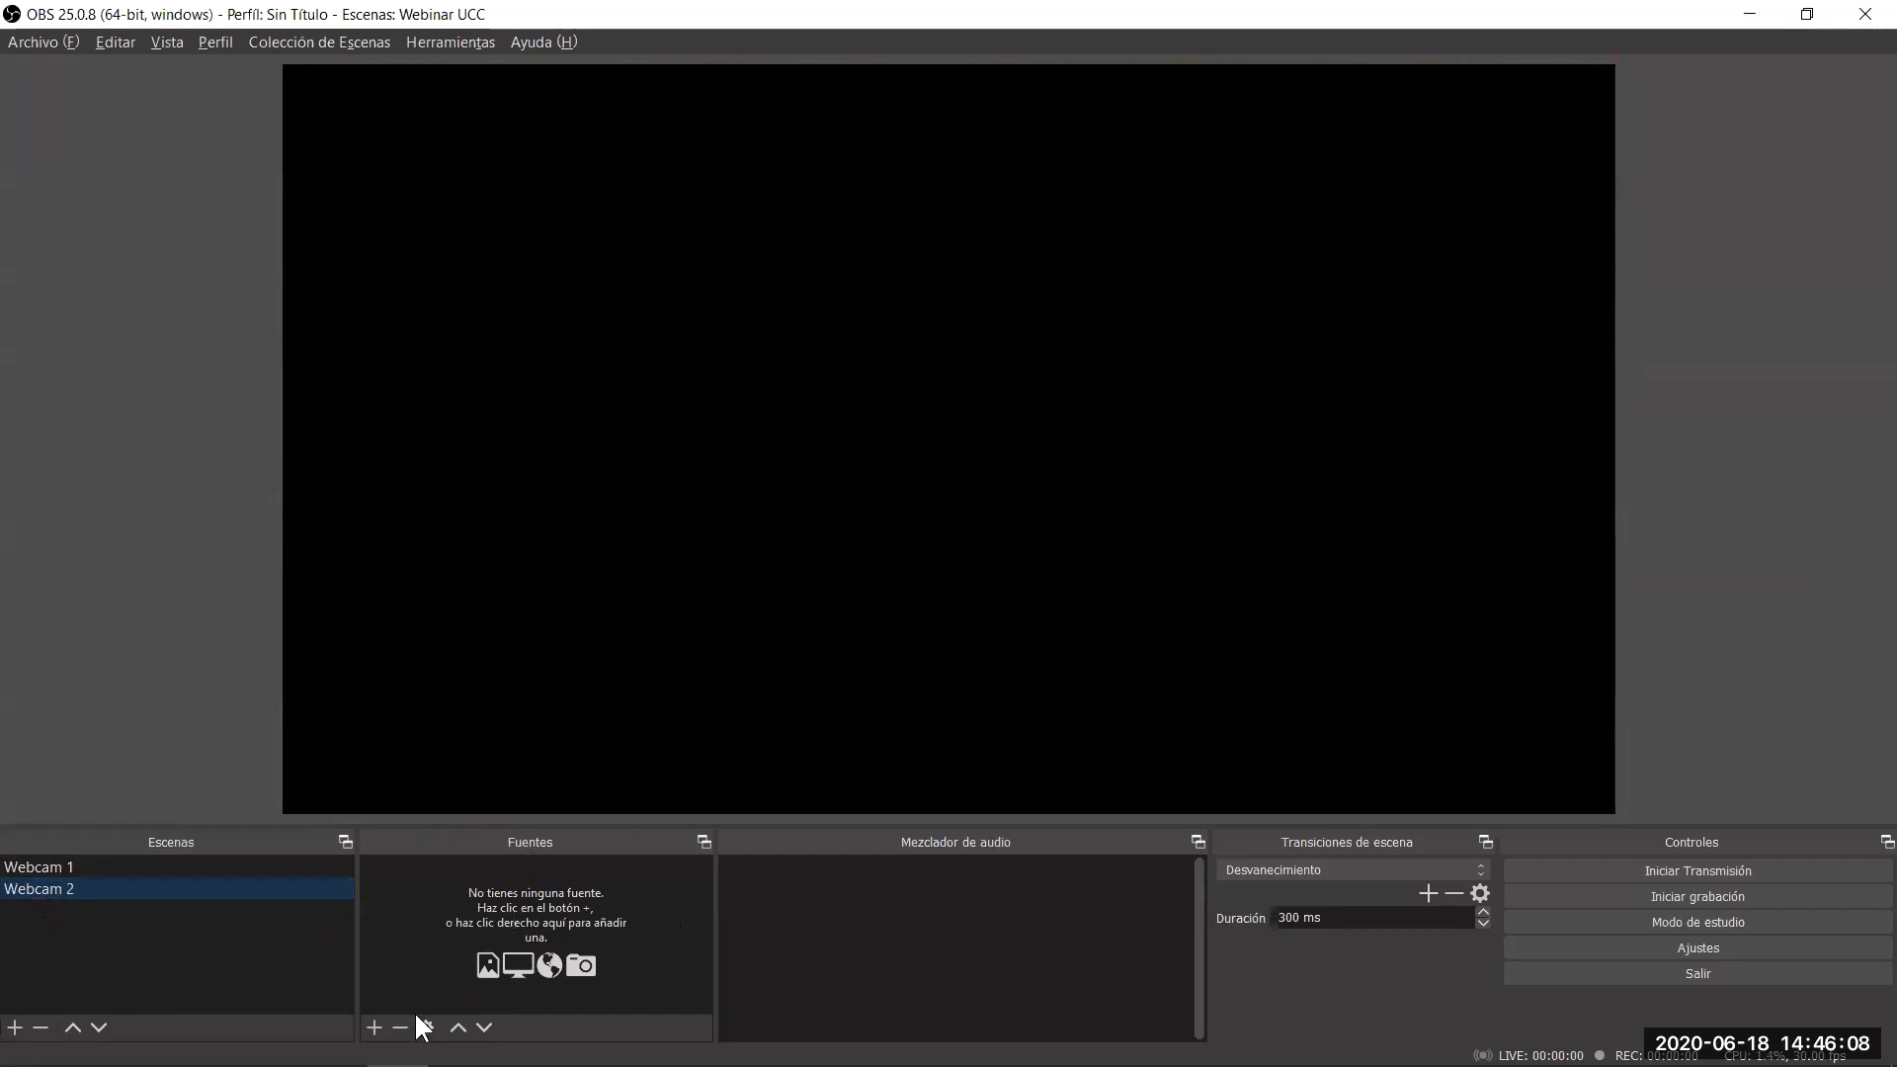
# Add a new video capture device source to the Webcam 2 scene with USB Camera as its device.
pyautogui.click(374, 1027)
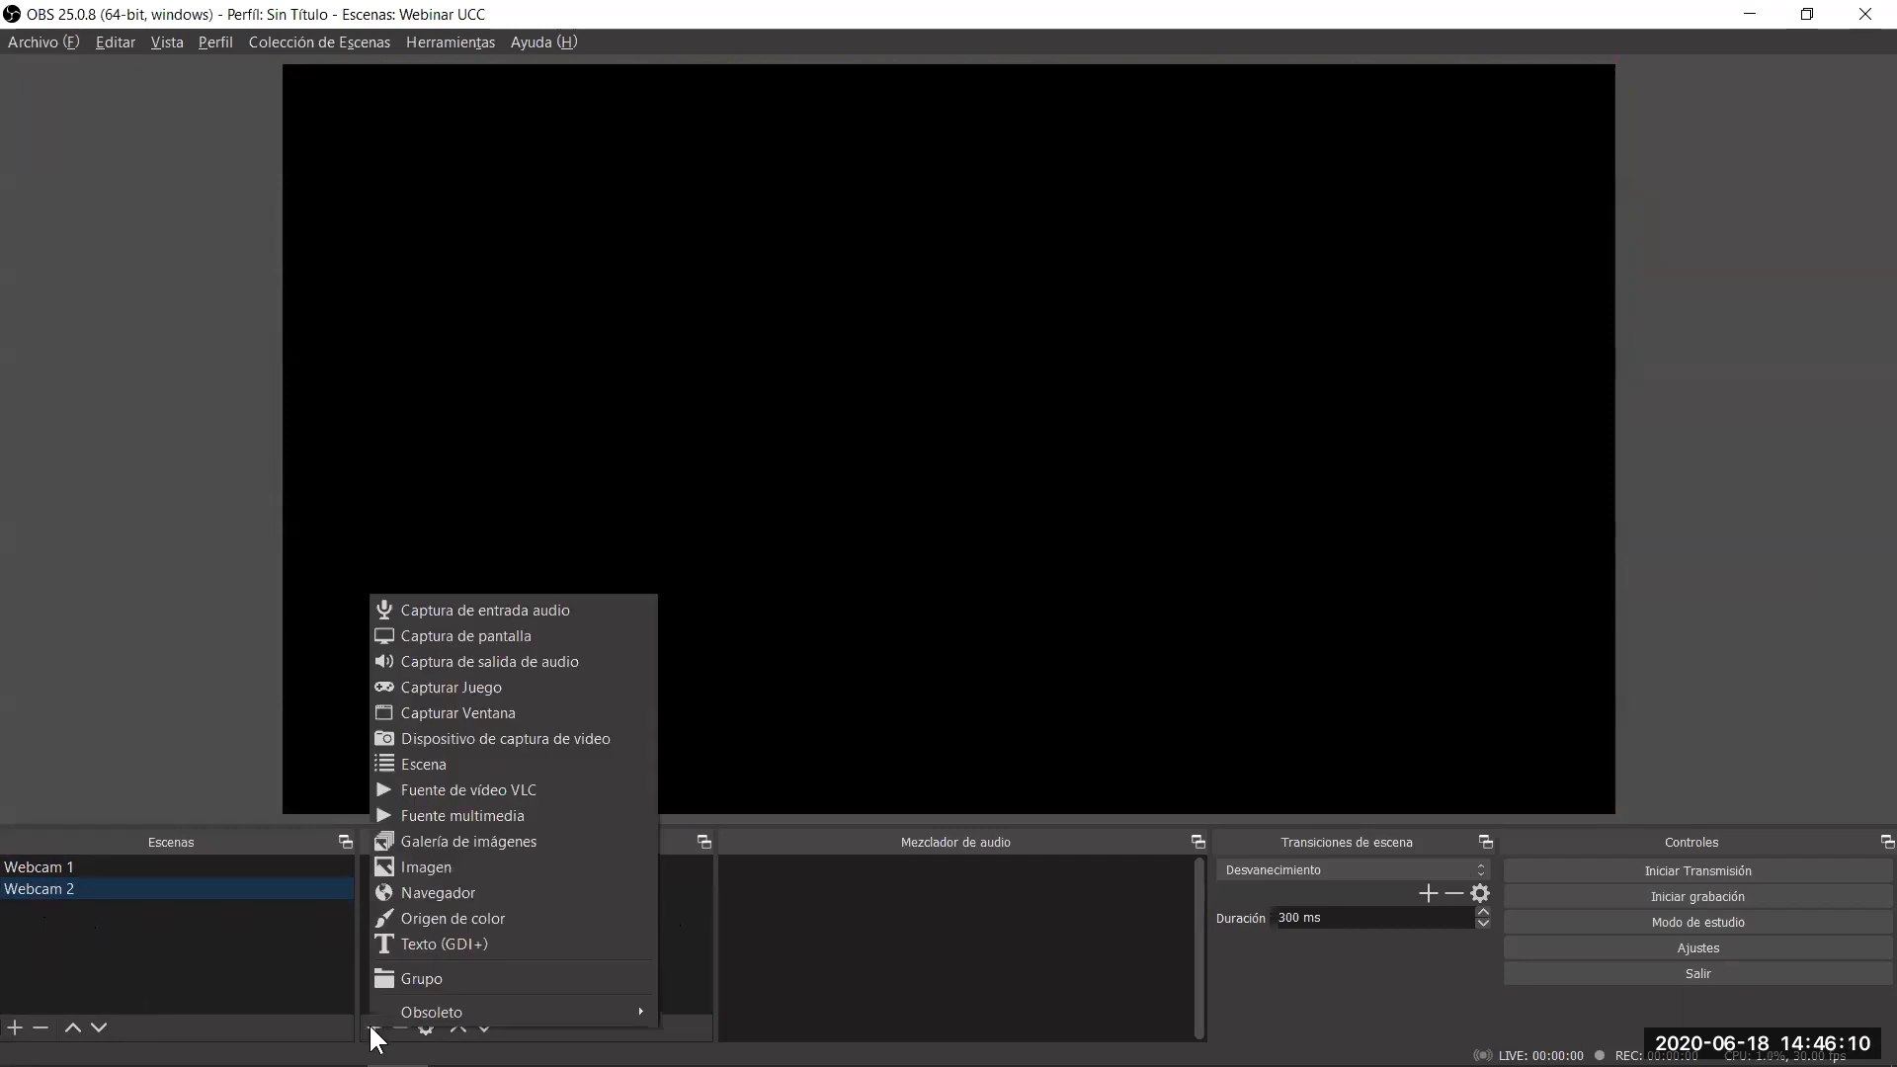
pyautogui.click(518, 739)
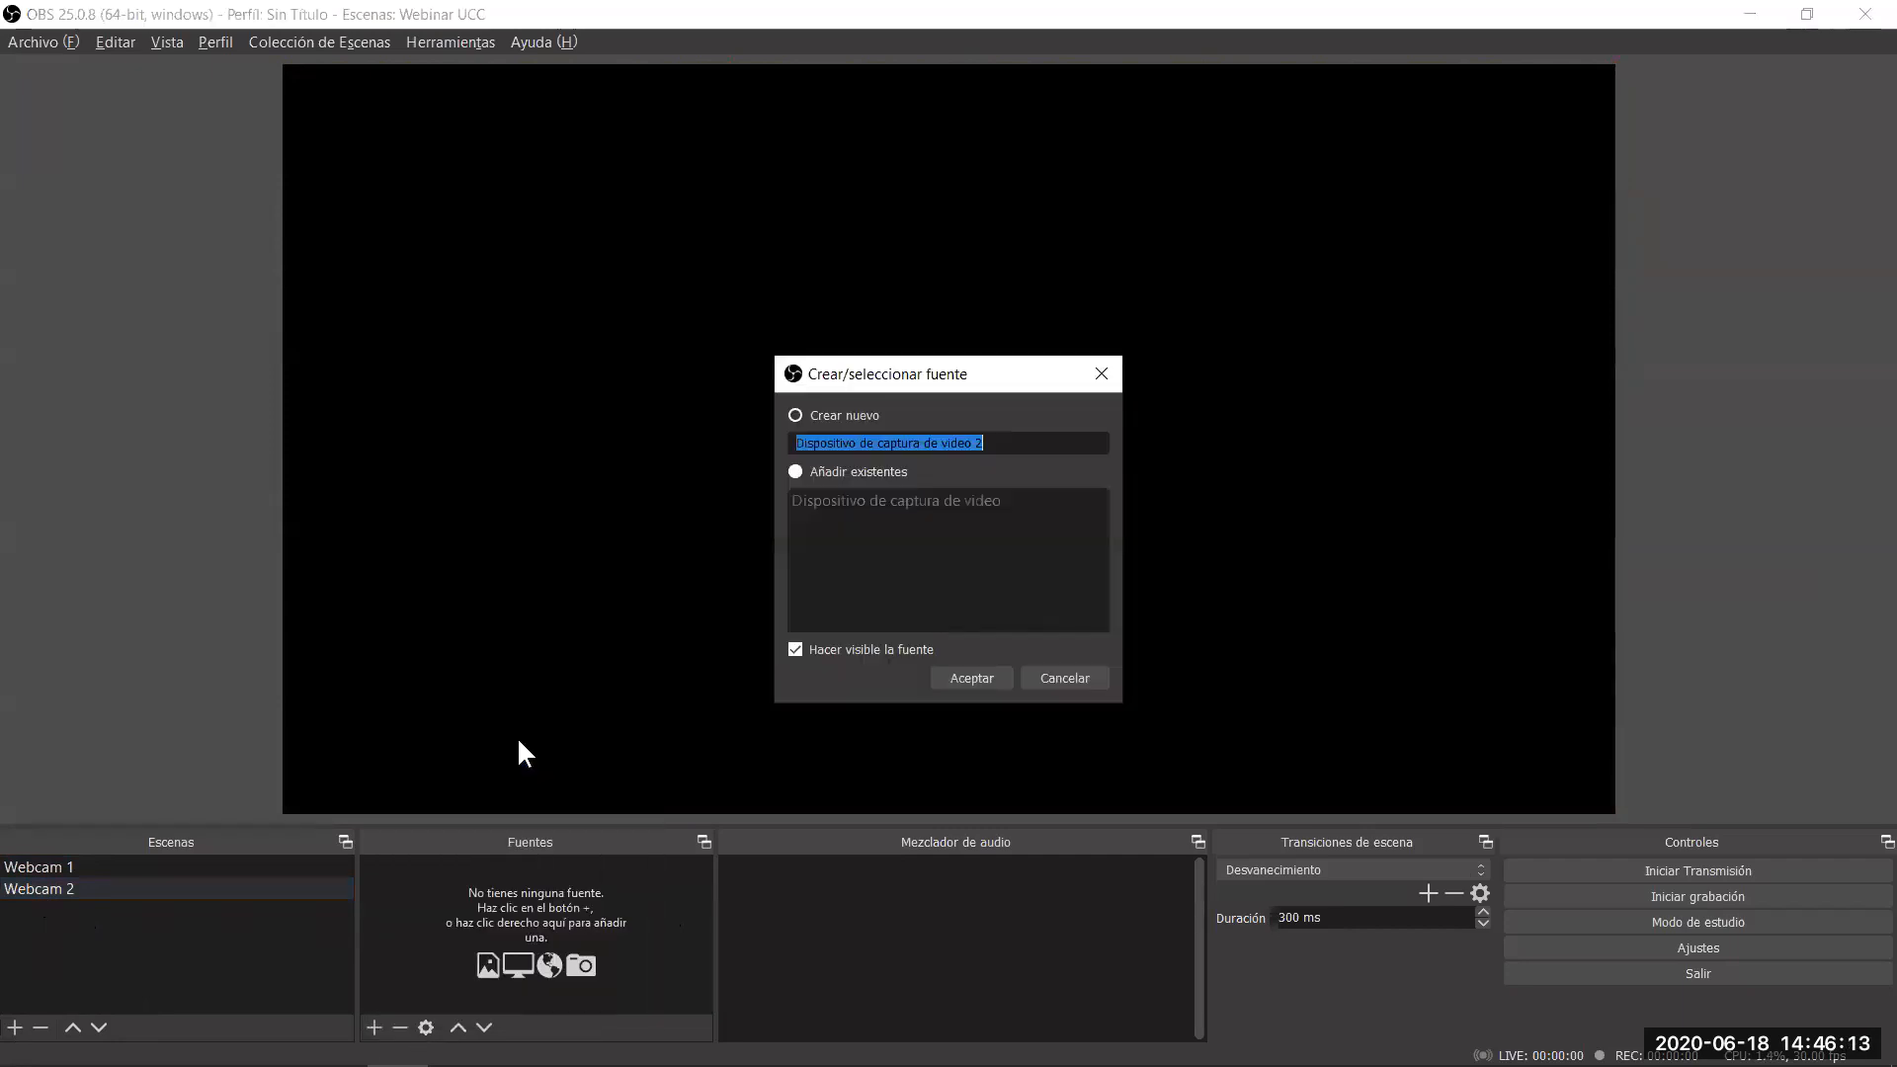
pyautogui.click(978, 674)
pyautogui.click(872, 450)
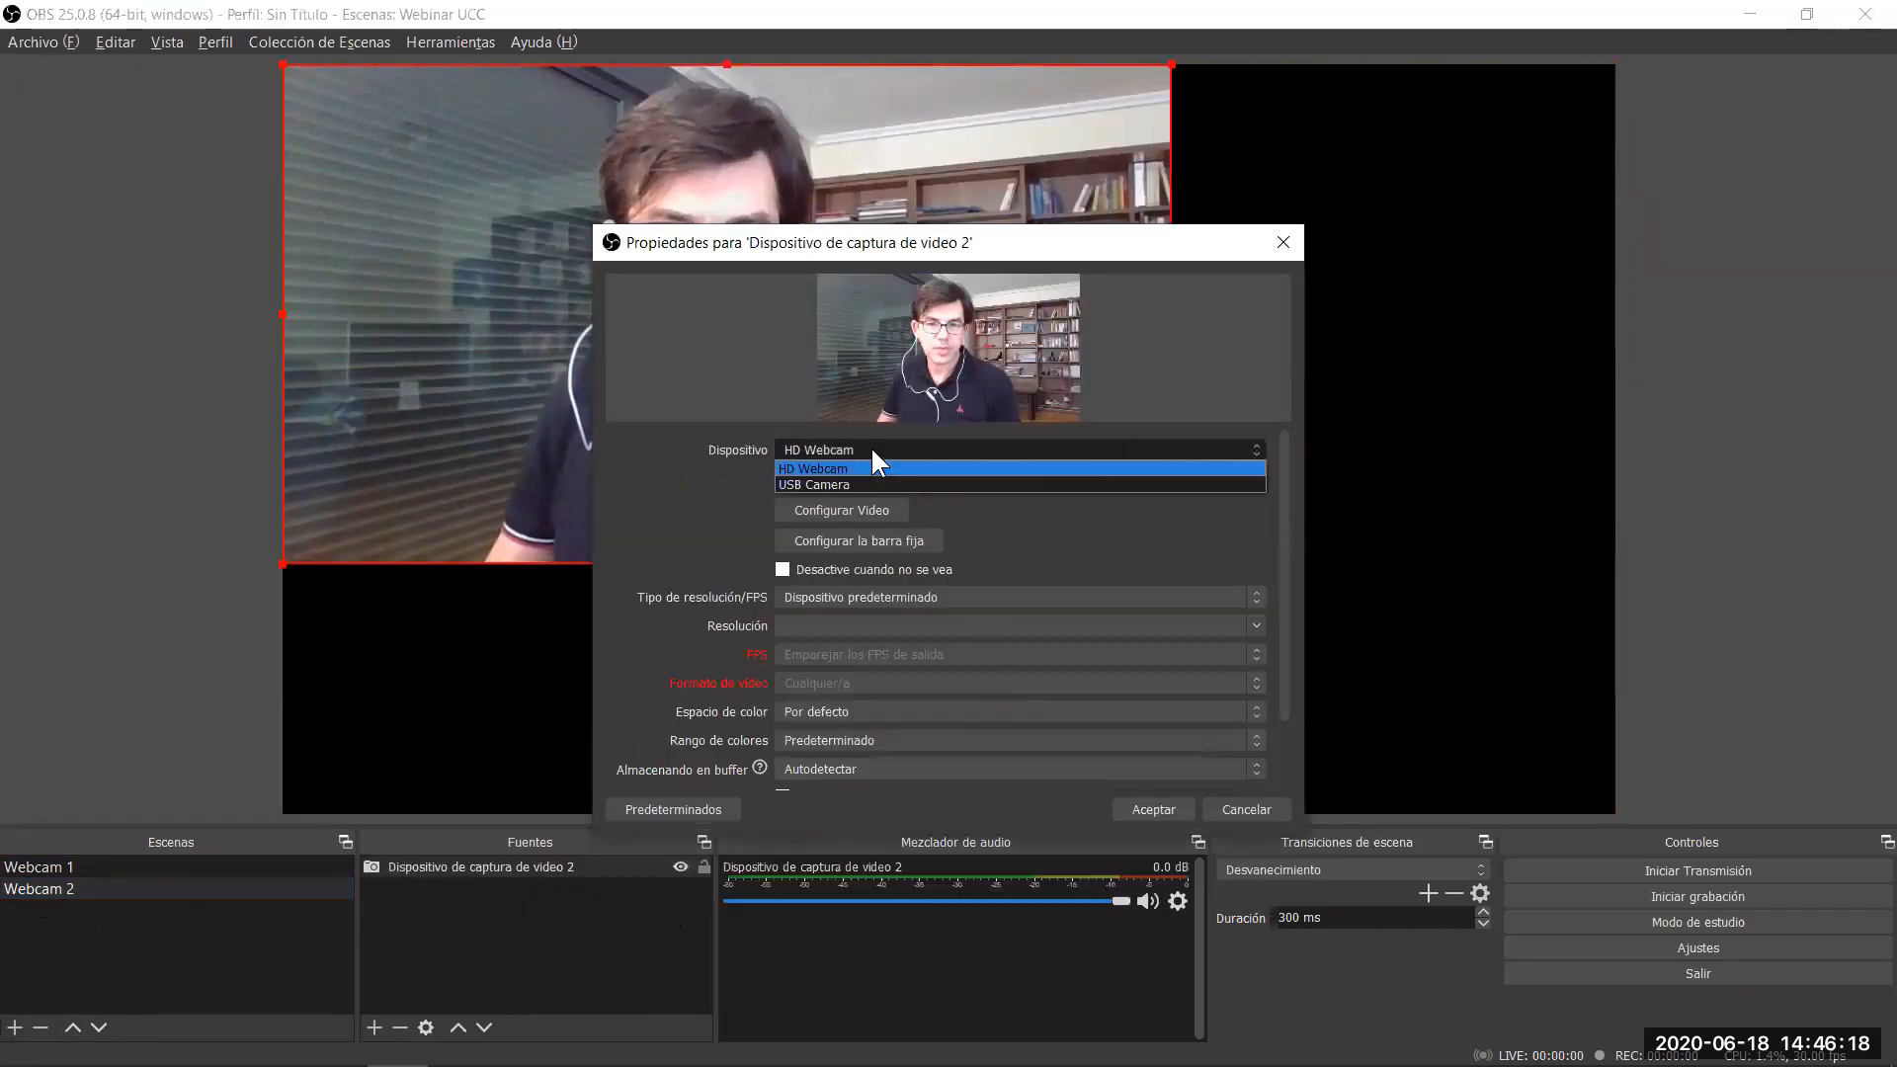
pyautogui.click(855, 484)
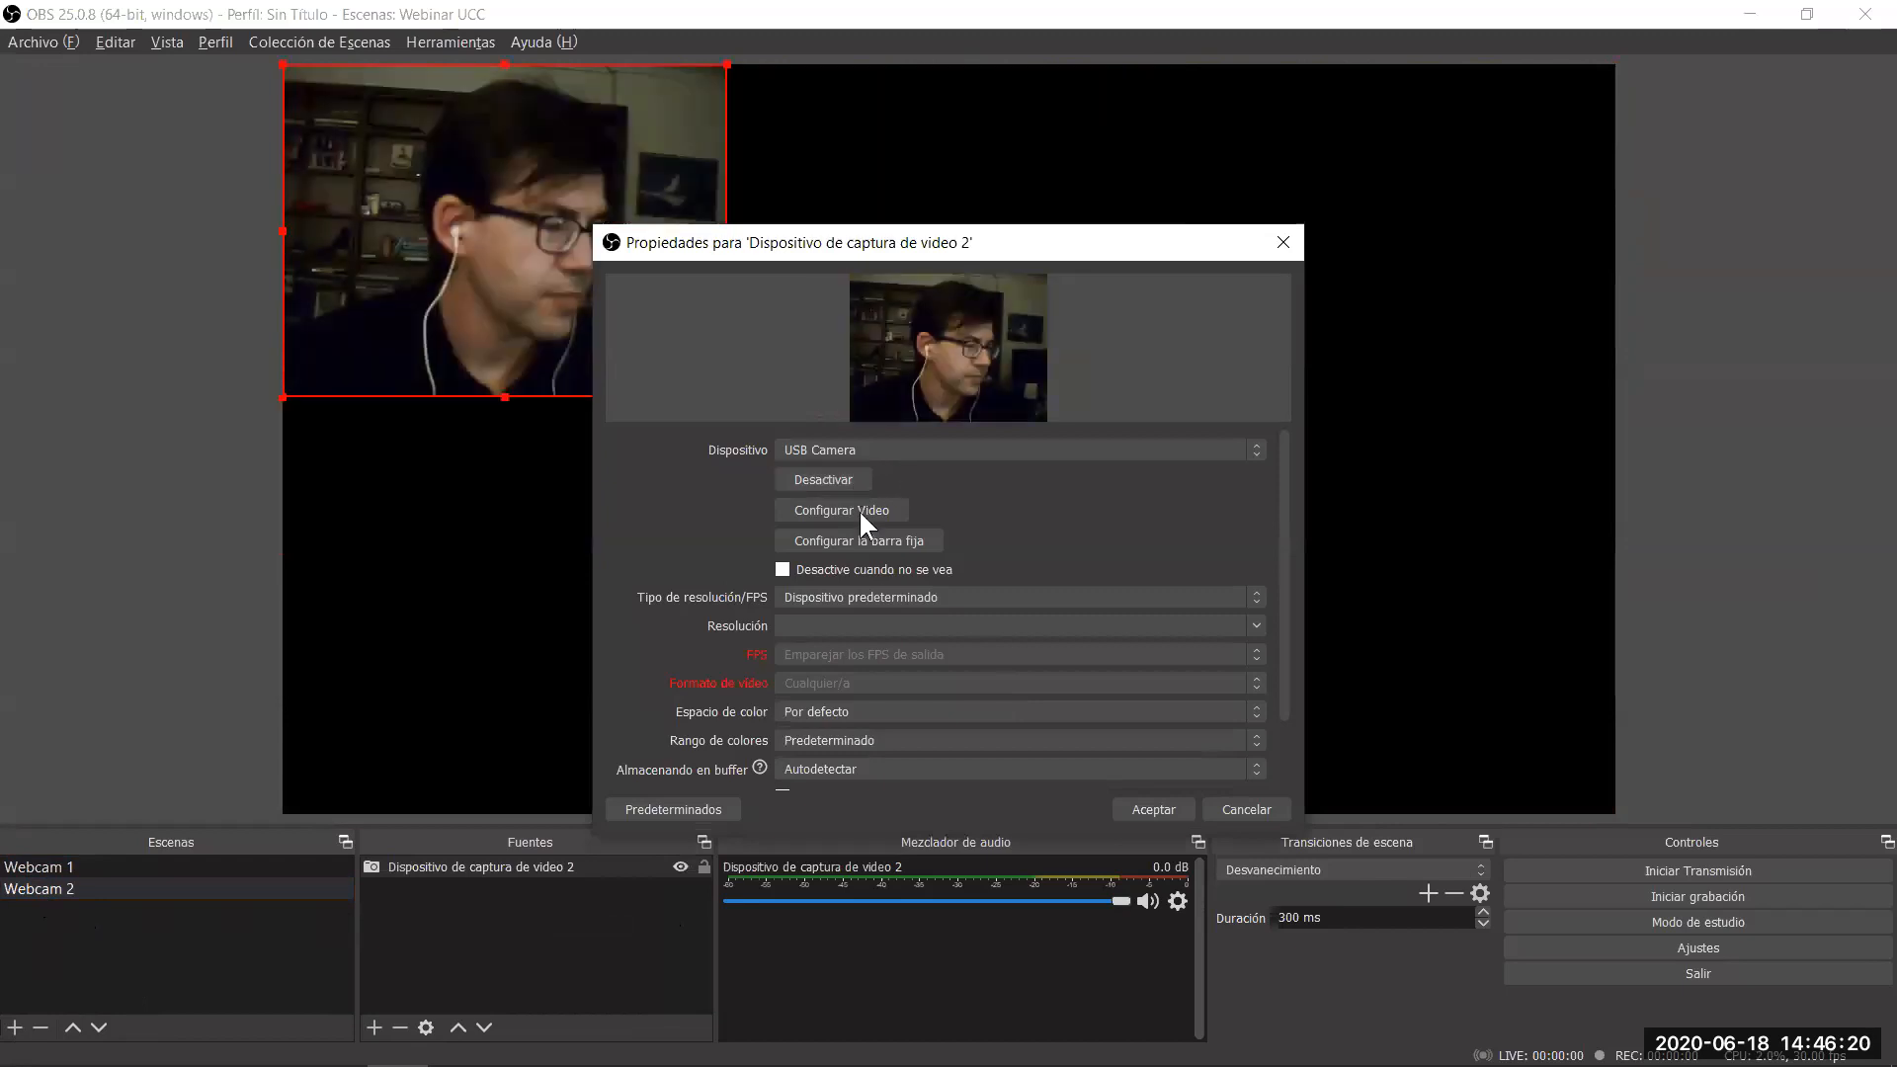
pyautogui.click(1158, 806)
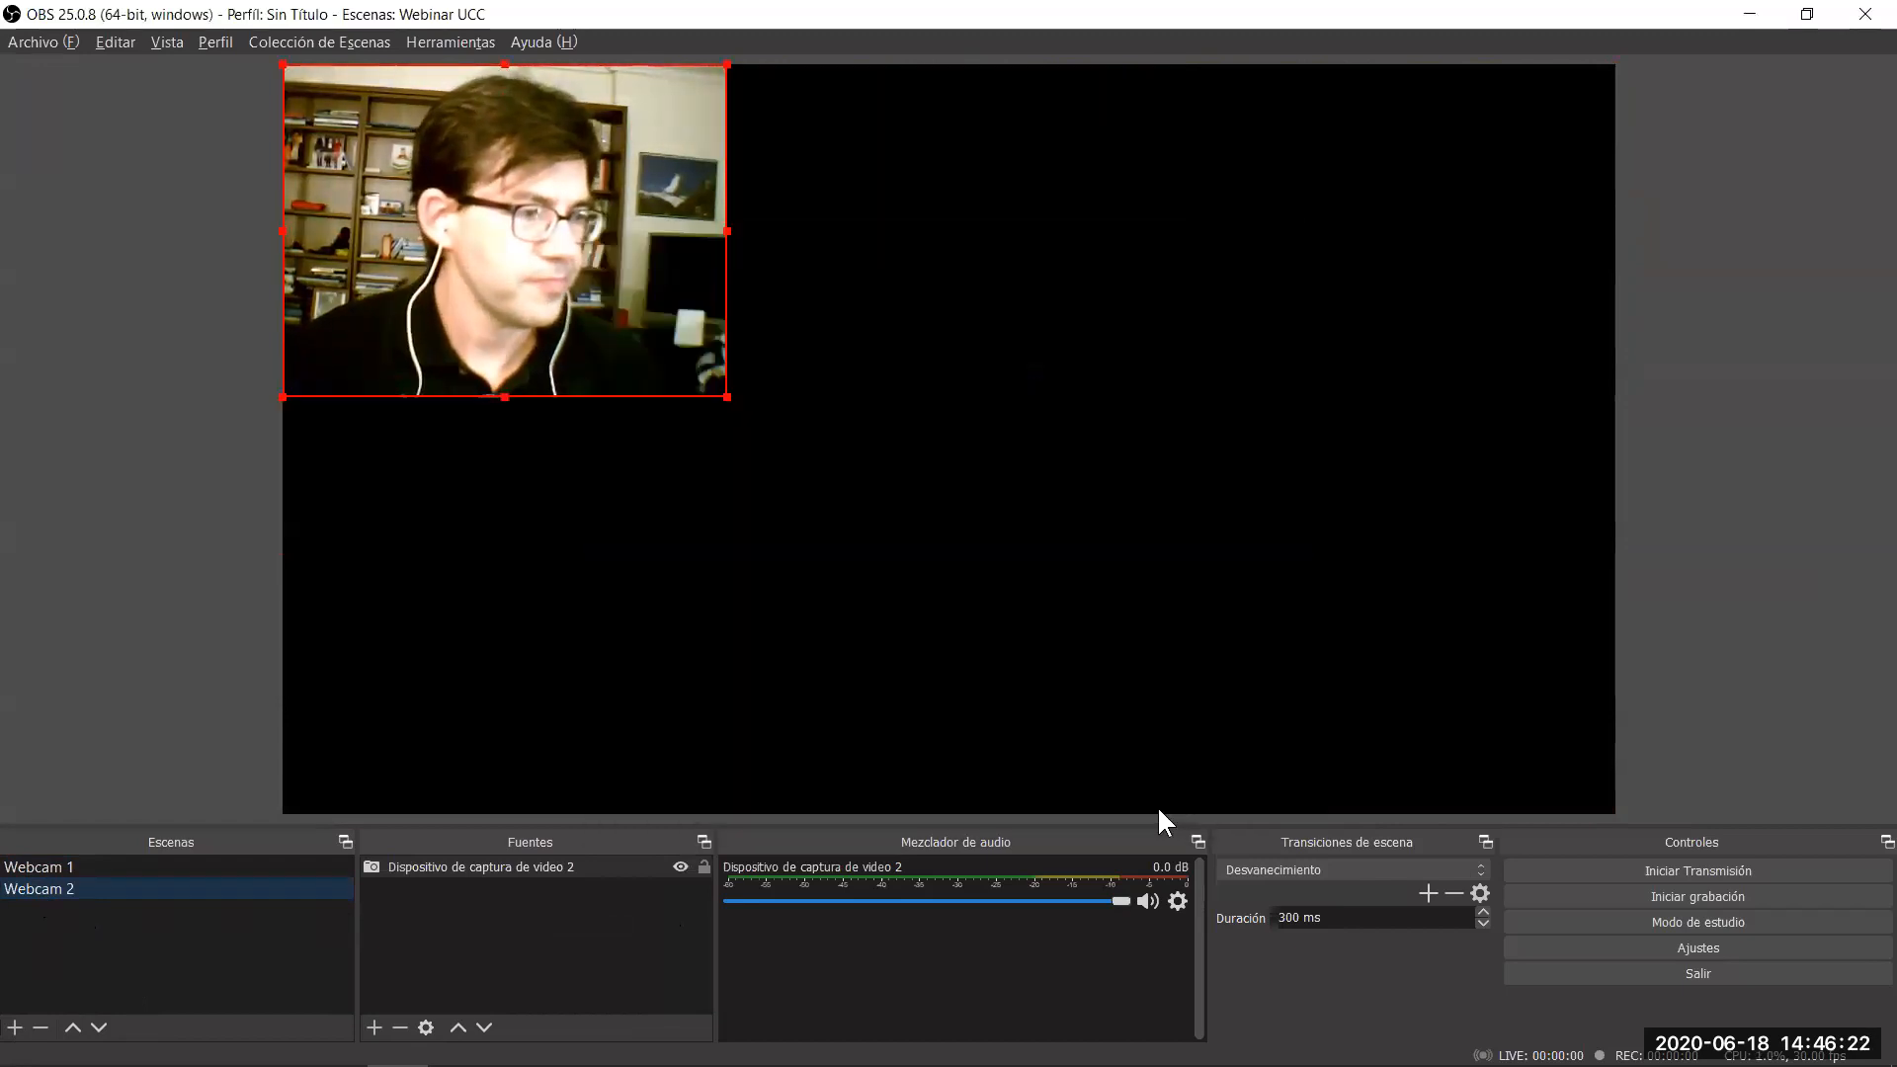
# Enlarge the USB Camera picture to the full canvas height and place it roughly in the horizontal centre.
pyautogui.moveTo(728, 397); pyautogui.dragTo(1190, 814)
pyautogui.moveTo(669, 409); pyautogui.dragTo(824, 401)
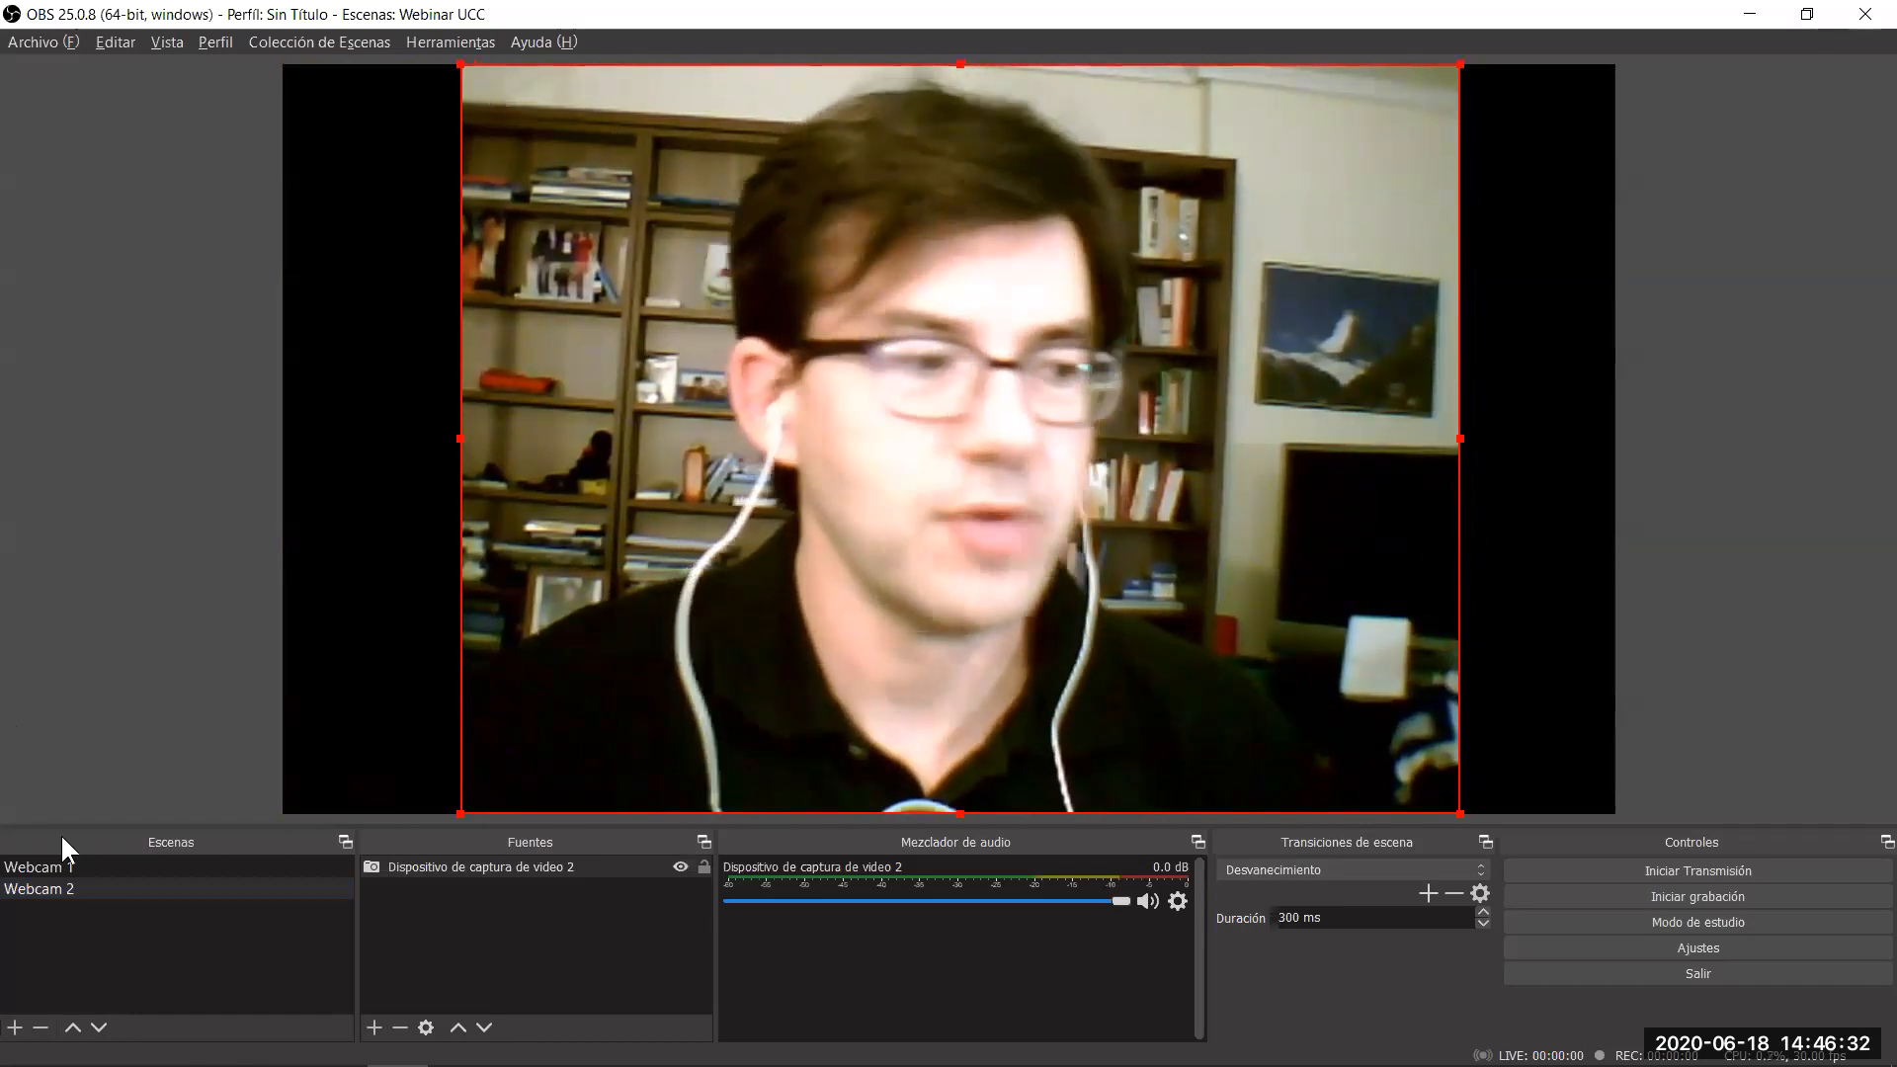
# Switch back and forth between the Webcam 1 and Webcam 2 scenes to compare both camera views.
pyautogui.click(56, 862)
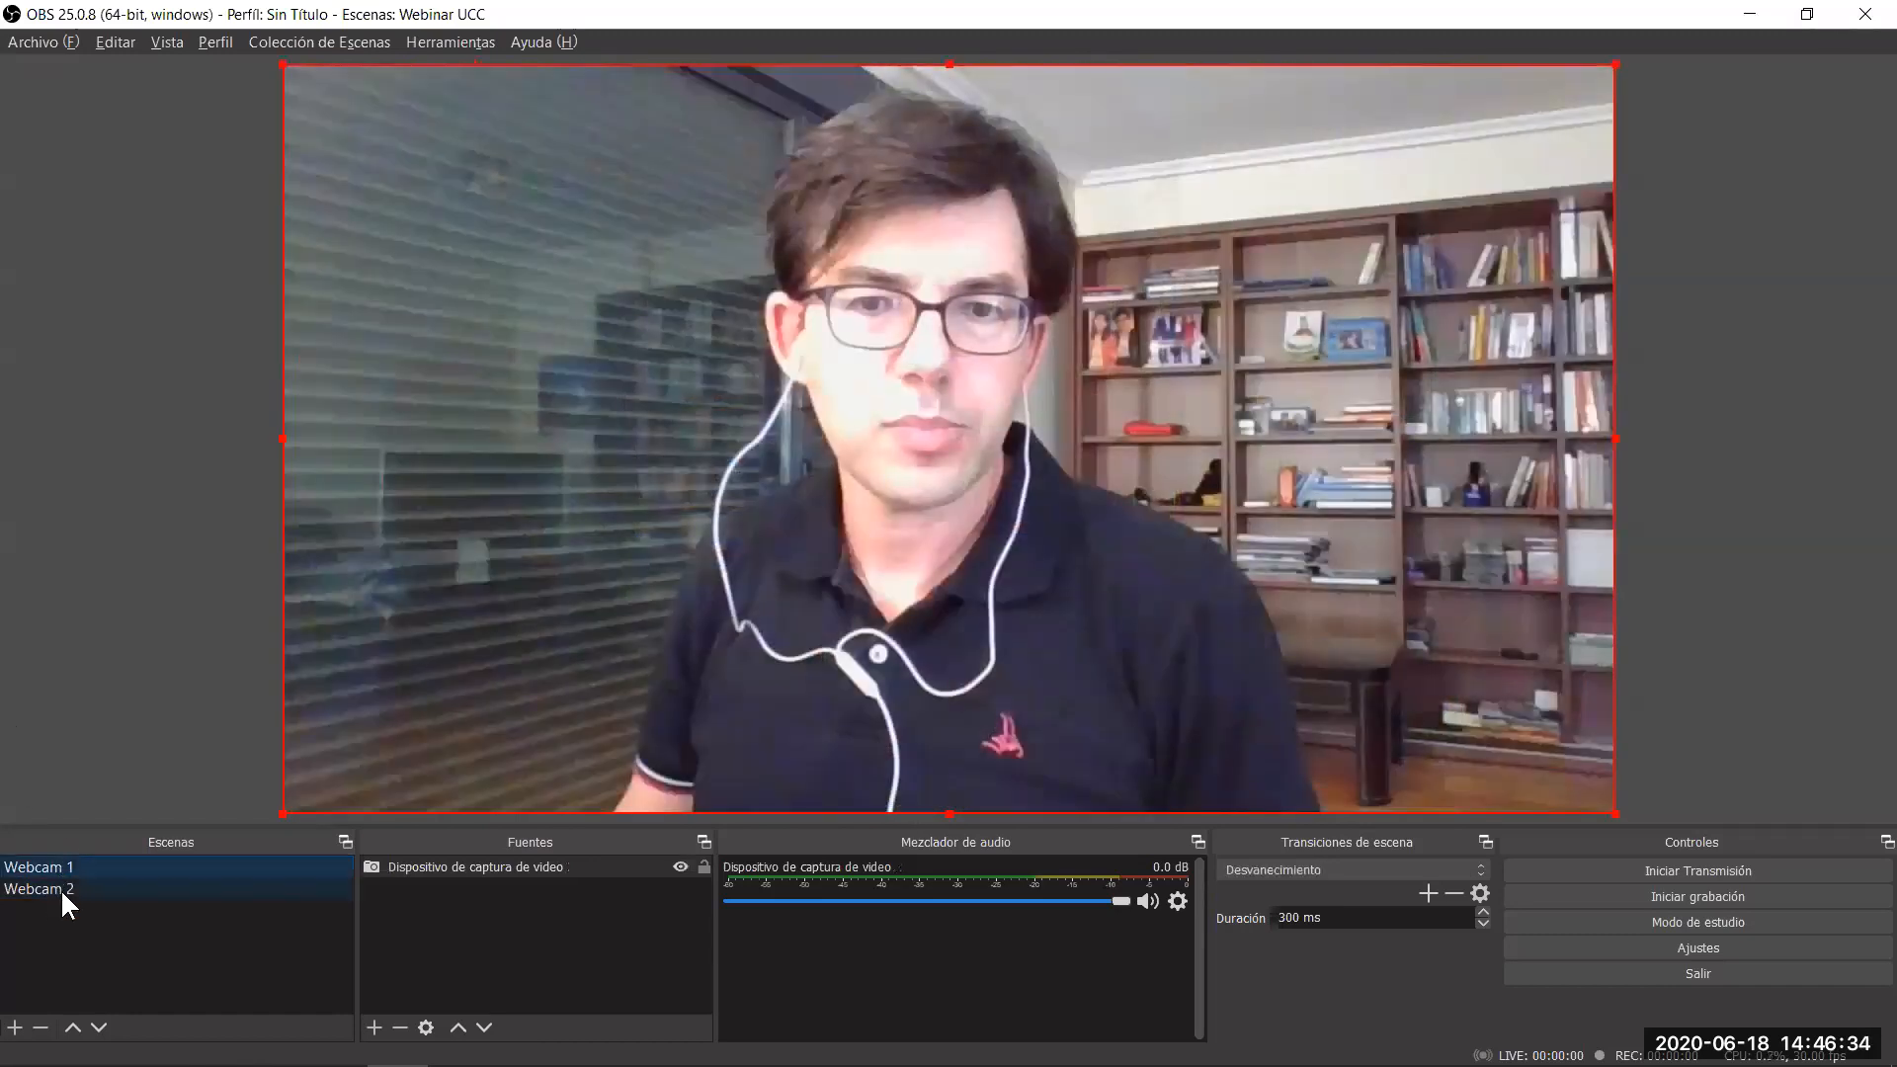
pyautogui.click(77, 886)
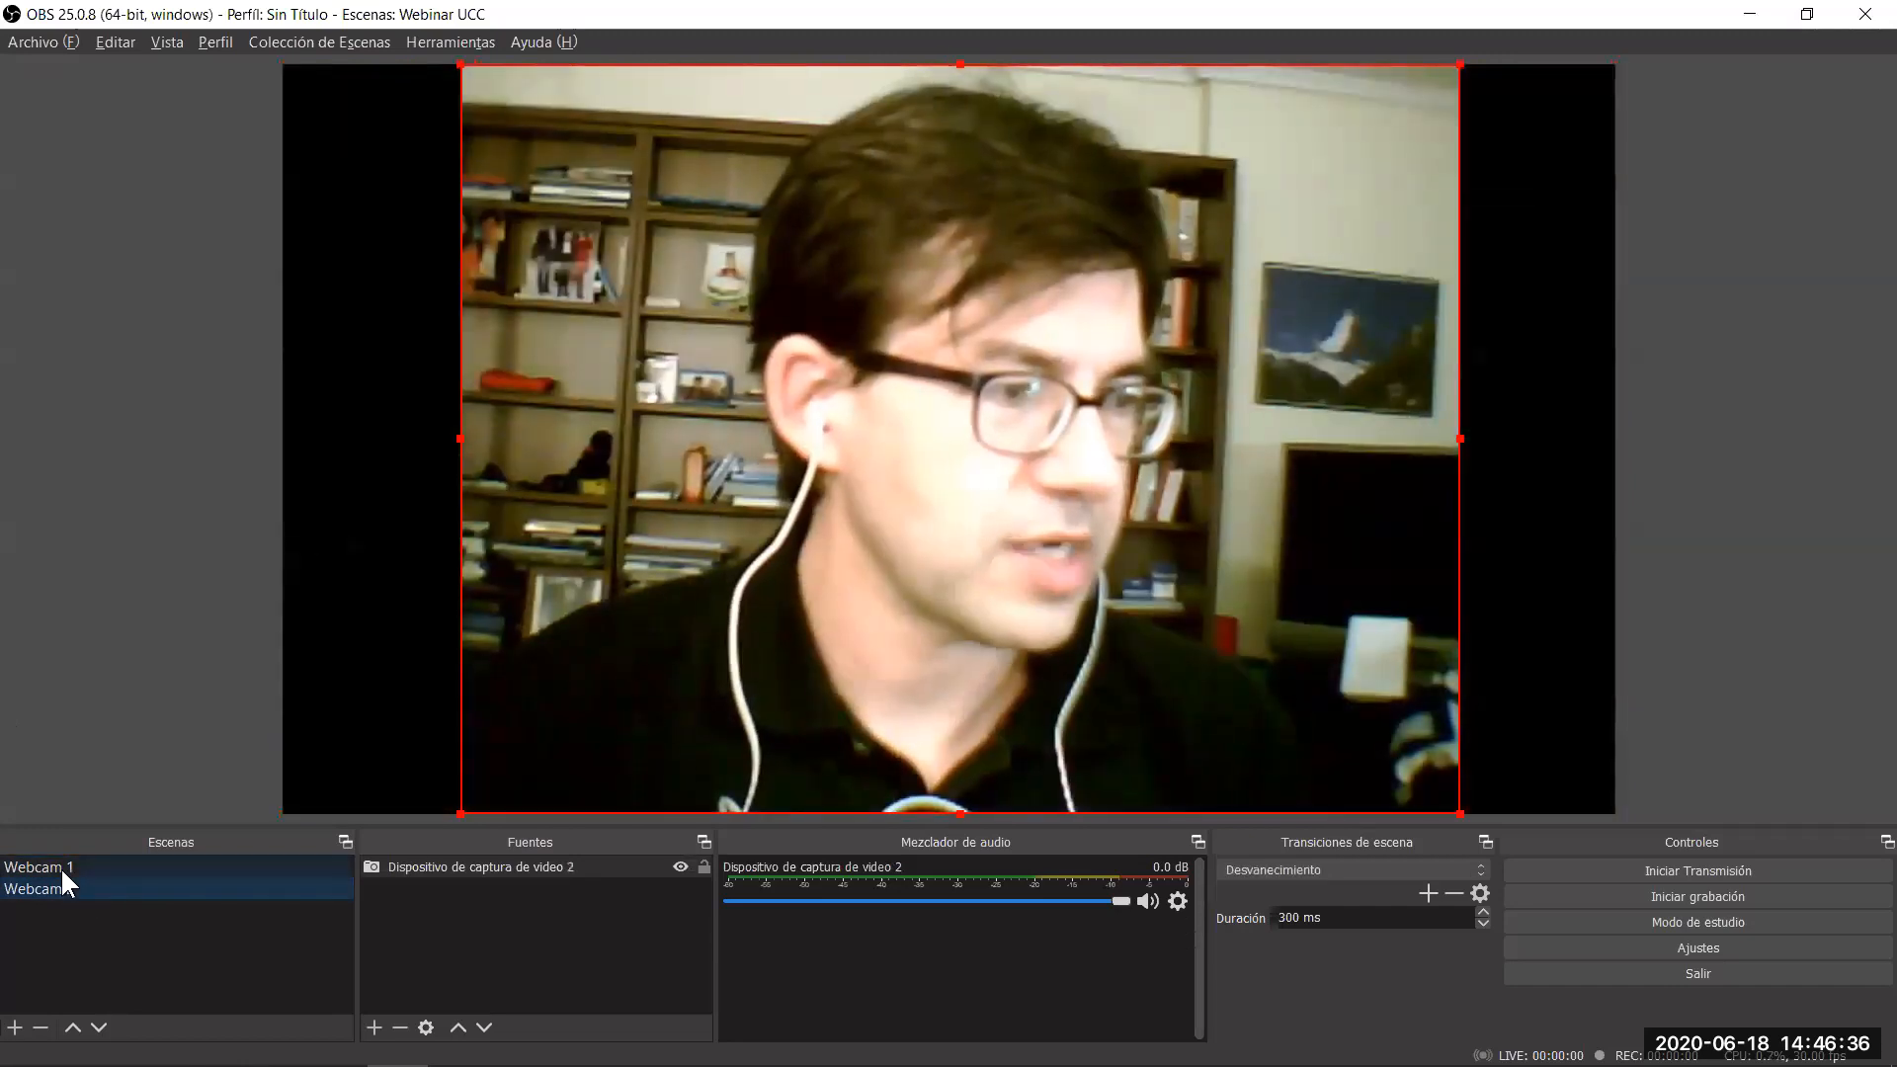
pyautogui.click(61, 869)
pyautogui.click(56, 888)
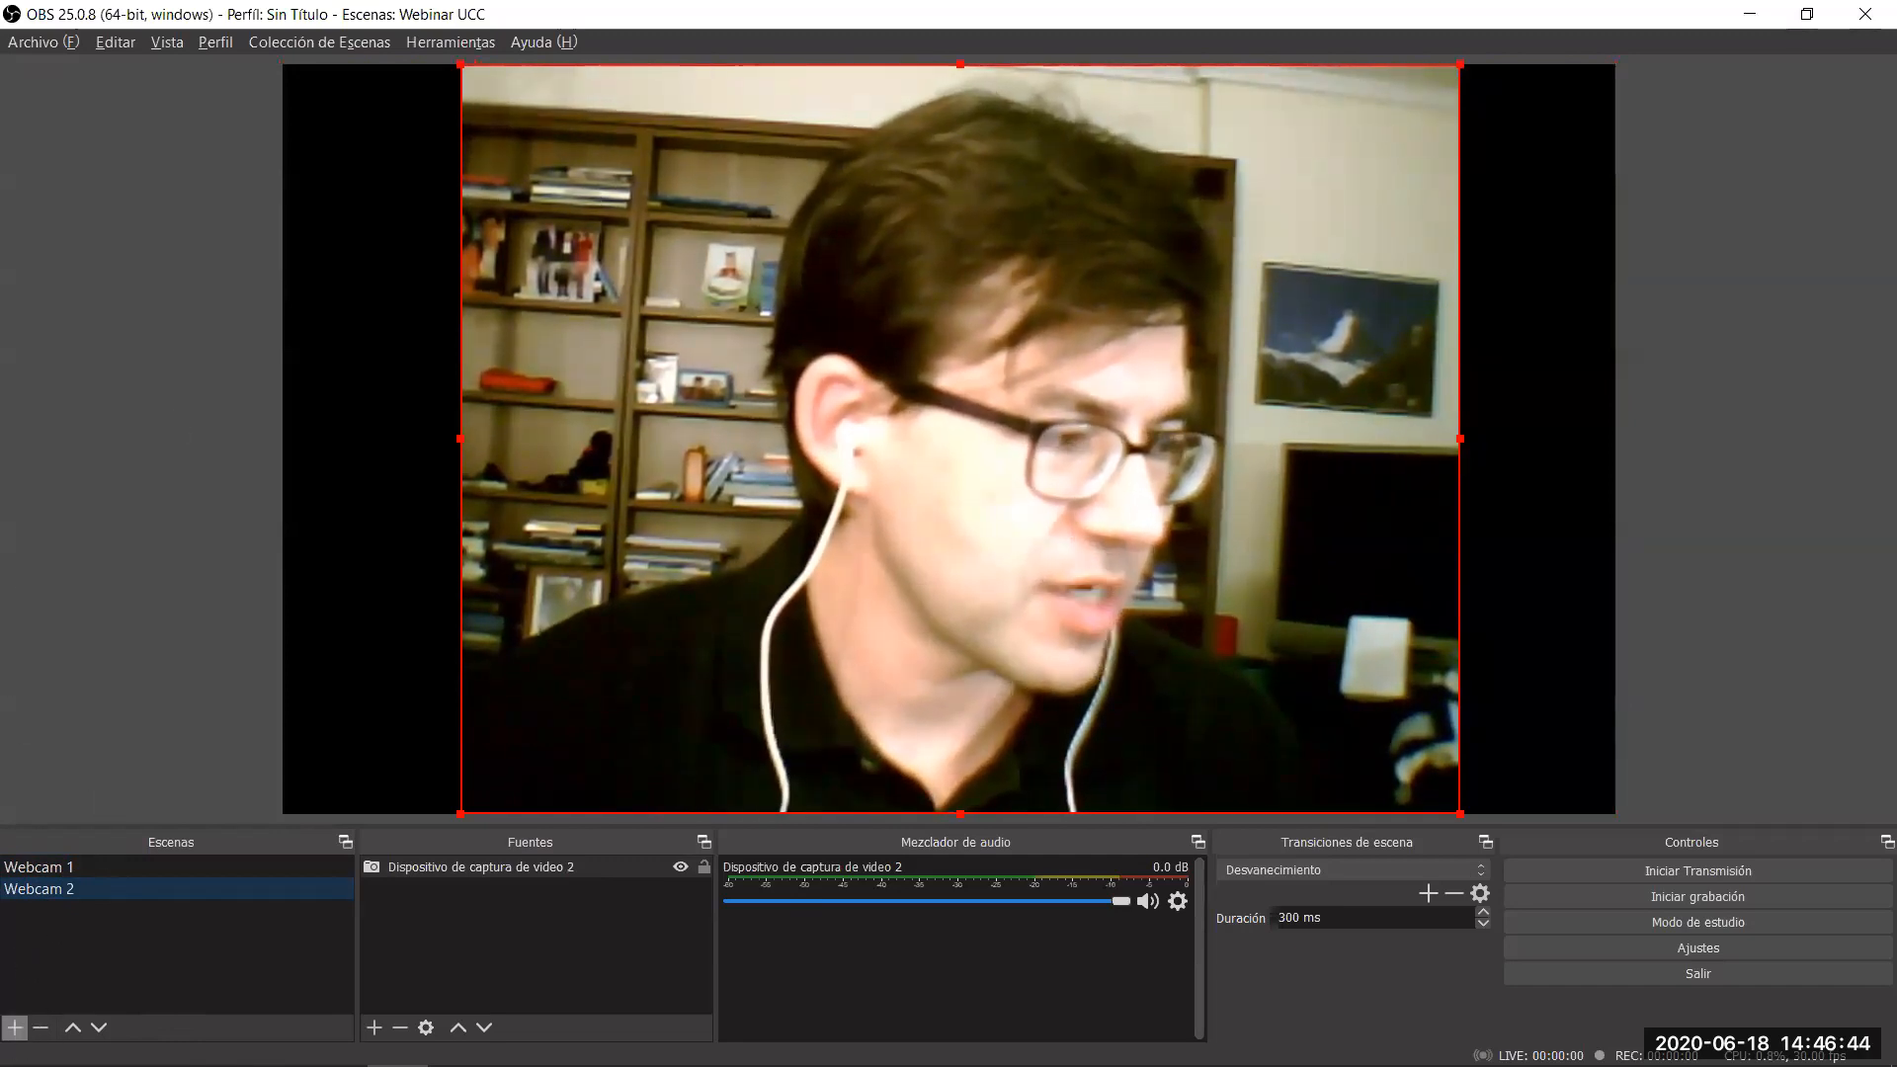
# Add an empty scene named "Negro" and move it to the first place in the scene order.
pyautogui.click(15, 1028)
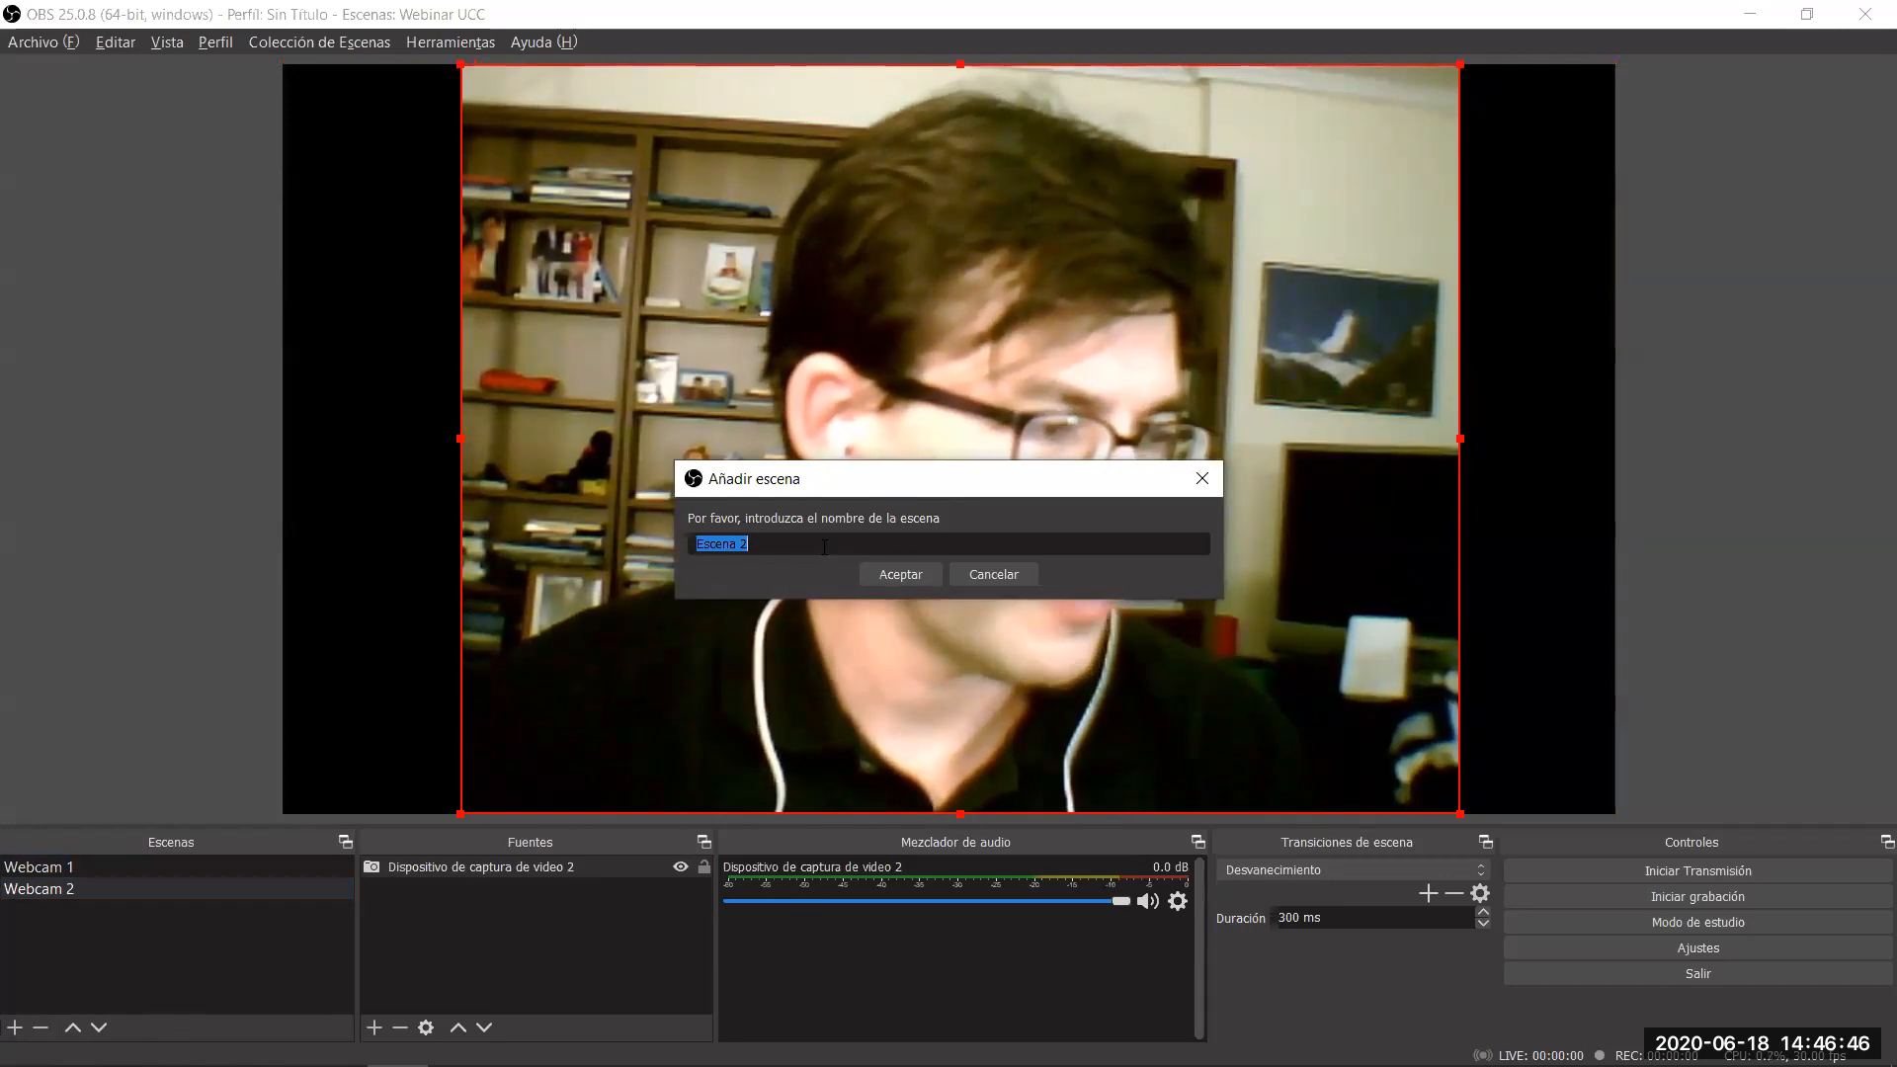
pyautogui.write('Ne')
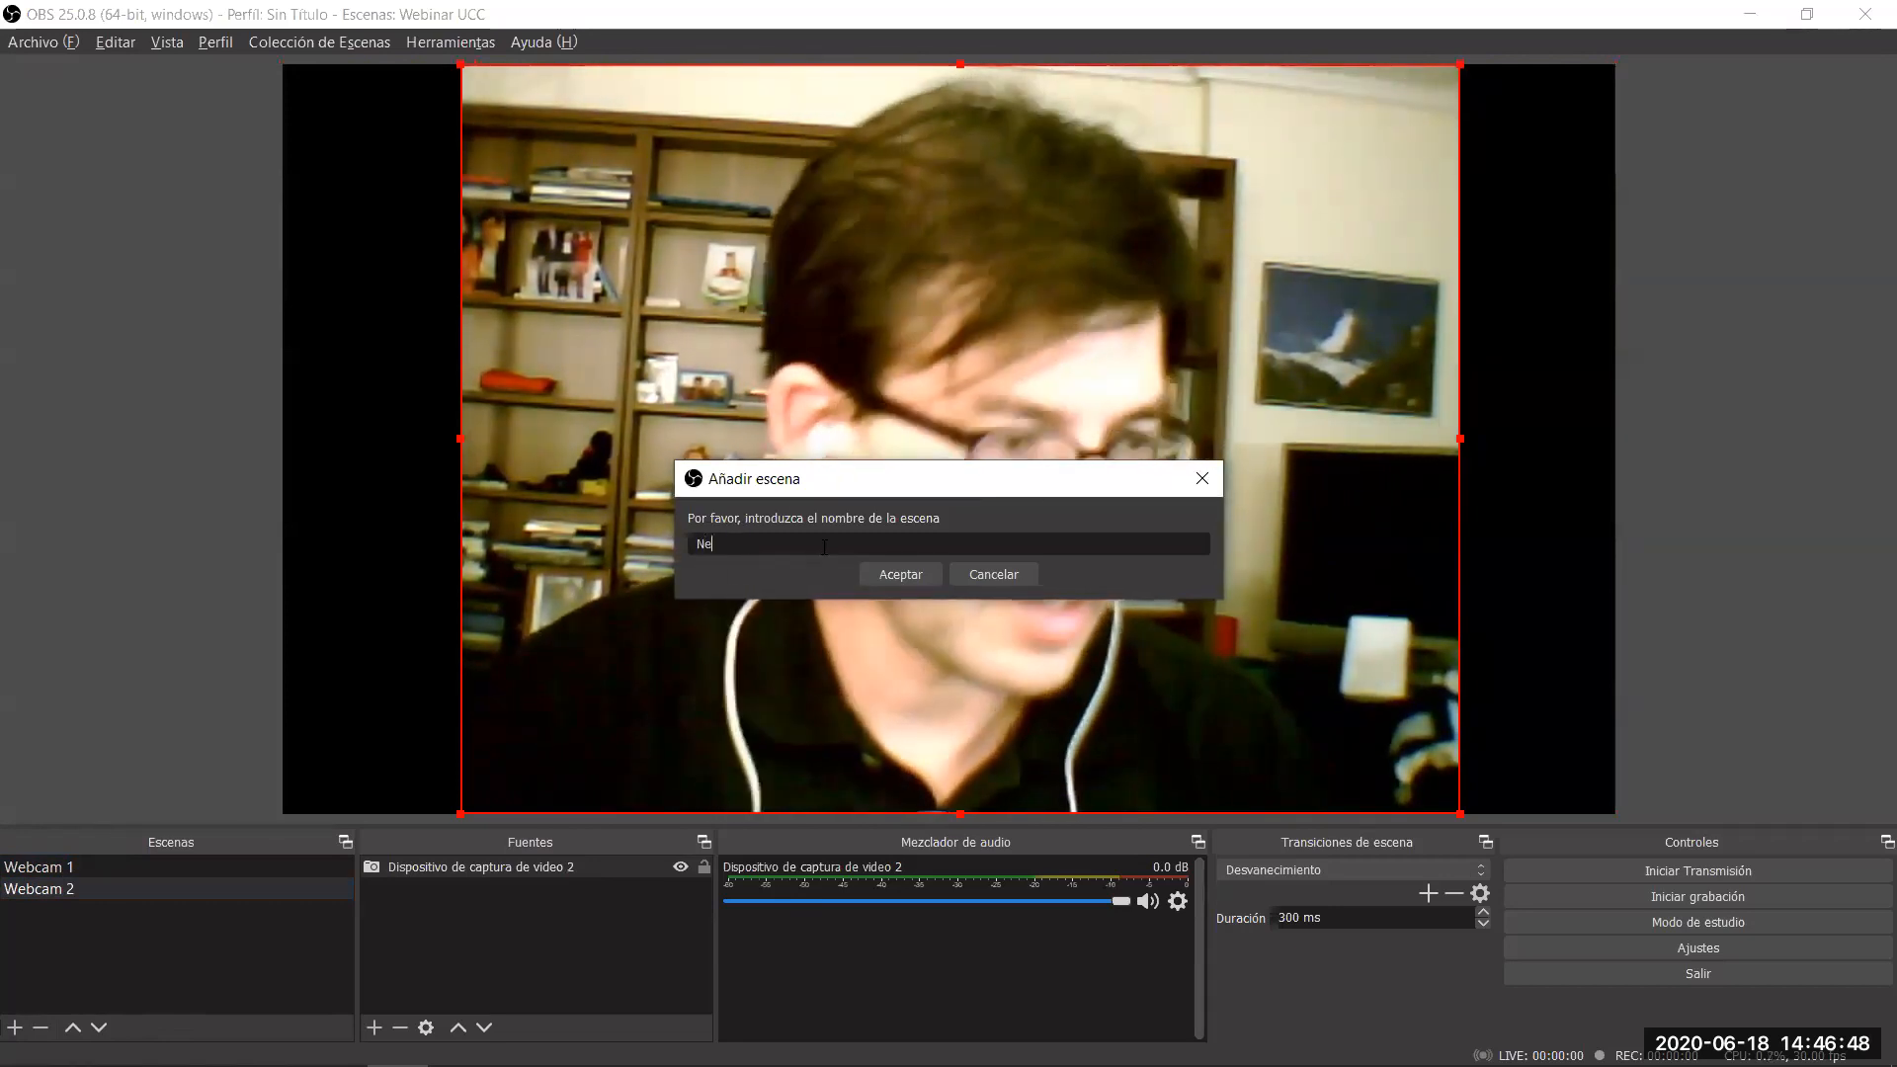
pyautogui.write('gro')
pyautogui.press('Return')
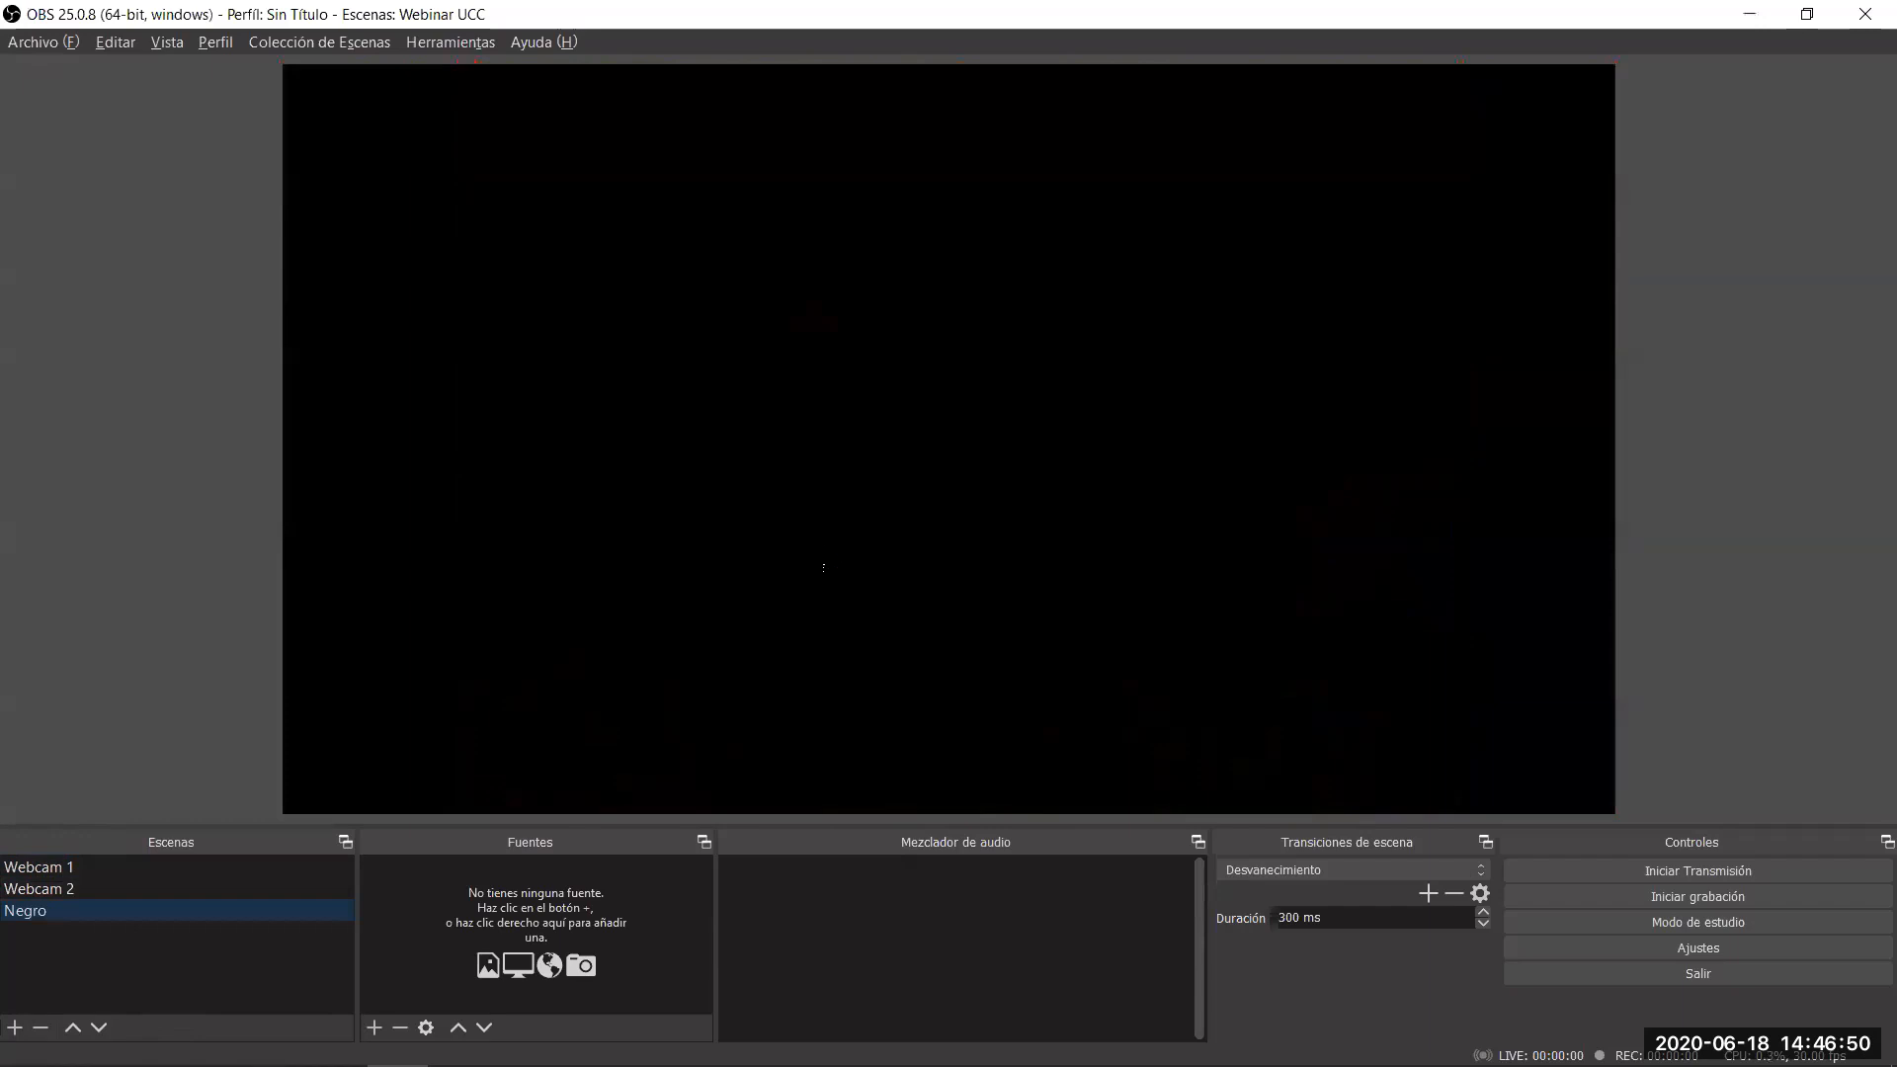
pyautogui.moveTo(20, 911); pyautogui.dragTo(19, 856)
# Switch among the Negro, Webcam 1 and Webcam 2 scenes to check their output, ending on Webcam 2.
pyautogui.click(51, 868)
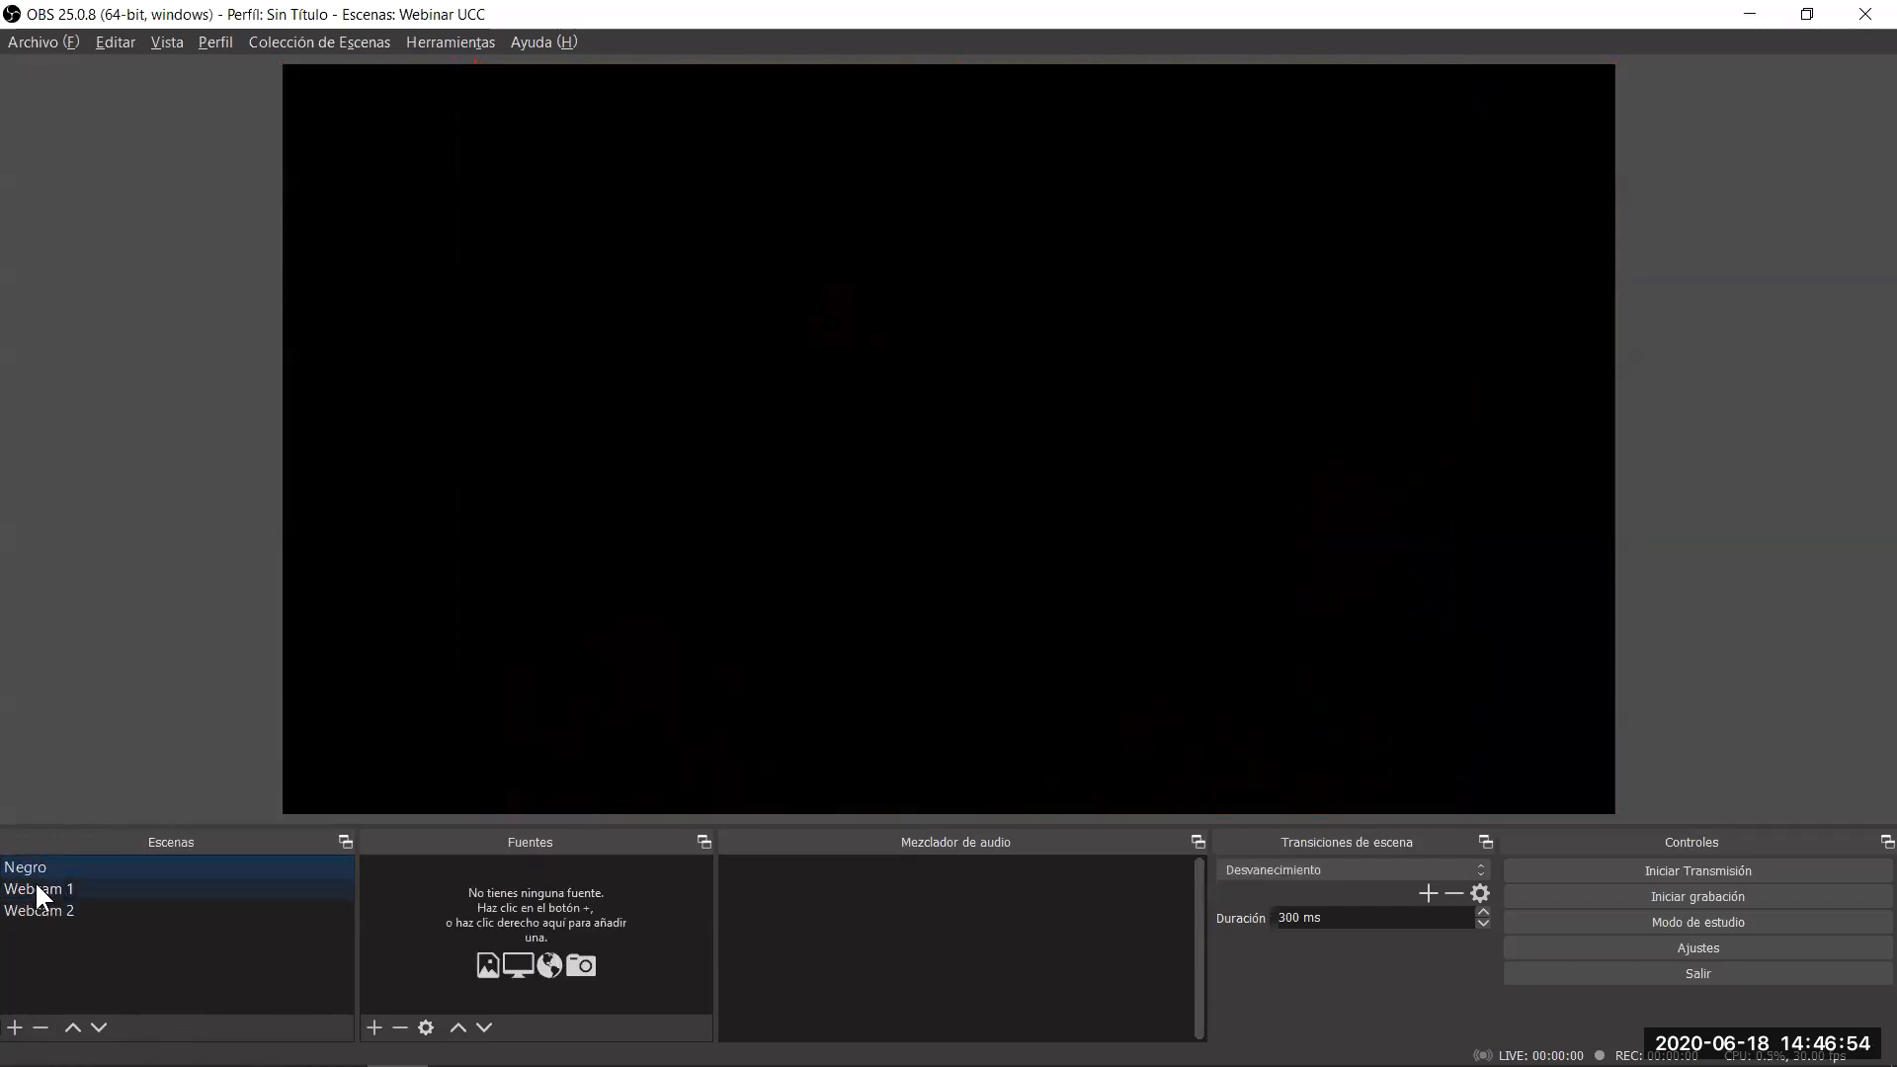
pyautogui.click(33, 882)
pyautogui.click(33, 863)
pyautogui.click(27, 910)
# Add a scene named "Inicio" and move it directly after the Negro scene.
pyautogui.click(15, 1029)
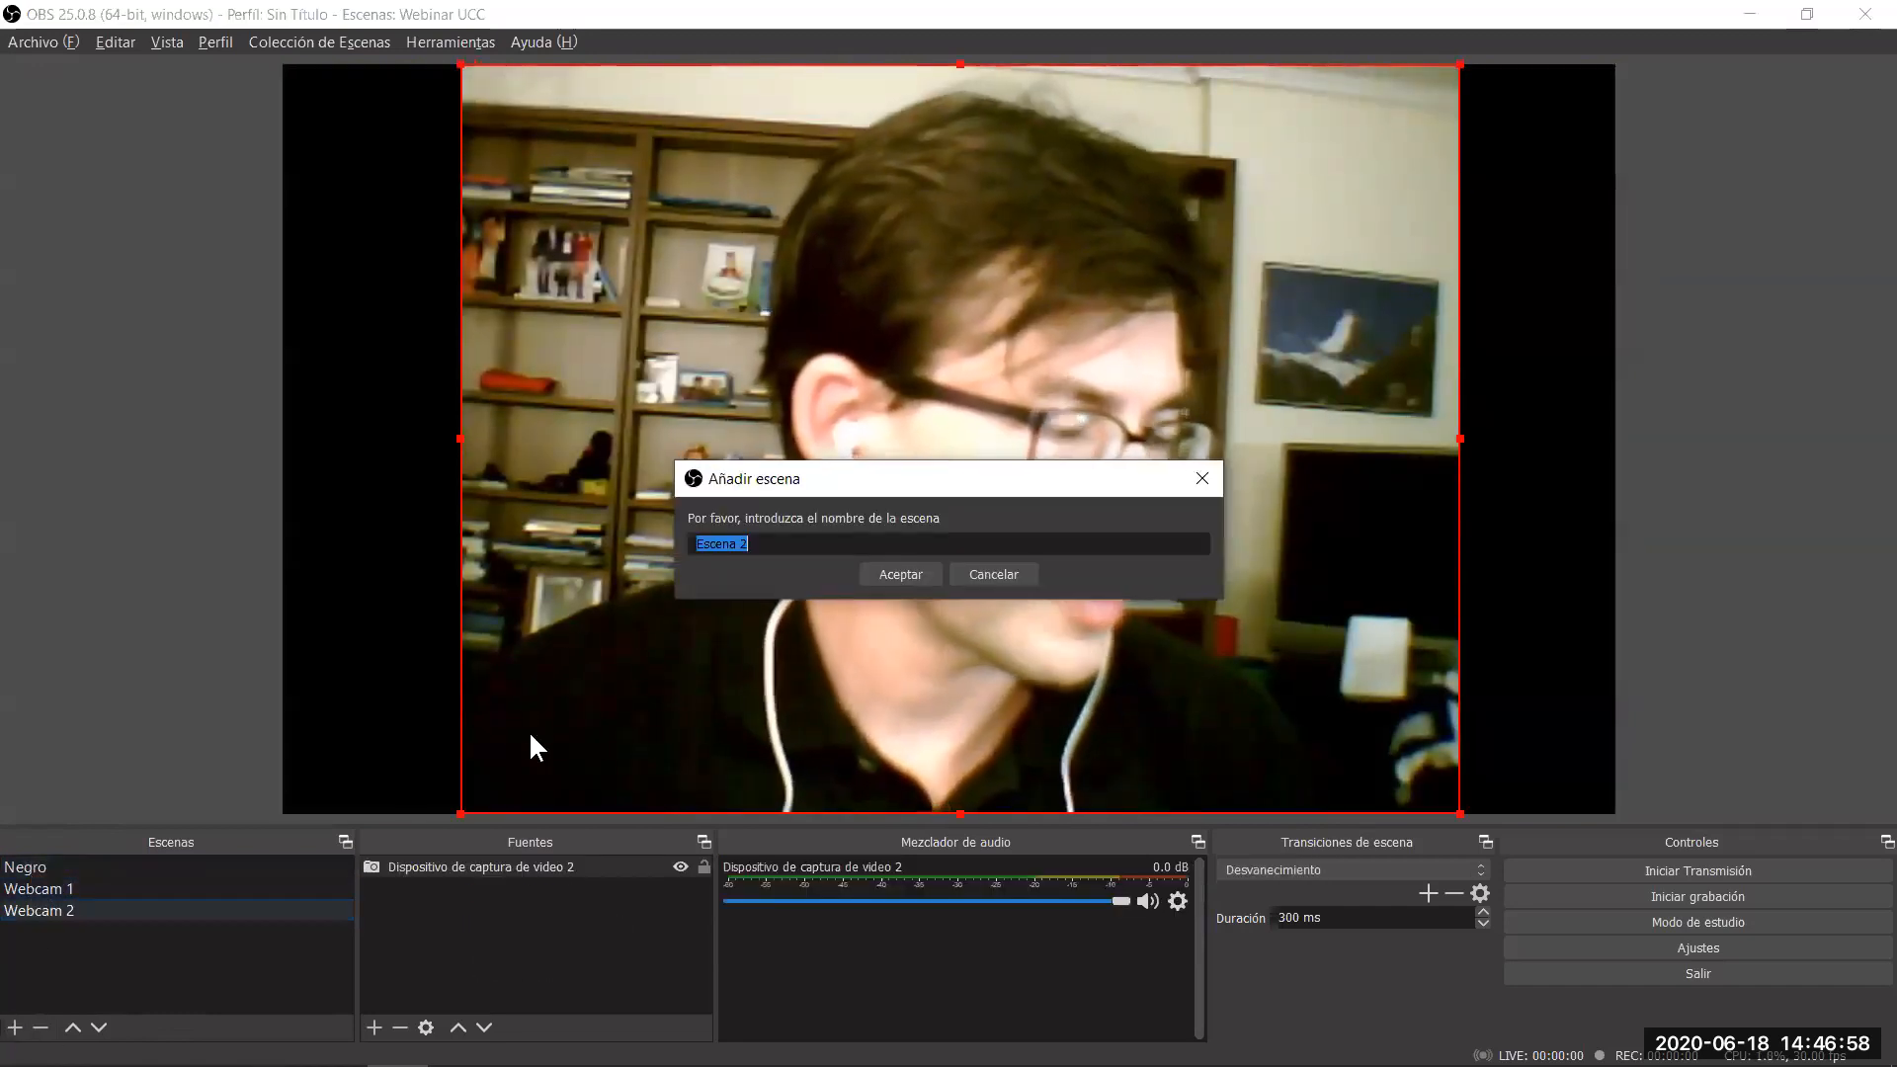
pyautogui.write('IN')
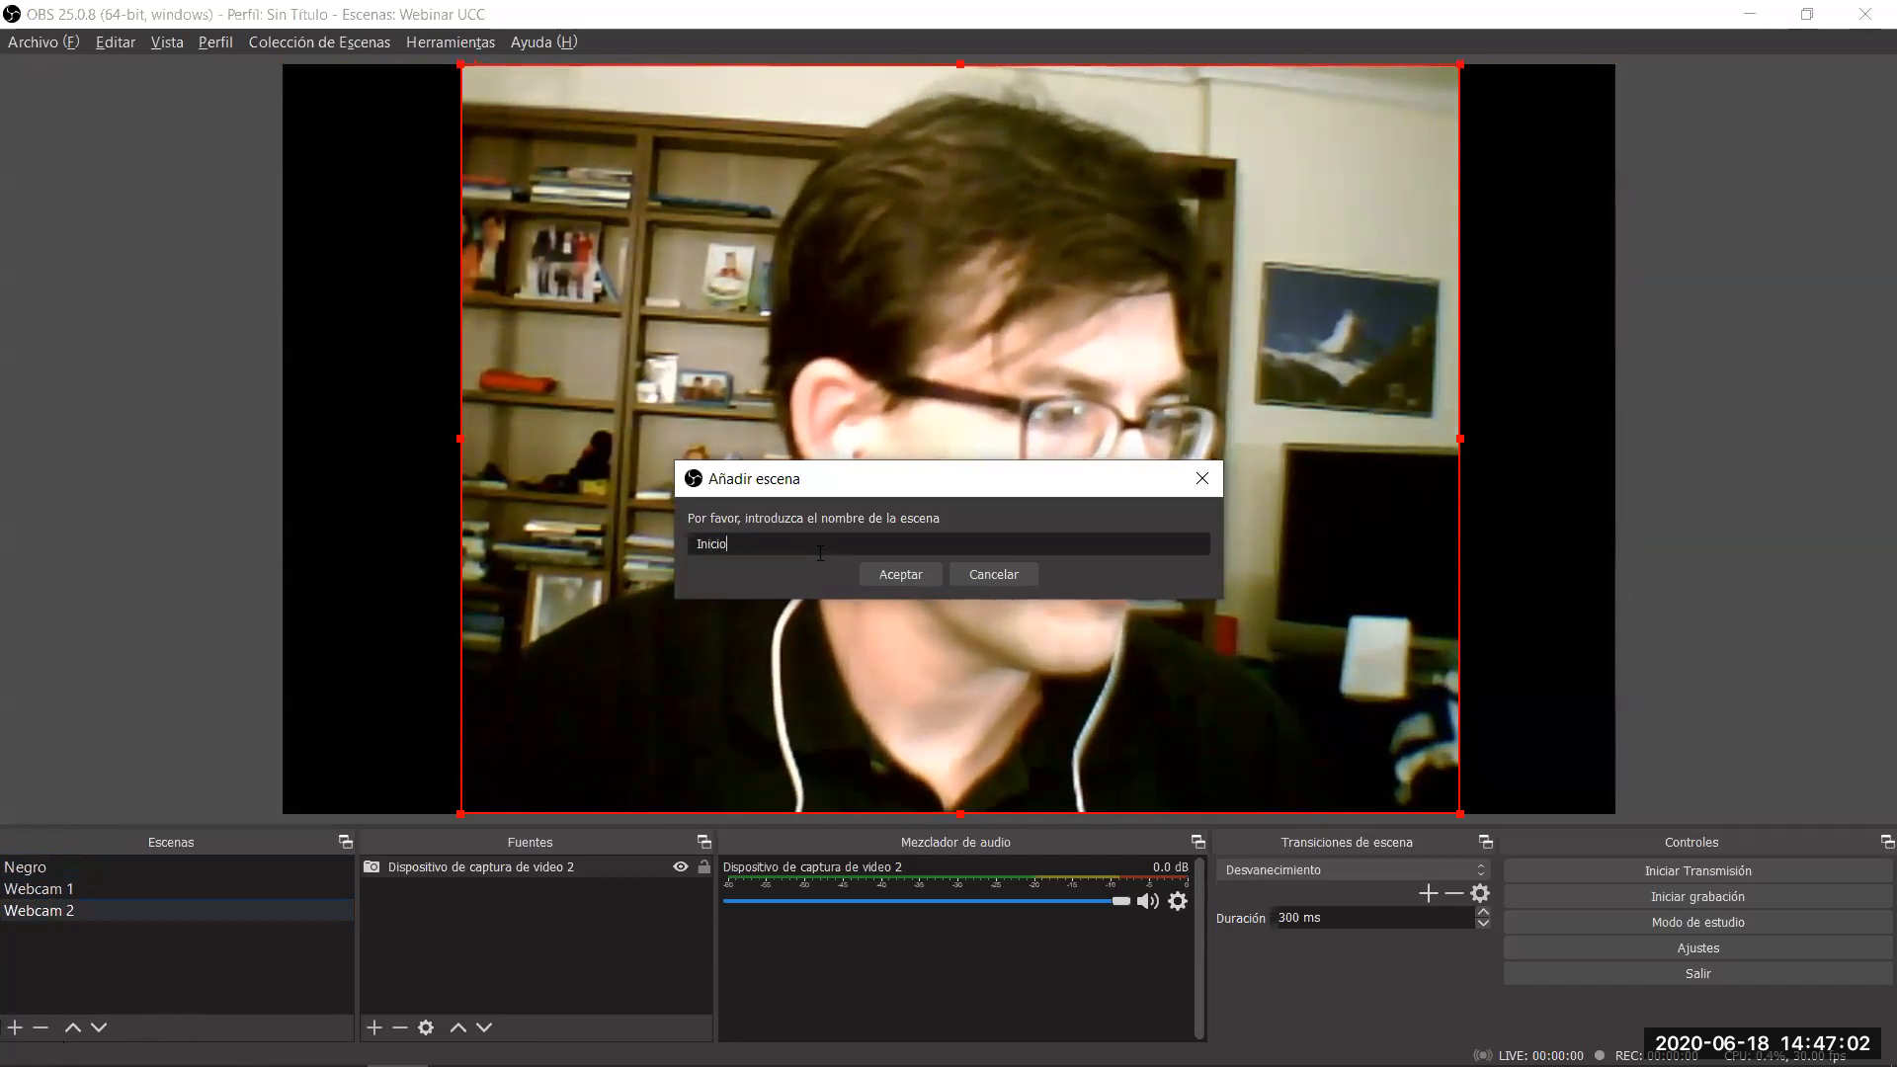
pyautogui.press('Return')
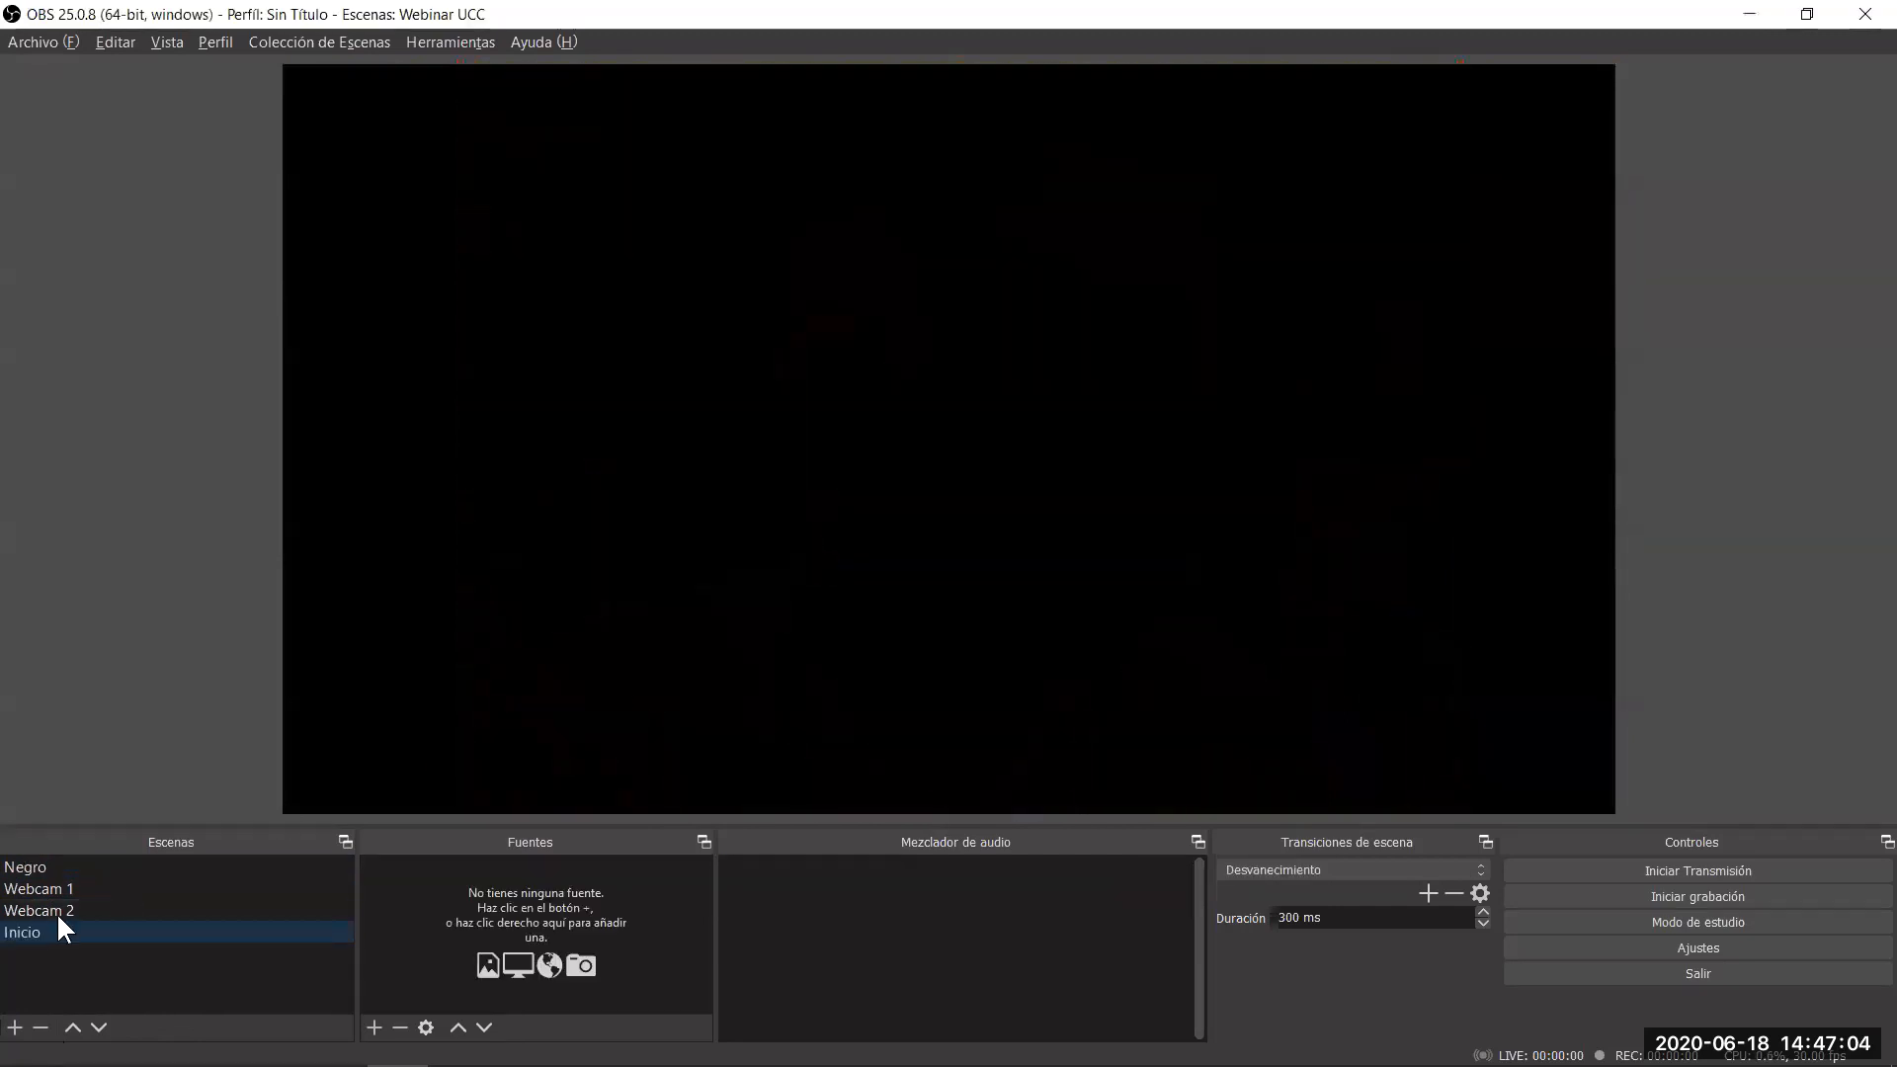
pyautogui.moveTo(27, 922); pyautogui.dragTo(33, 873)
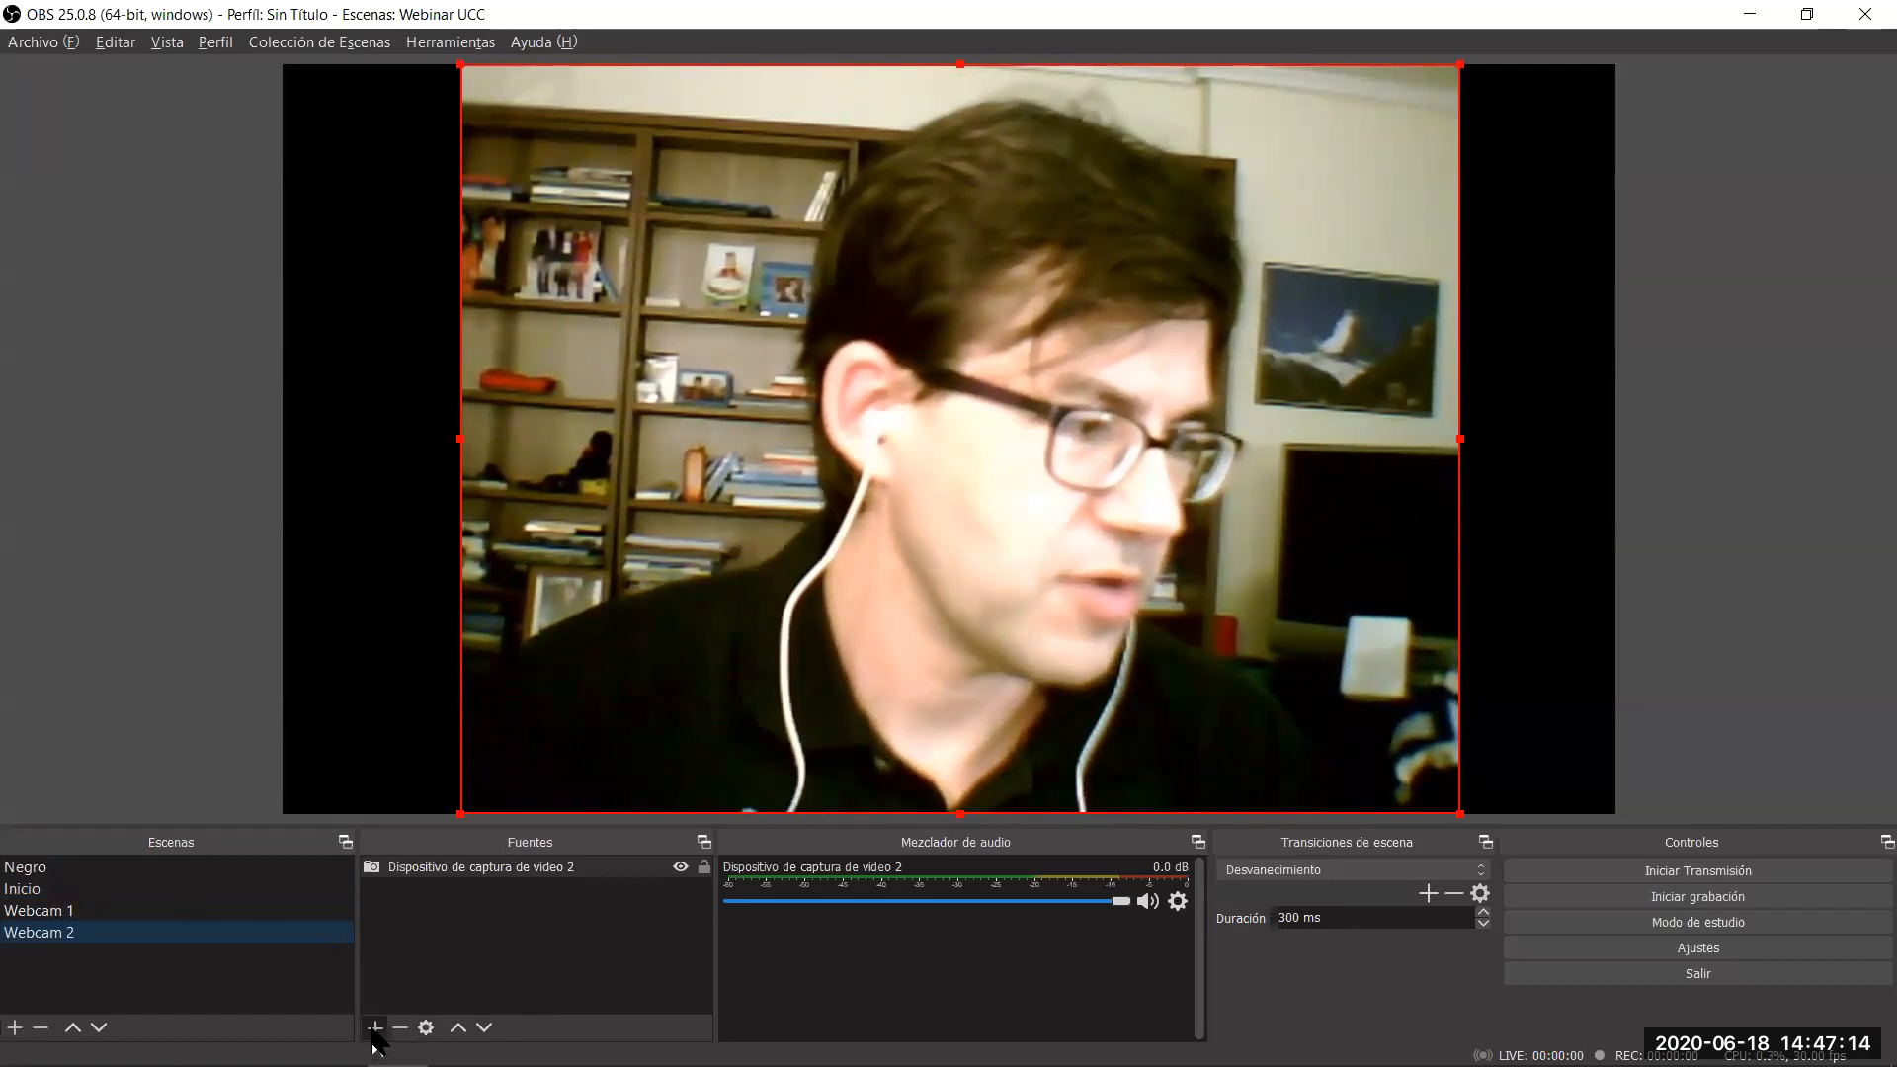
# Add an image source to the Webcam 2 scene using Inicio.png from the 2020-06-18 OBS course folder.
pyautogui.click(372, 1027)
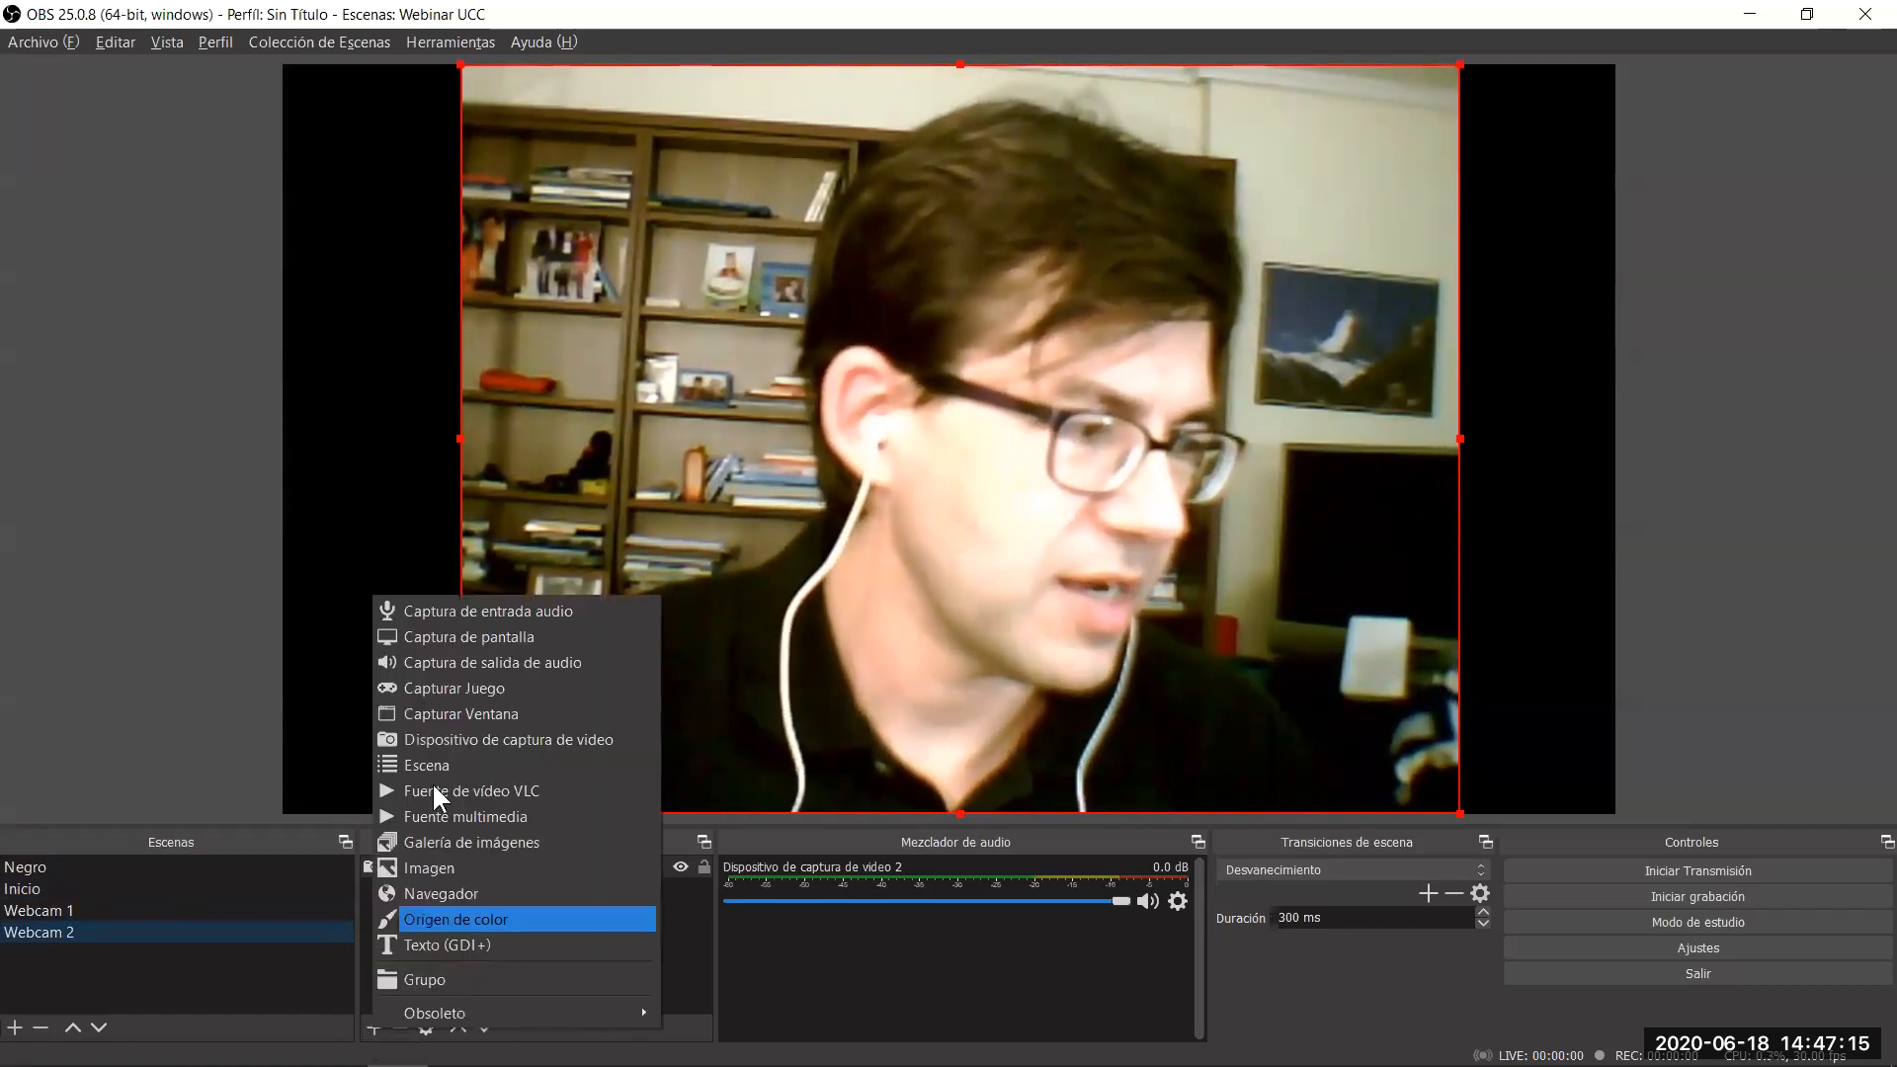
pyautogui.click(417, 866)
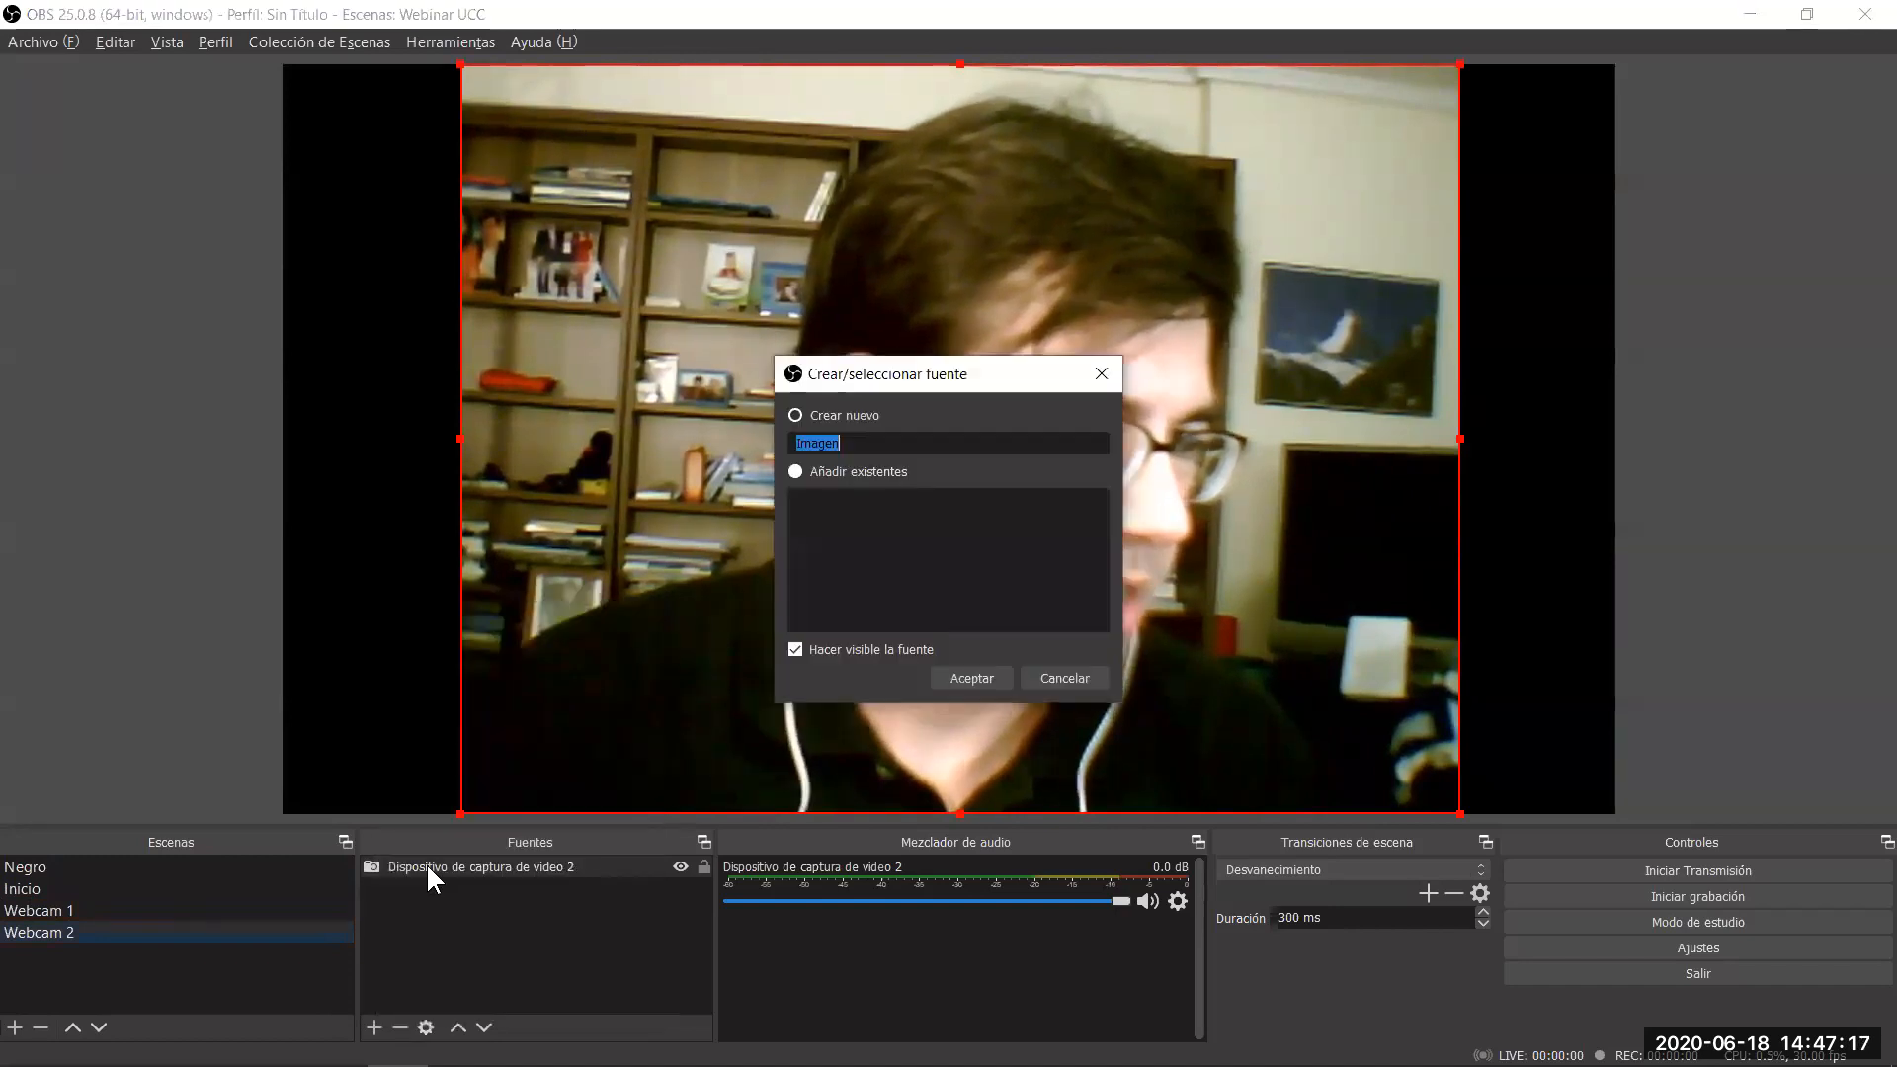
pyautogui.click(975, 681)
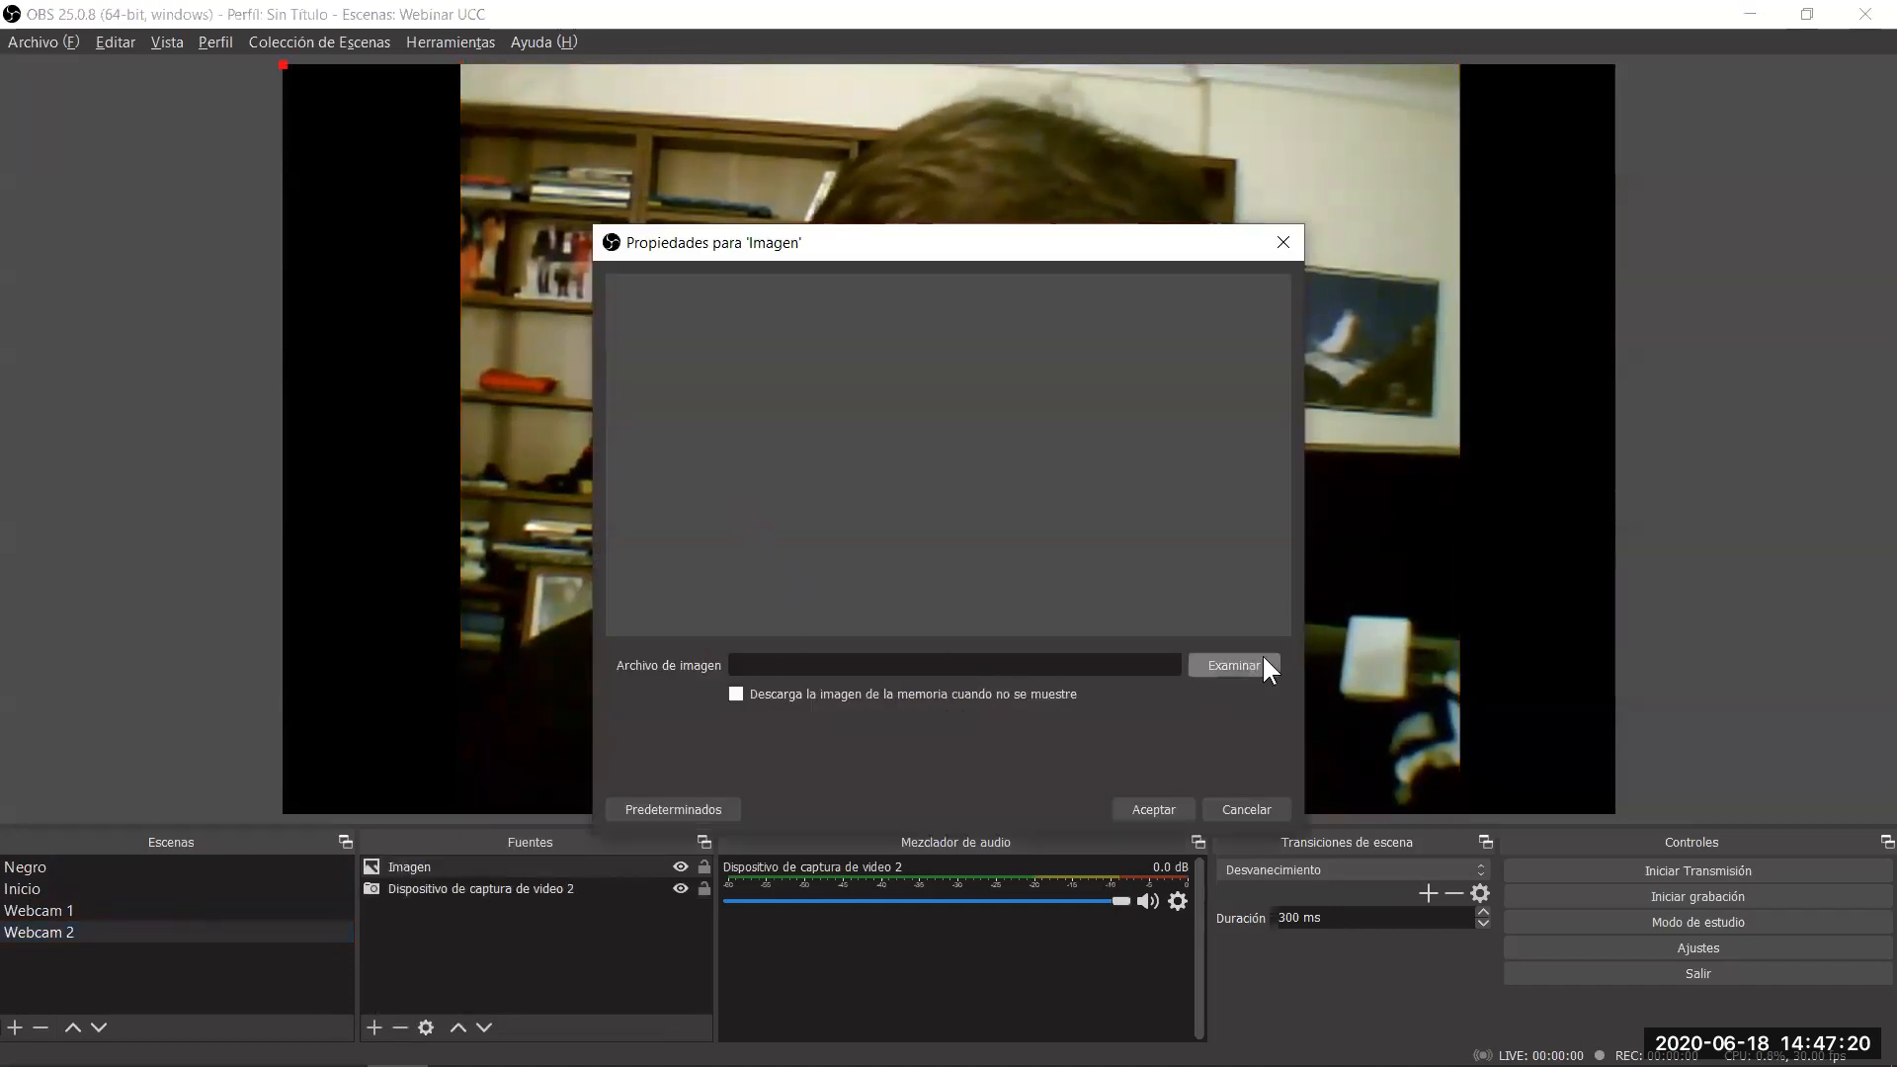
pyautogui.click(1226, 665)
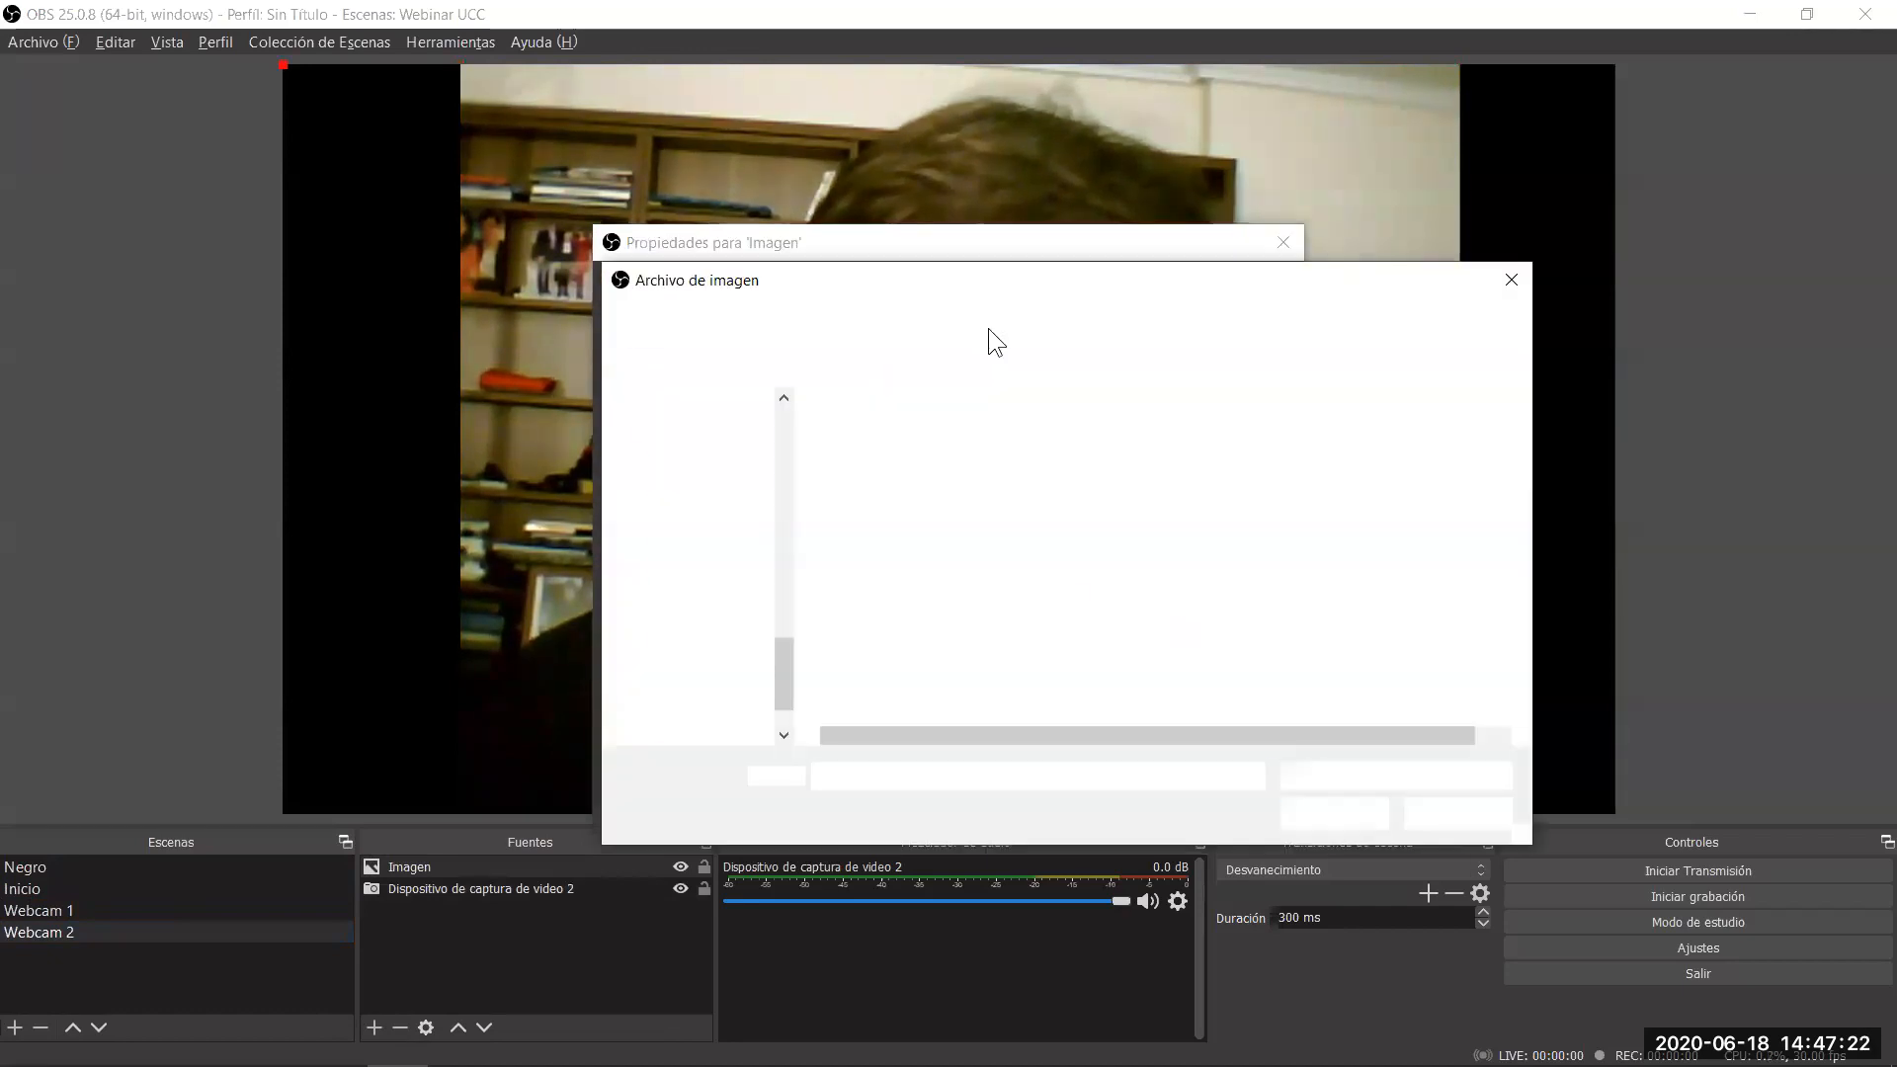
pyautogui.moveTo(785, 638); pyautogui.dragTo(784, 405)
pyautogui.click(696, 656)
pyautogui.scroll(-1, 905, 554)
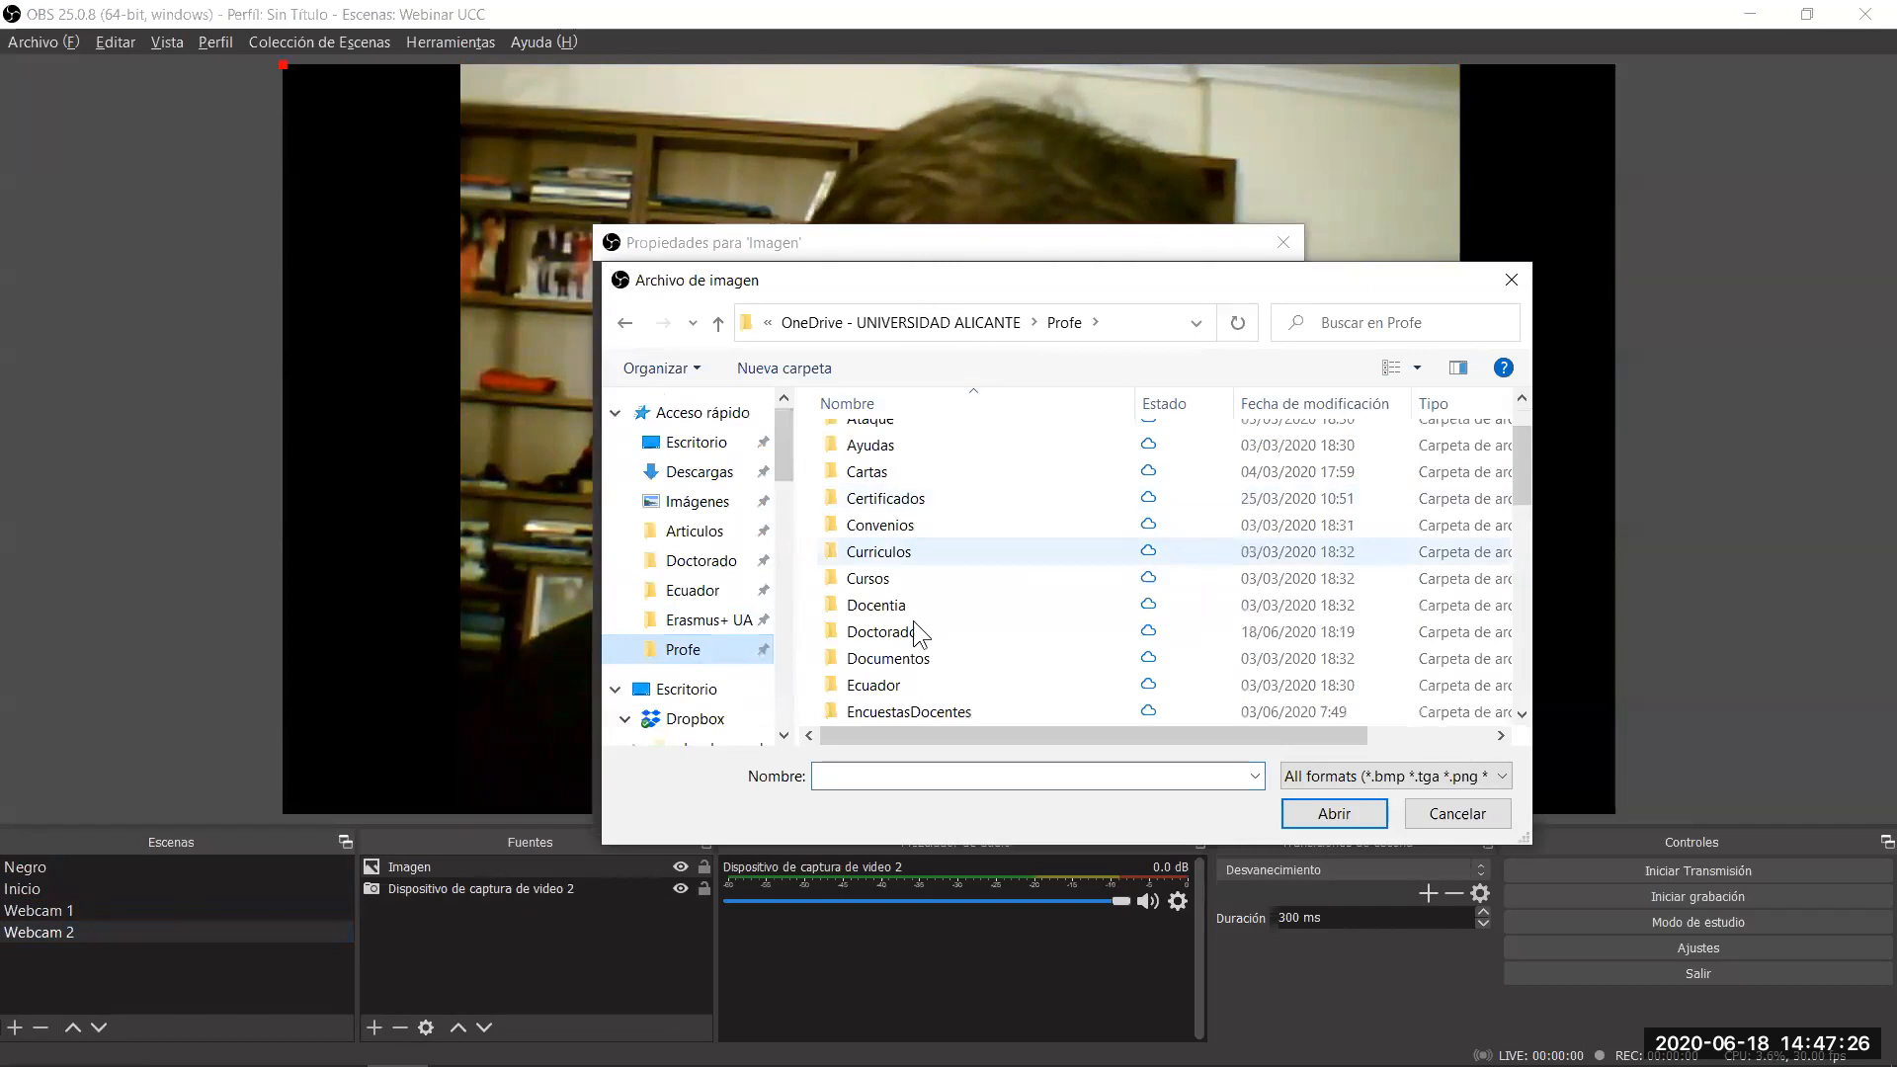
pyautogui.doubleClick(889, 577)
pyautogui.doubleClick(867, 601)
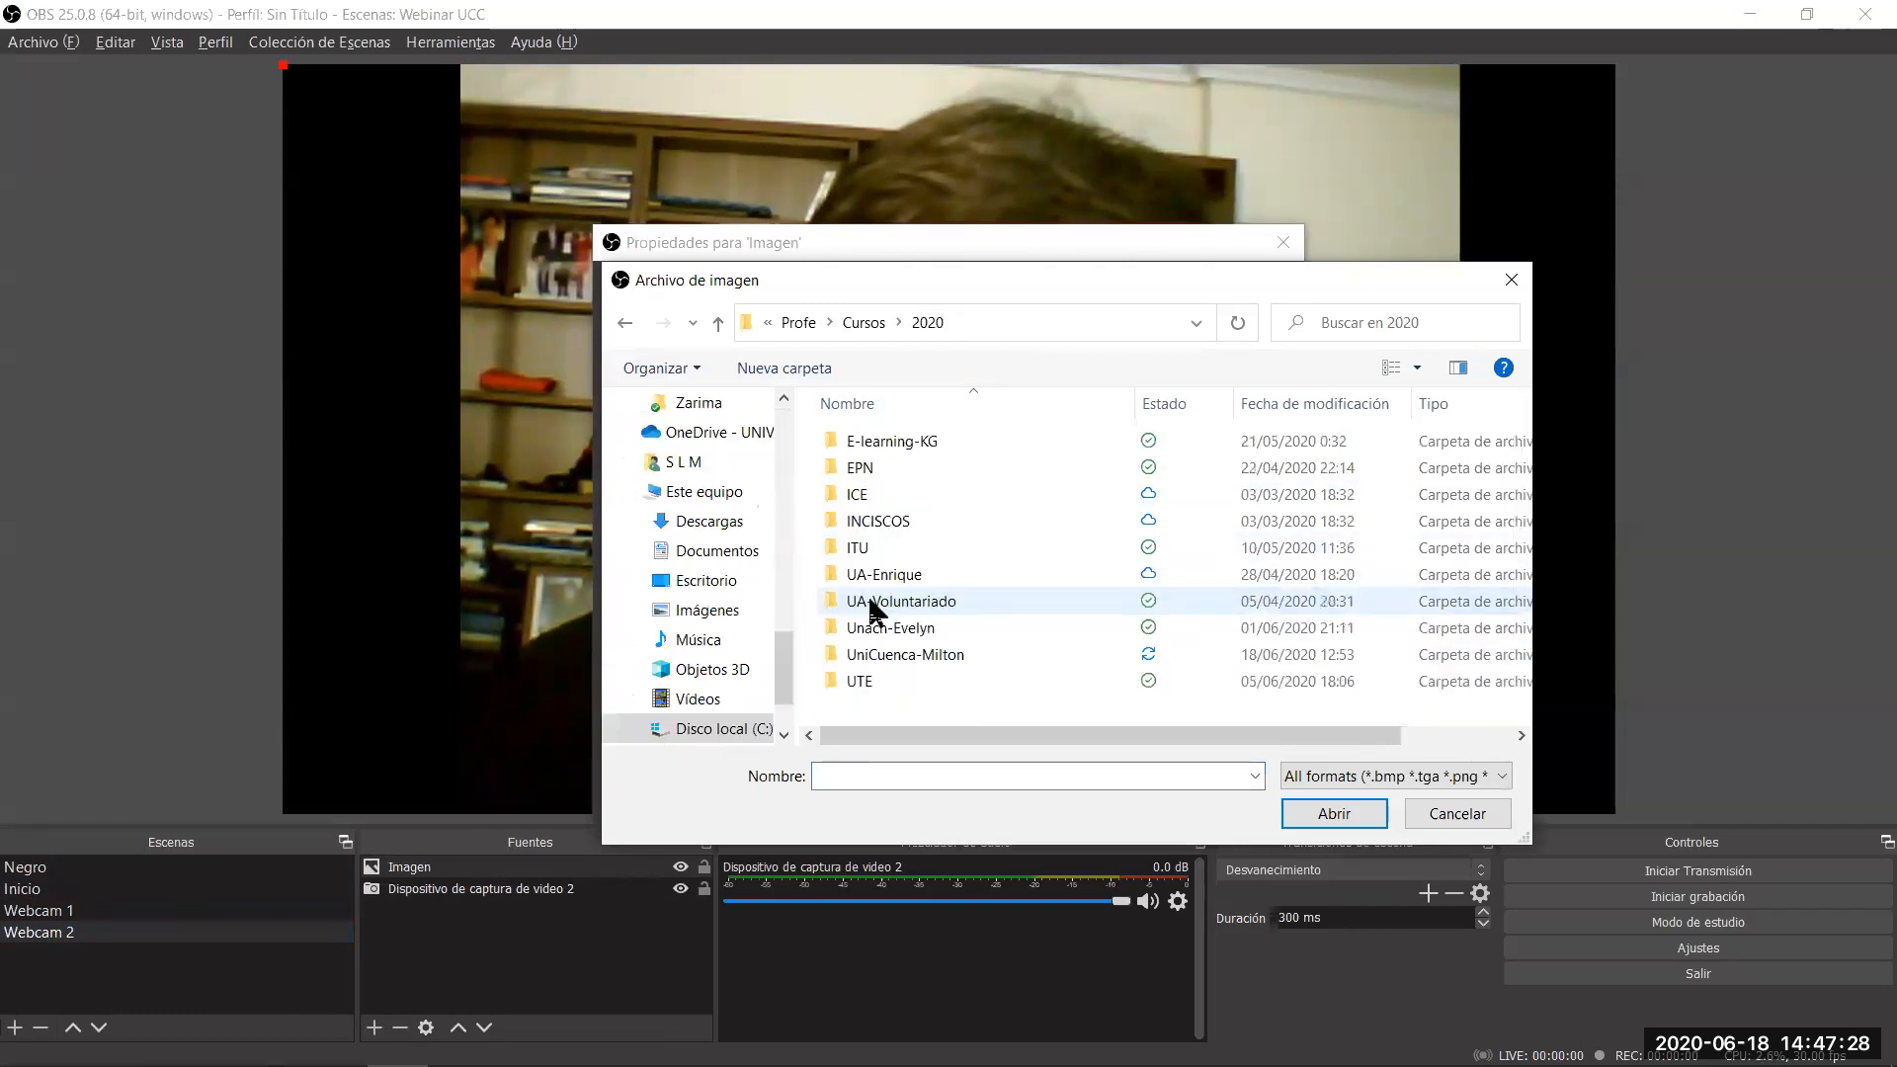
pyautogui.doubleClick(901, 654)
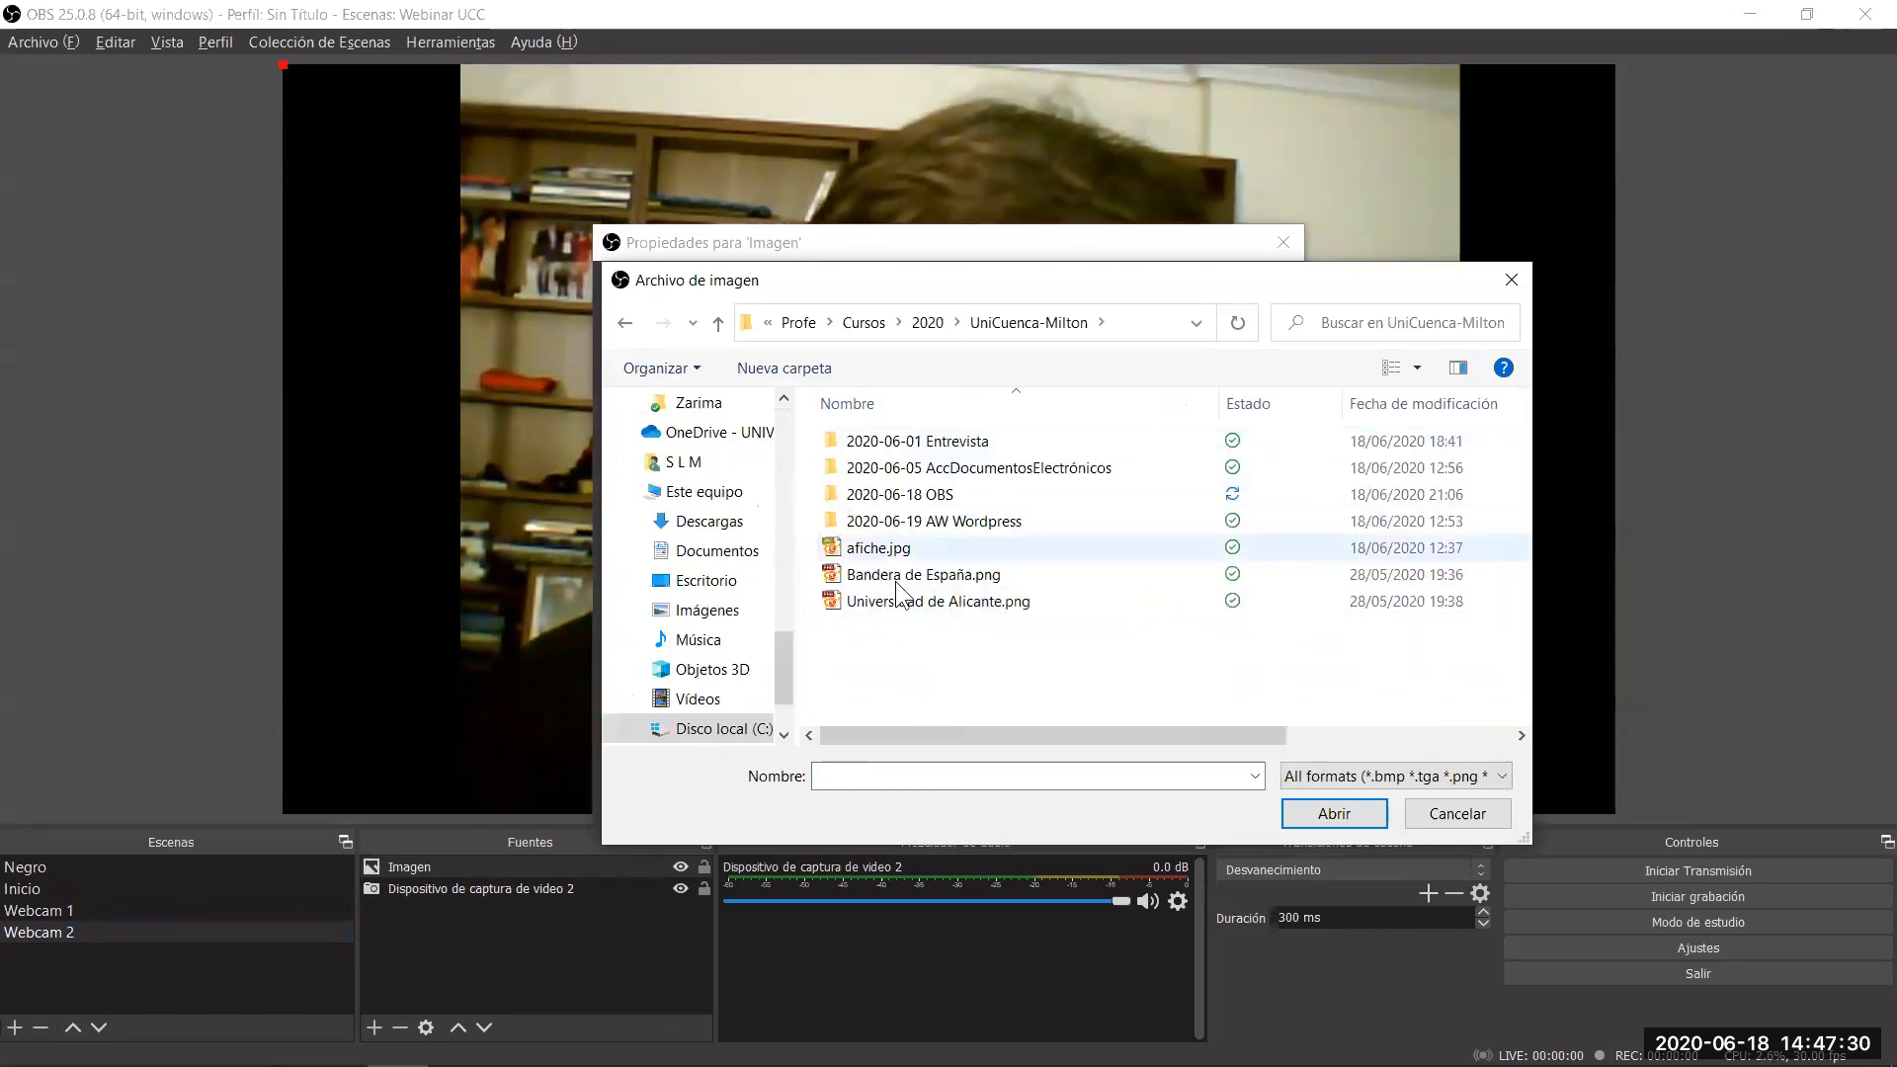
pyautogui.doubleClick(929, 494)
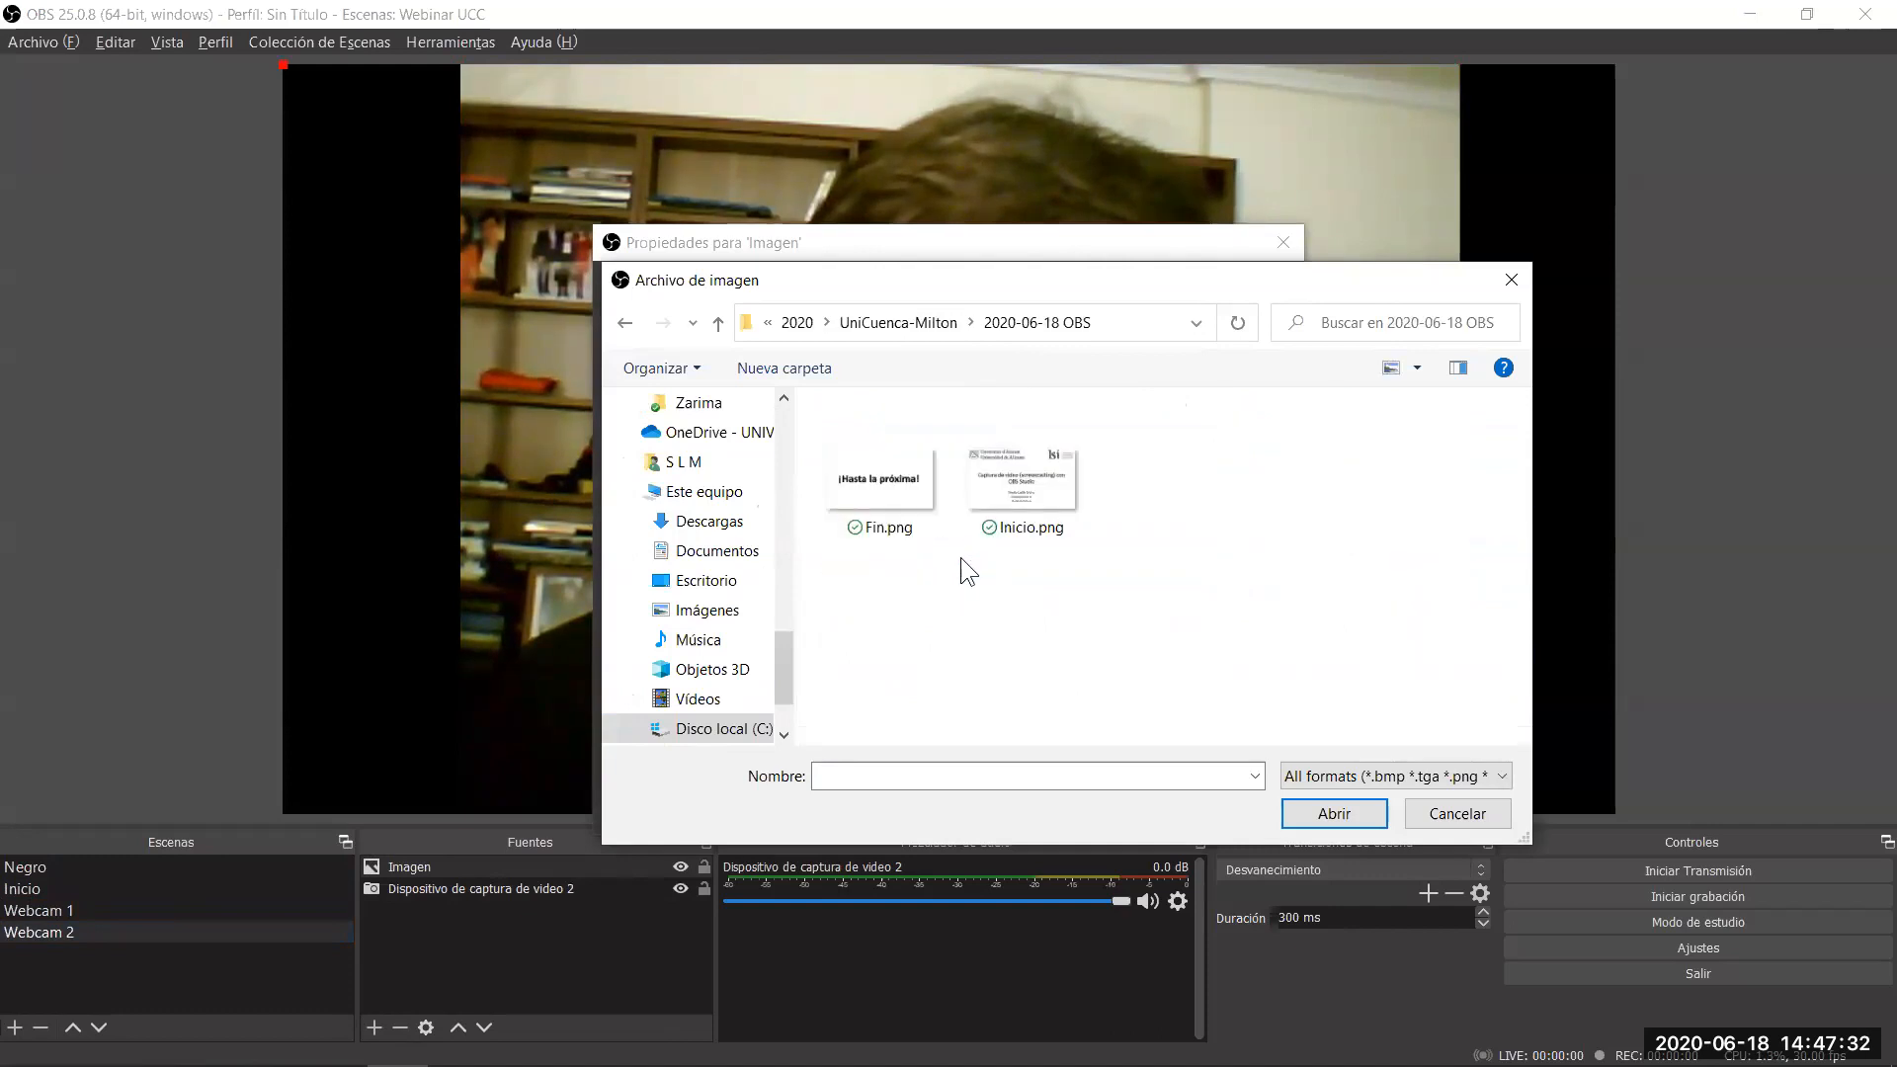
pyautogui.doubleClick(1023, 476)
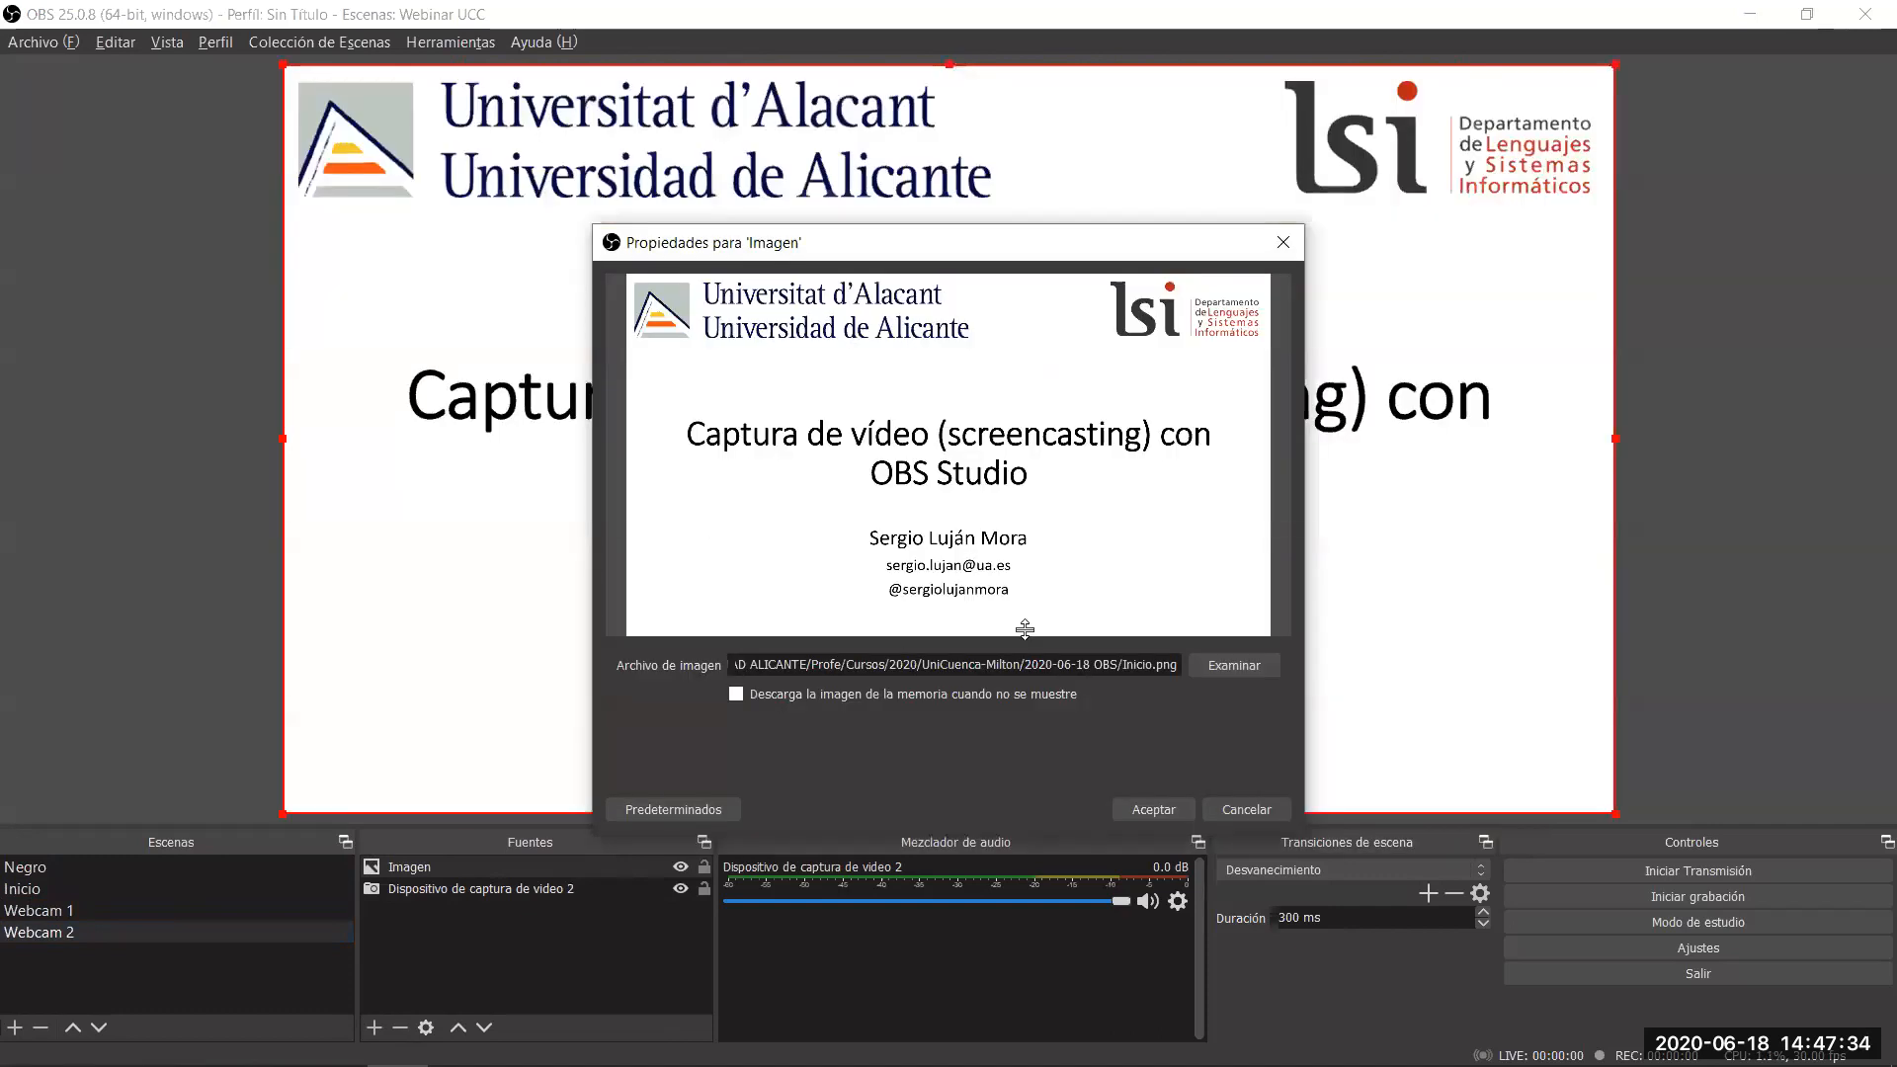
pyautogui.click(1154, 808)
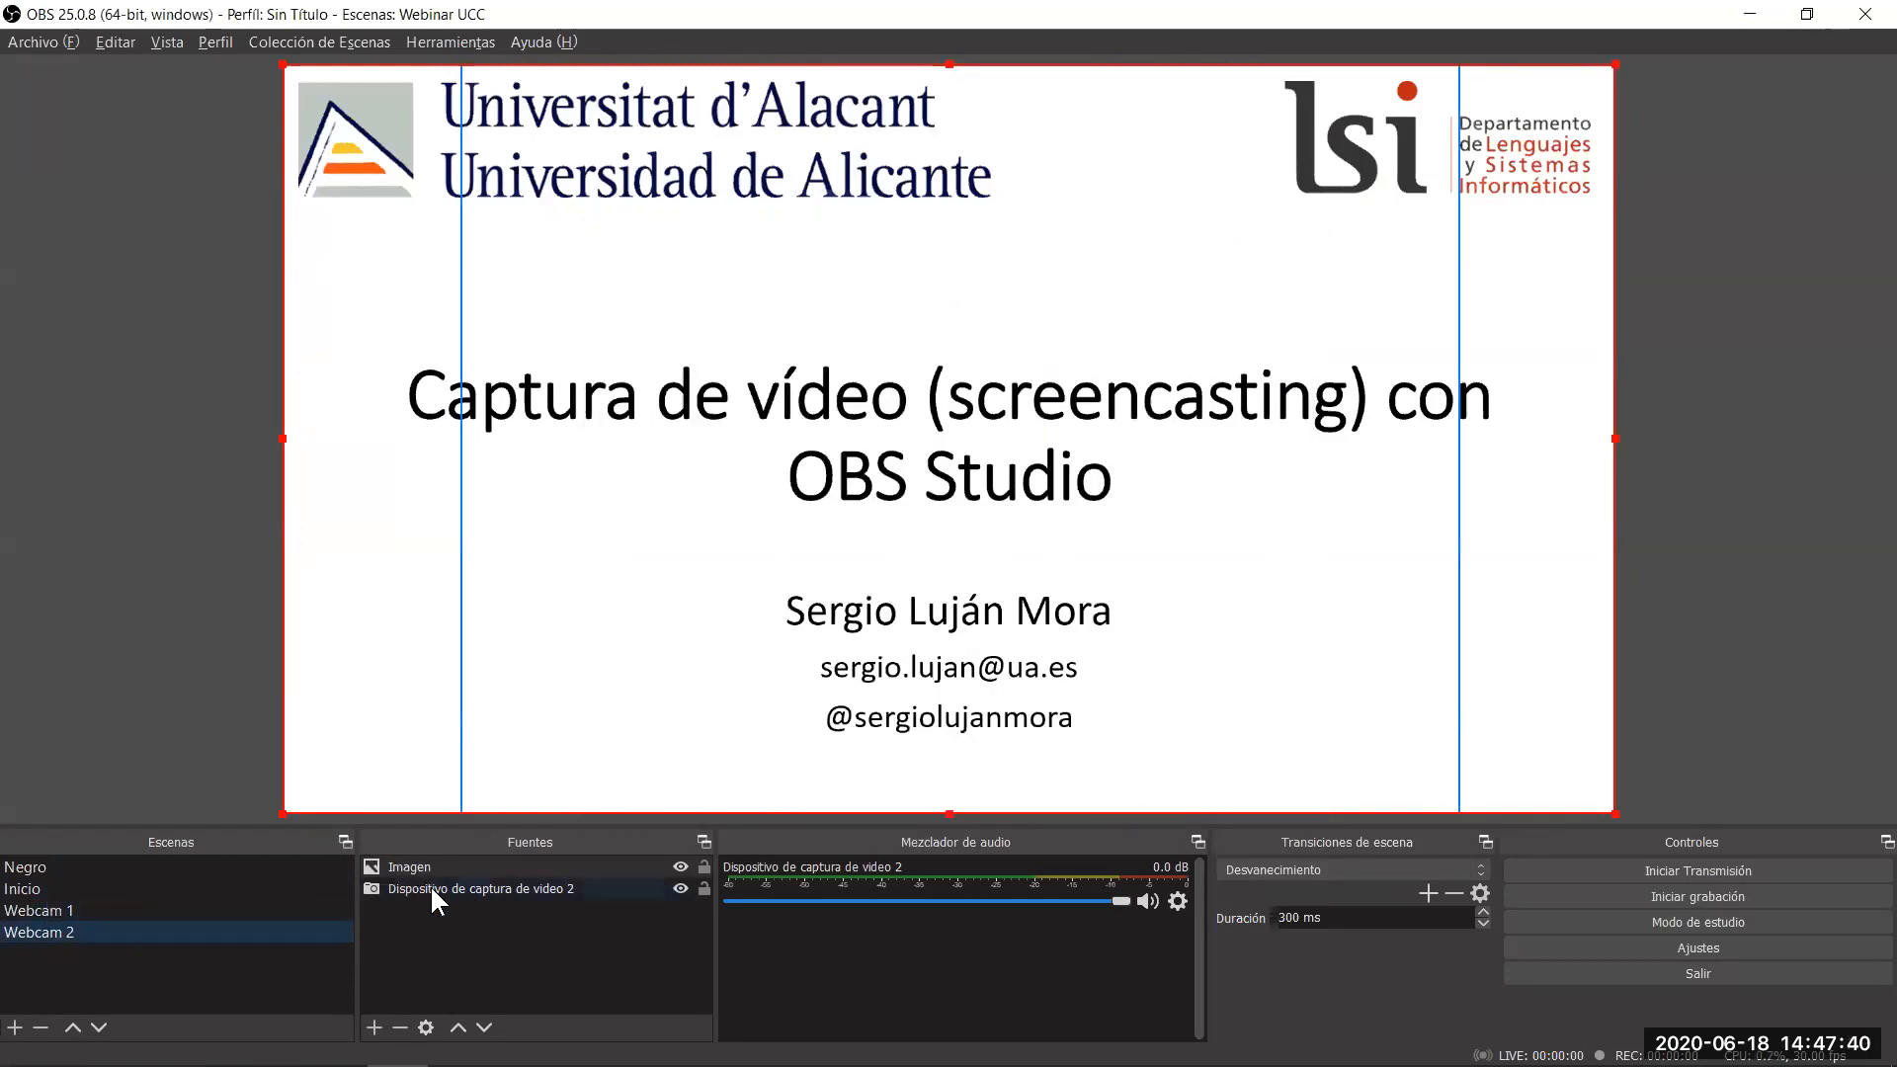
# Delete the image source from the Webcam 2 scene.
pyautogui.click(413, 859)
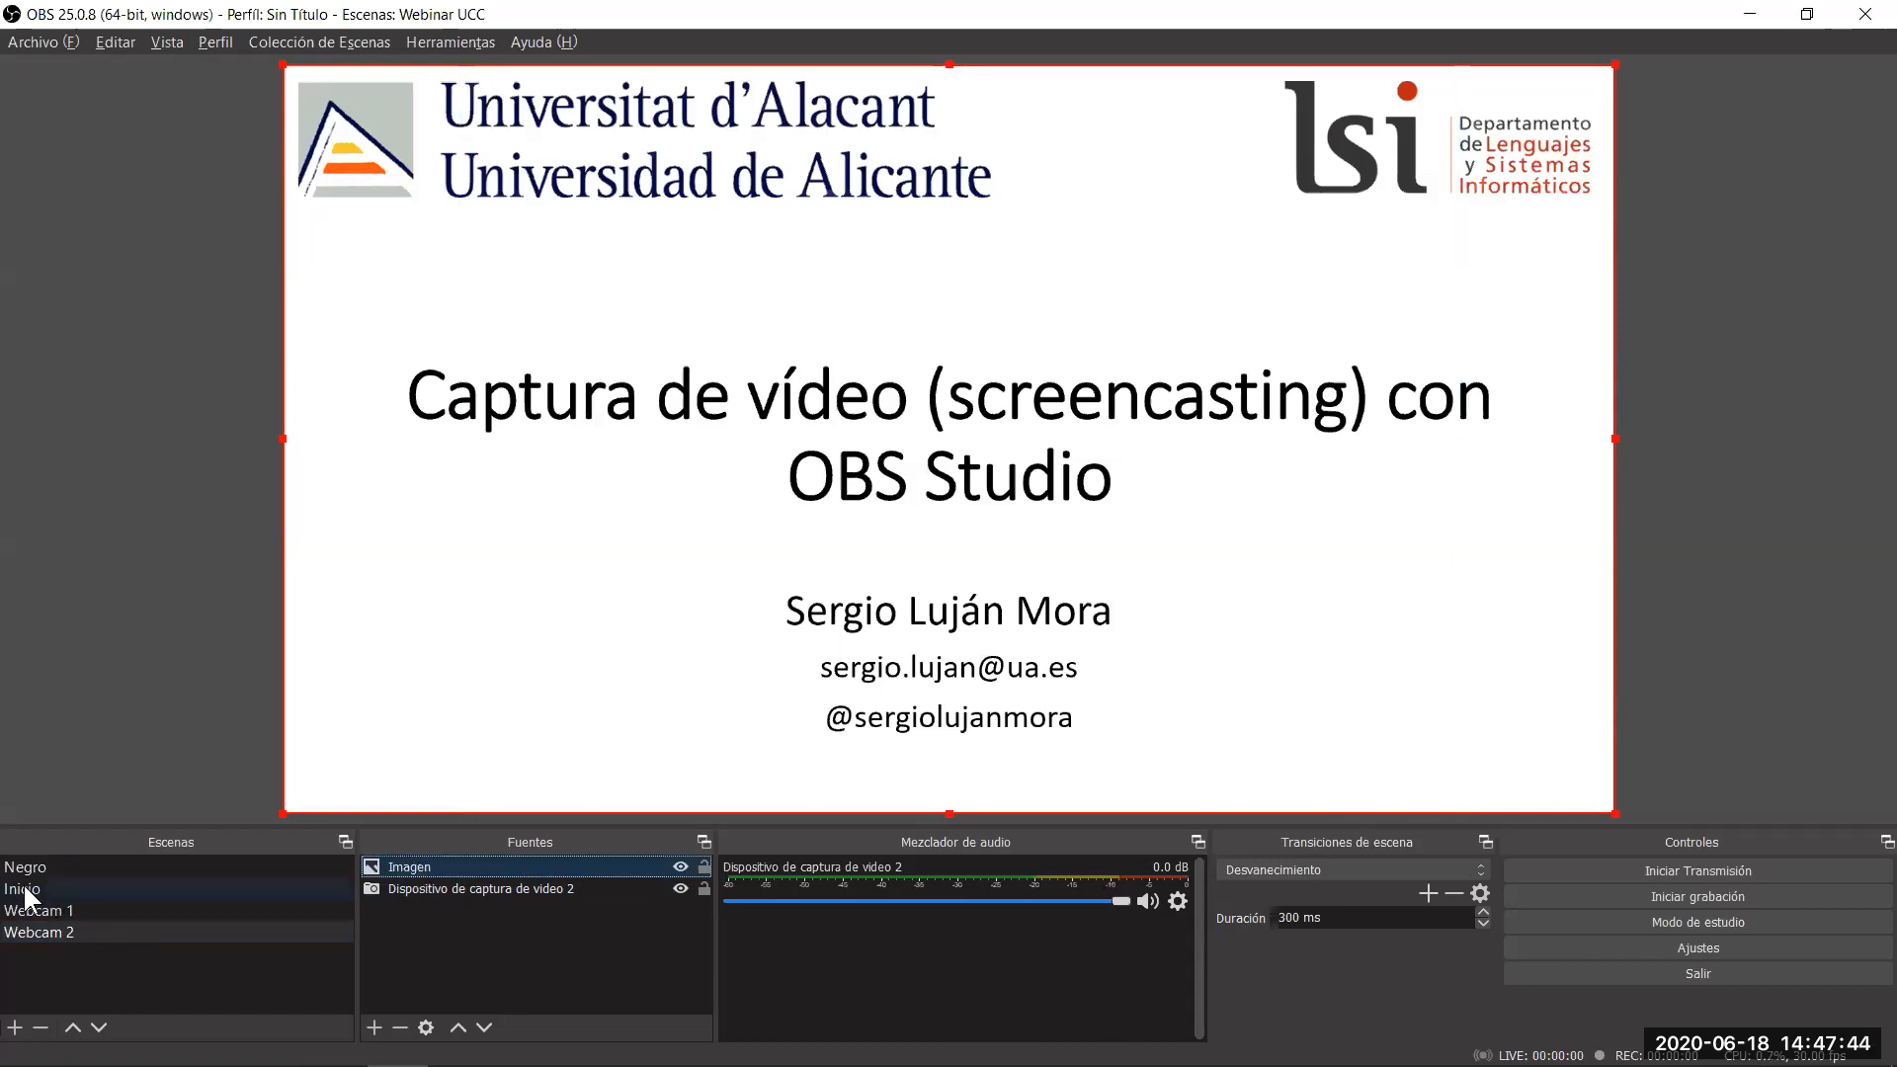
pyautogui.rightClick(418, 863)
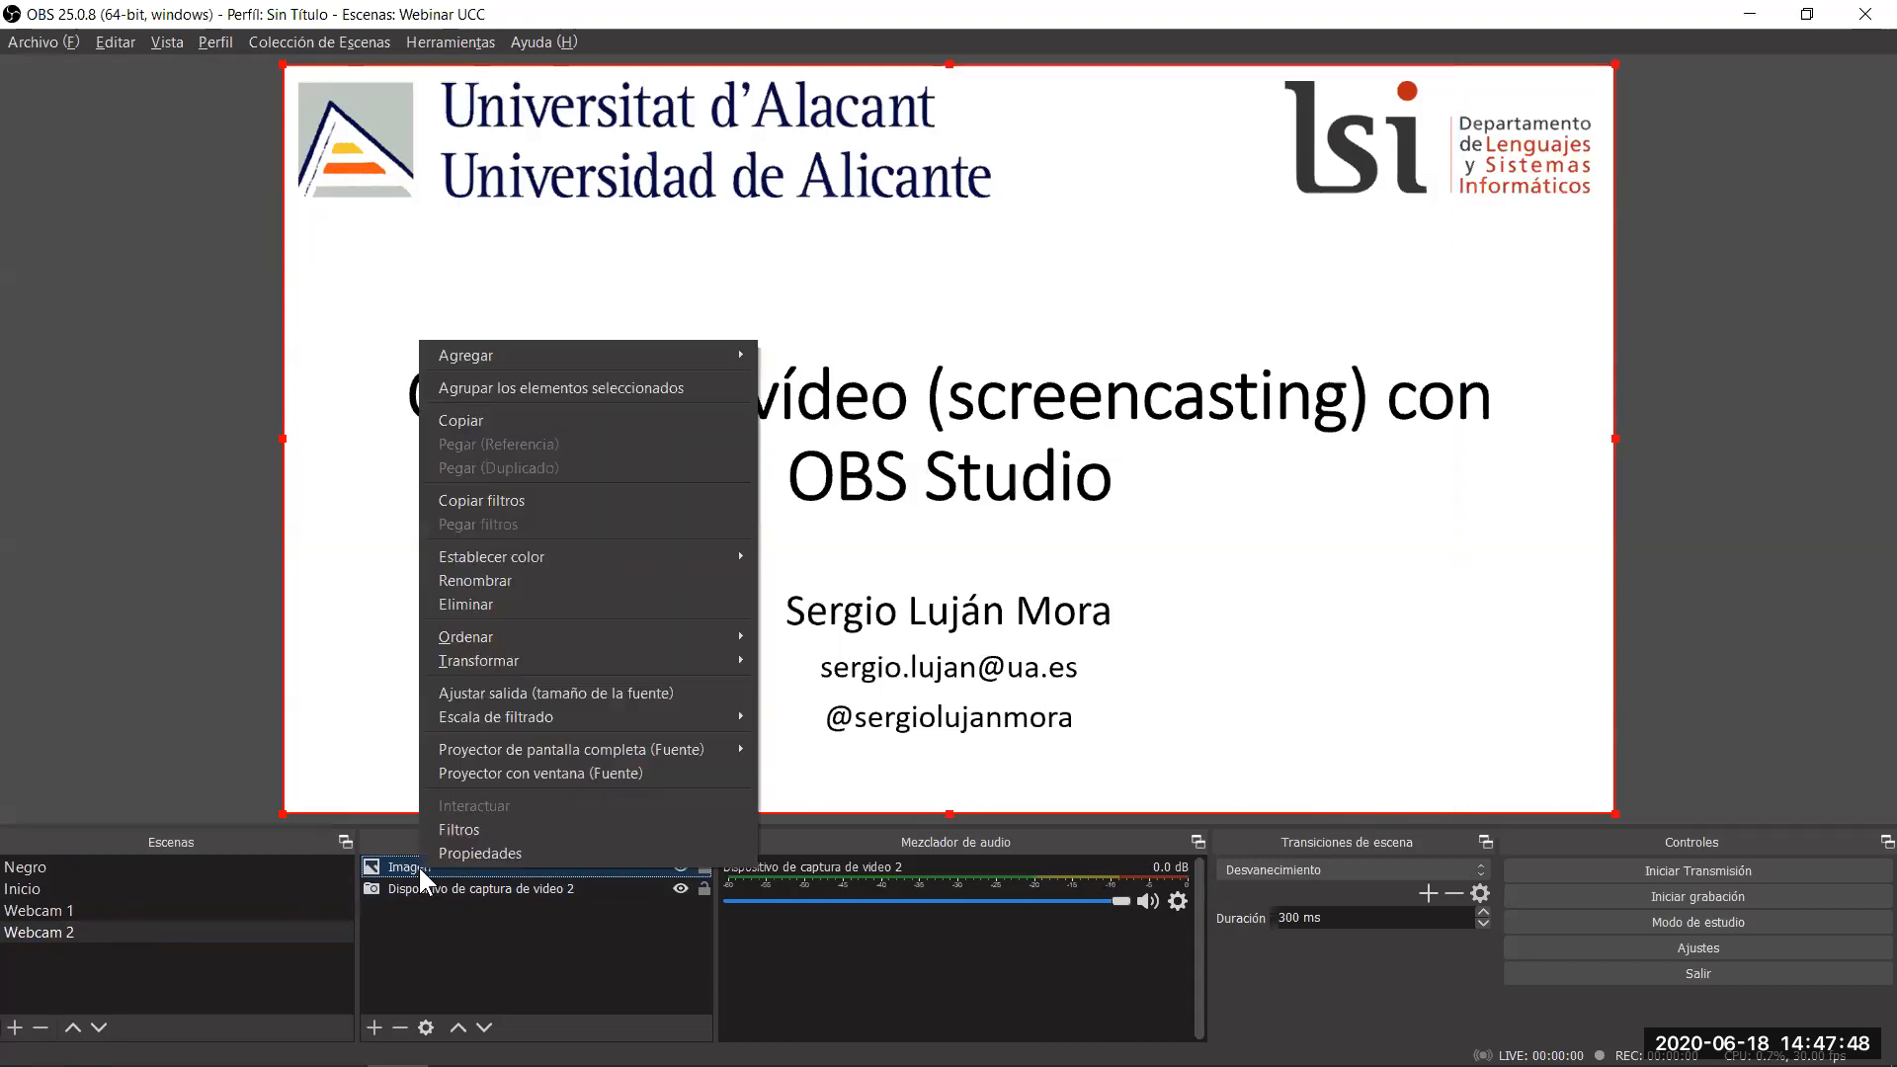
pyautogui.click(495, 603)
pyautogui.click(1018, 576)
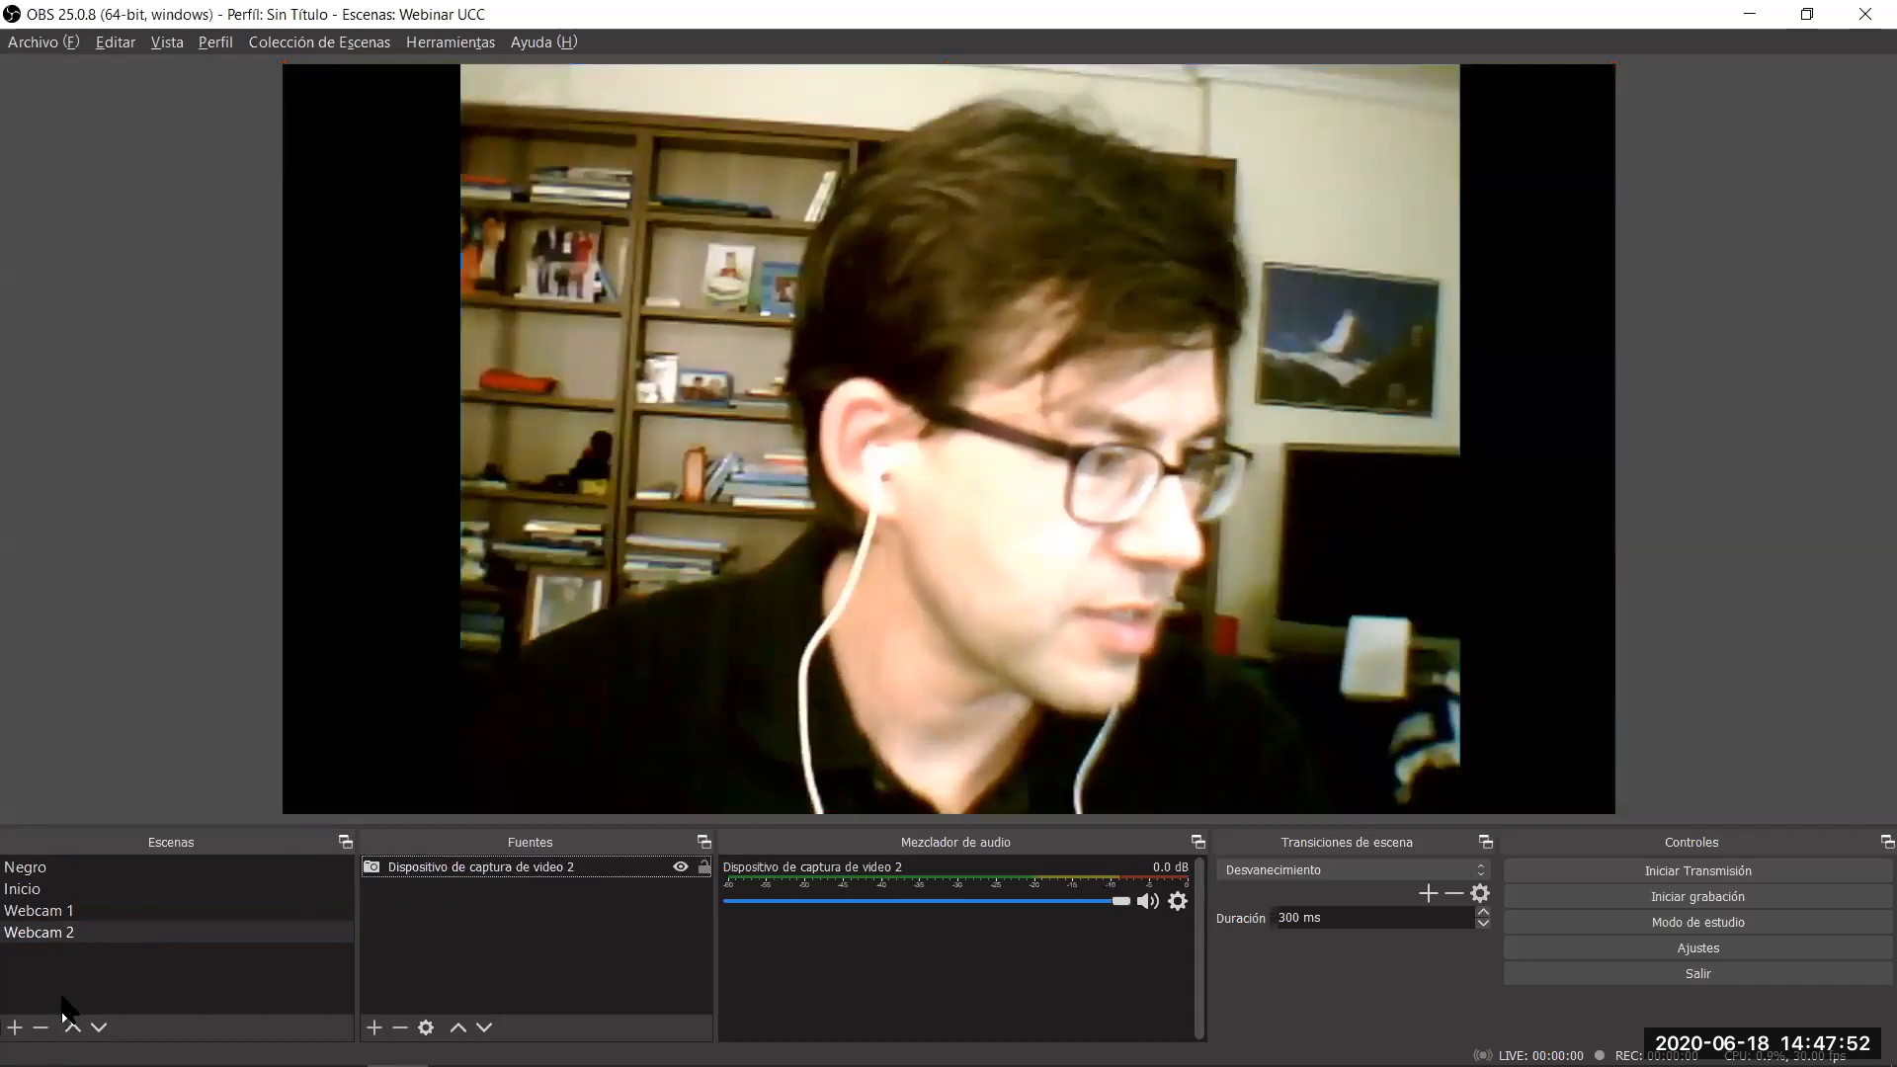
# Add an image source with the file Inicio.png to the Inicio scene and reselect the scene to refresh its sources.
pyautogui.click(138, 888)
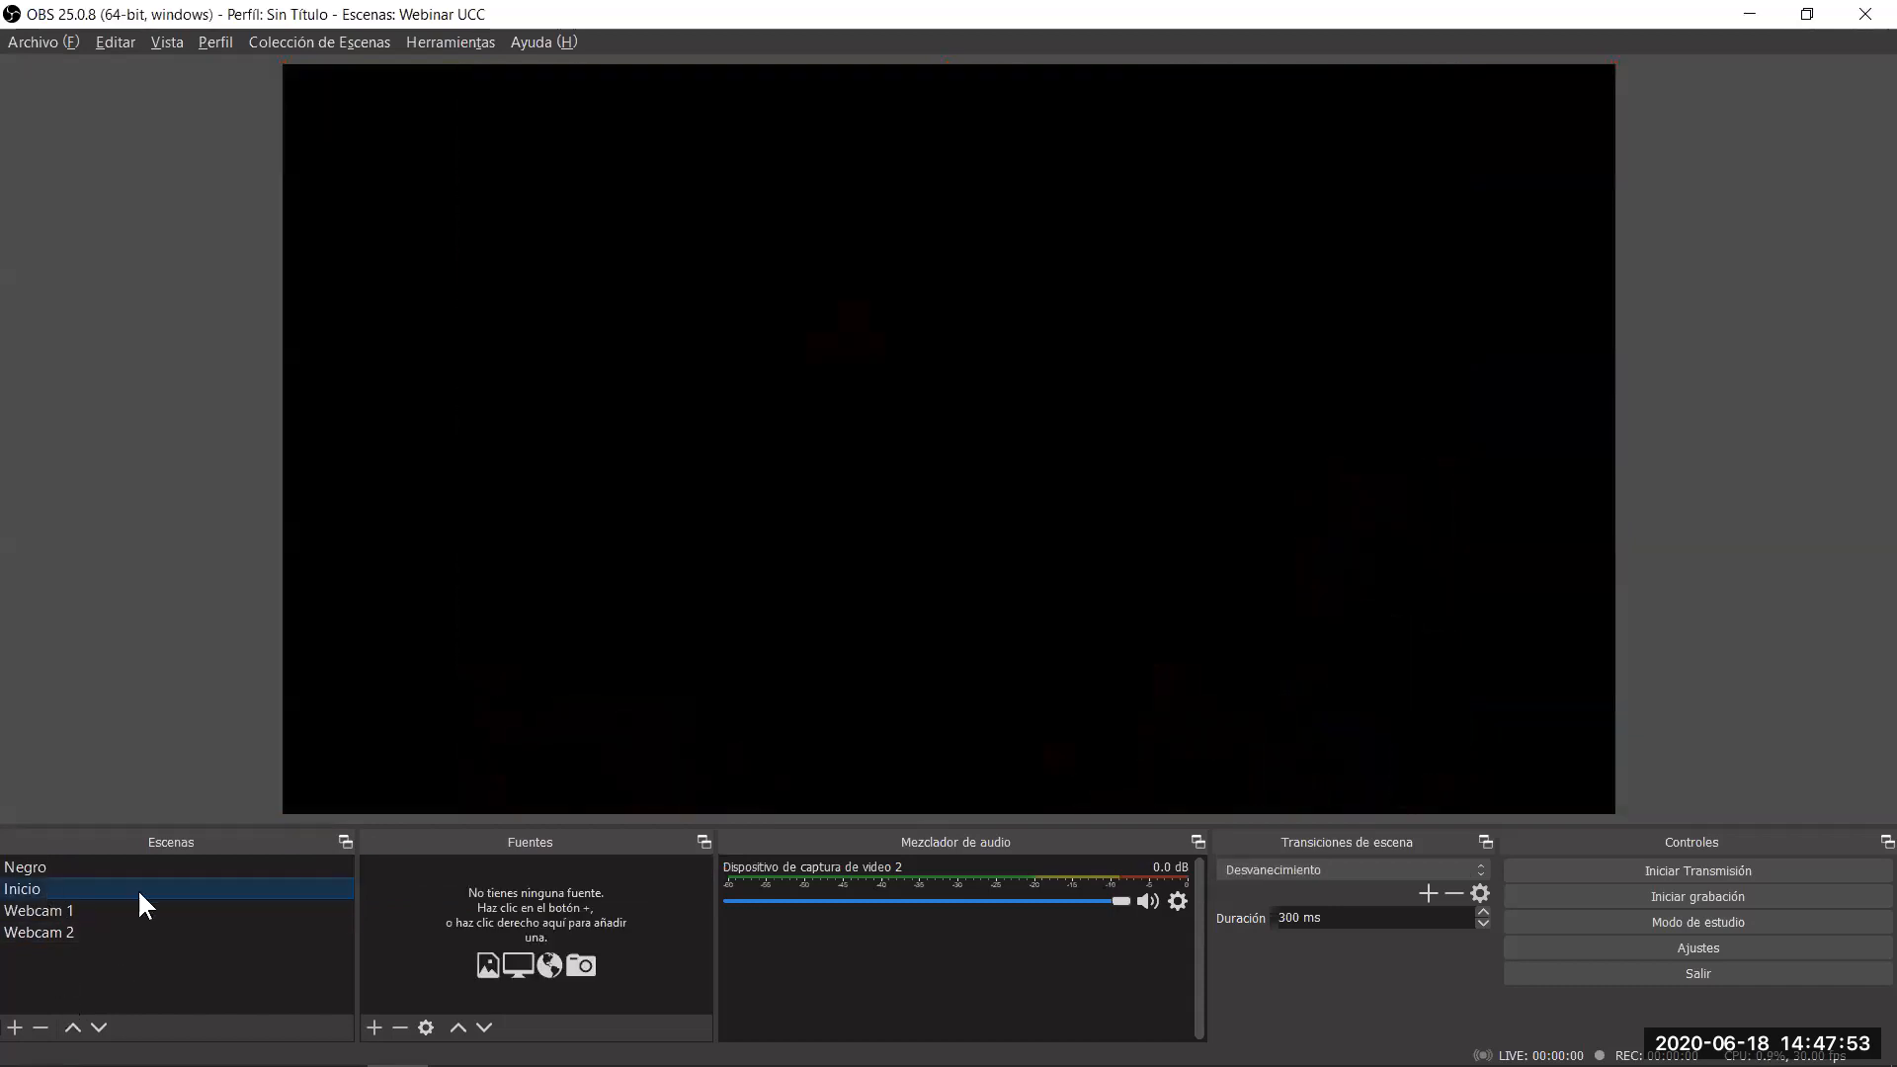
pyautogui.click(376, 1028)
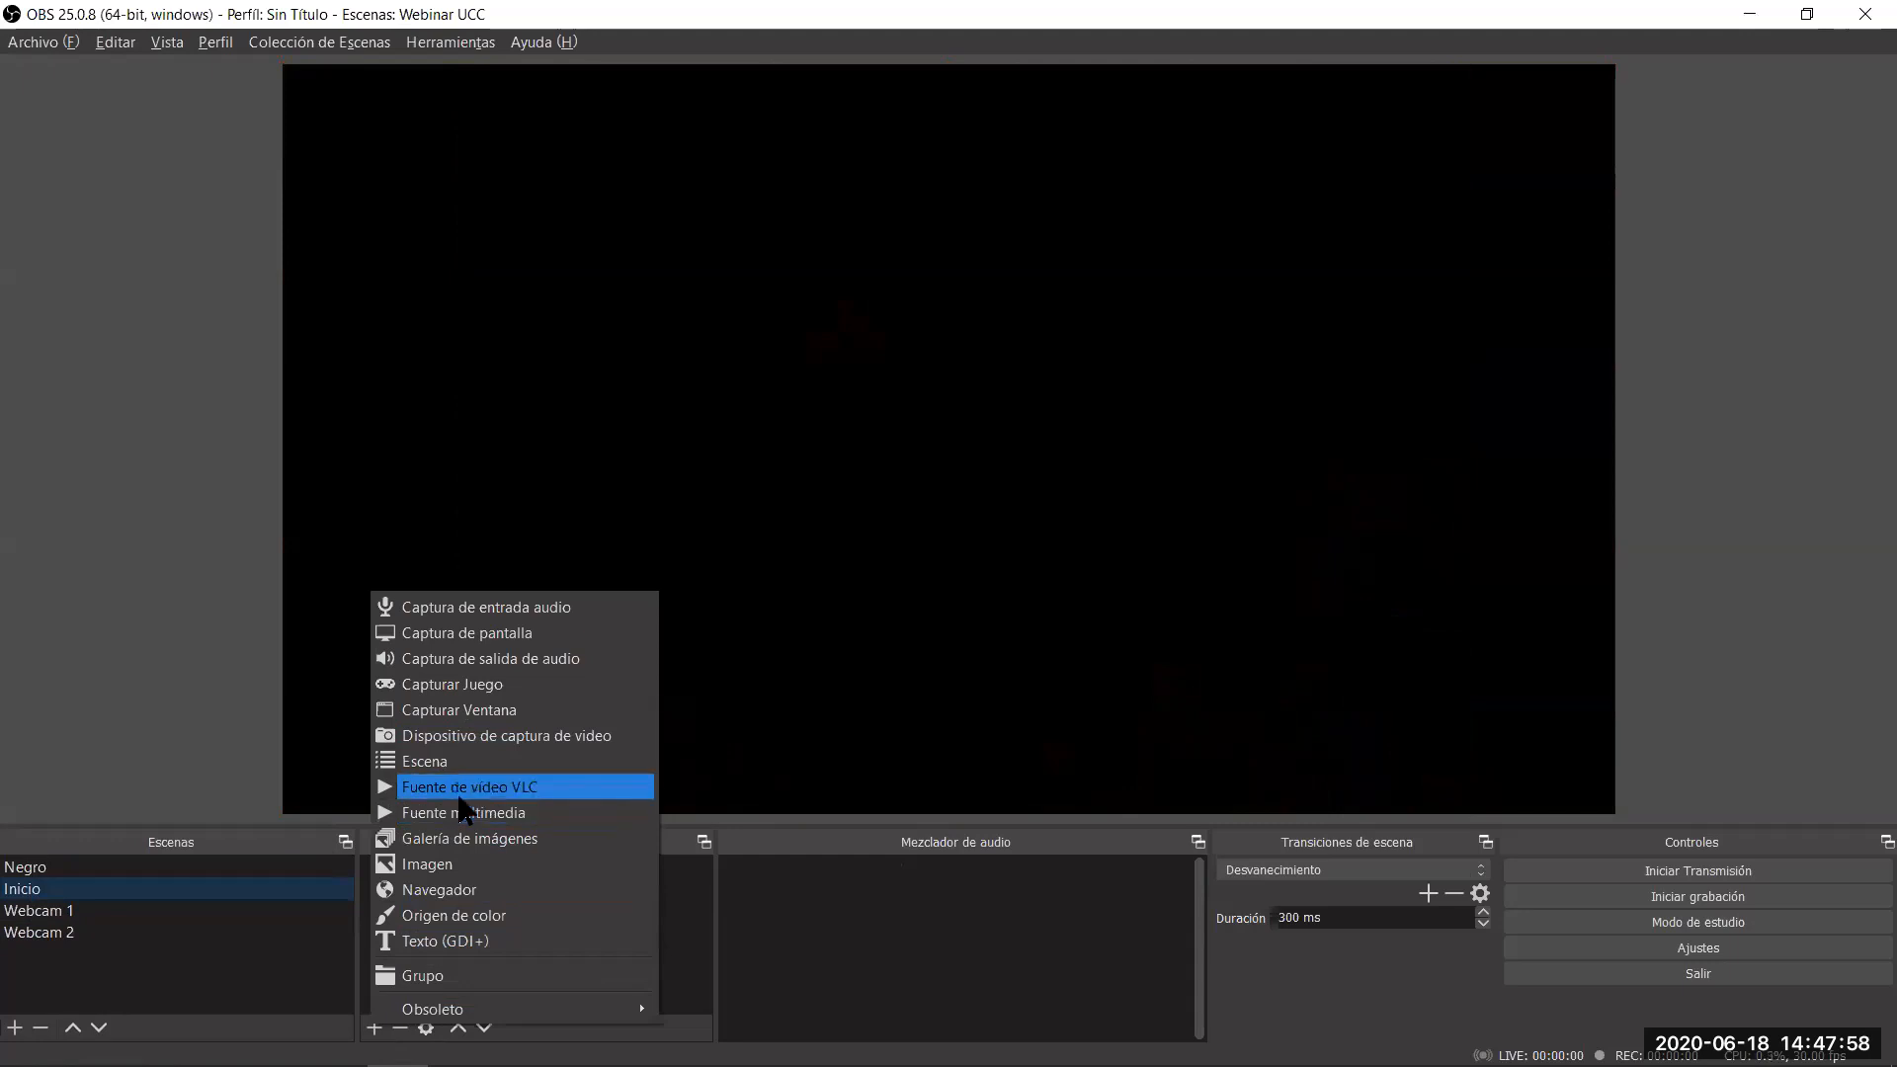
pyautogui.click(419, 863)
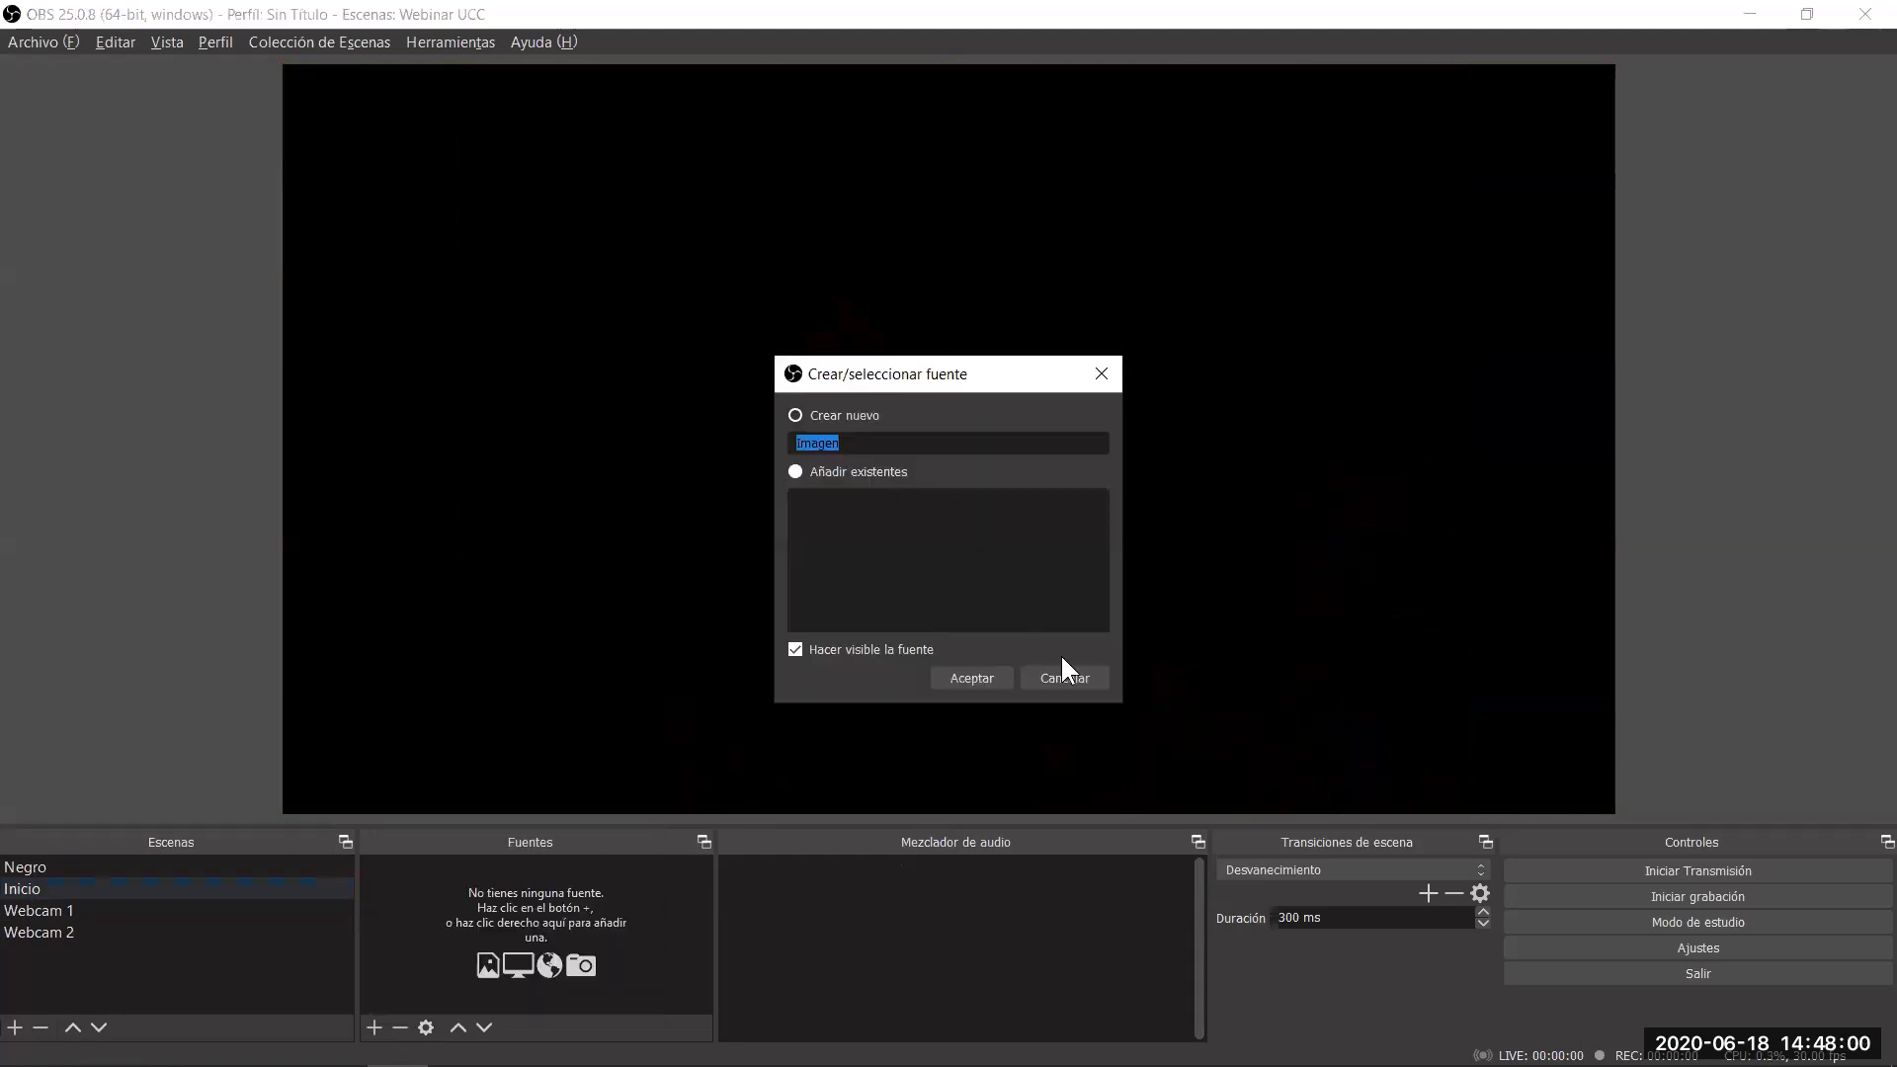
pyautogui.click(958, 677)
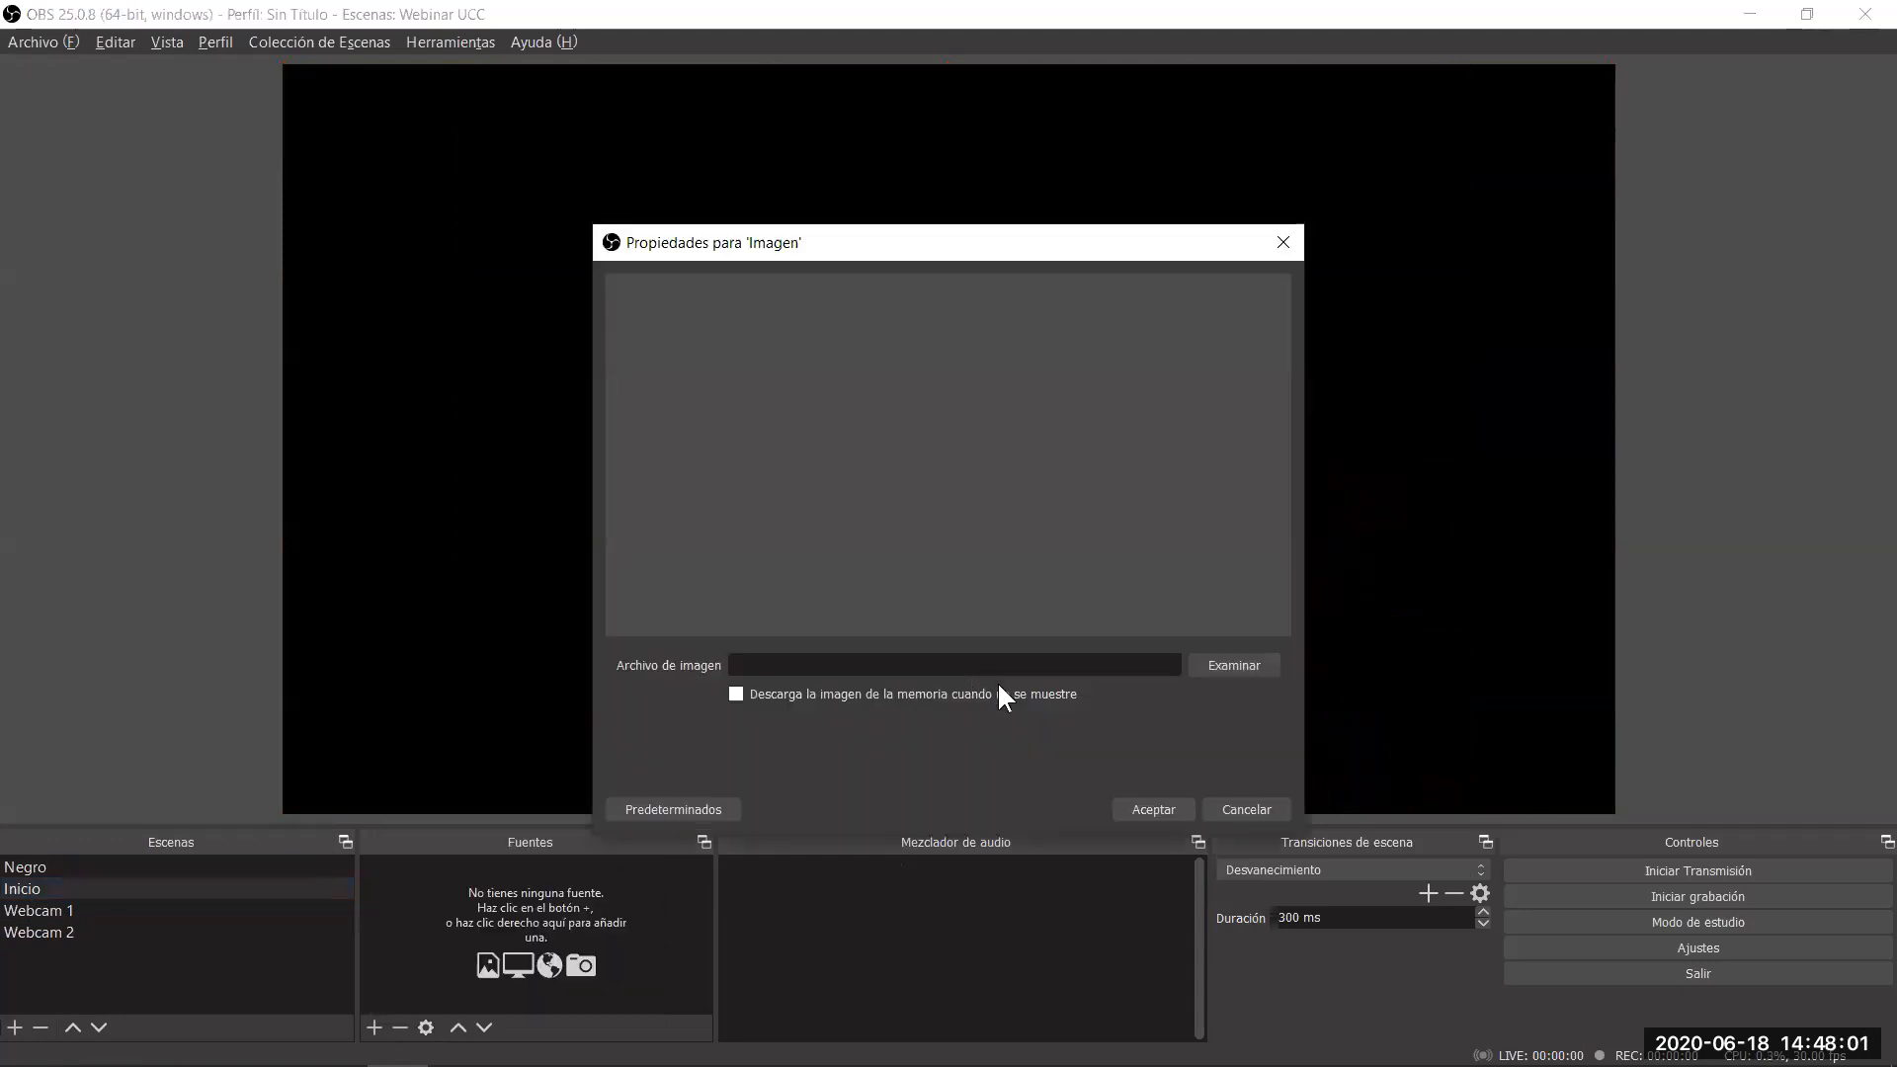
pyautogui.click(1229, 665)
pyautogui.doubleClick(1032, 476)
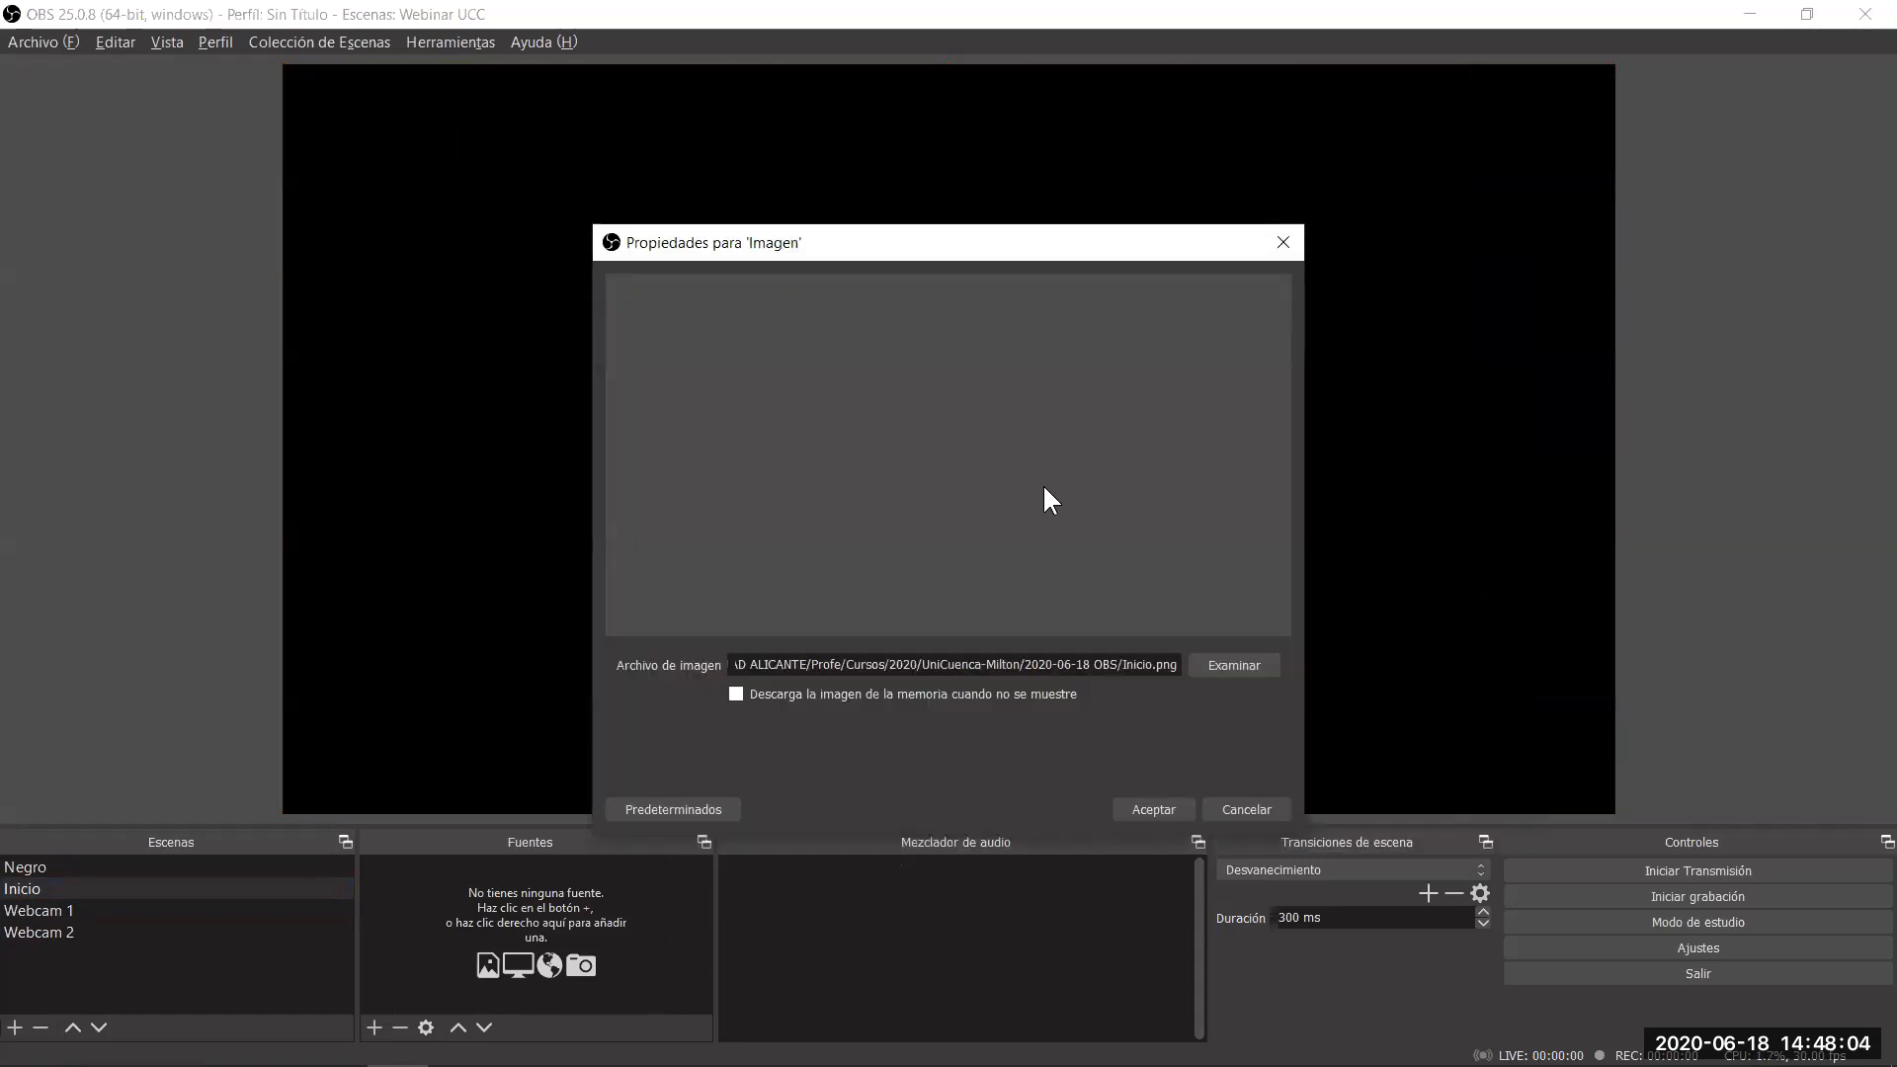
pyautogui.click(1146, 808)
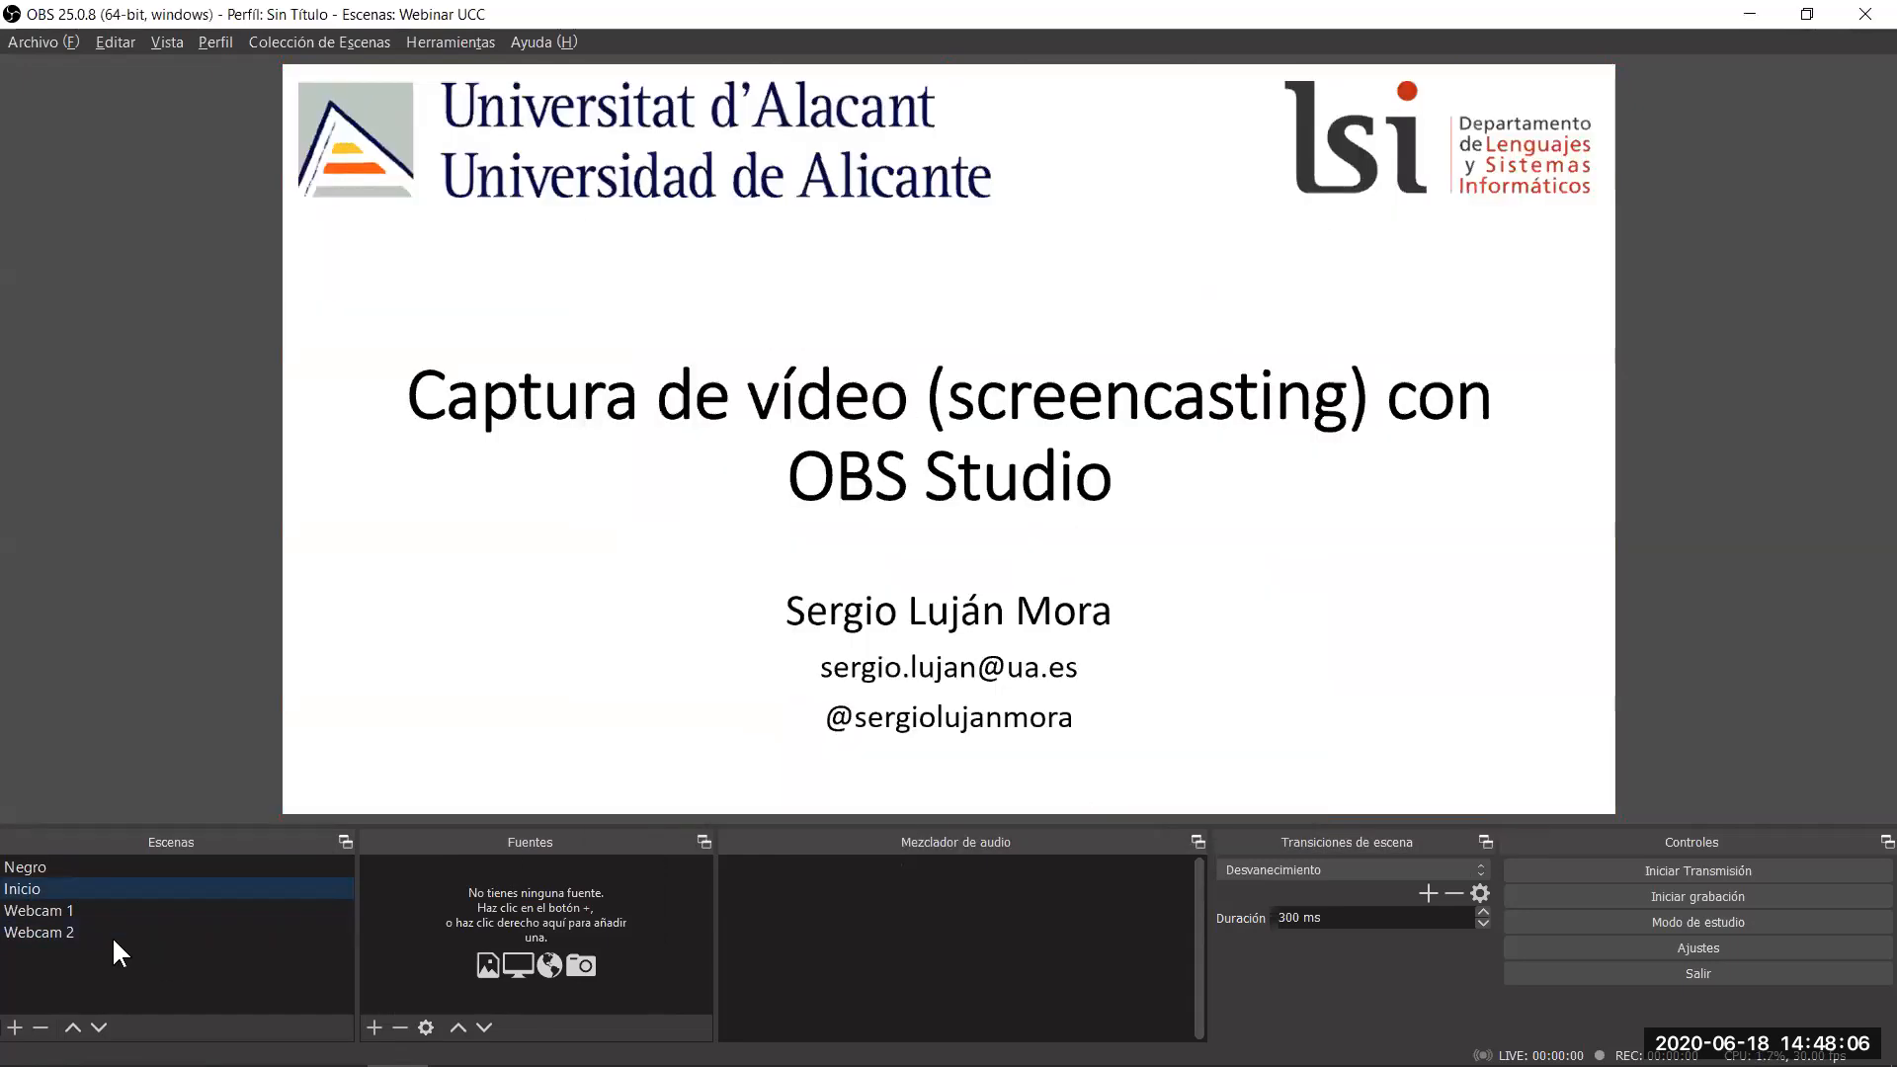
pyautogui.click(51, 909)
pyautogui.click(28, 886)
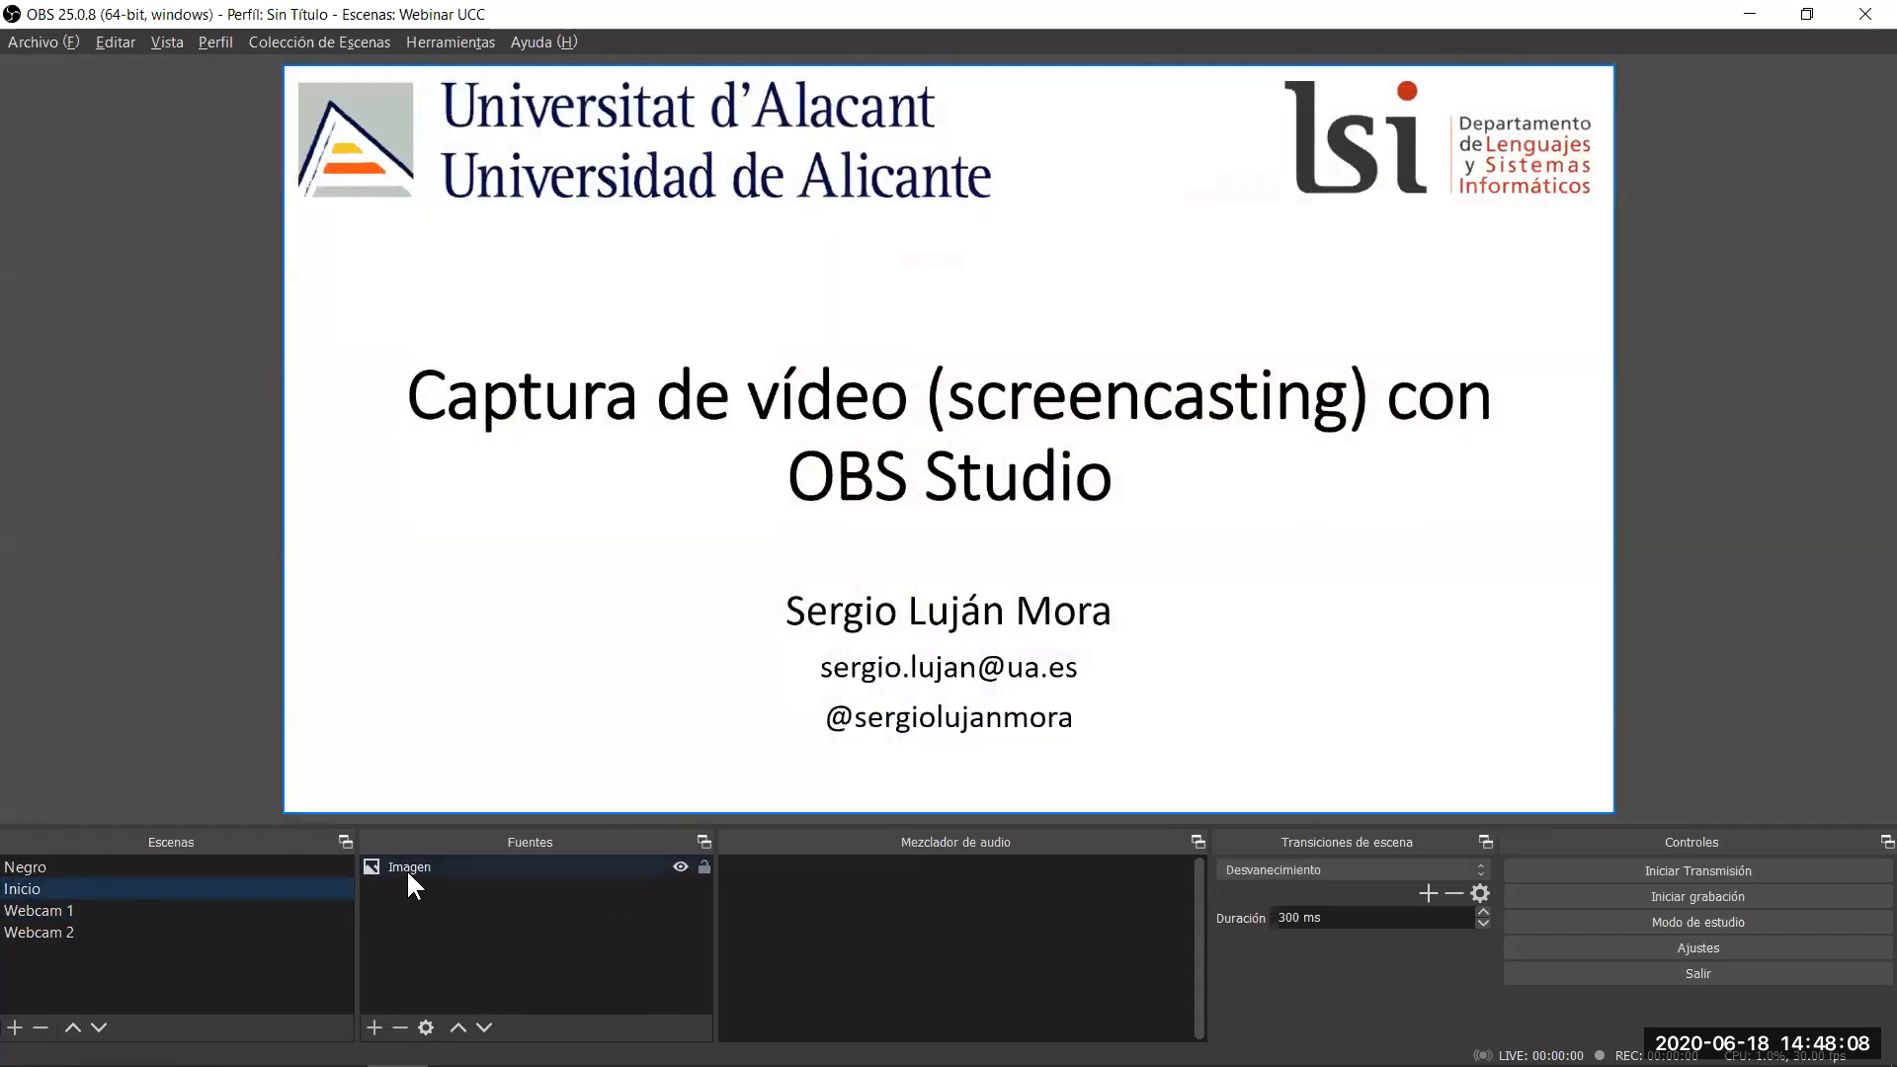
# Add a looping media source that plays bensound-creativeminds.mp3 to the Inicio scene, and reselect the scene to refresh its sources.
pyautogui.click(375, 1027)
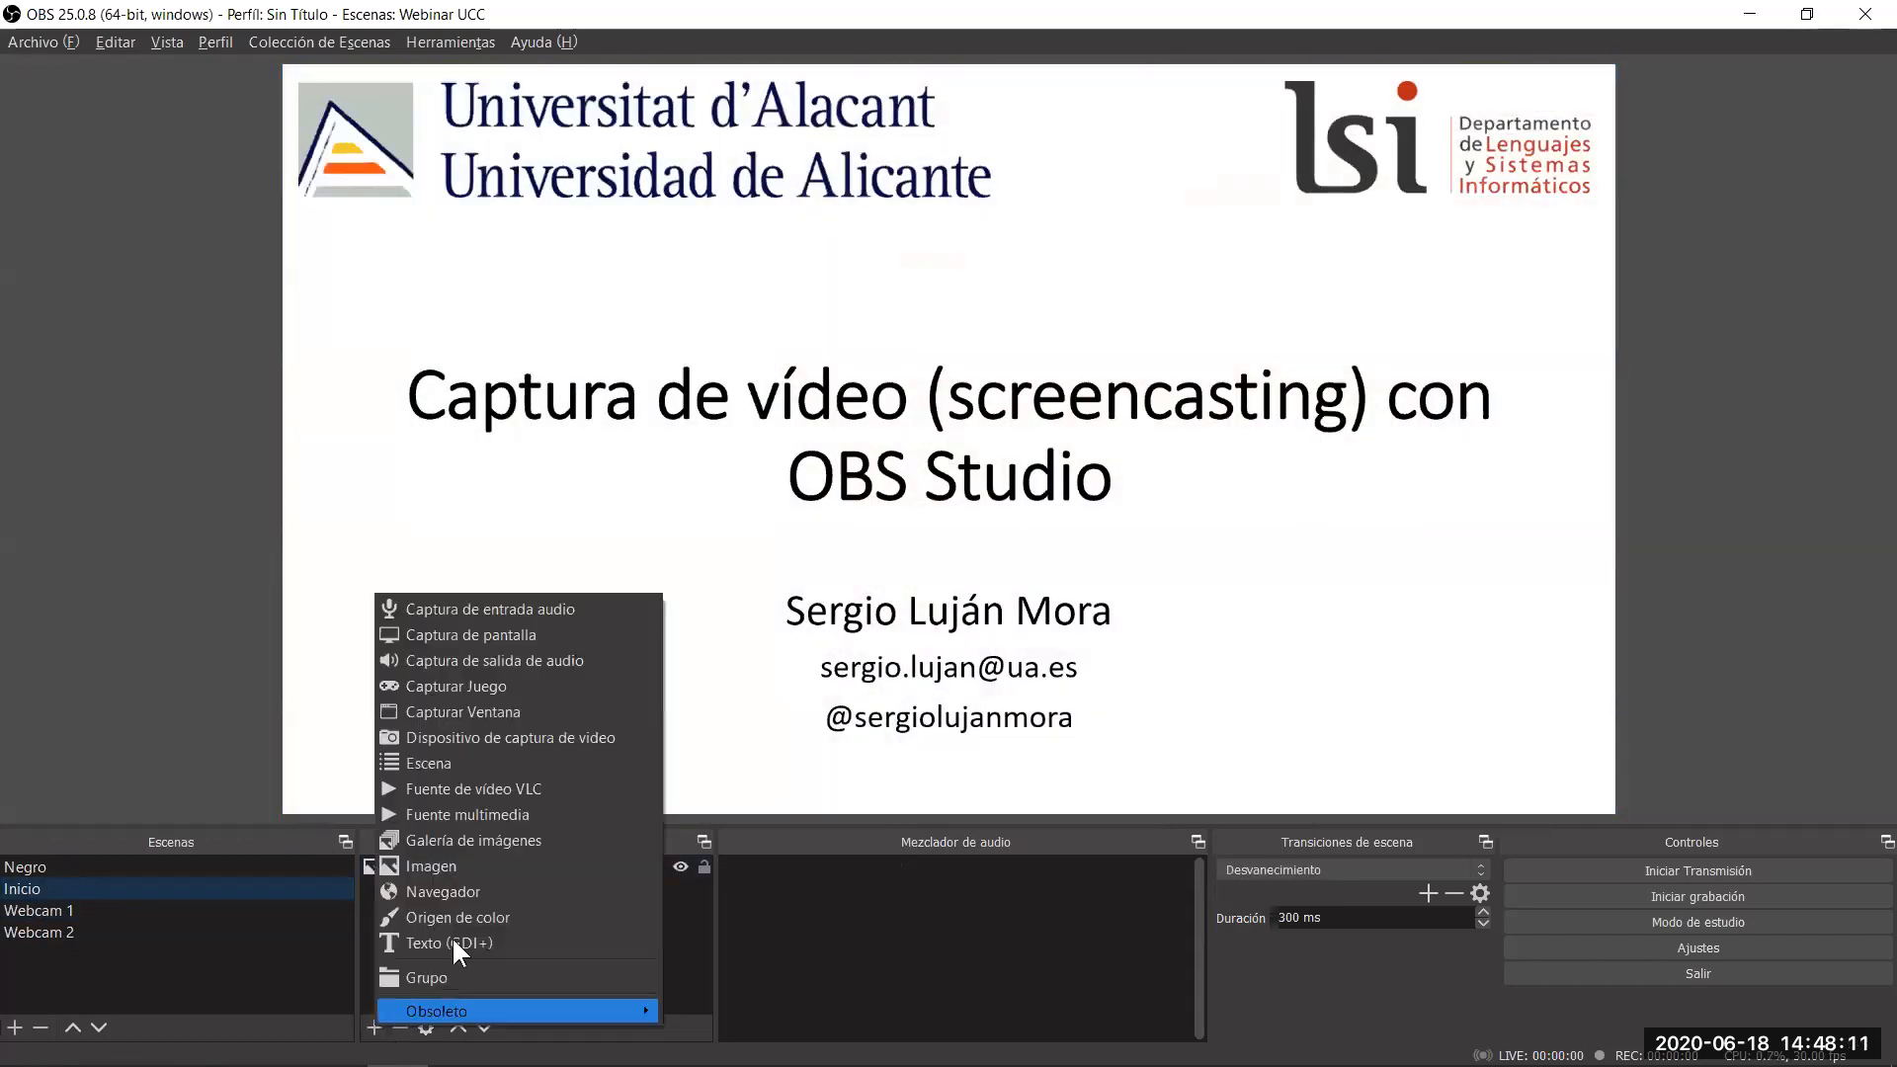
pyautogui.click(488, 814)
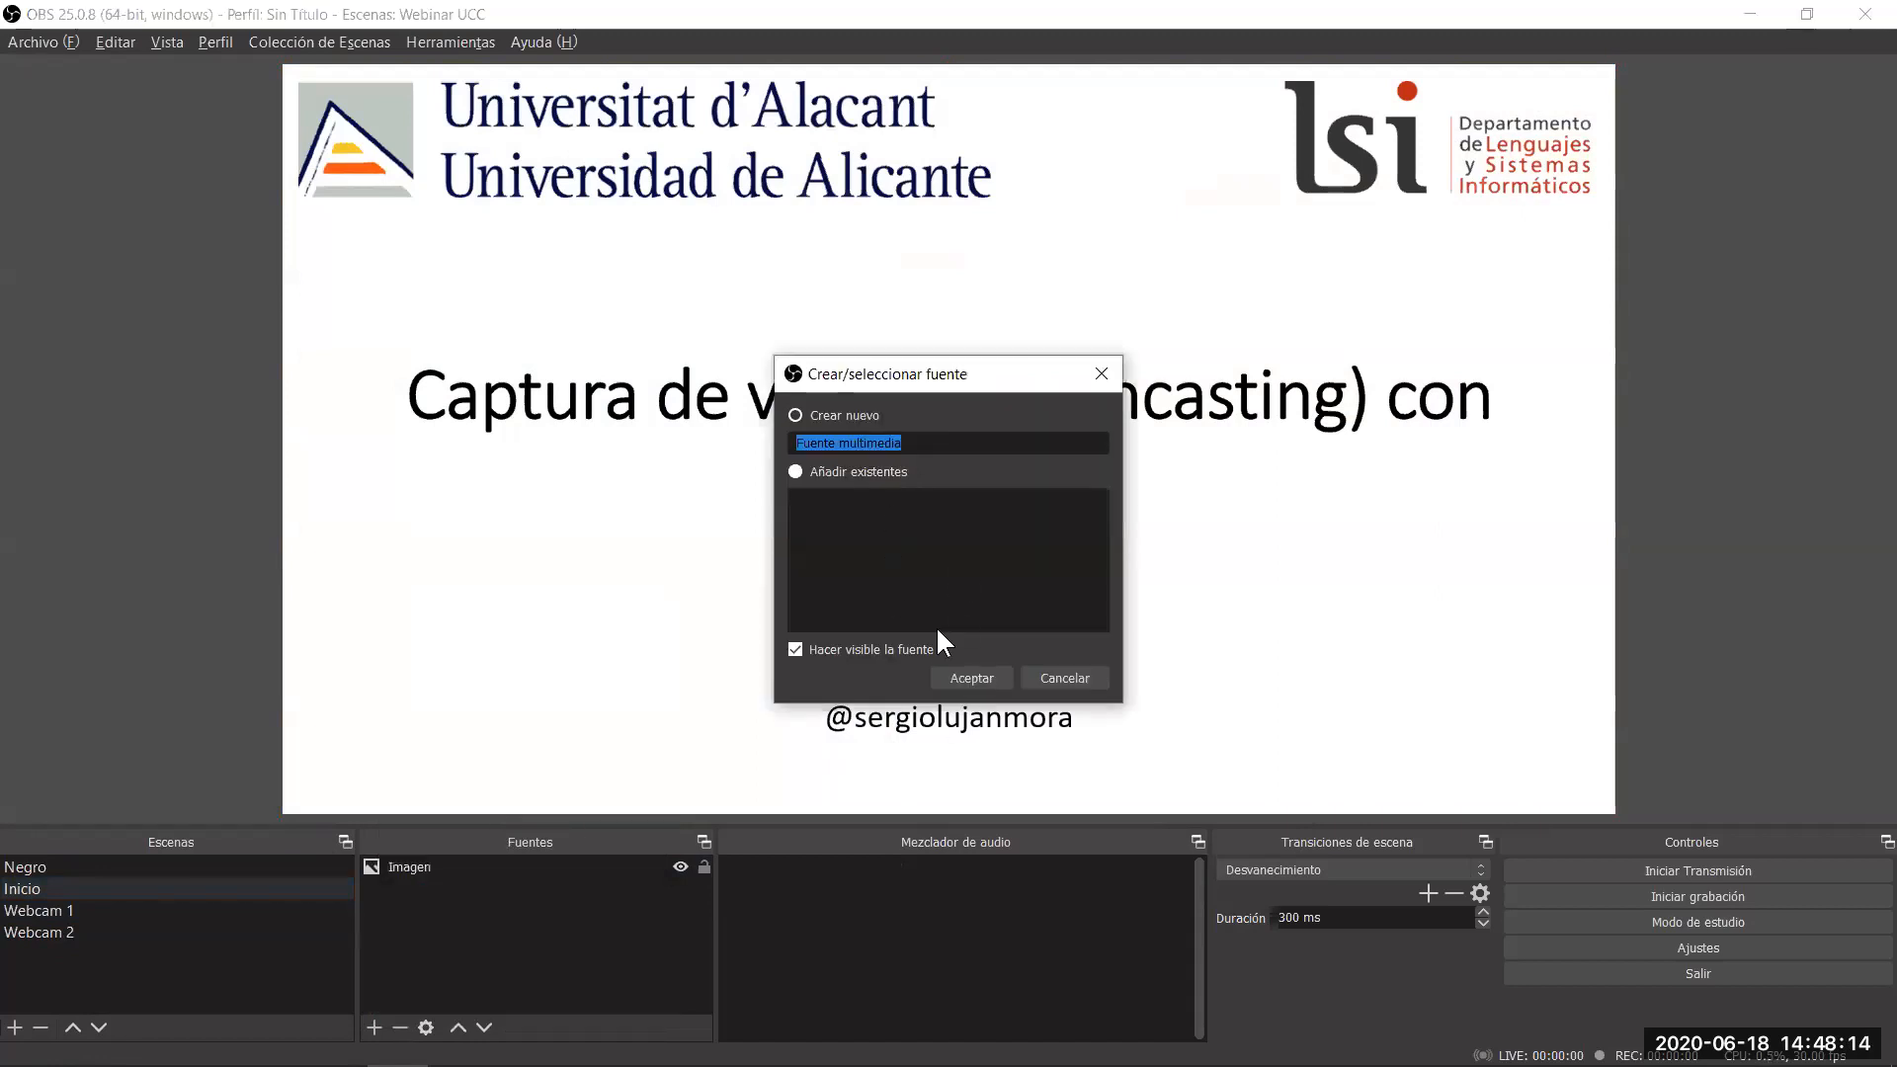
pyautogui.click(967, 680)
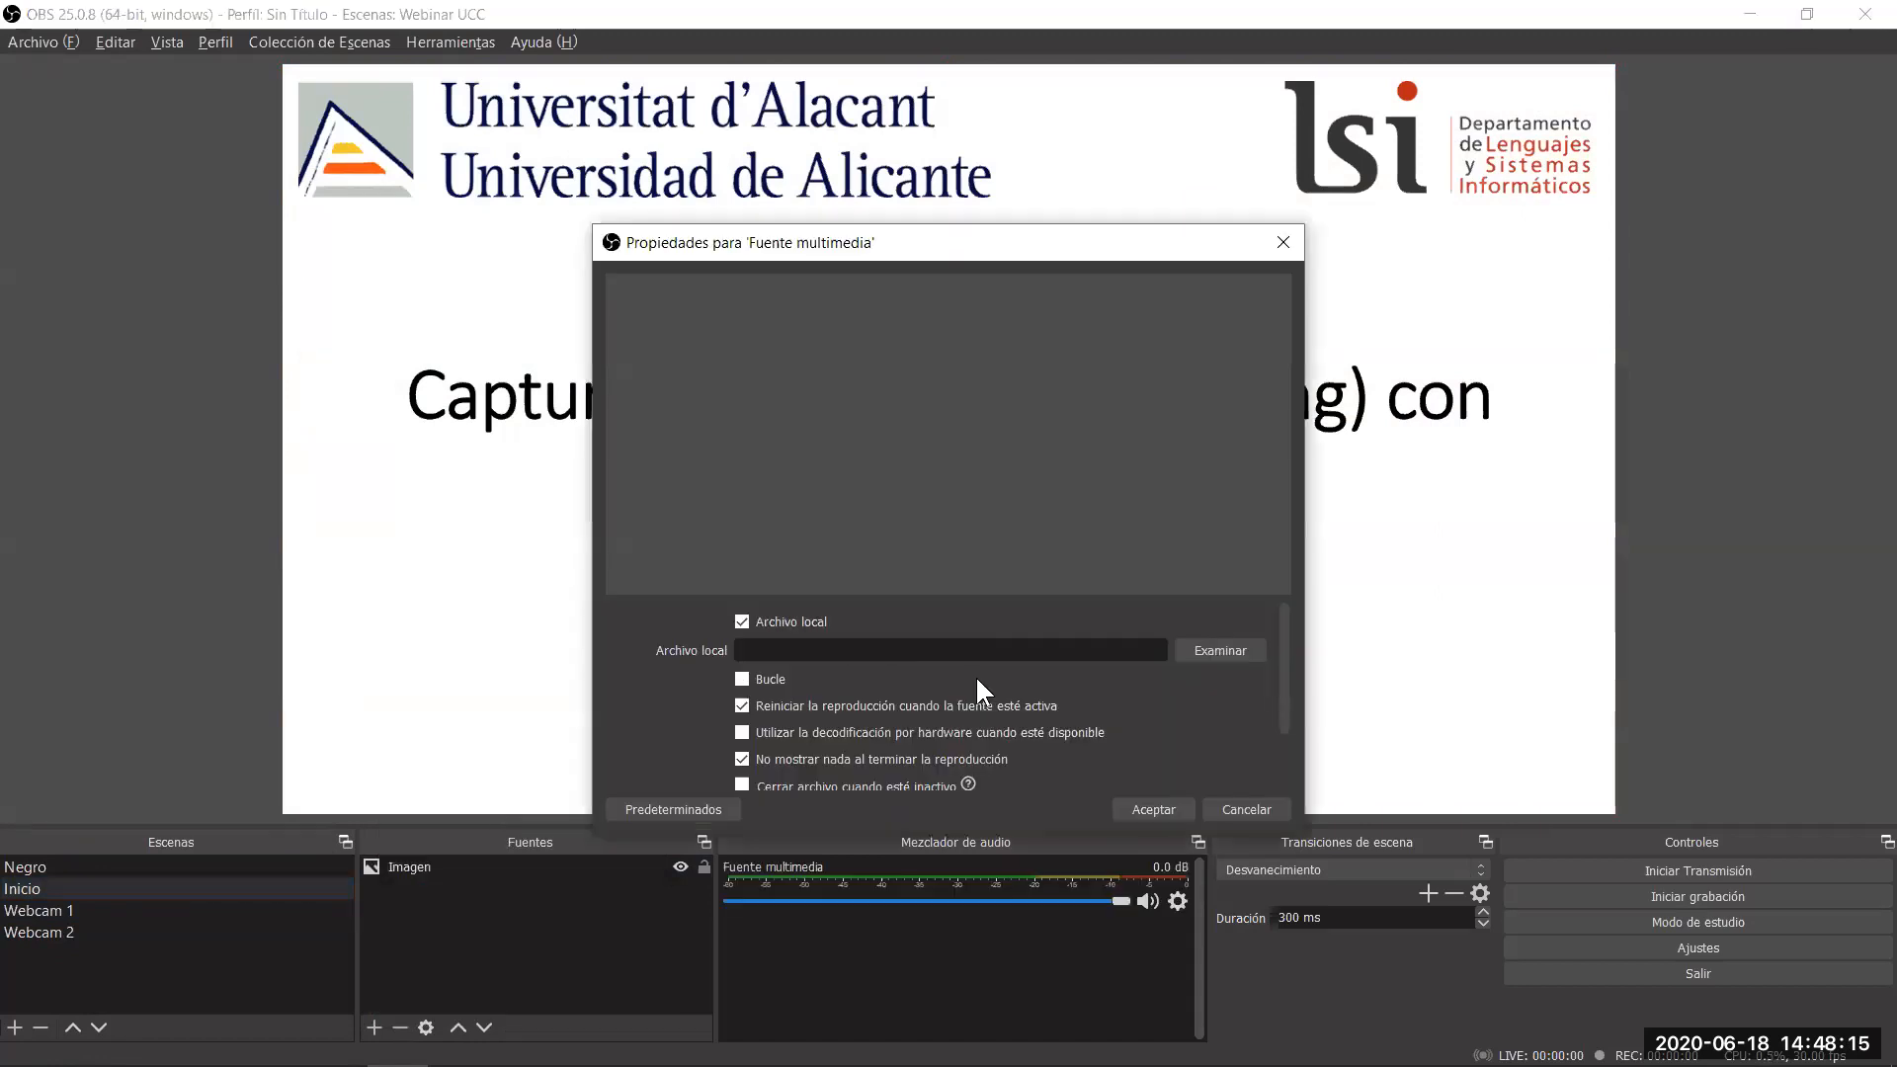
pyautogui.click(1207, 645)
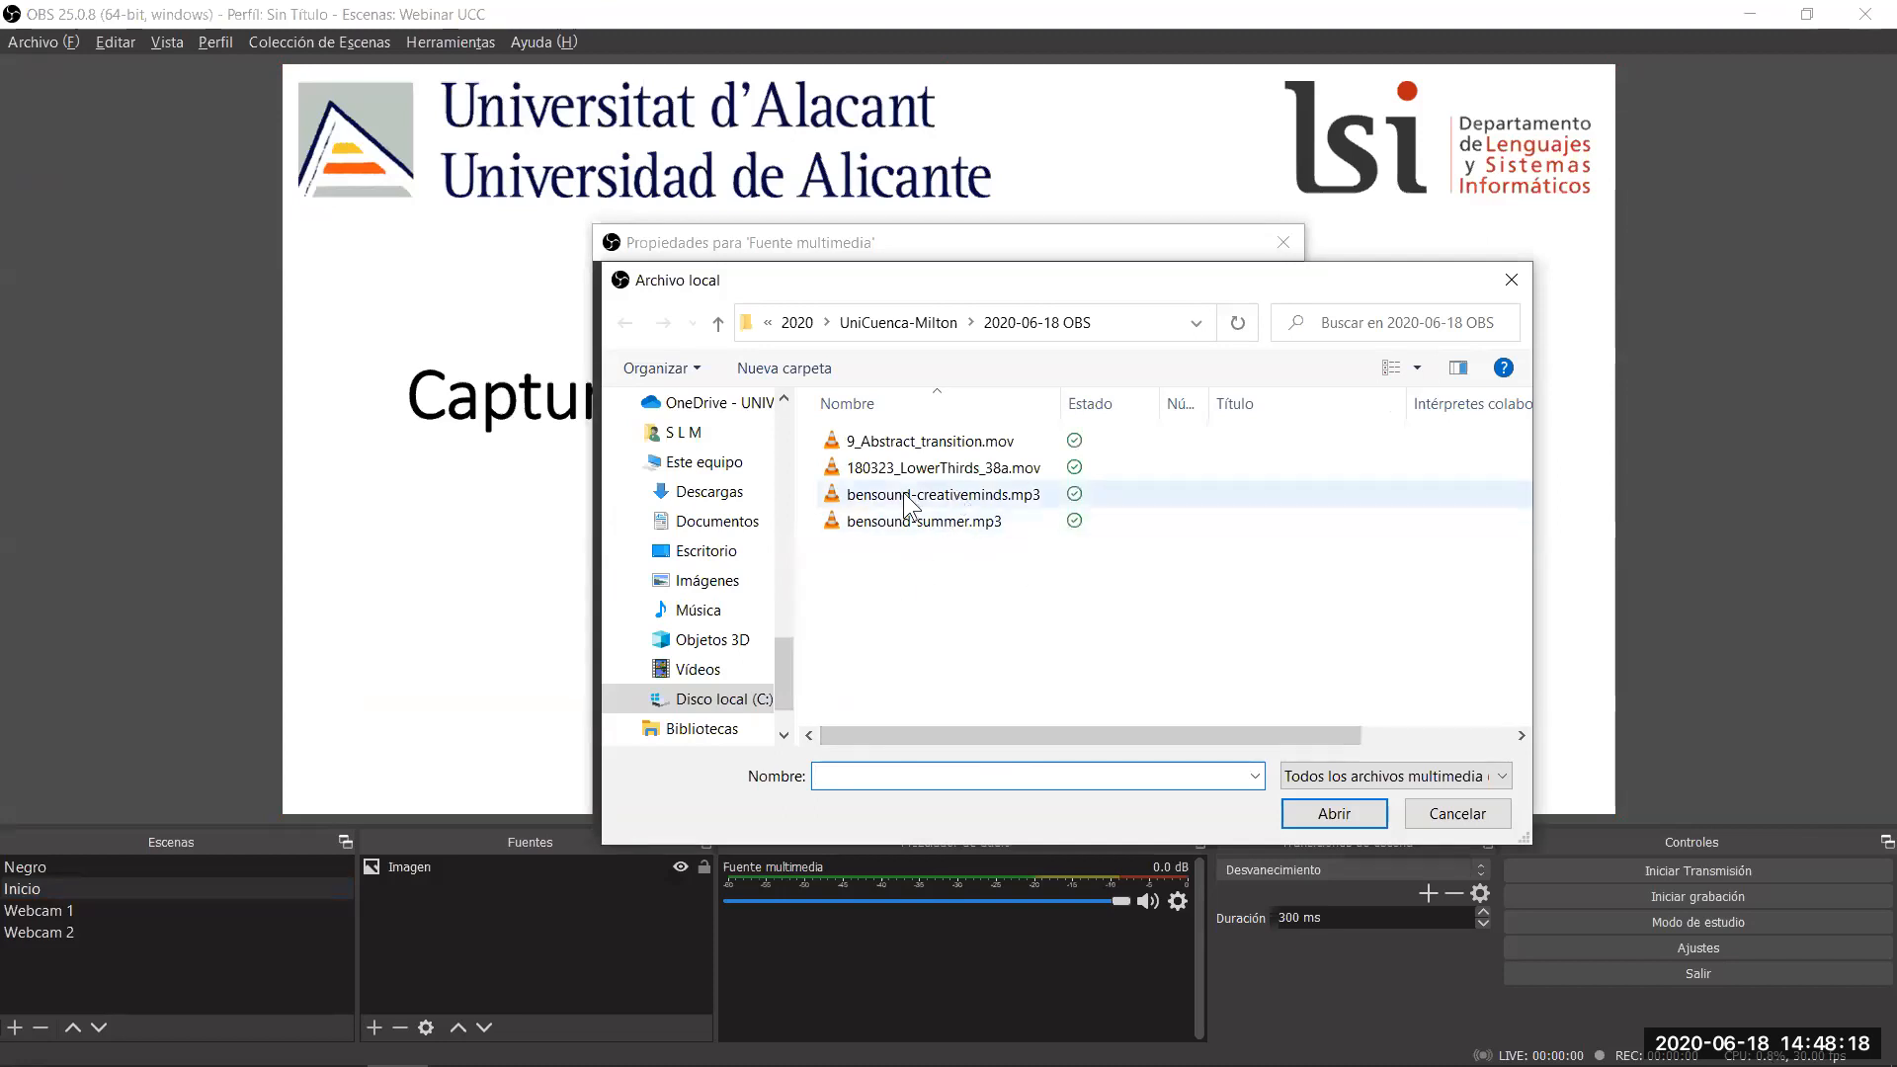
pyautogui.click(961, 494)
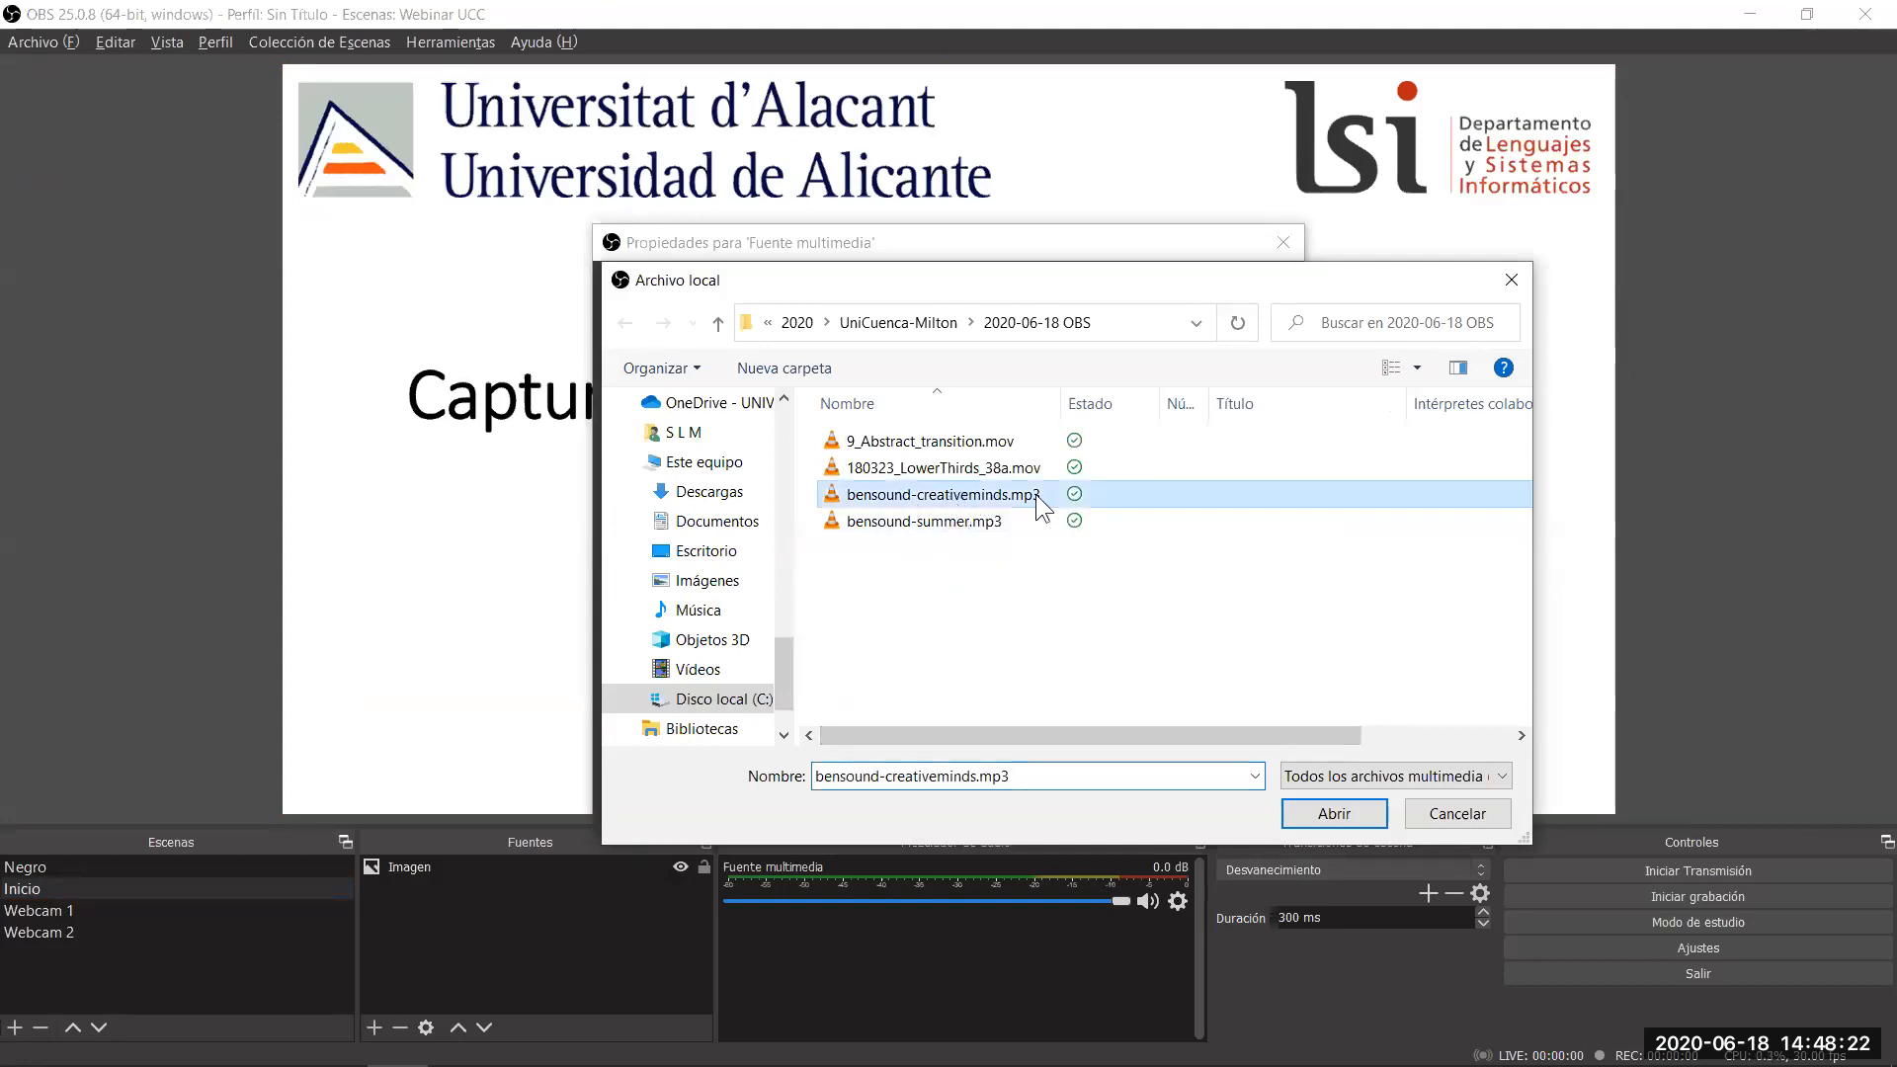
pyautogui.click(1317, 812)
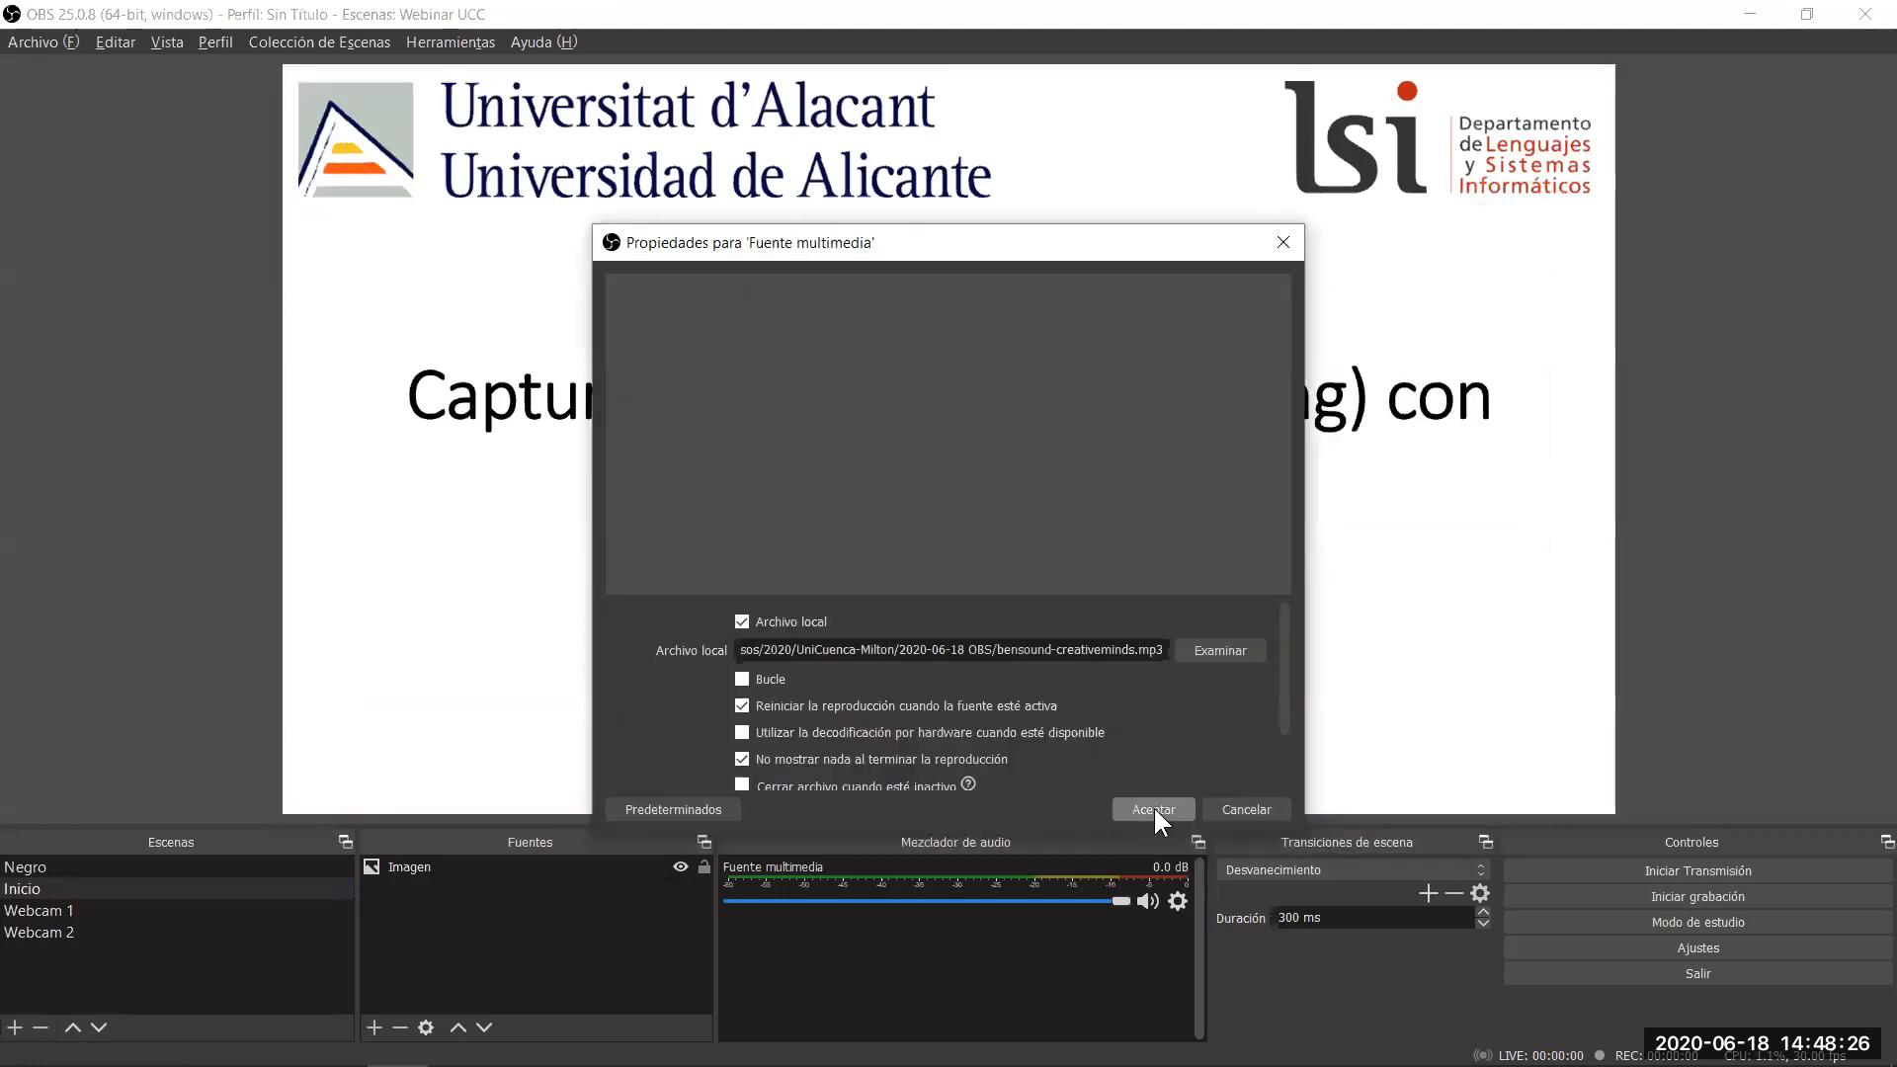
pyautogui.click(744, 677)
pyautogui.click(1149, 808)
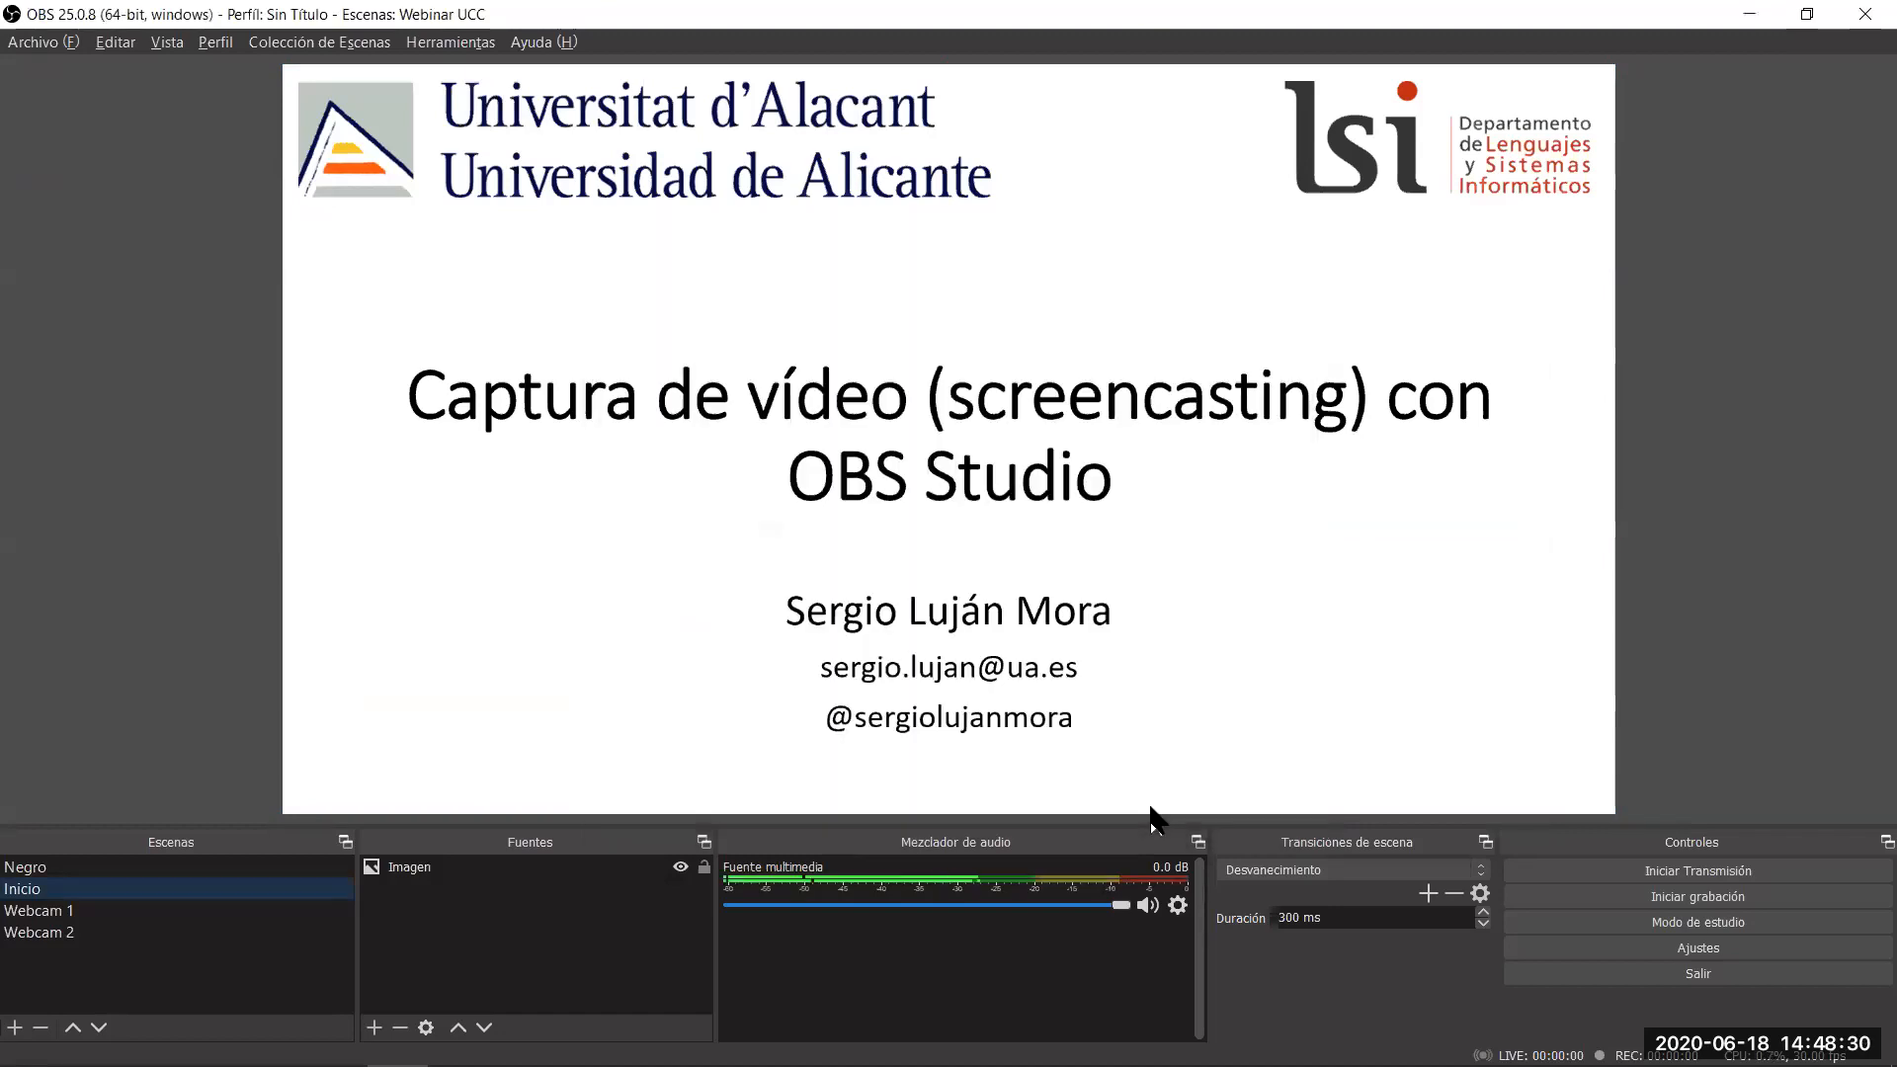
pyautogui.click(56, 909)
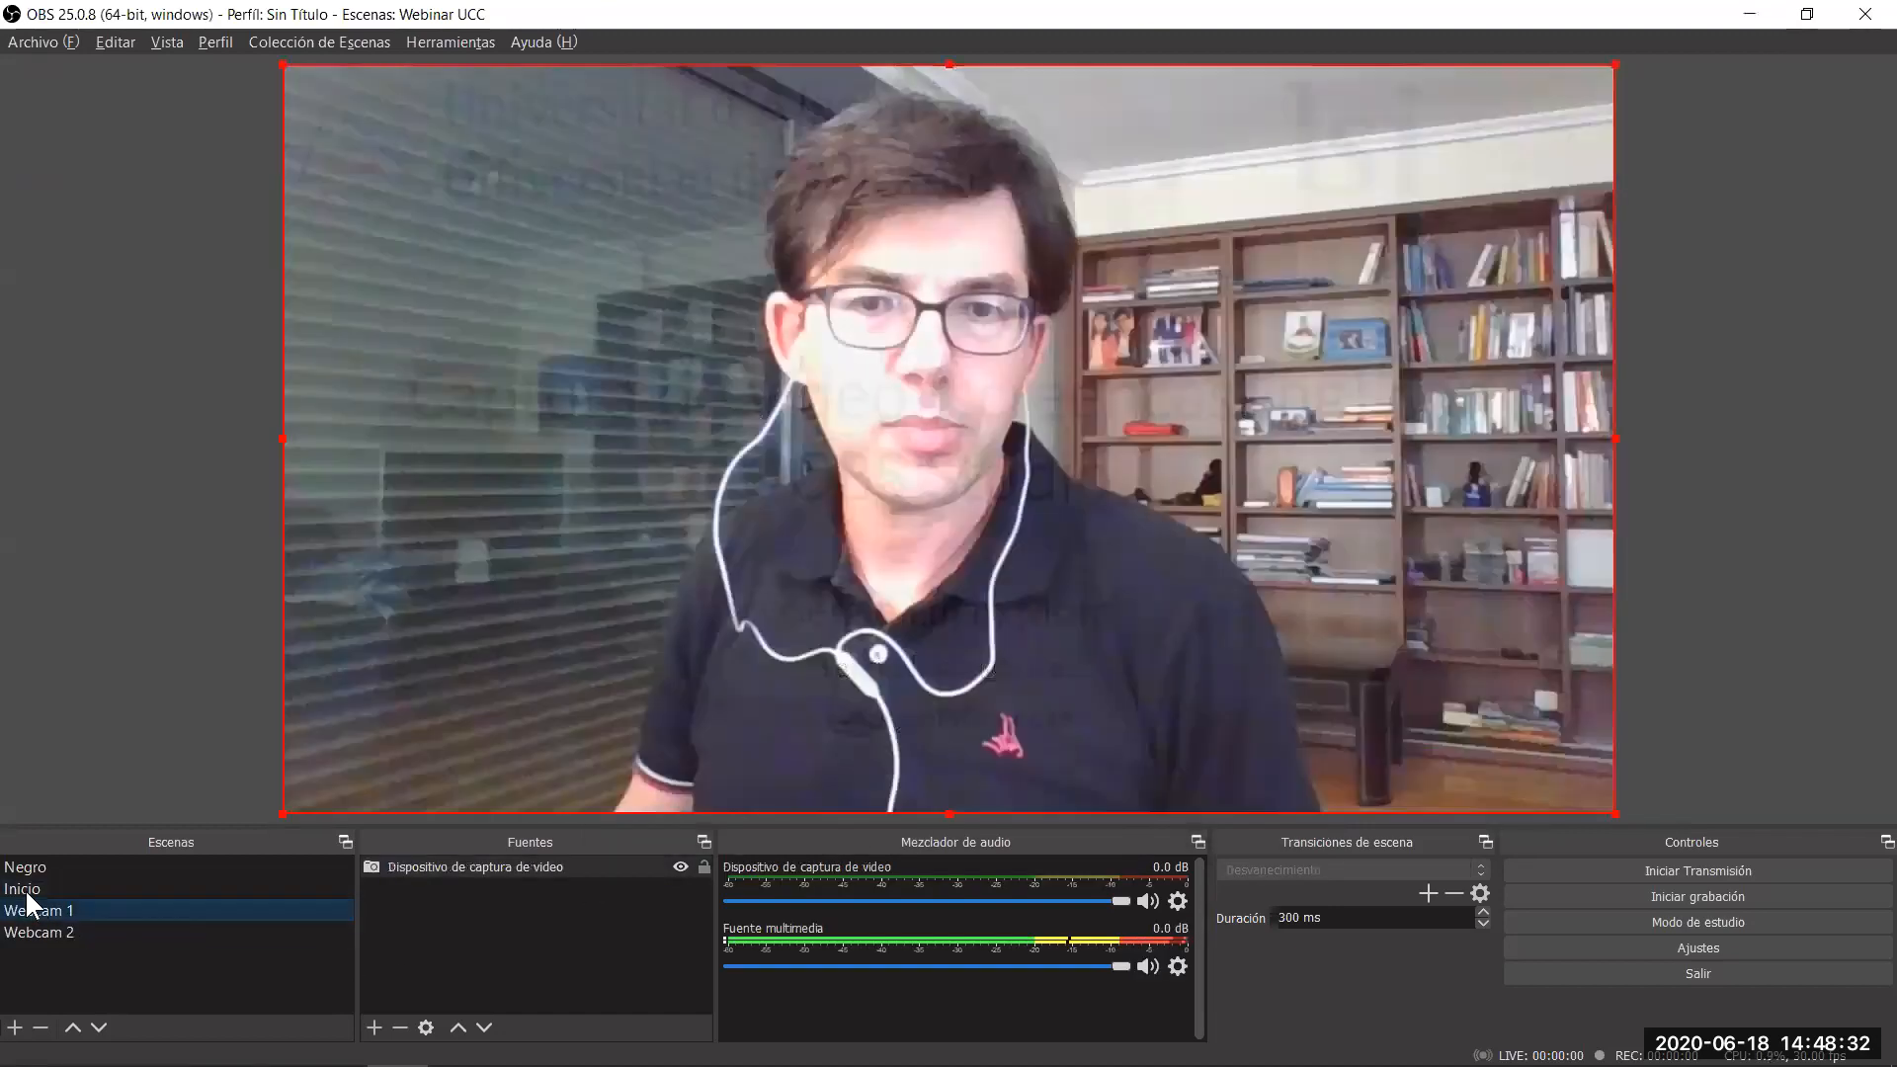
pyautogui.click(25, 887)
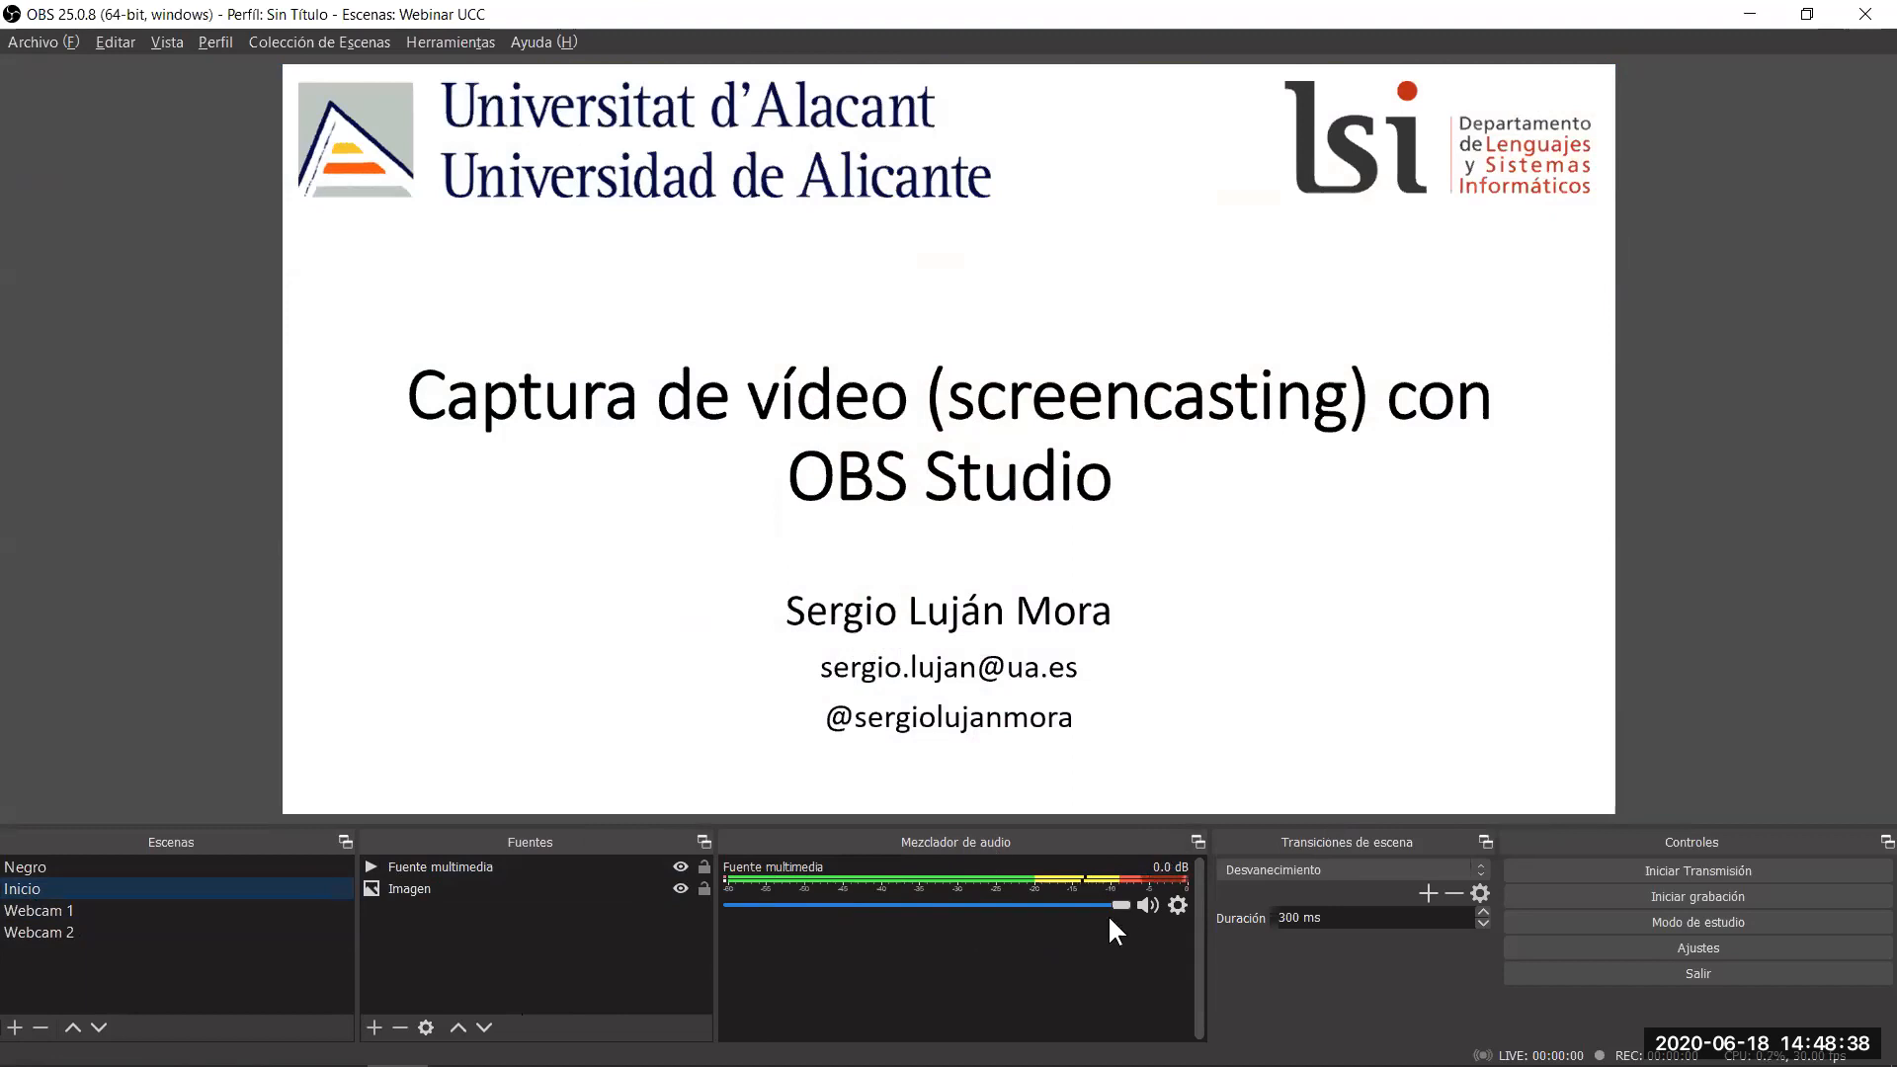
# Set the media source's audio monitoring to "Monitorización y salida" in the advanced audio properties.
pyautogui.click(1177, 899)
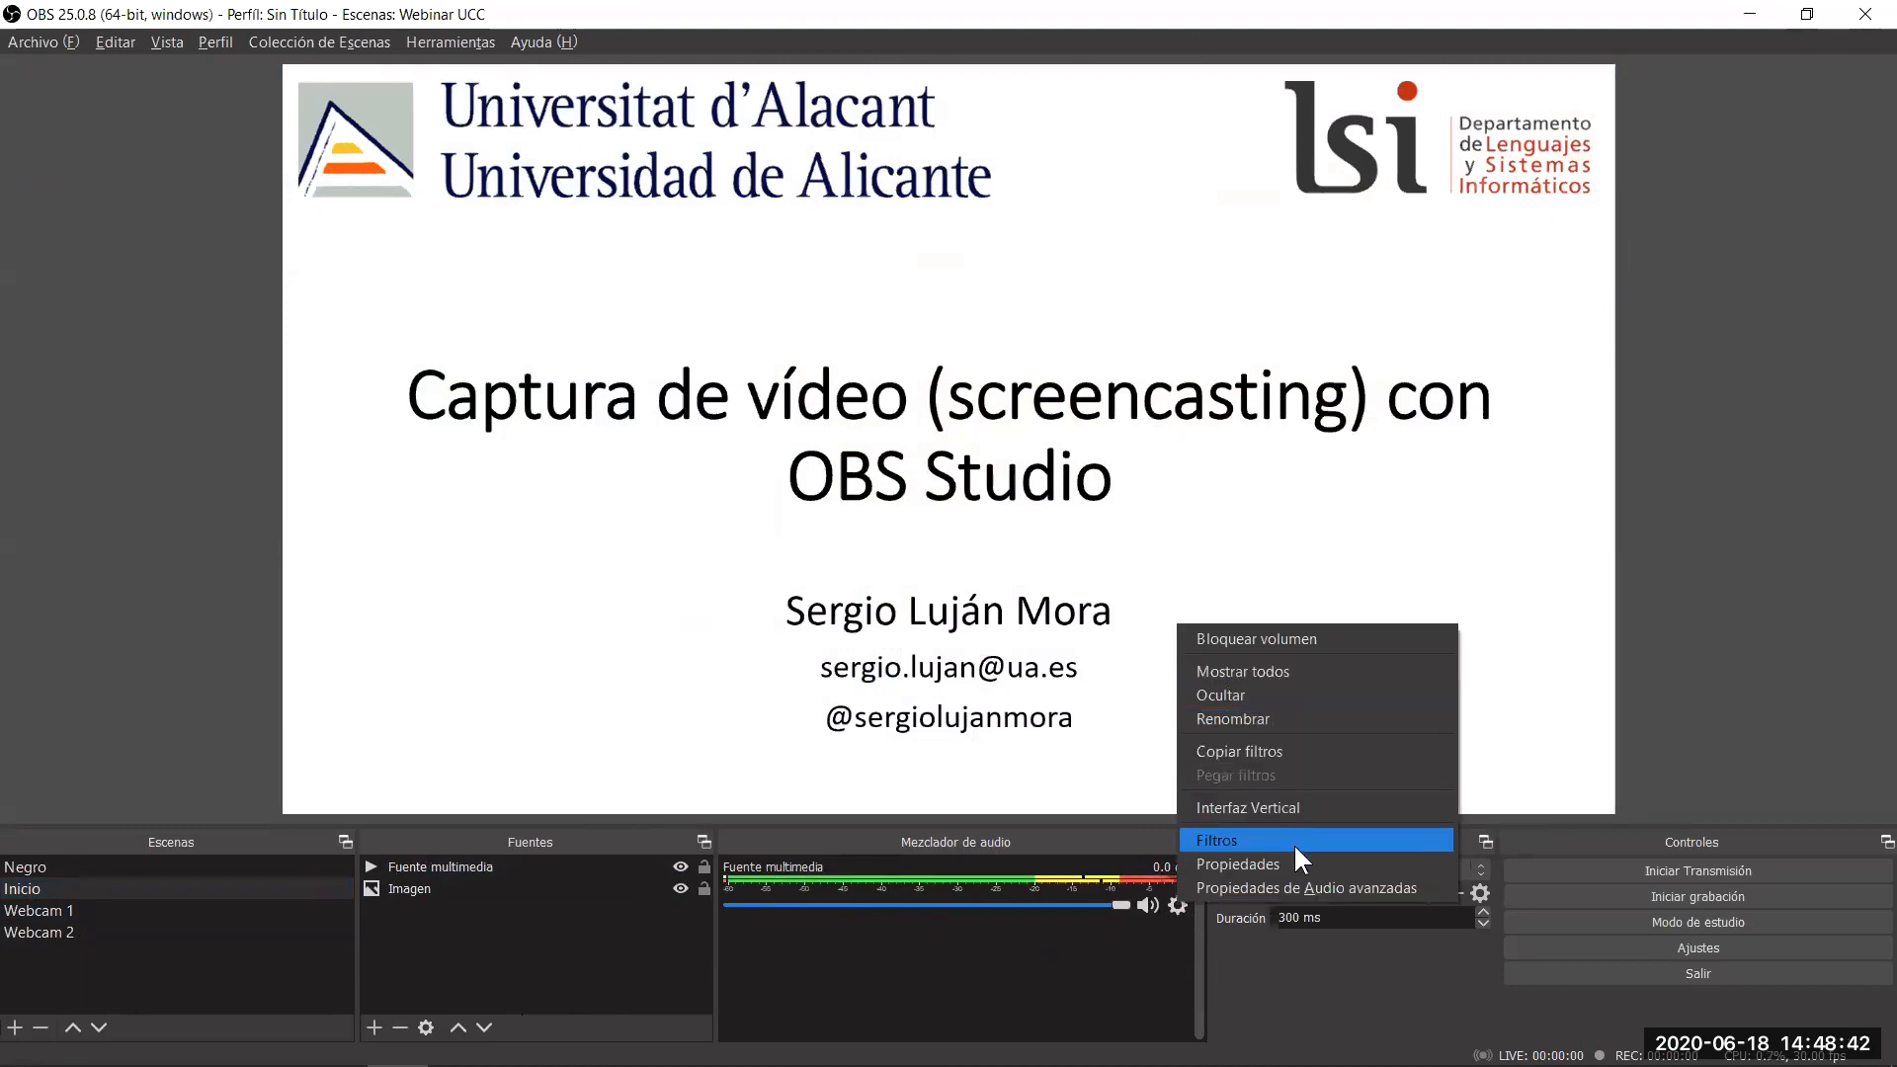
pyautogui.click(1304, 888)
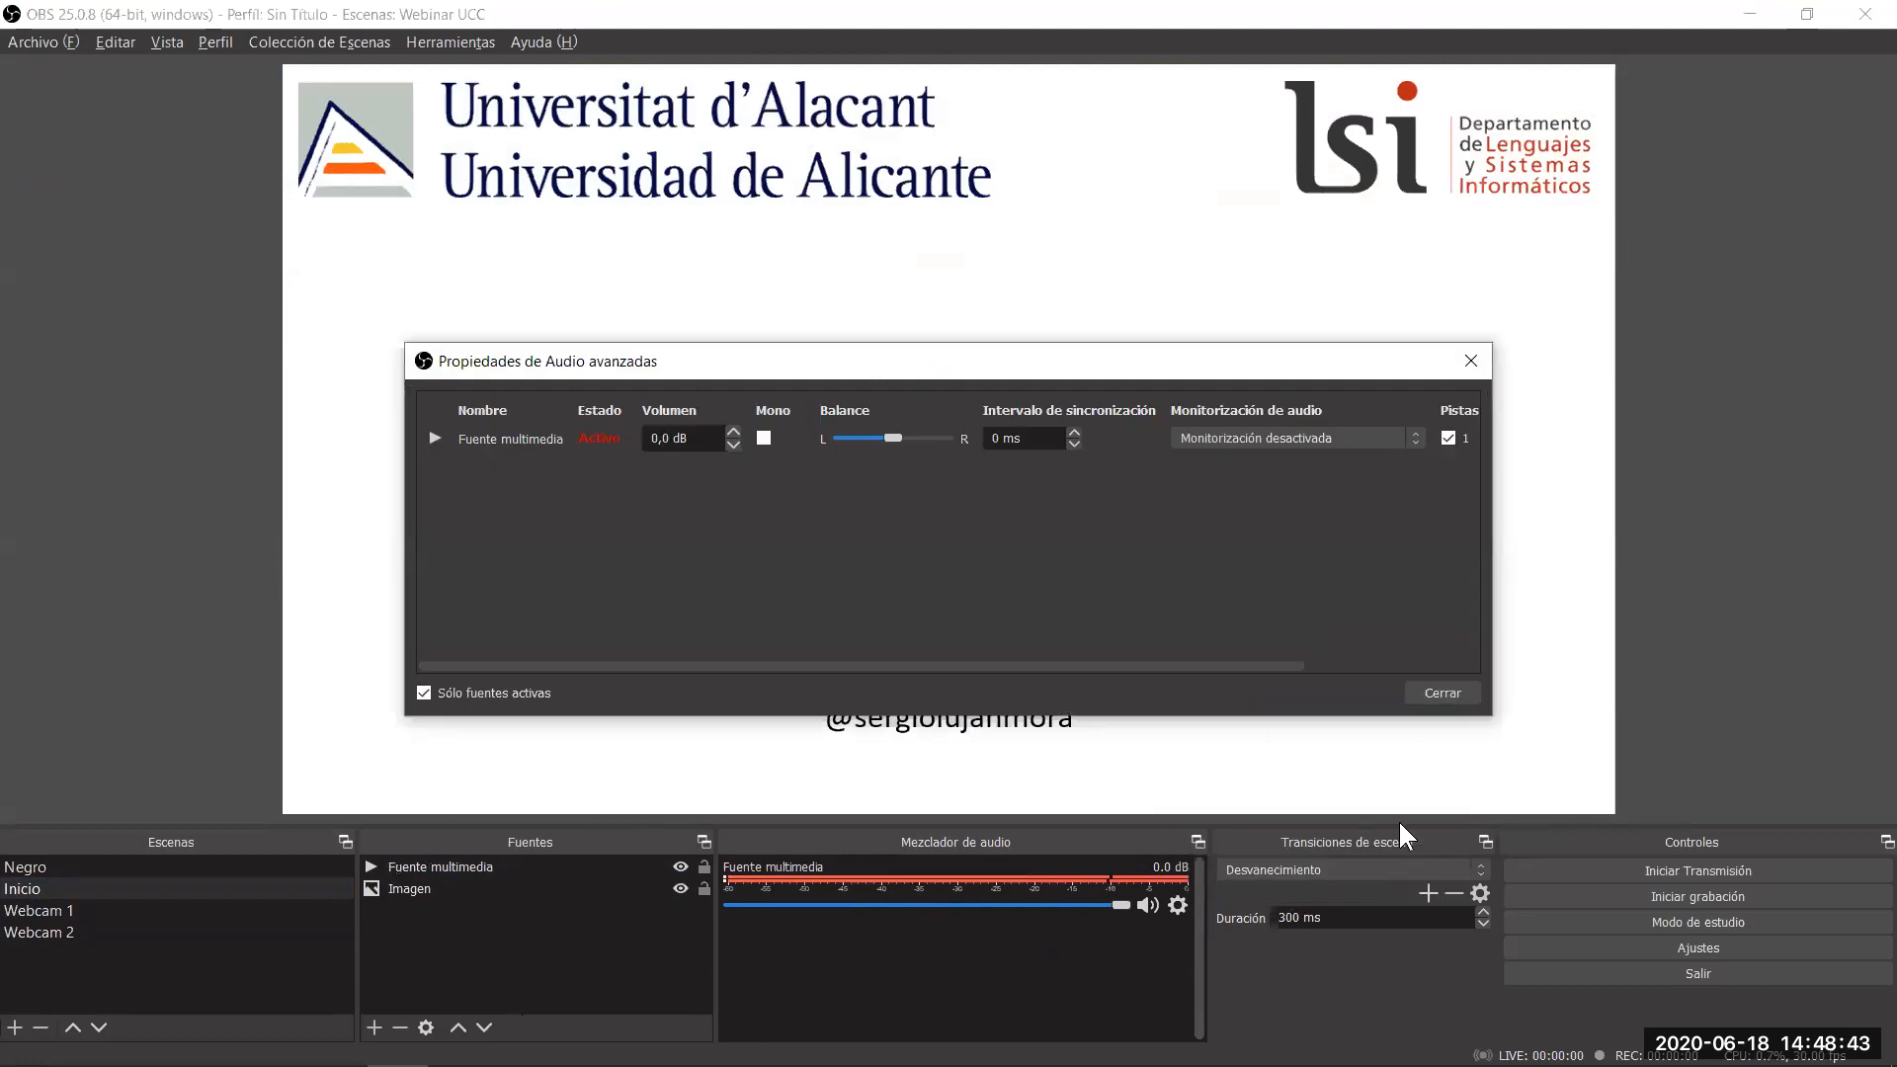
pyautogui.click(1284, 437)
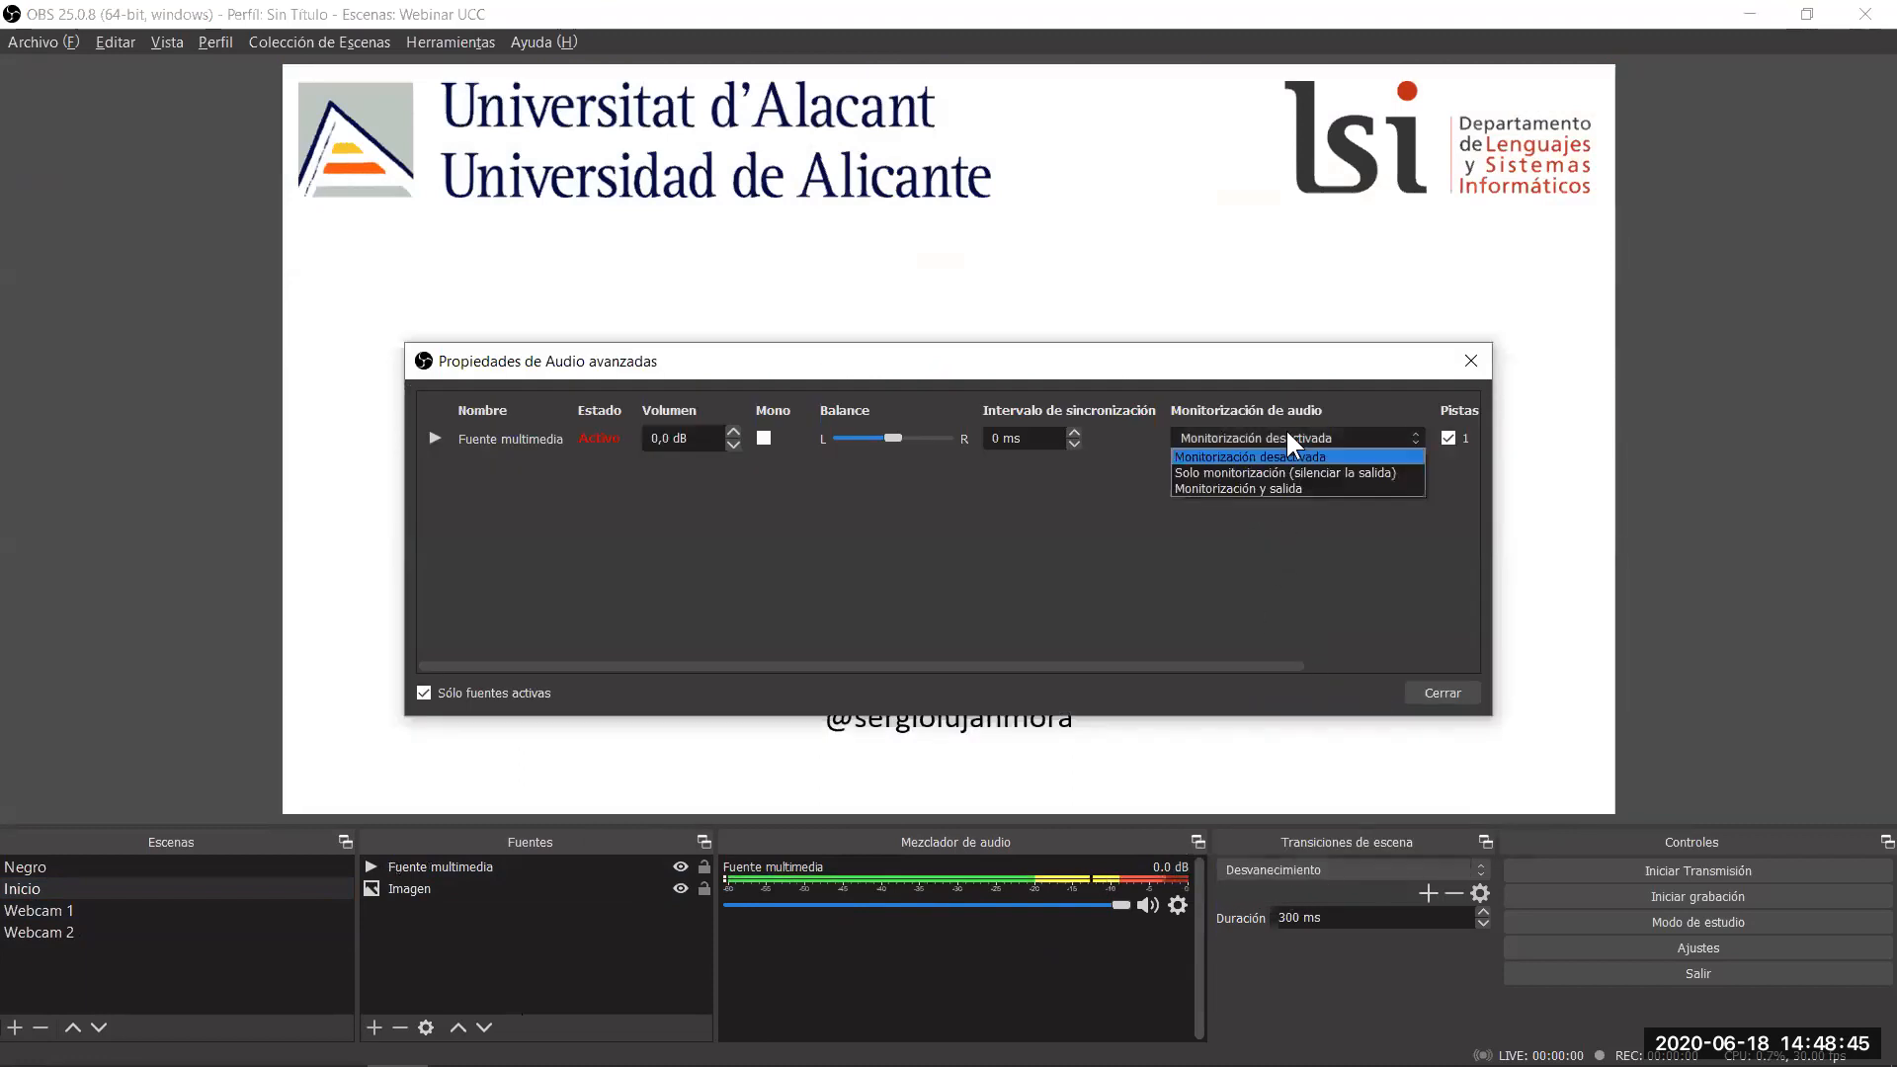
pyautogui.click(1272, 484)
pyautogui.click(1439, 693)
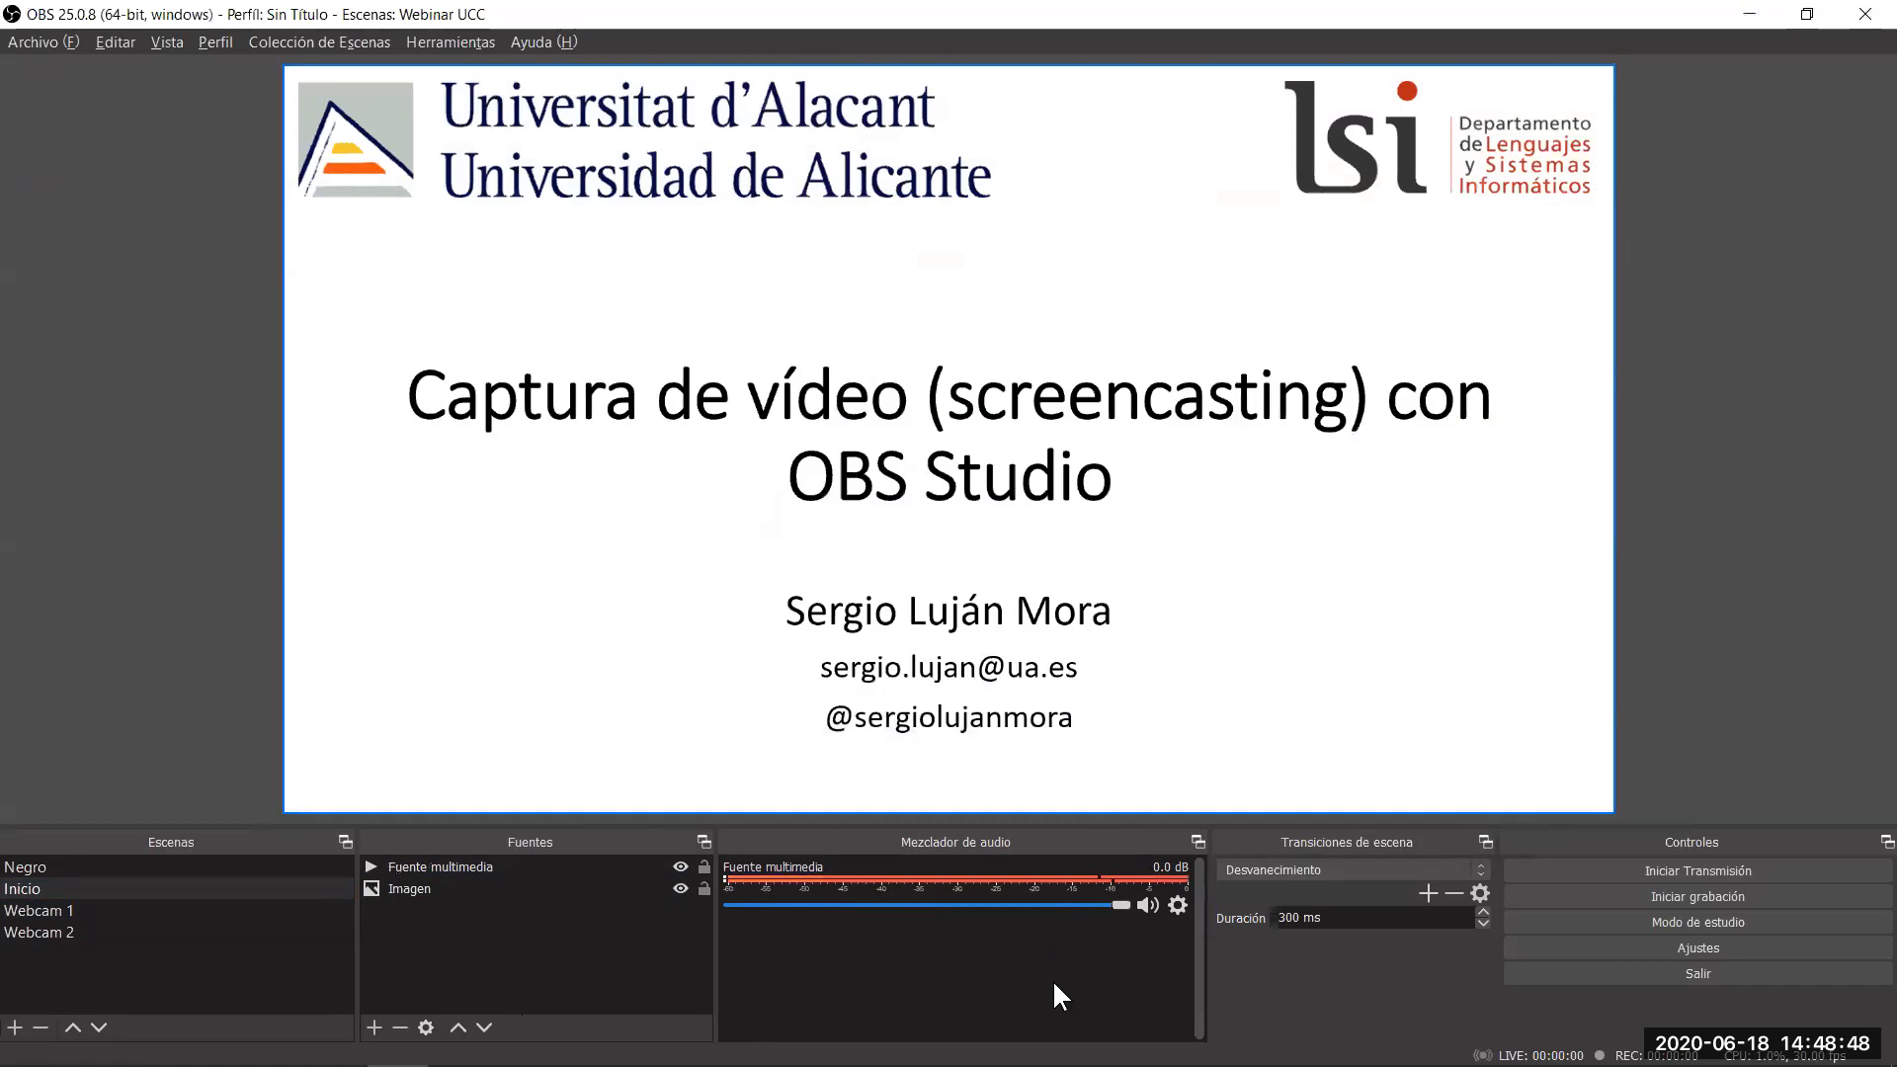
# Mute the media source of the Inicio scene in the audio mixer.
pyautogui.click(1176, 897)
pyautogui.click(1146, 903)
pyautogui.click(1146, 903)
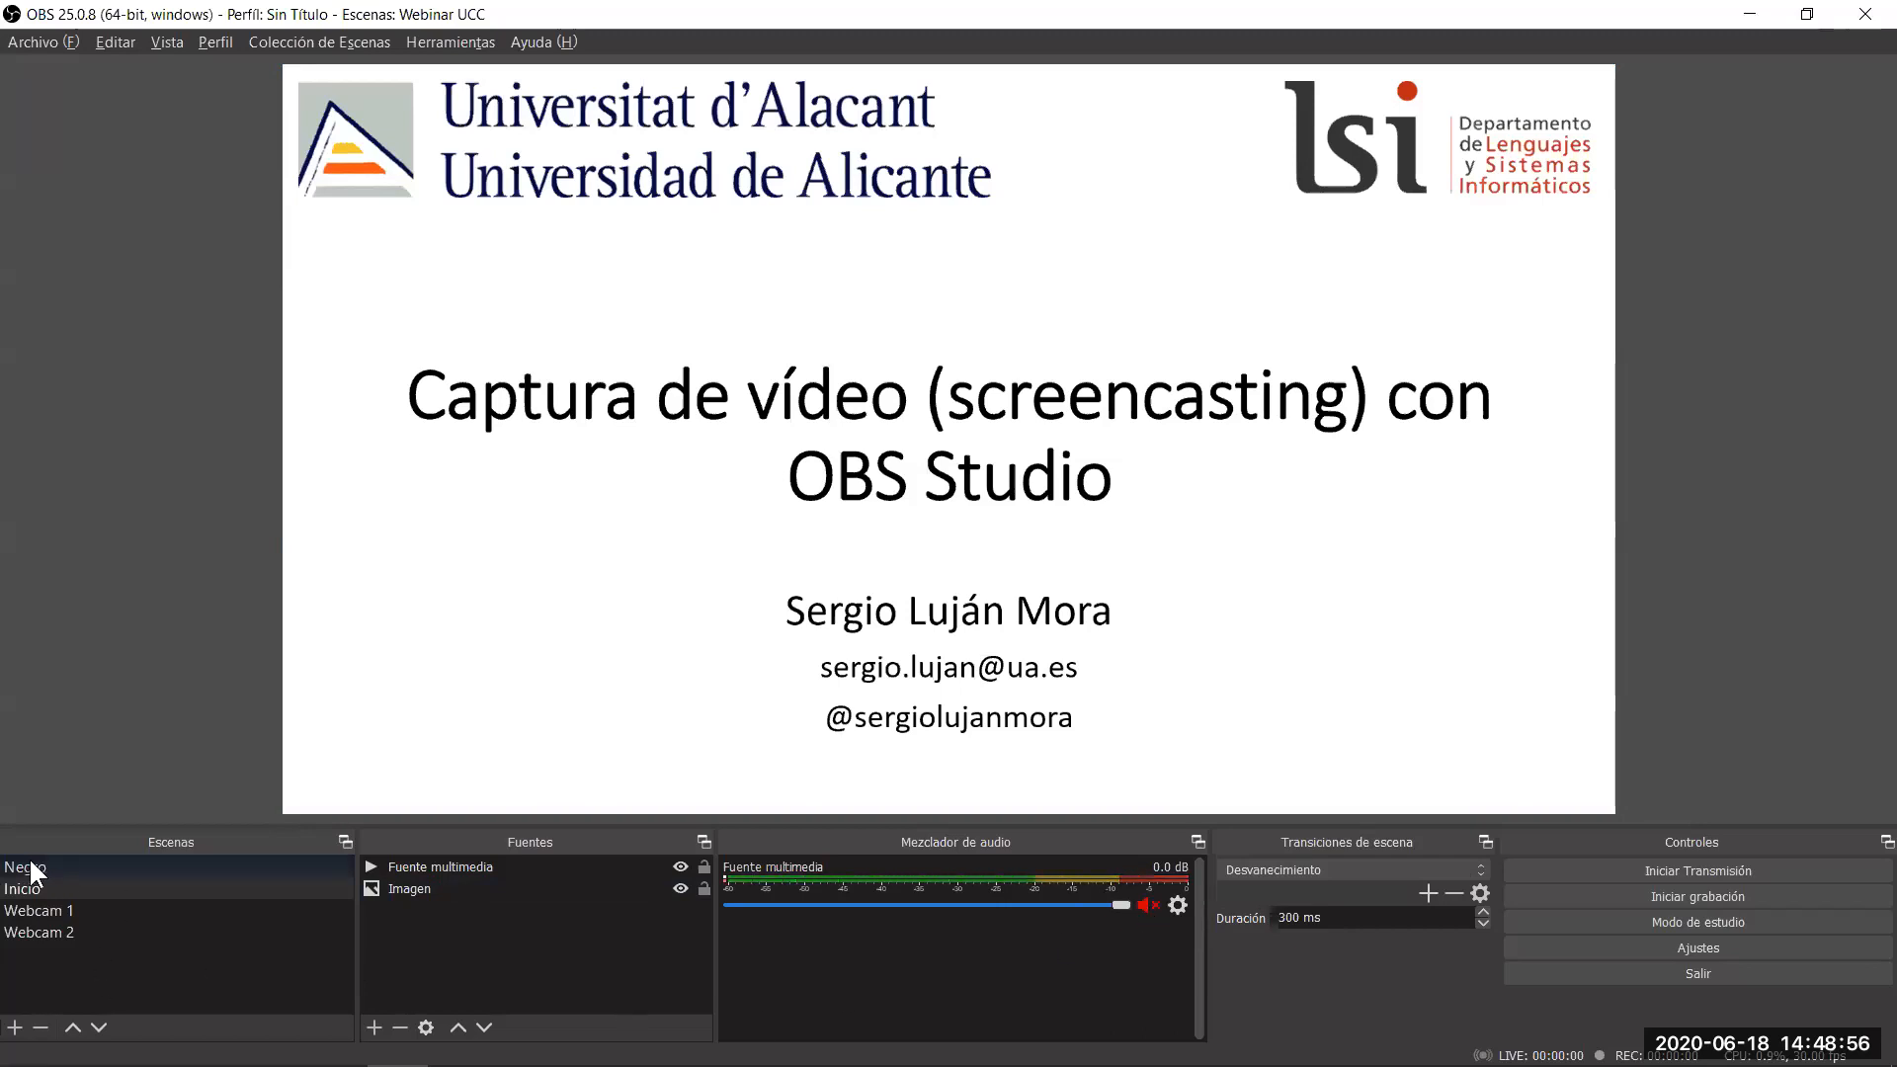
# Try USB Camera as the capture device of the Webcam 1 scene's video source, and set it back to HD Webcam.
pyautogui.click(56, 907)
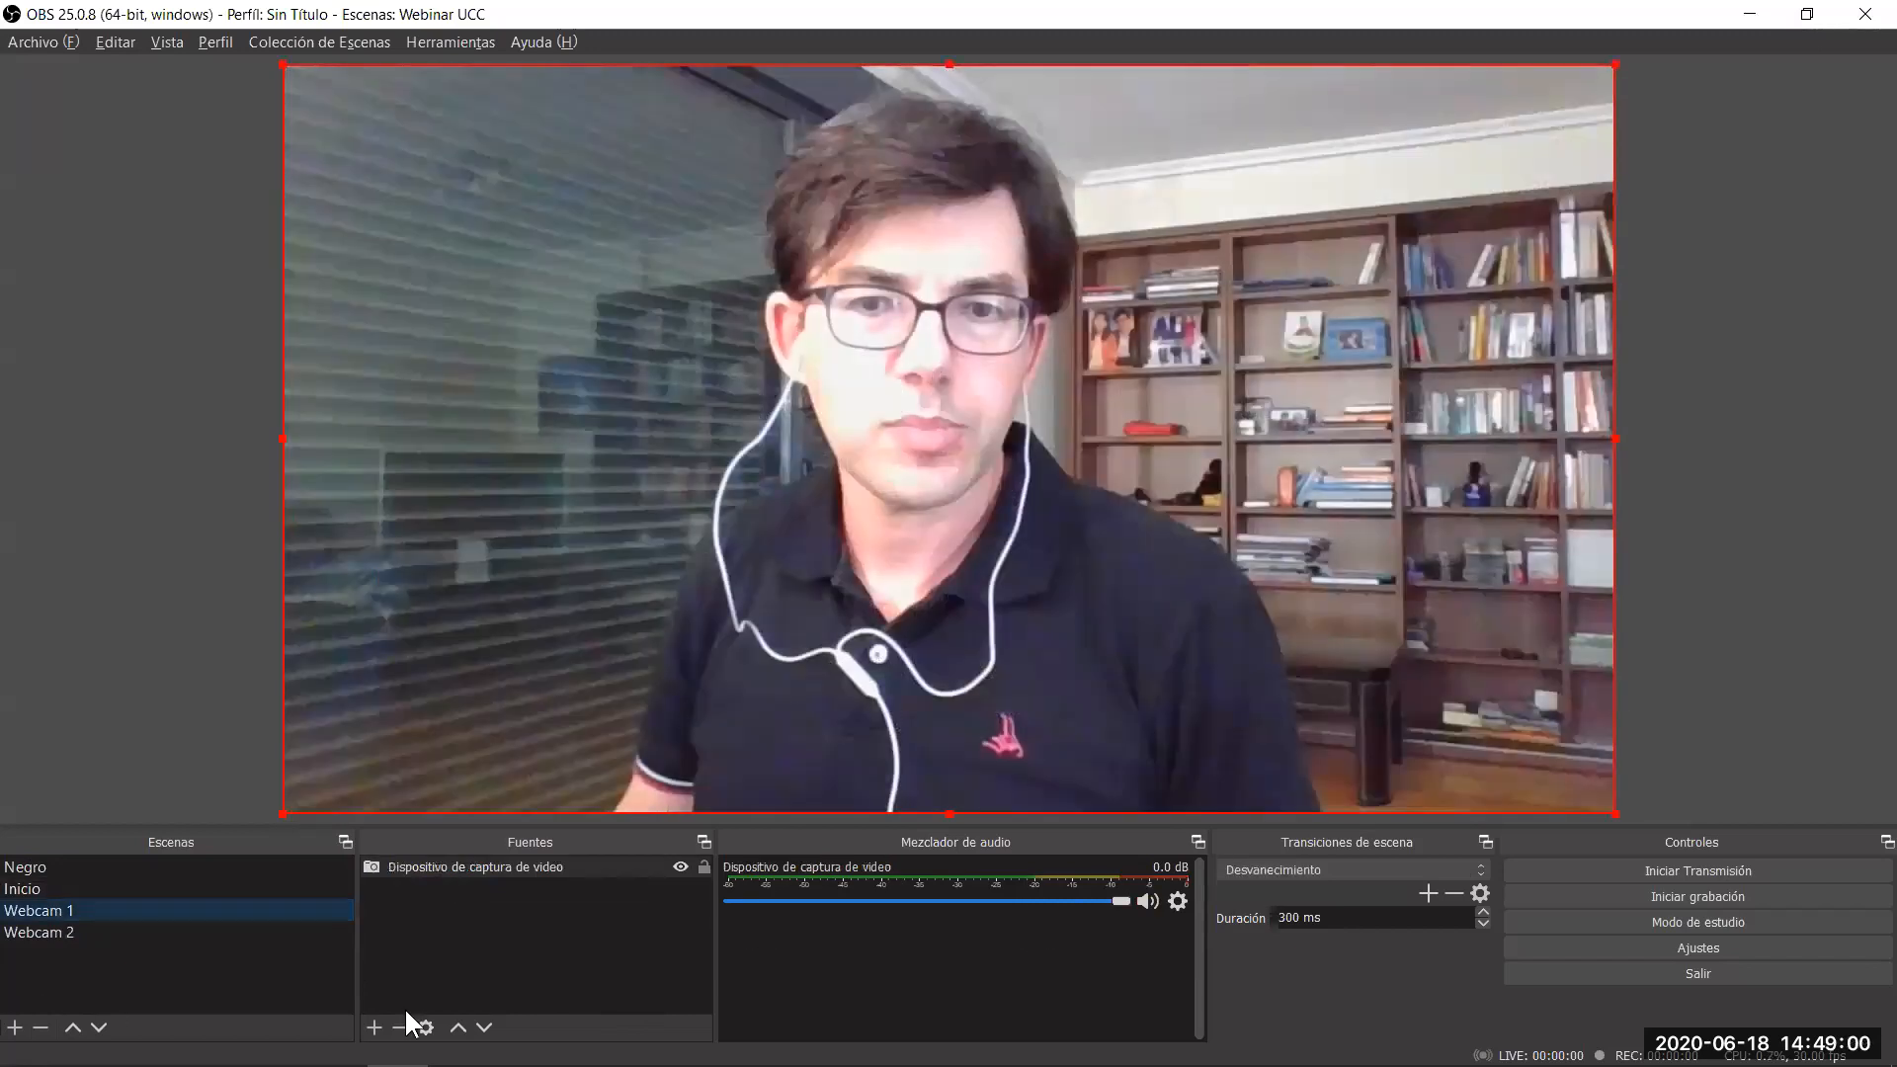
pyautogui.click(425, 1028)
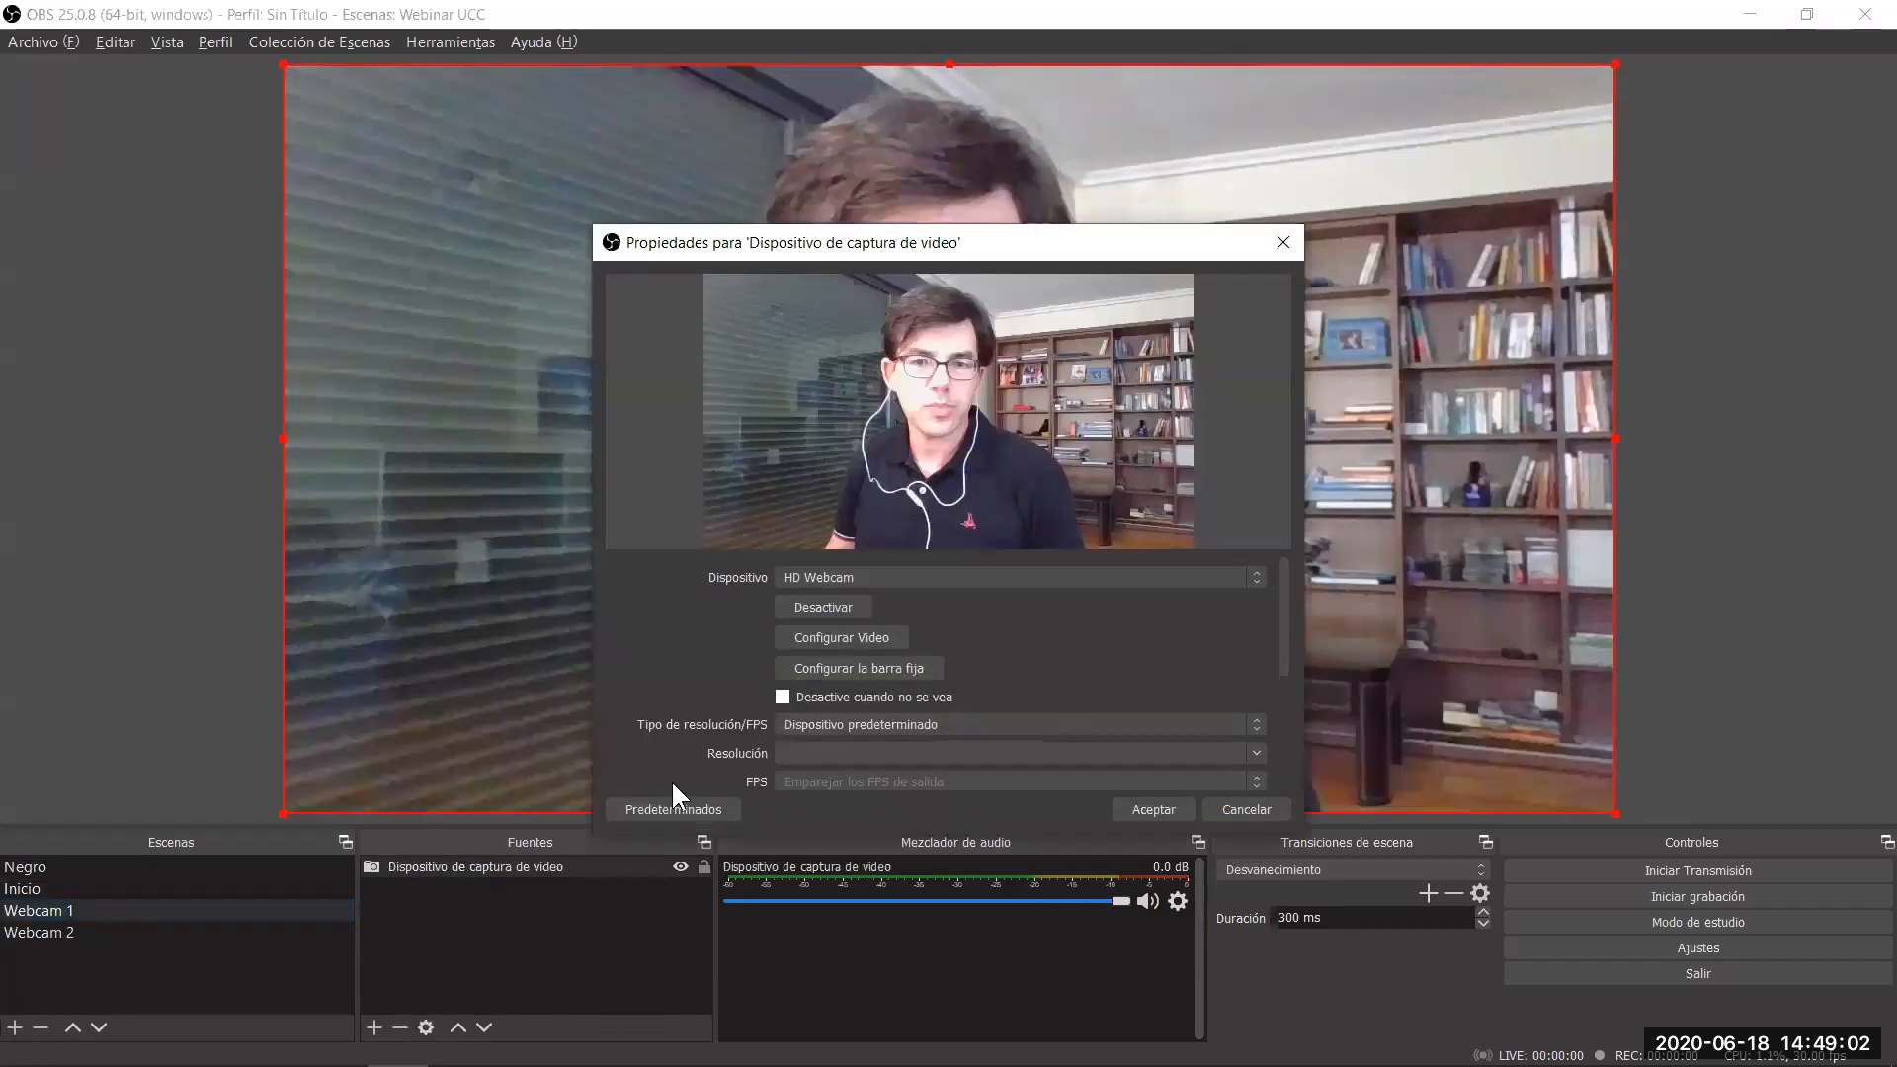
pyautogui.click(902, 578)
pyautogui.click(894, 612)
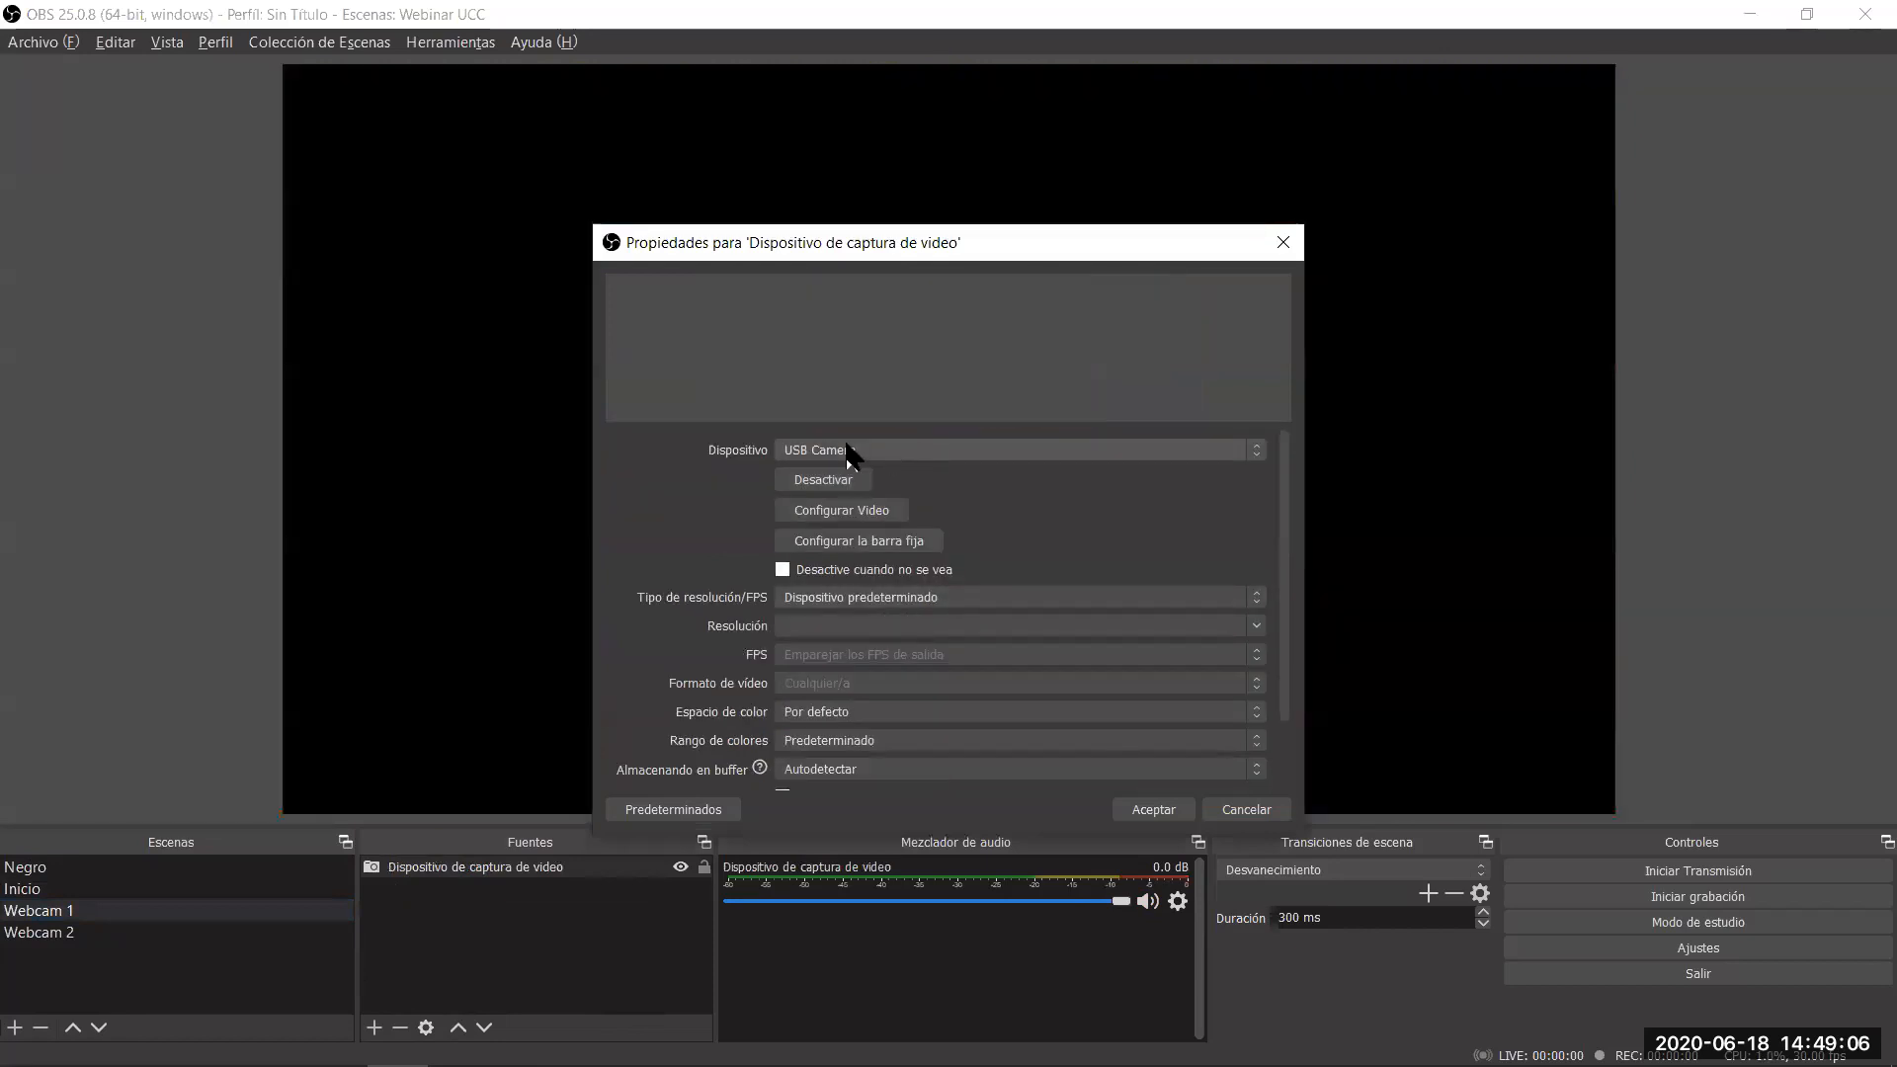
pyautogui.click(820, 456)
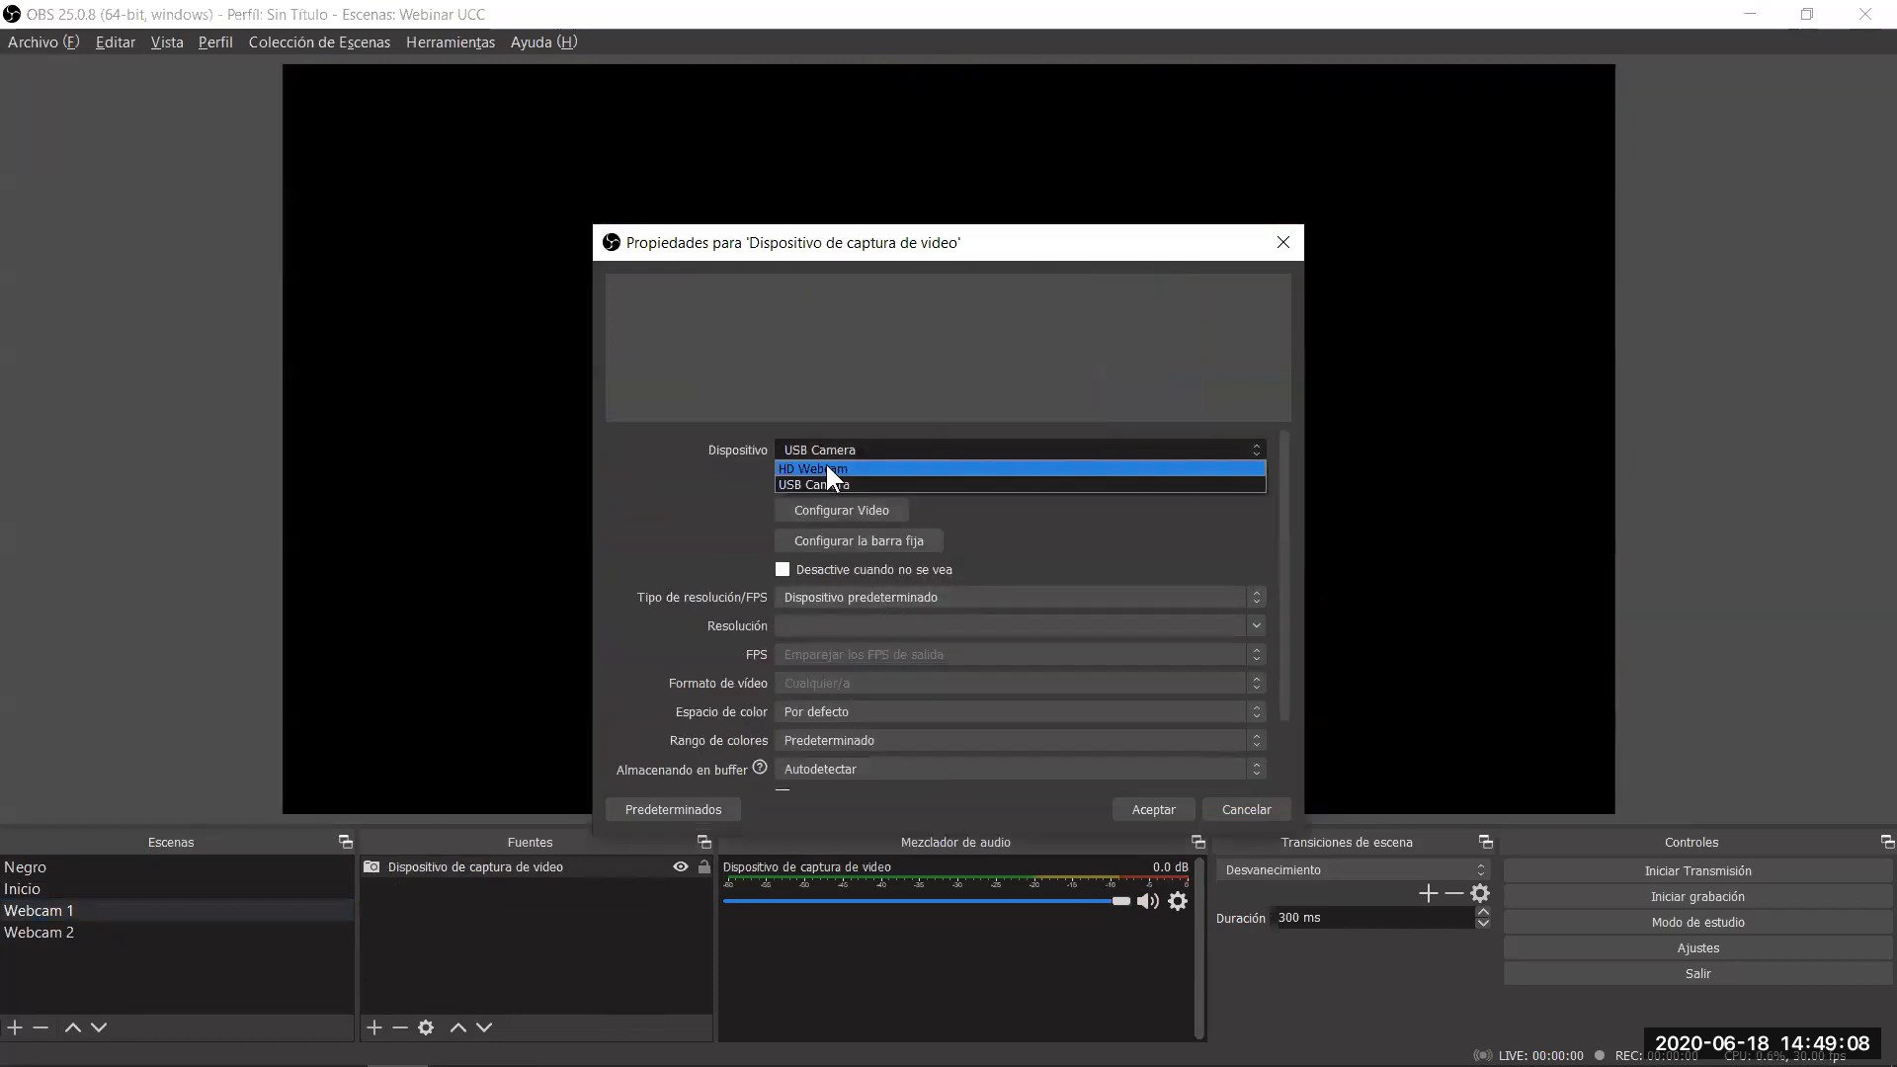
pyautogui.click(825, 462)
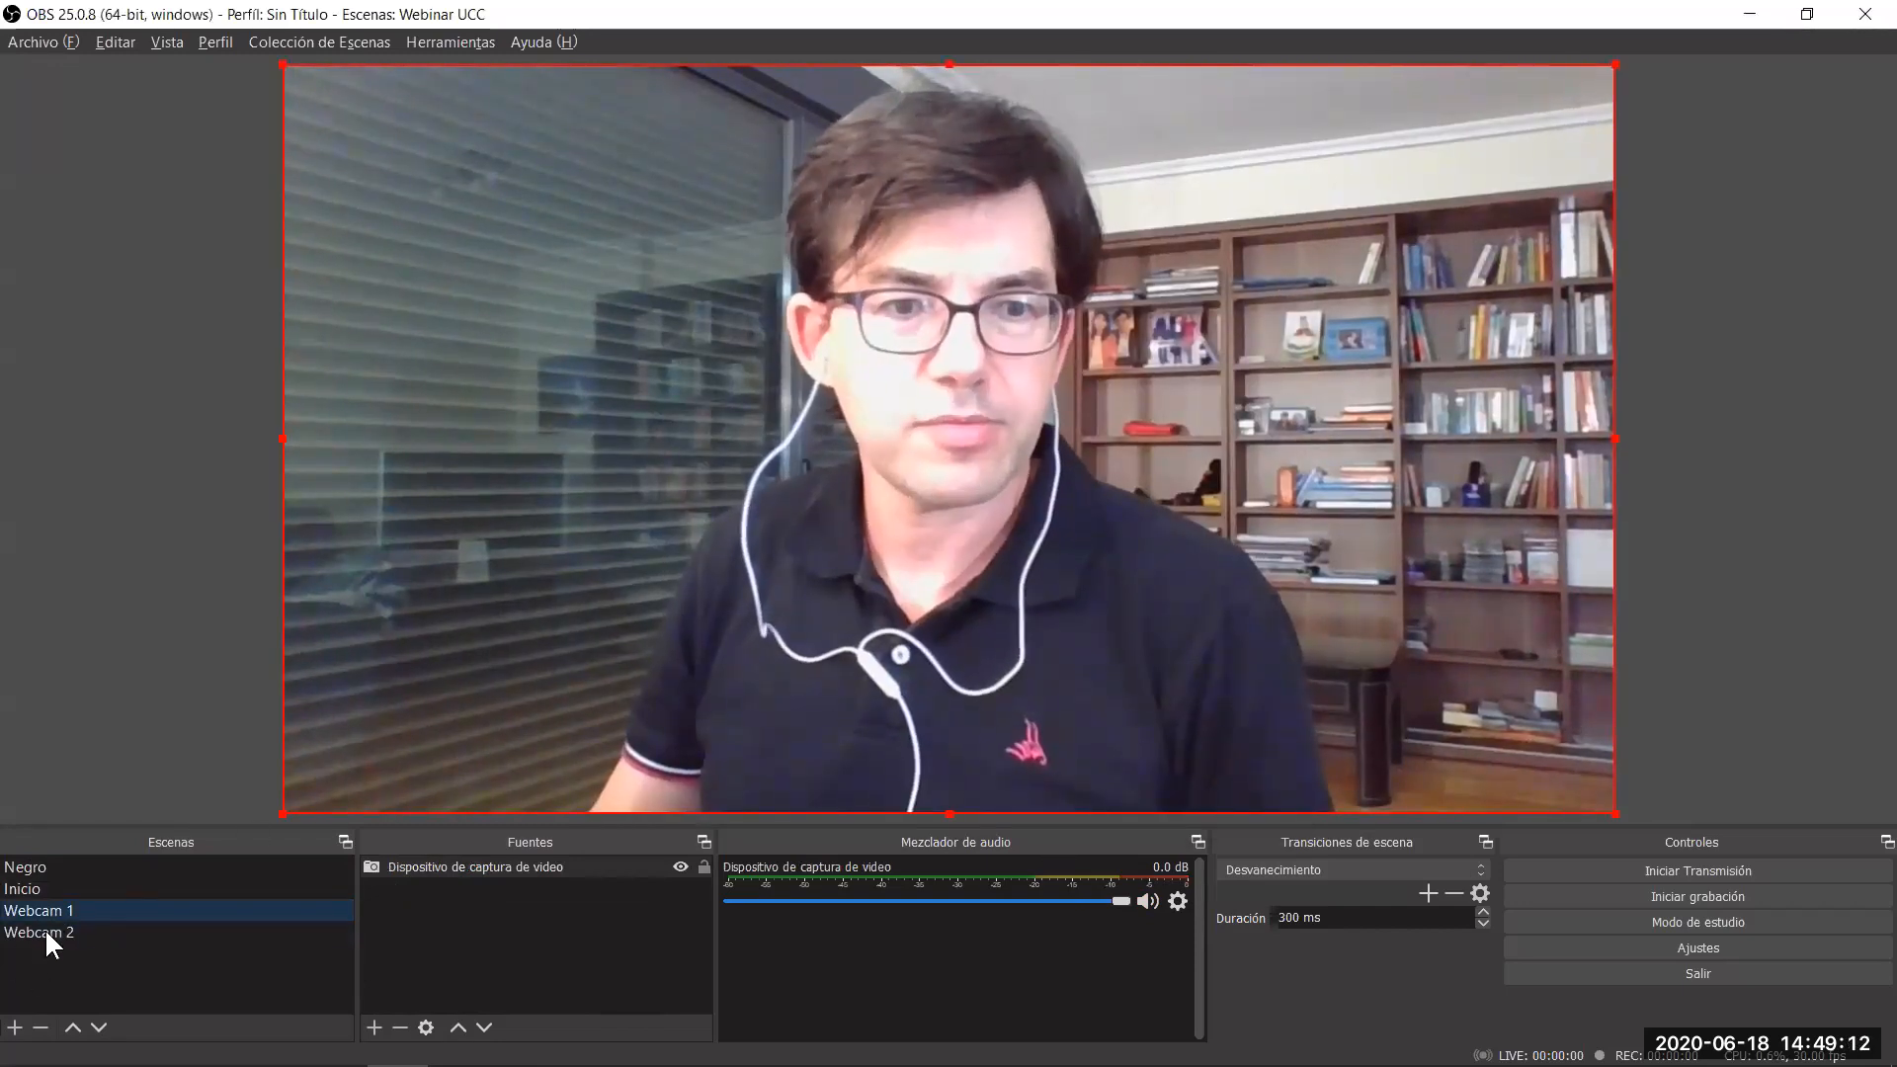
# Check the Webcam 2 and Webcam 1 scenes, and start recording with the Negro scene active.
pyautogui.click(45, 930)
pyautogui.click(51, 907)
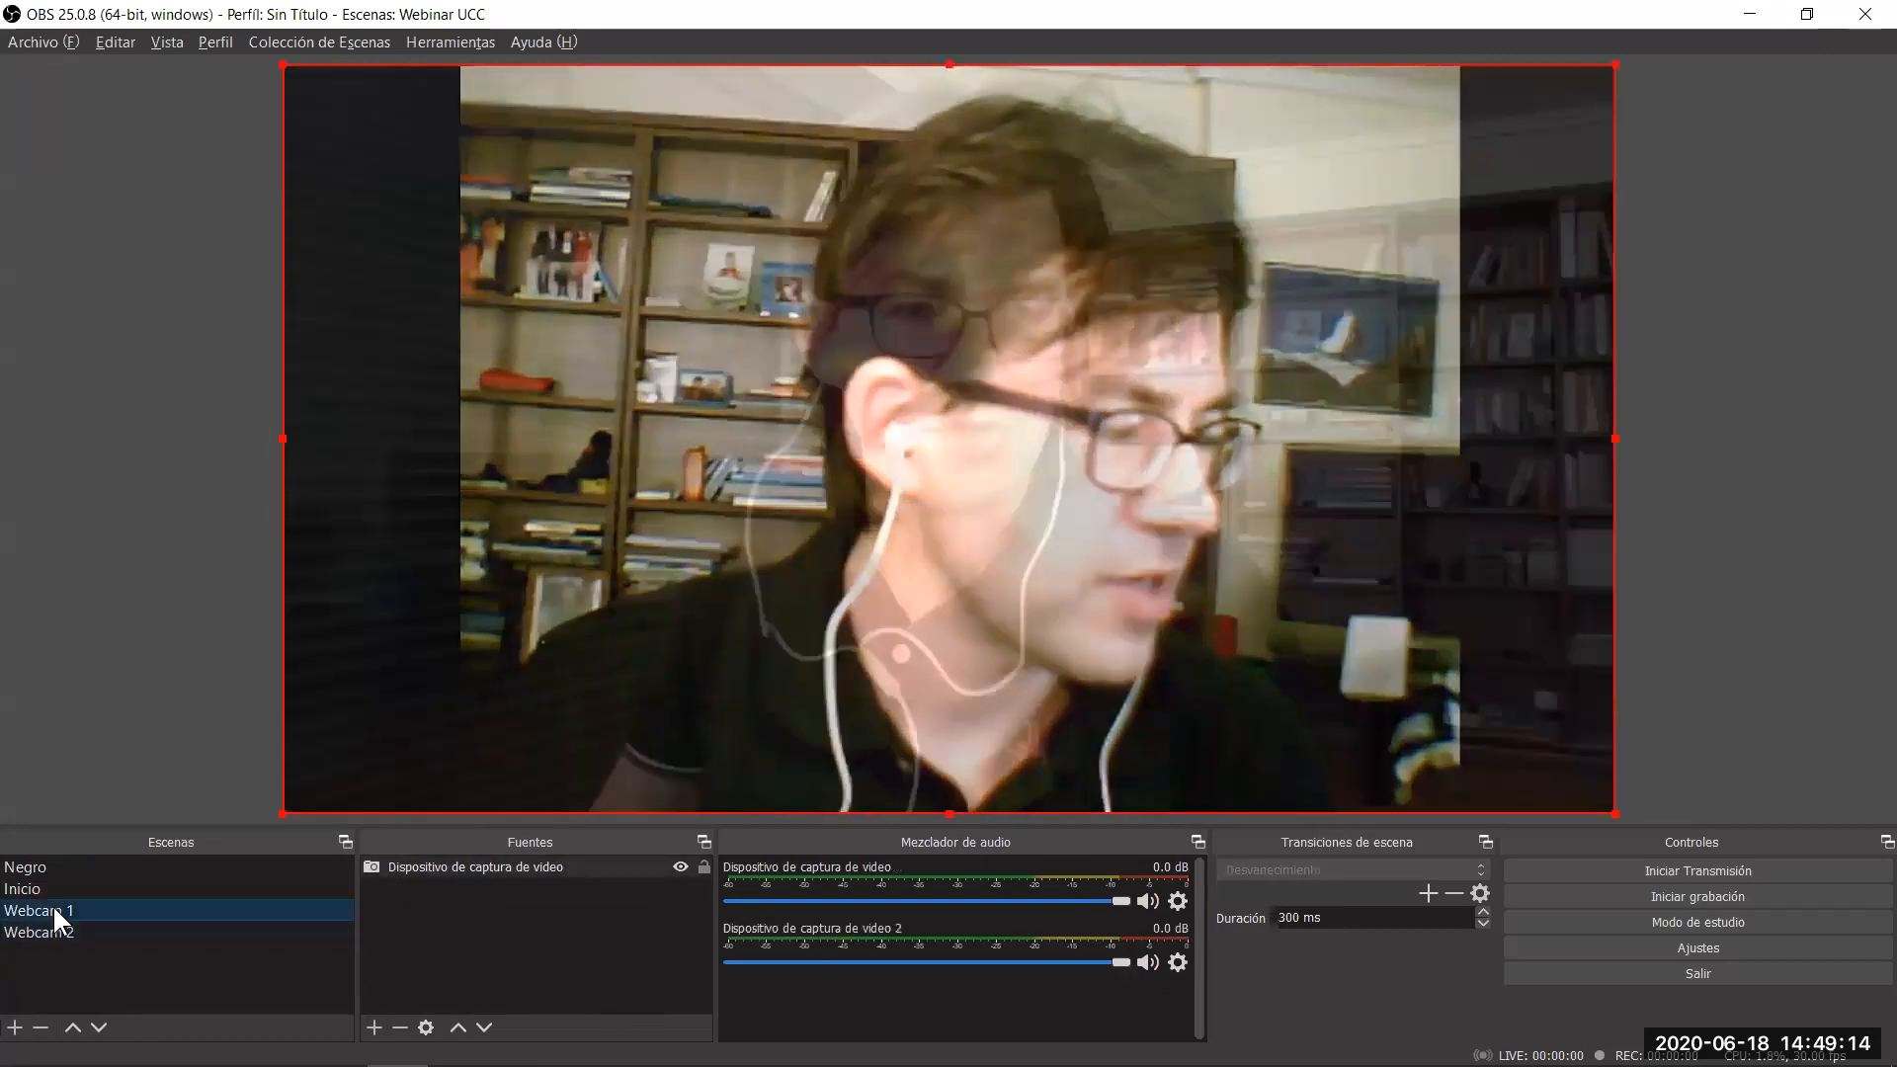
pyautogui.click(37, 868)
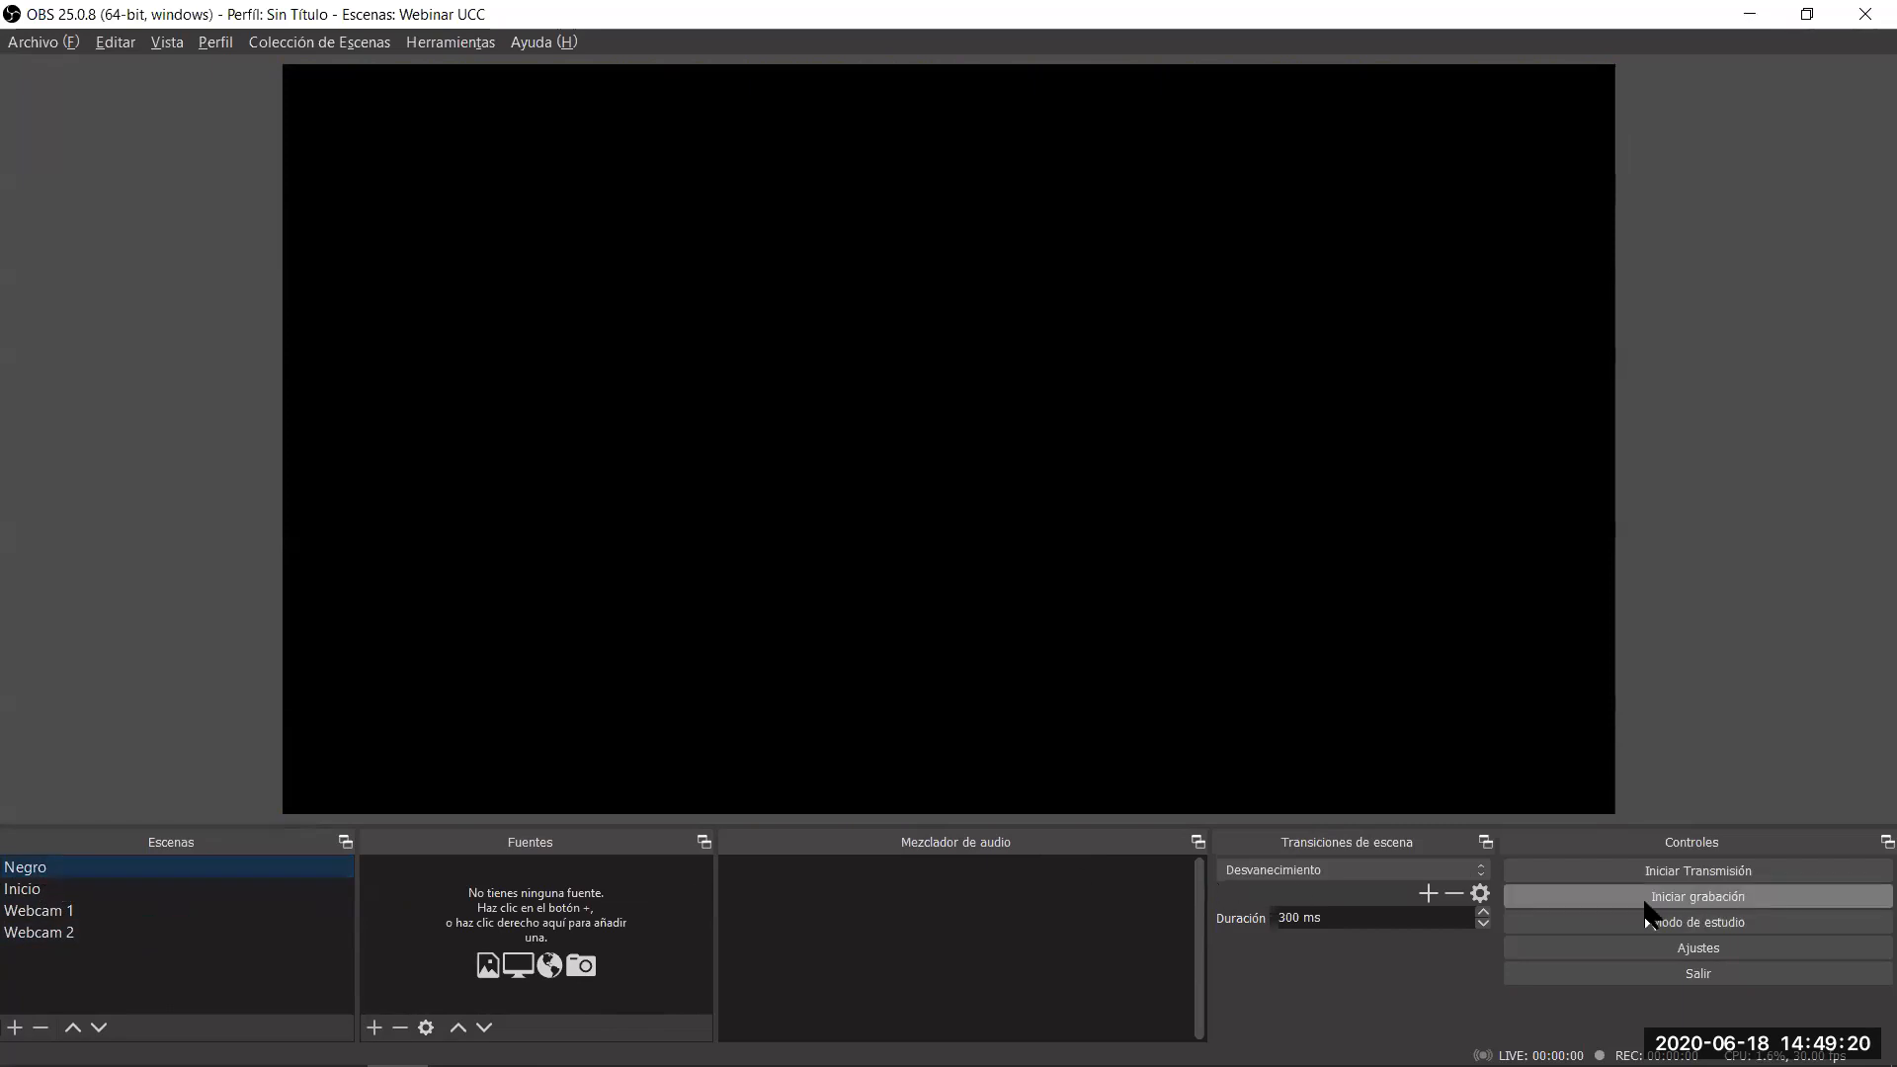
pyautogui.click(1693, 895)
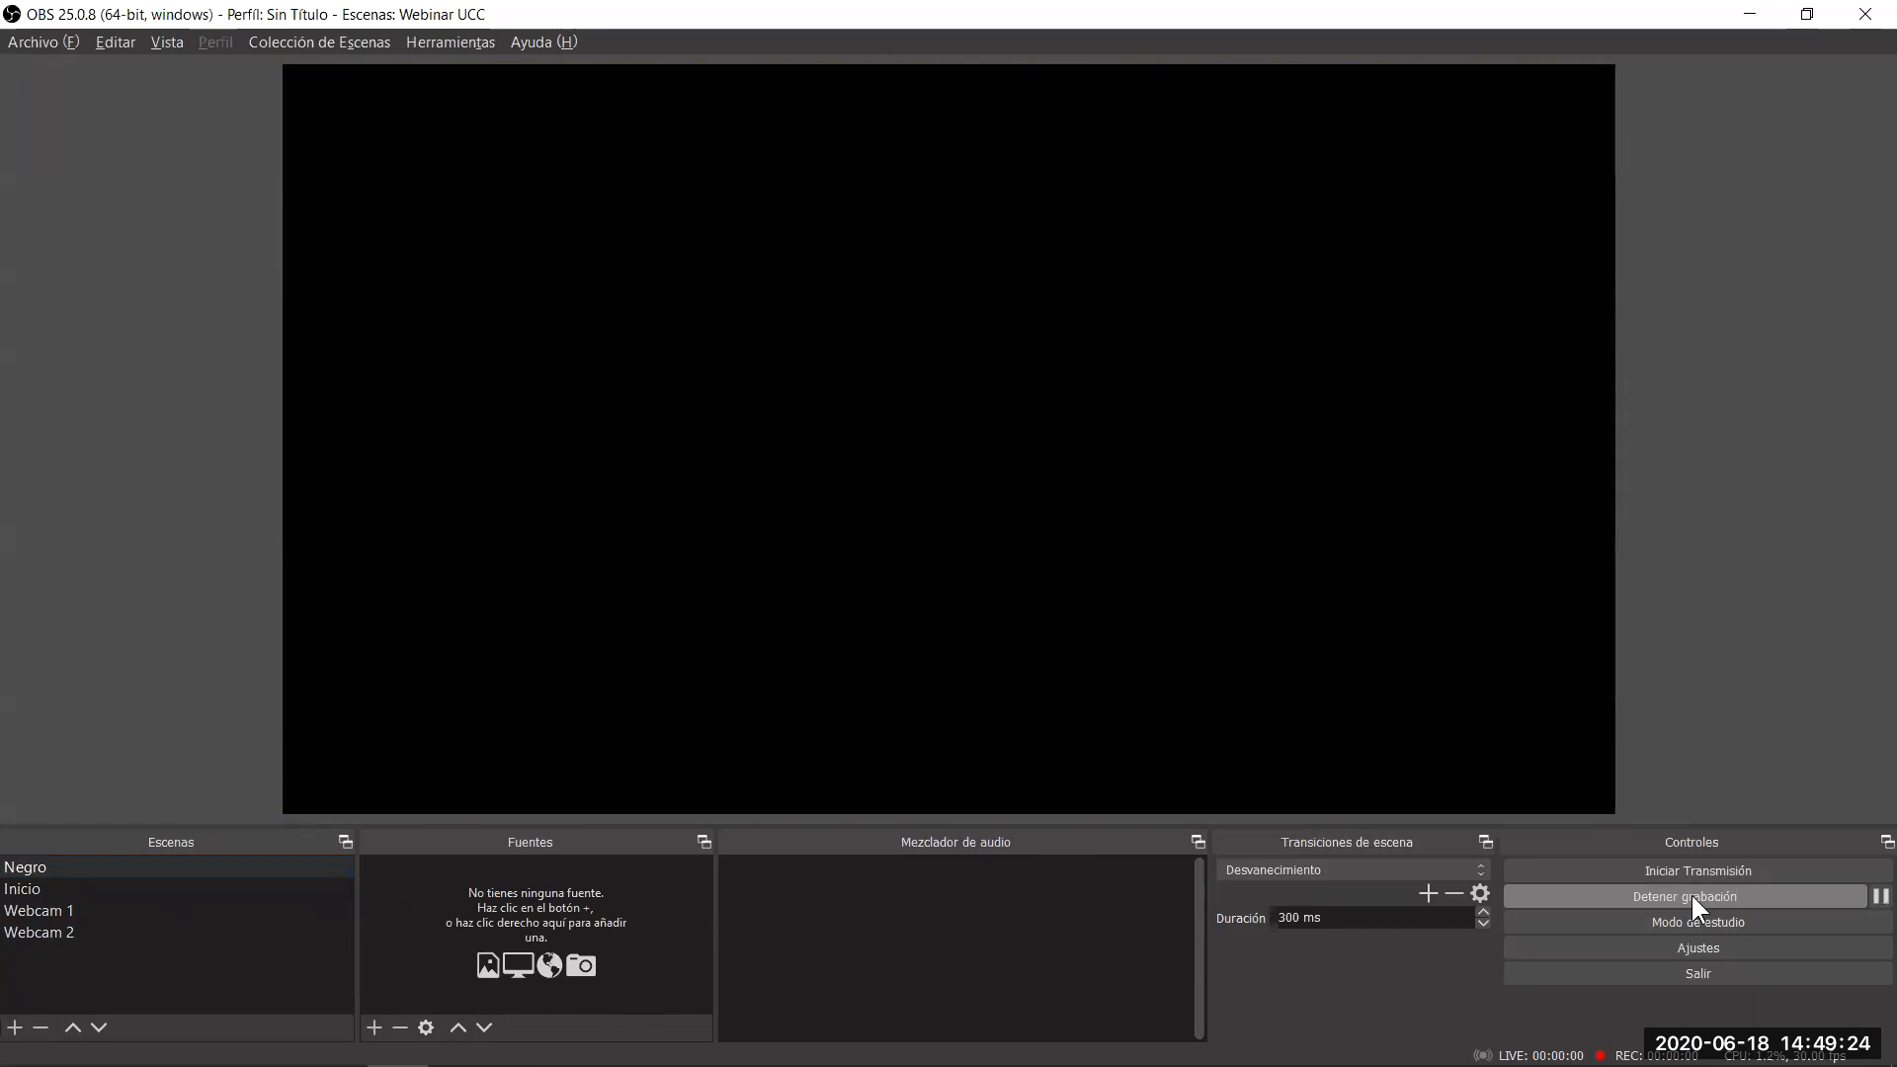
# Show the Inicio scene with its media source unmuted, and switch the recording to the Webcam 1 scene.
pyautogui.click(36, 889)
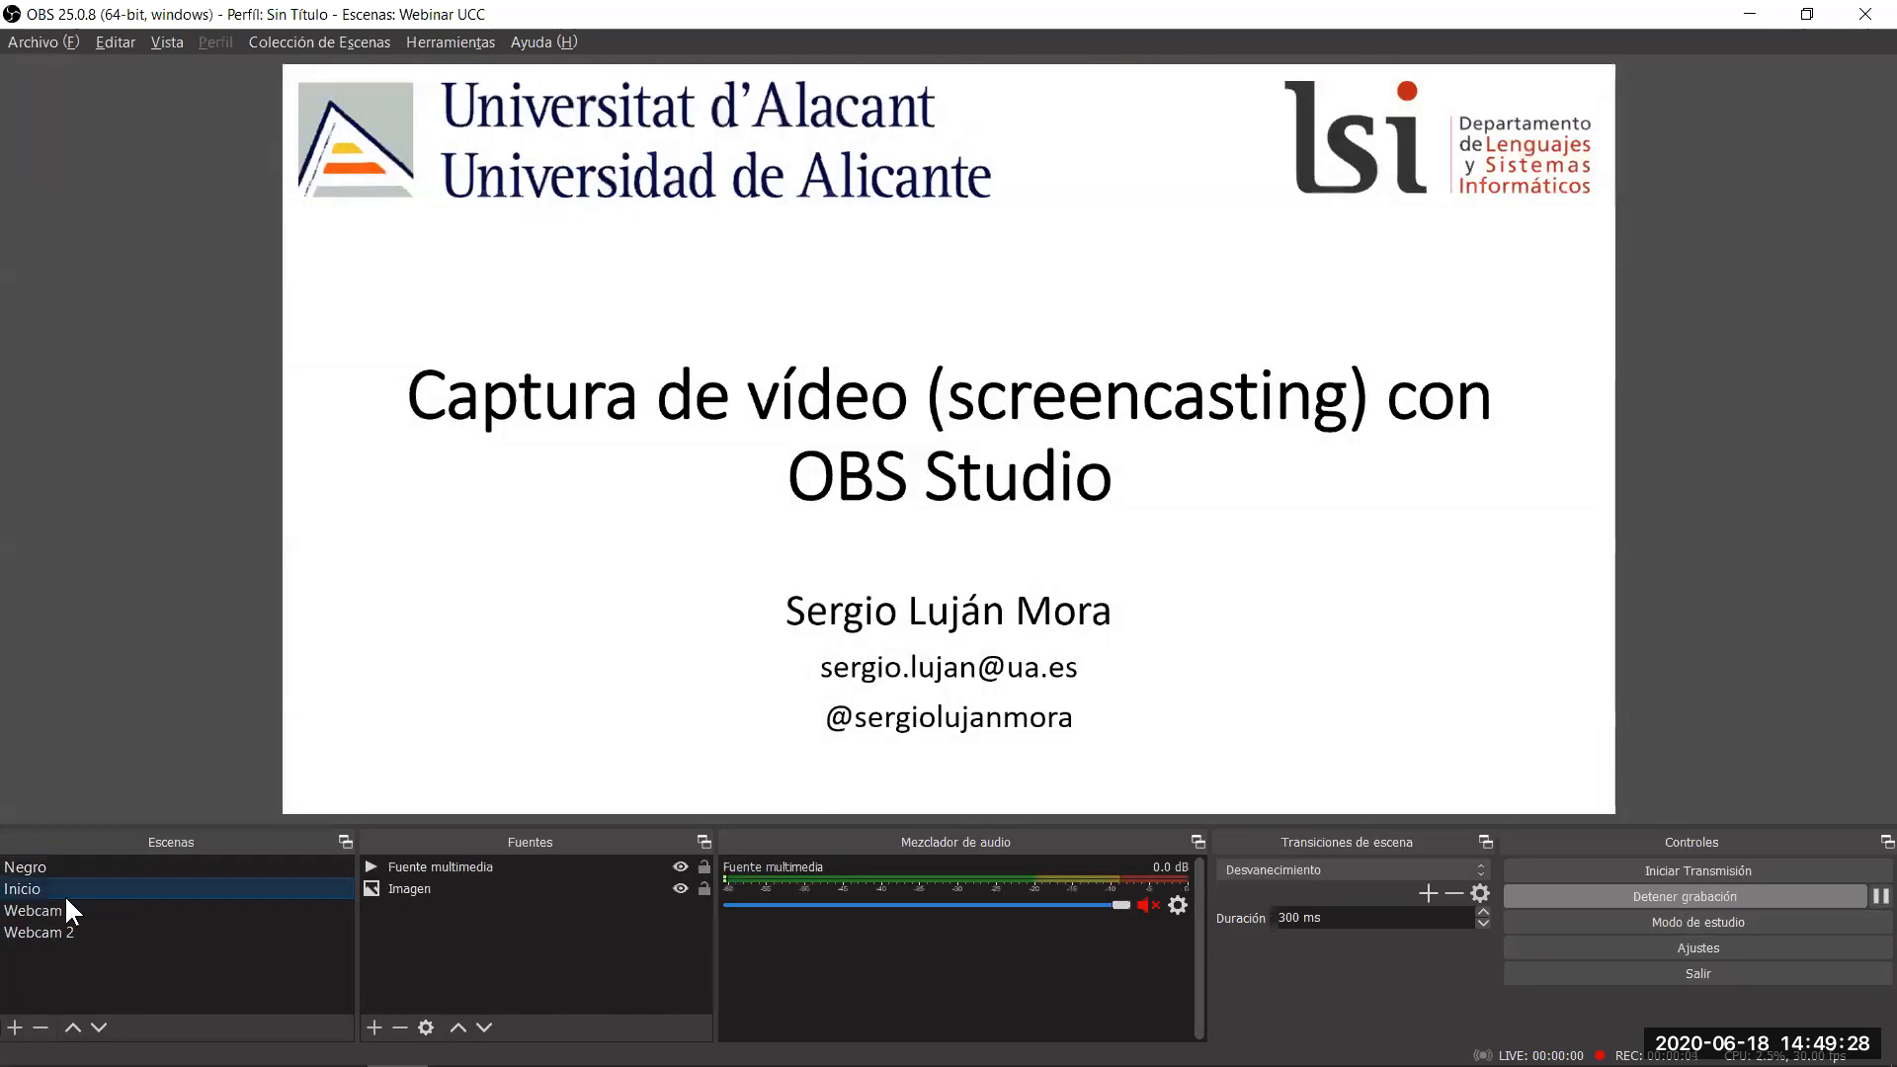
pyautogui.click(1145, 905)
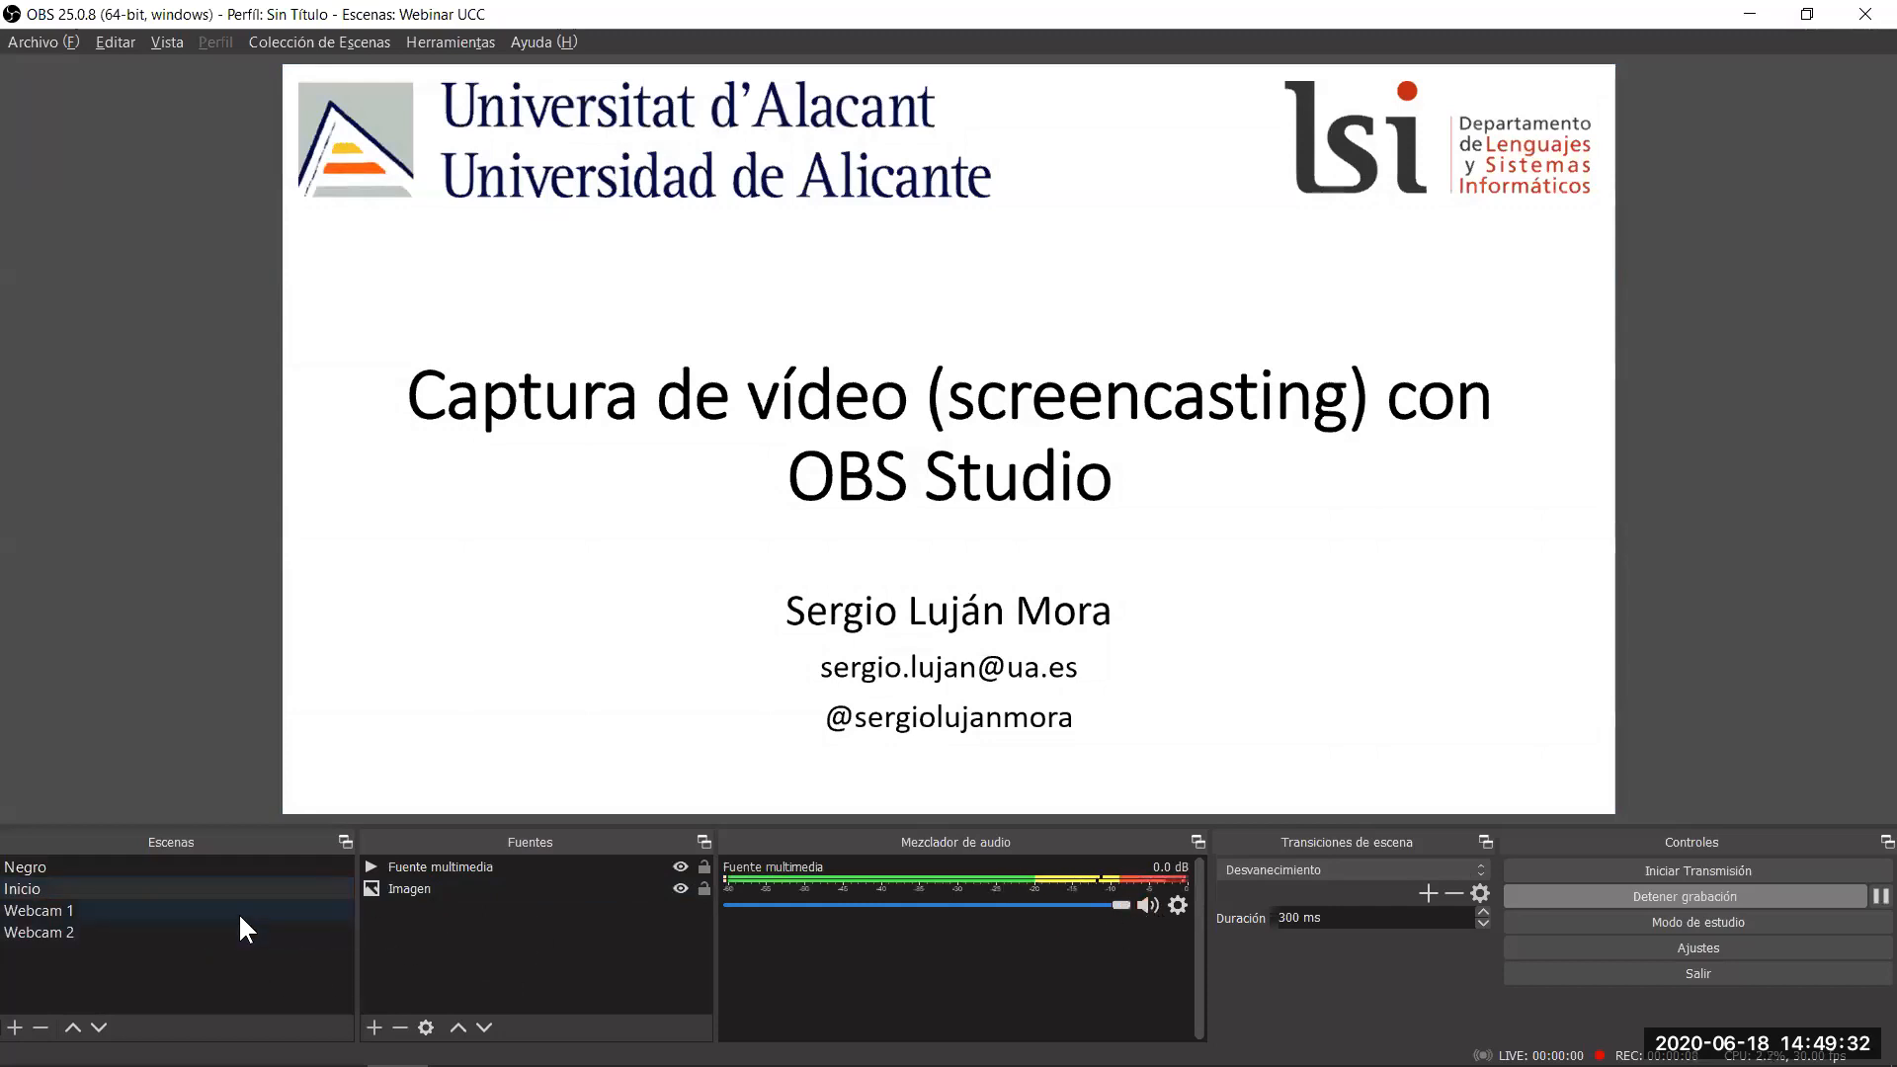
pyautogui.click(47, 907)
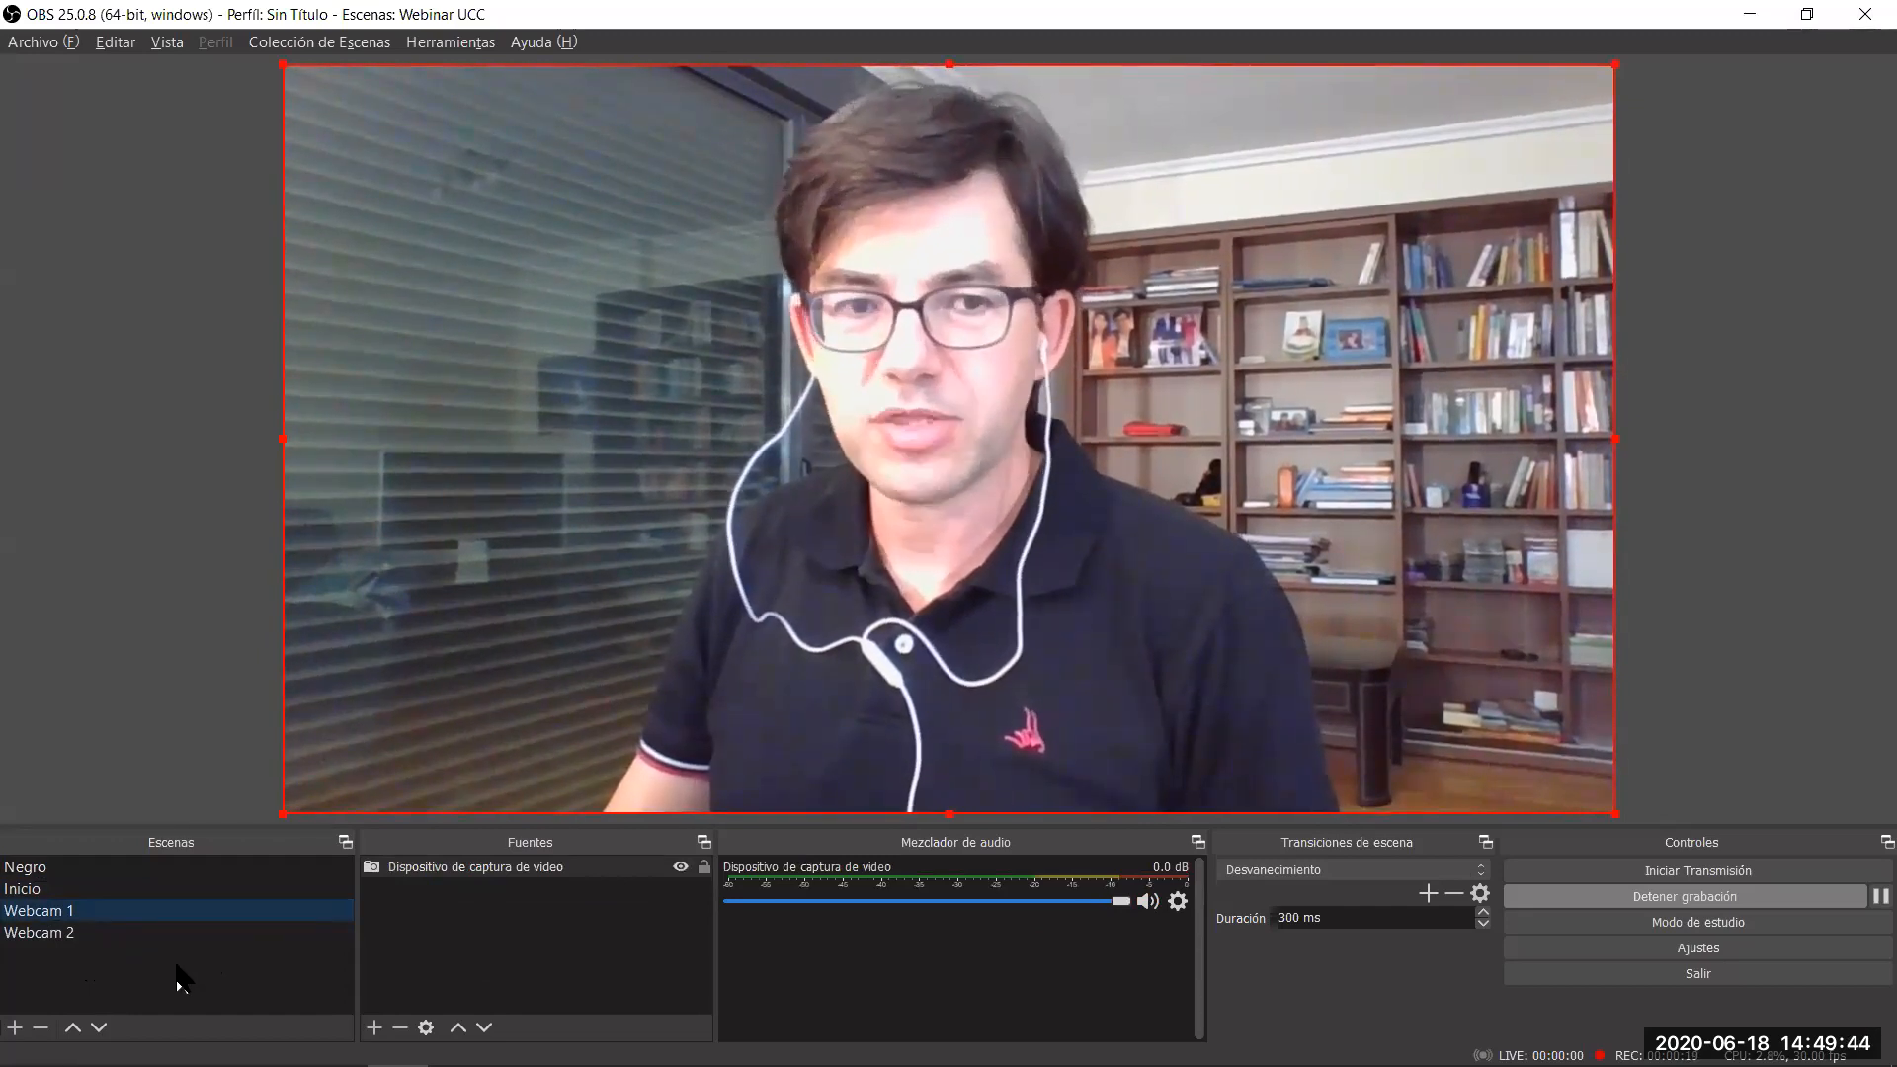
# Alternate the recorded view between the Webcam 2 and Webcam 1 scenes, ending on Webcam 1, and stop recording.
pyautogui.click(44, 934)
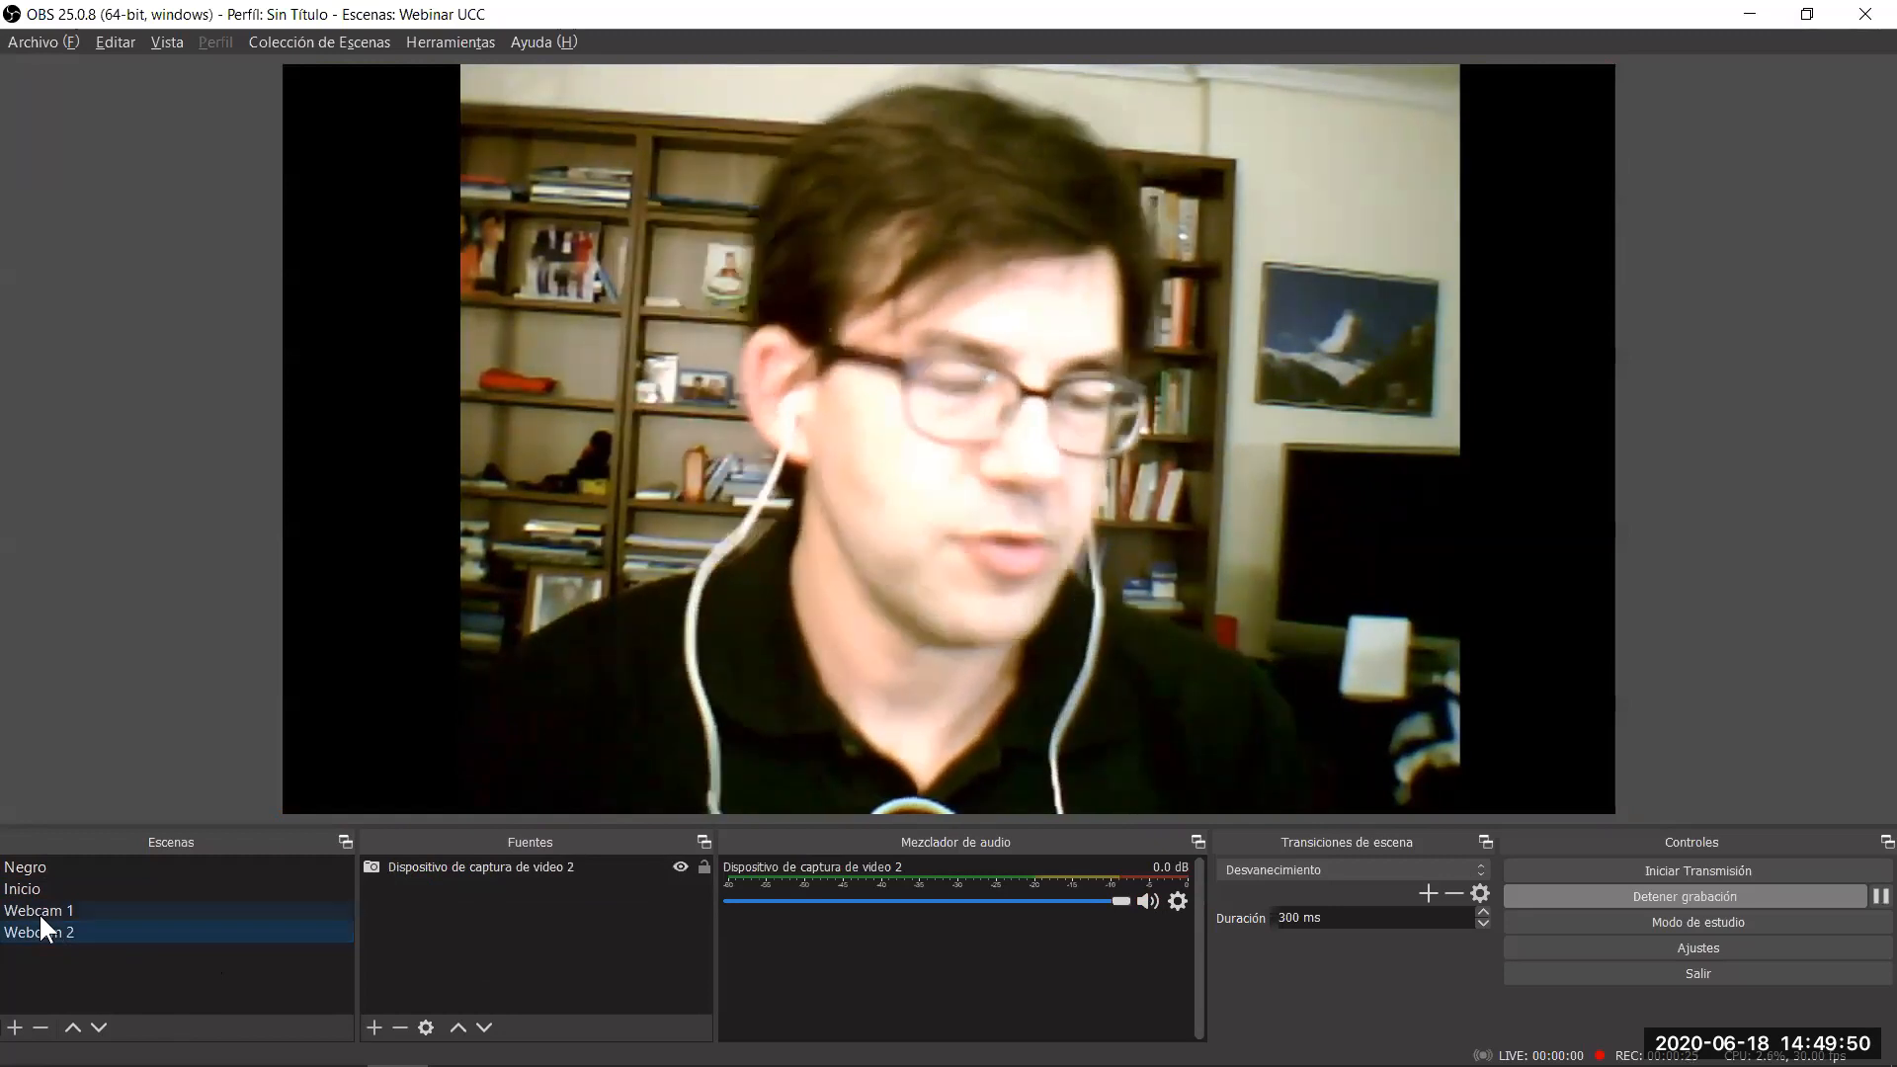
pyautogui.click(41, 913)
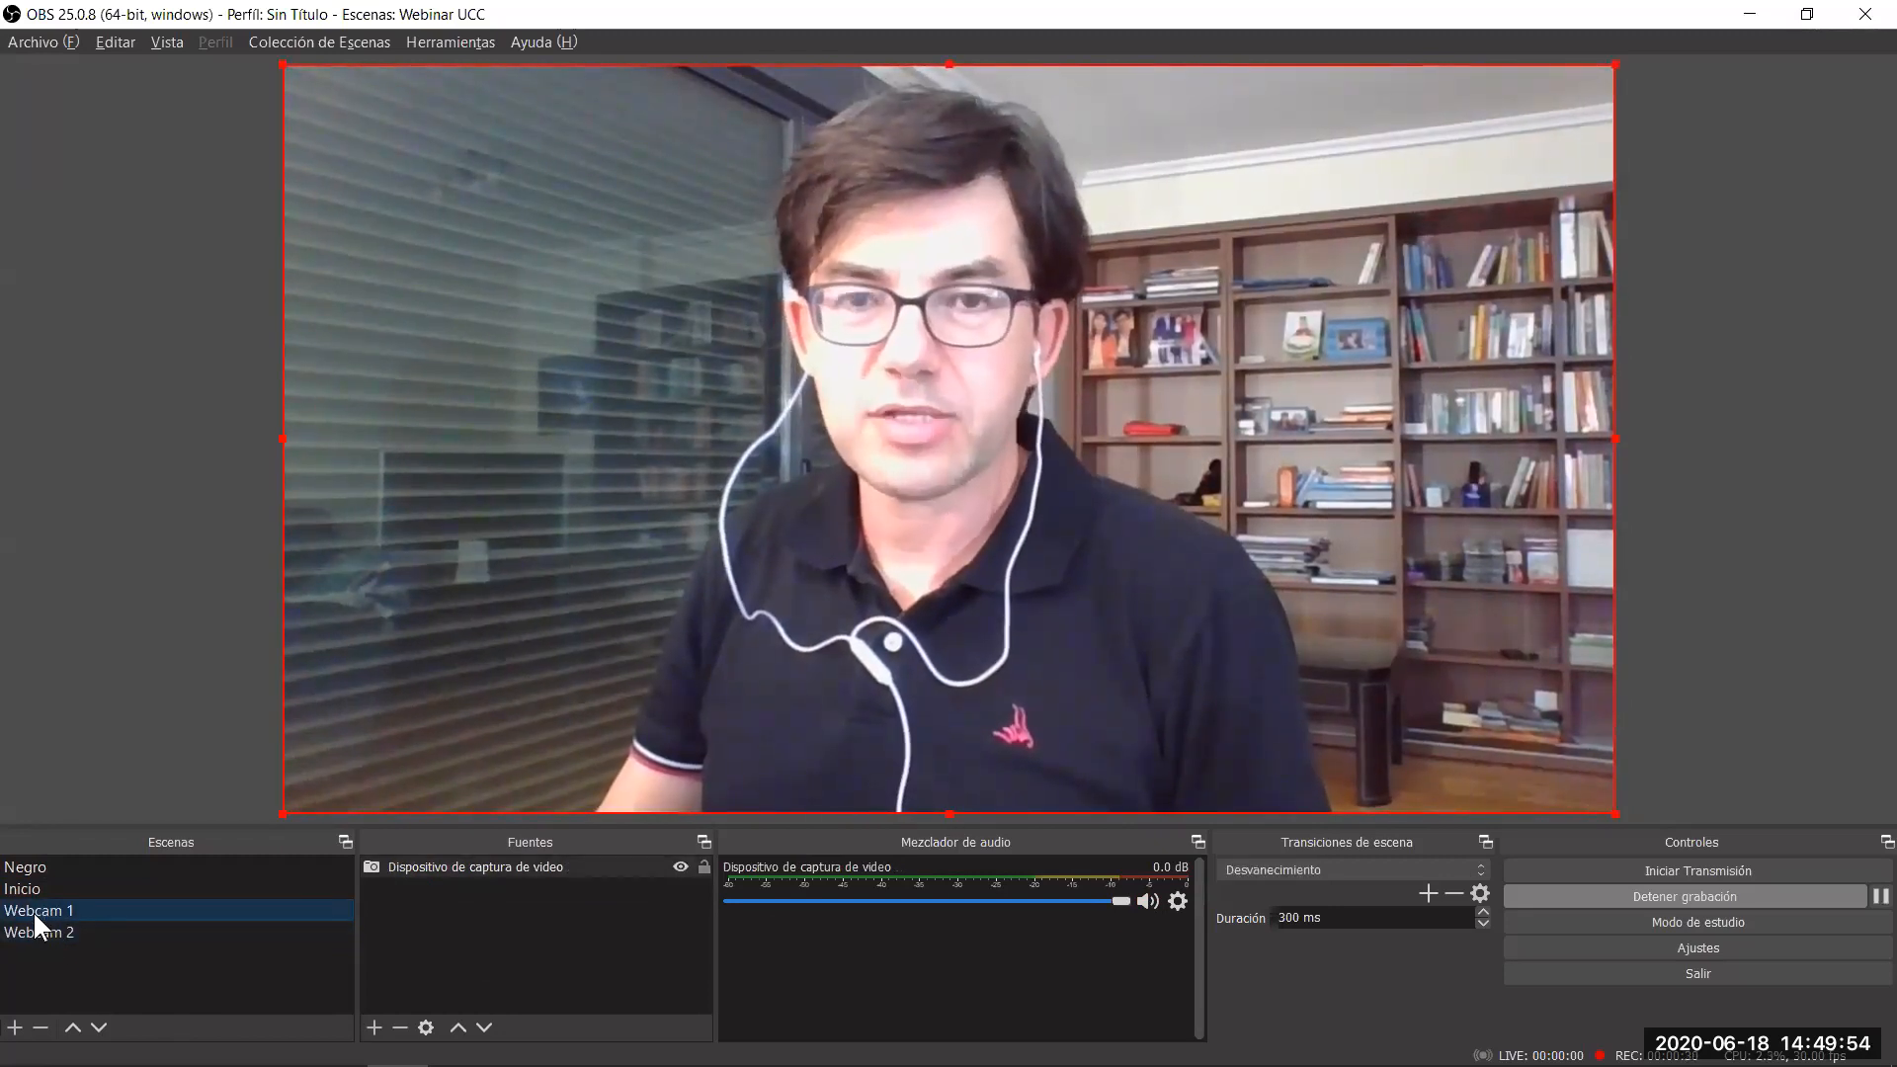
pyautogui.click(36, 933)
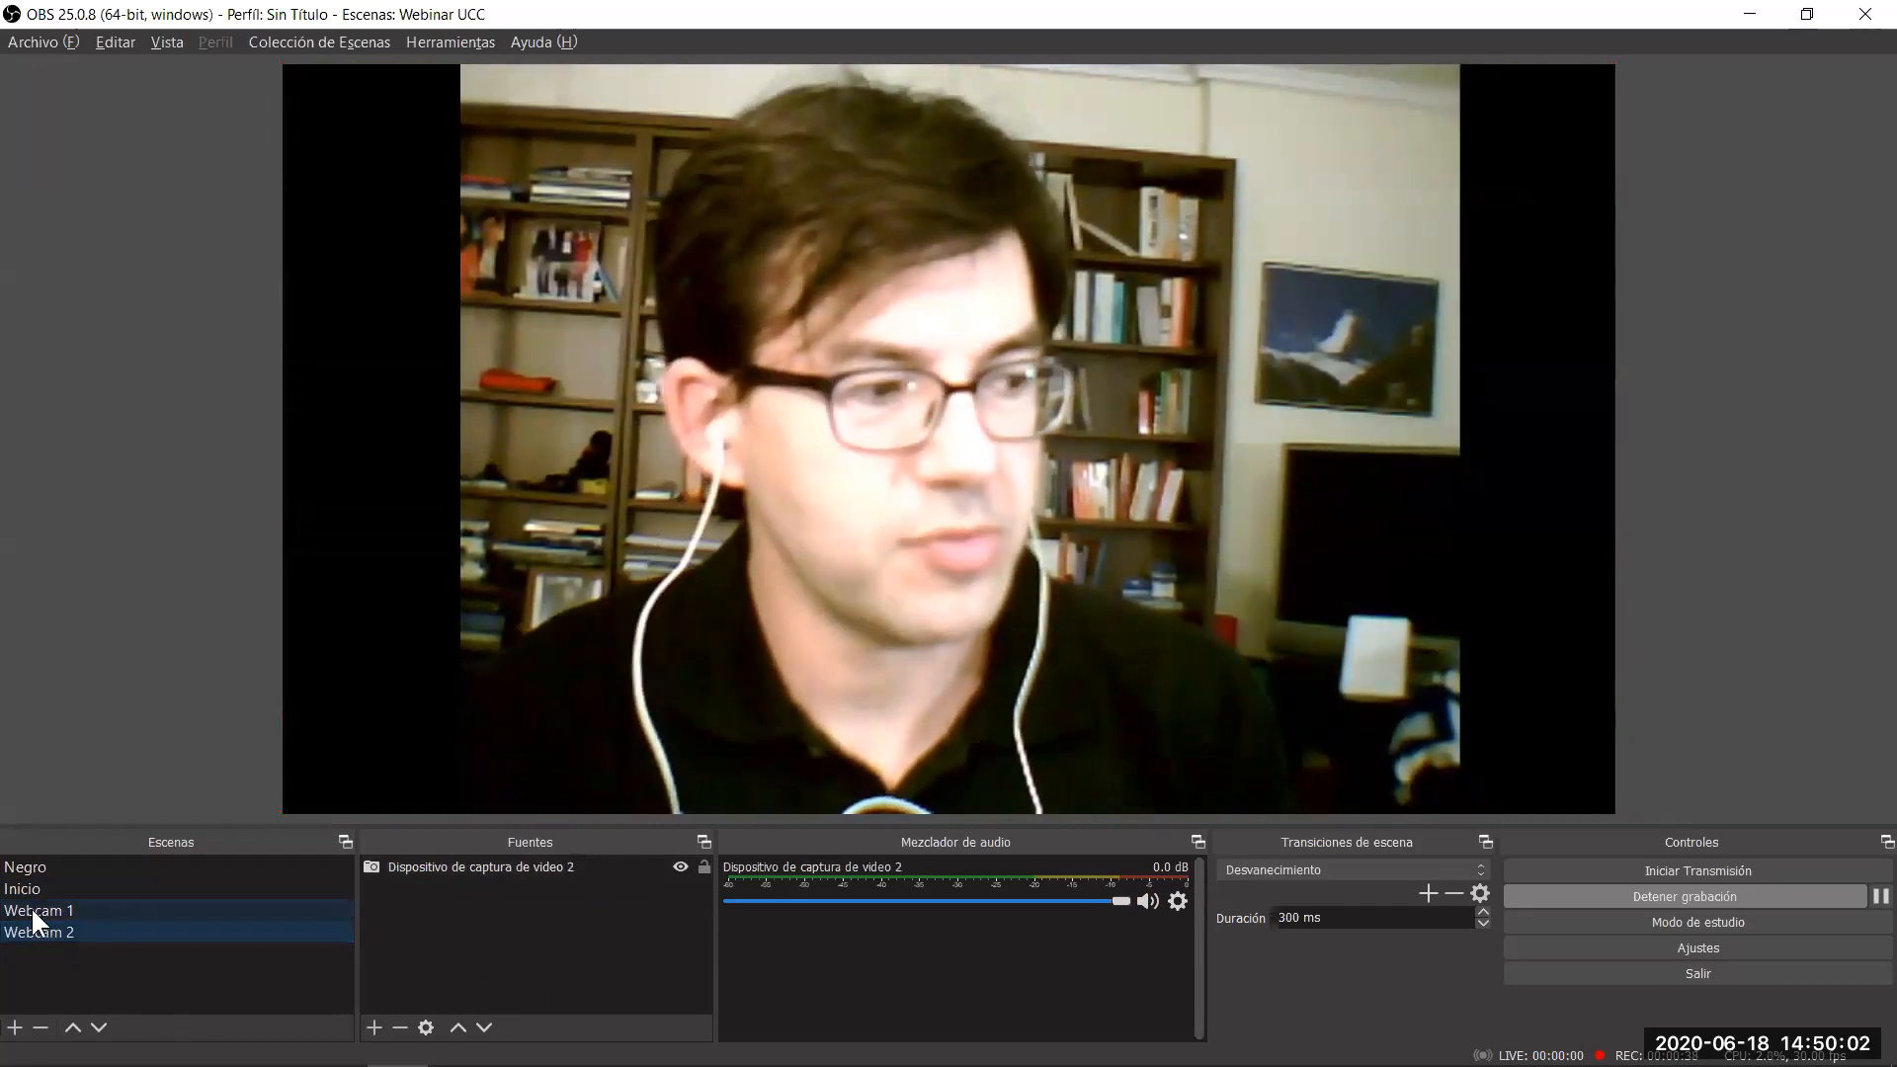
pyautogui.click(32, 906)
pyautogui.click(34, 932)
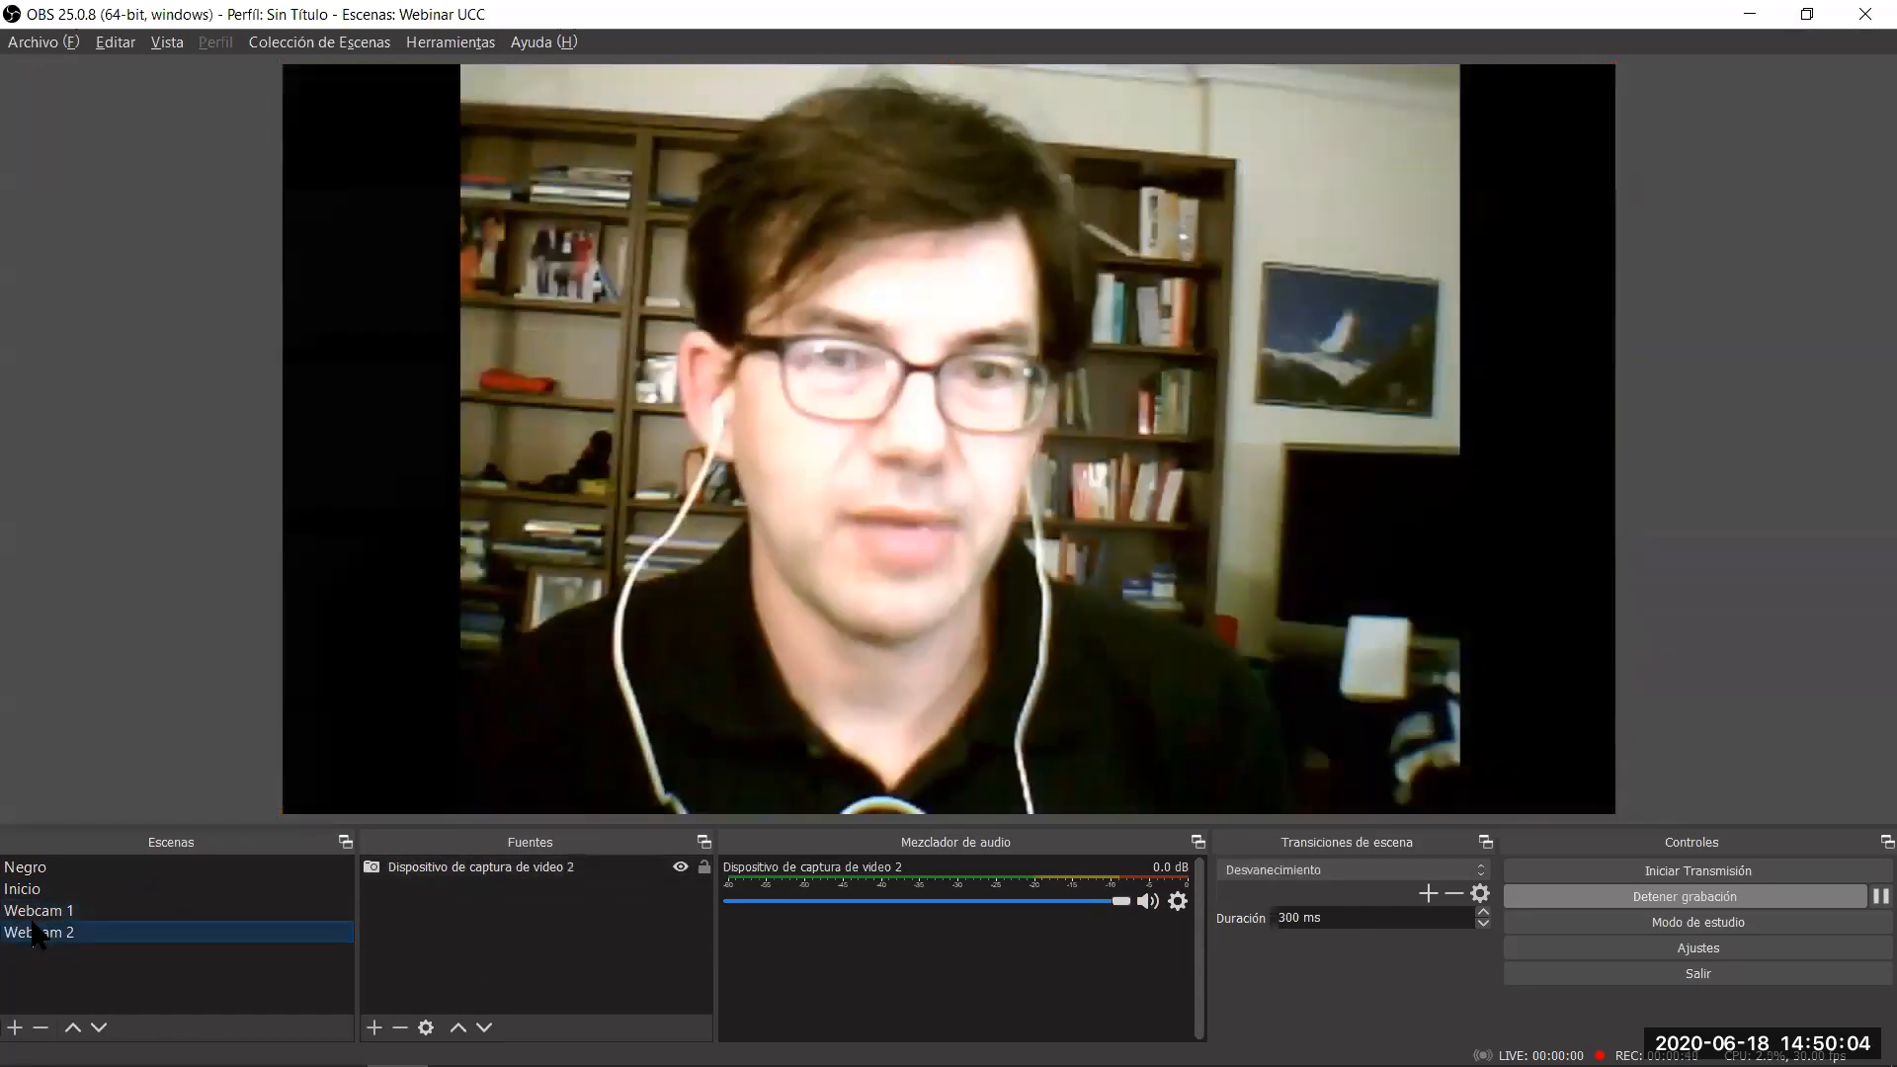
pyautogui.click(34, 910)
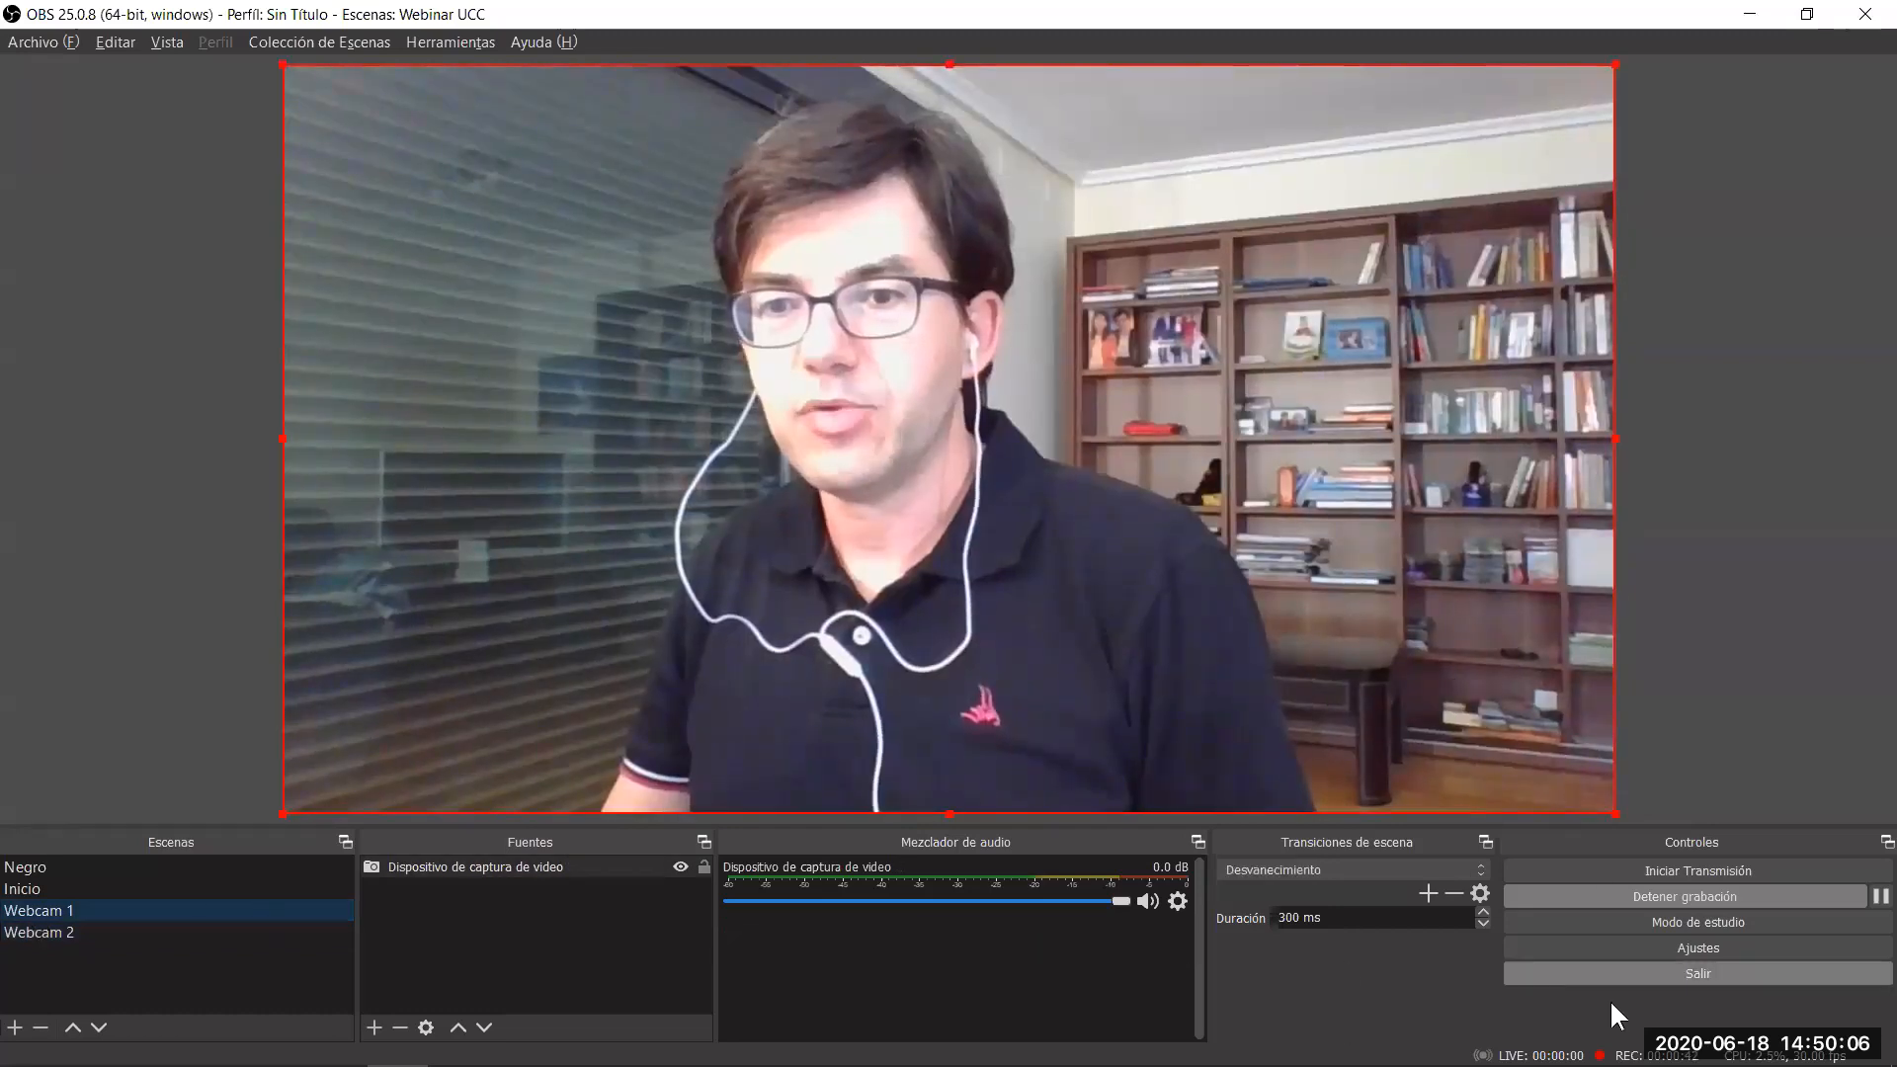
pyautogui.click(1686, 893)
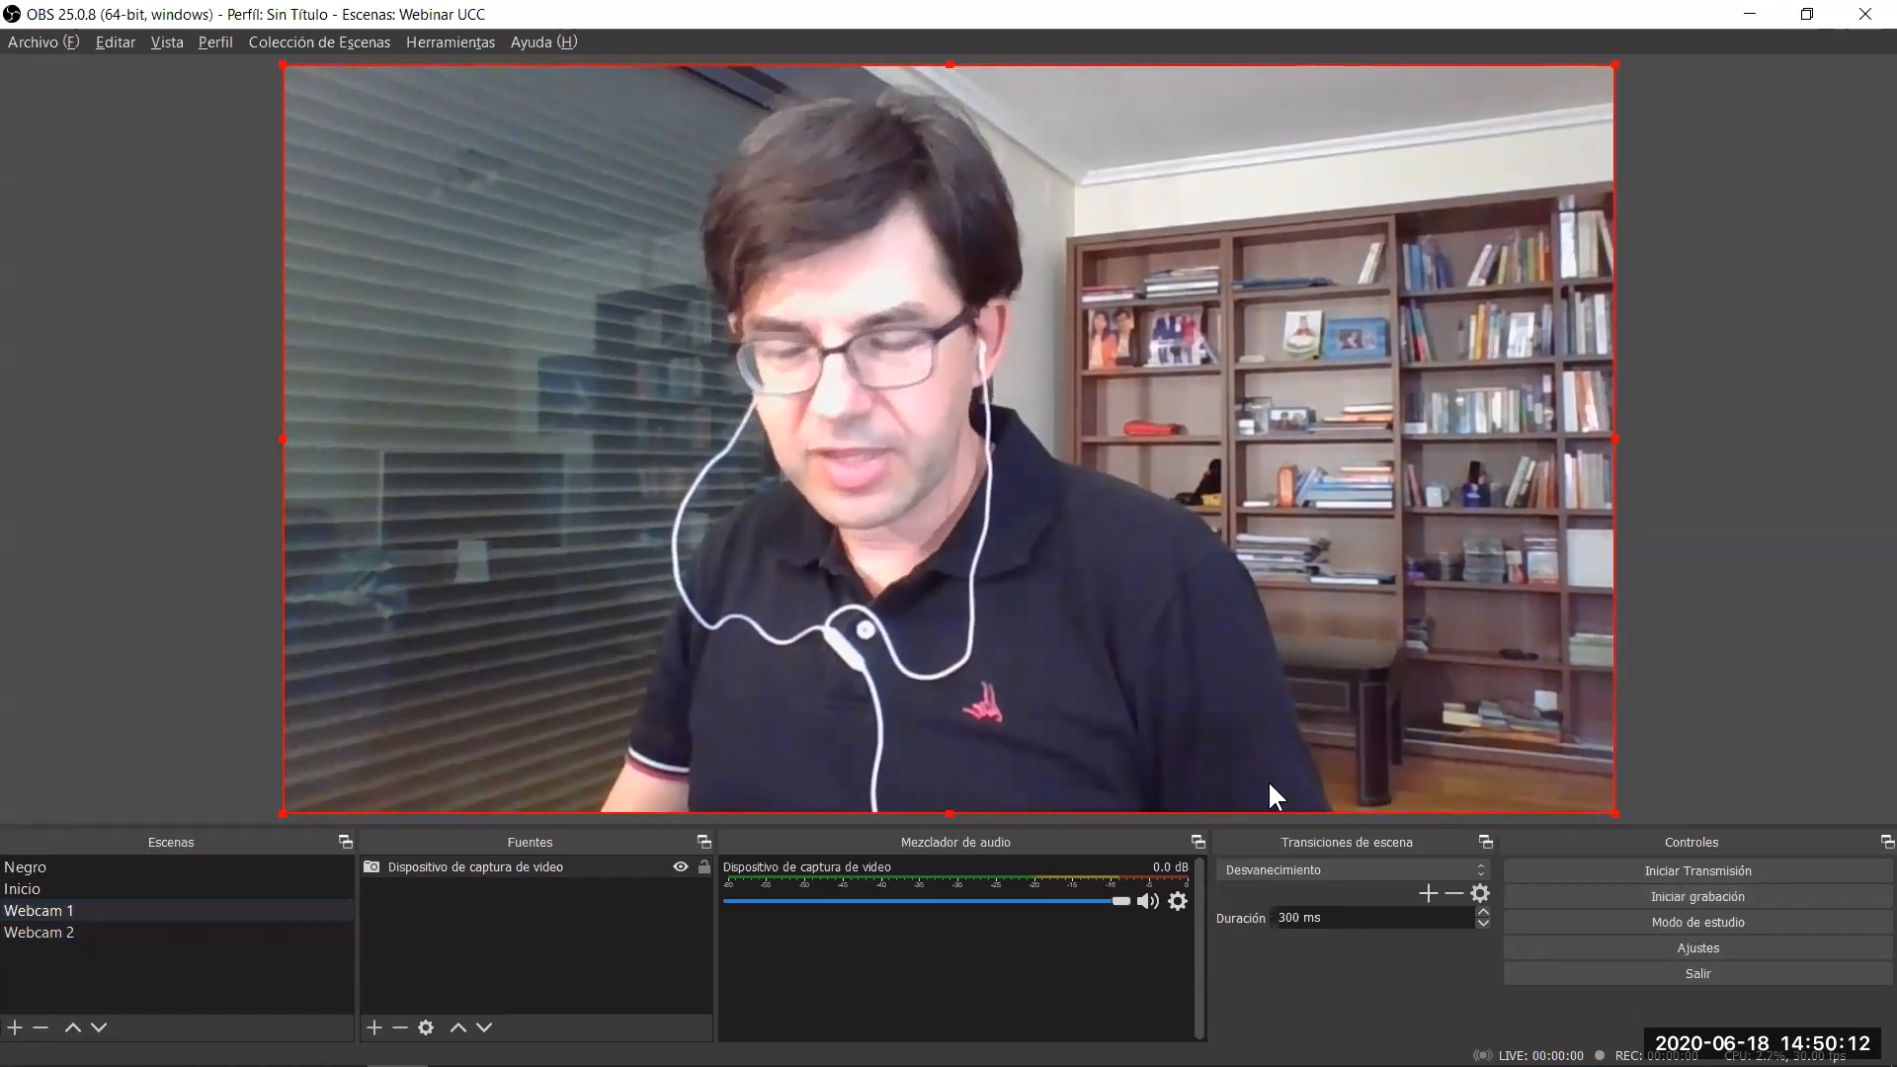
pyautogui.press('super+e')
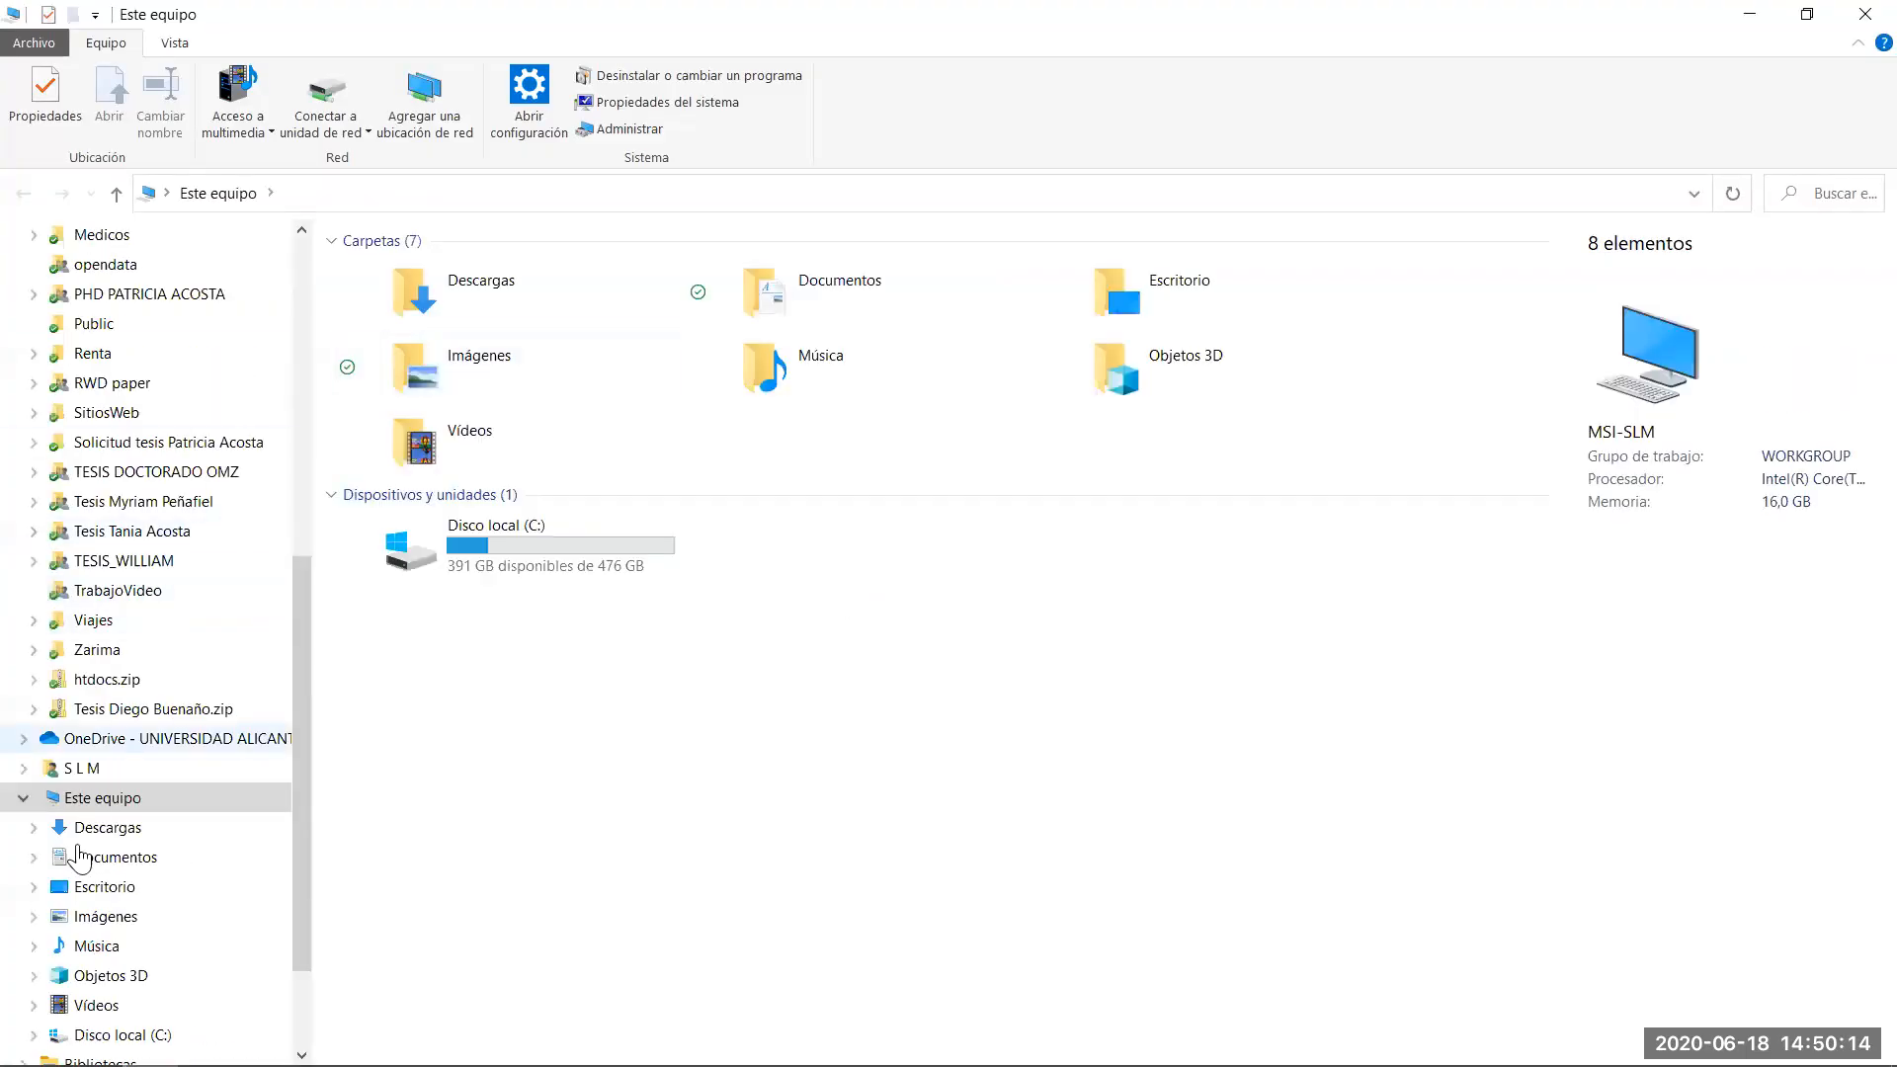
pyautogui.click(89, 1007)
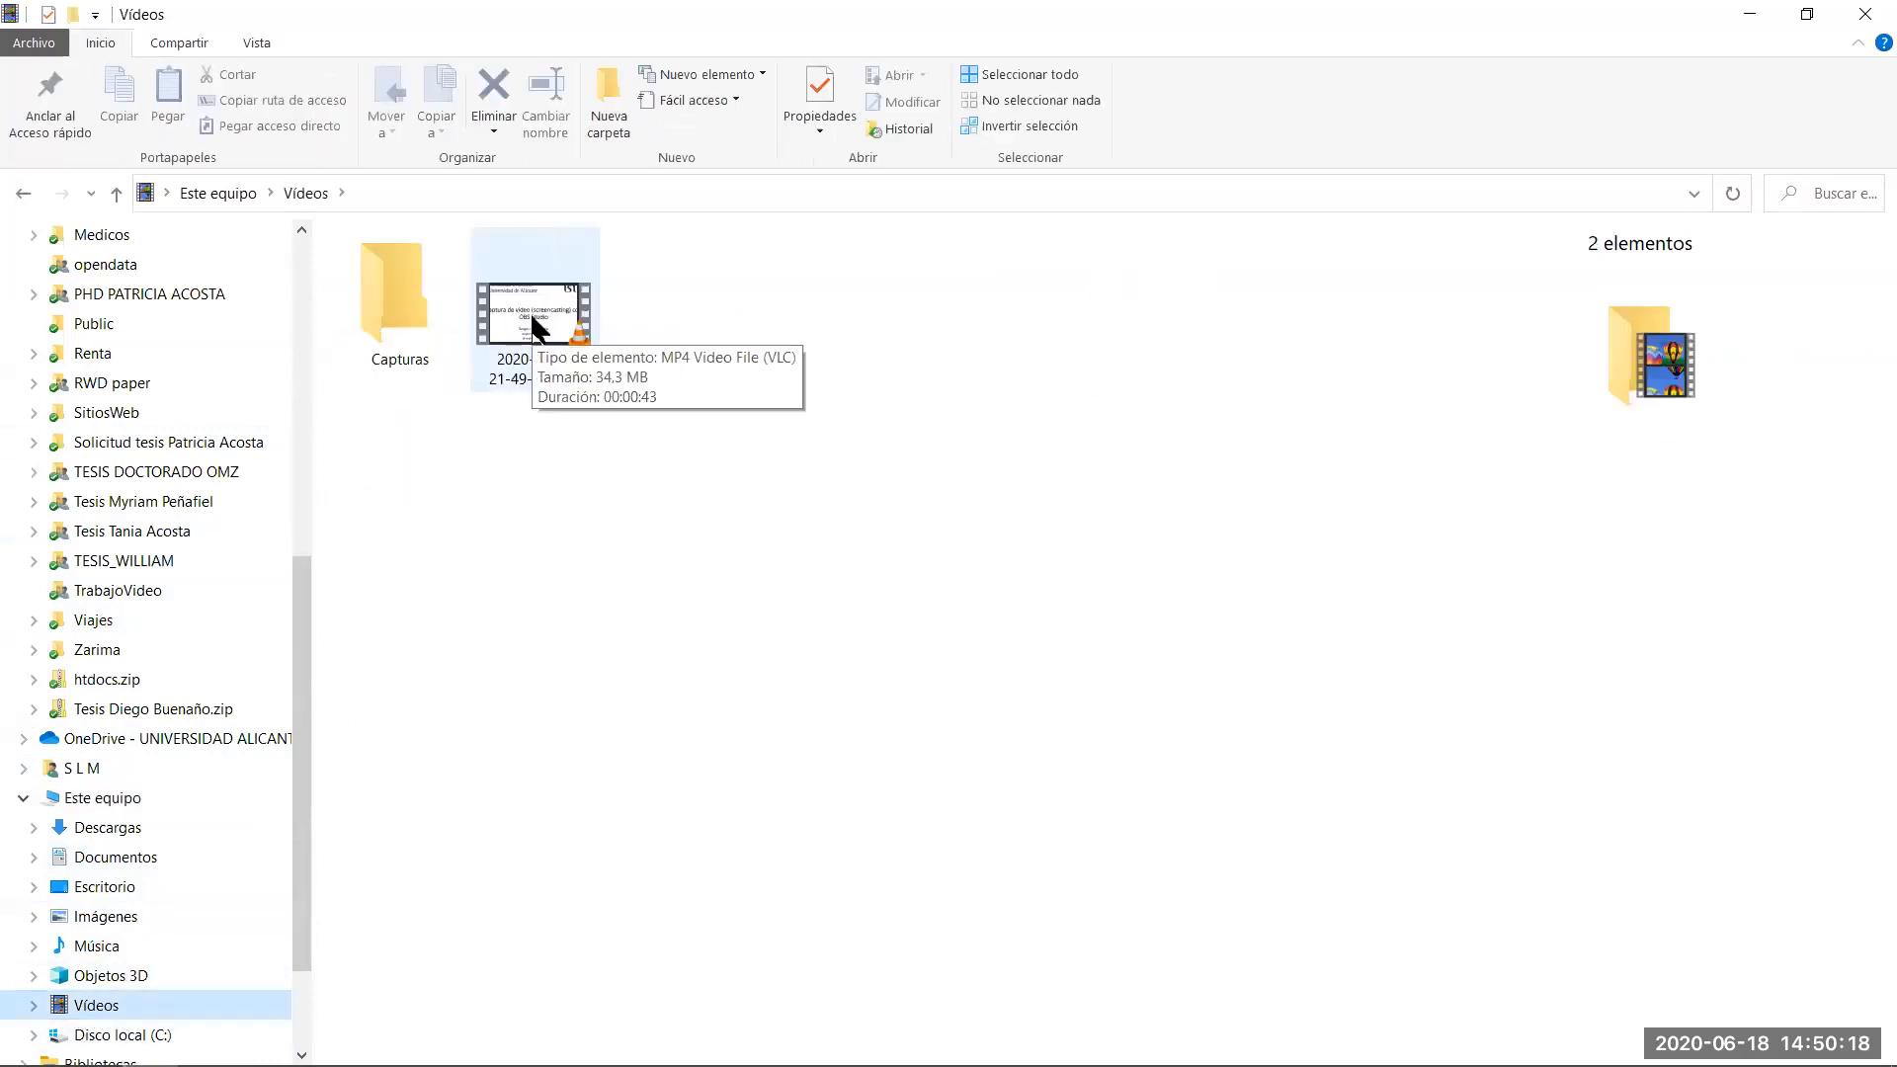
pyautogui.click(535, 319)
pyautogui.doubleClick(536, 322)
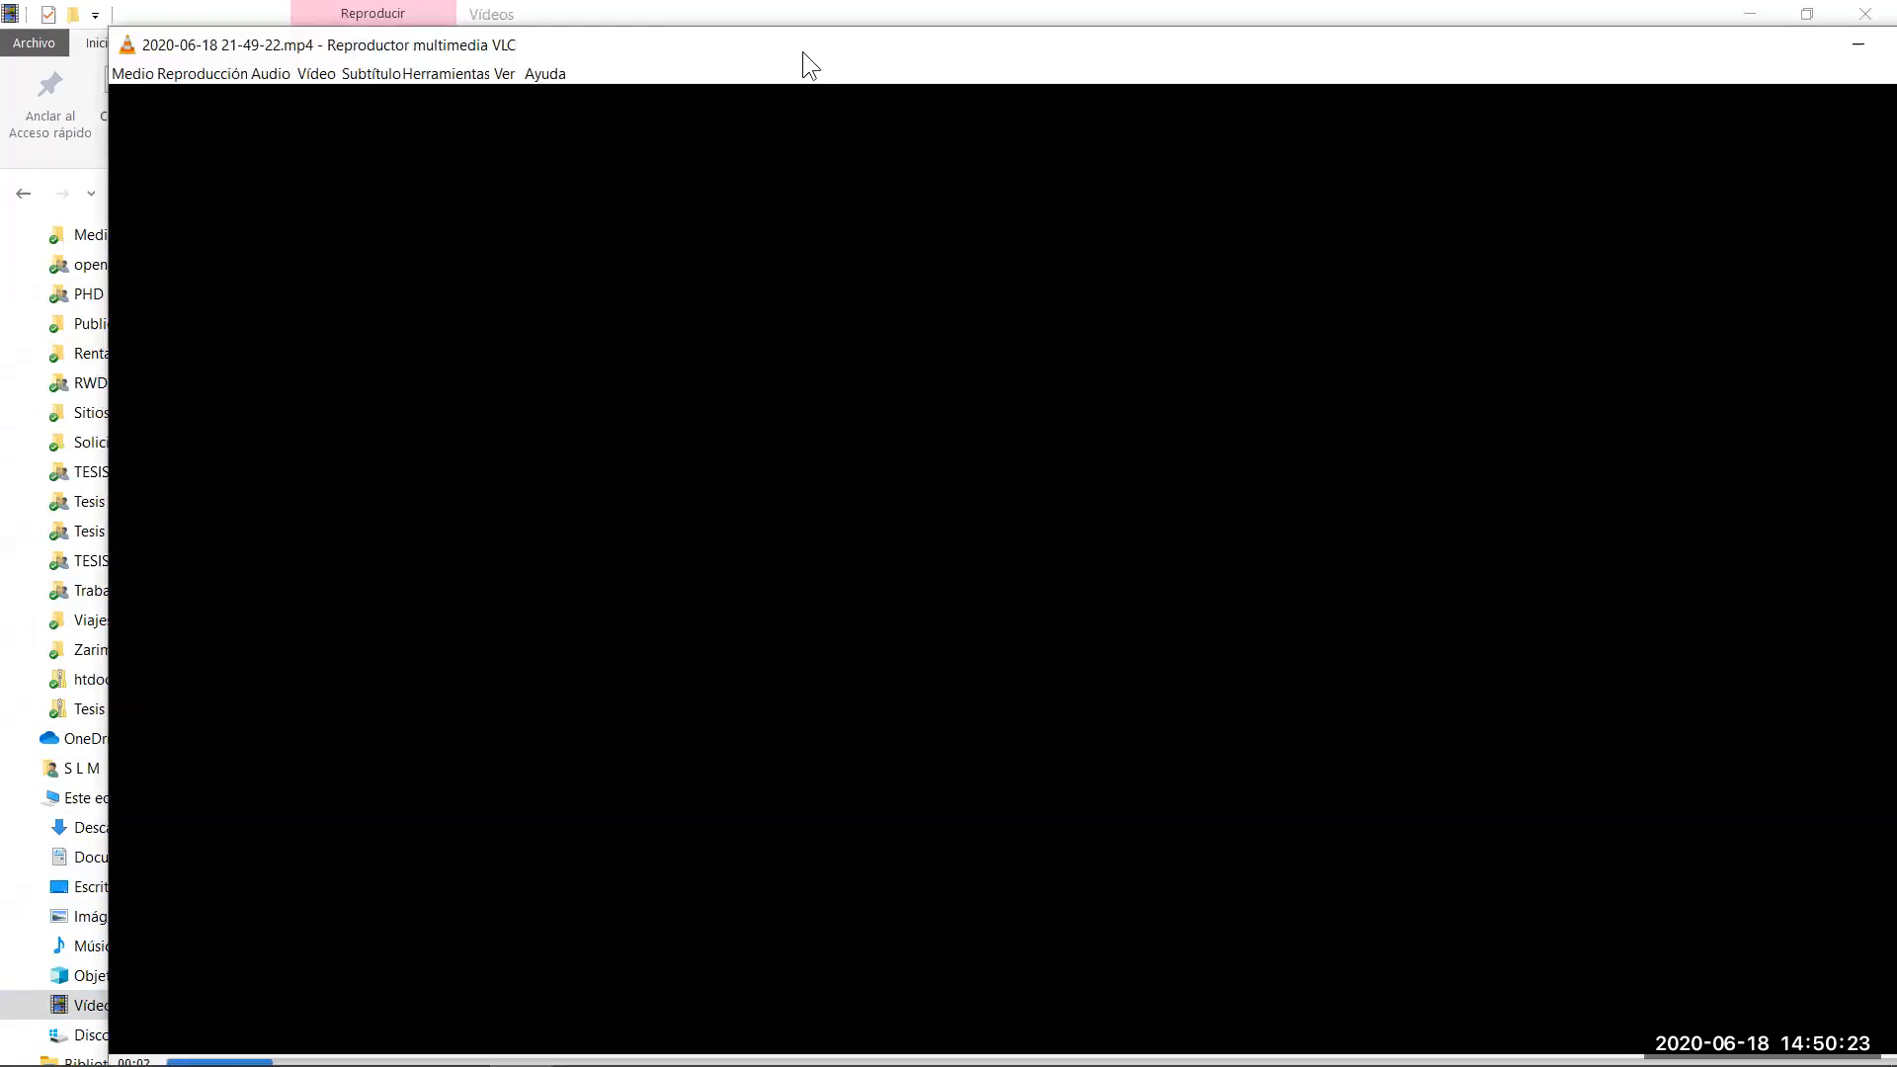
pyautogui.doubleClick(802, 51)
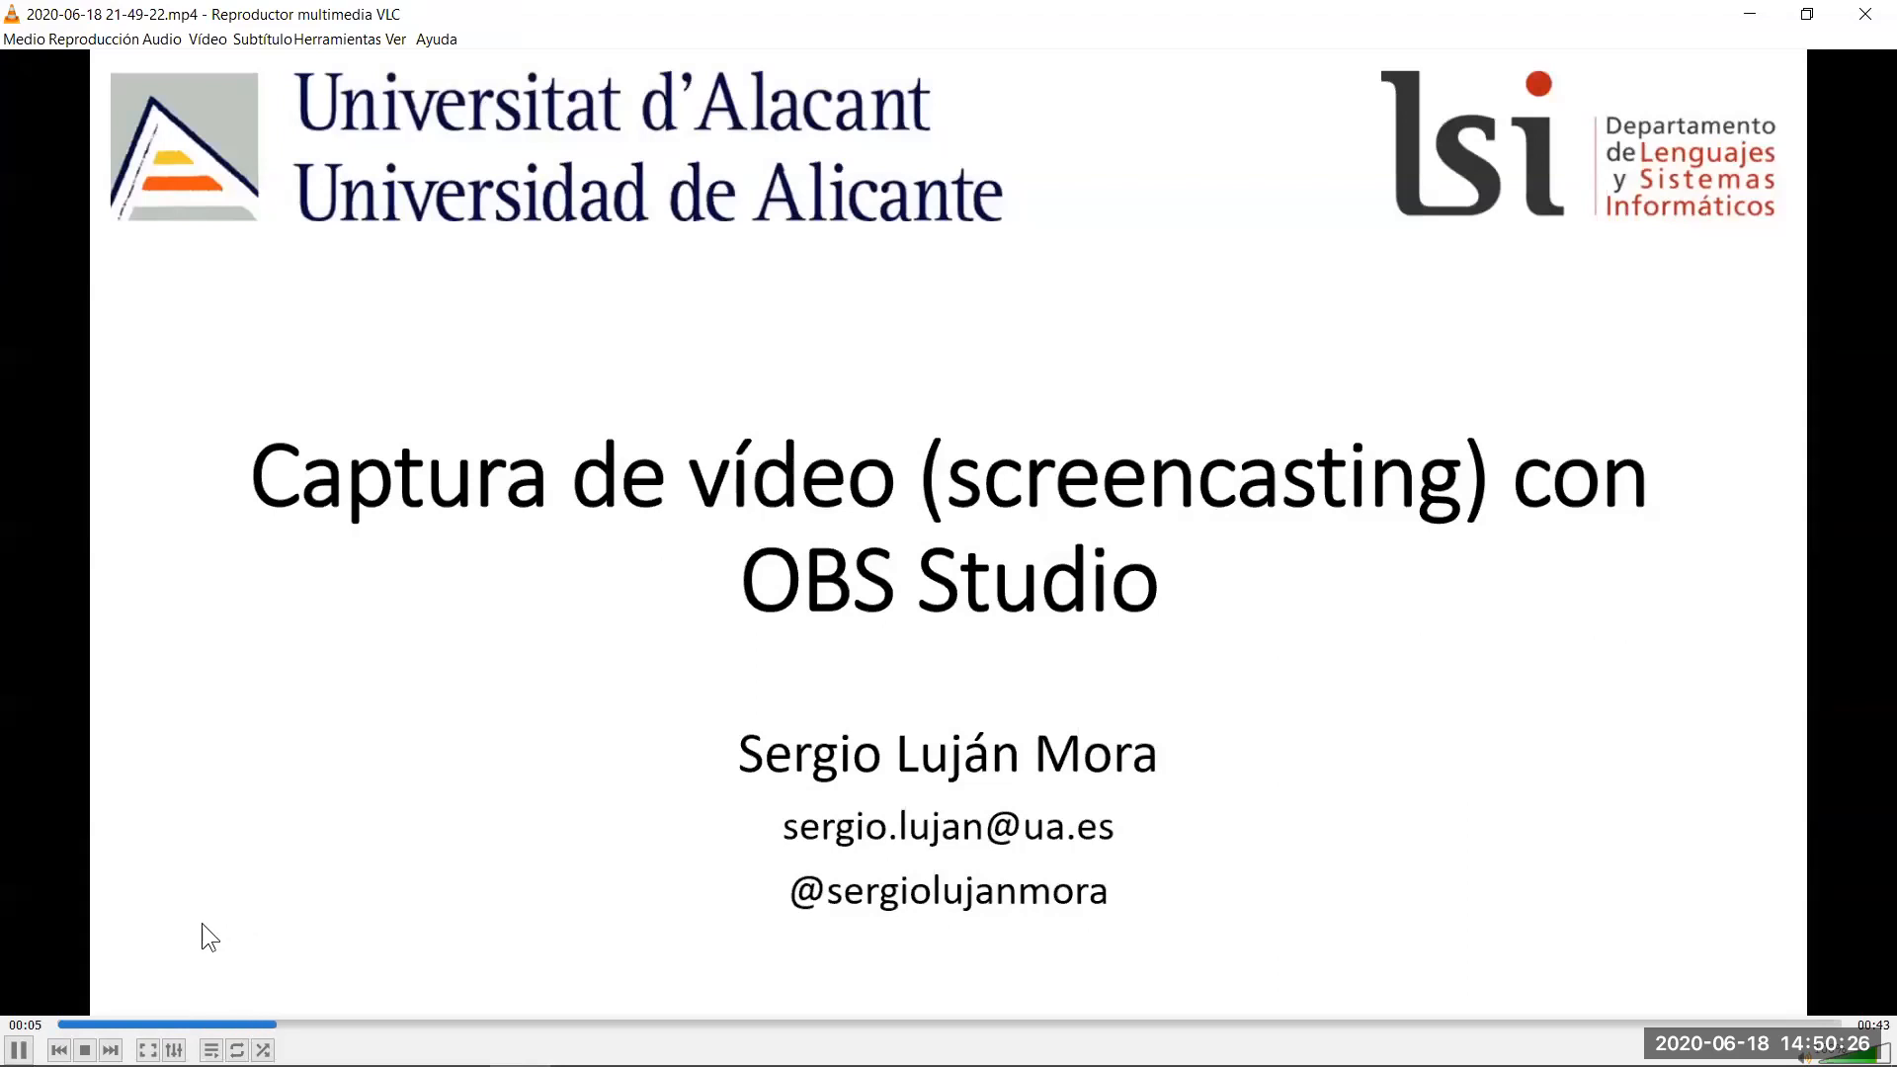
pyautogui.doubleClick(234, 732)
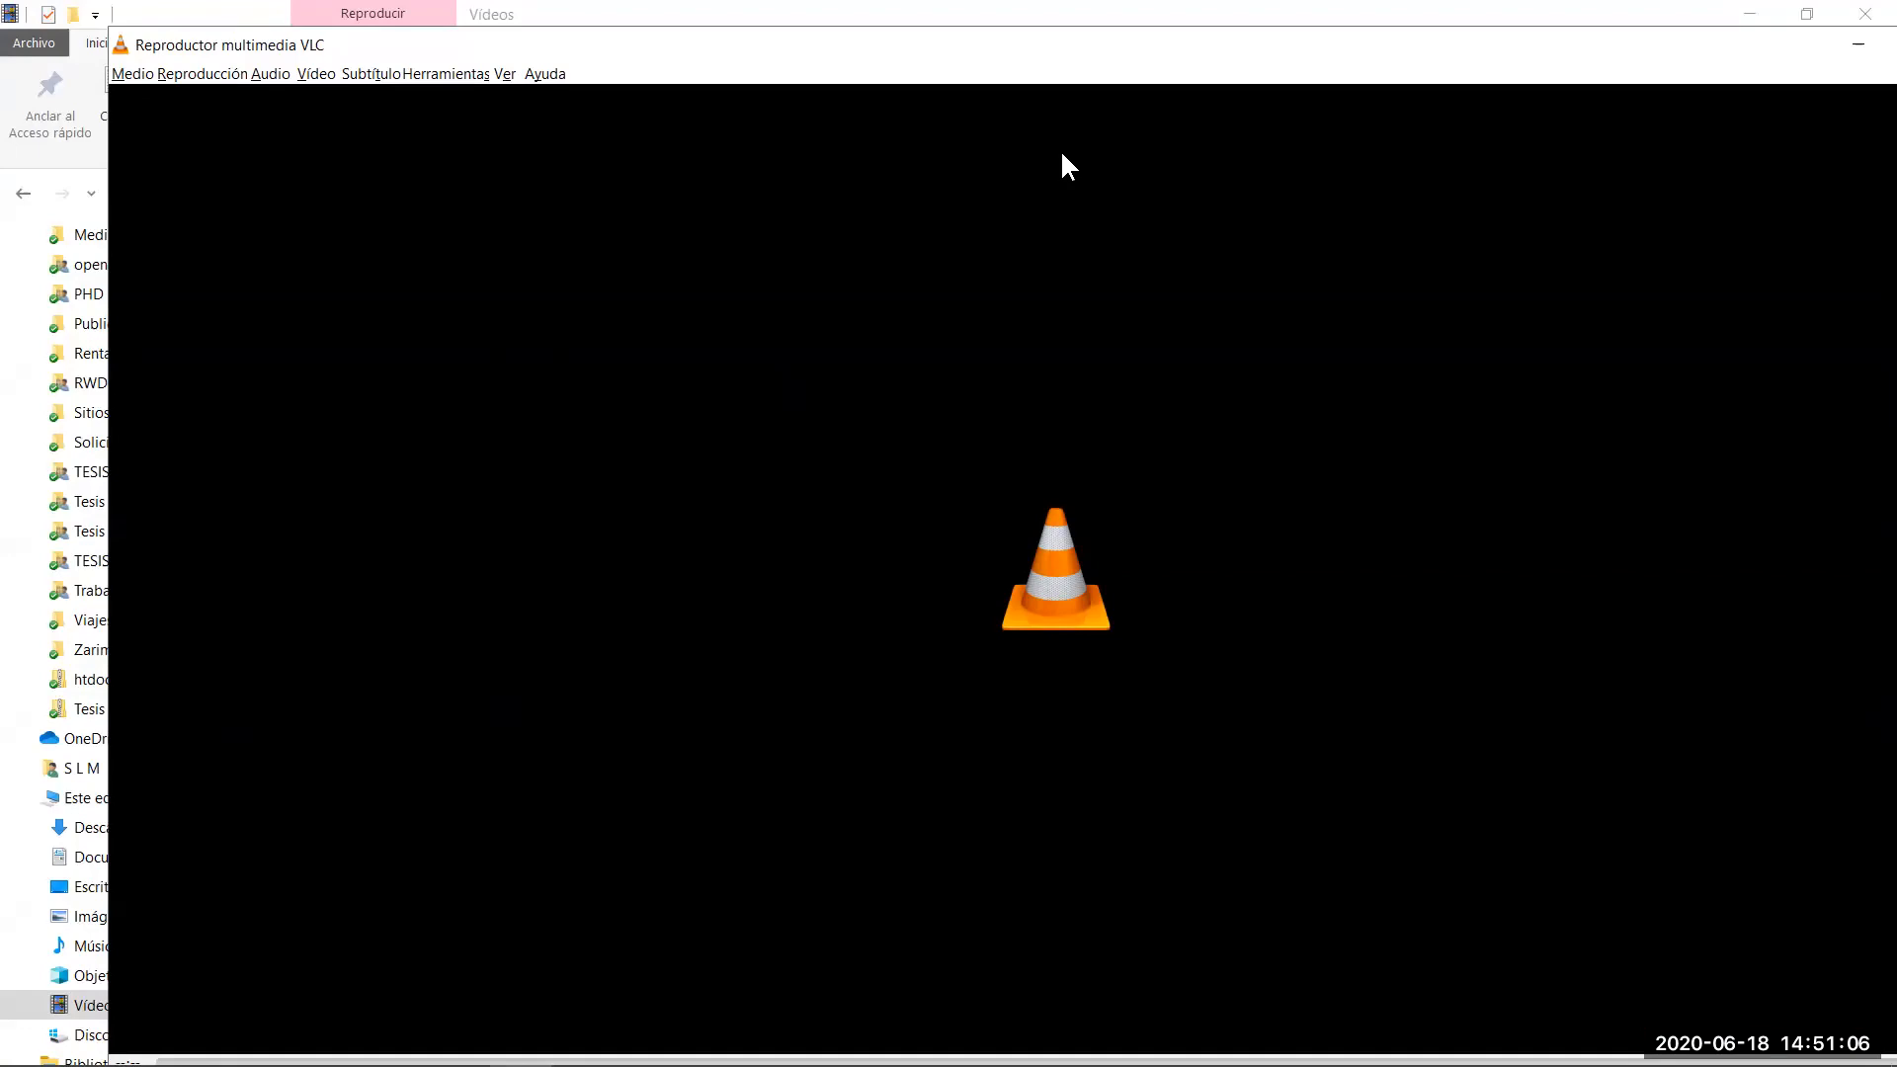
# Return to OBS and alternate between the Webcam 2 and Webcam 1 scenes, ending on Webcam 2.
pyautogui.hotkey('alt', 'Tab')
pyautogui.hotkey('alt', 'Tab')
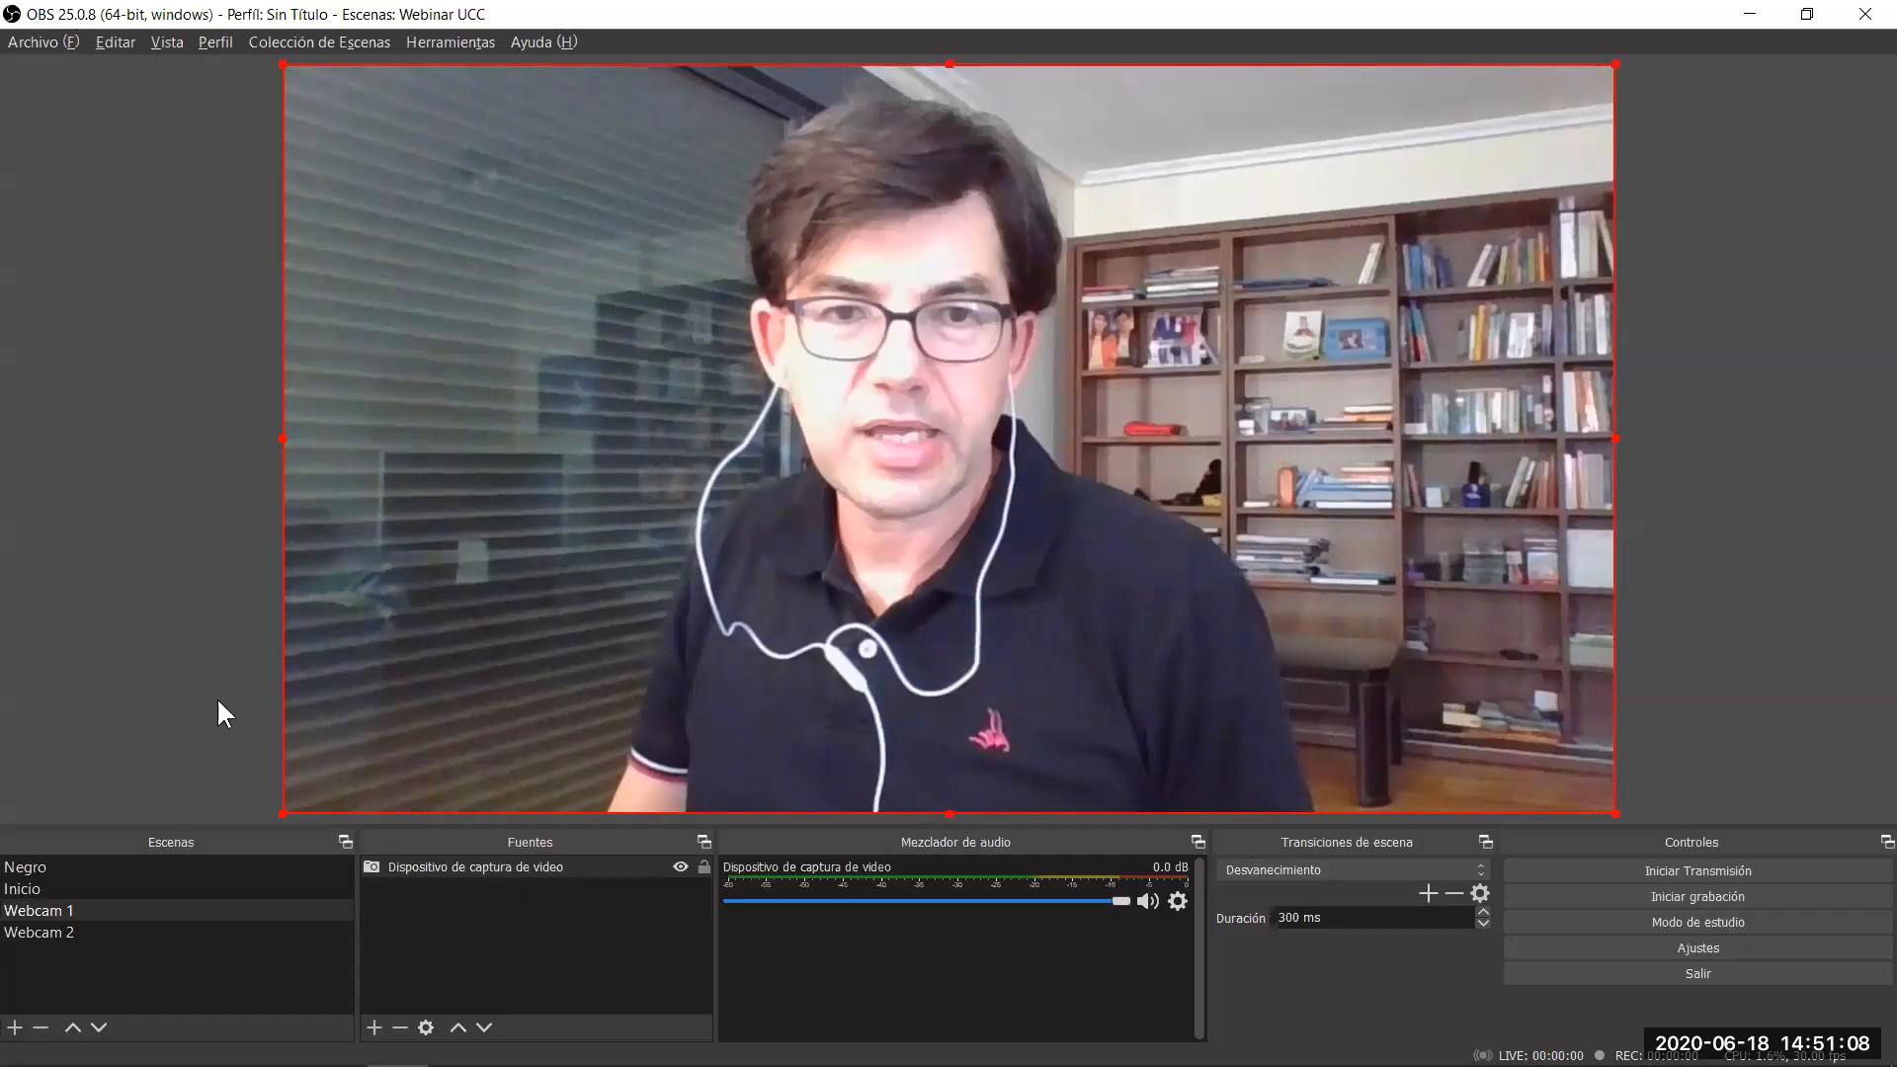
pyautogui.click(40, 928)
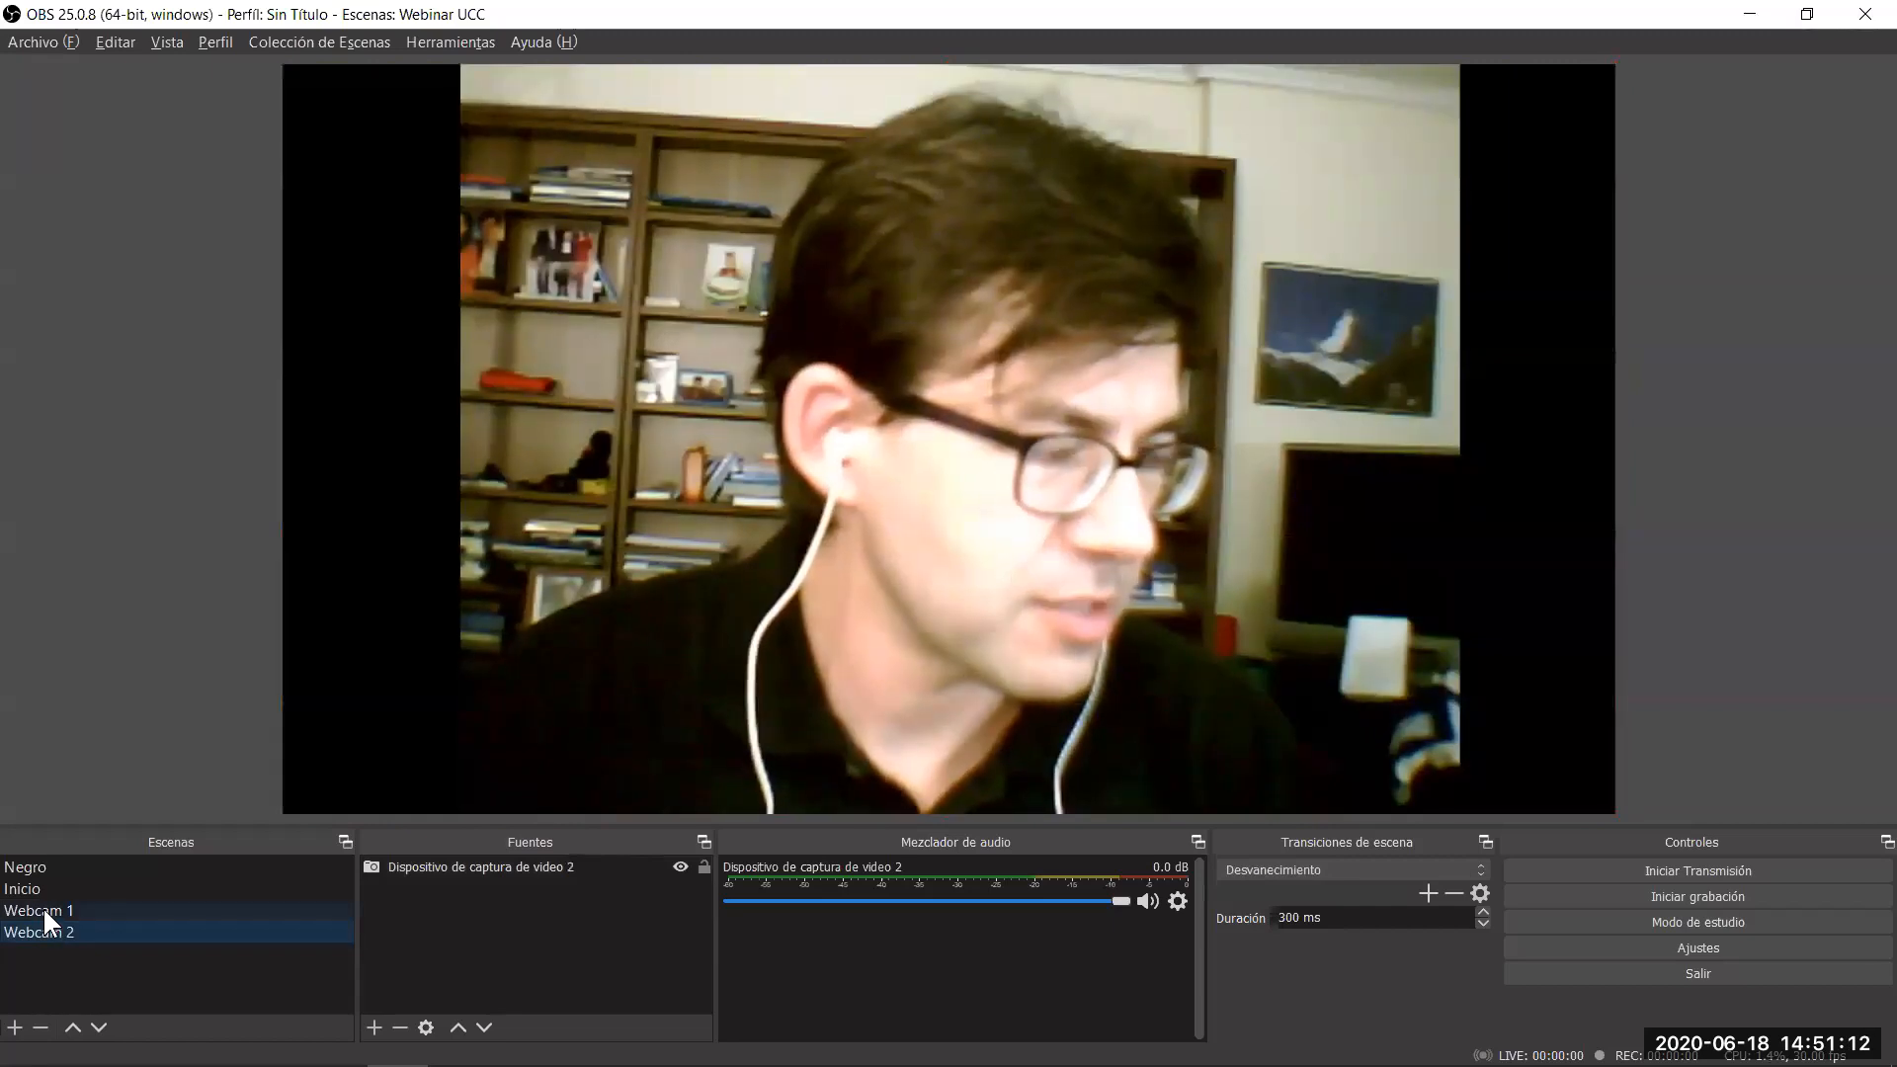
pyautogui.click(44, 910)
pyautogui.click(39, 928)
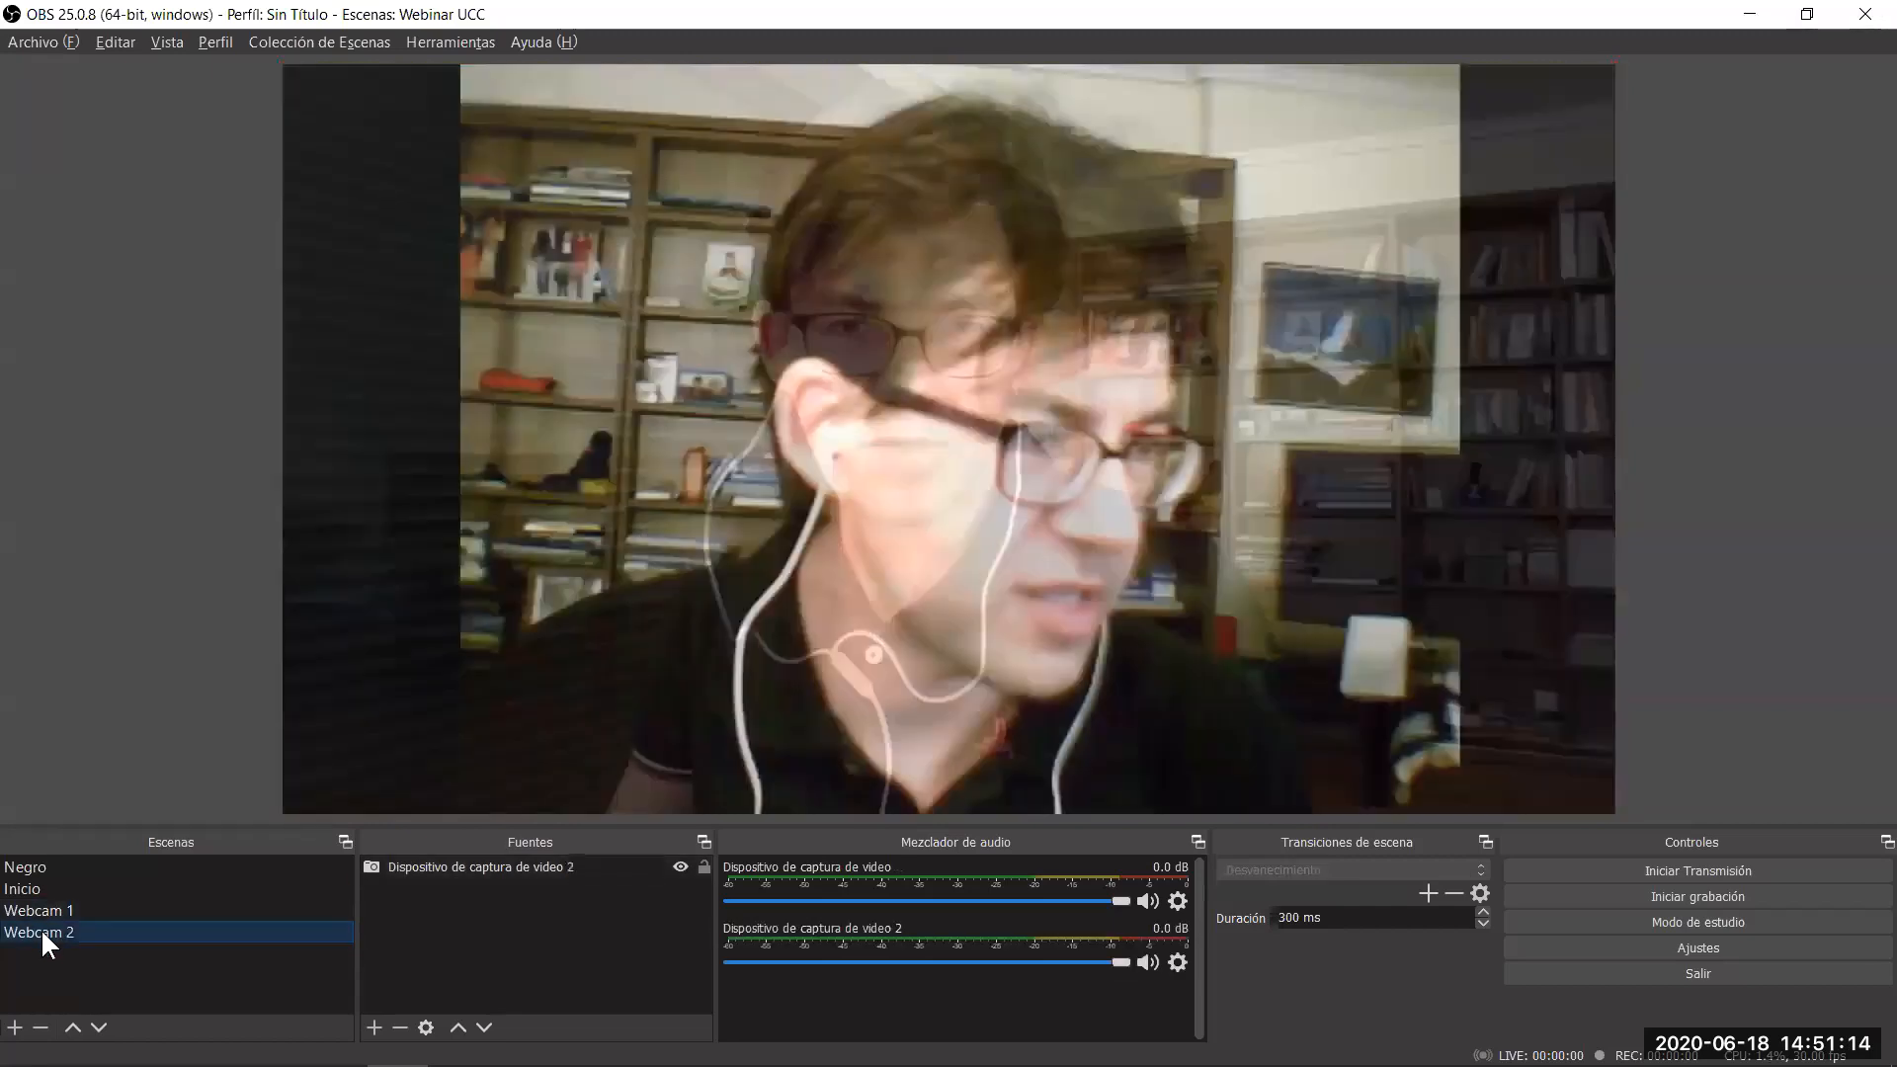
pyautogui.click(44, 905)
pyautogui.click(45, 933)
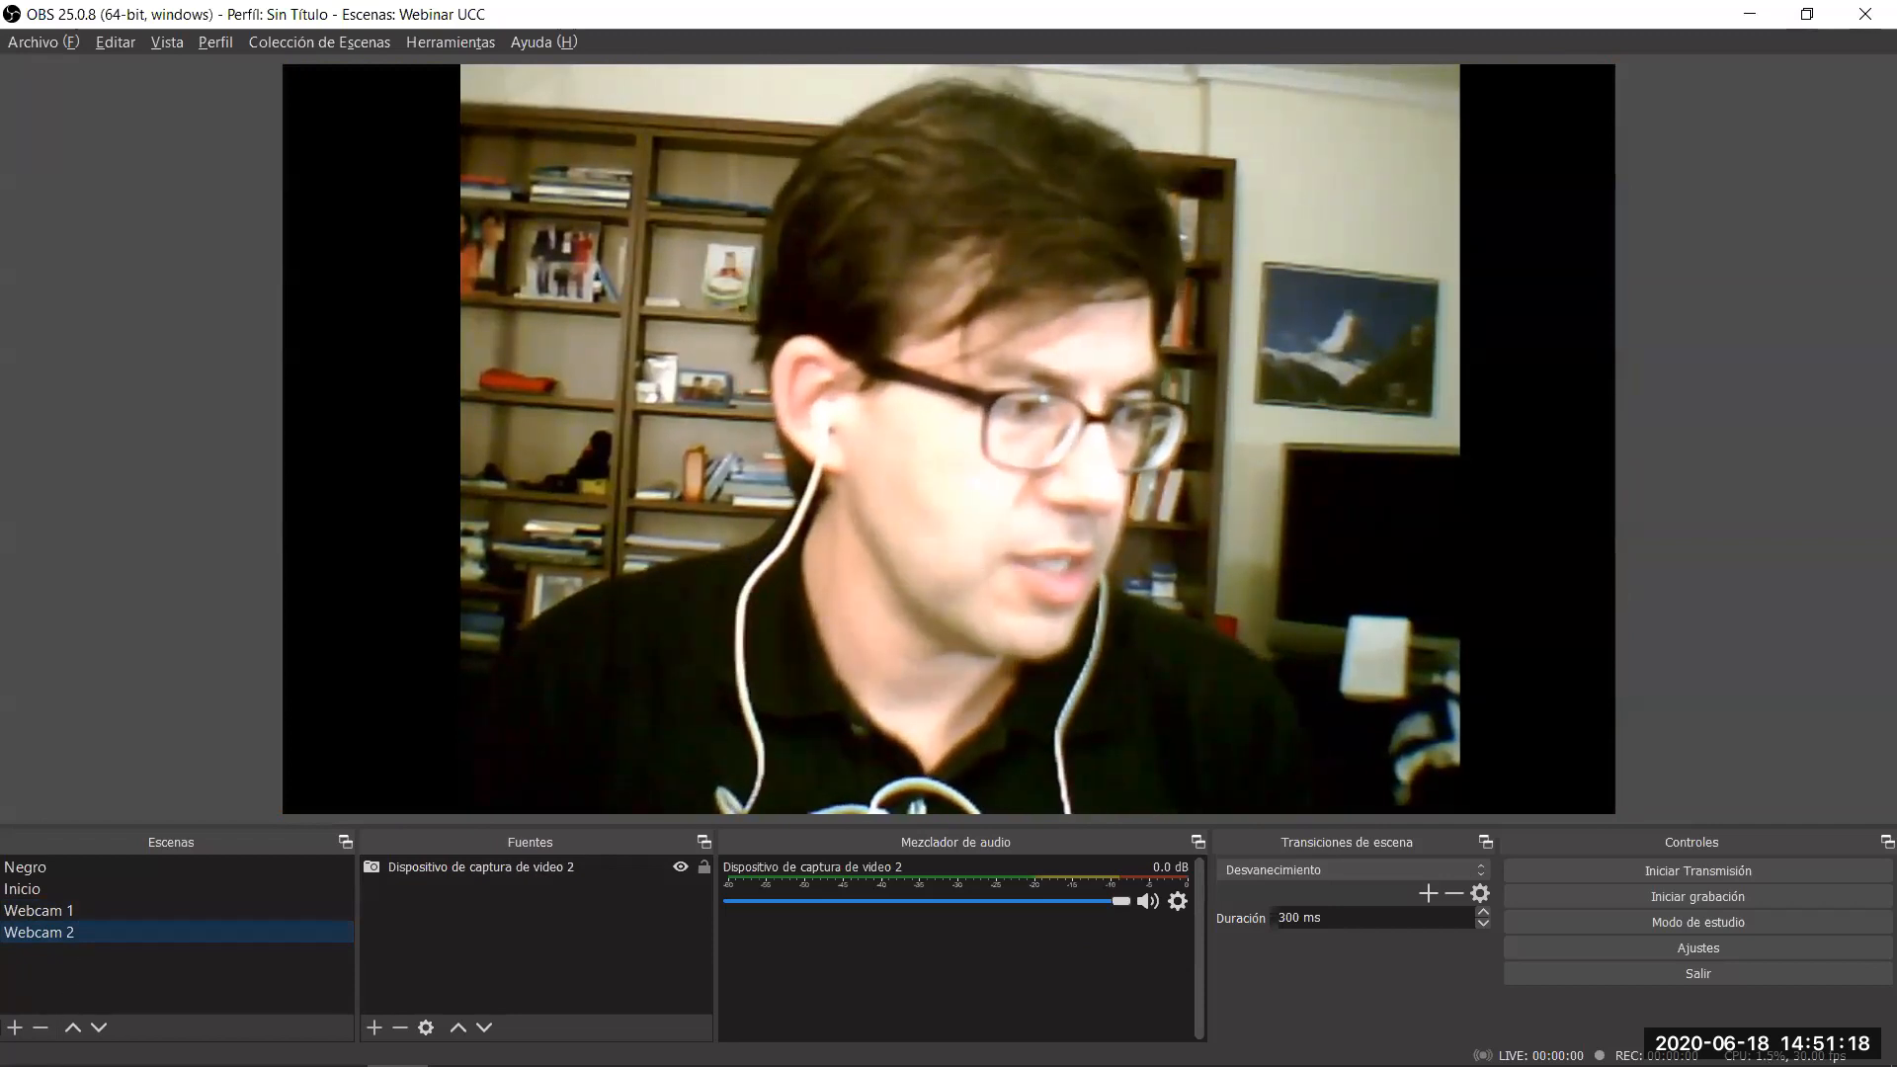
# Add a new scene named "Webcam 1-2" to the scene collection.
pyautogui.click(15, 1028)
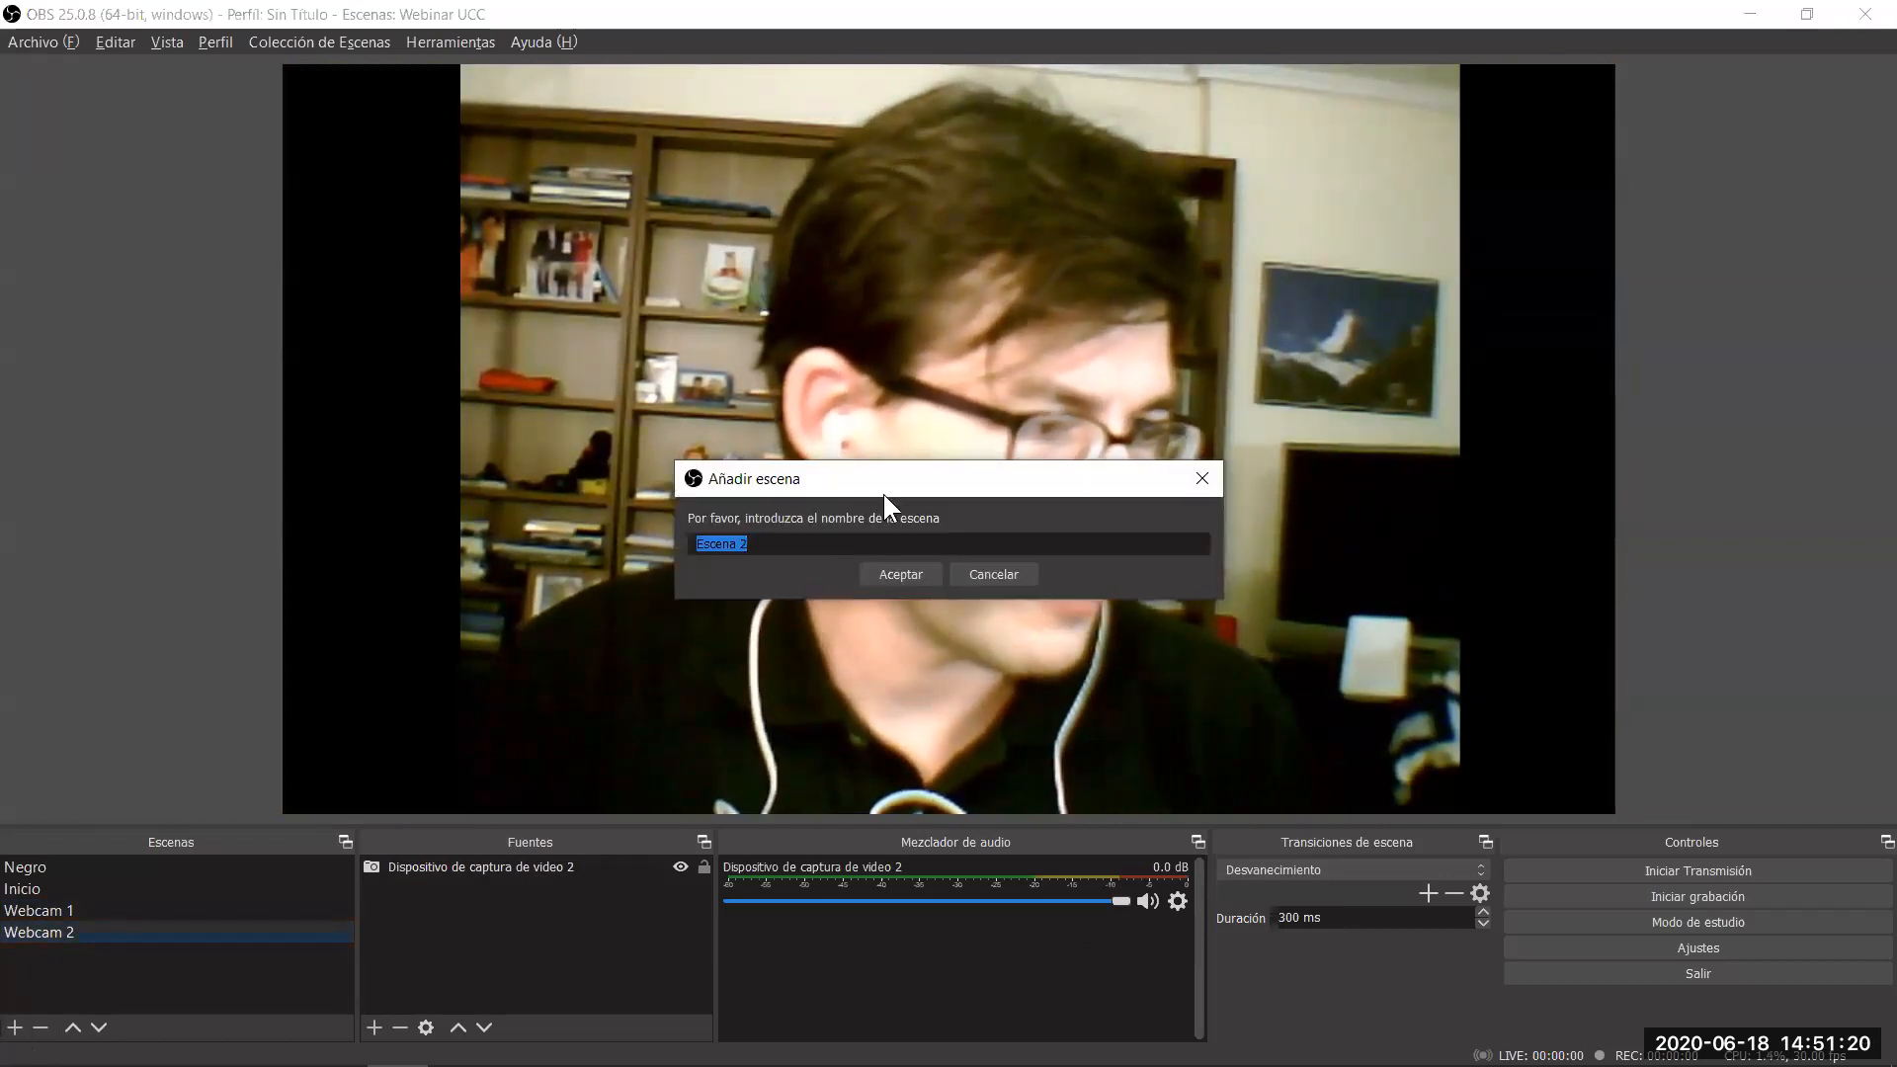
pyautogui.write('We')
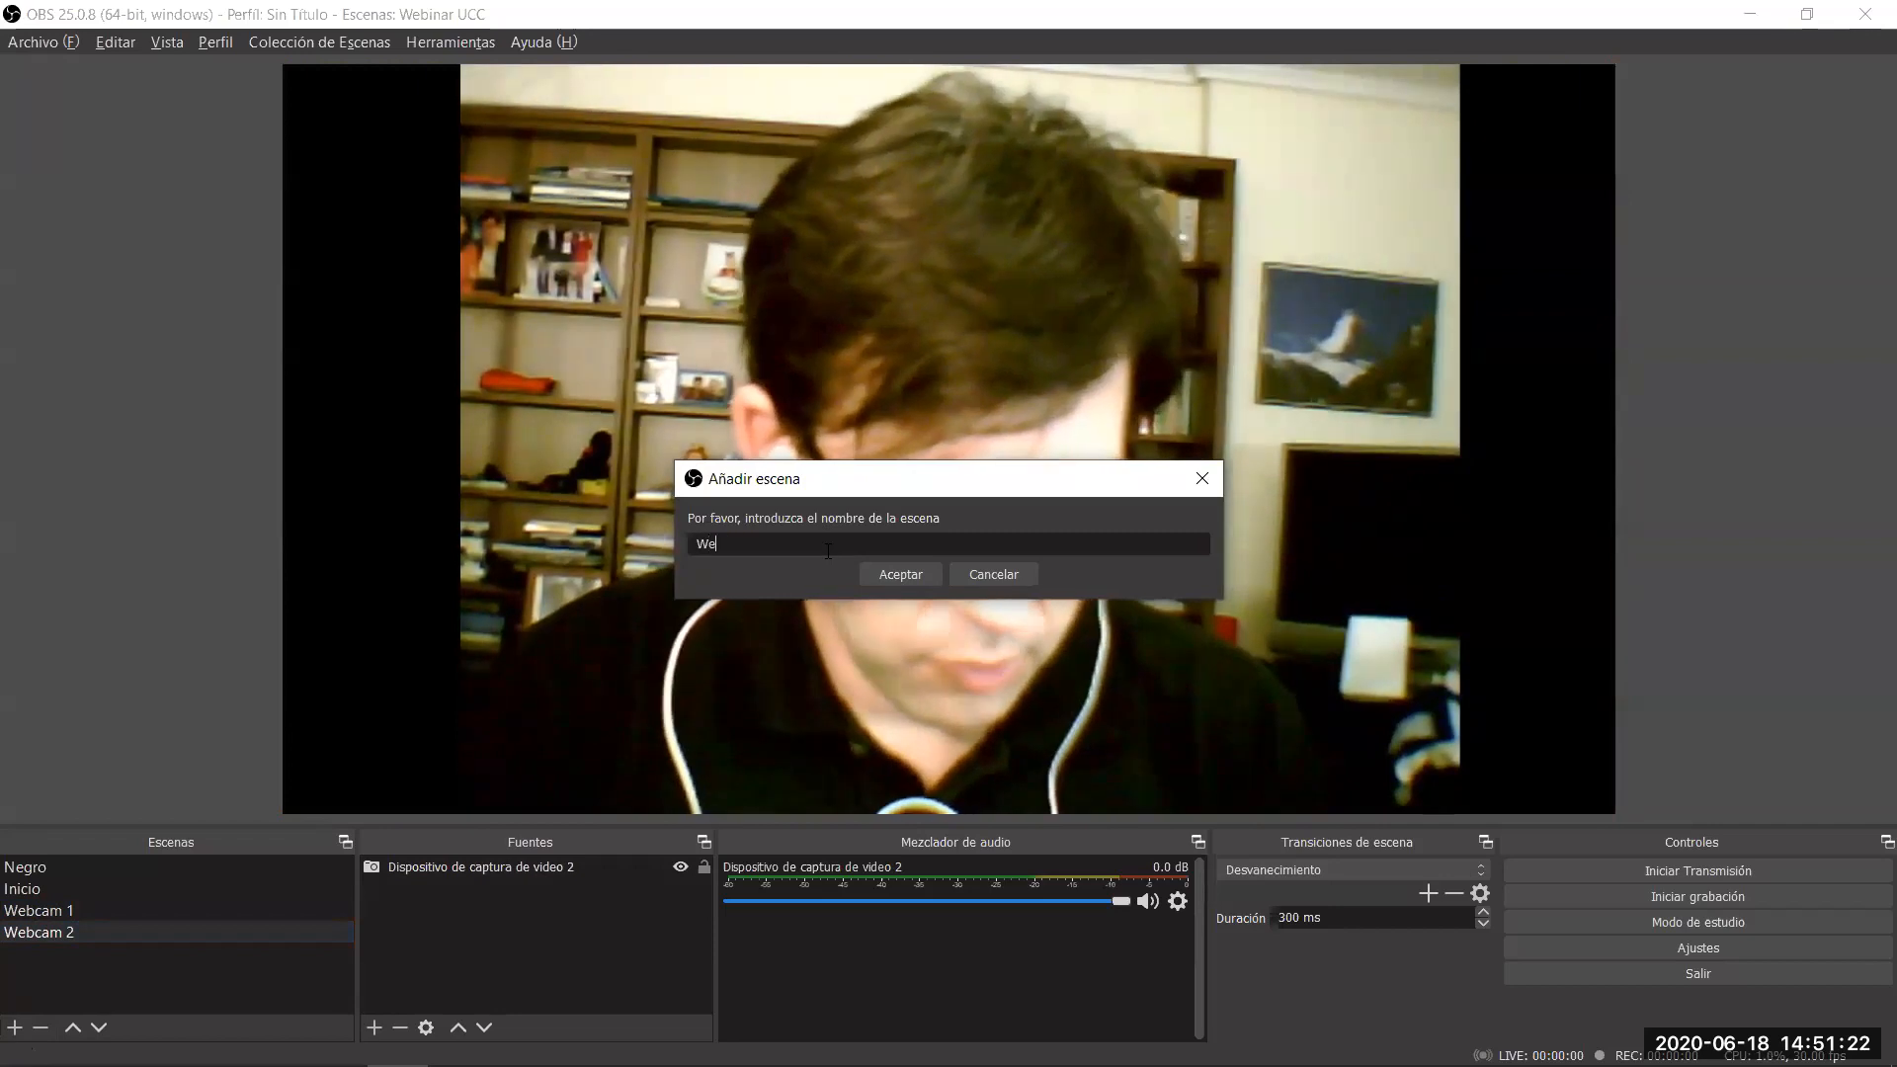
pyautogui.write('bcam 1-2')
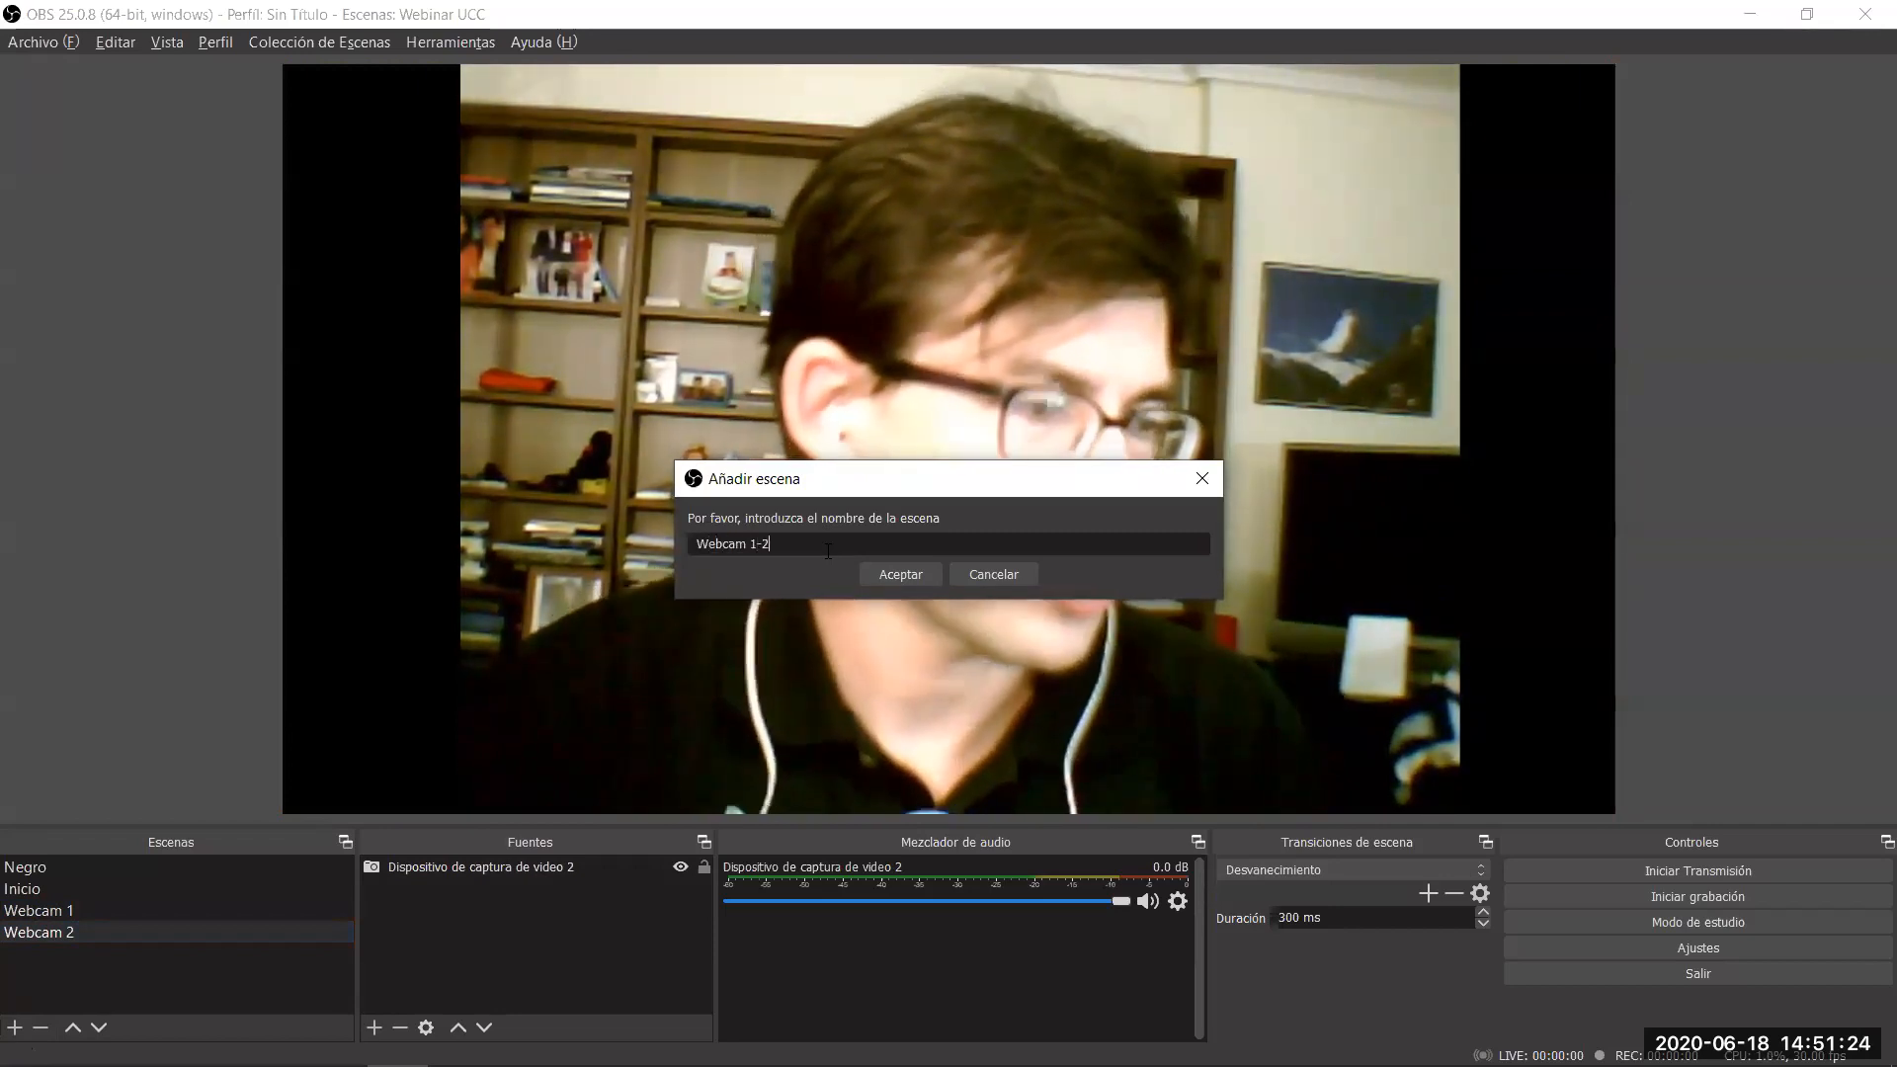
pyautogui.click(902, 571)
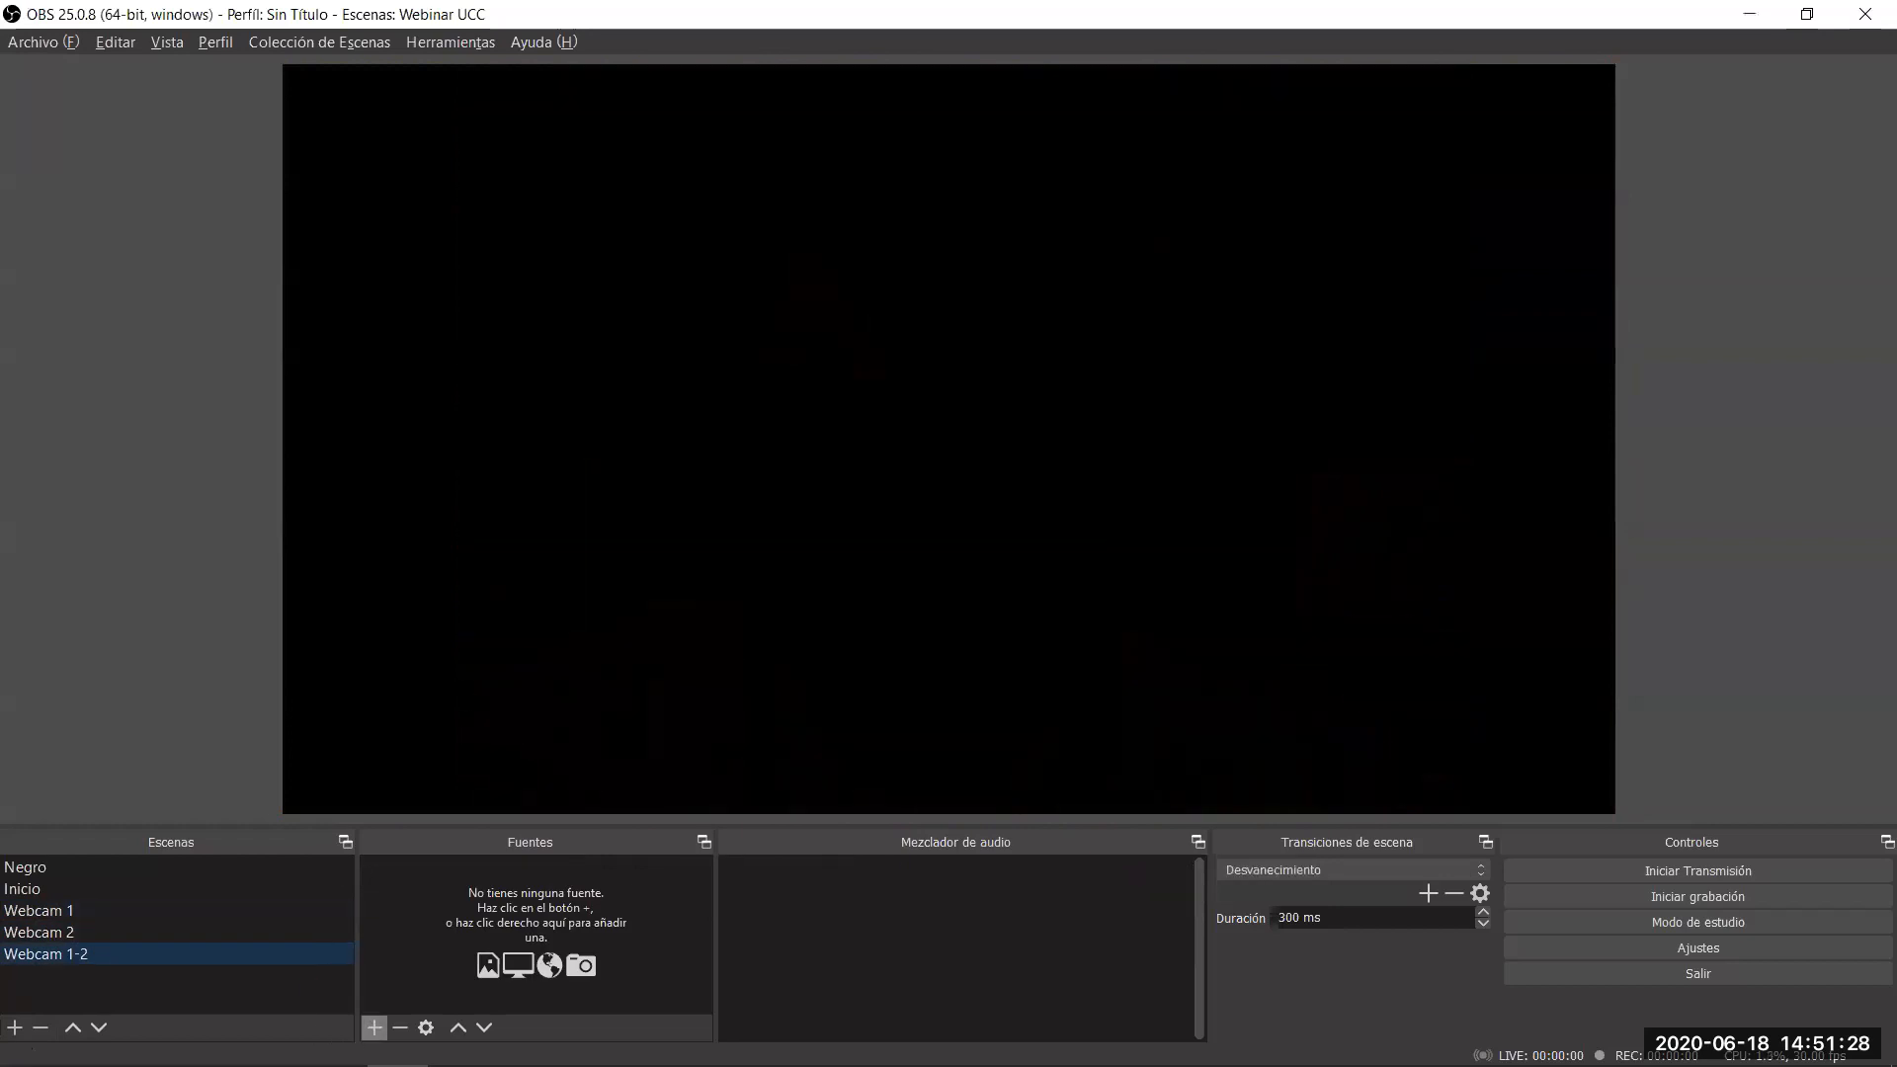
# Add the existing Webcam 1 scene as a source in Webcam 1-2 and shrink it to about half the canvas width.
pyautogui.click(374, 1028)
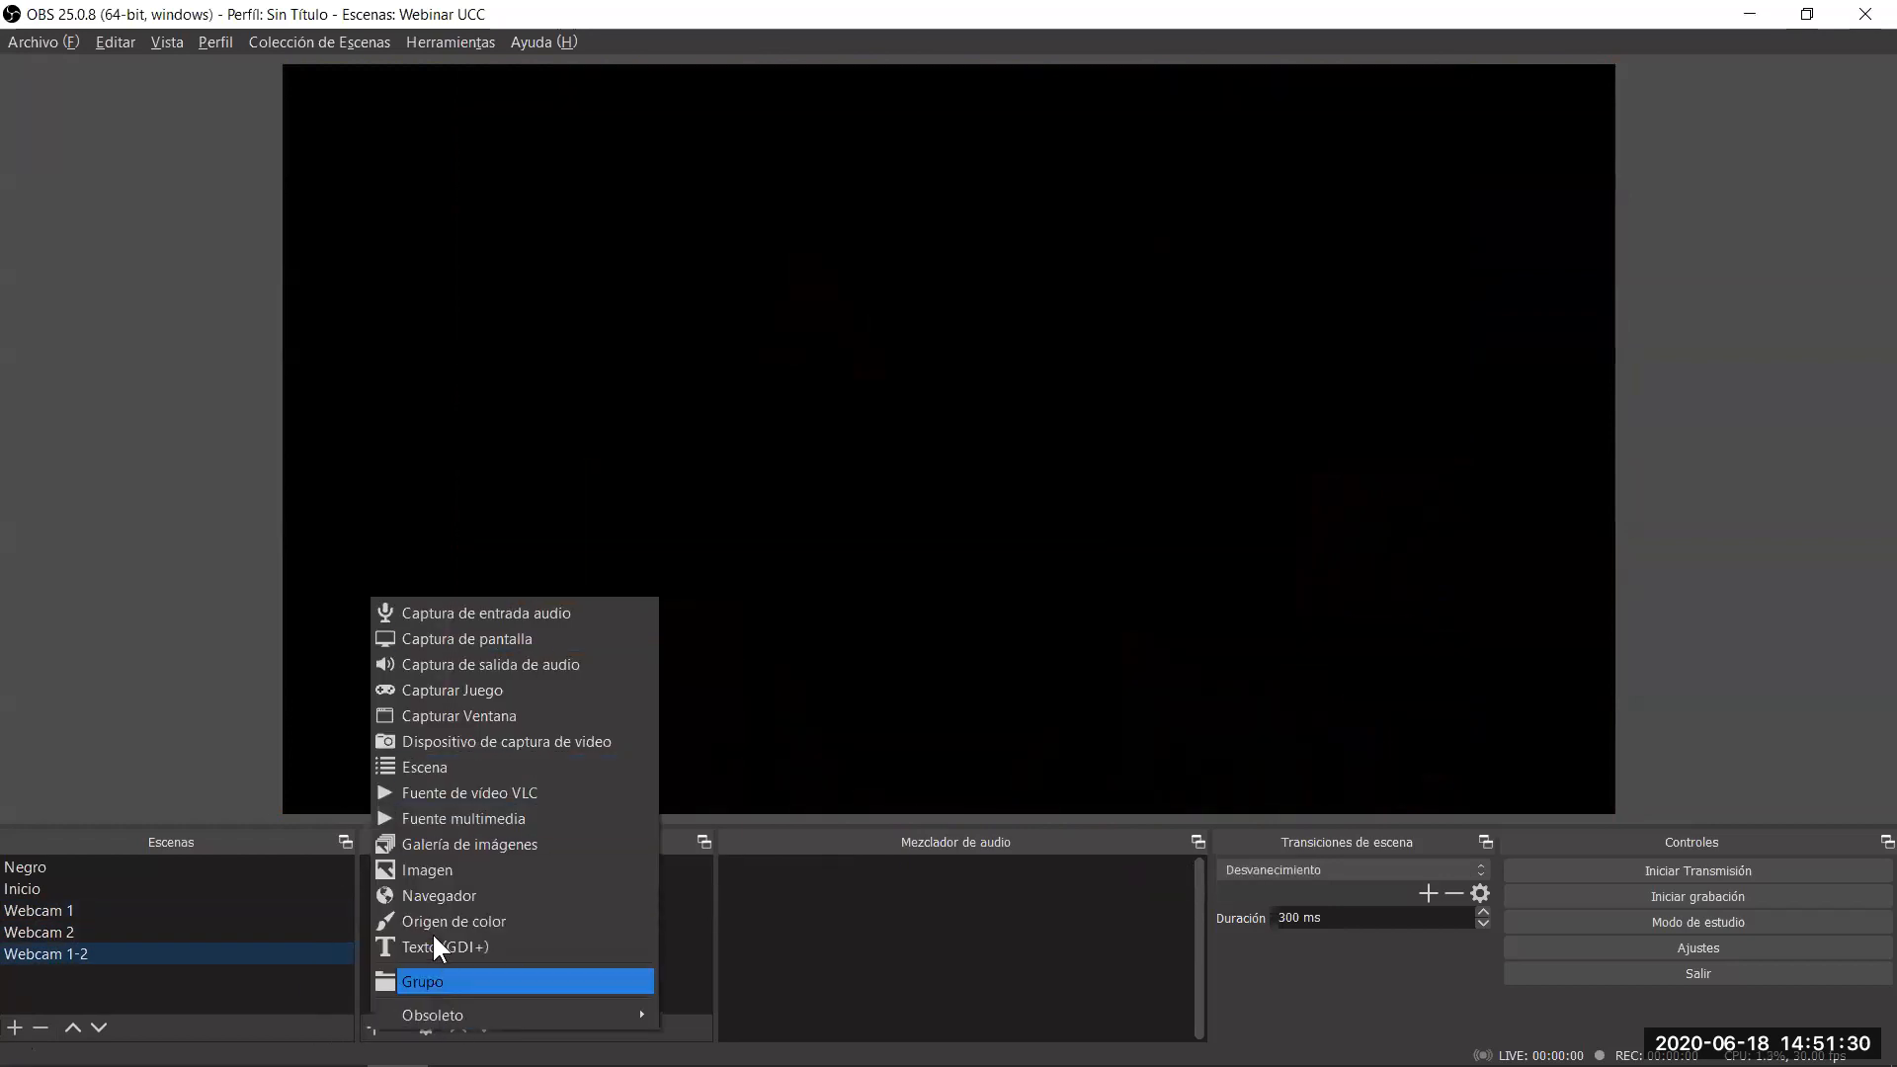
pyautogui.click(425, 767)
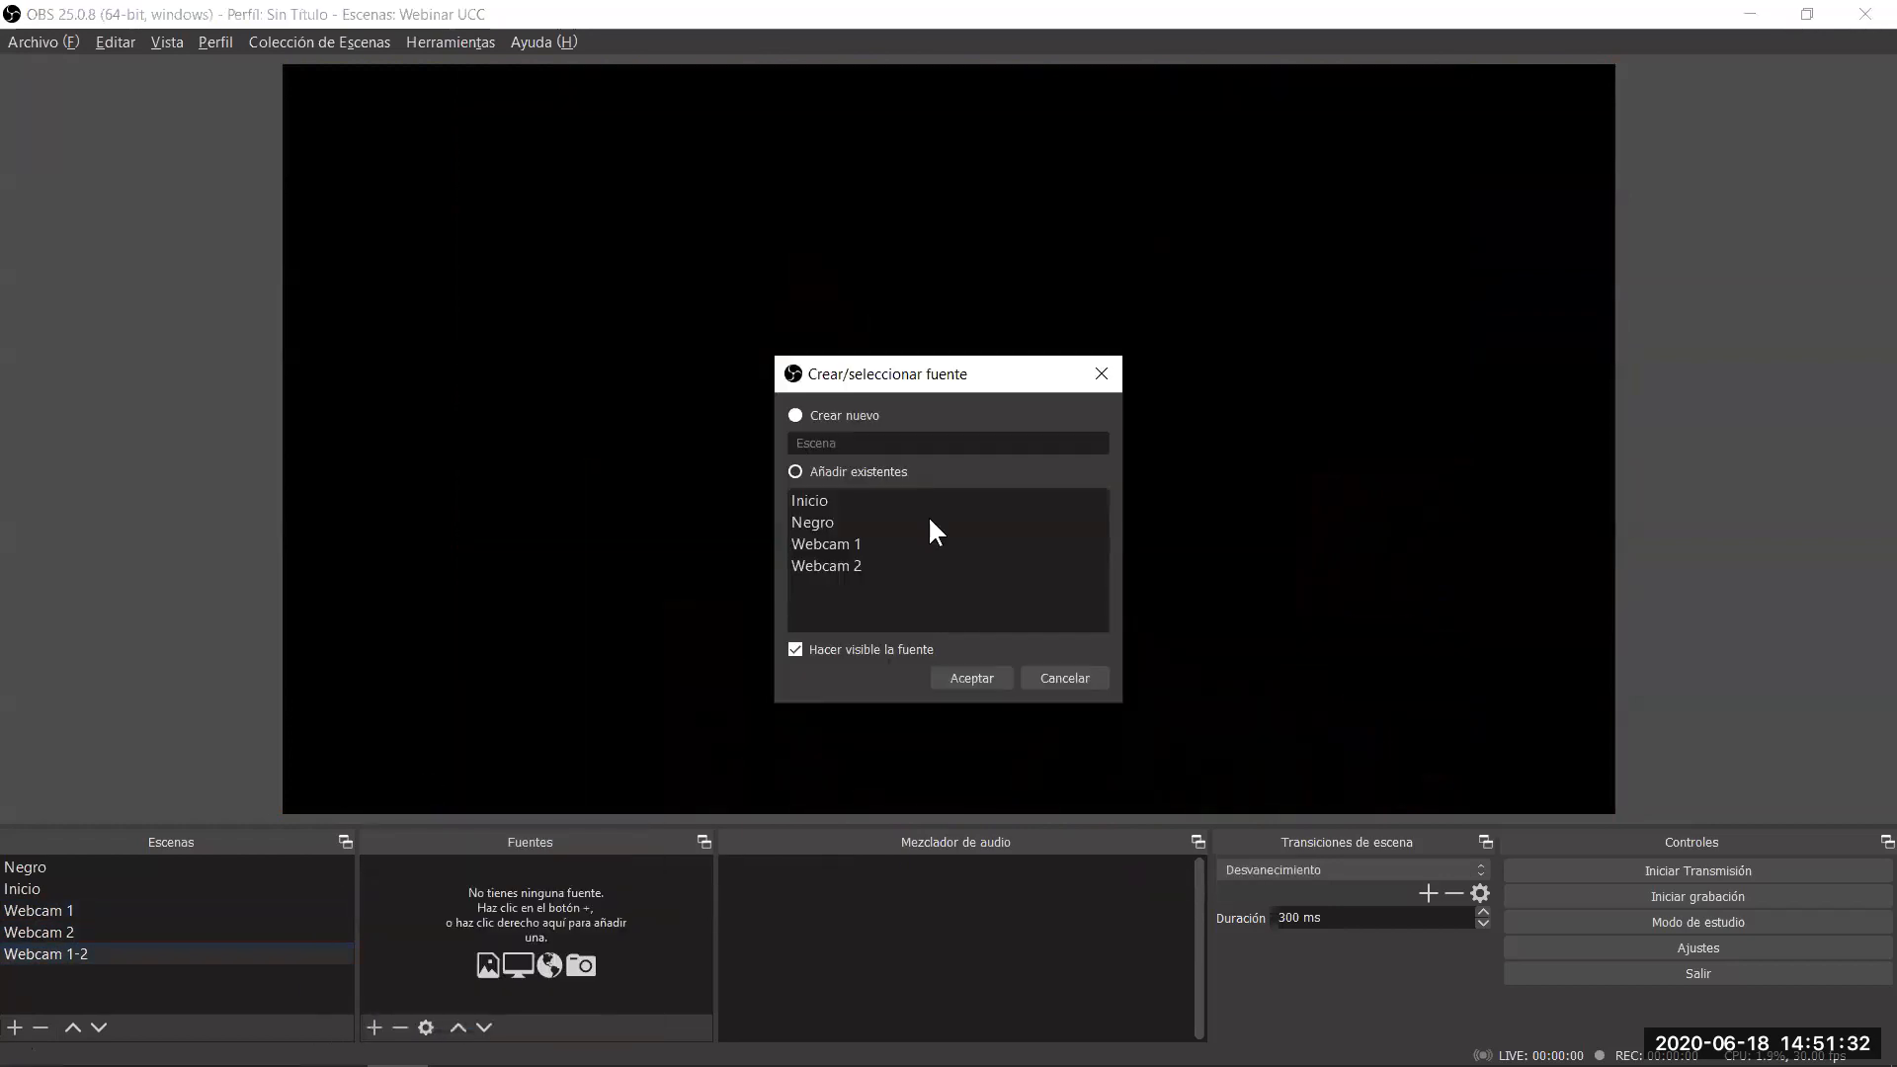
pyautogui.click(831, 545)
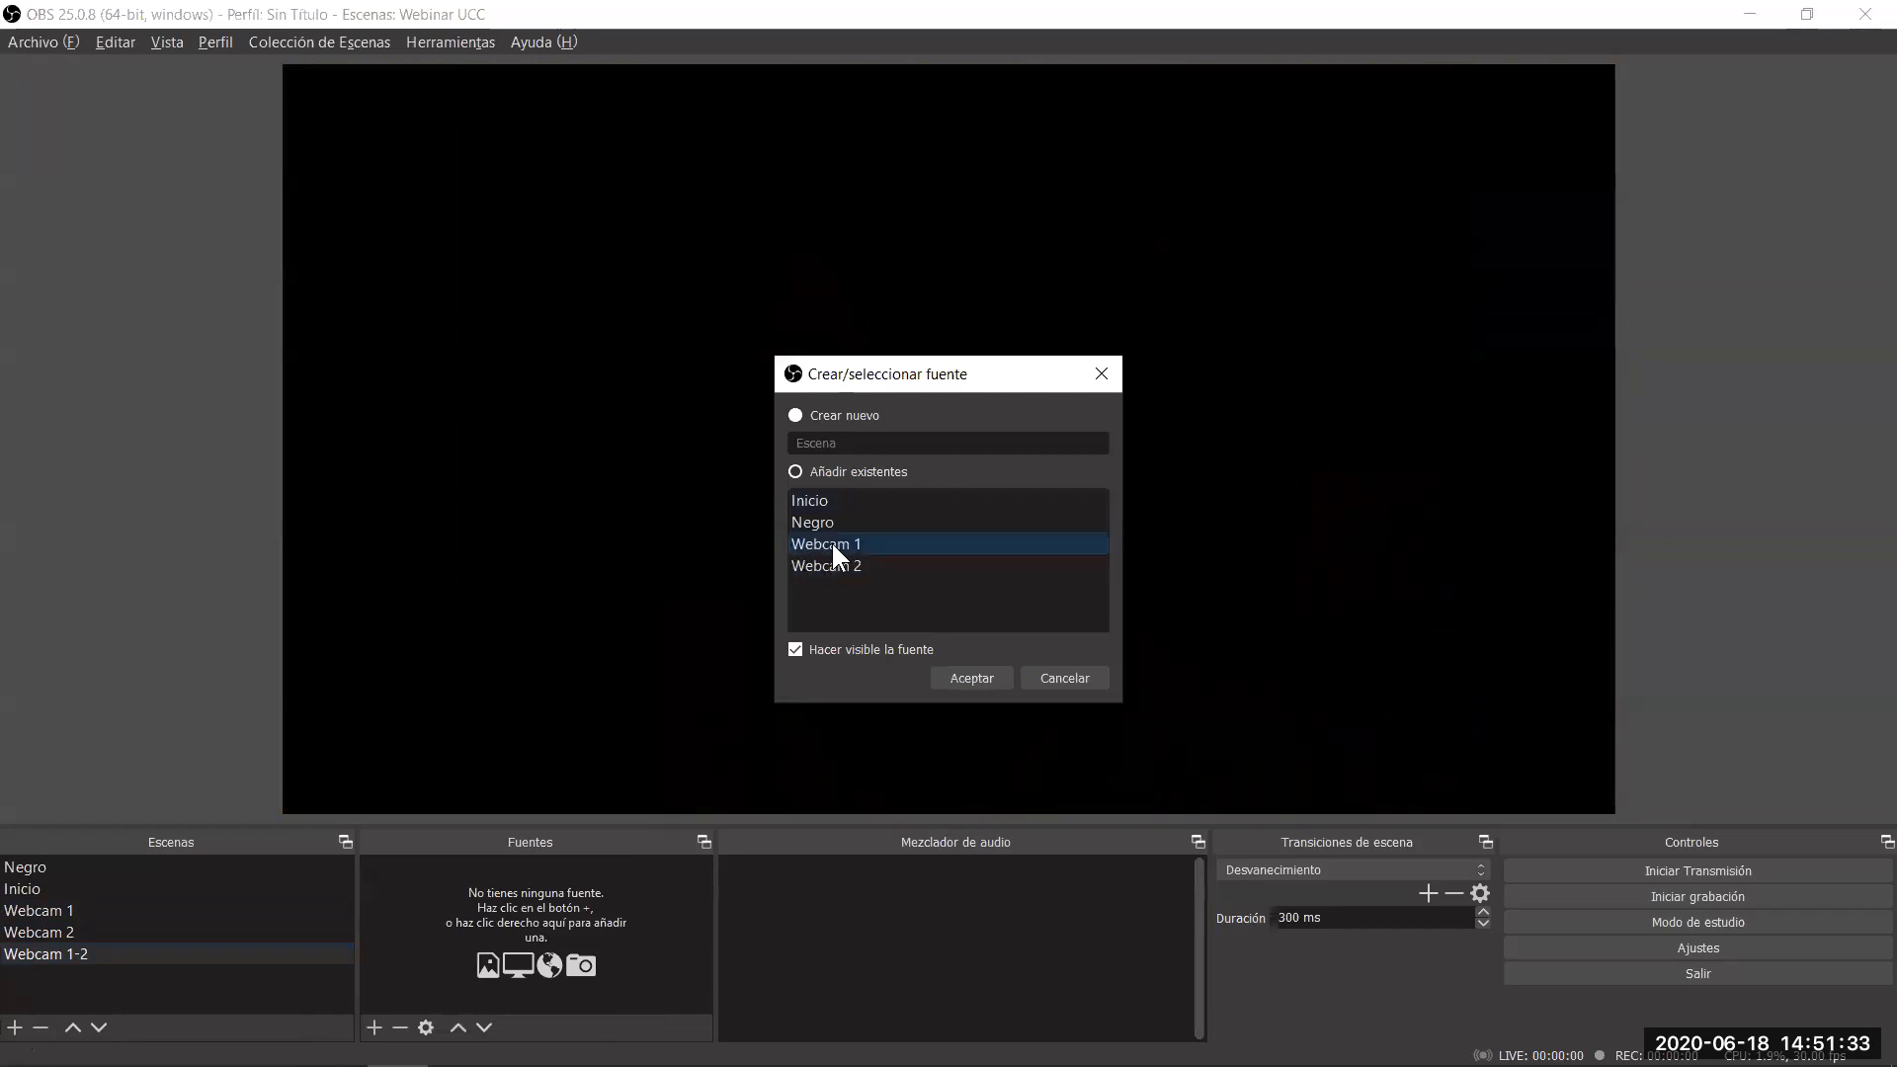
pyautogui.click(972, 677)
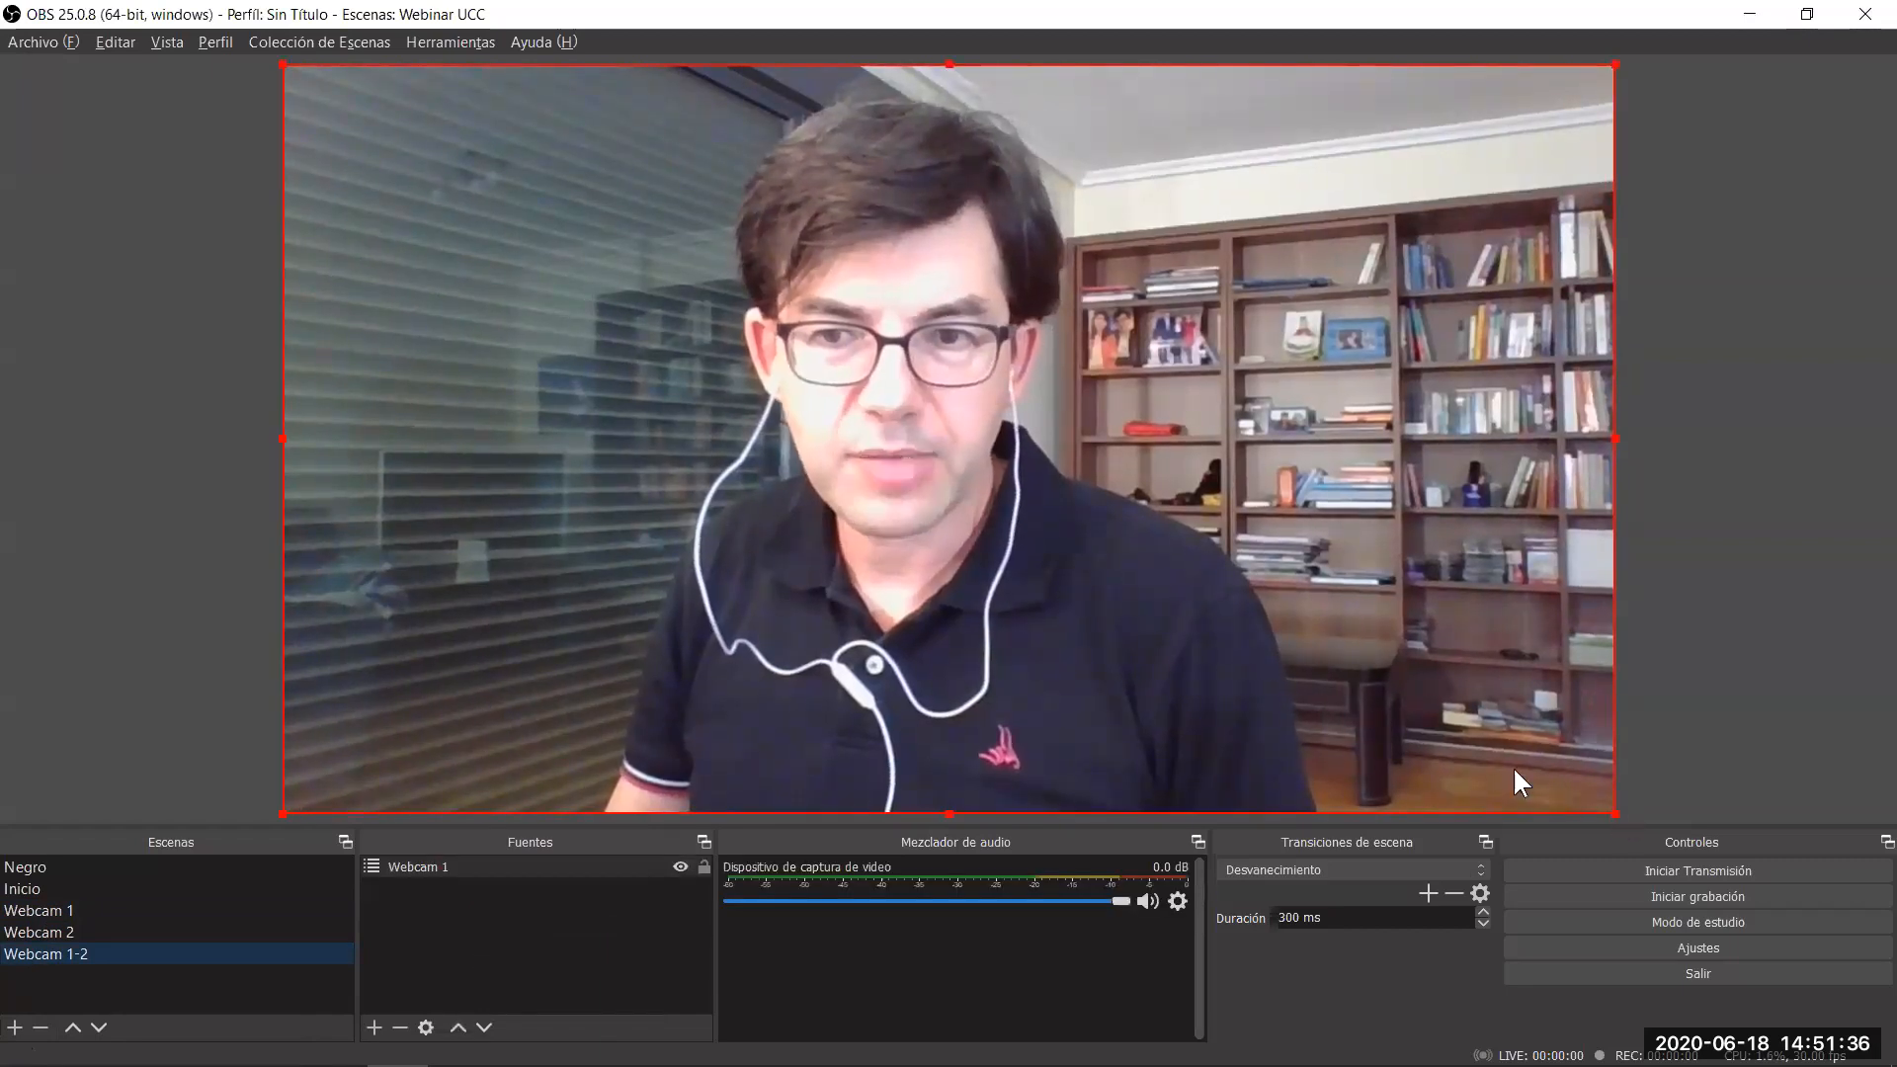
pyautogui.moveTo(1615, 813); pyautogui.dragTo(964, 446)
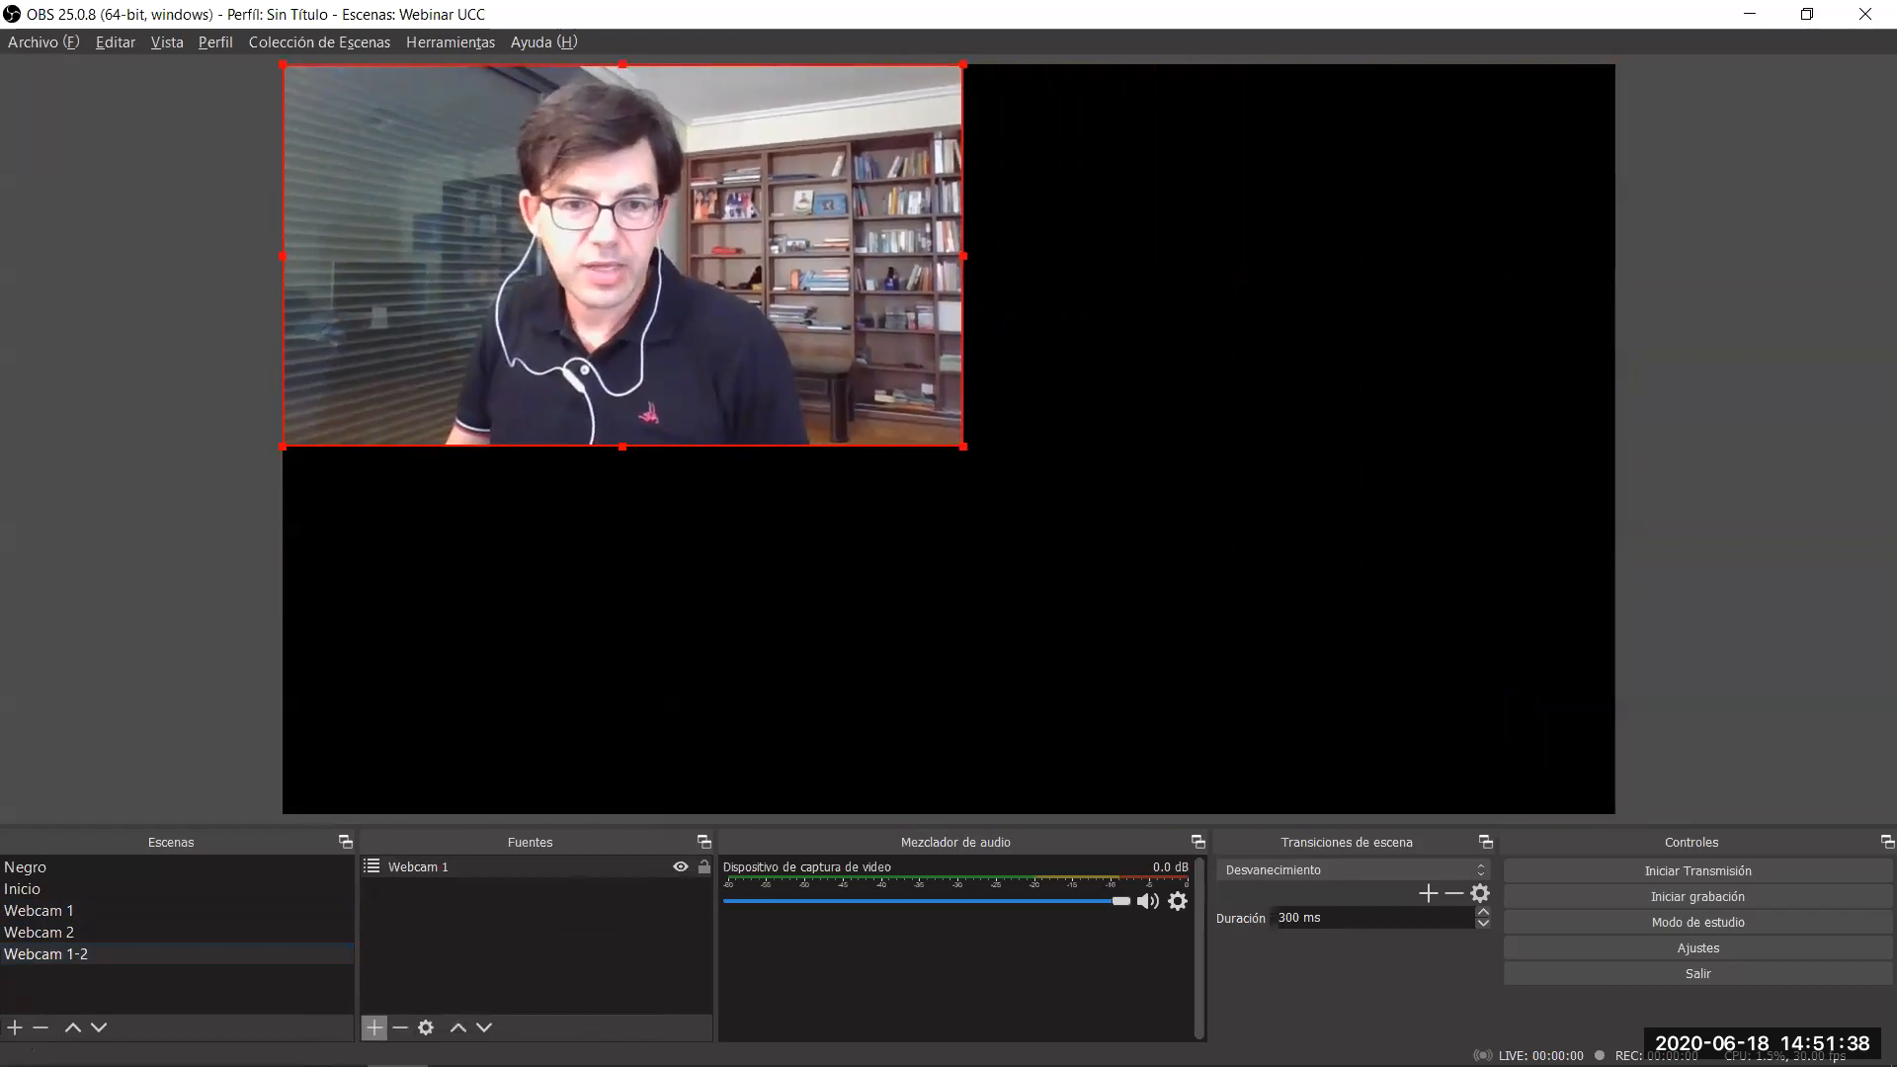
# Add the existing Webcam 2 scene as a source, shrink it and place it in the right half of the canvas.
pyautogui.click(373, 1027)
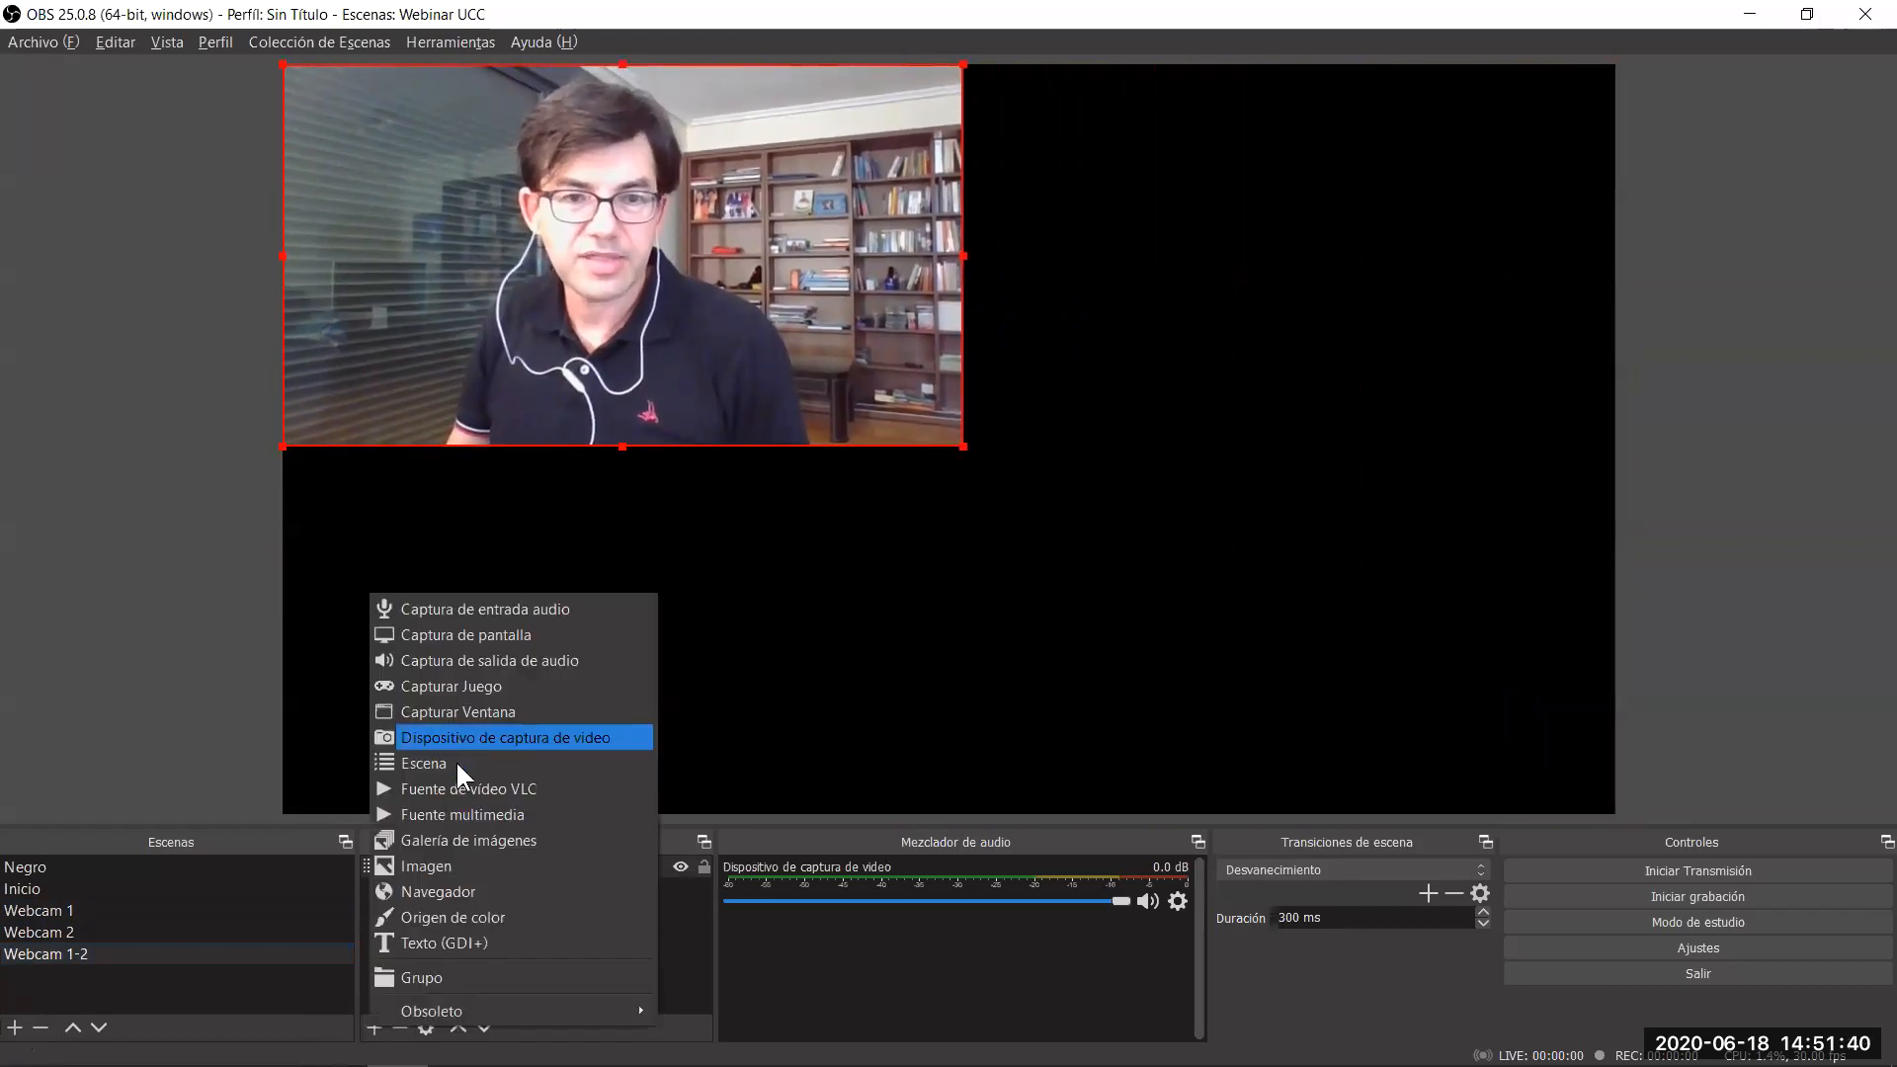
pyautogui.click(456, 763)
pyautogui.click(827, 562)
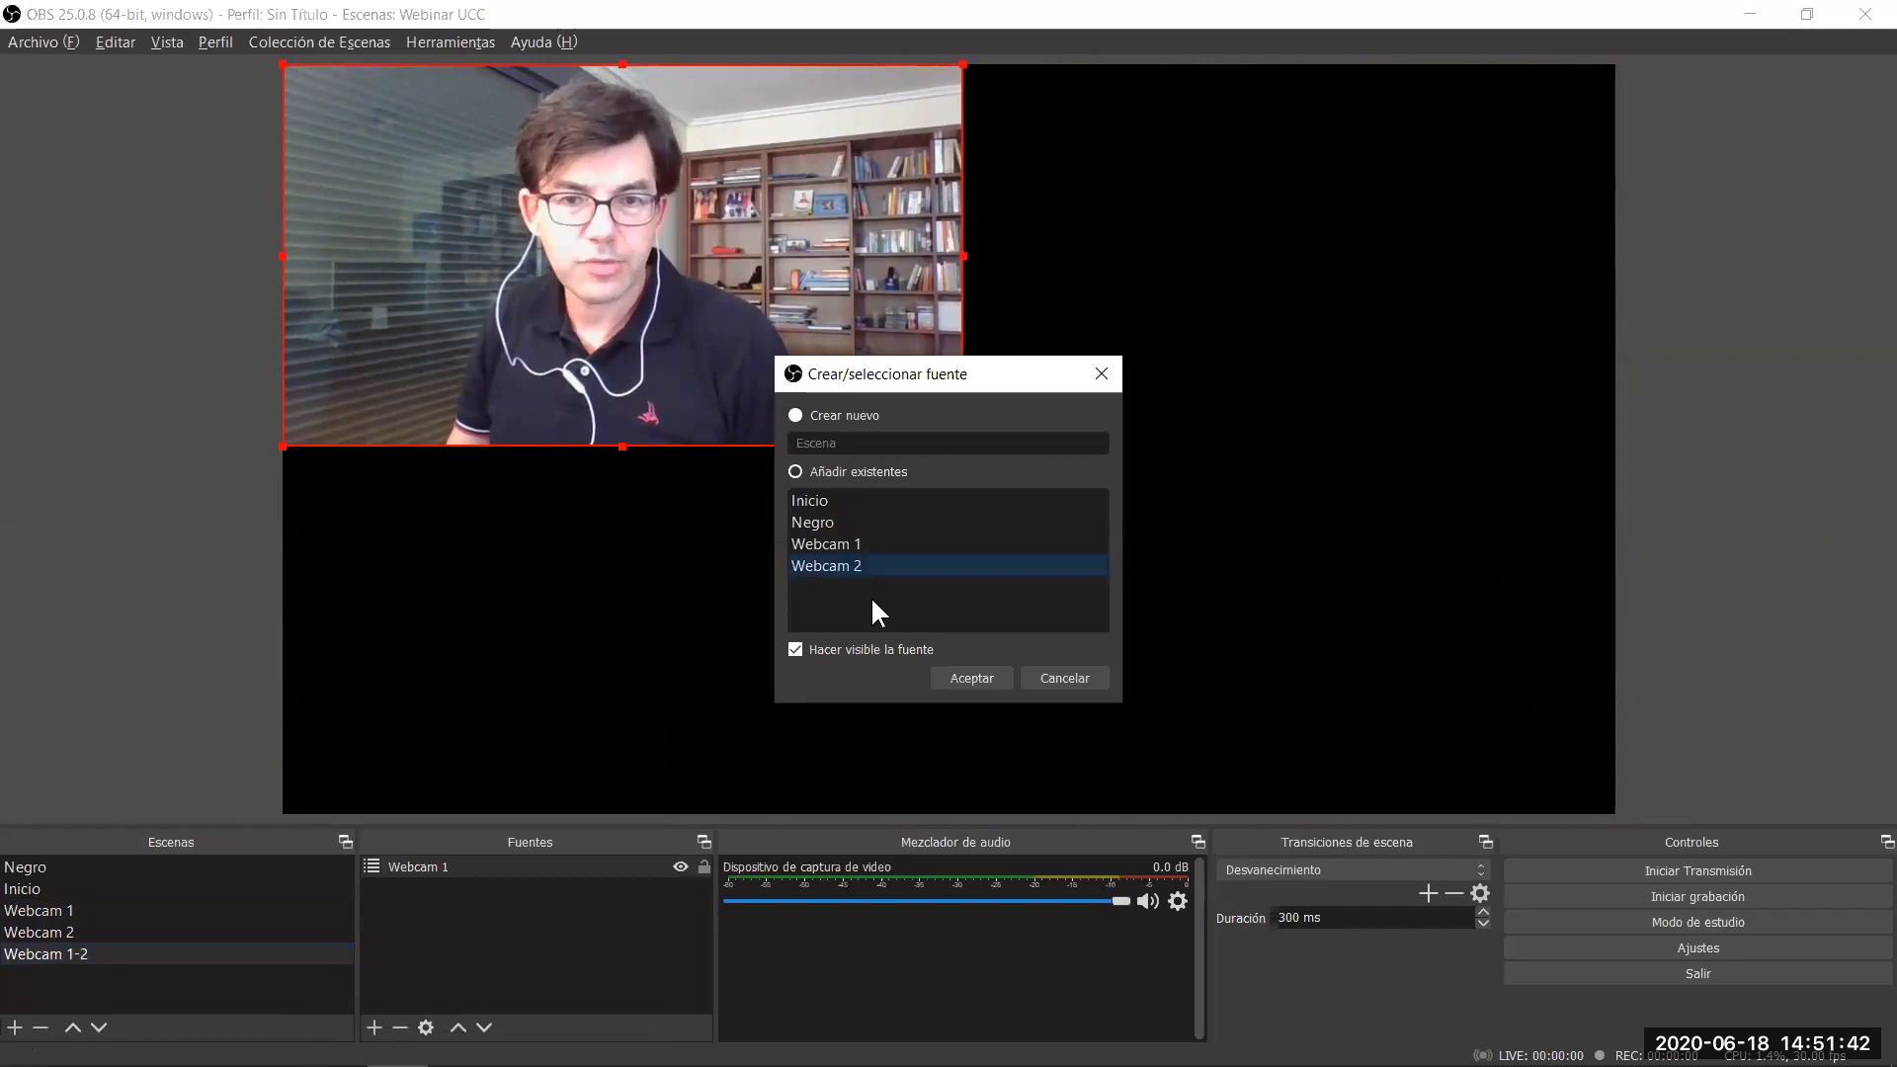
pyautogui.click(971, 677)
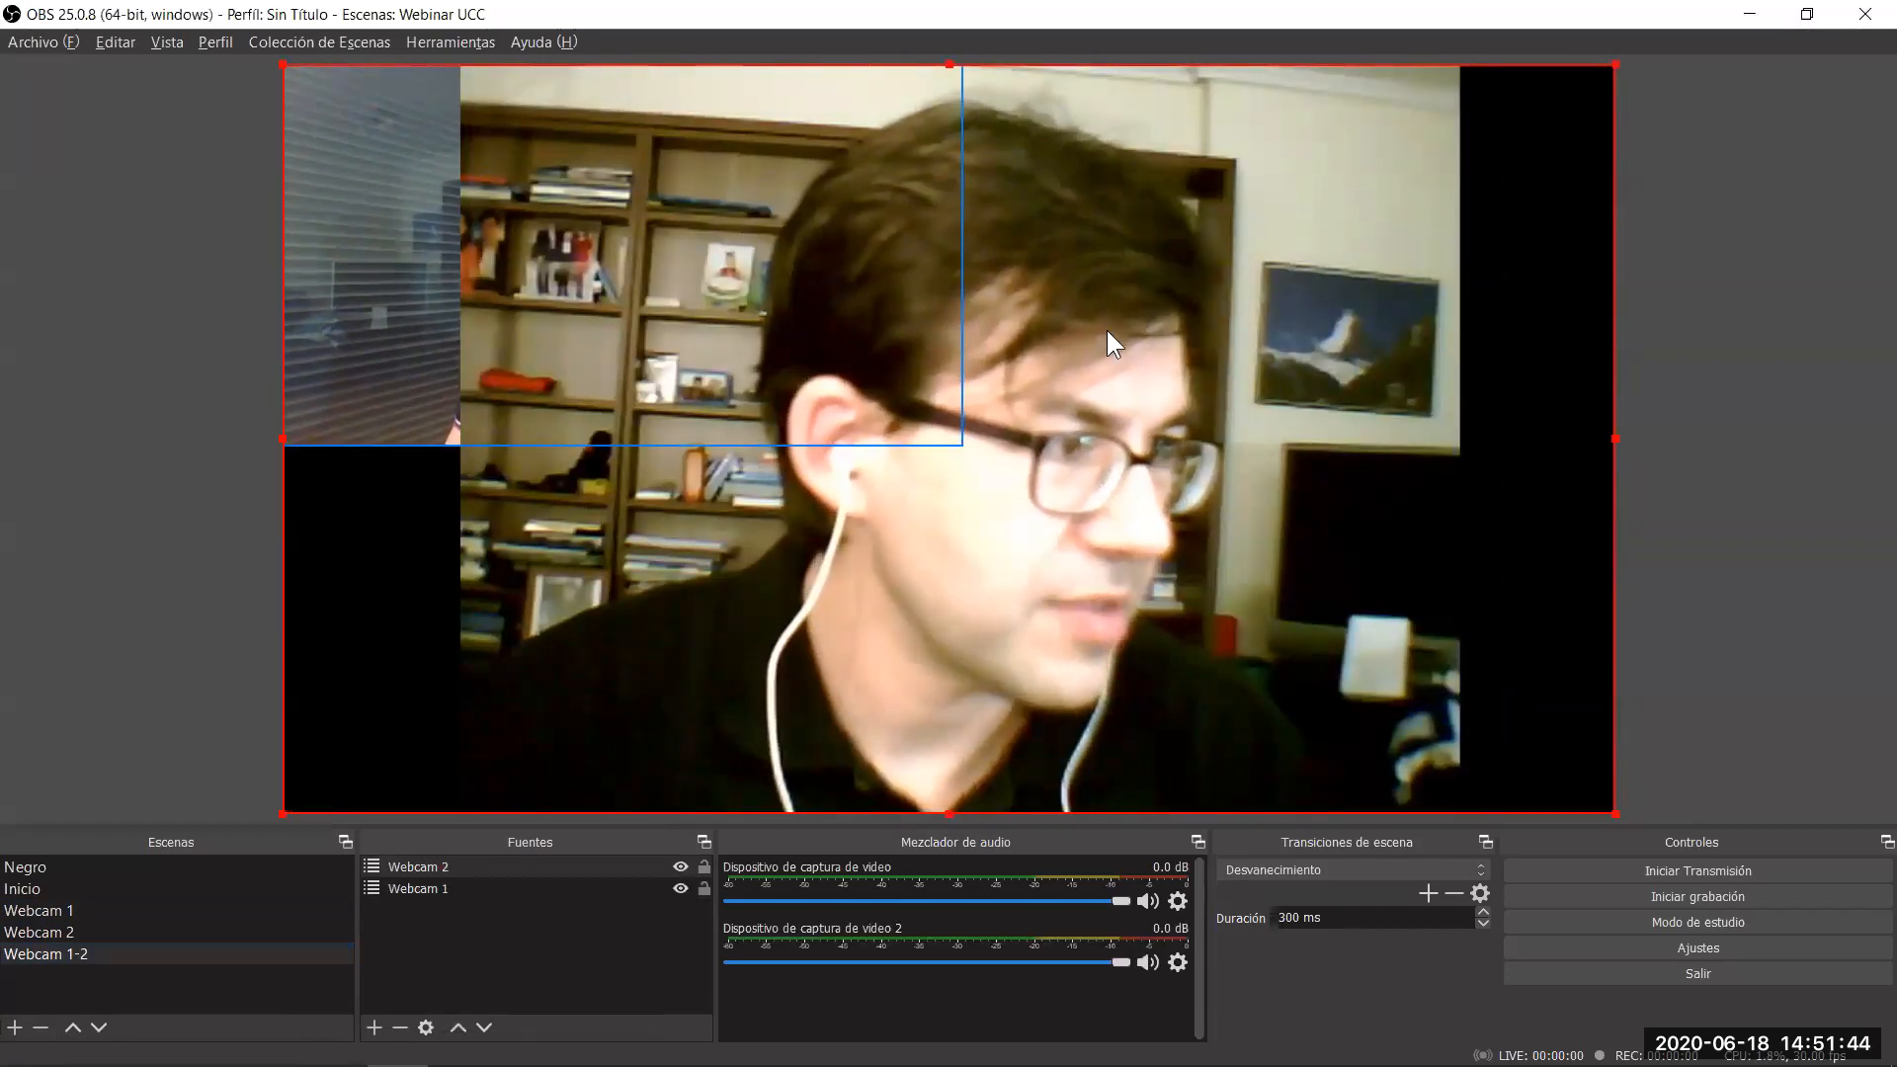
pyautogui.moveTo(1612, 62); pyautogui.dragTo(889, 558)
pyautogui.moveTo(779, 591); pyautogui.dragTo(1516, 363)
# Move Webcam 1 to mid-height, enlarge Webcam 2 to a similar picture height, and align the two side by side.
pyautogui.moveTo(820, 207); pyautogui.dragTo(812, 387)
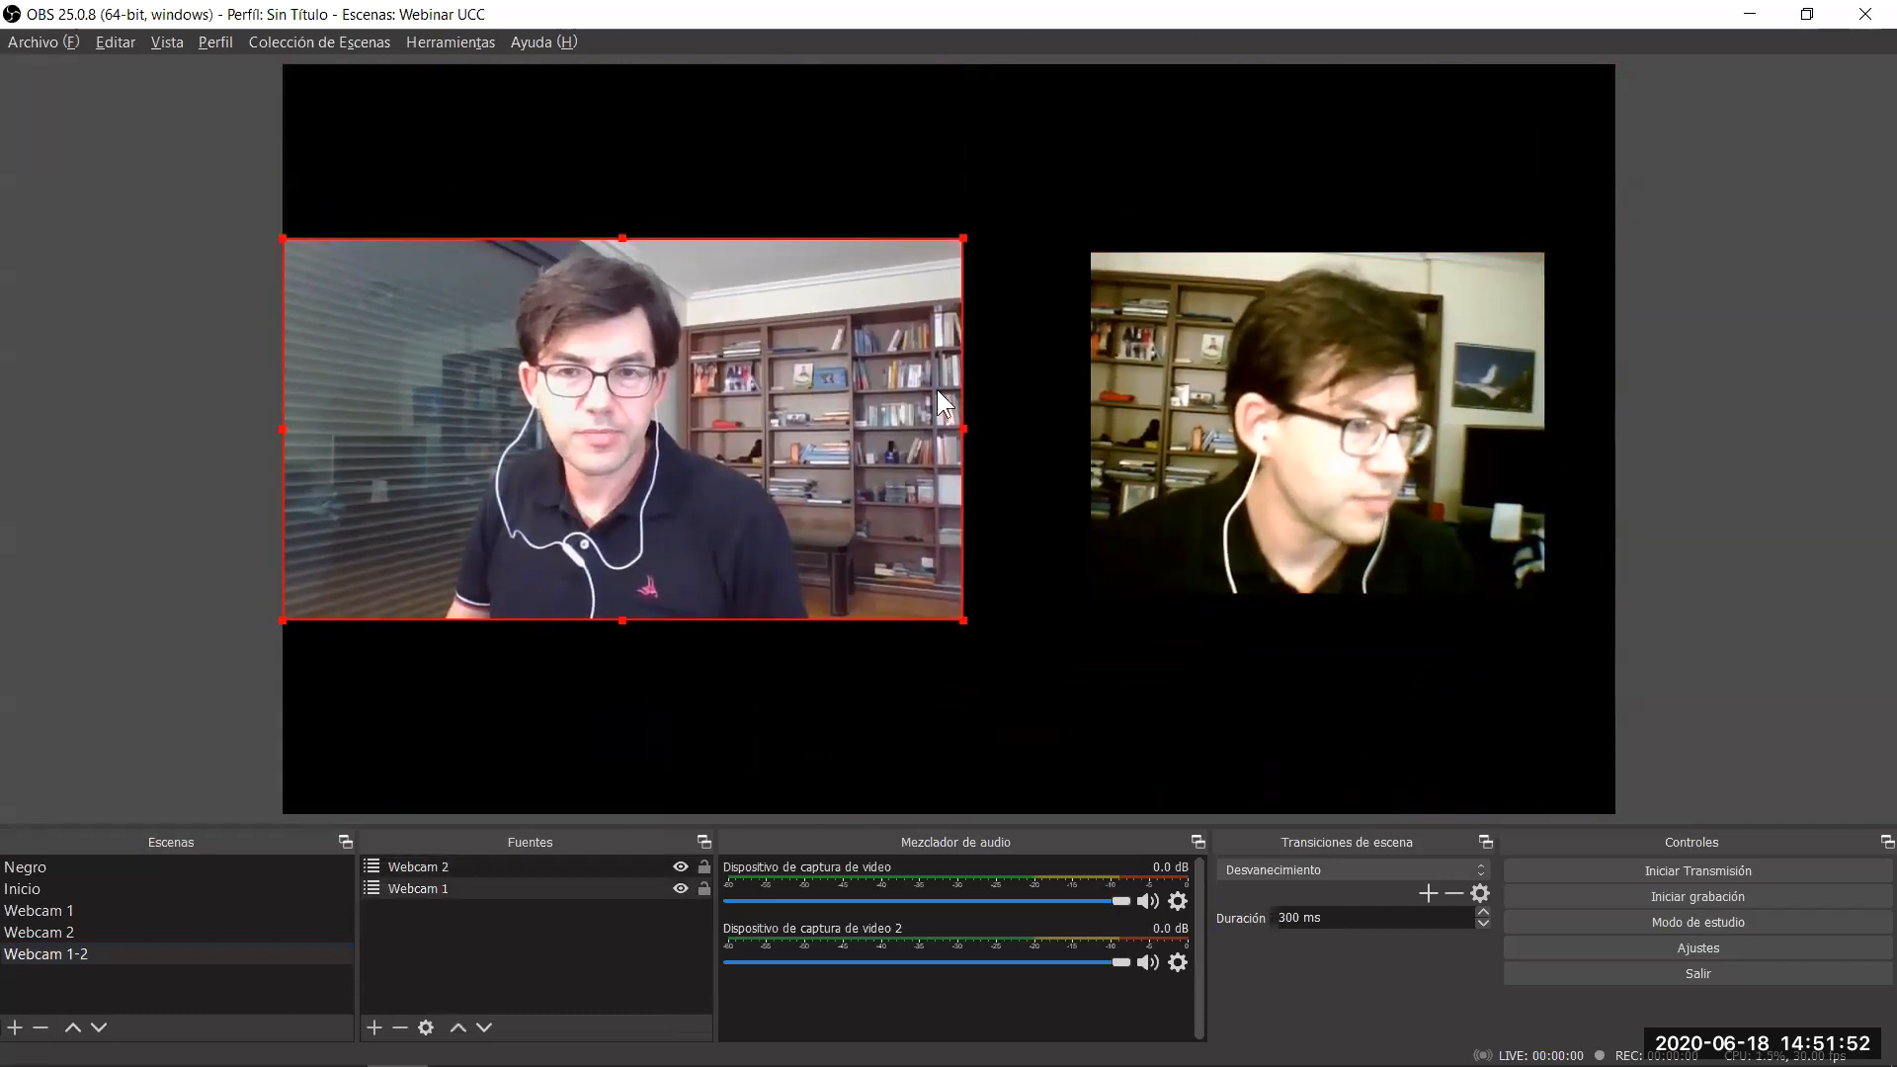
pyautogui.click(1080, 525)
pyautogui.moveTo(1010, 593); pyautogui.dragTo(891, 668)
pyautogui.moveTo(1249, 417); pyautogui.dragTo(1294, 393)
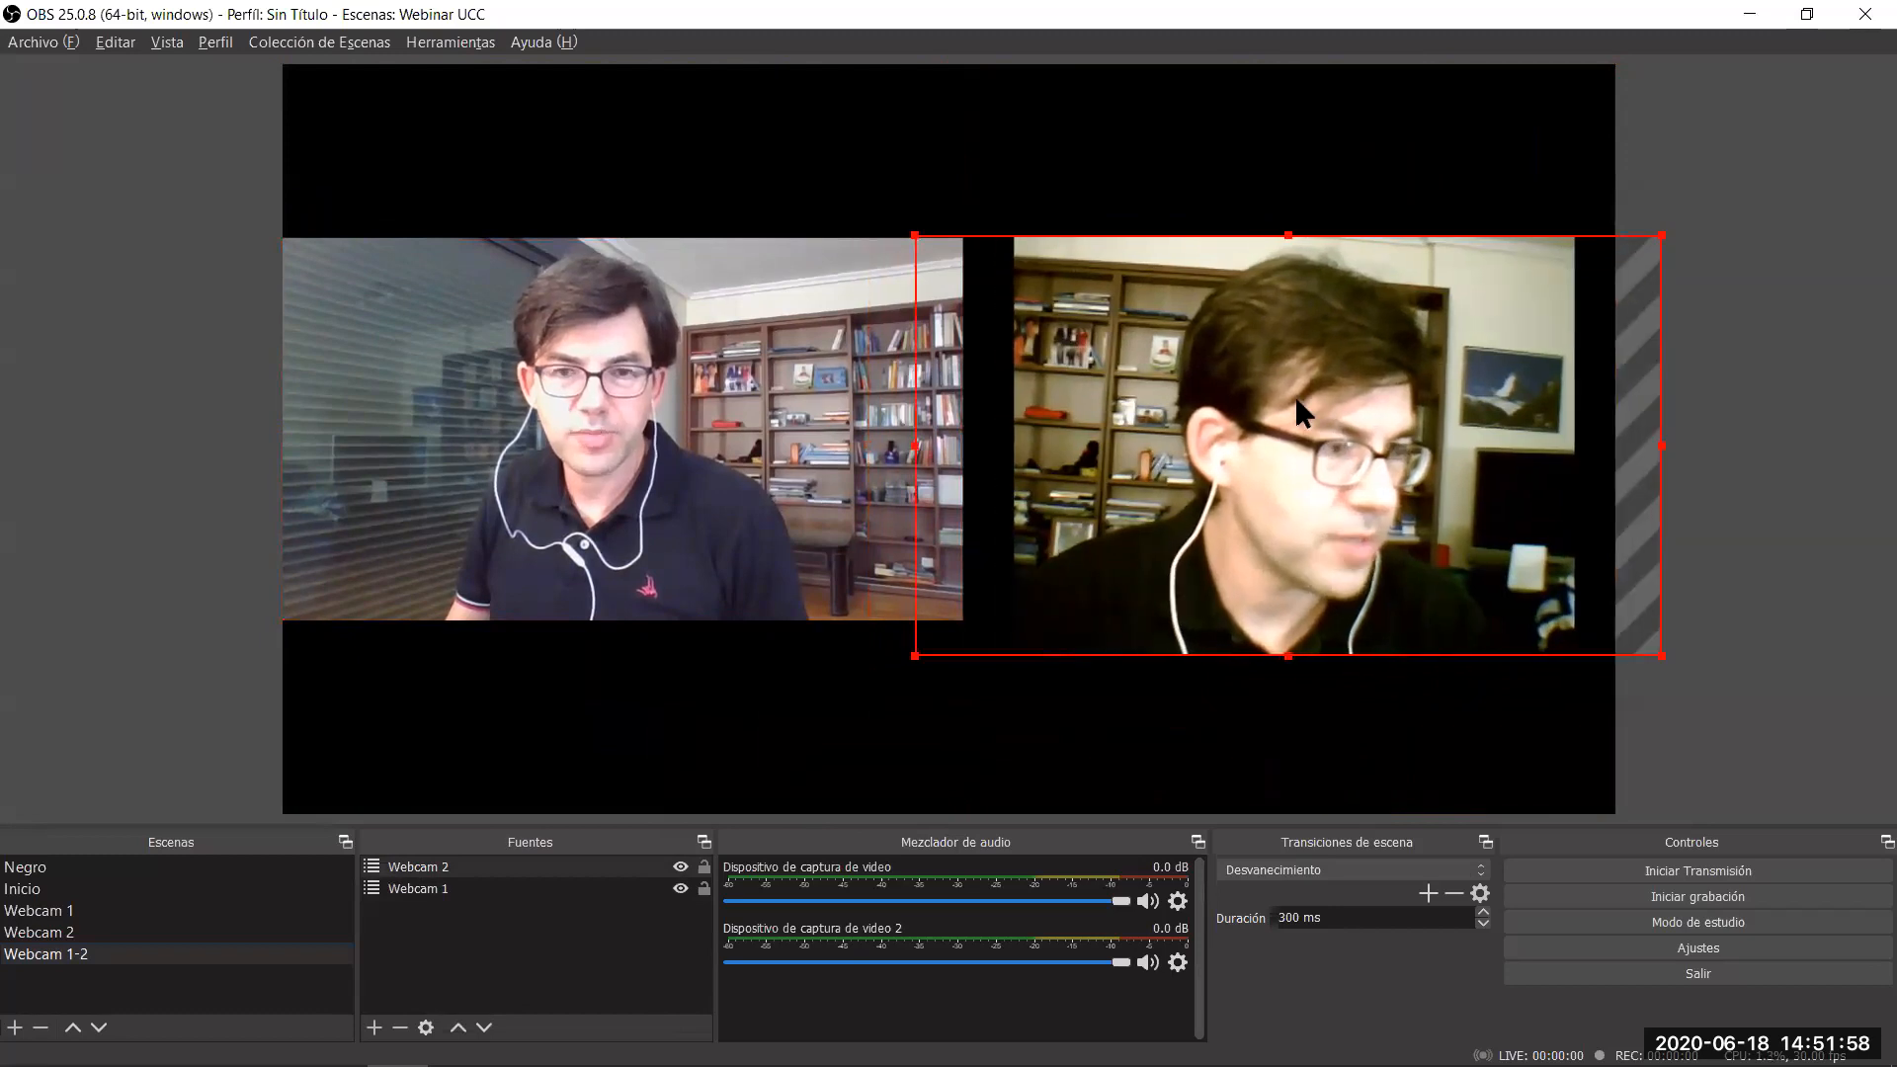
pyautogui.moveTo(658, 435); pyautogui.dragTo(679, 423)
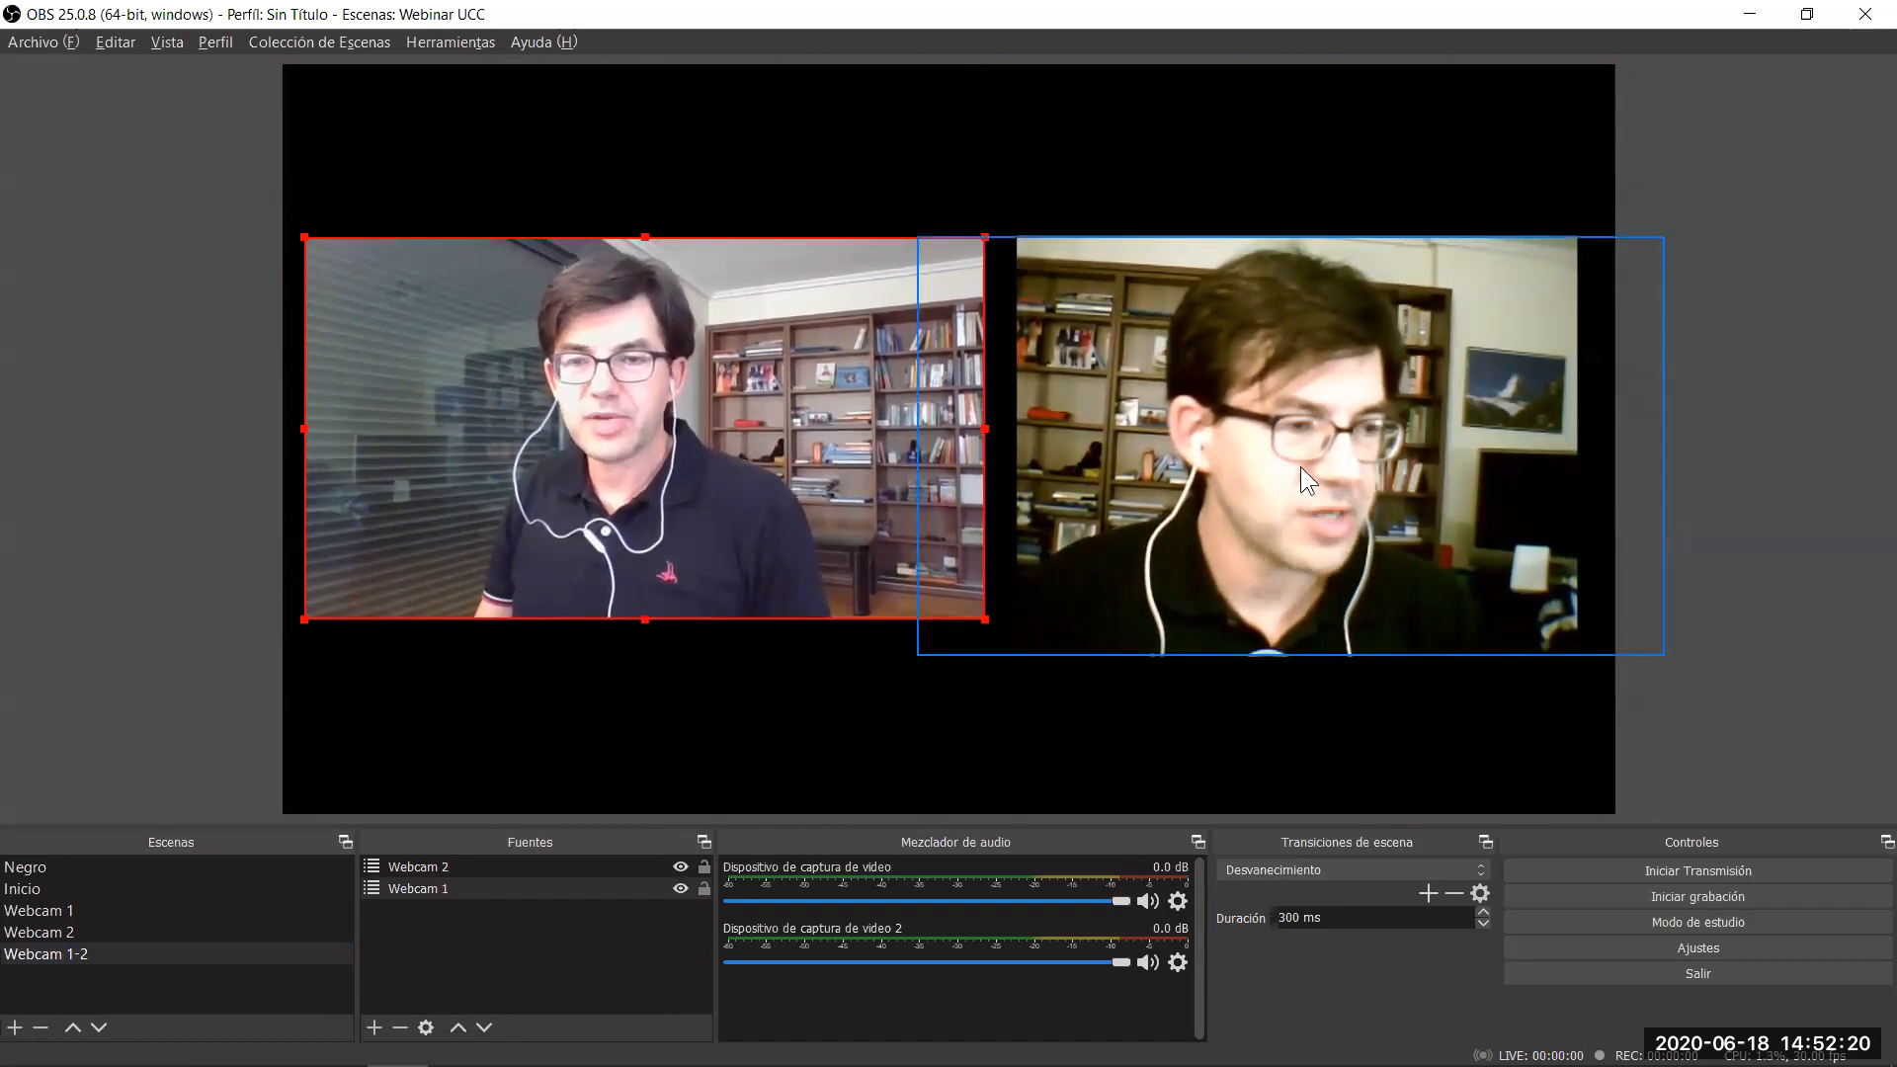
# Show the Webcam 1, Webcam 2 and Webcam 1-2 scenes in turn to compare their views.
pyautogui.click(52, 903)
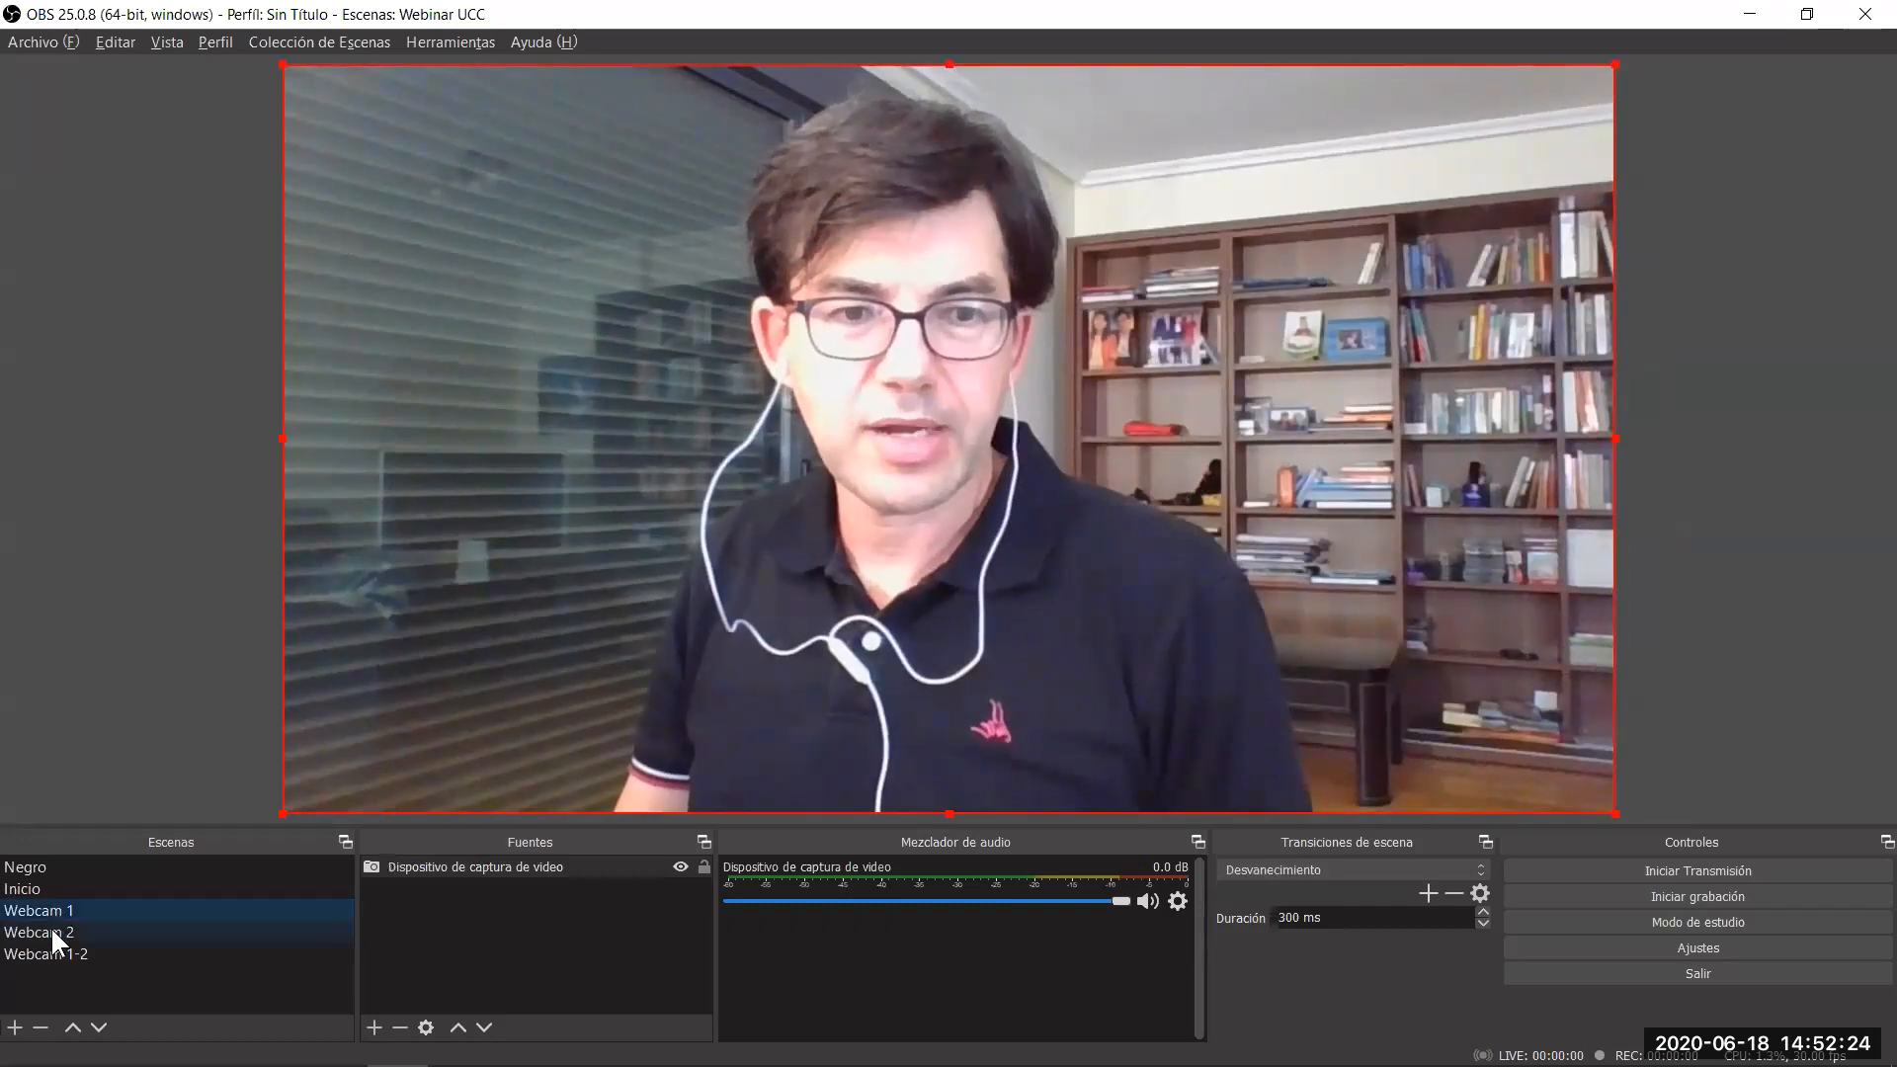
pyautogui.click(50, 926)
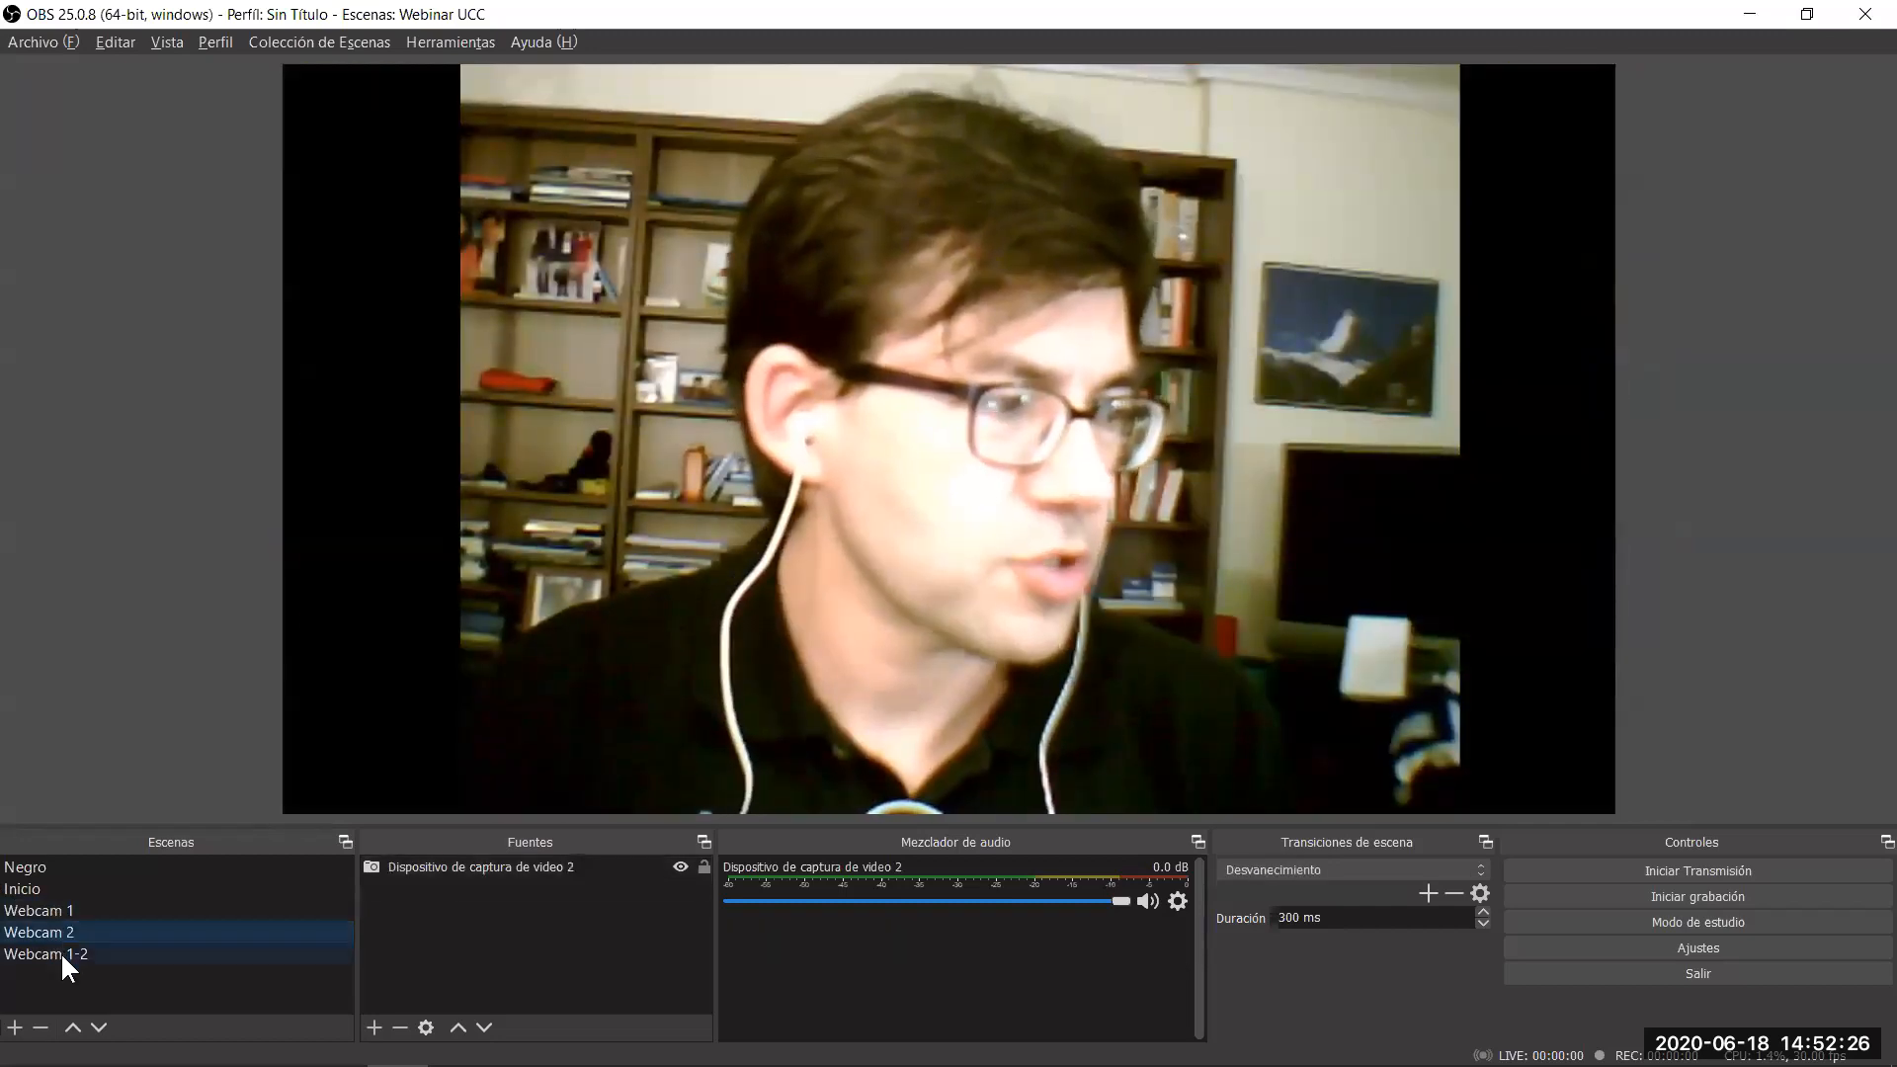
pyautogui.click(61, 951)
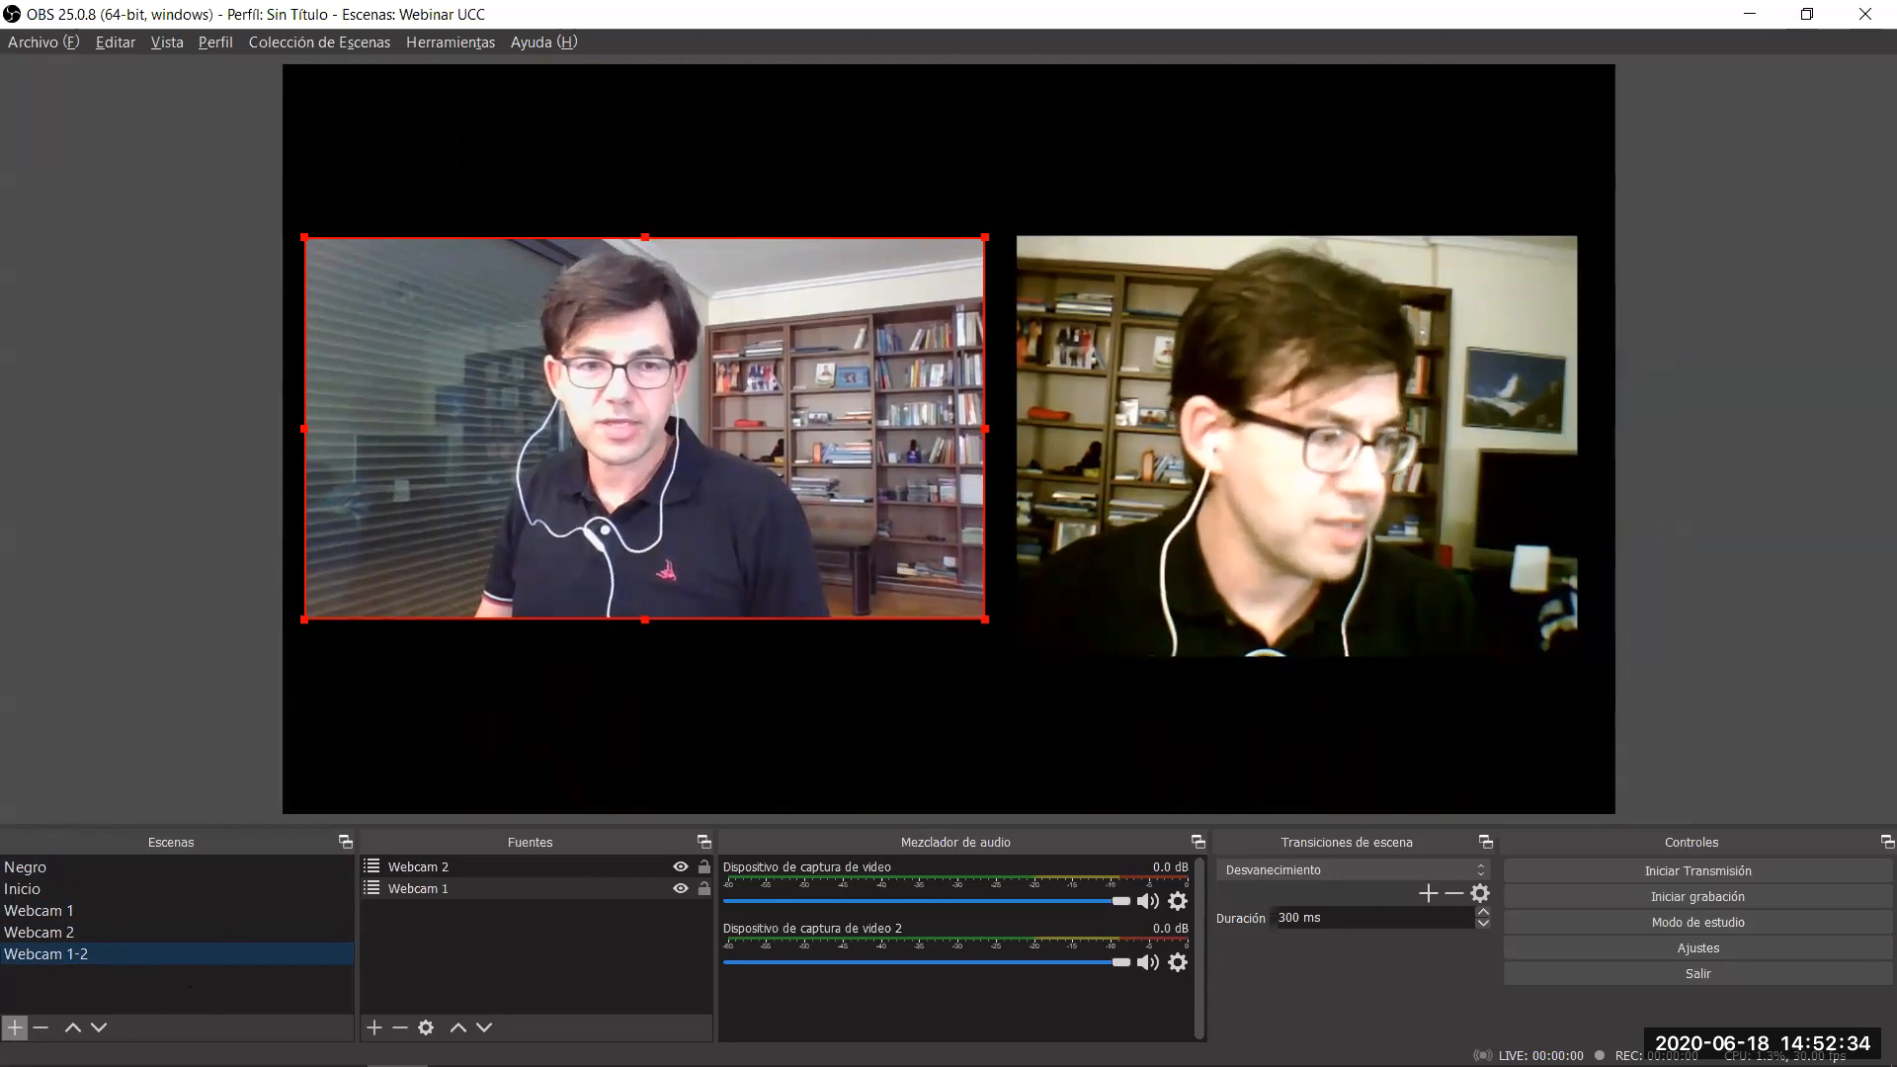
# Add a new scene named "Fin" to the scene collection.
pyautogui.click(15, 1028)
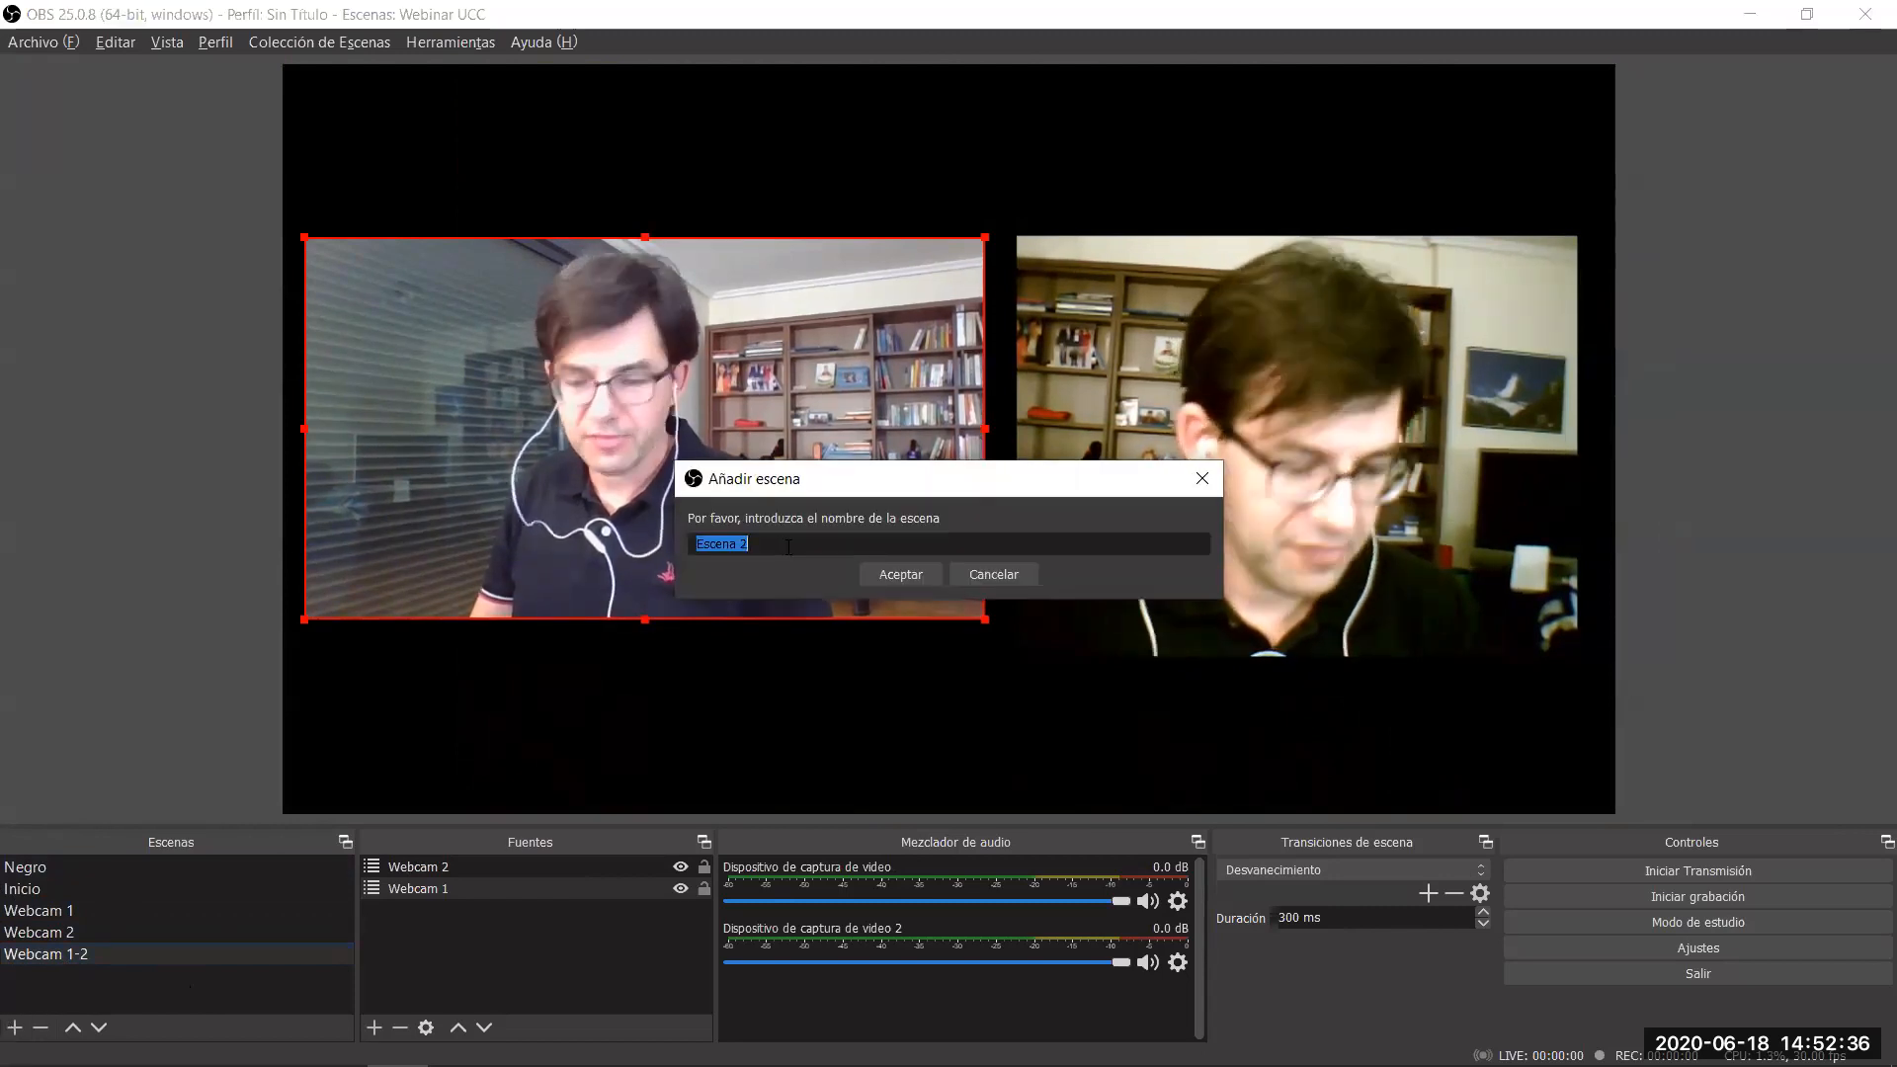
pyautogui.write('Fin')
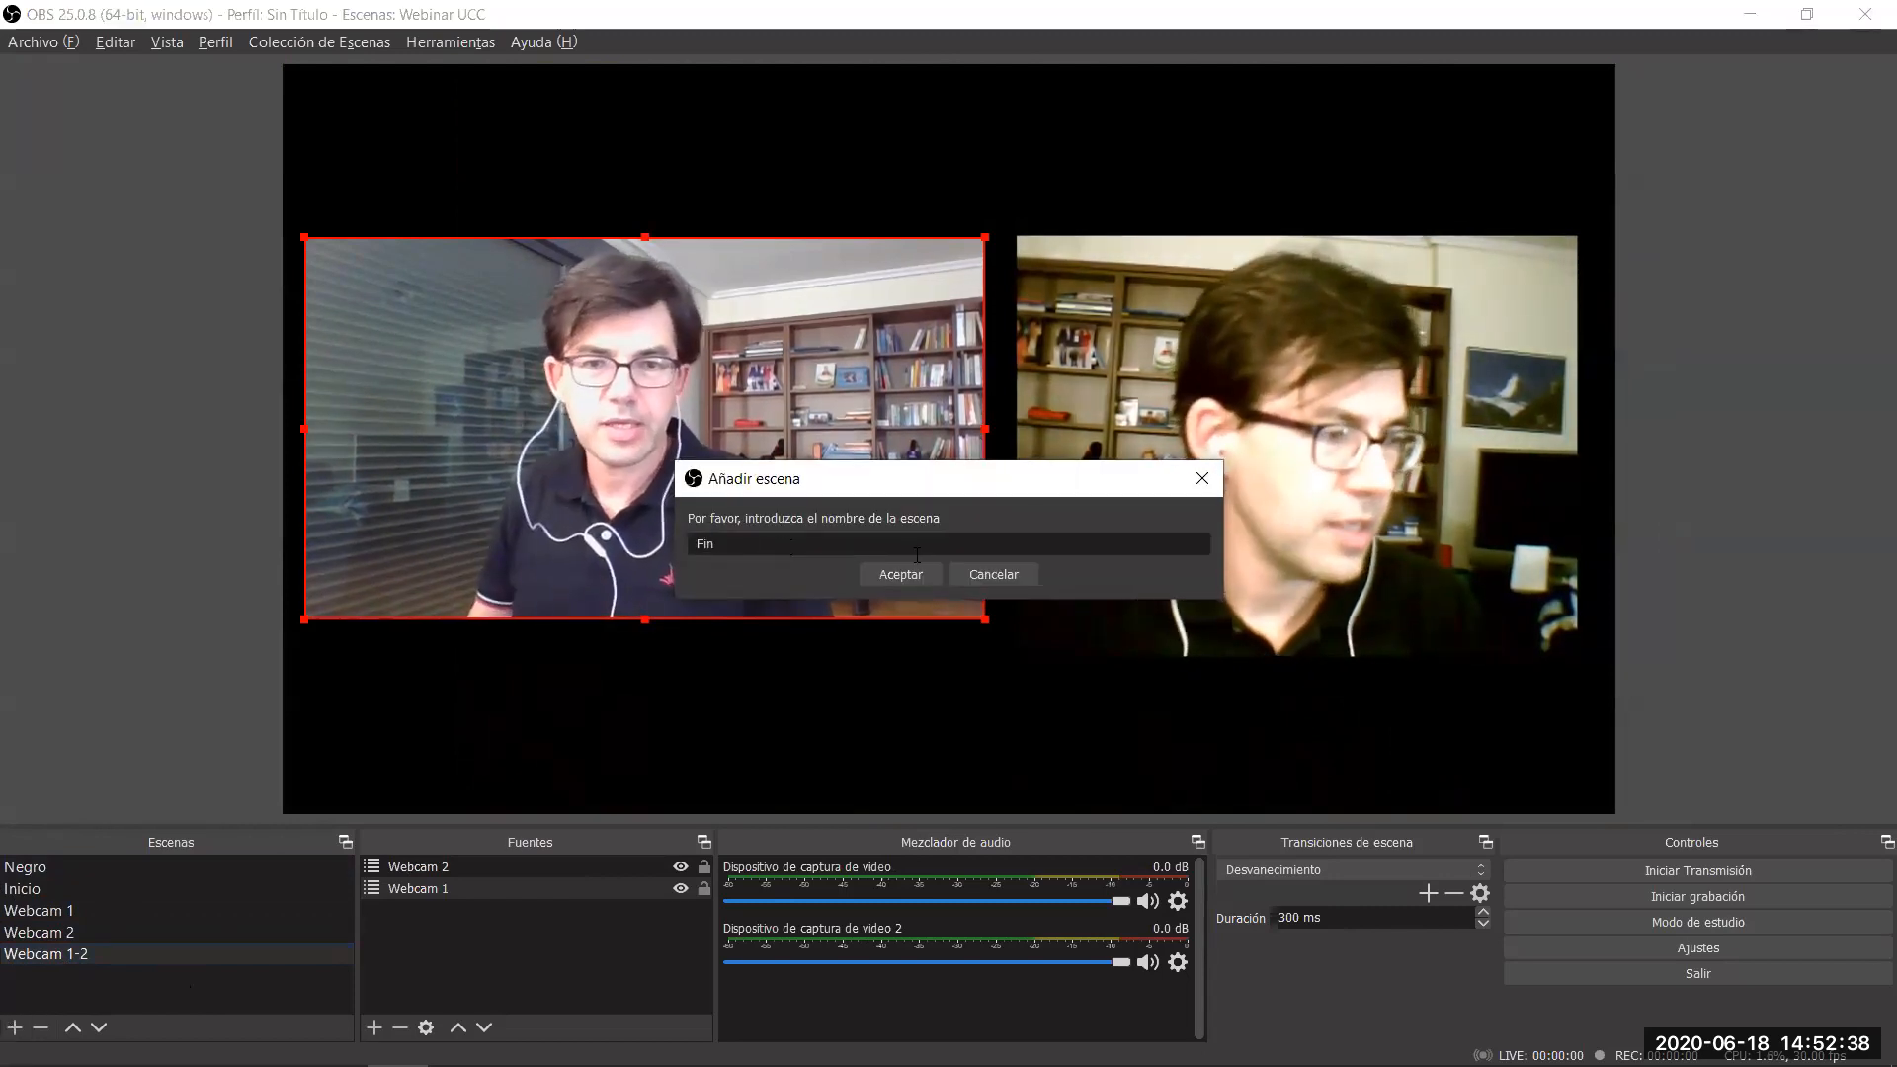
pyautogui.click(911, 566)
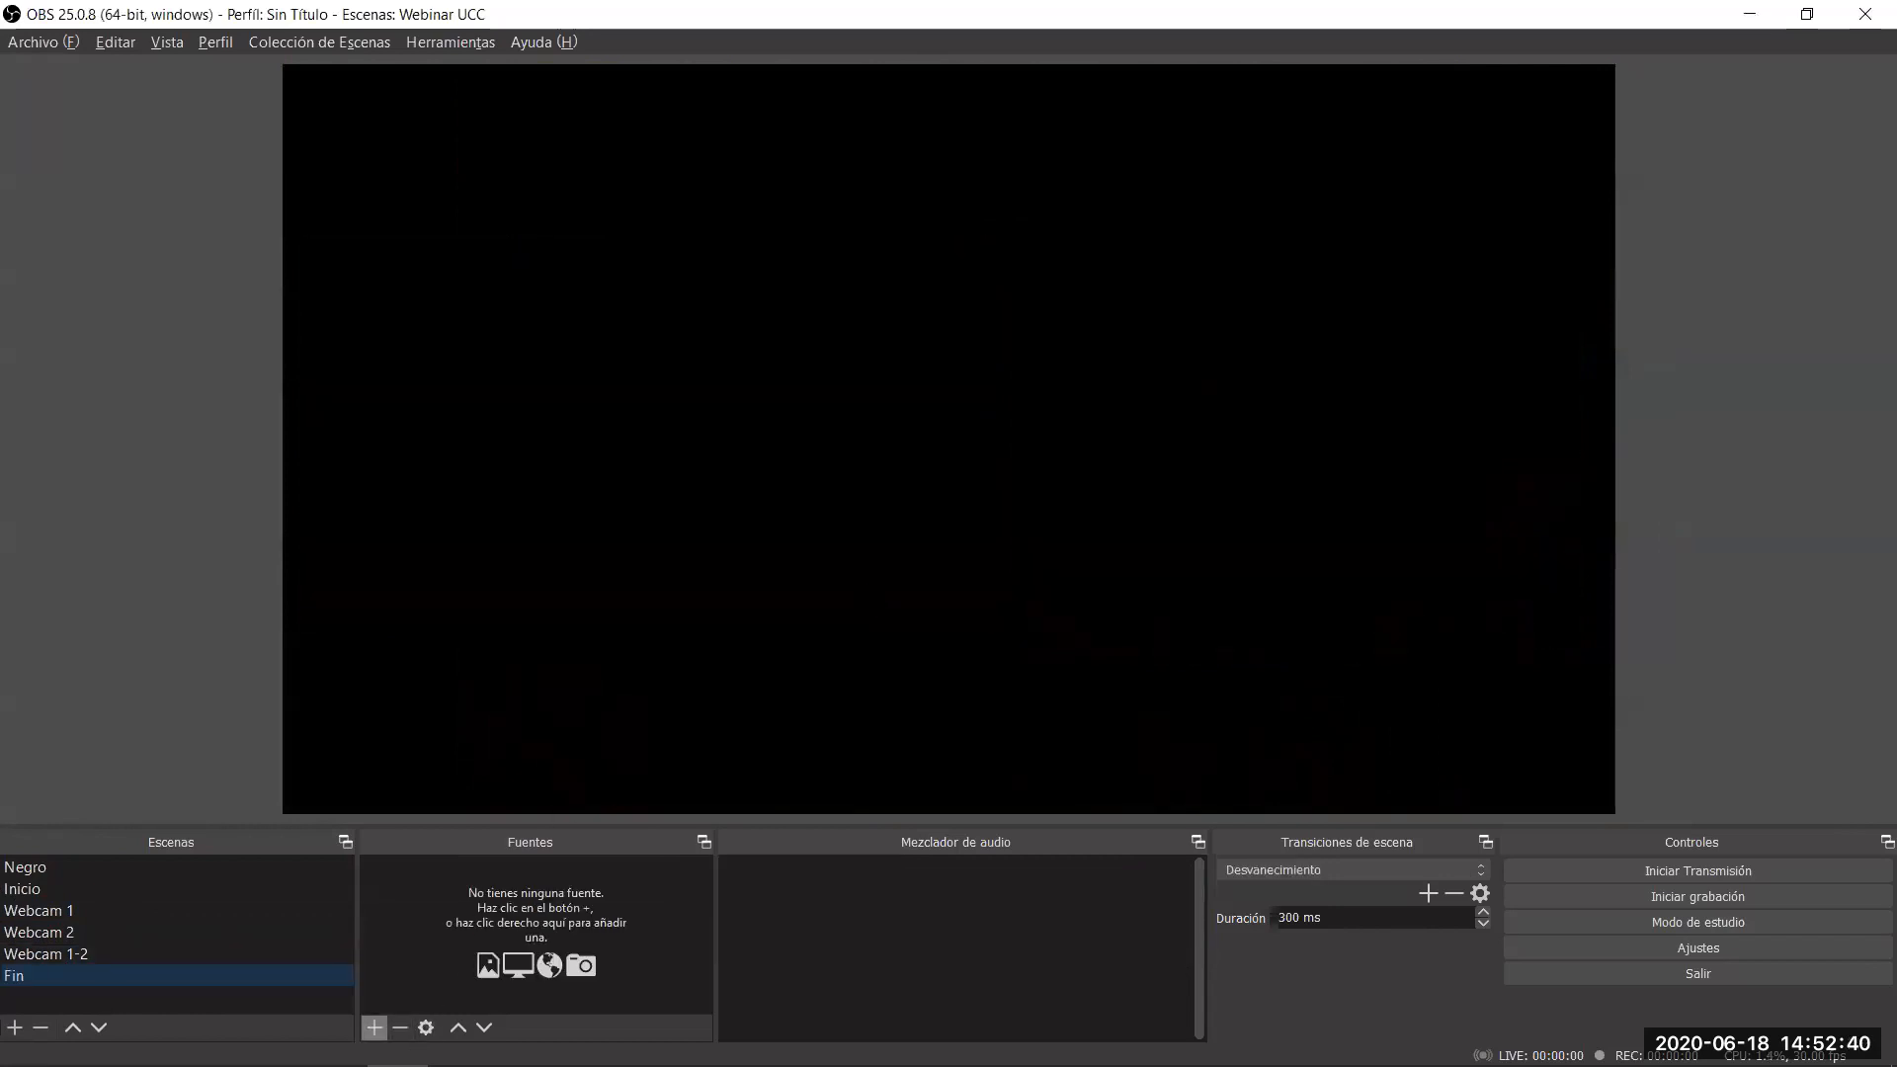
# Add a new image source to the Fin scene using the file Fin.png.
pyautogui.click(376, 1028)
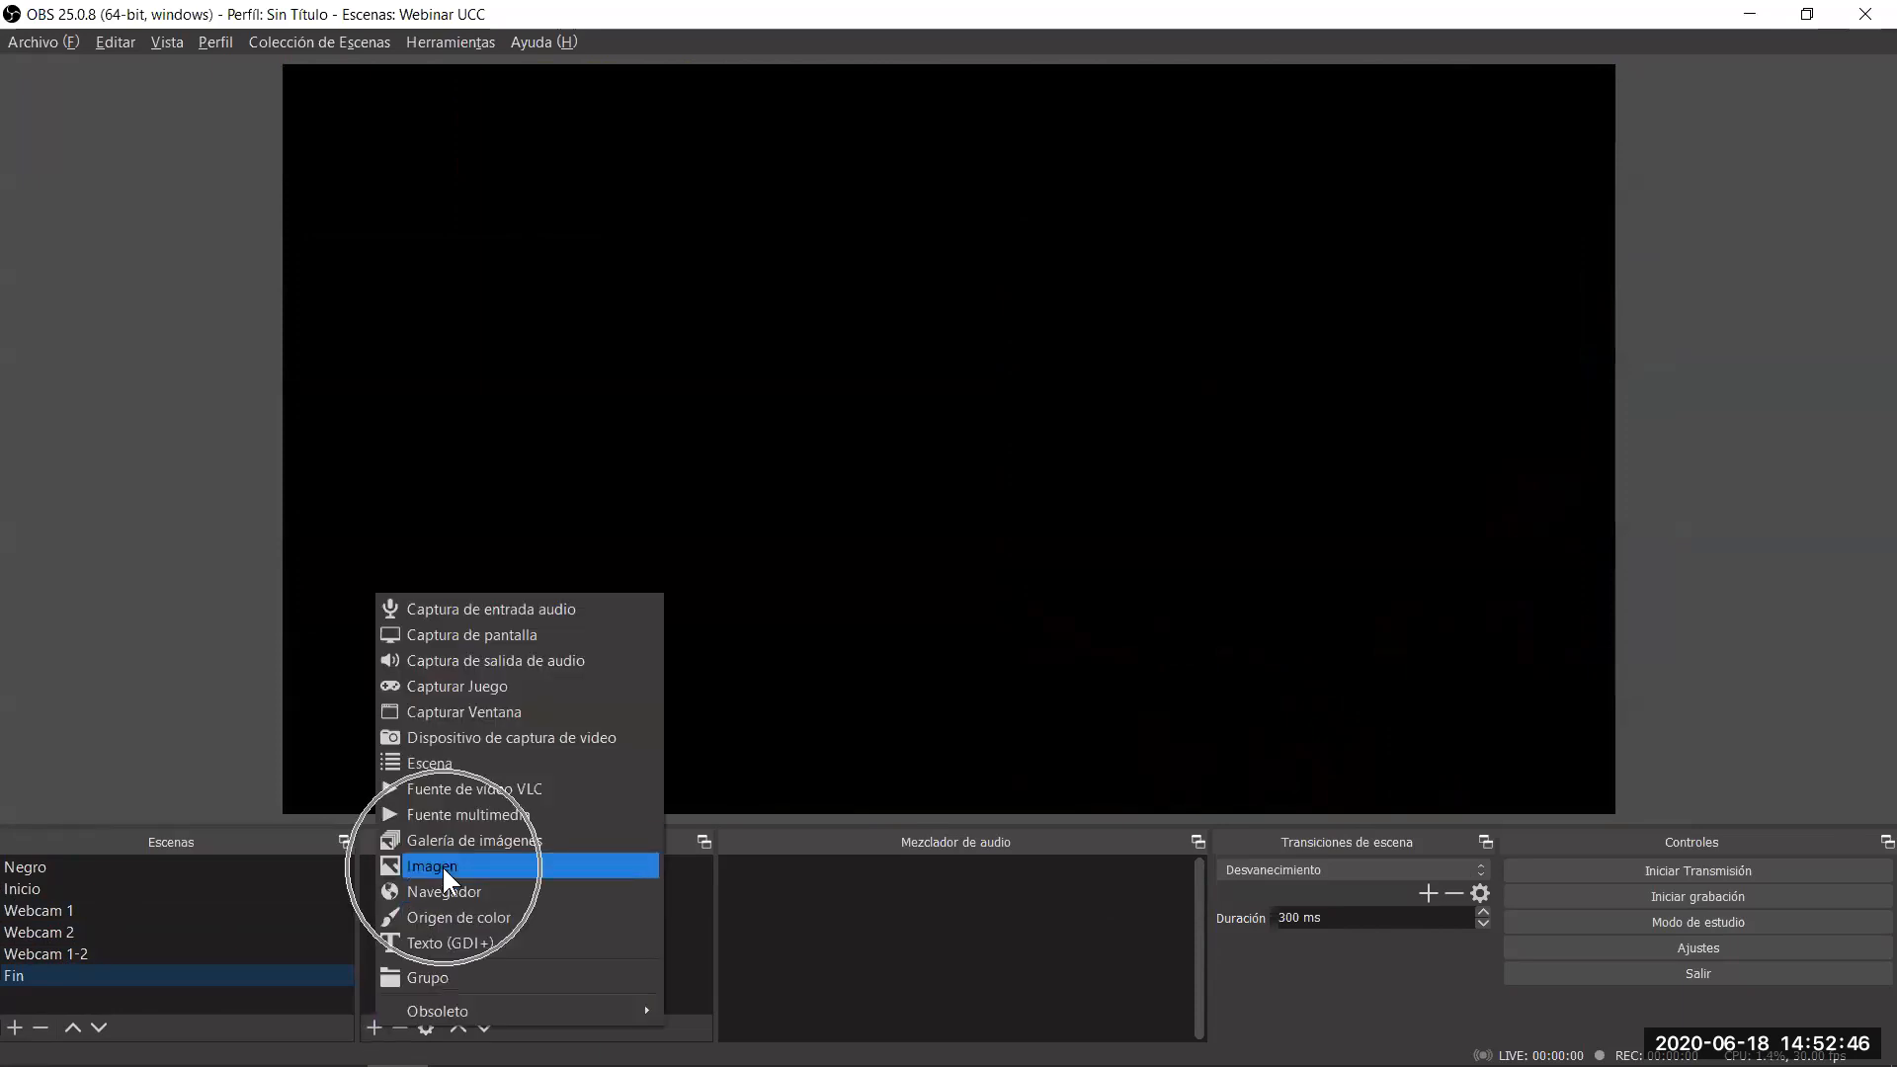
pyautogui.click(441, 863)
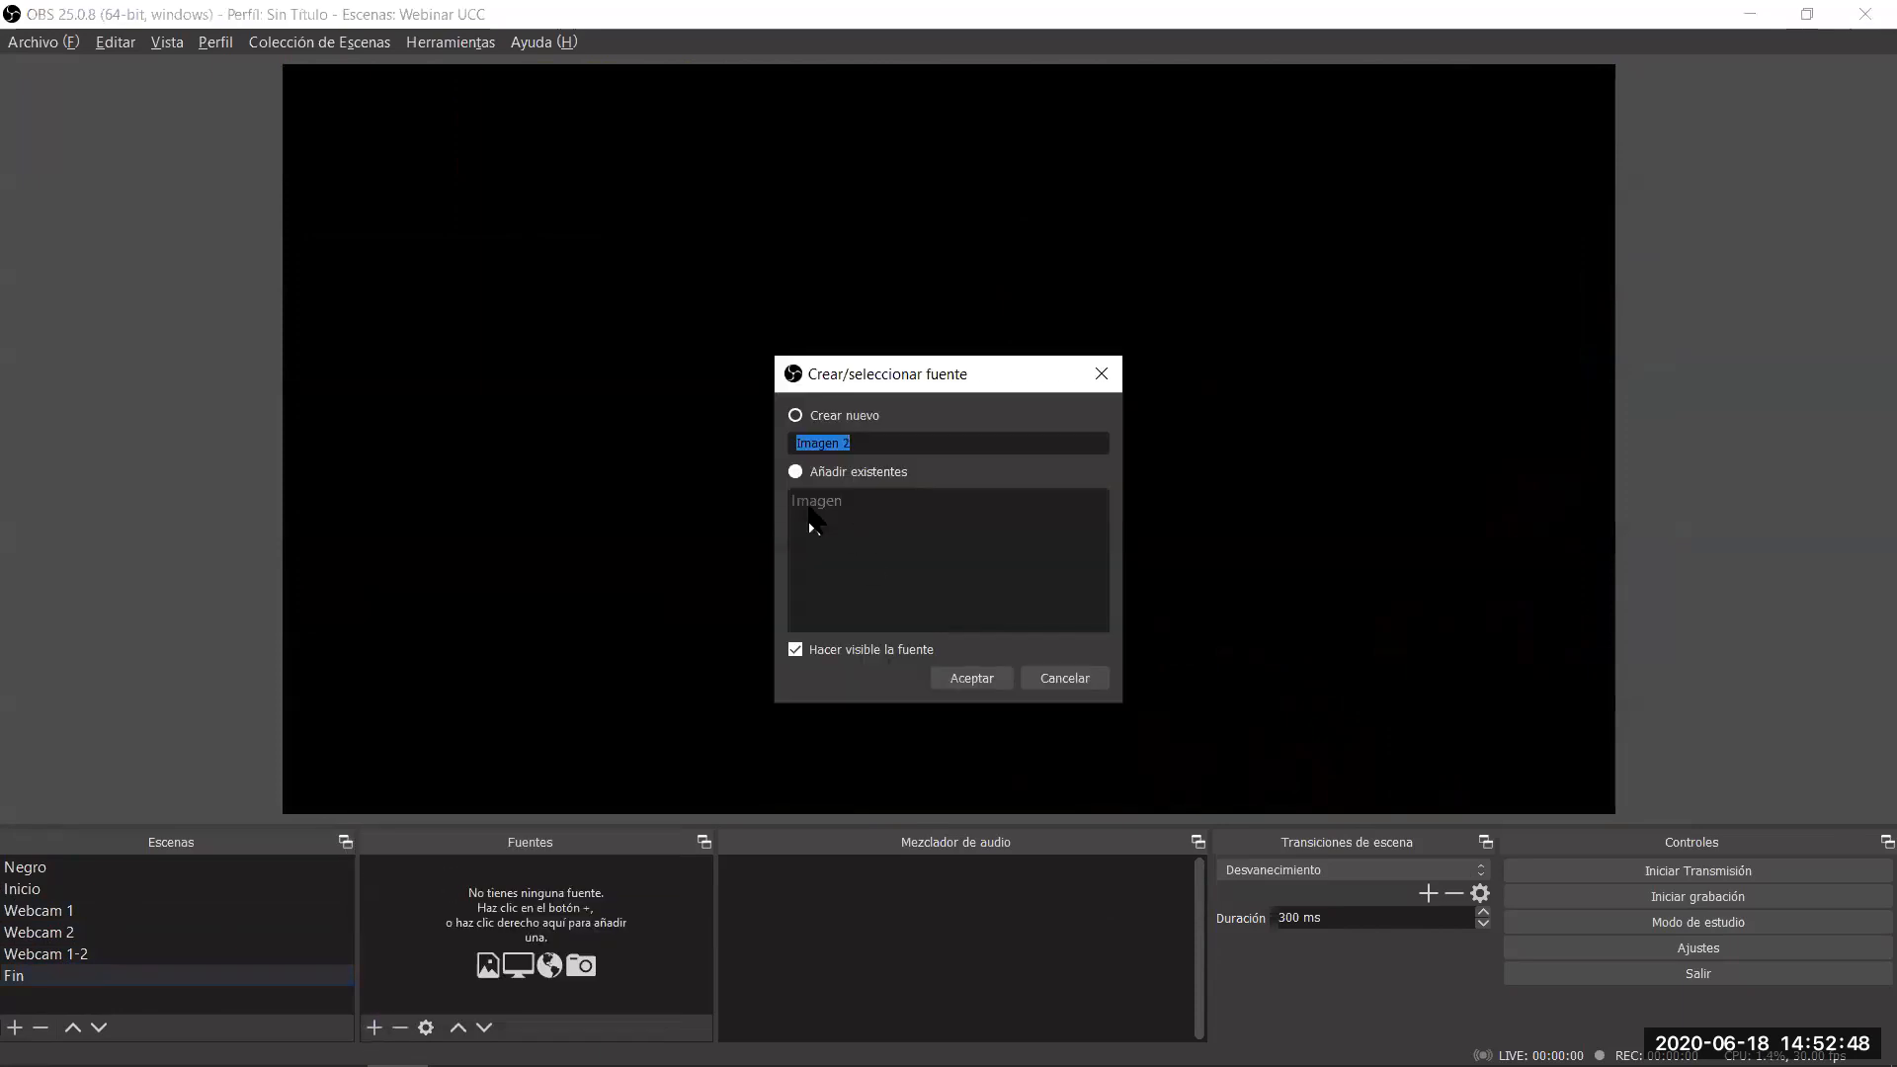
pyautogui.click(968, 676)
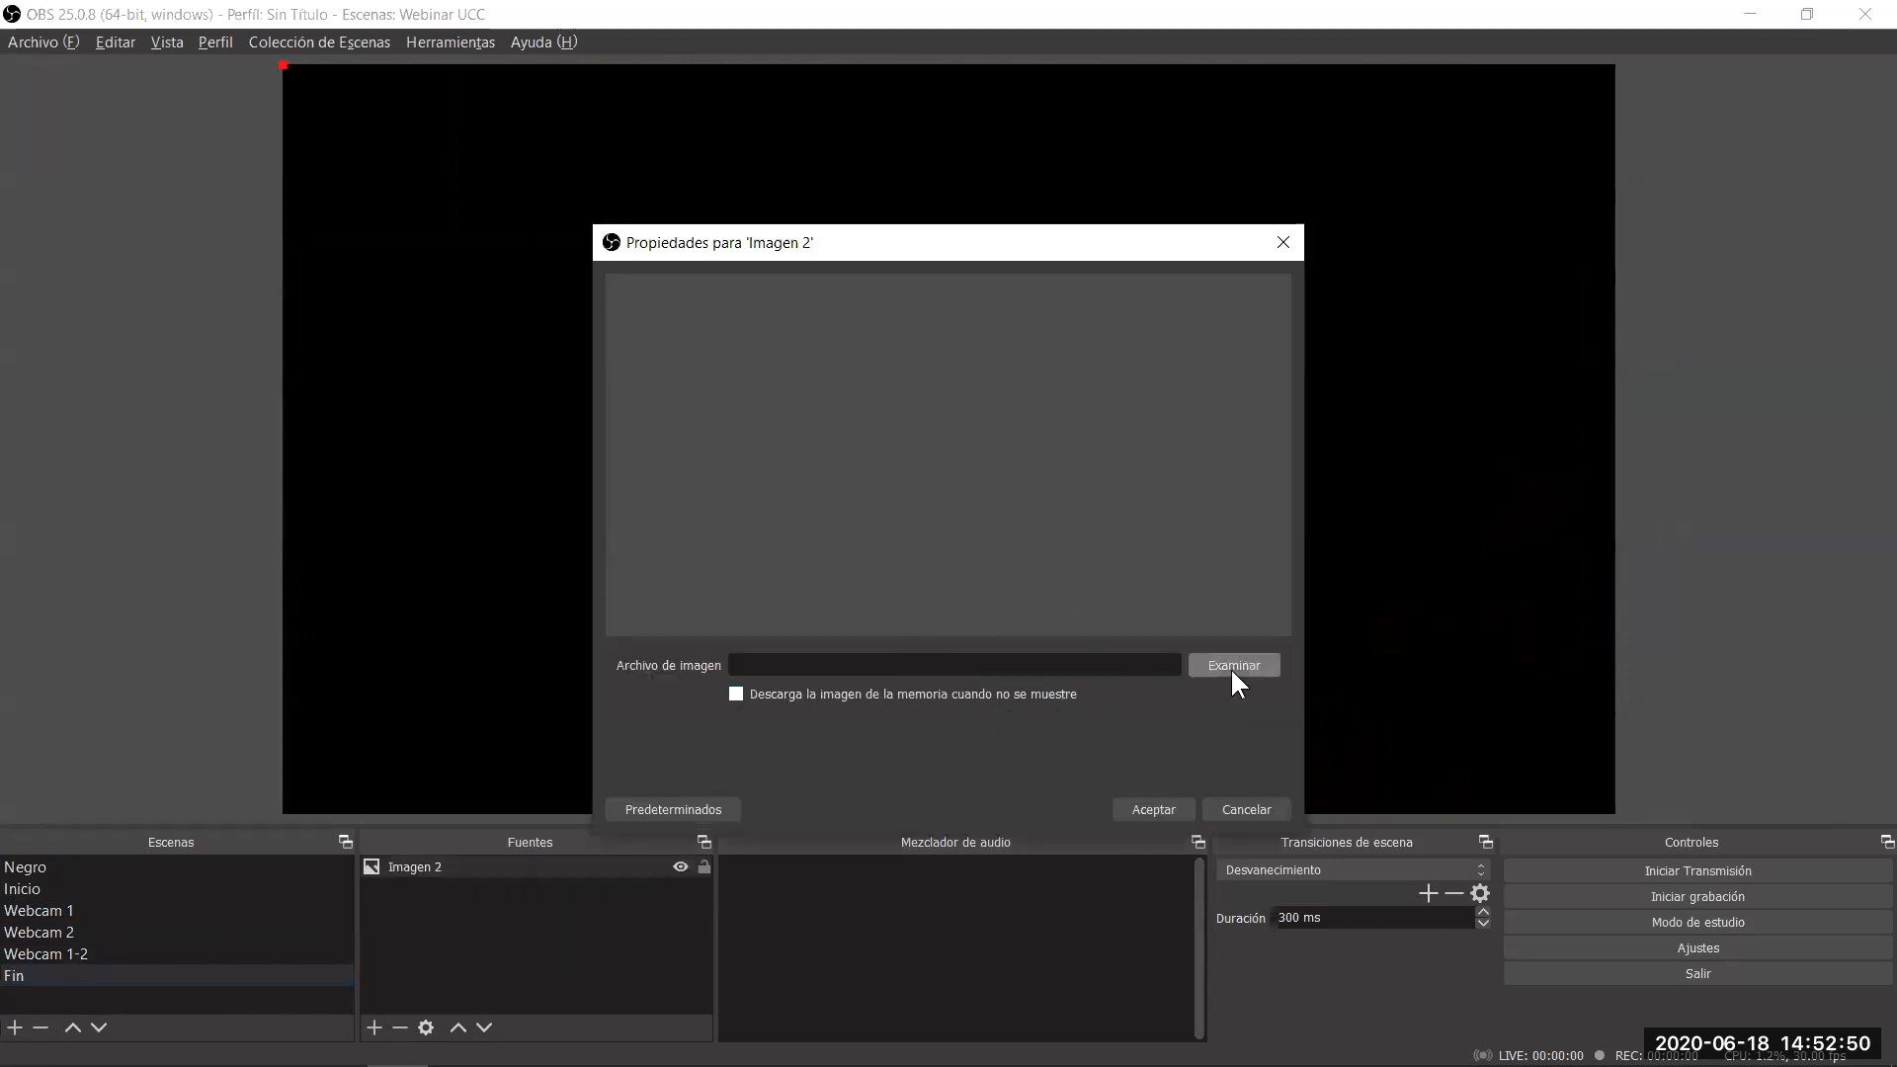
pyautogui.click(1233, 665)
pyautogui.doubleClick(868, 466)
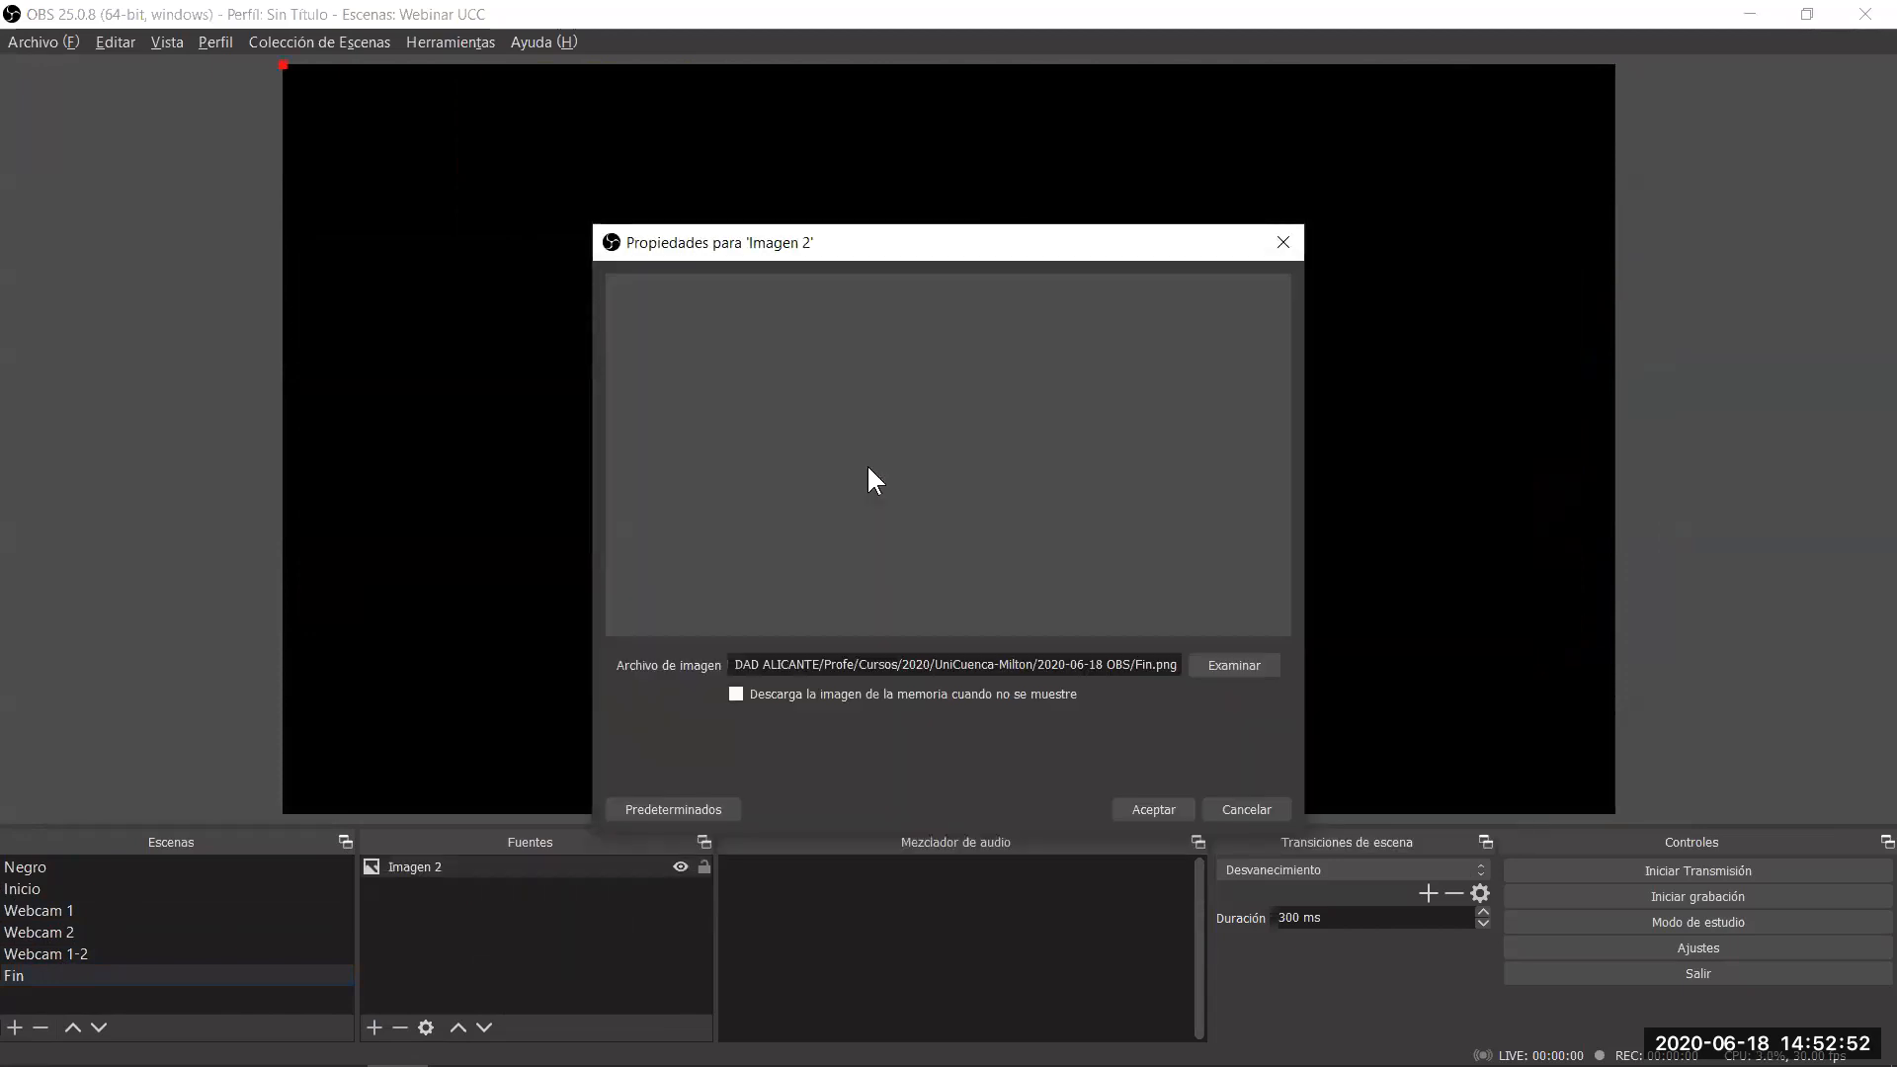
pyautogui.click(1148, 810)
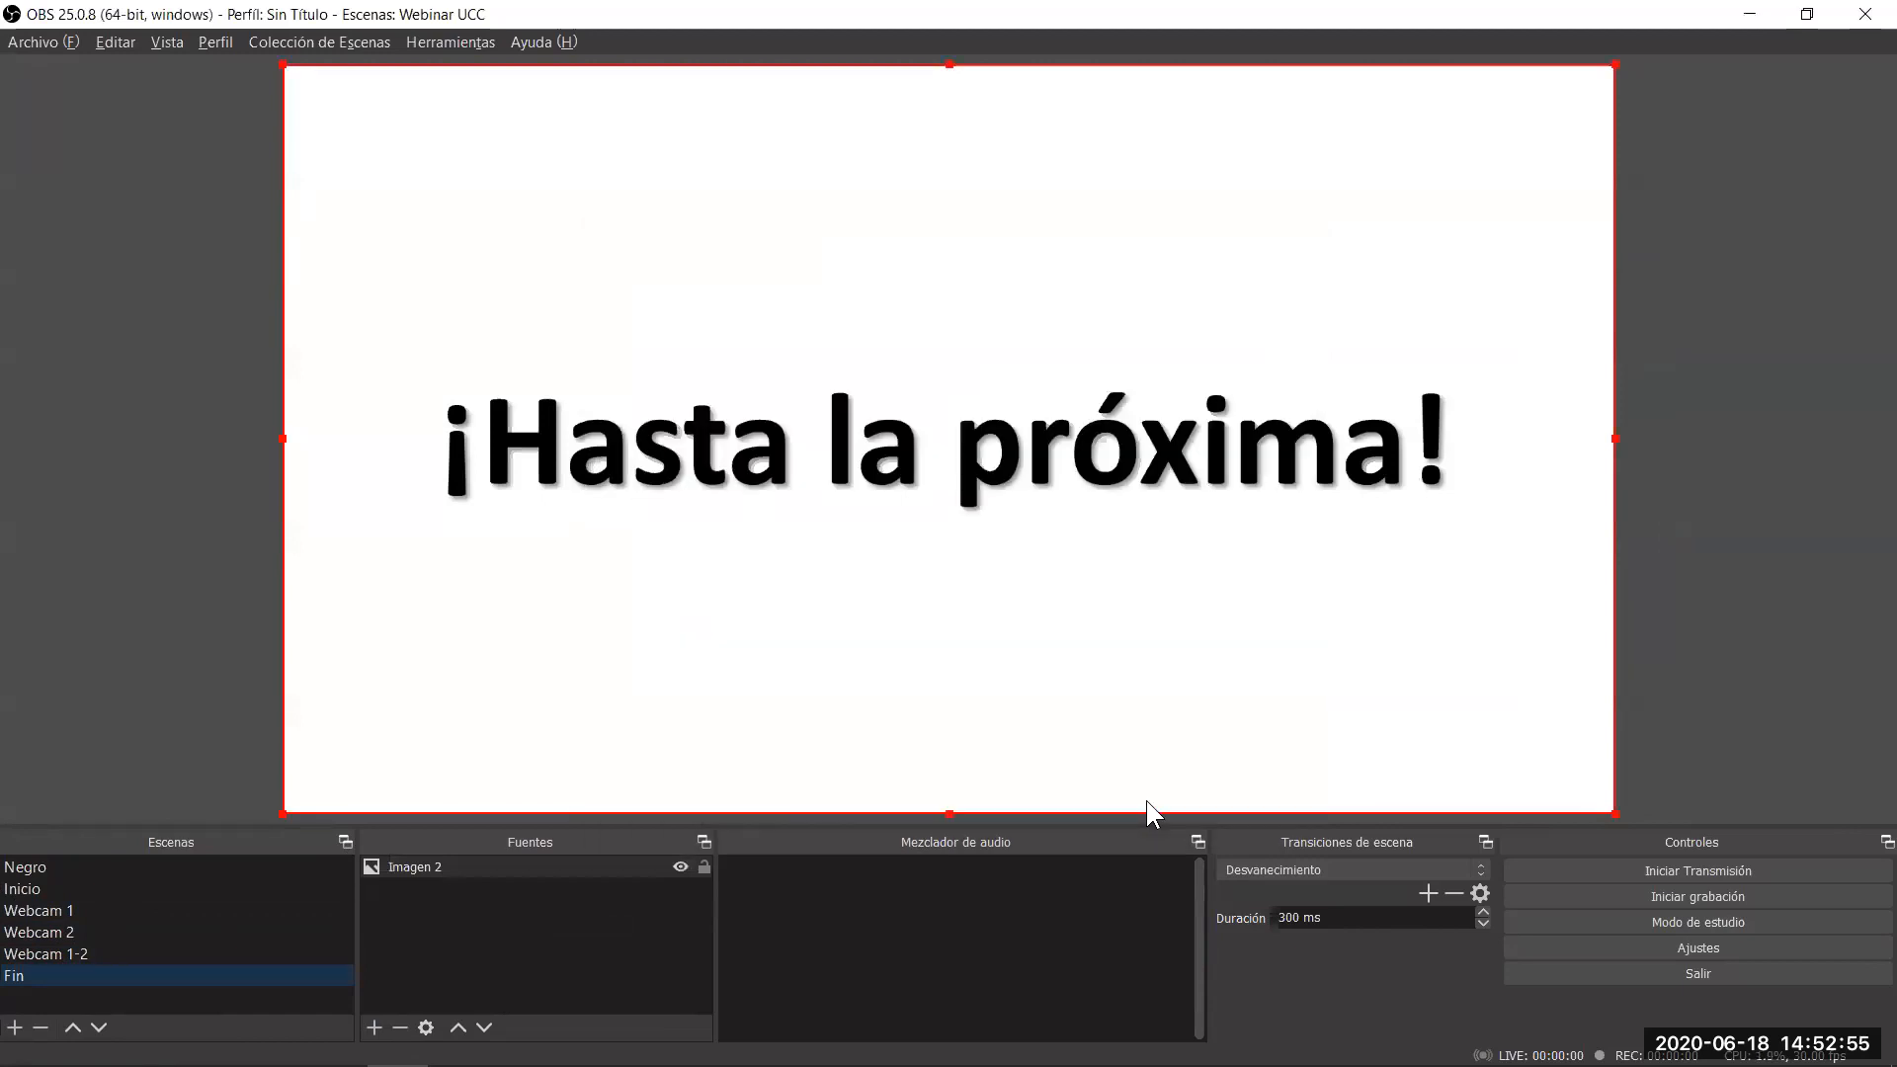
# Add a new media source to the Fin scene that plays the local file bensound-summer.mp3, without looping.
pyautogui.click(376, 1028)
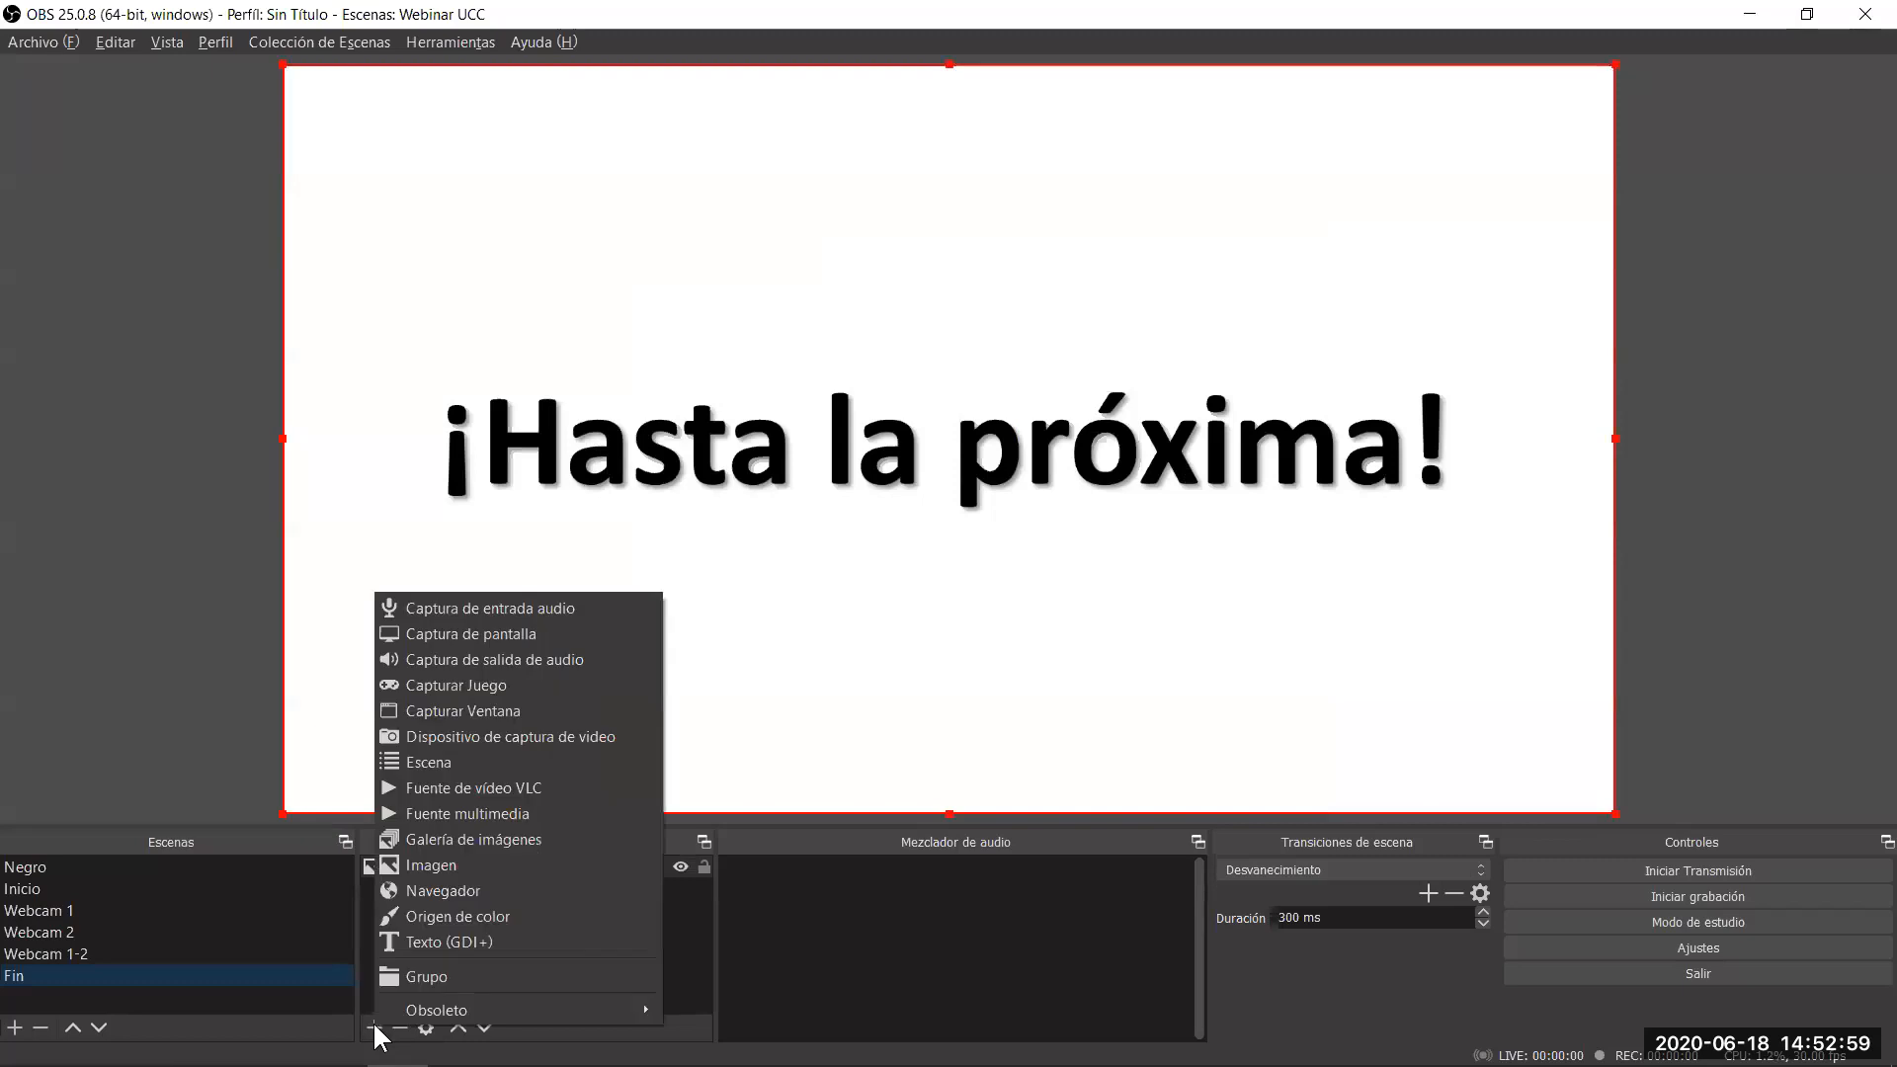
pyautogui.click(472, 813)
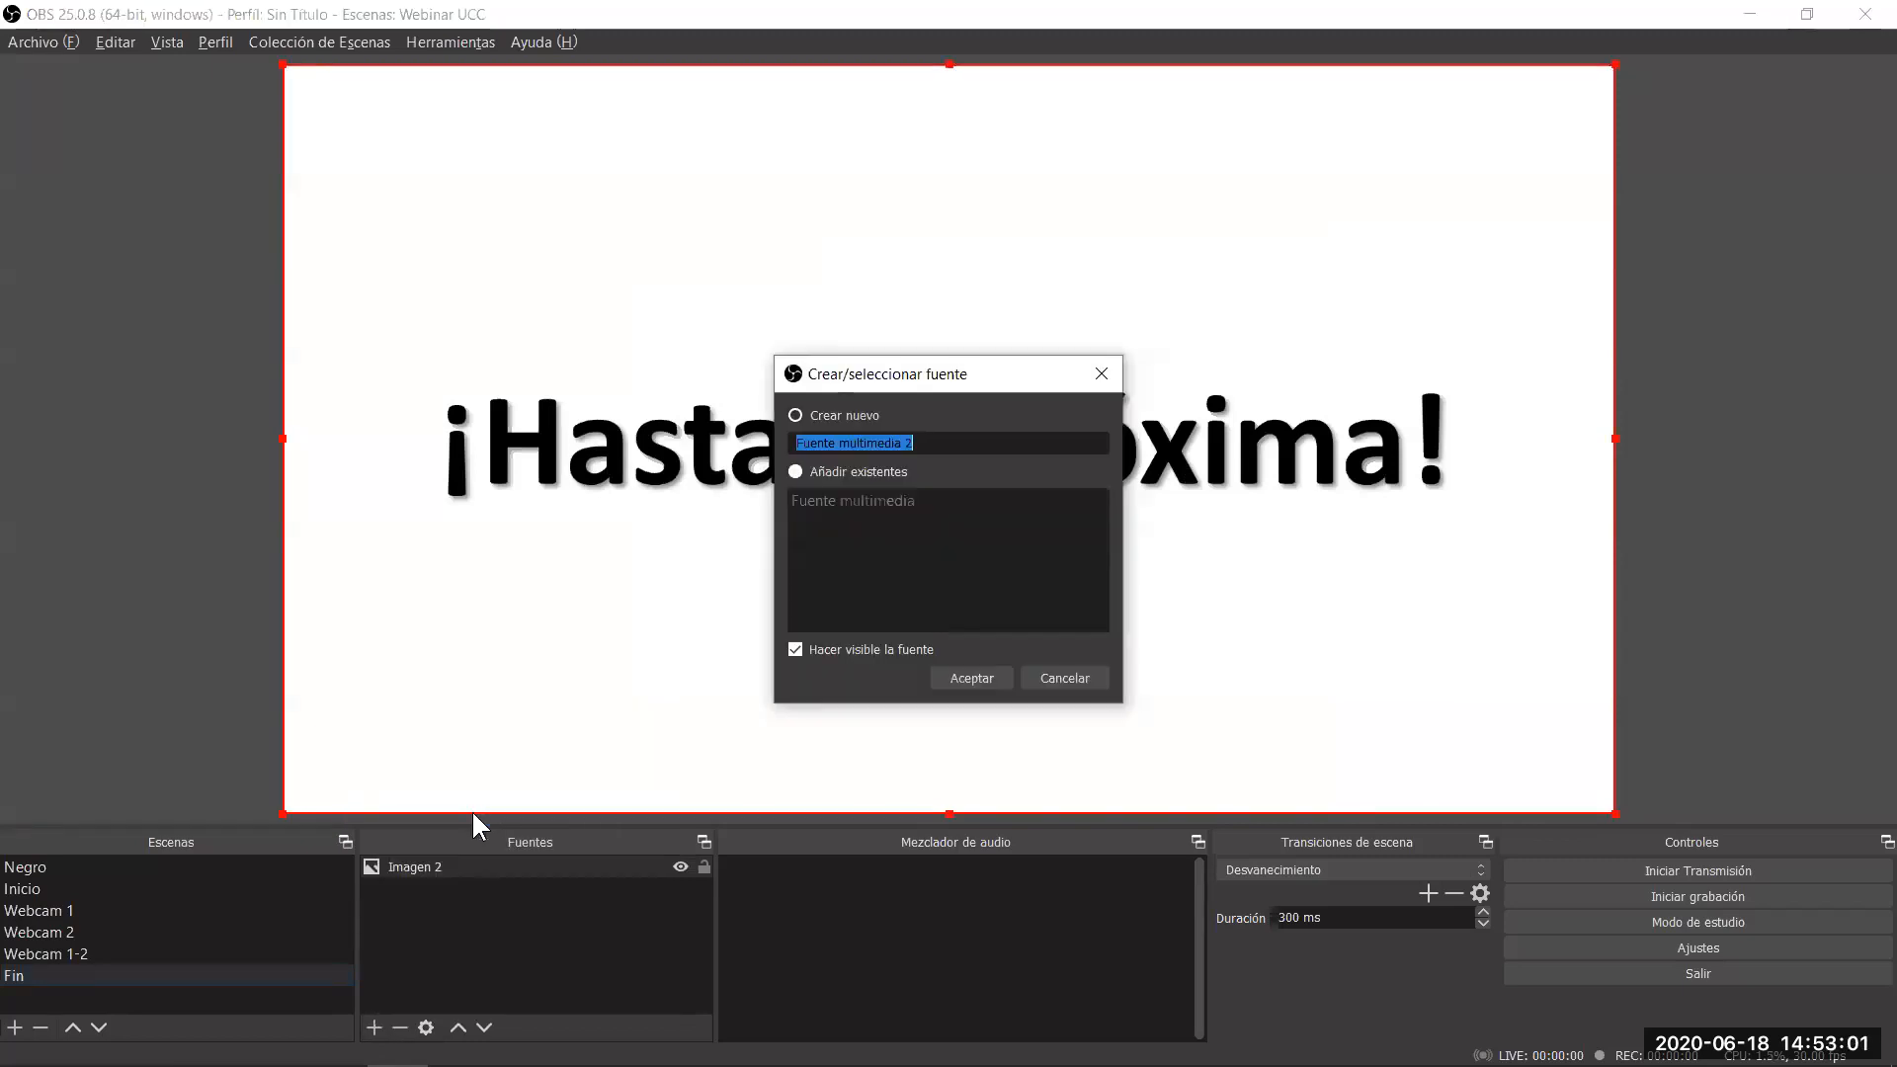
pyautogui.click(956, 678)
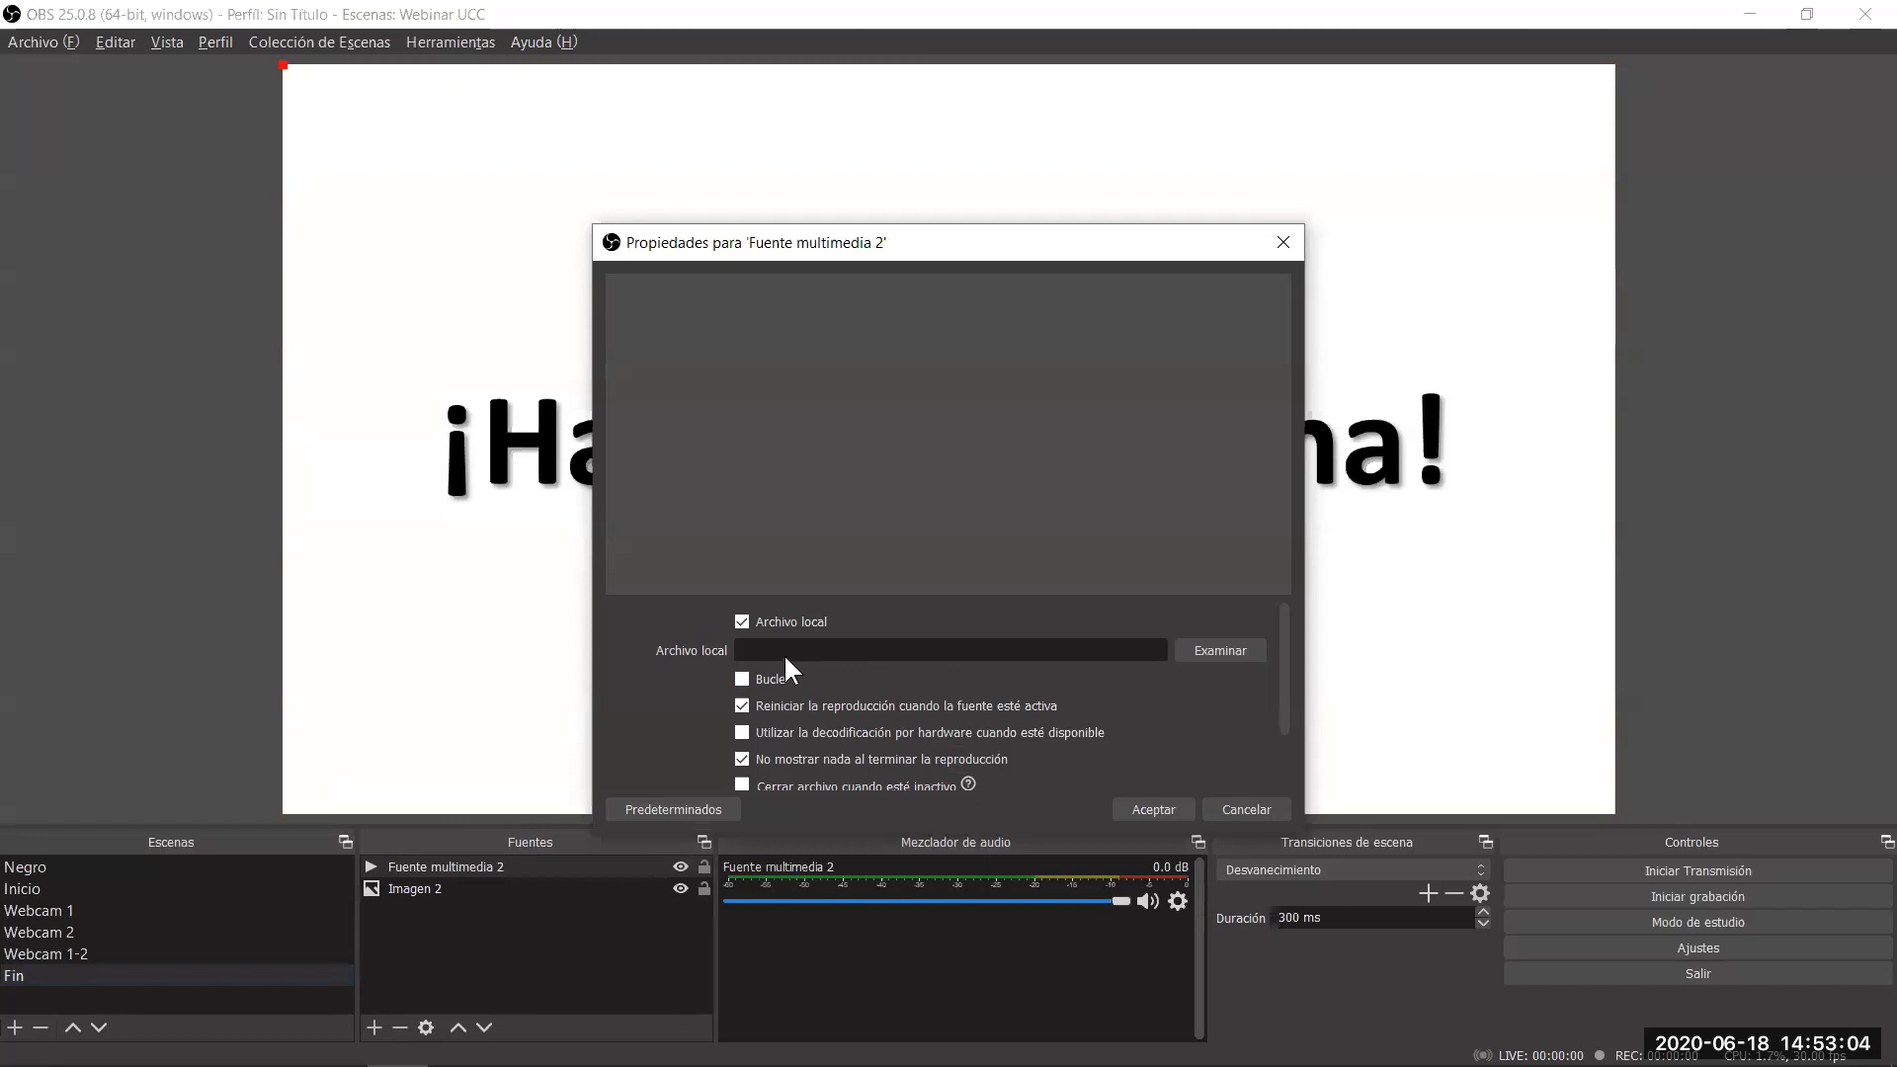
pyautogui.click(1210, 649)
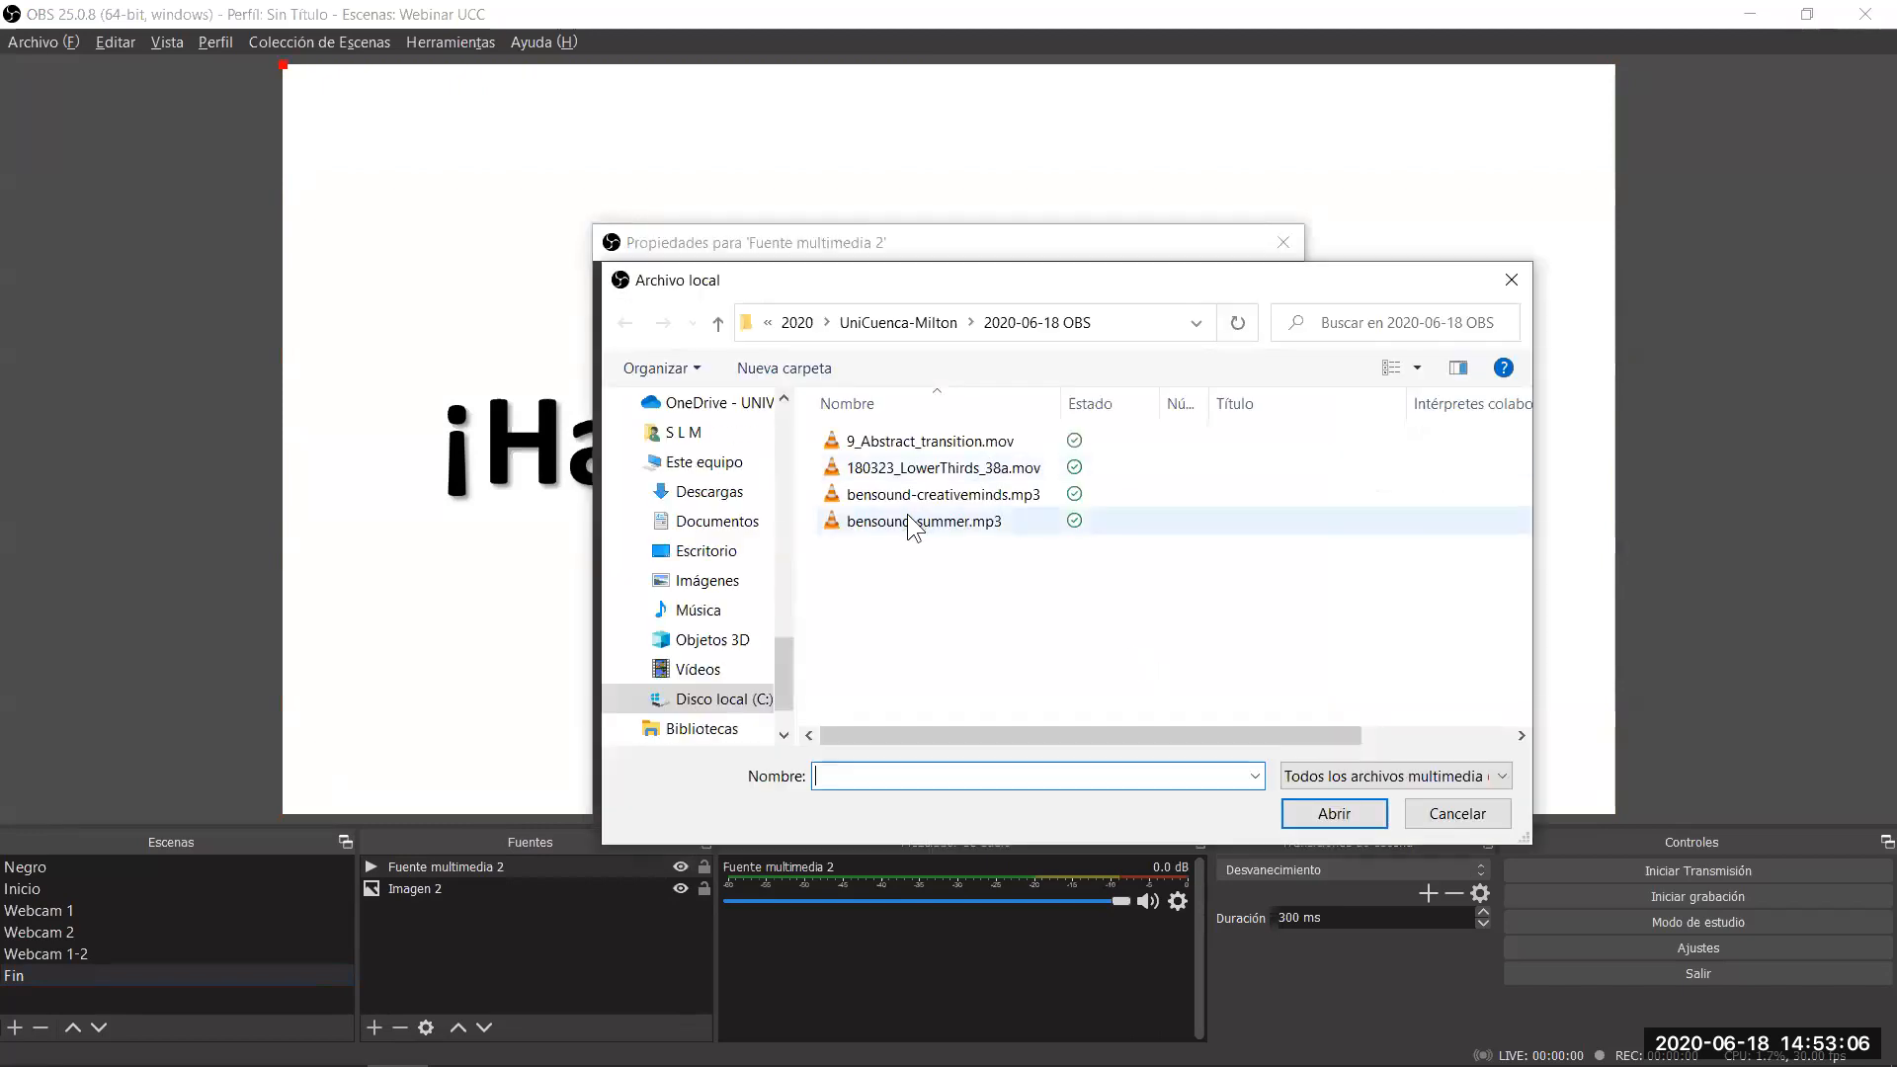
pyautogui.click(932, 521)
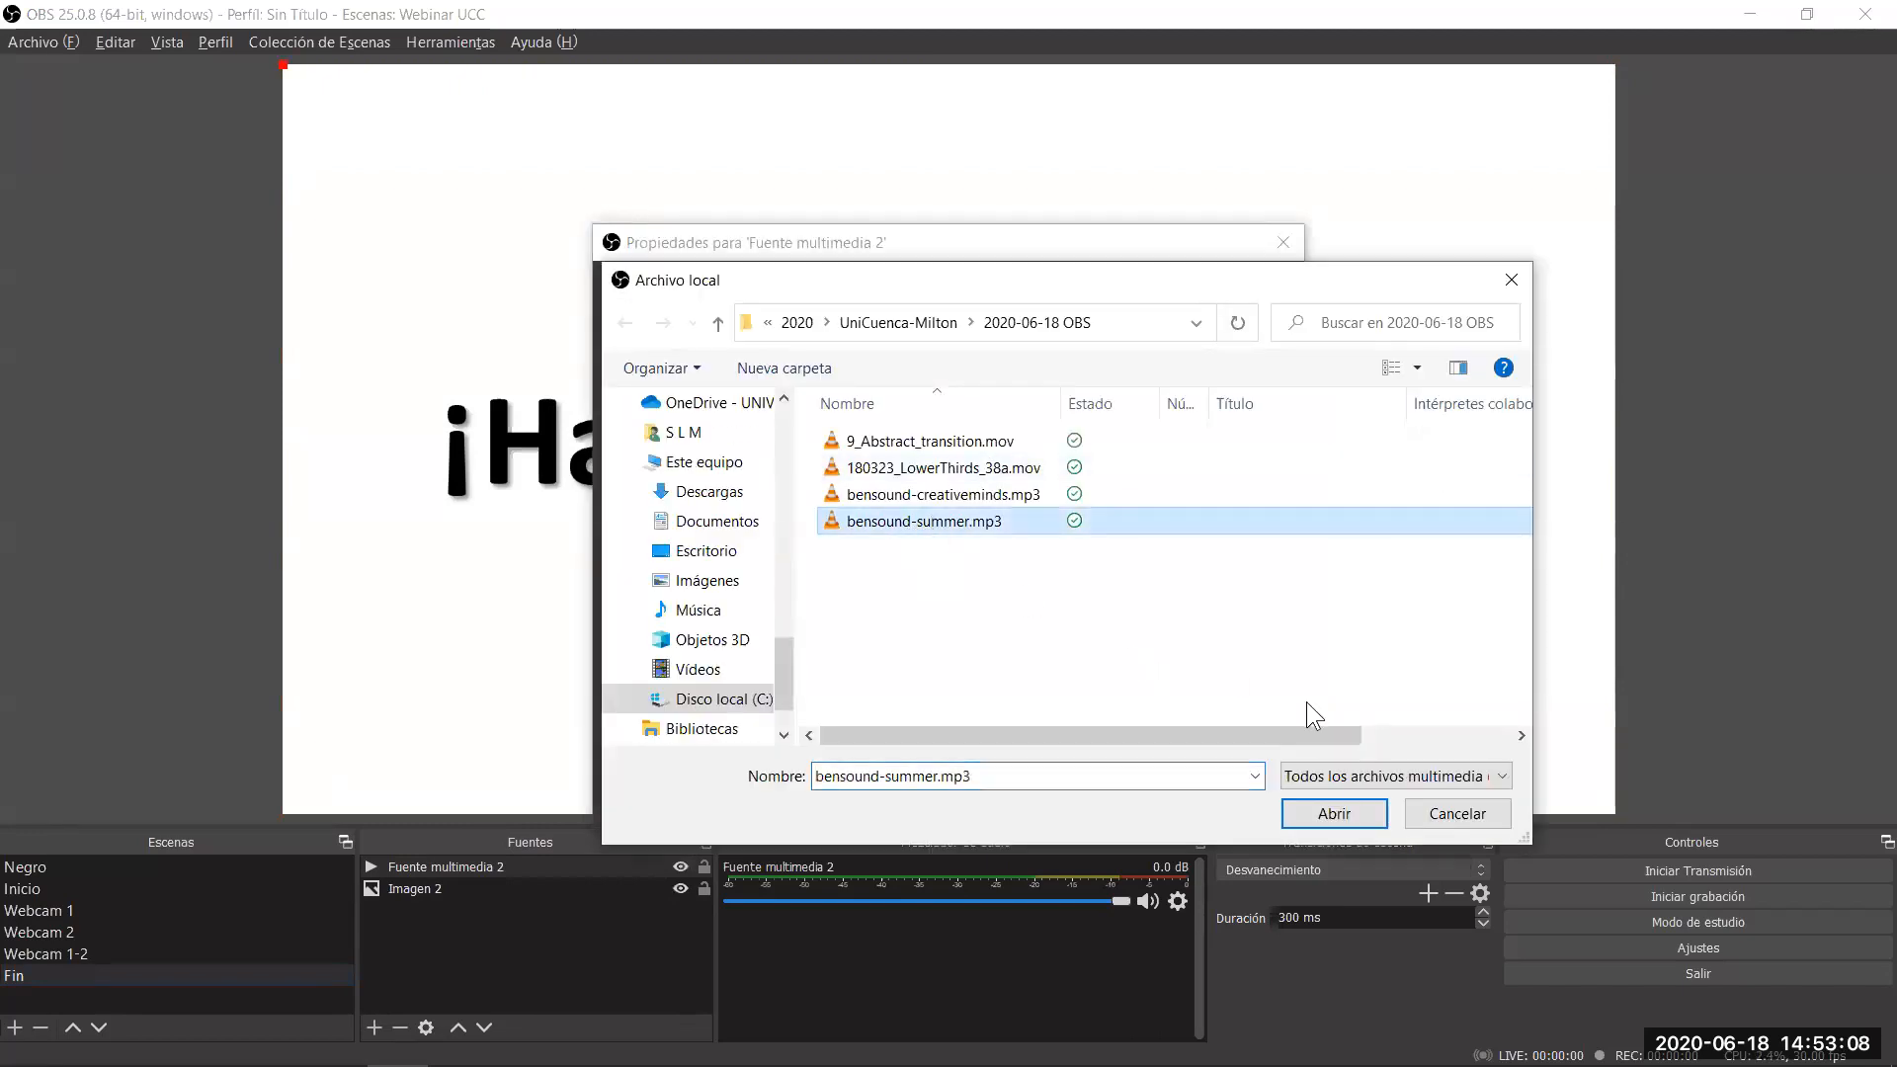
pyautogui.click(1333, 814)
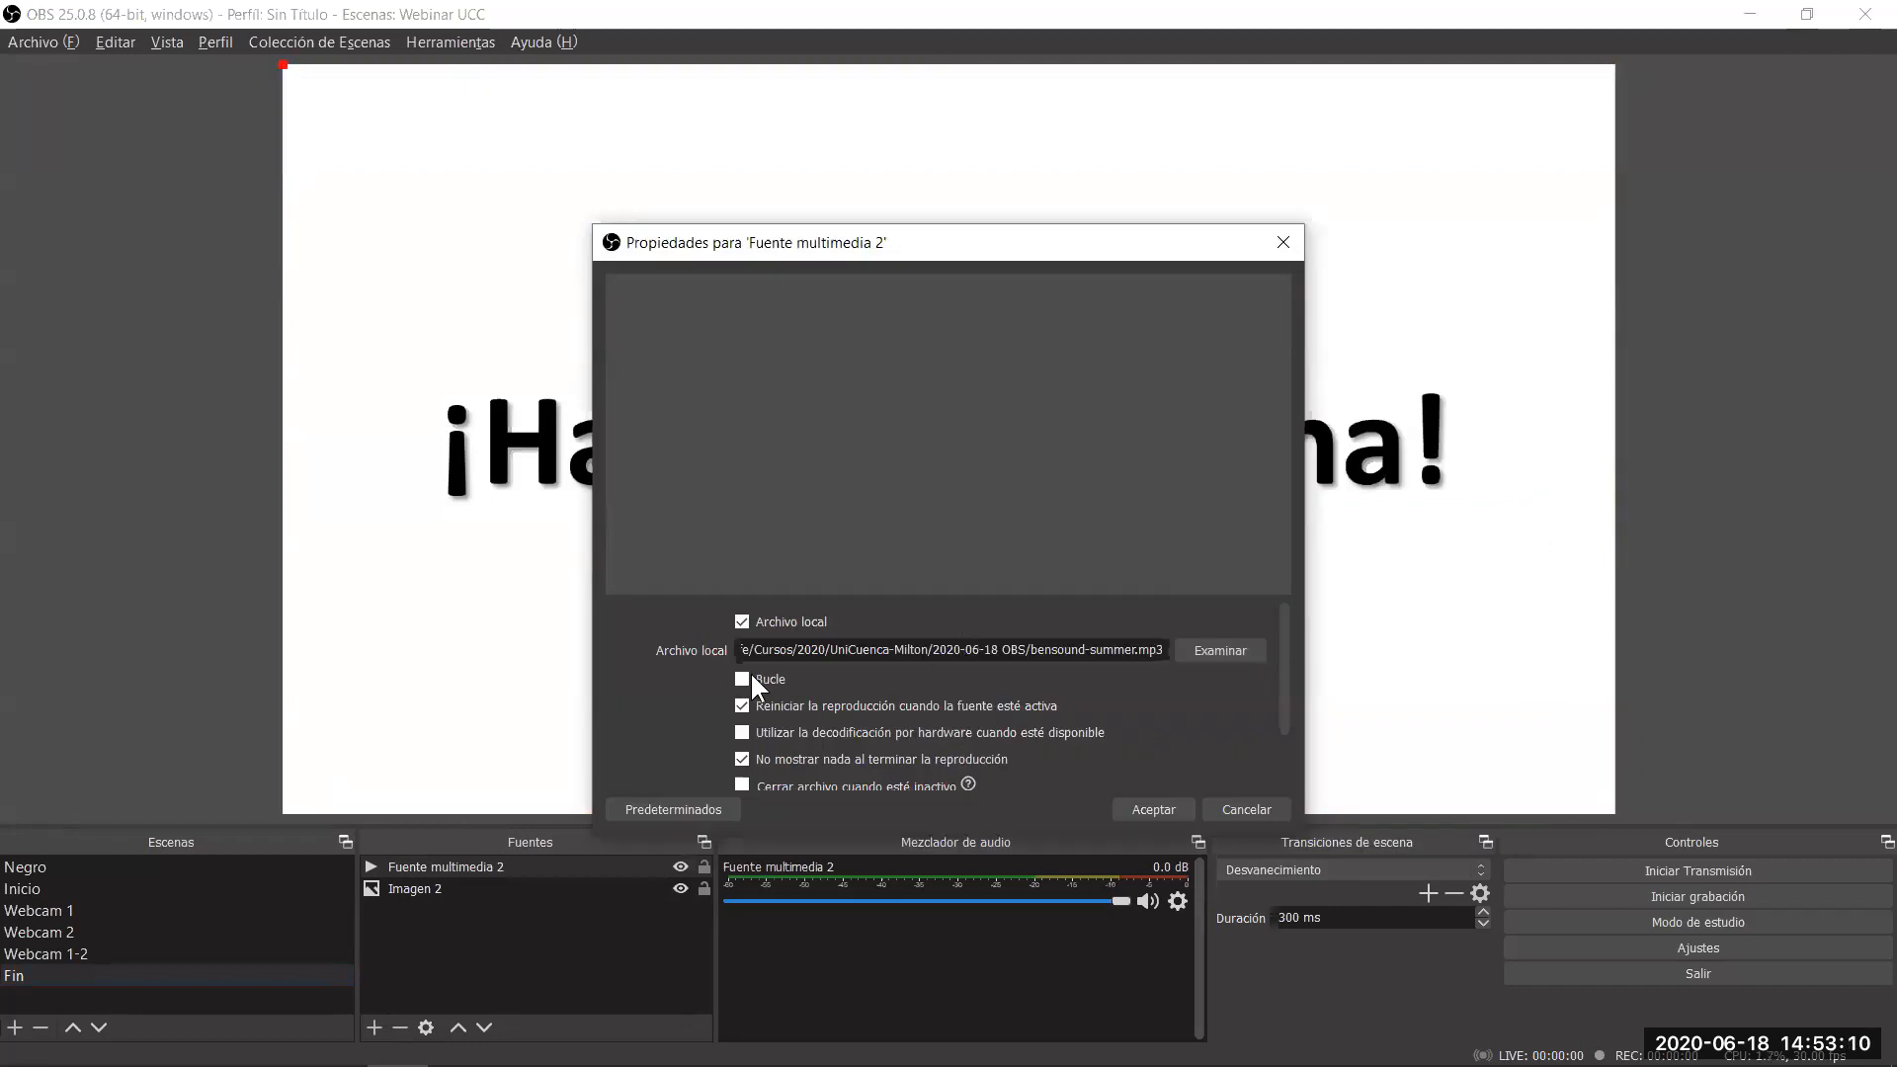
pyautogui.click(1148, 802)
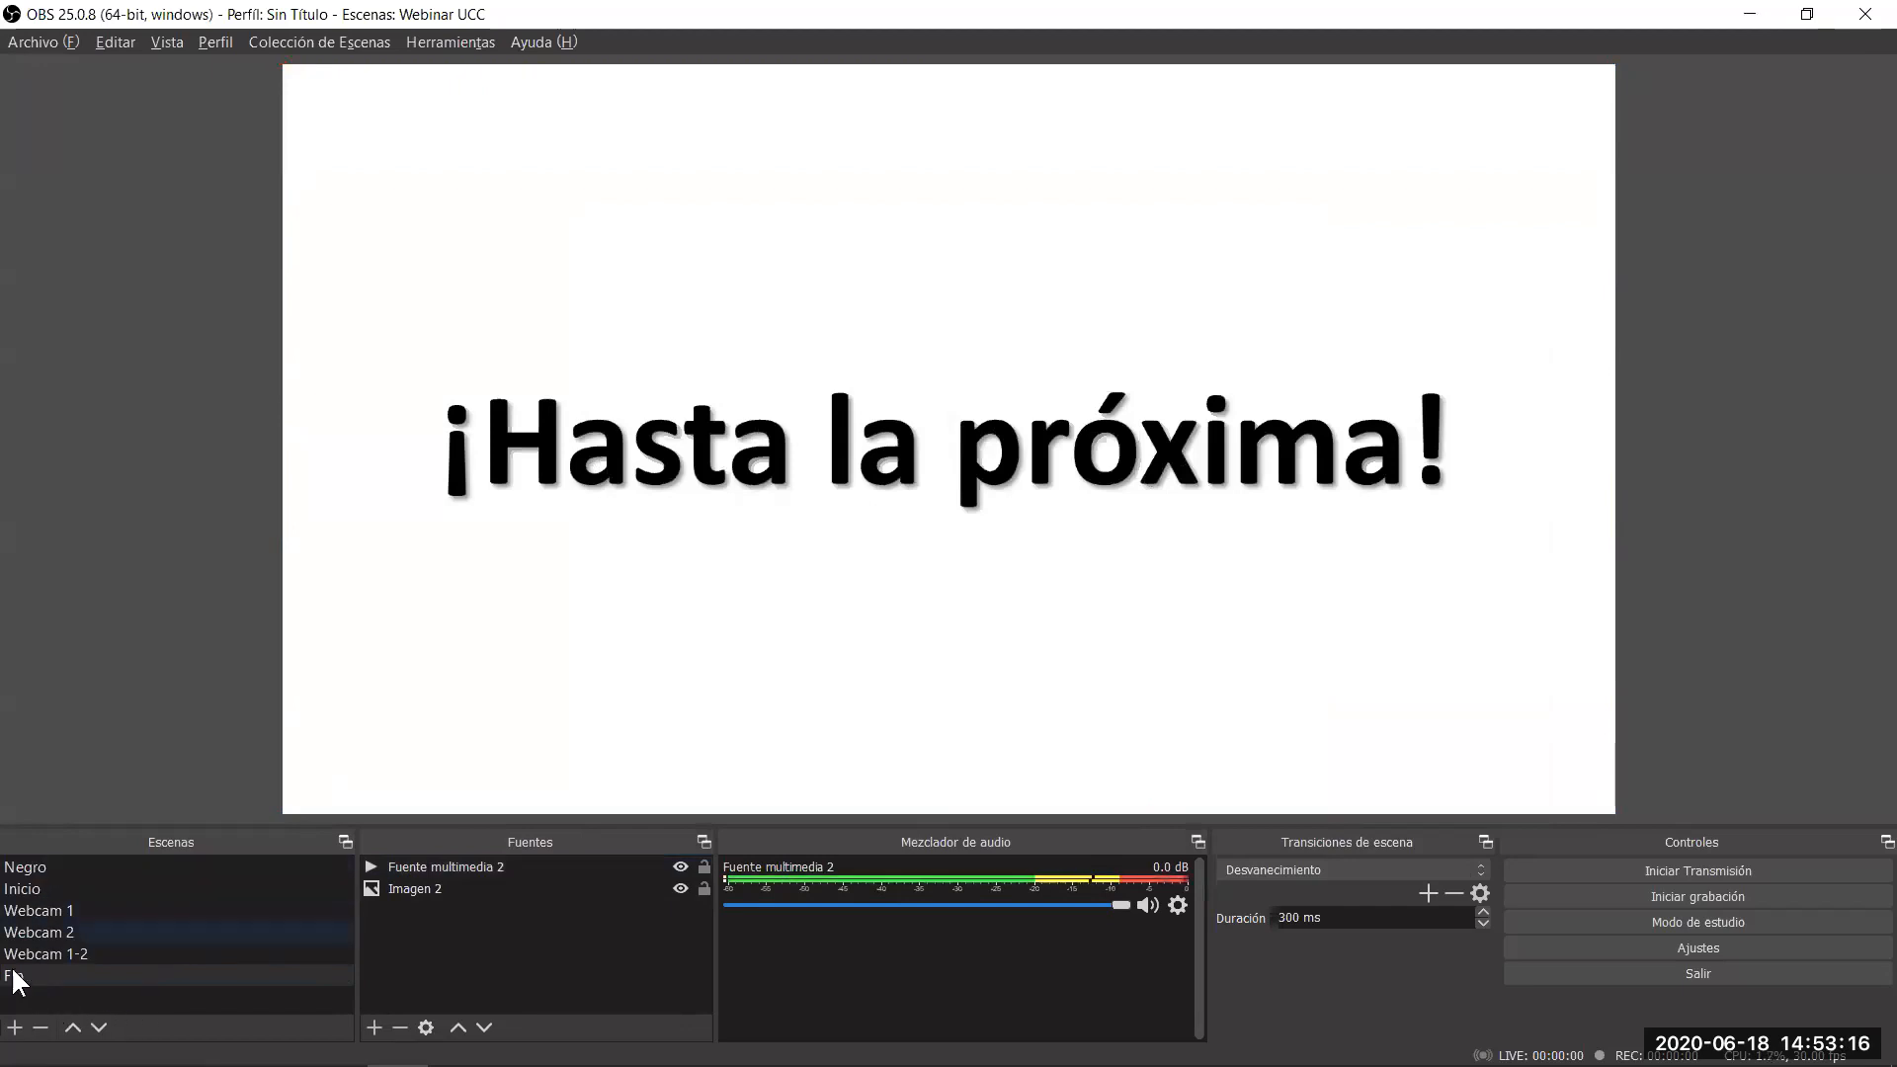
# Add a closing black scene, trying the name "Negro" first and then using "Negro 2".
pyautogui.click(15, 1027)
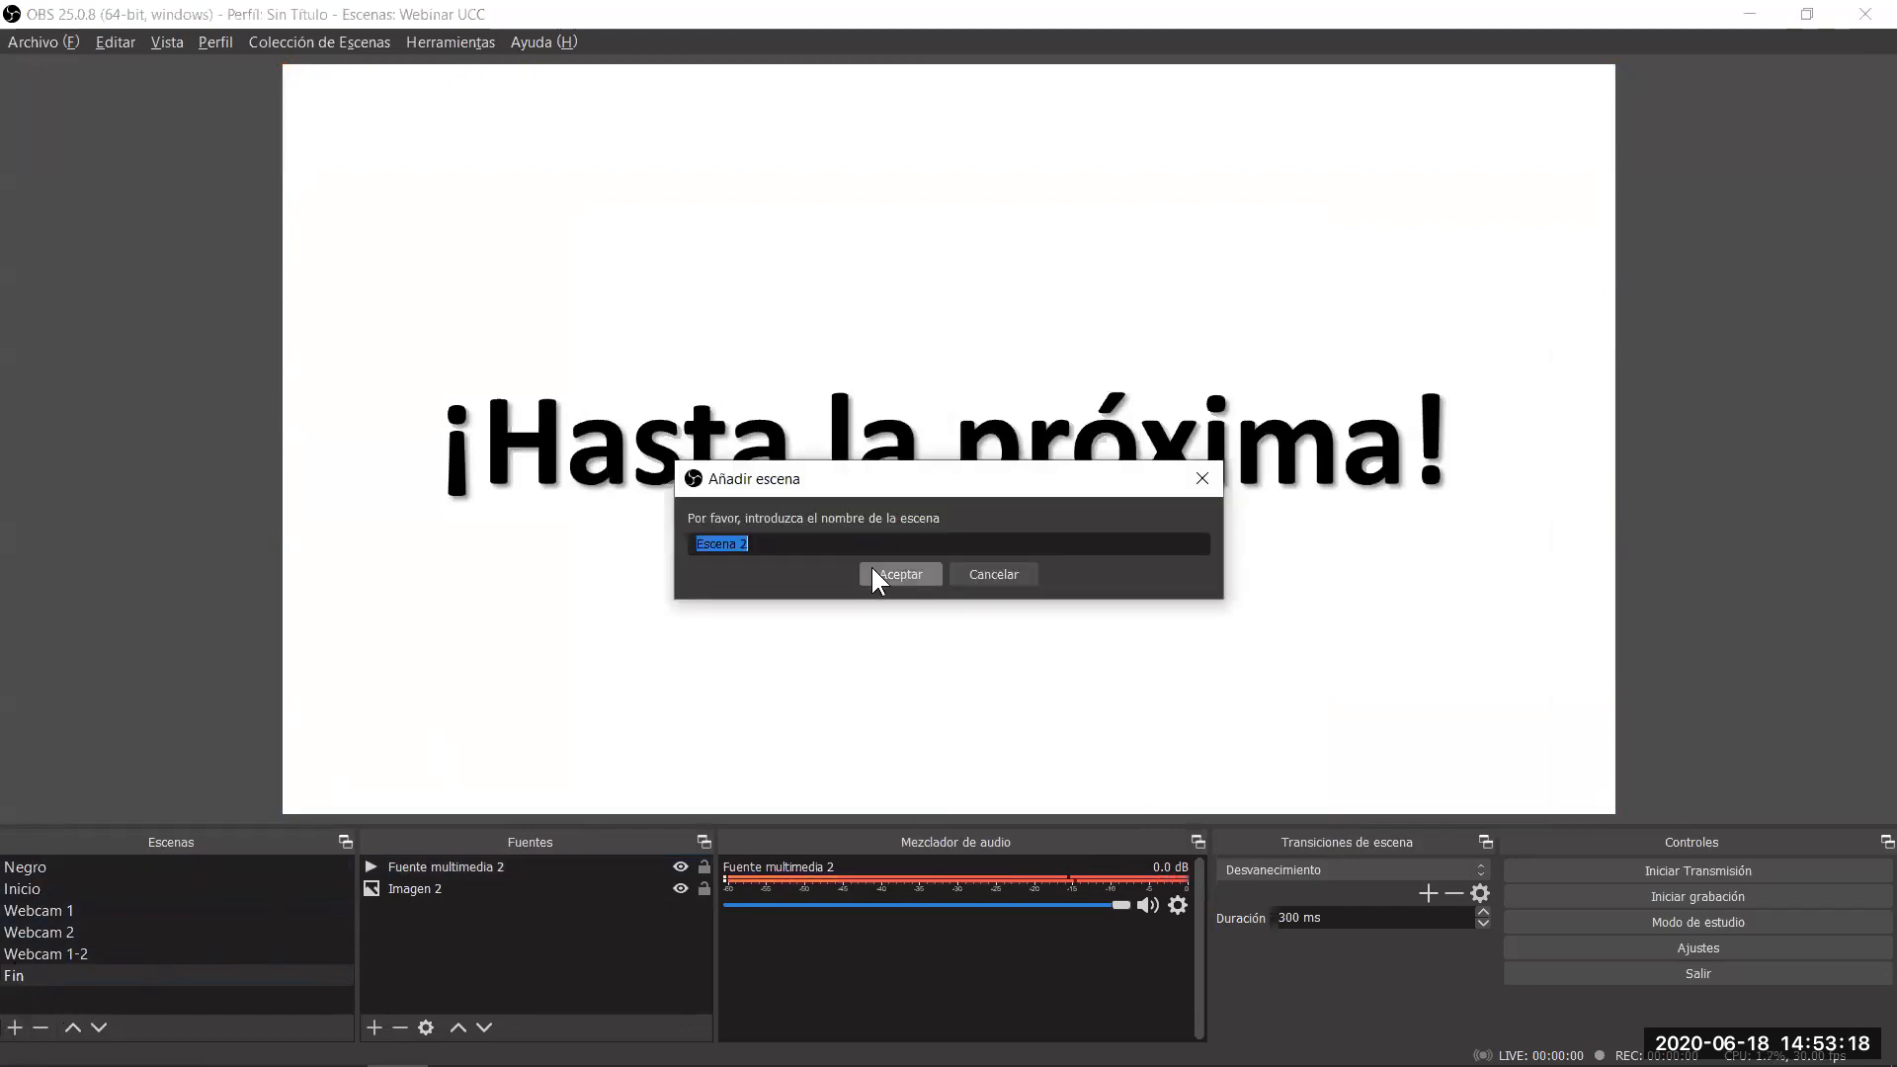
pyautogui.write('Negro')
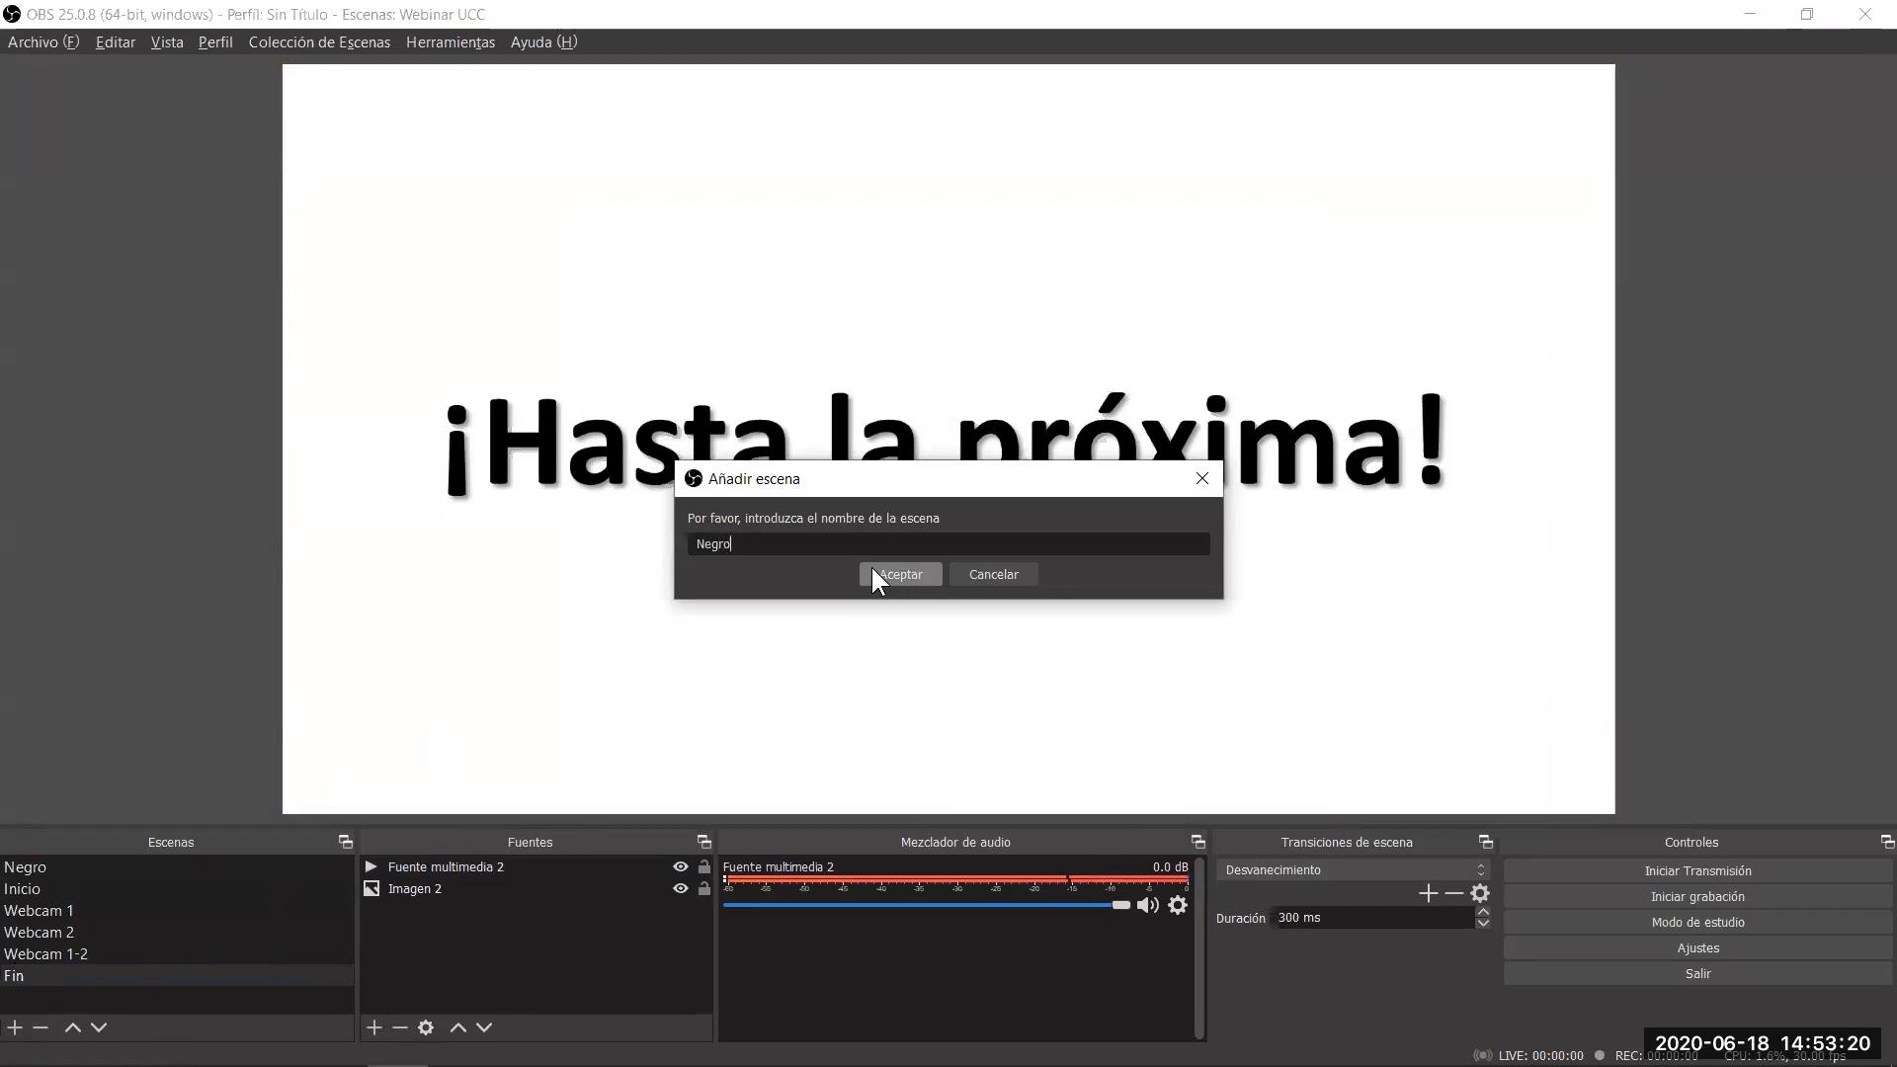
pyautogui.click(904, 574)
pyautogui.click(1018, 579)
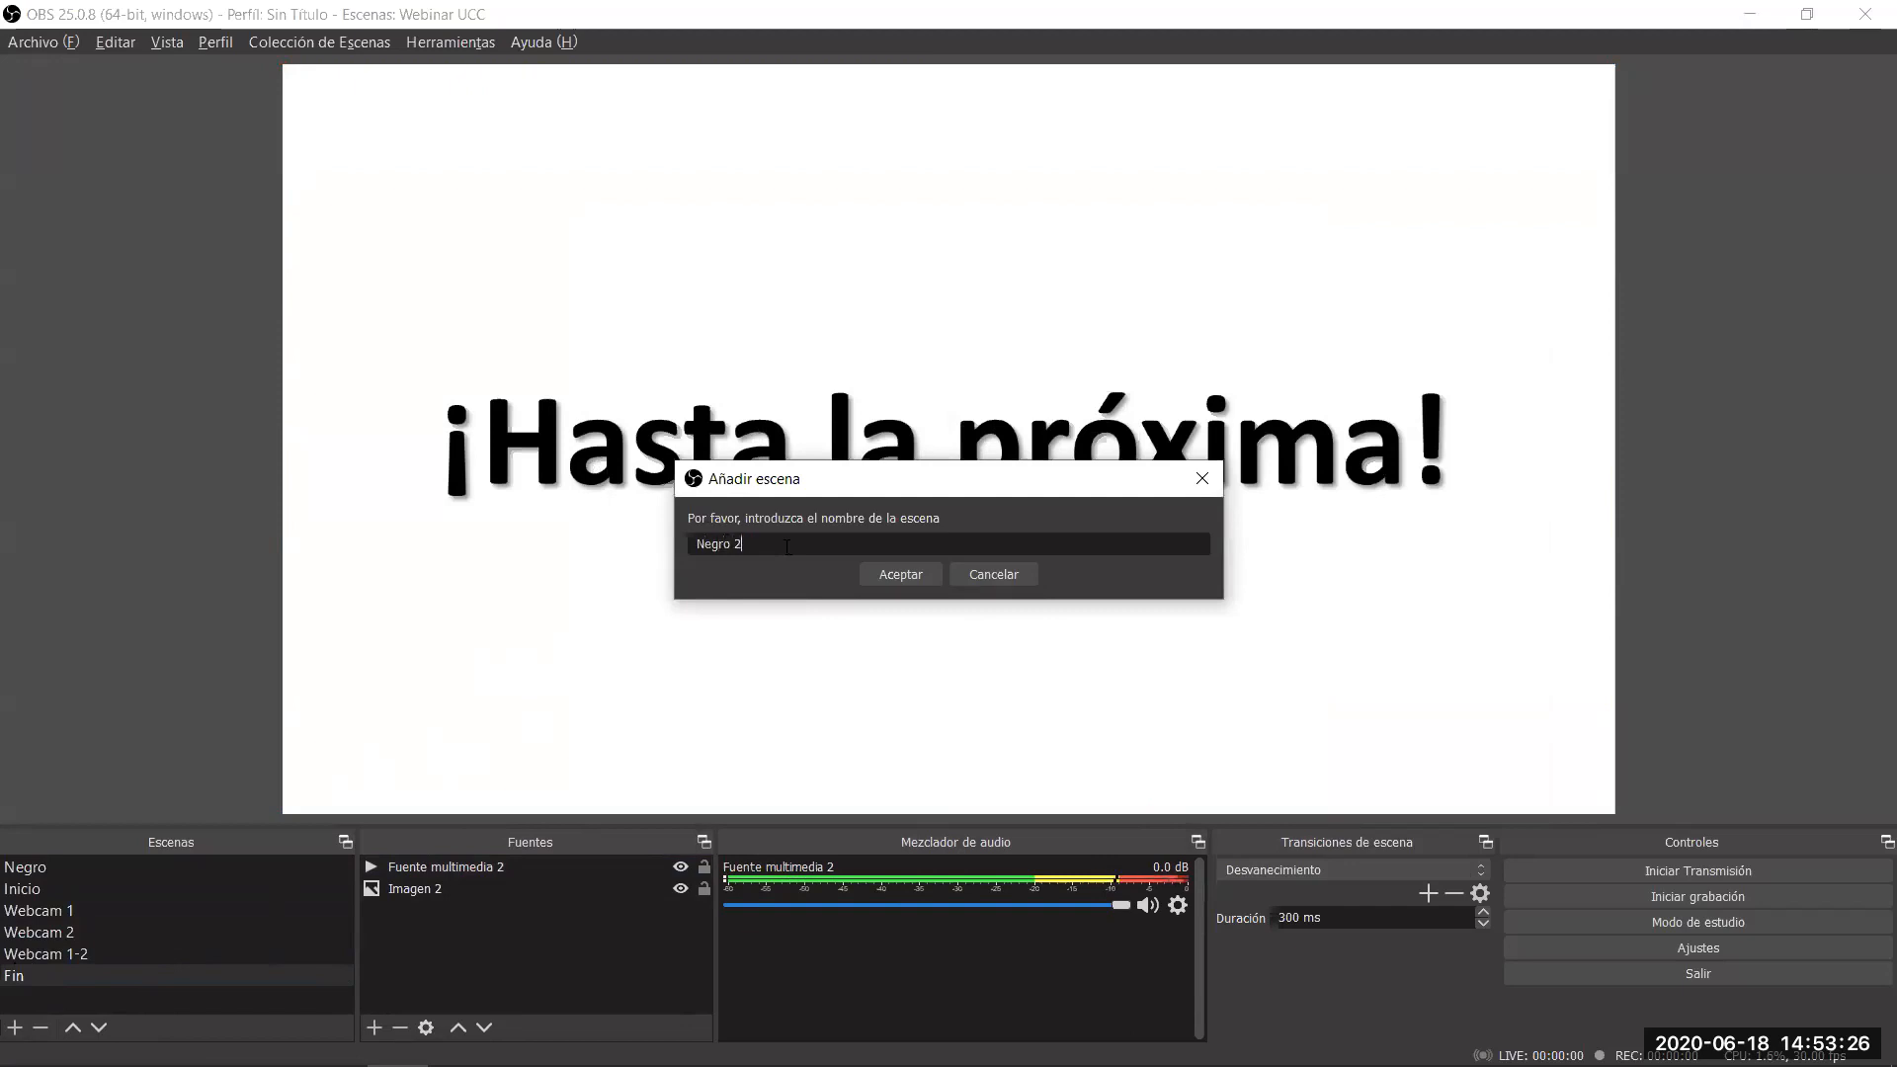
pyautogui.press('Return')
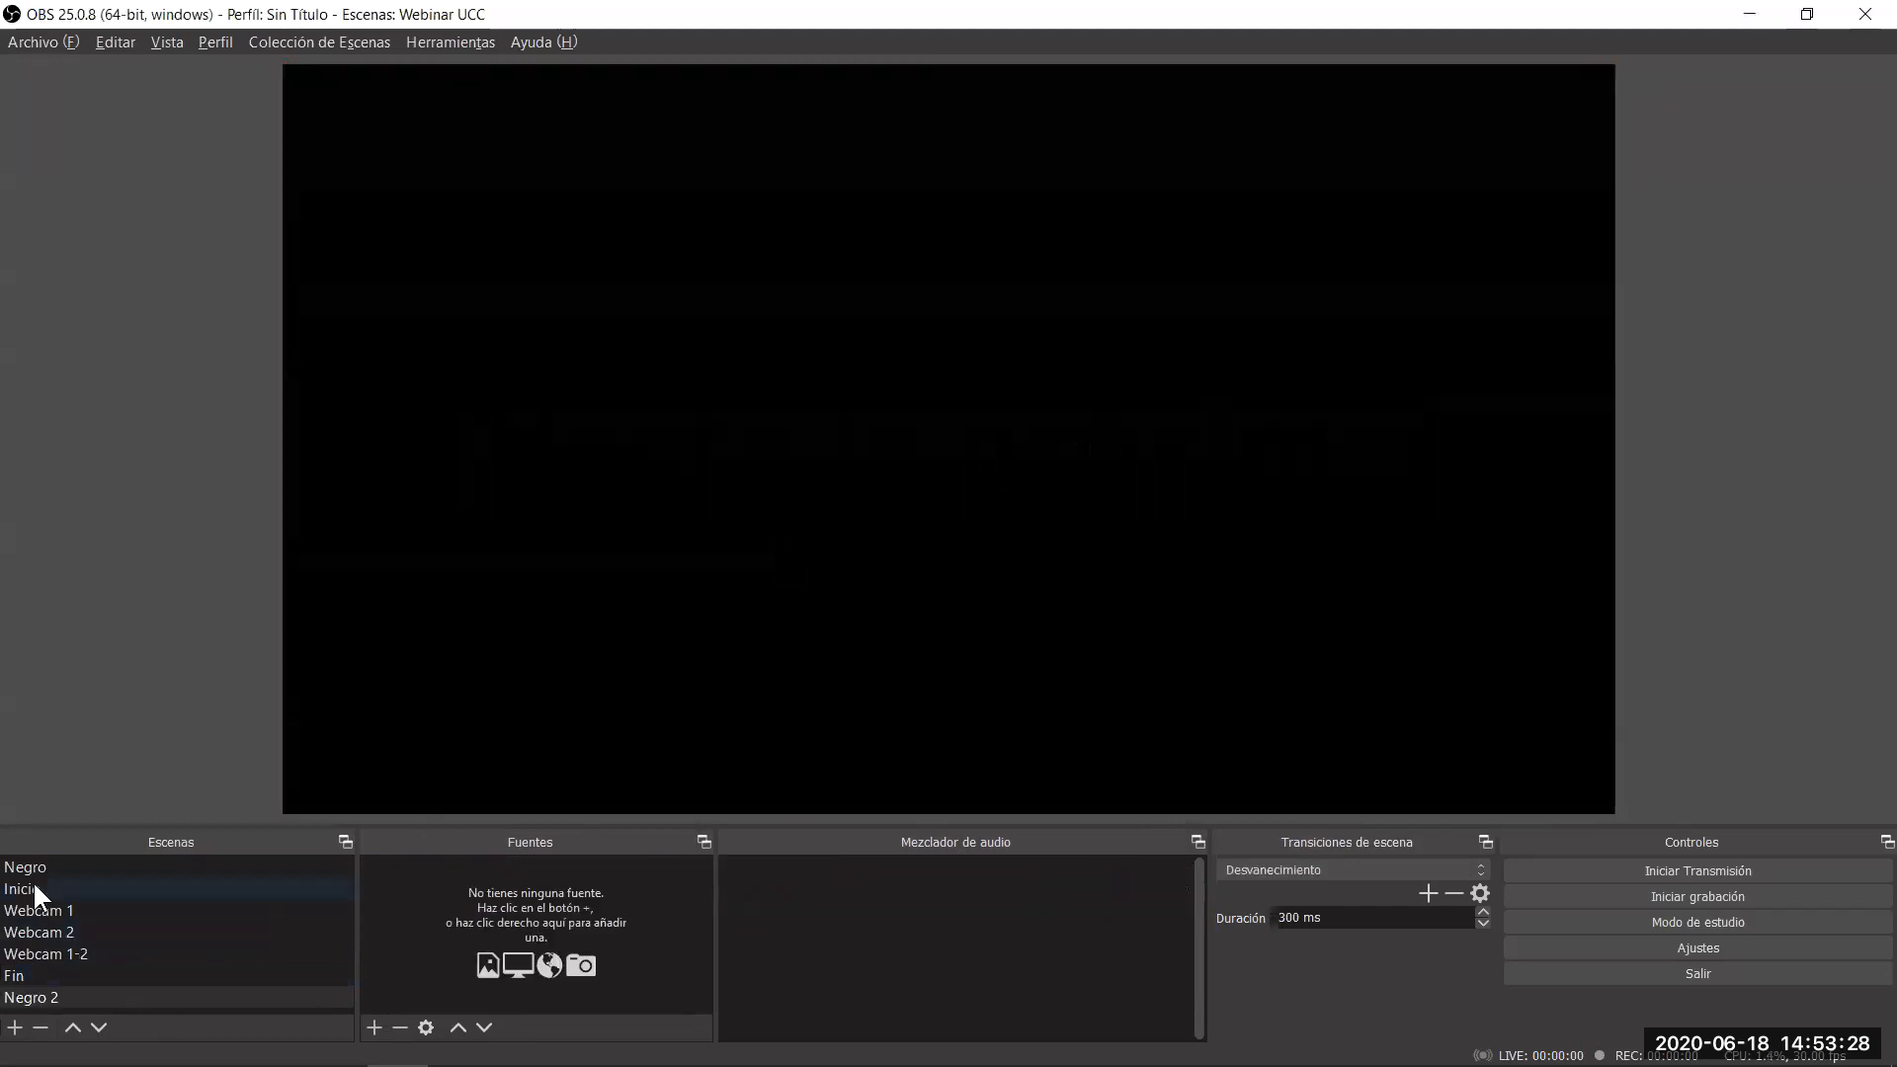
# Switch to the first Negro scene and make the area below the preview taller.
pyautogui.click(44, 866)
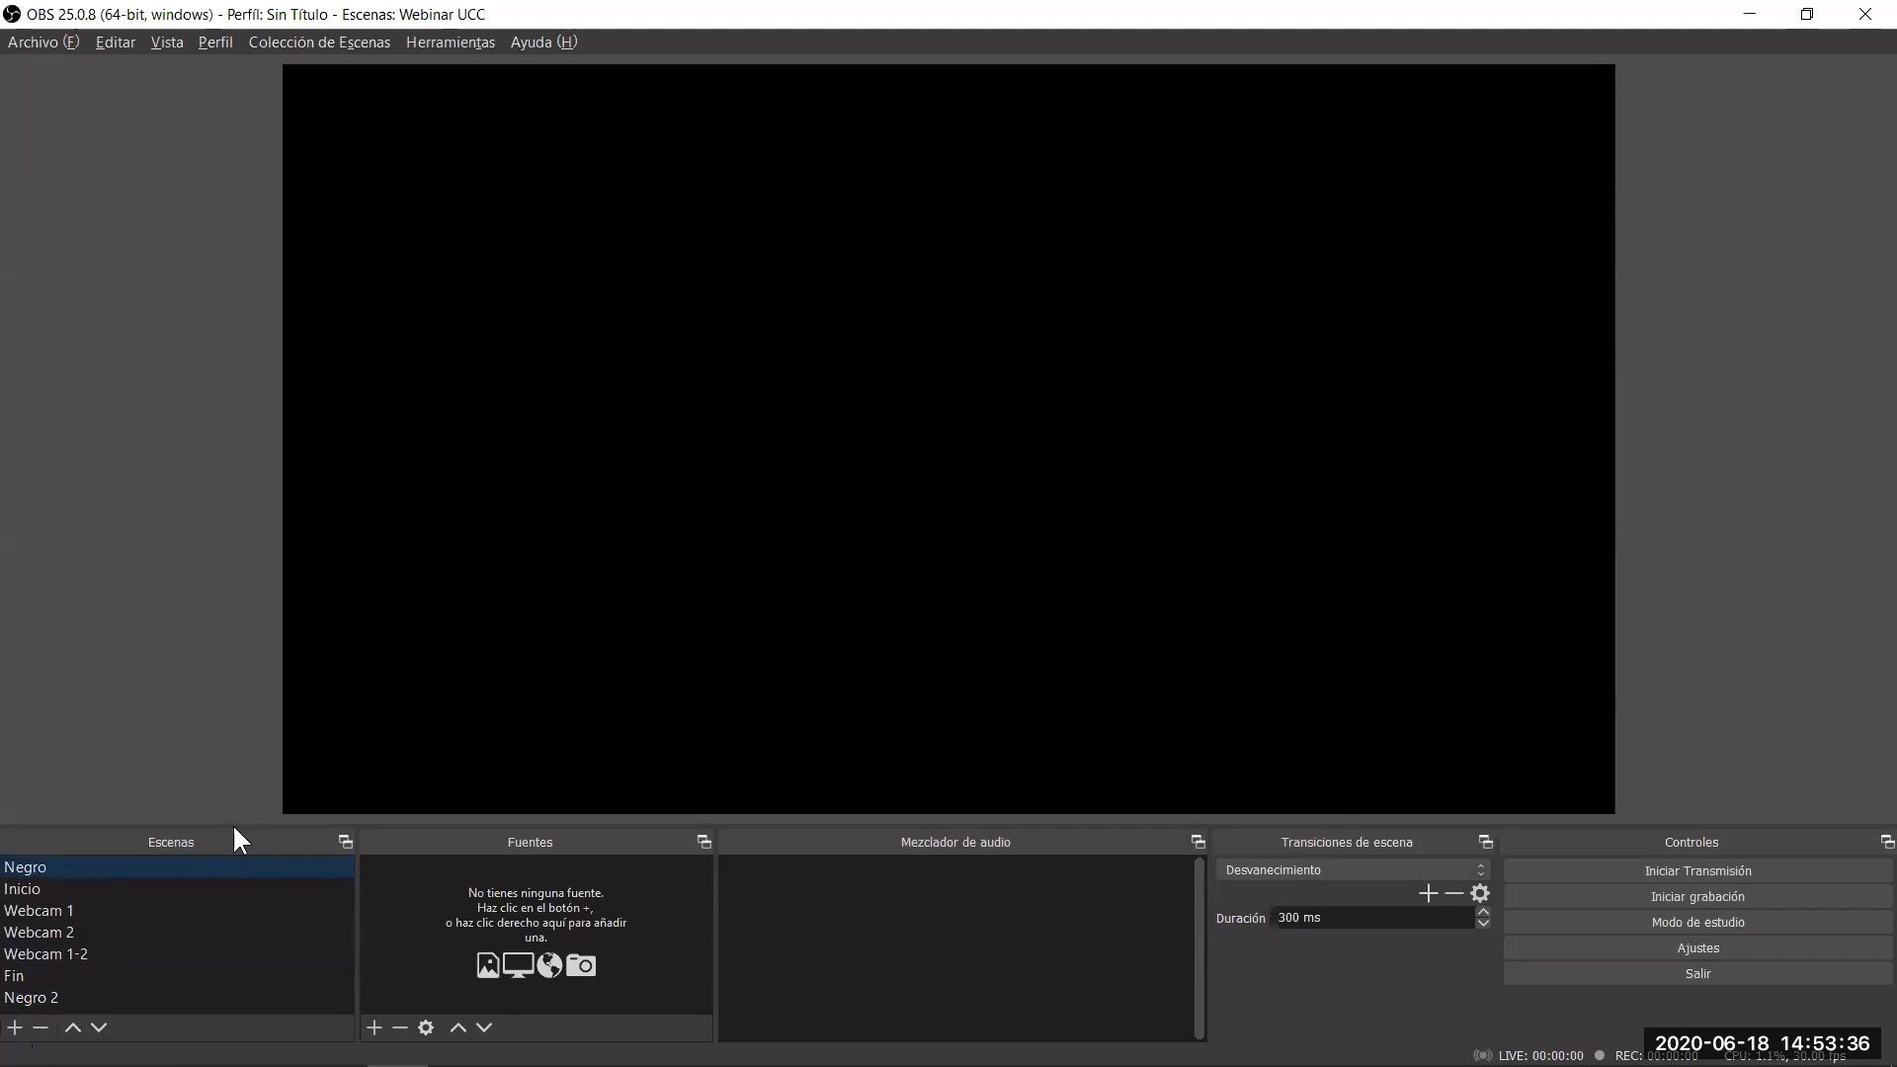
pyautogui.moveTo(236, 828); pyautogui.dragTo(252, 704)
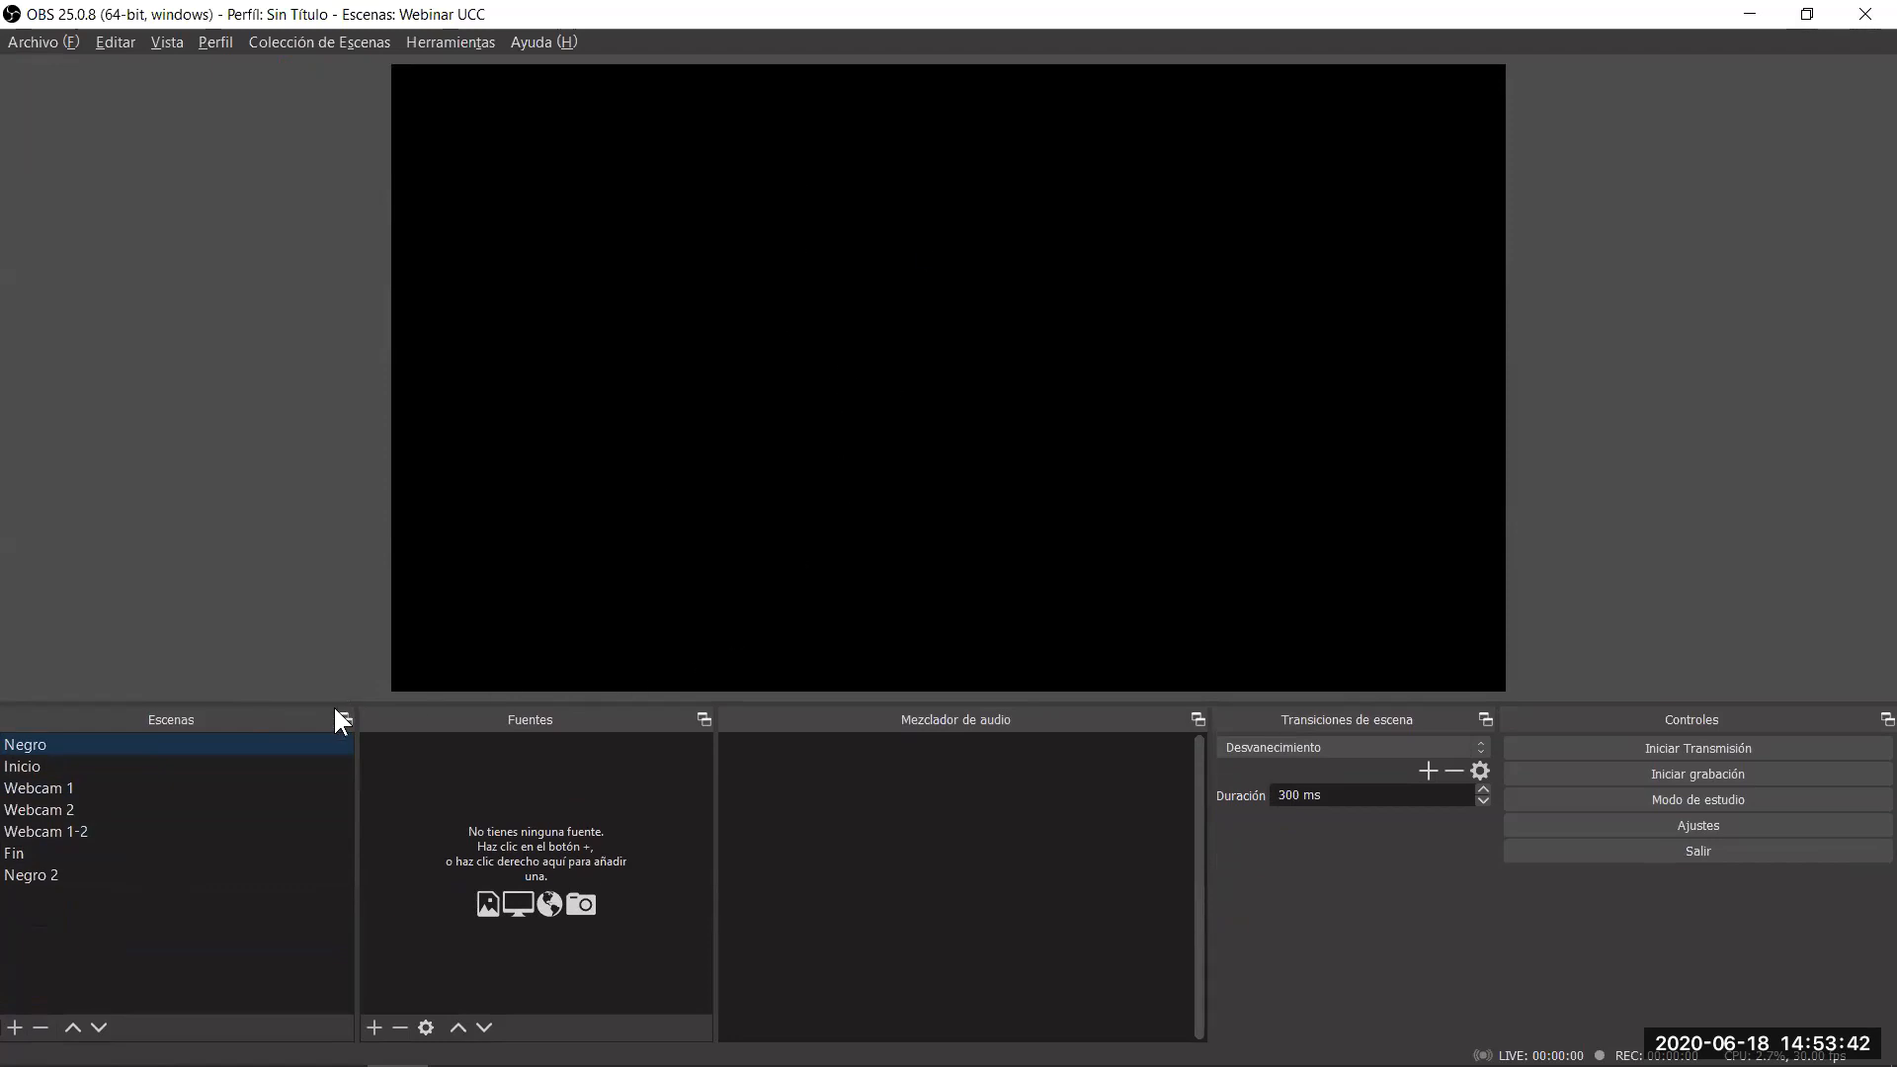
# Enlarge the preview area and show each scene in order, from Inicio through the webcam scenes and Fin to Negro 2.
pyautogui.moveTo(330, 701); pyautogui.dragTo(319, 807)
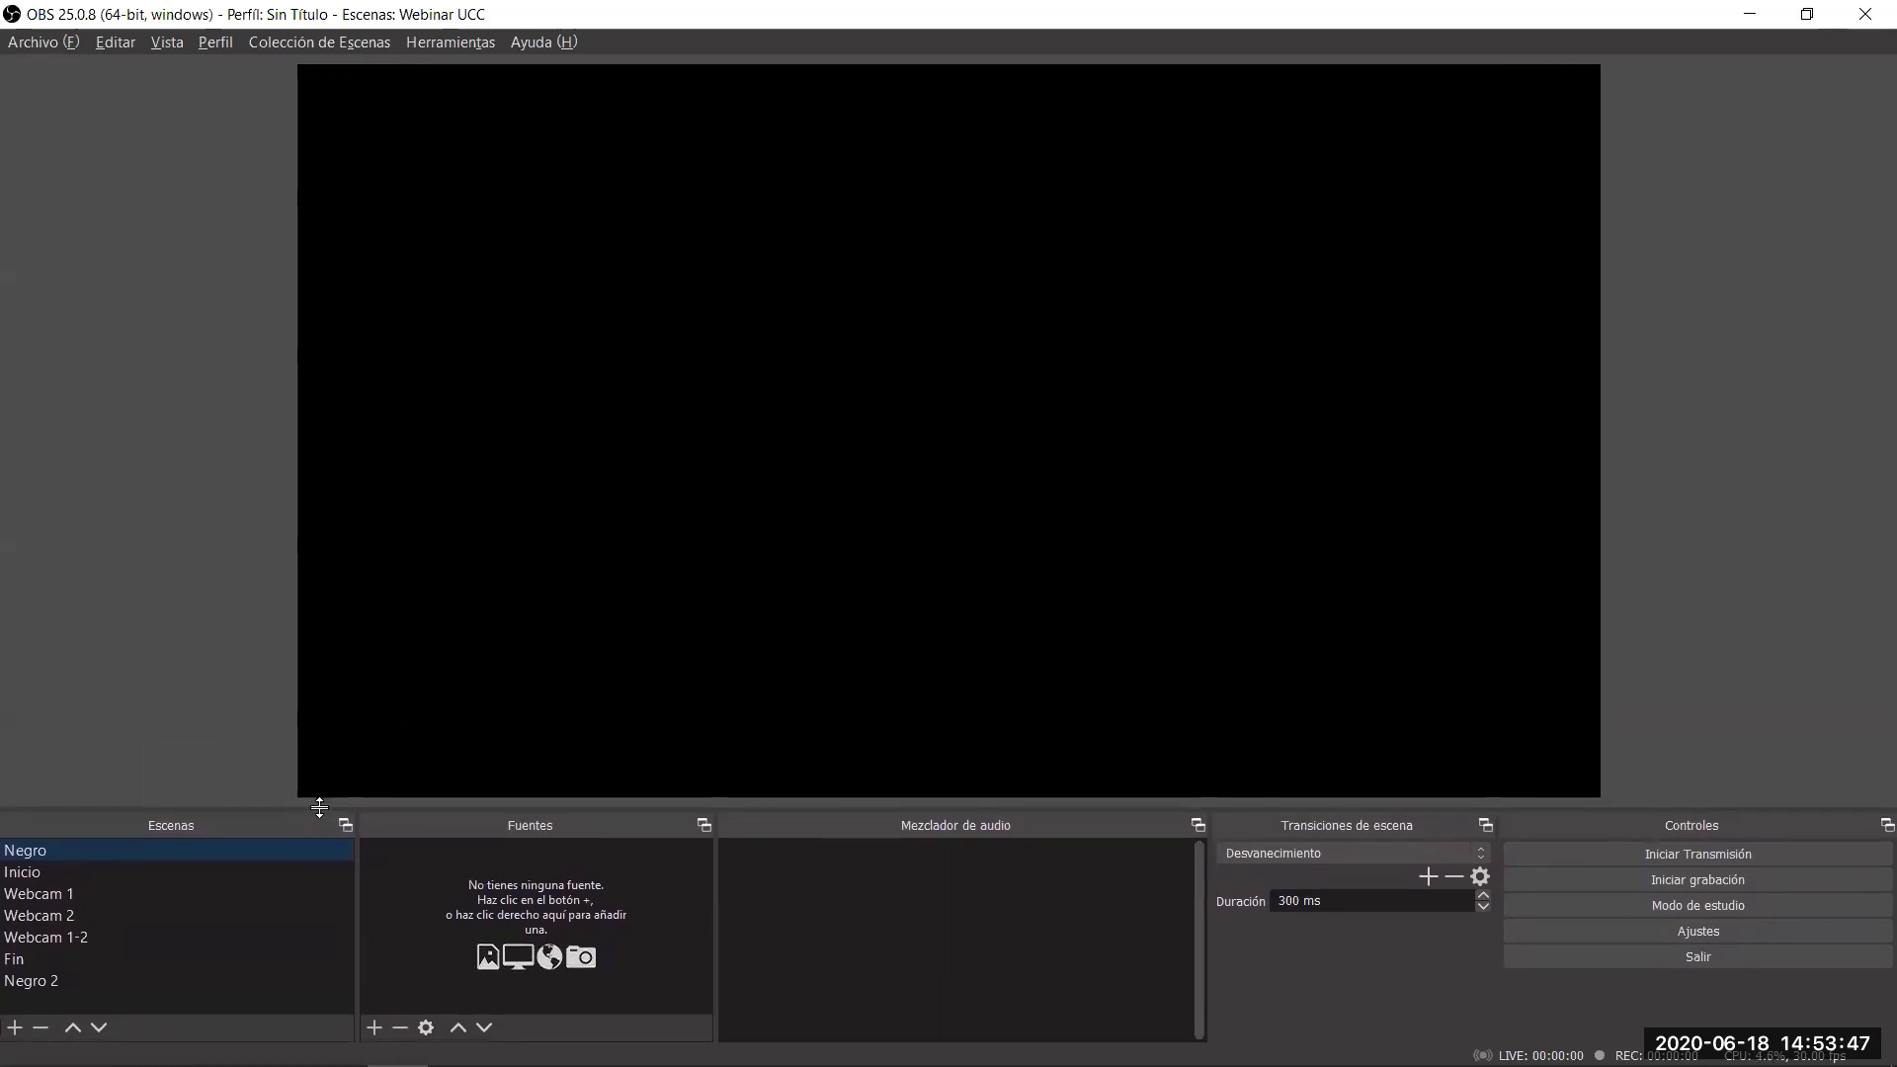
pyautogui.click(25, 873)
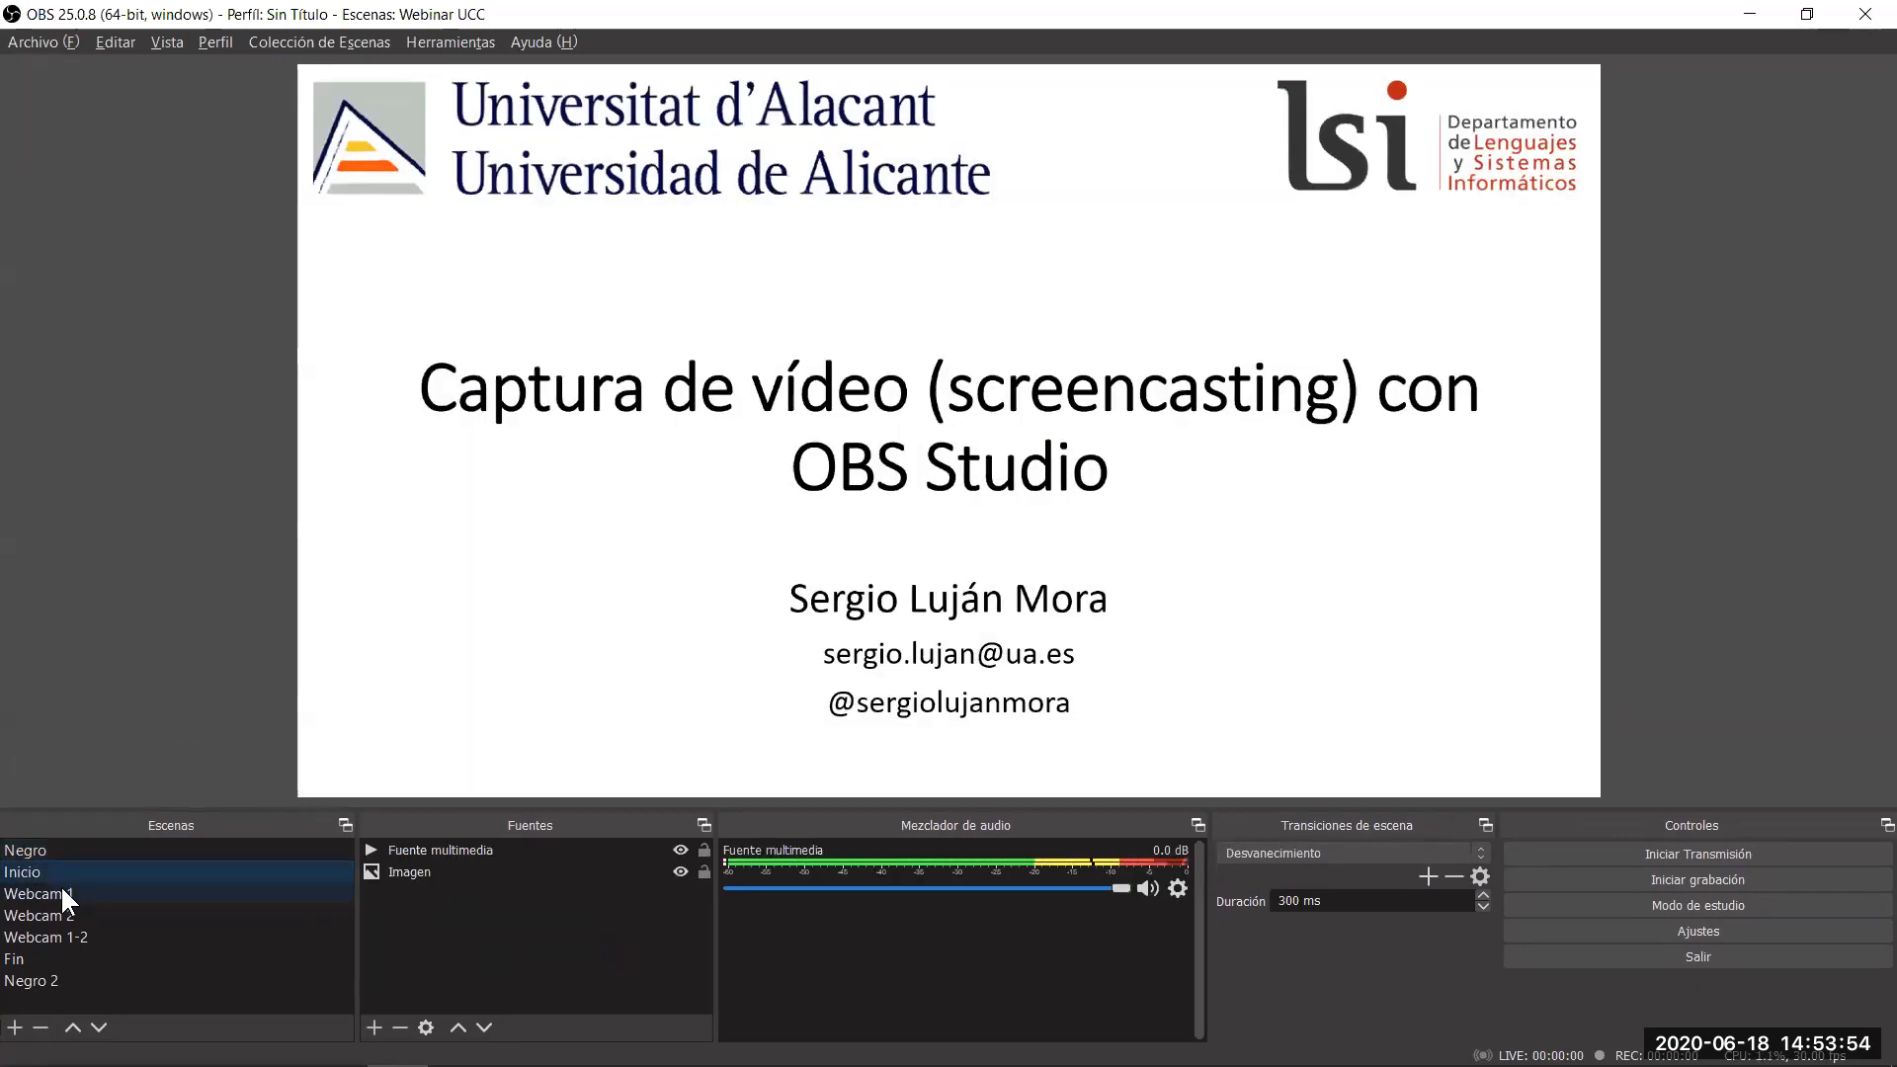
pyautogui.click(61, 889)
pyautogui.click(55, 916)
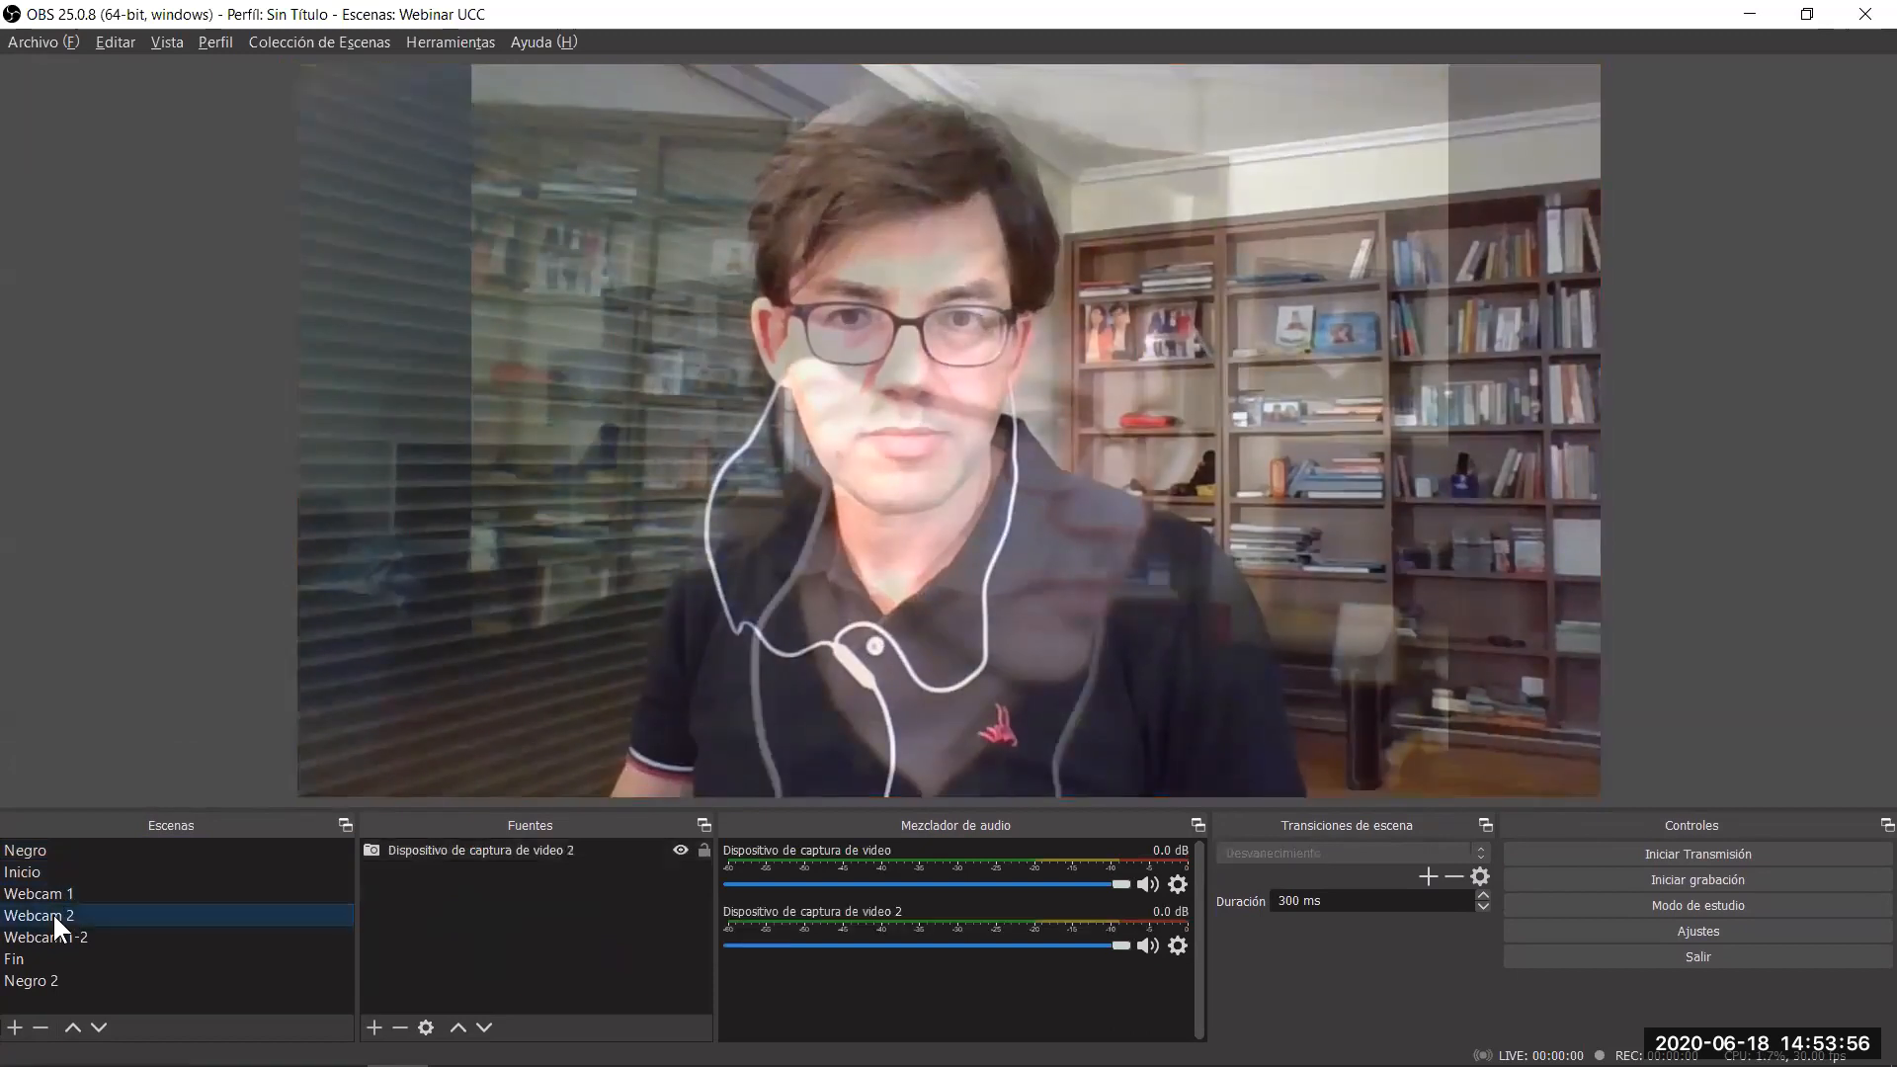
pyautogui.click(73, 937)
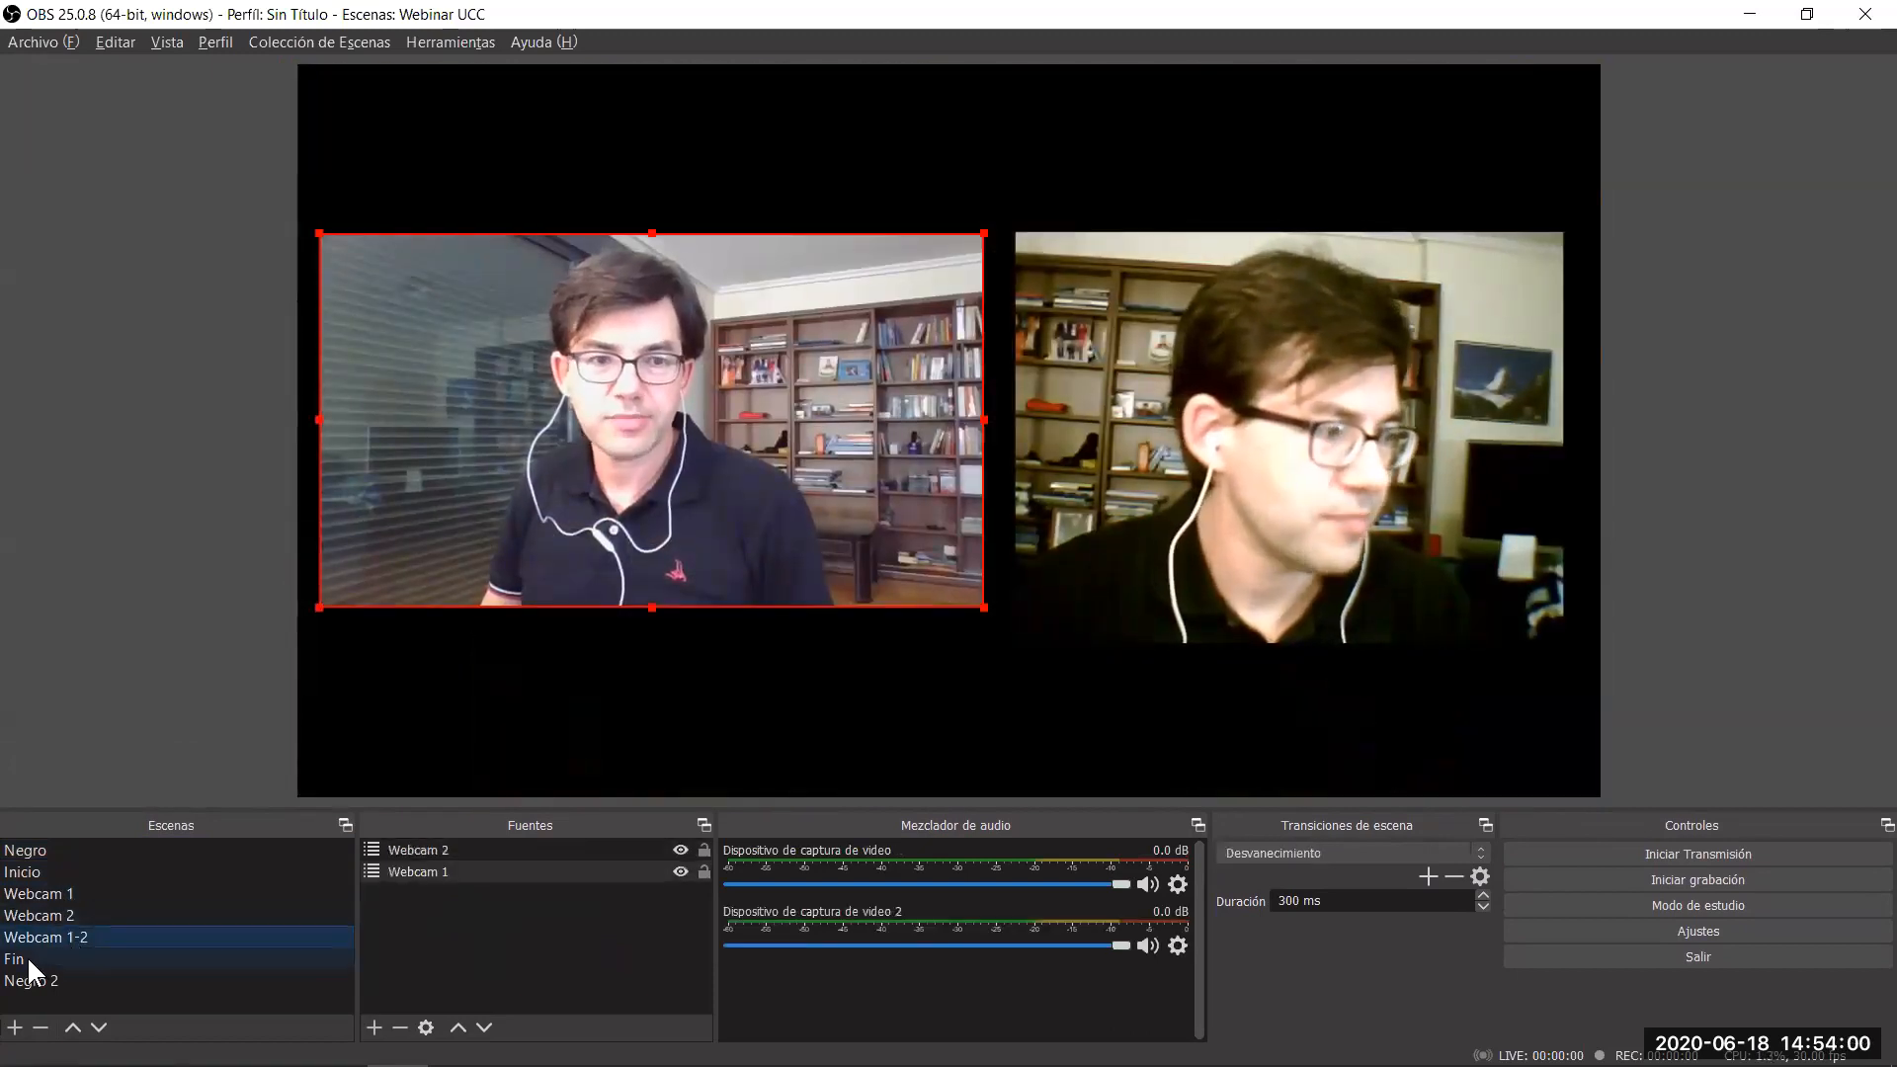
pyautogui.click(28, 958)
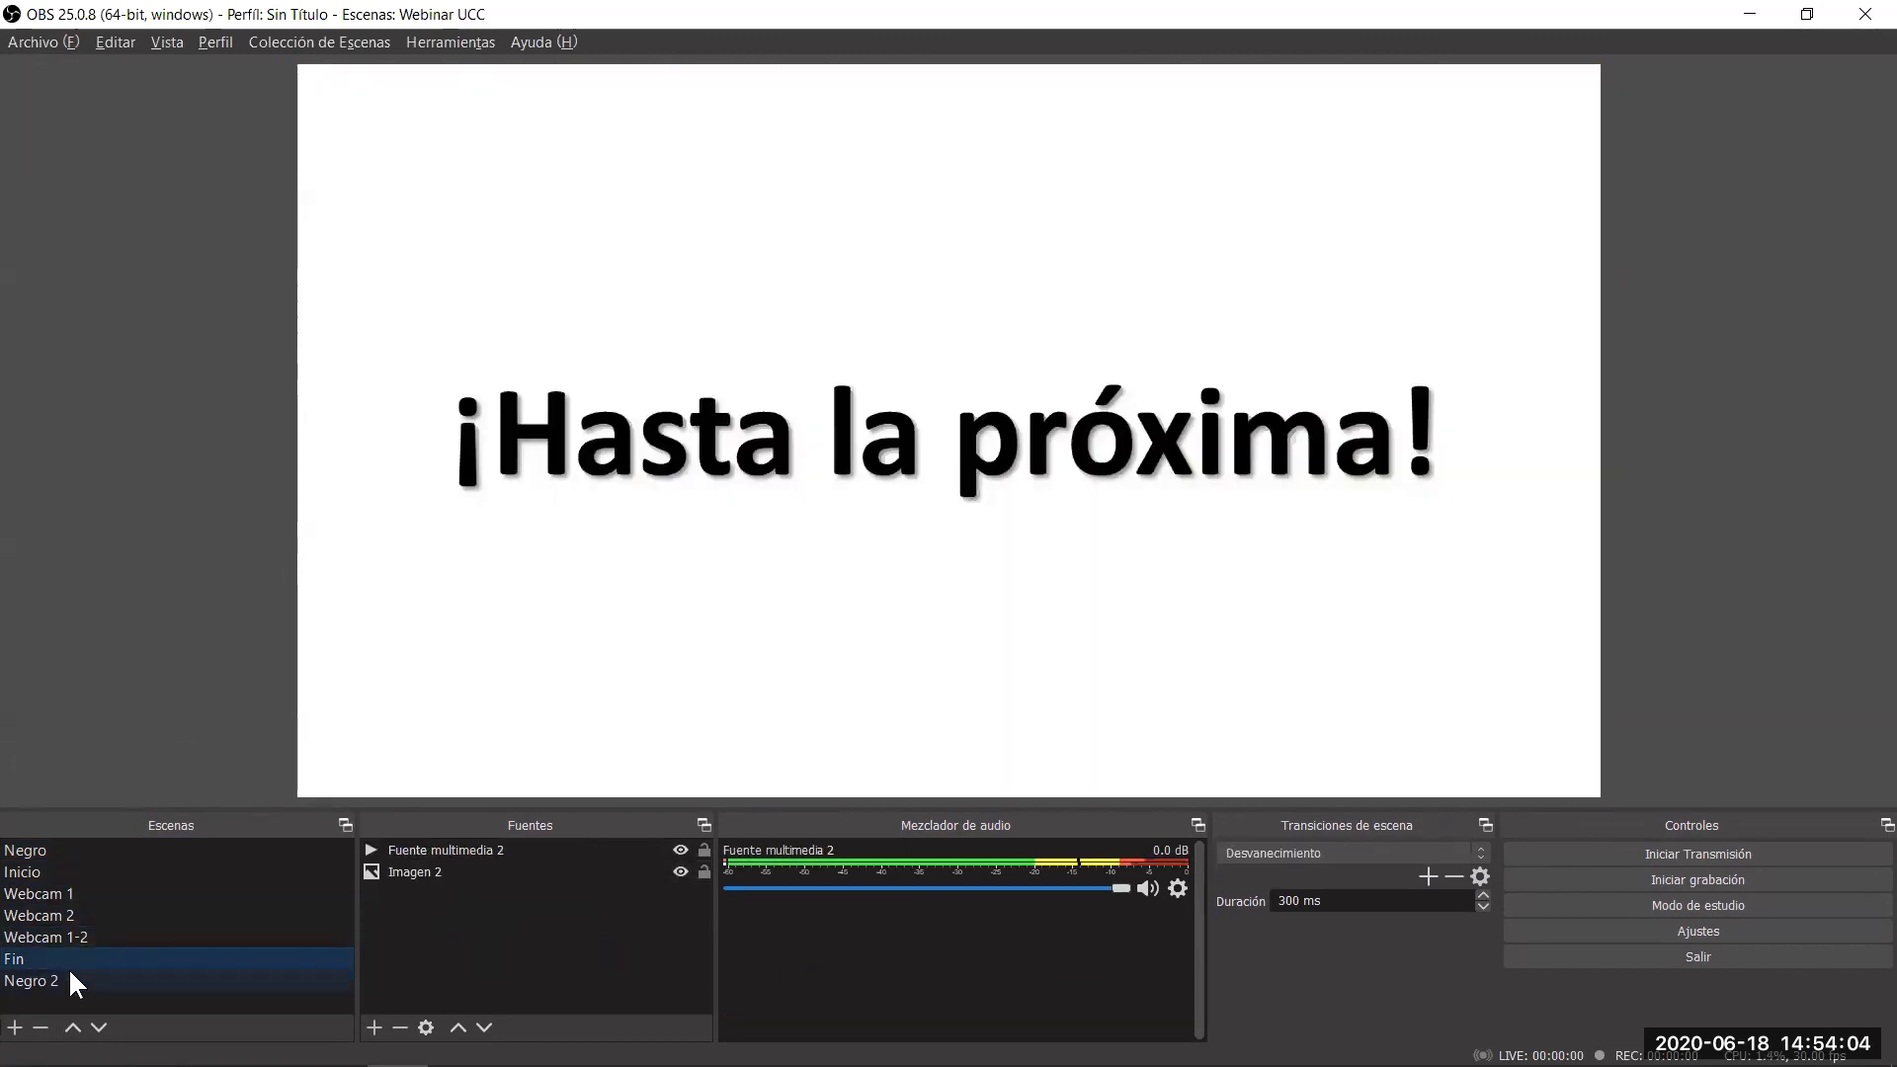
pyautogui.click(35, 978)
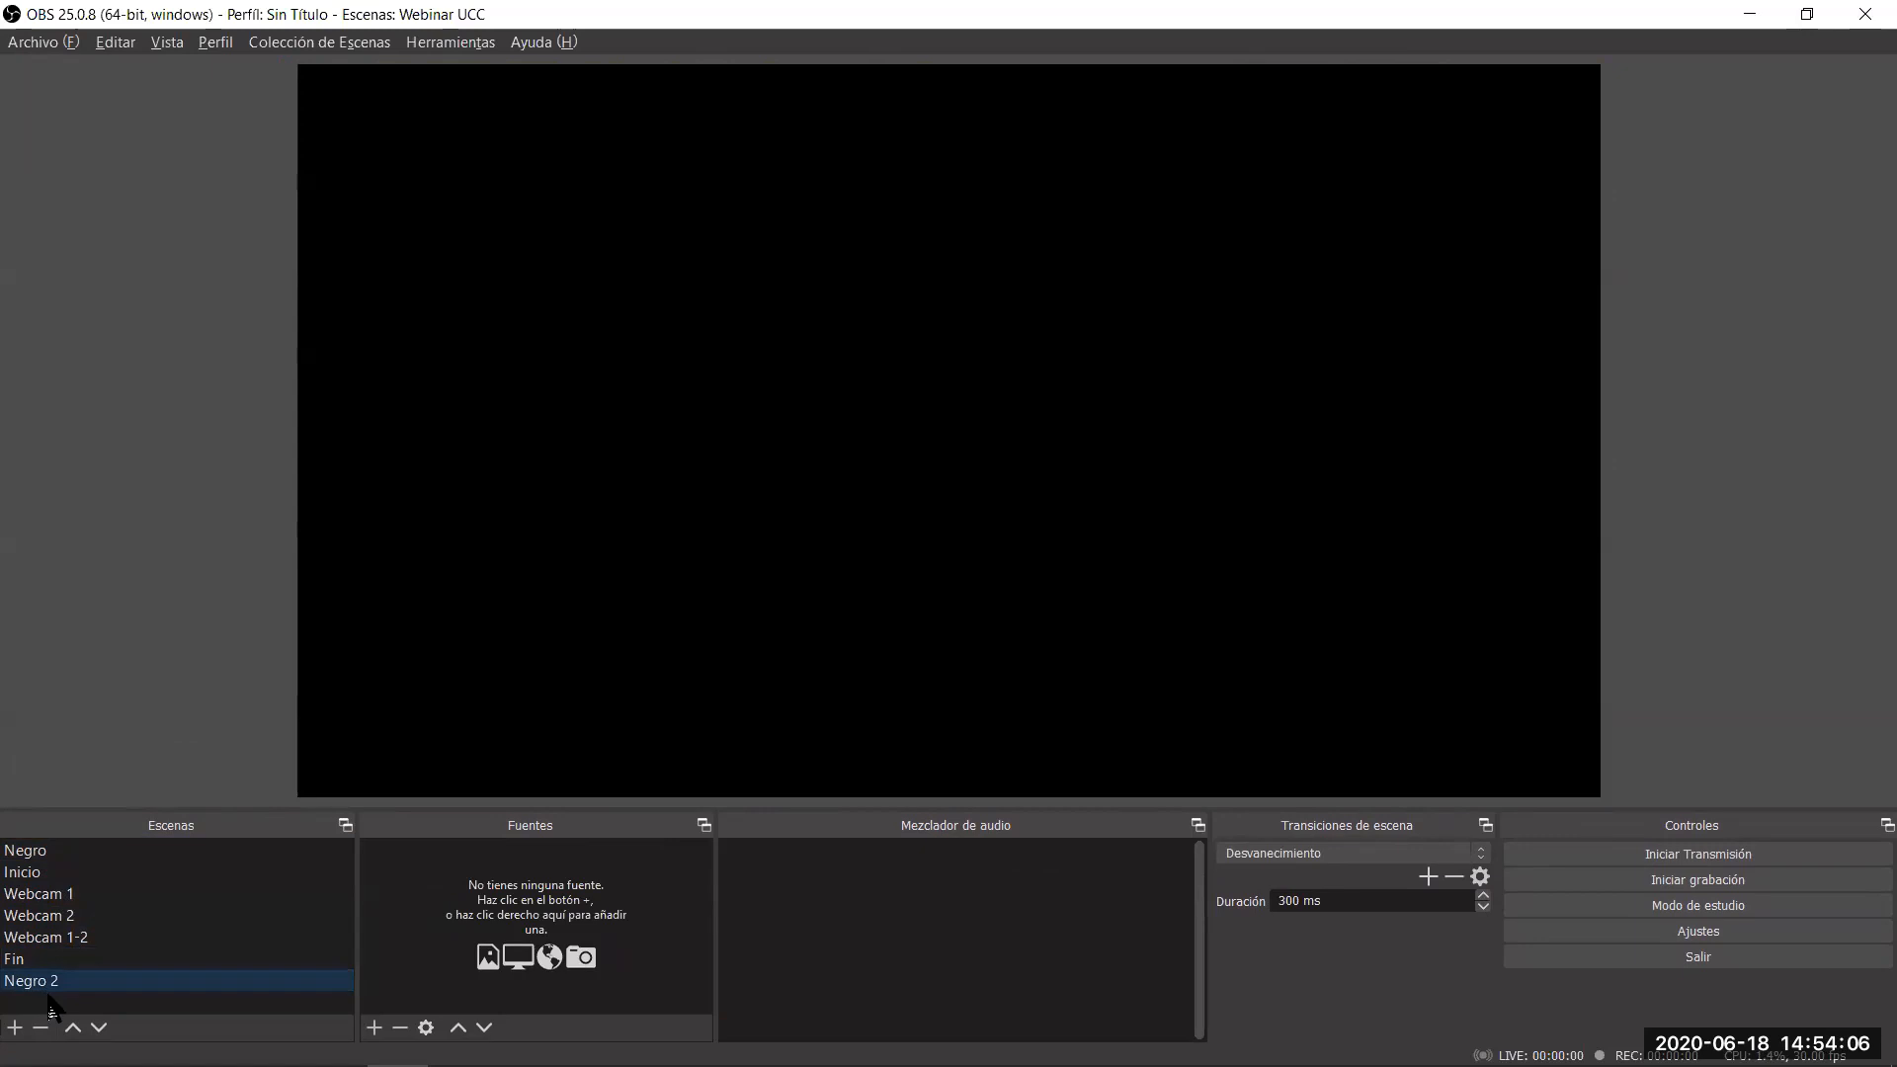
# Switch repeatedly between the Webcam 1 and Webcam 2 scenes to examine the fade transition, finishing on Webcam 1.
pyautogui.click(39, 891)
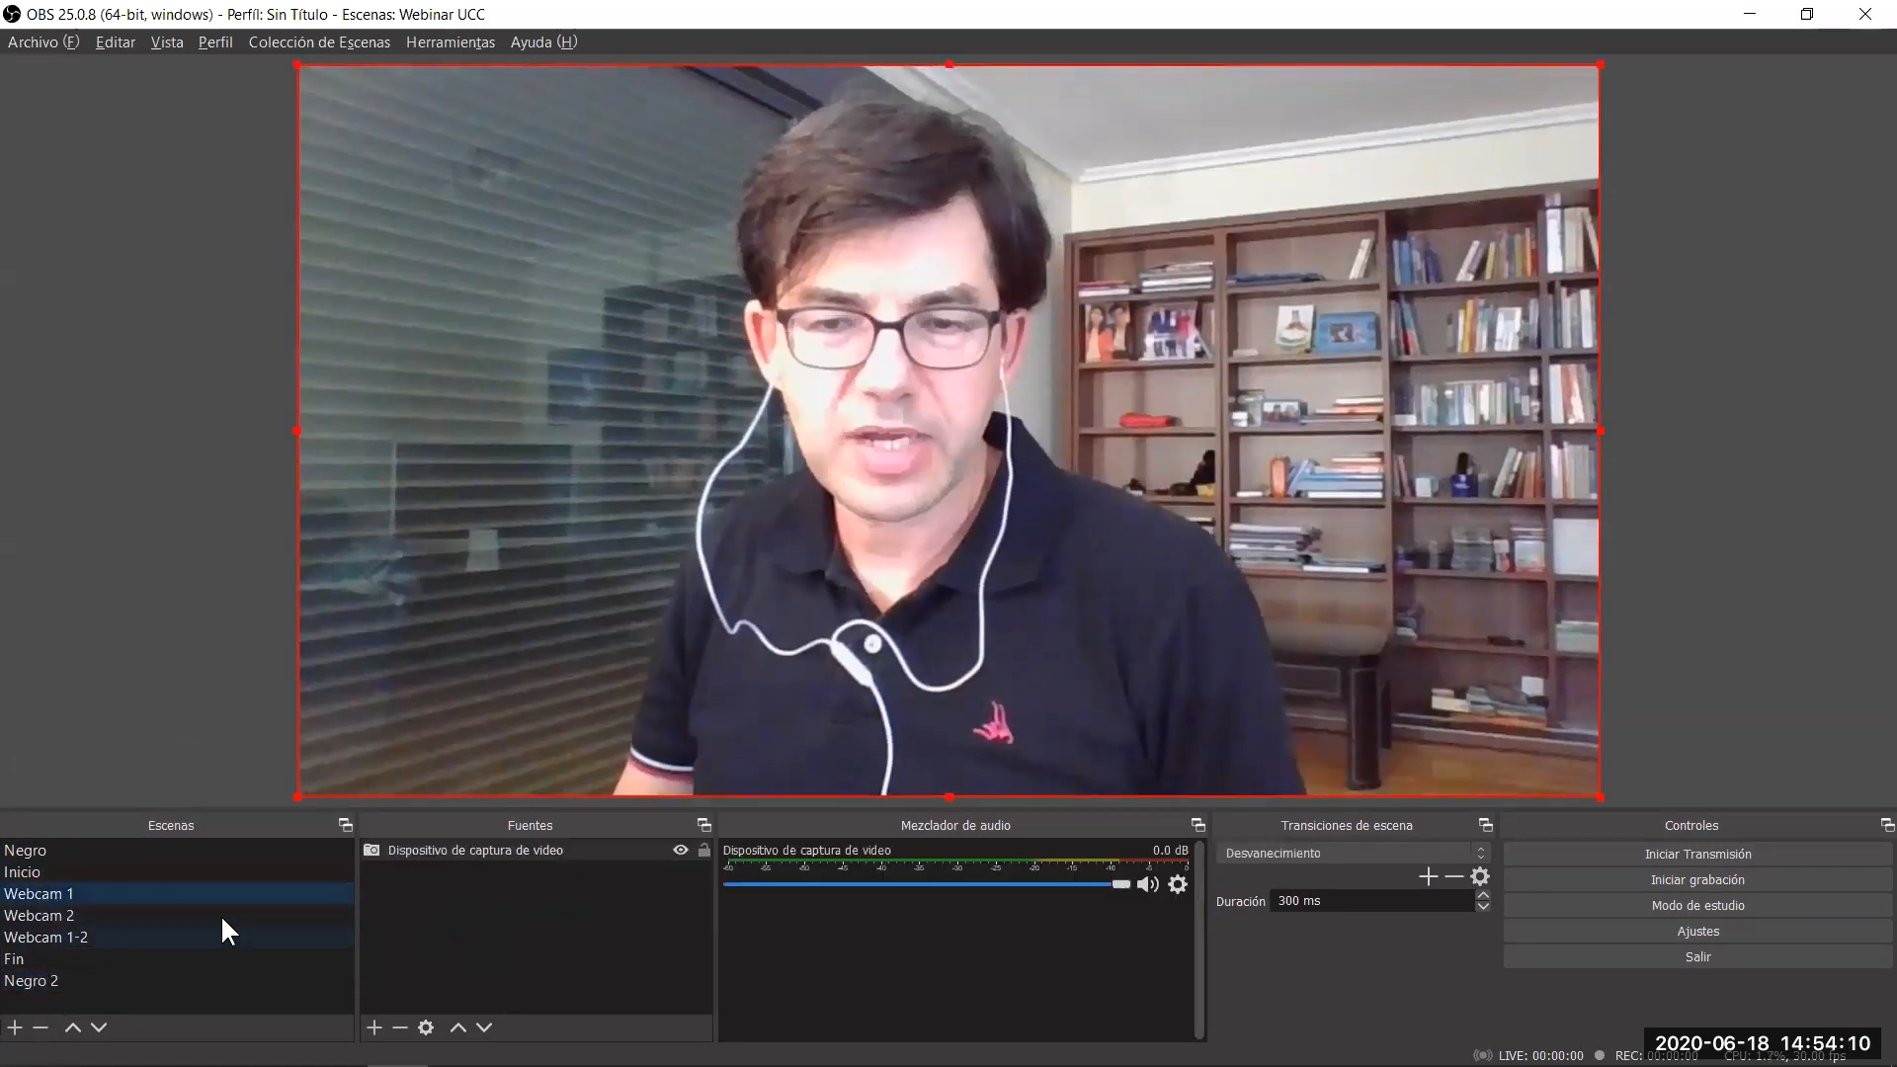
pyautogui.click(45, 912)
pyautogui.click(56, 892)
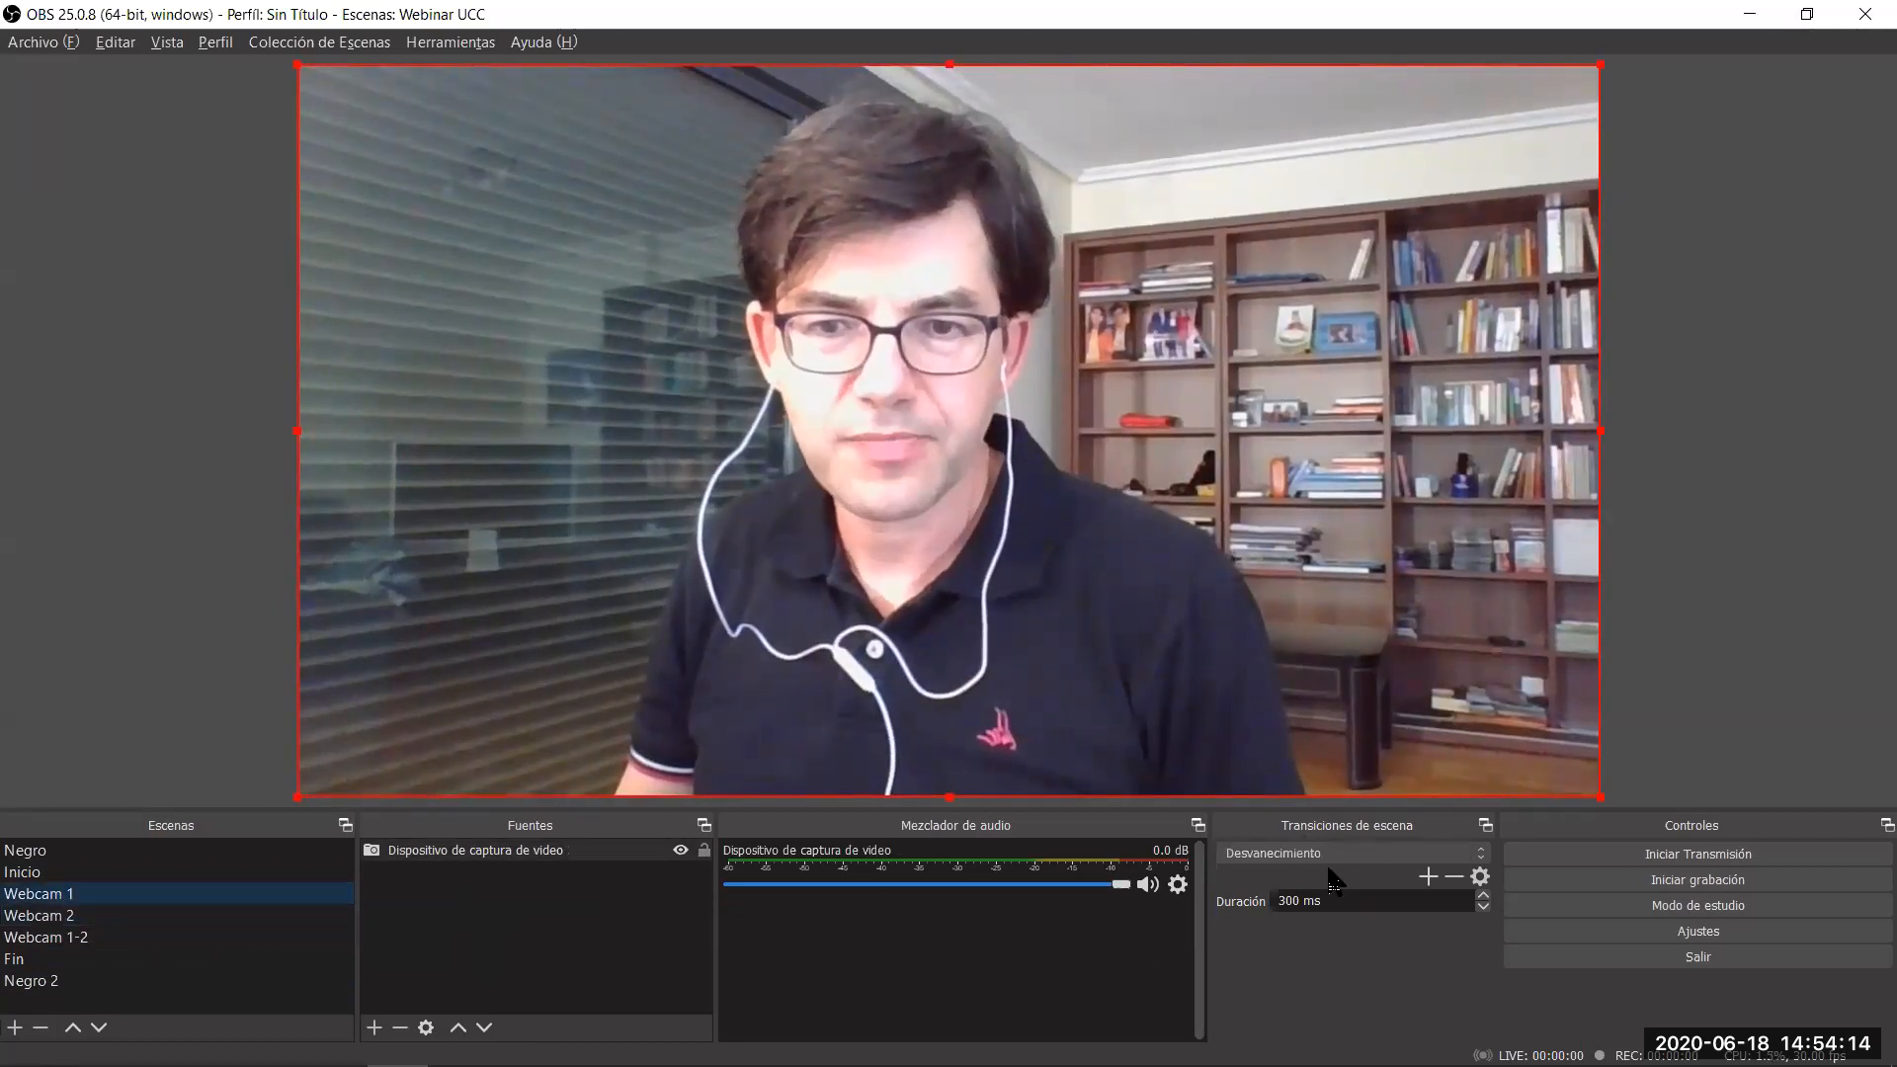
pyautogui.click(51, 914)
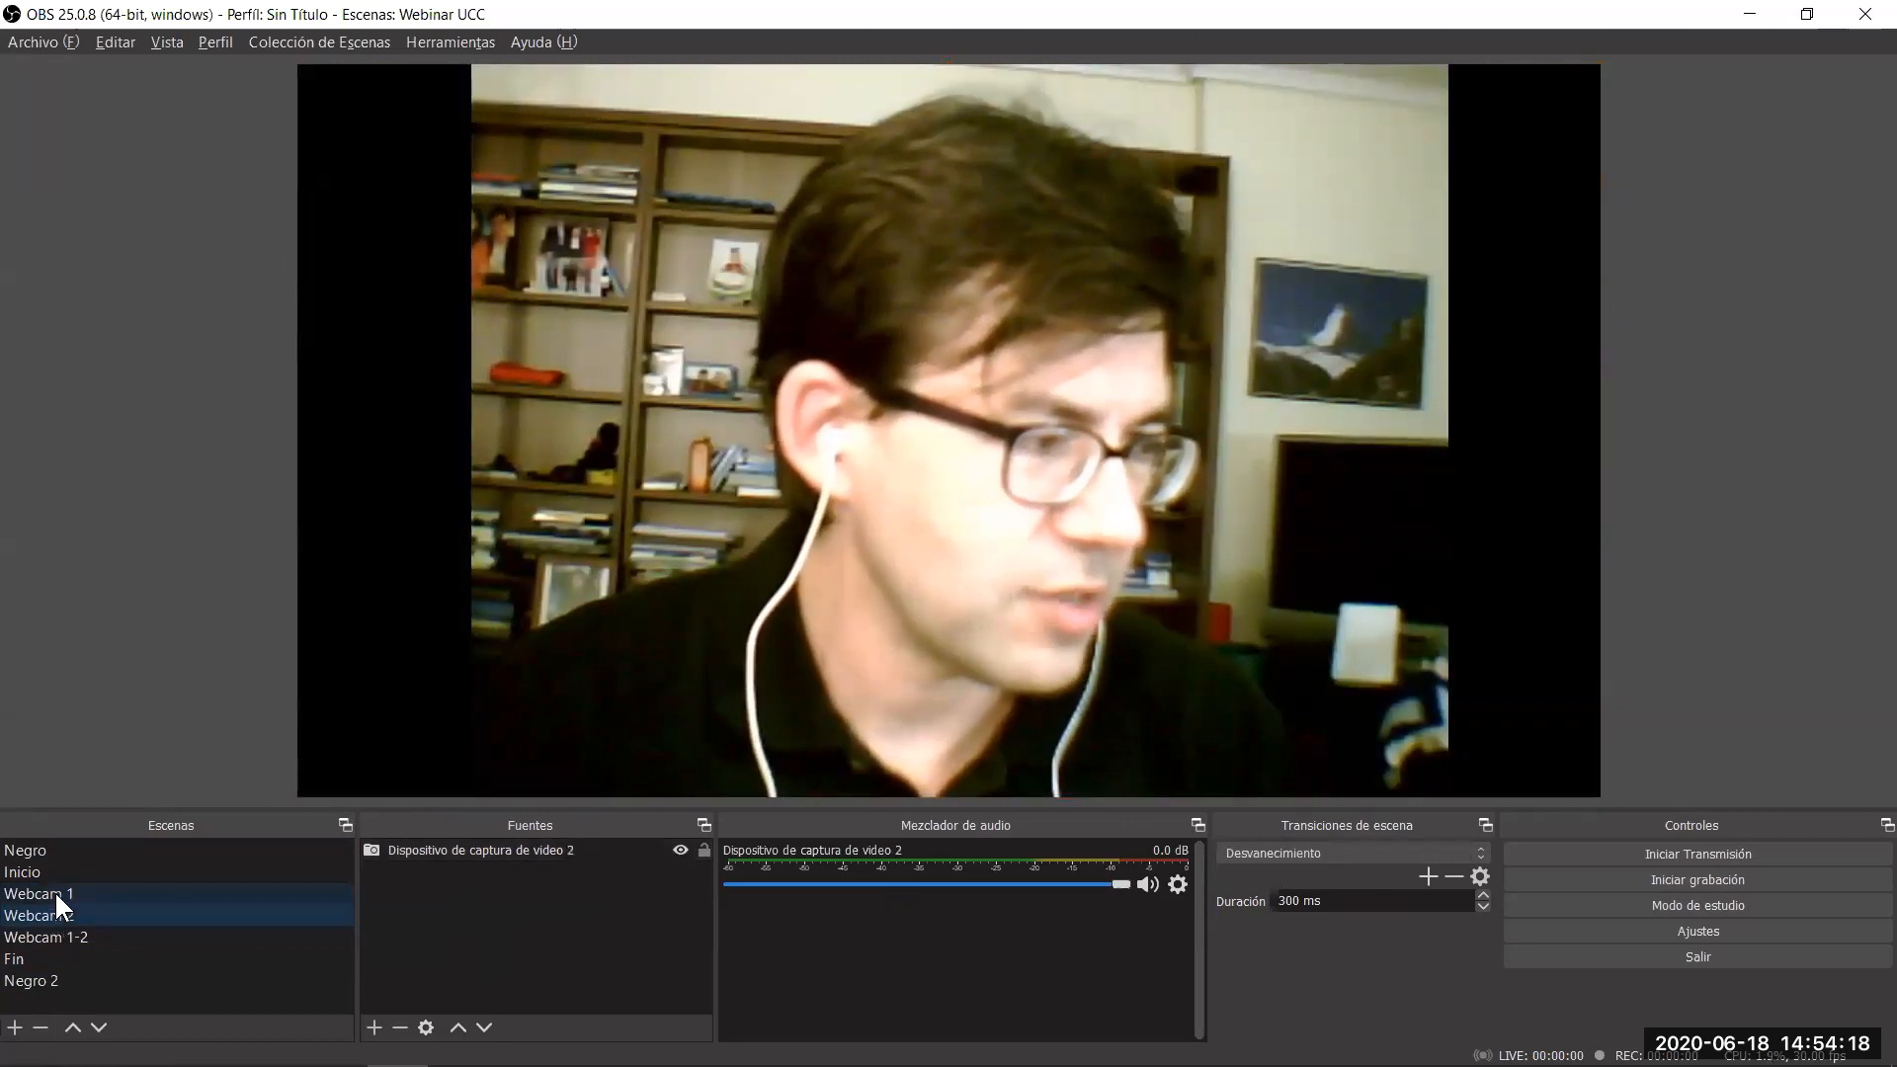
pyautogui.click(56, 891)
pyautogui.click(58, 909)
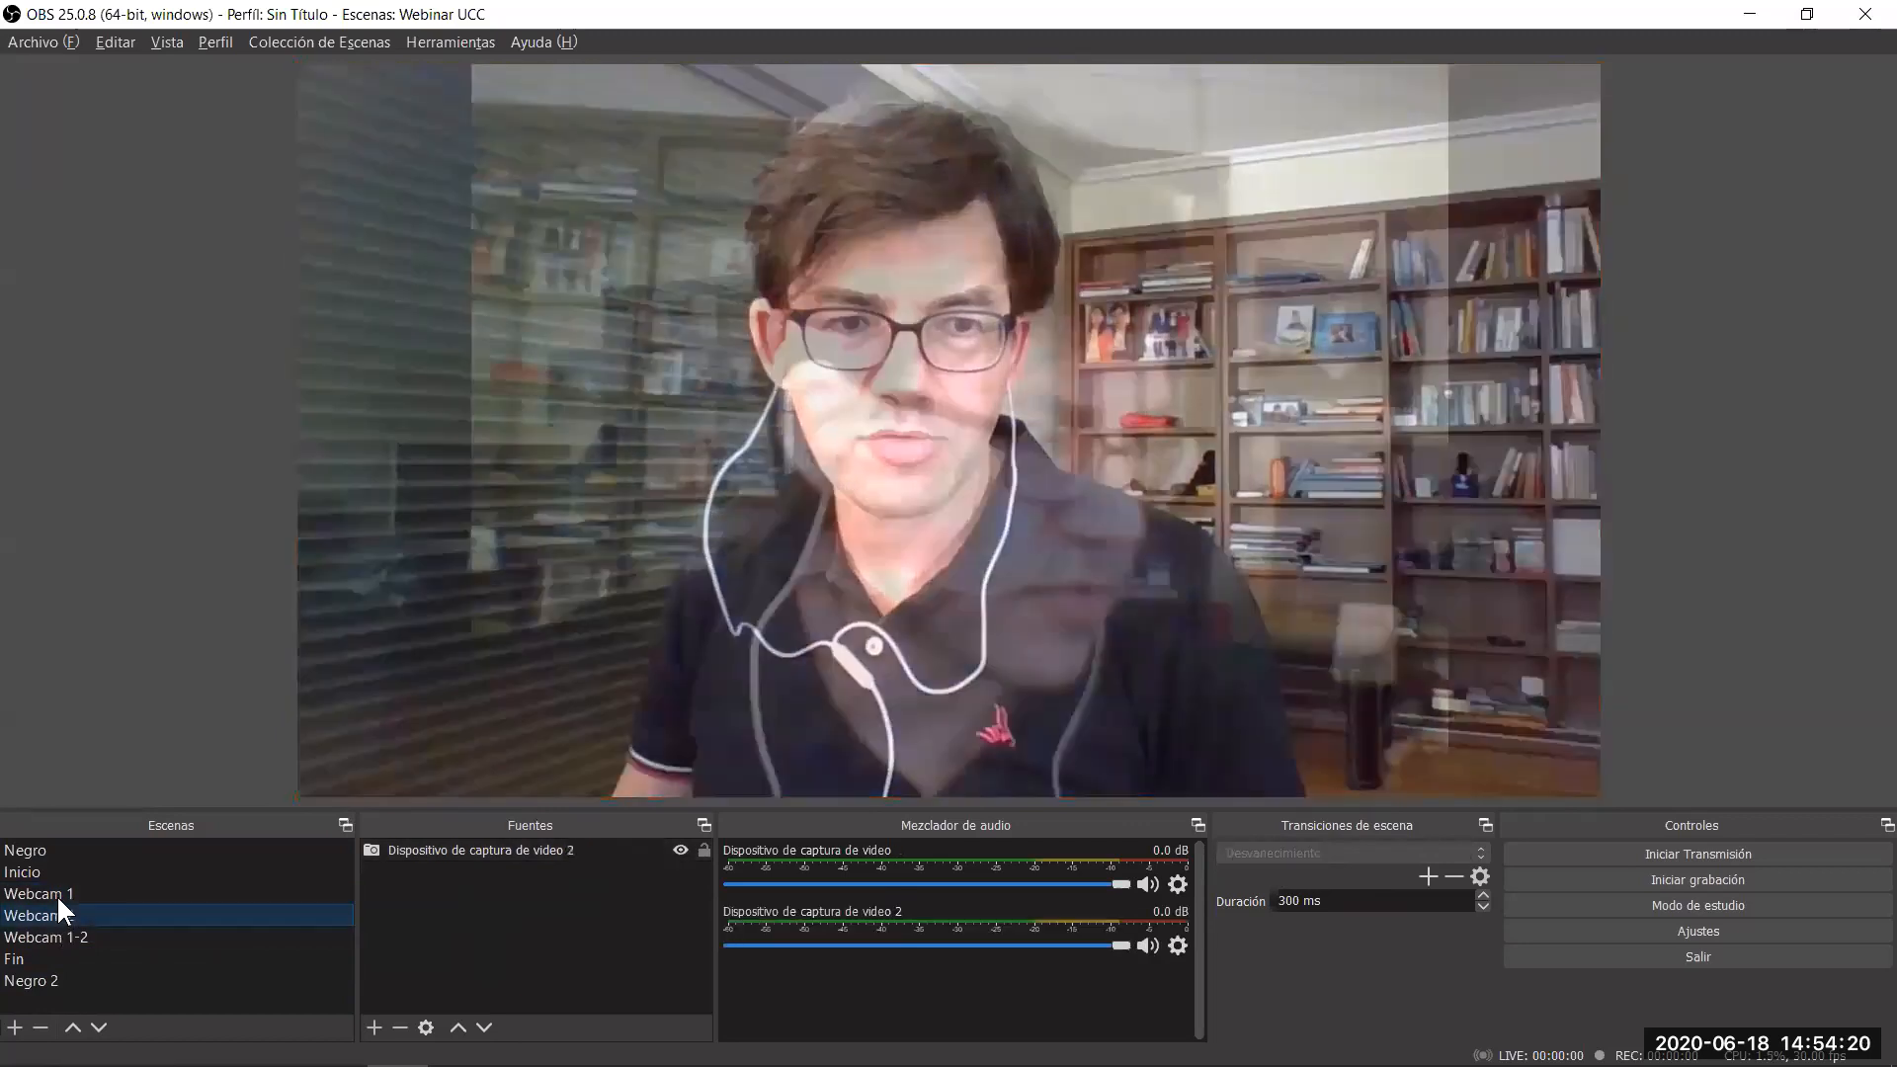
pyautogui.click(56, 888)
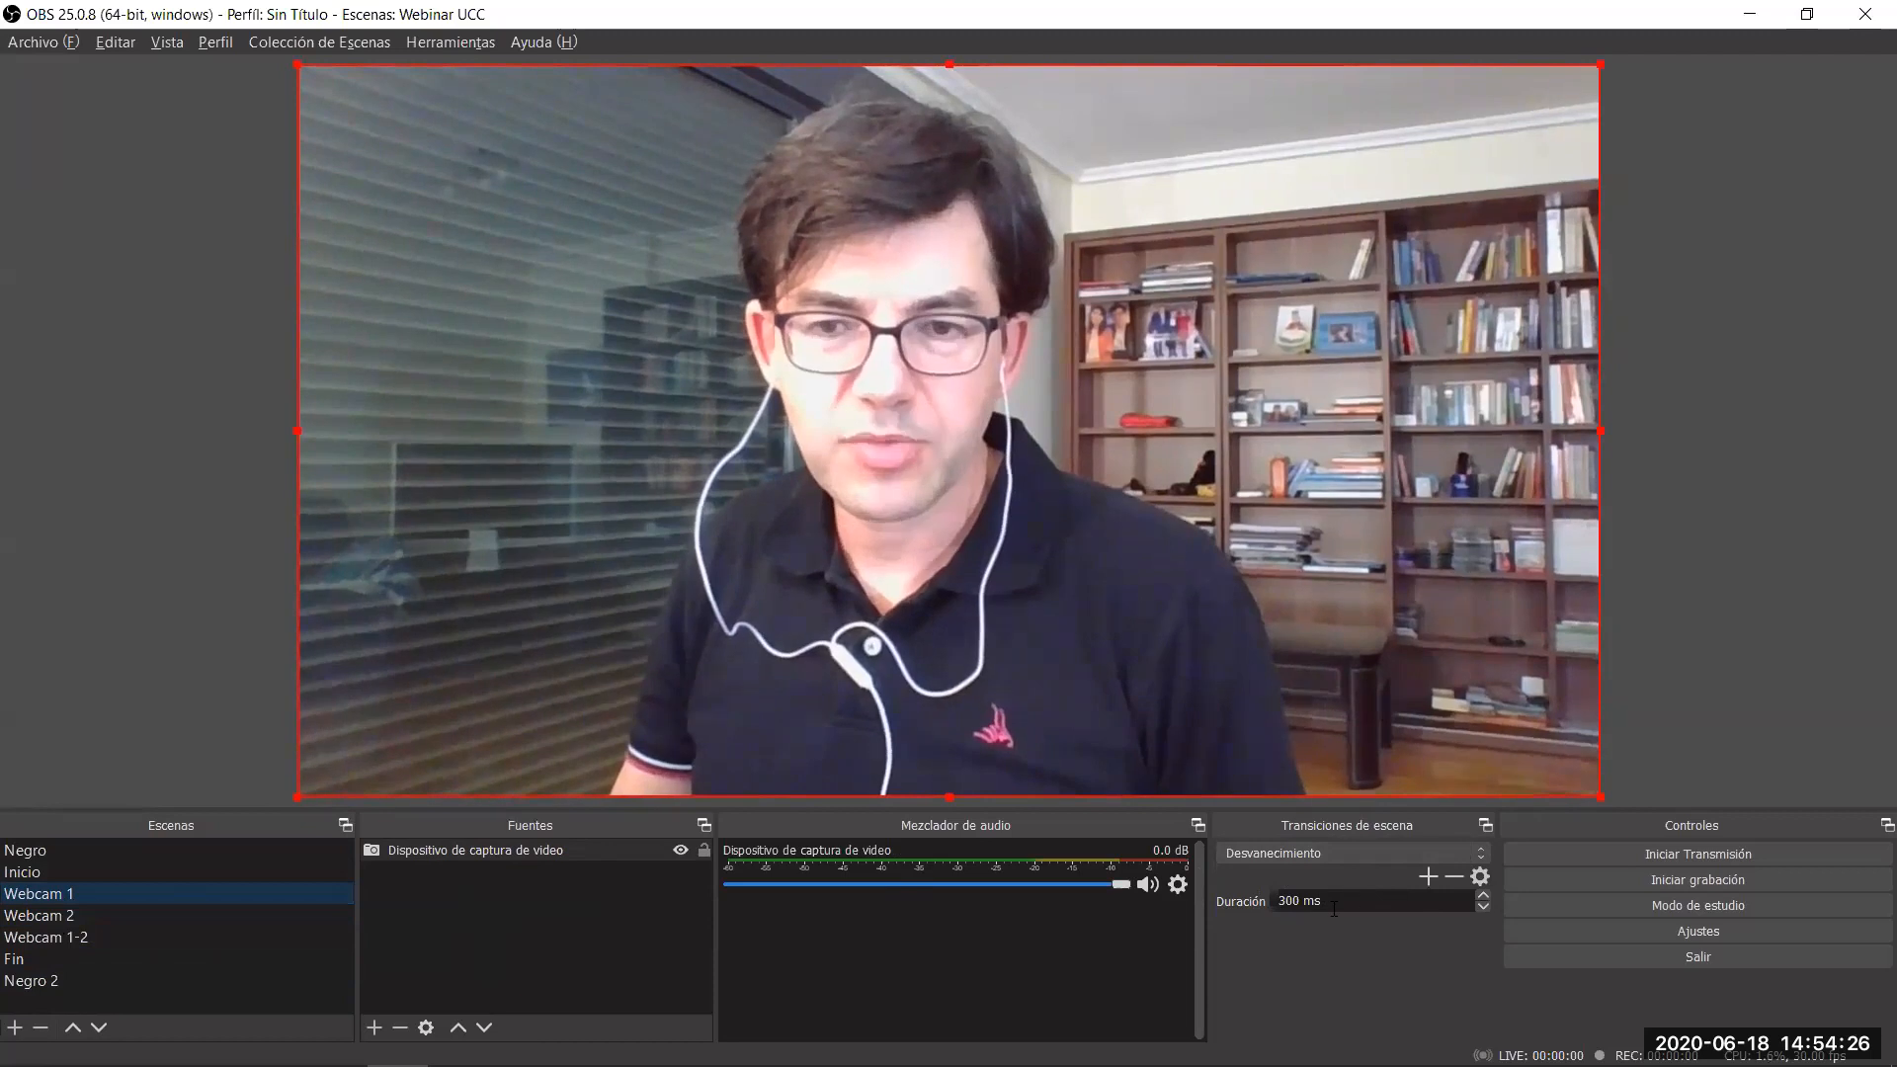
# Set the duration of the Desvanecimiento scene transition to 800 ms.
pyautogui.click(1484, 893)
pyautogui.click(1484, 893)
pyautogui.click(1484, 893)
pyautogui.click(1483, 893)
pyautogui.click(1484, 893)
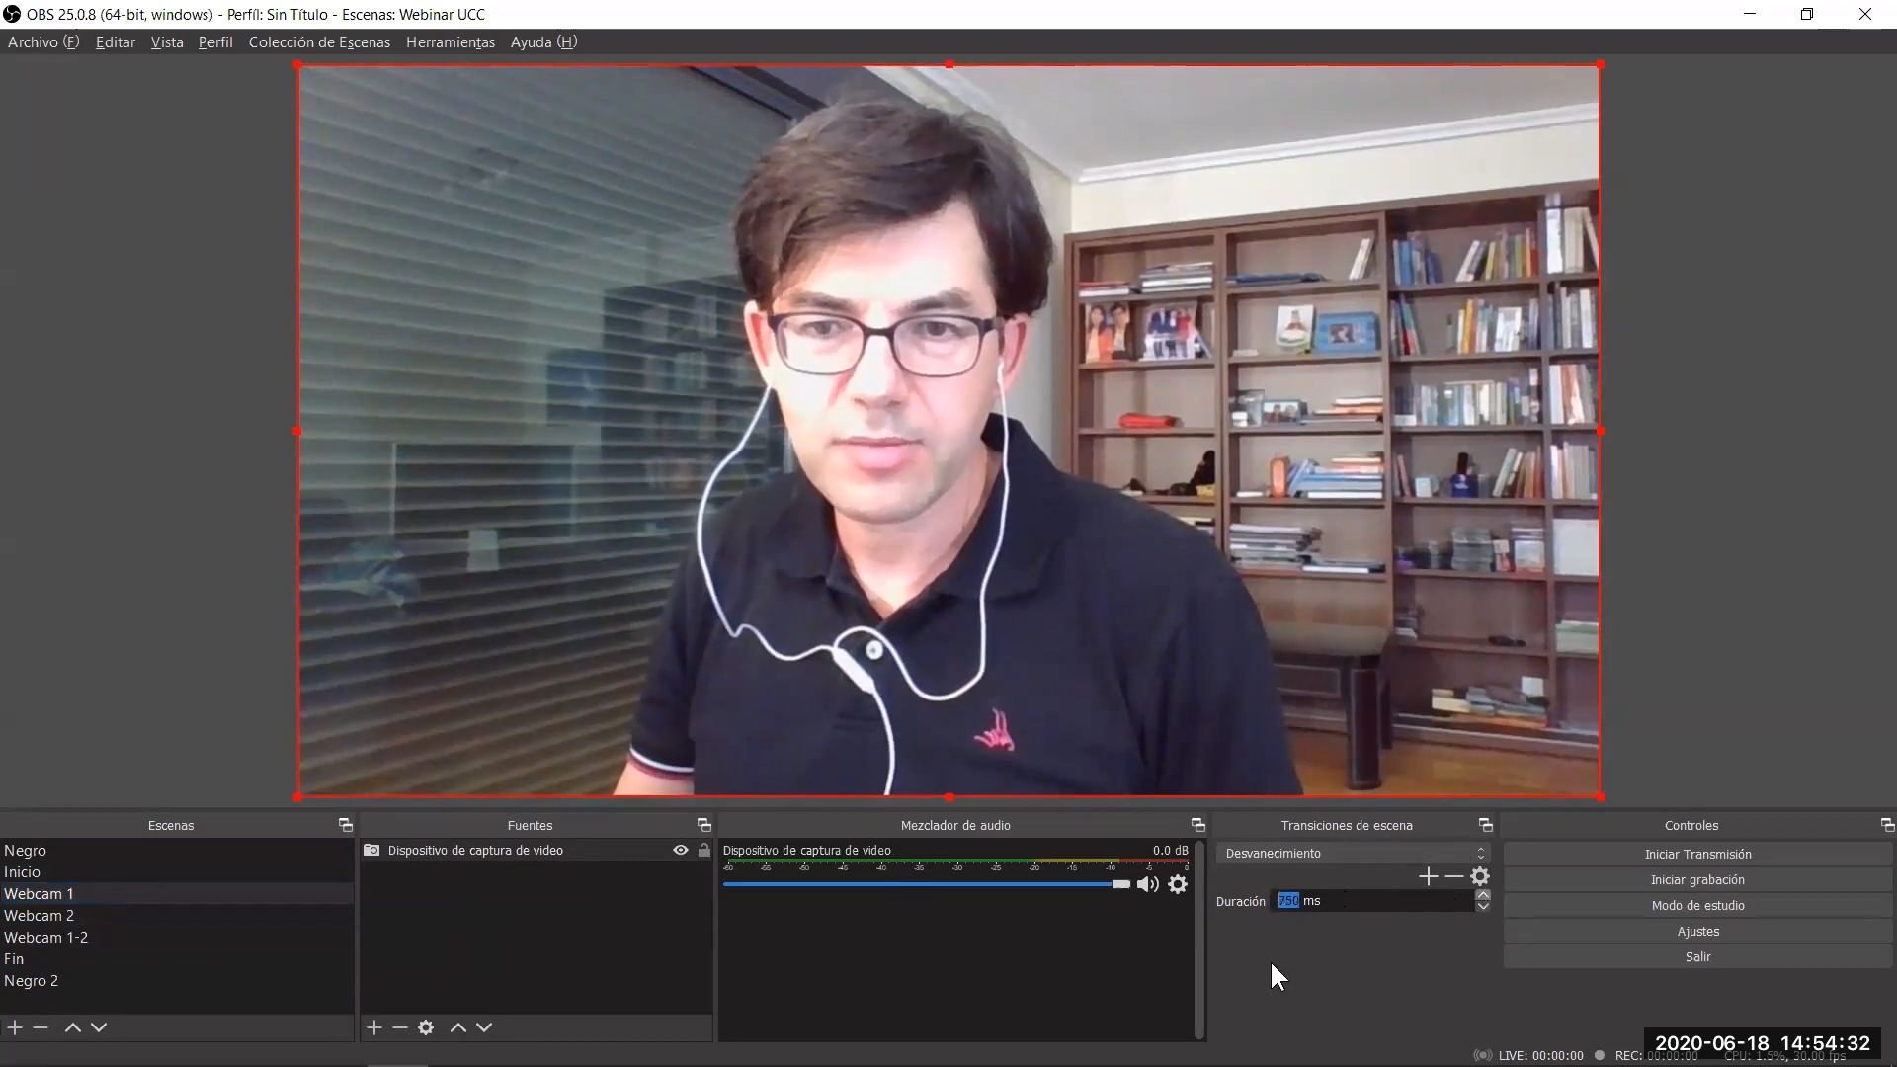
pyautogui.click(1484, 893)
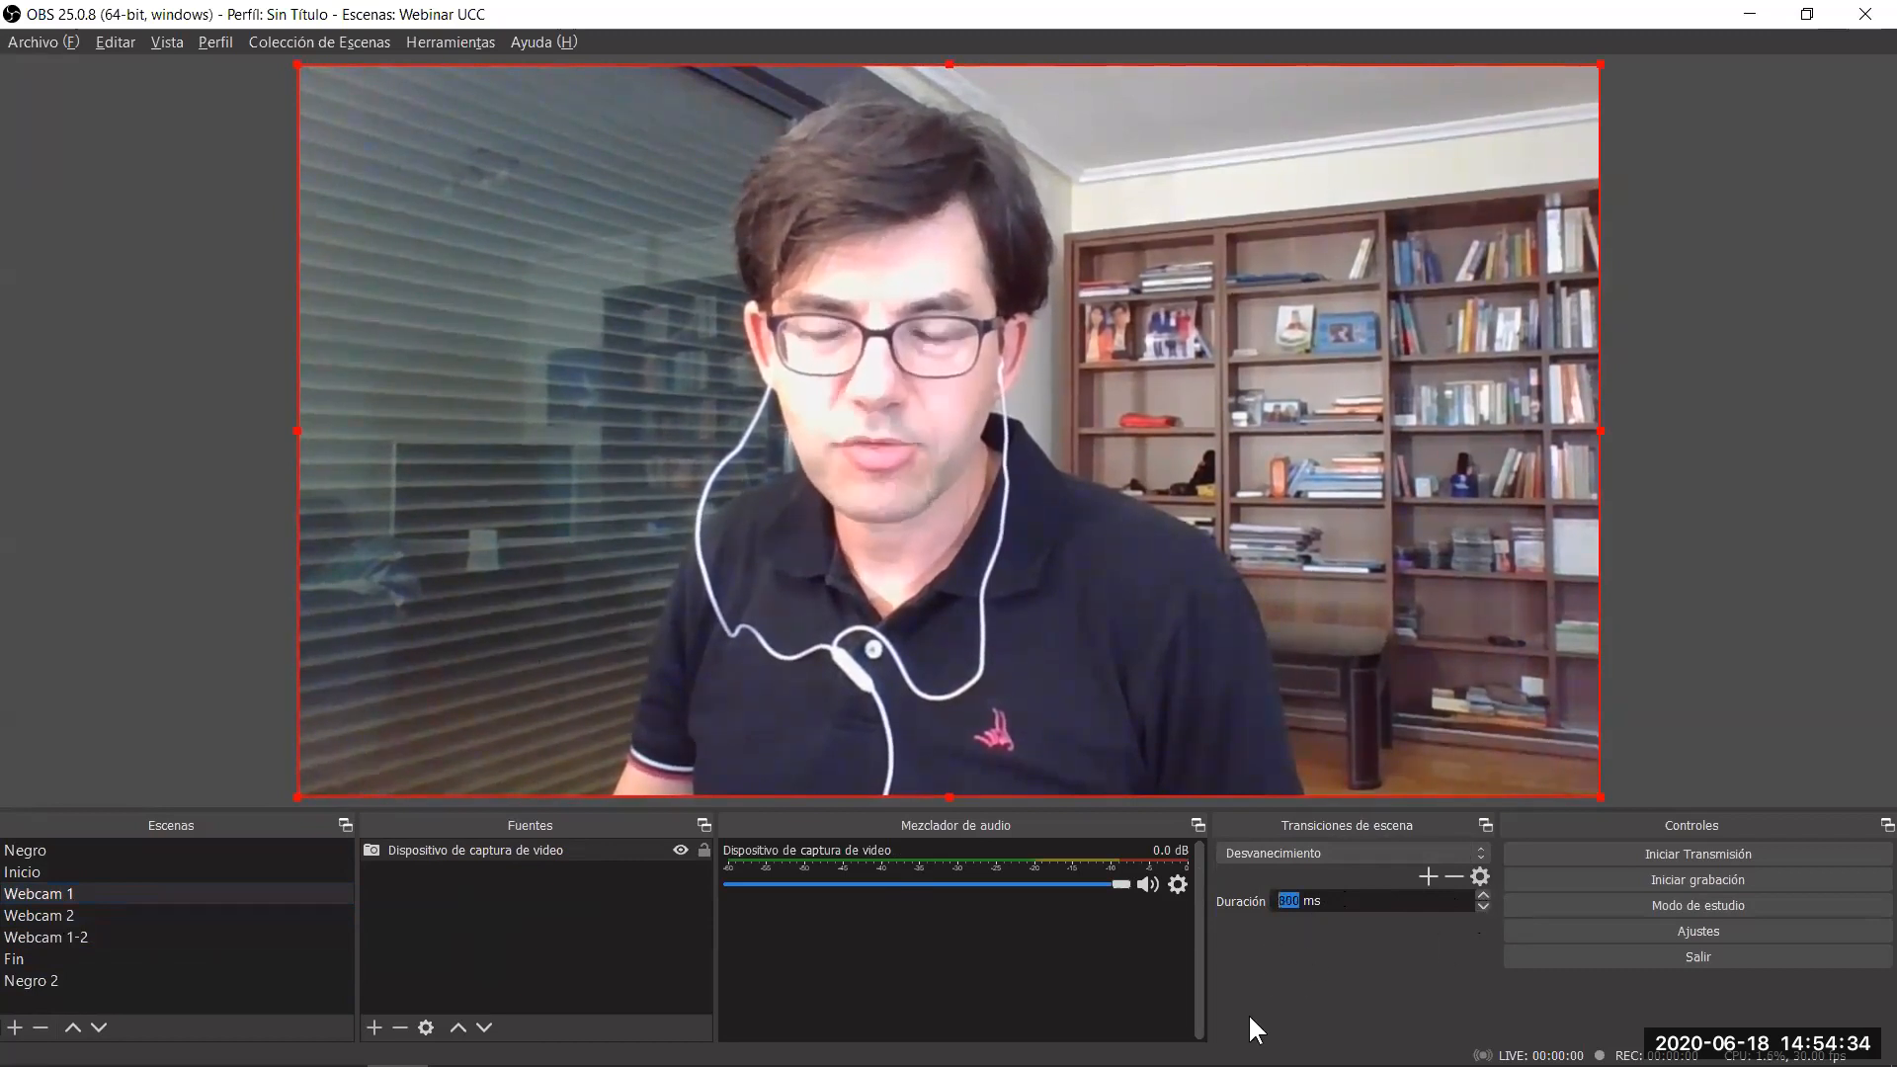
# Test the slower fade by switching among Webcam 2, Webcam 1 and Webcam 1-2, finishing on Webcam 1.
pyautogui.click(44, 905)
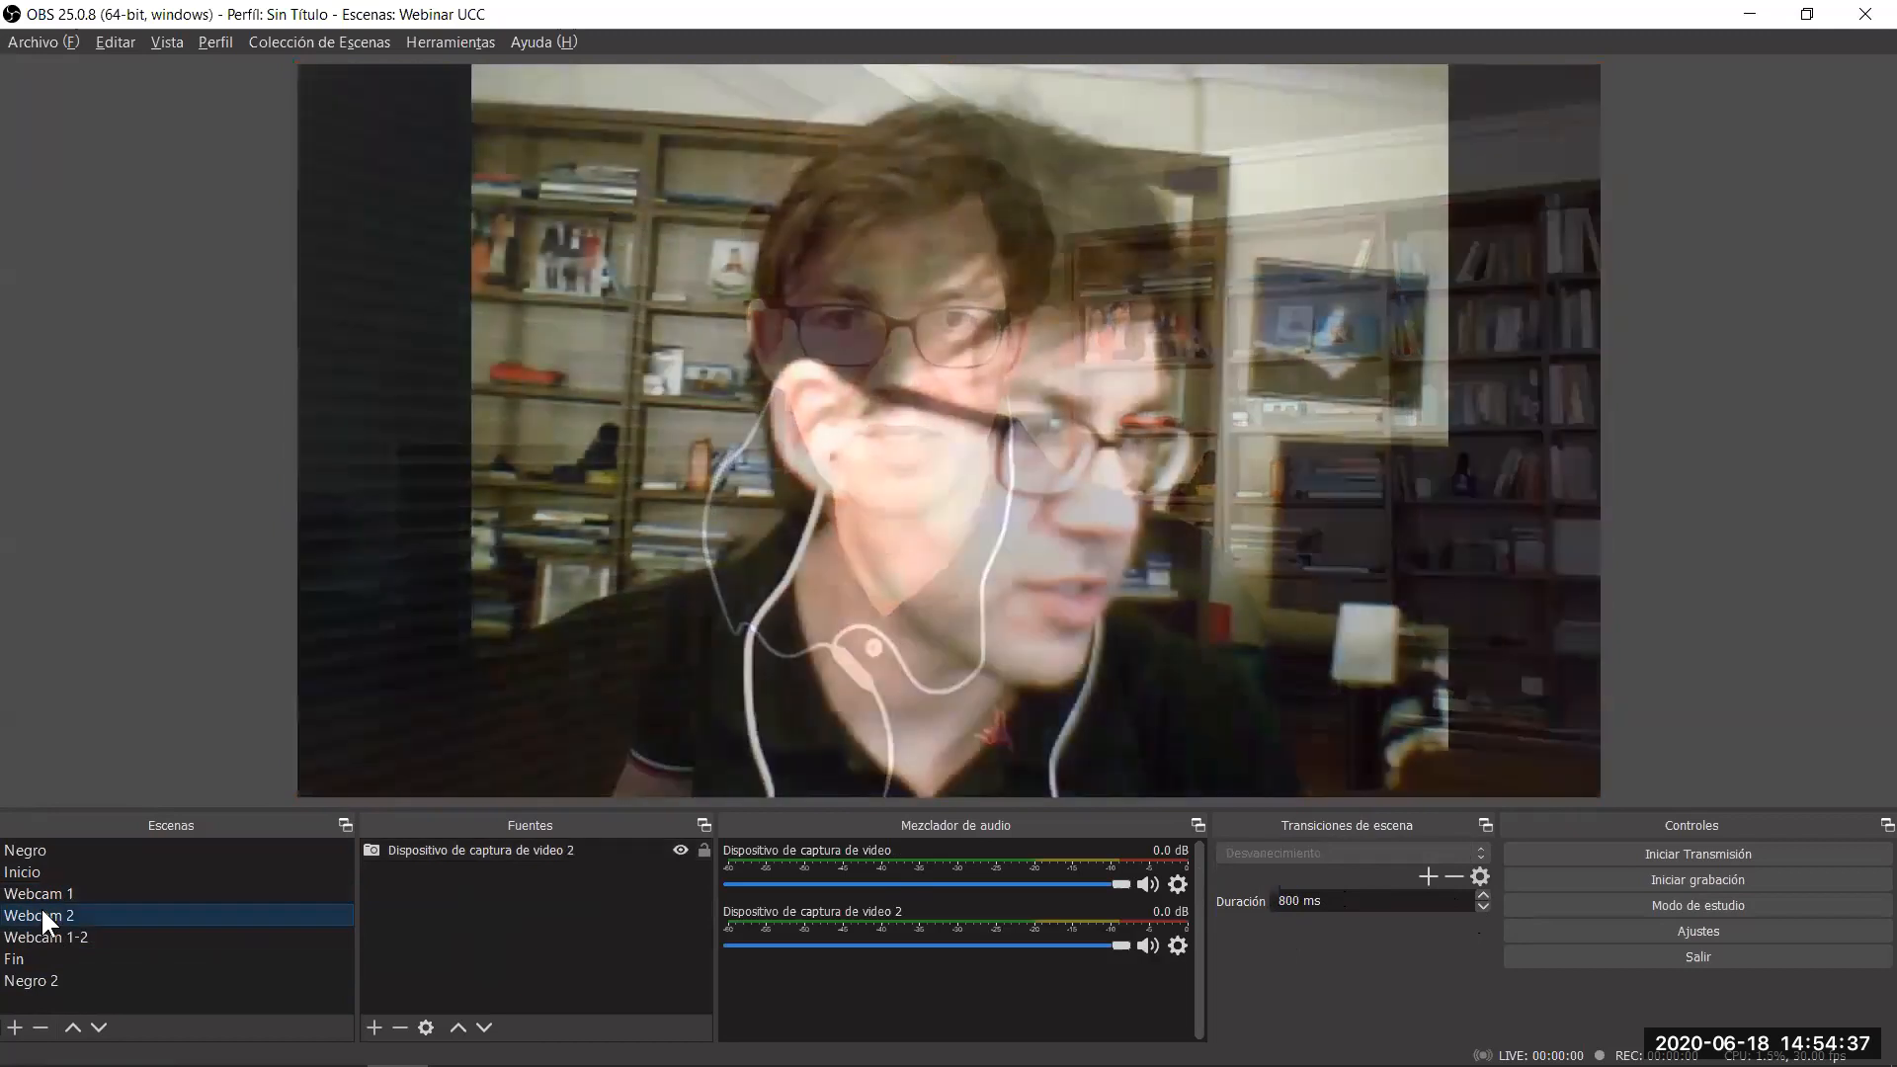
pyautogui.click(39, 891)
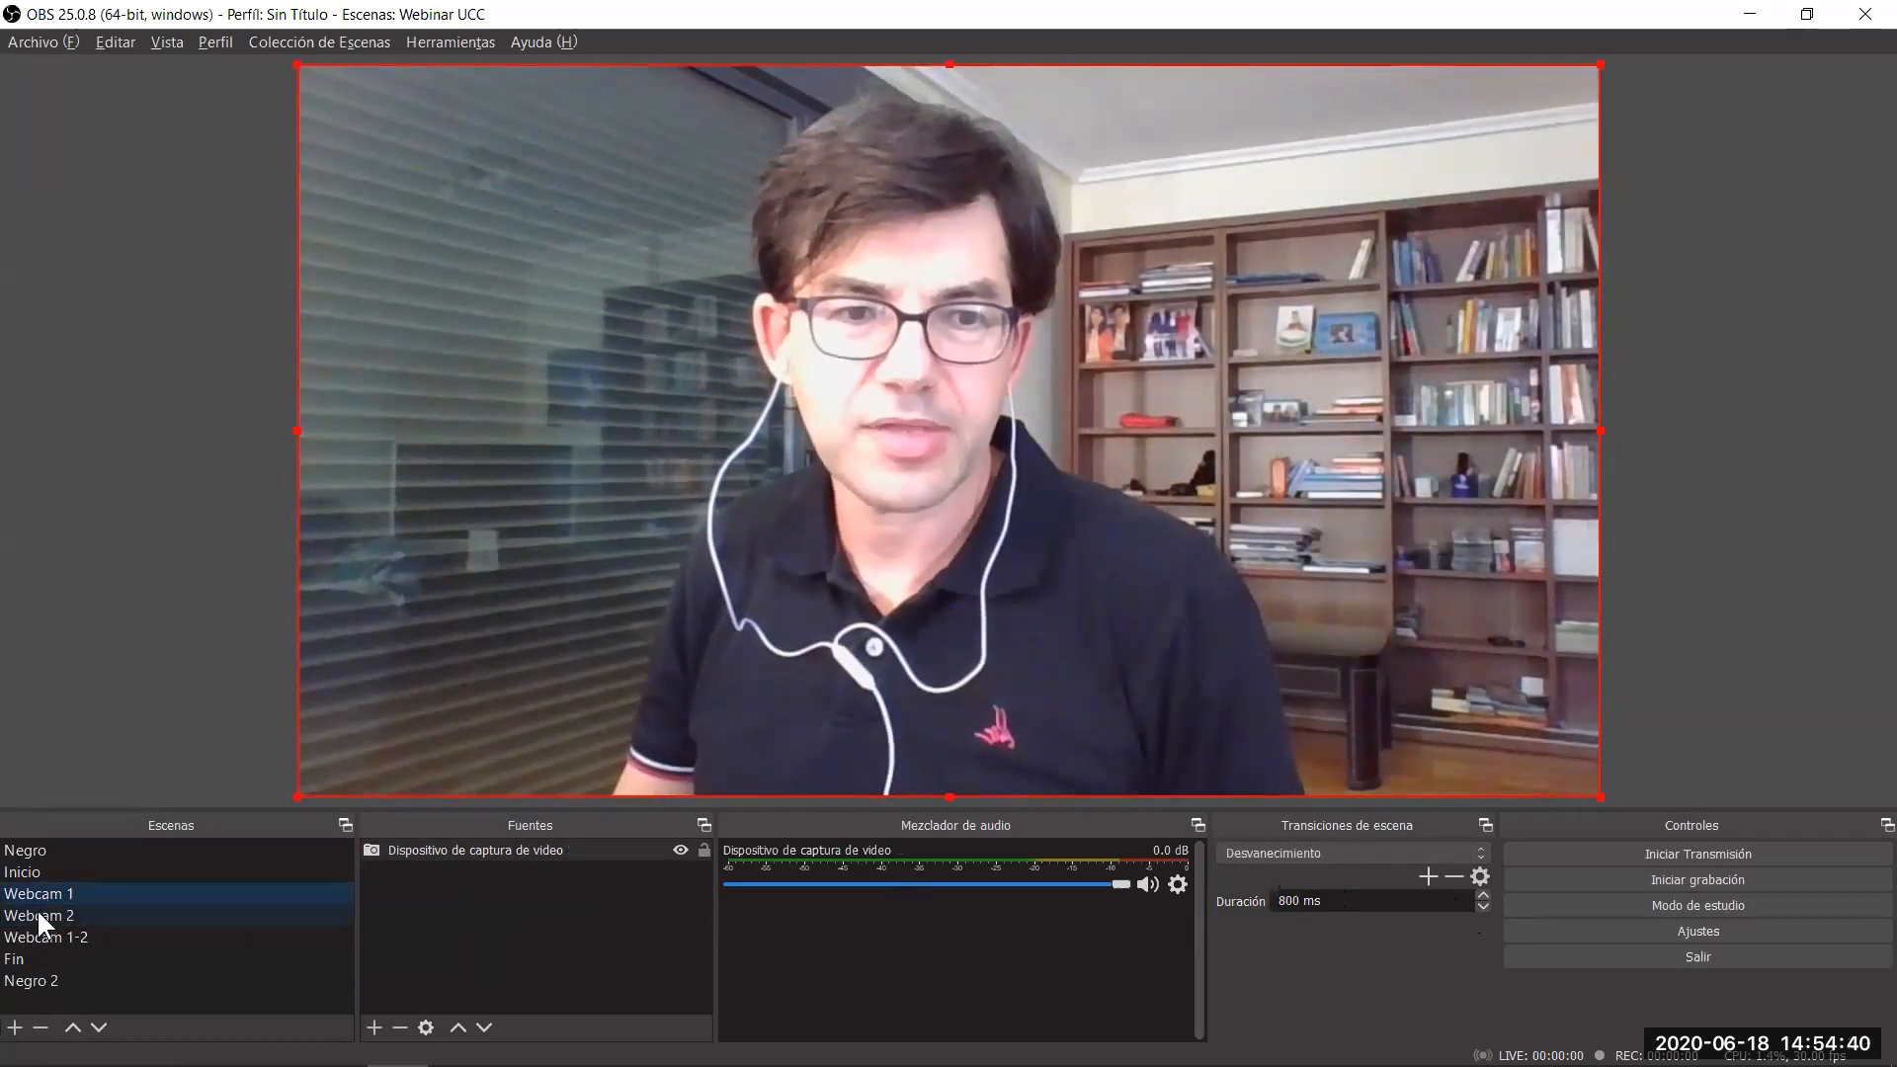
pyautogui.click(37, 909)
pyautogui.click(38, 893)
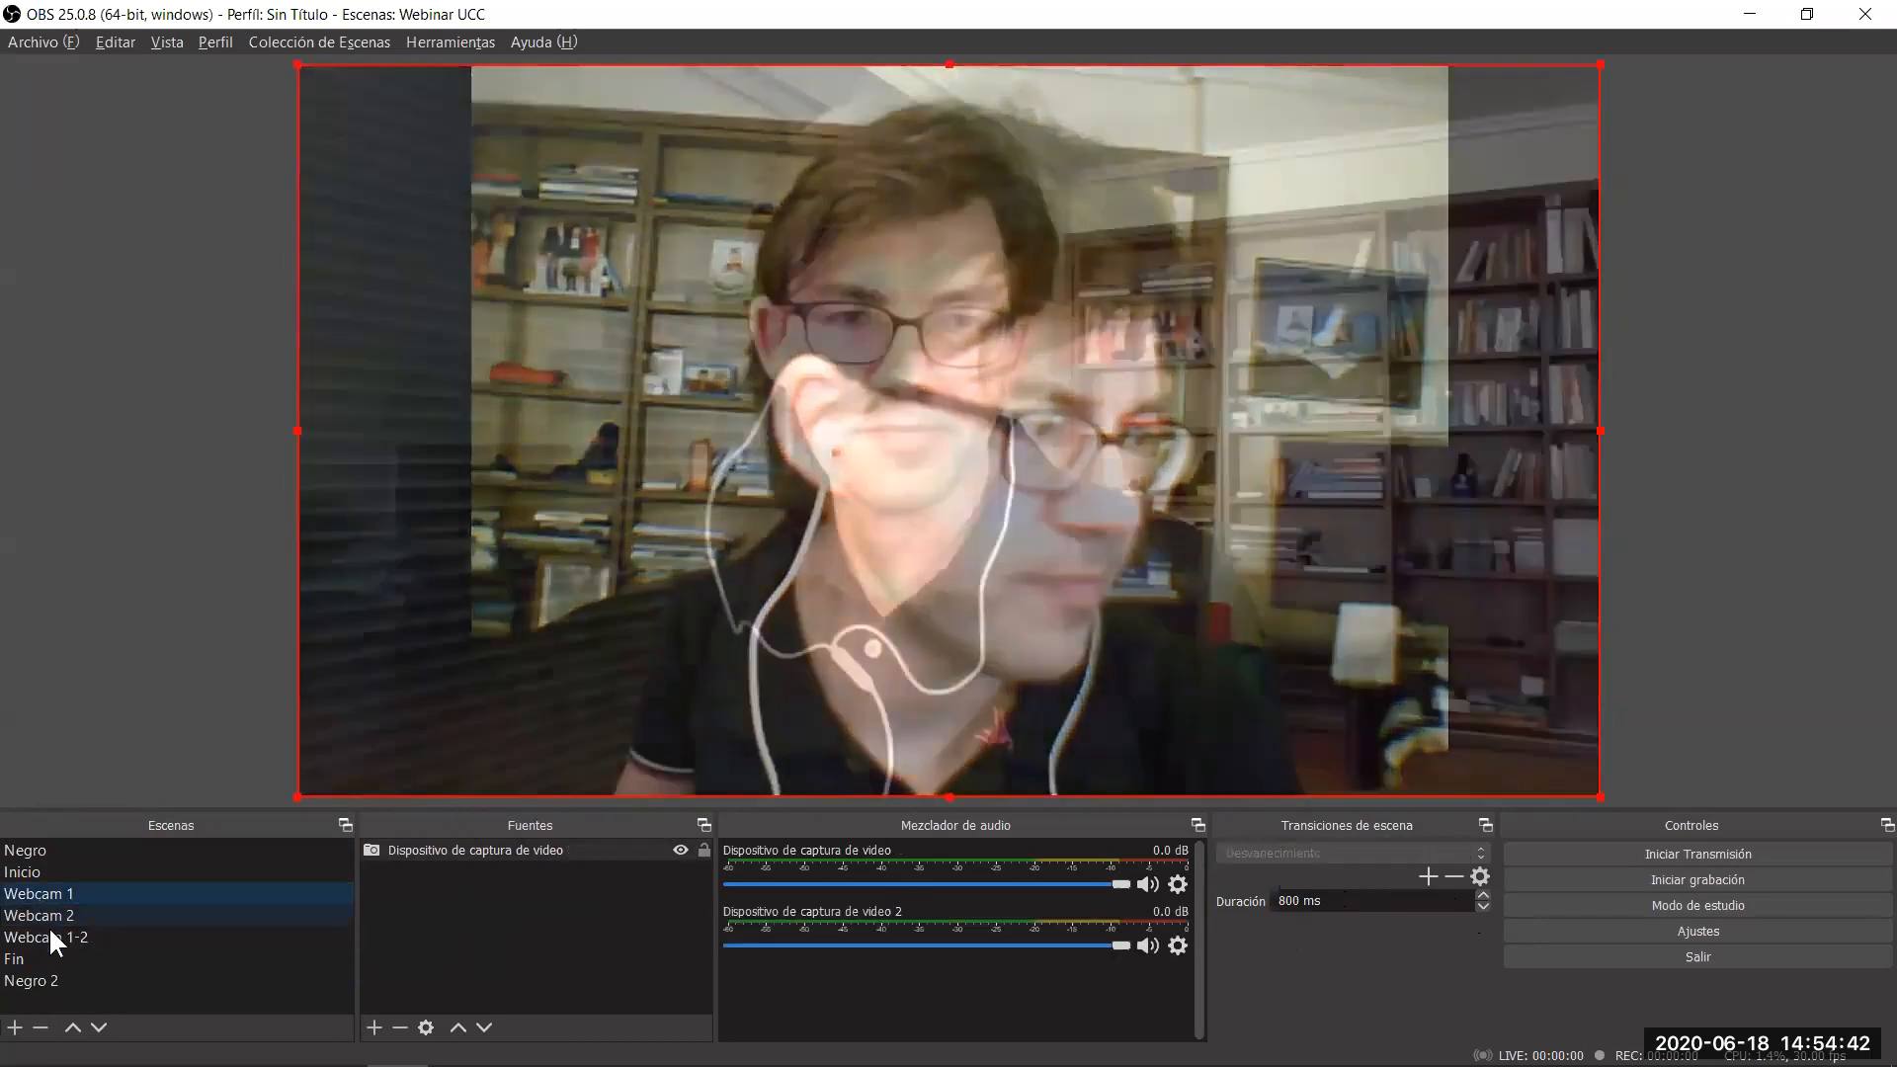
pyautogui.click(47, 939)
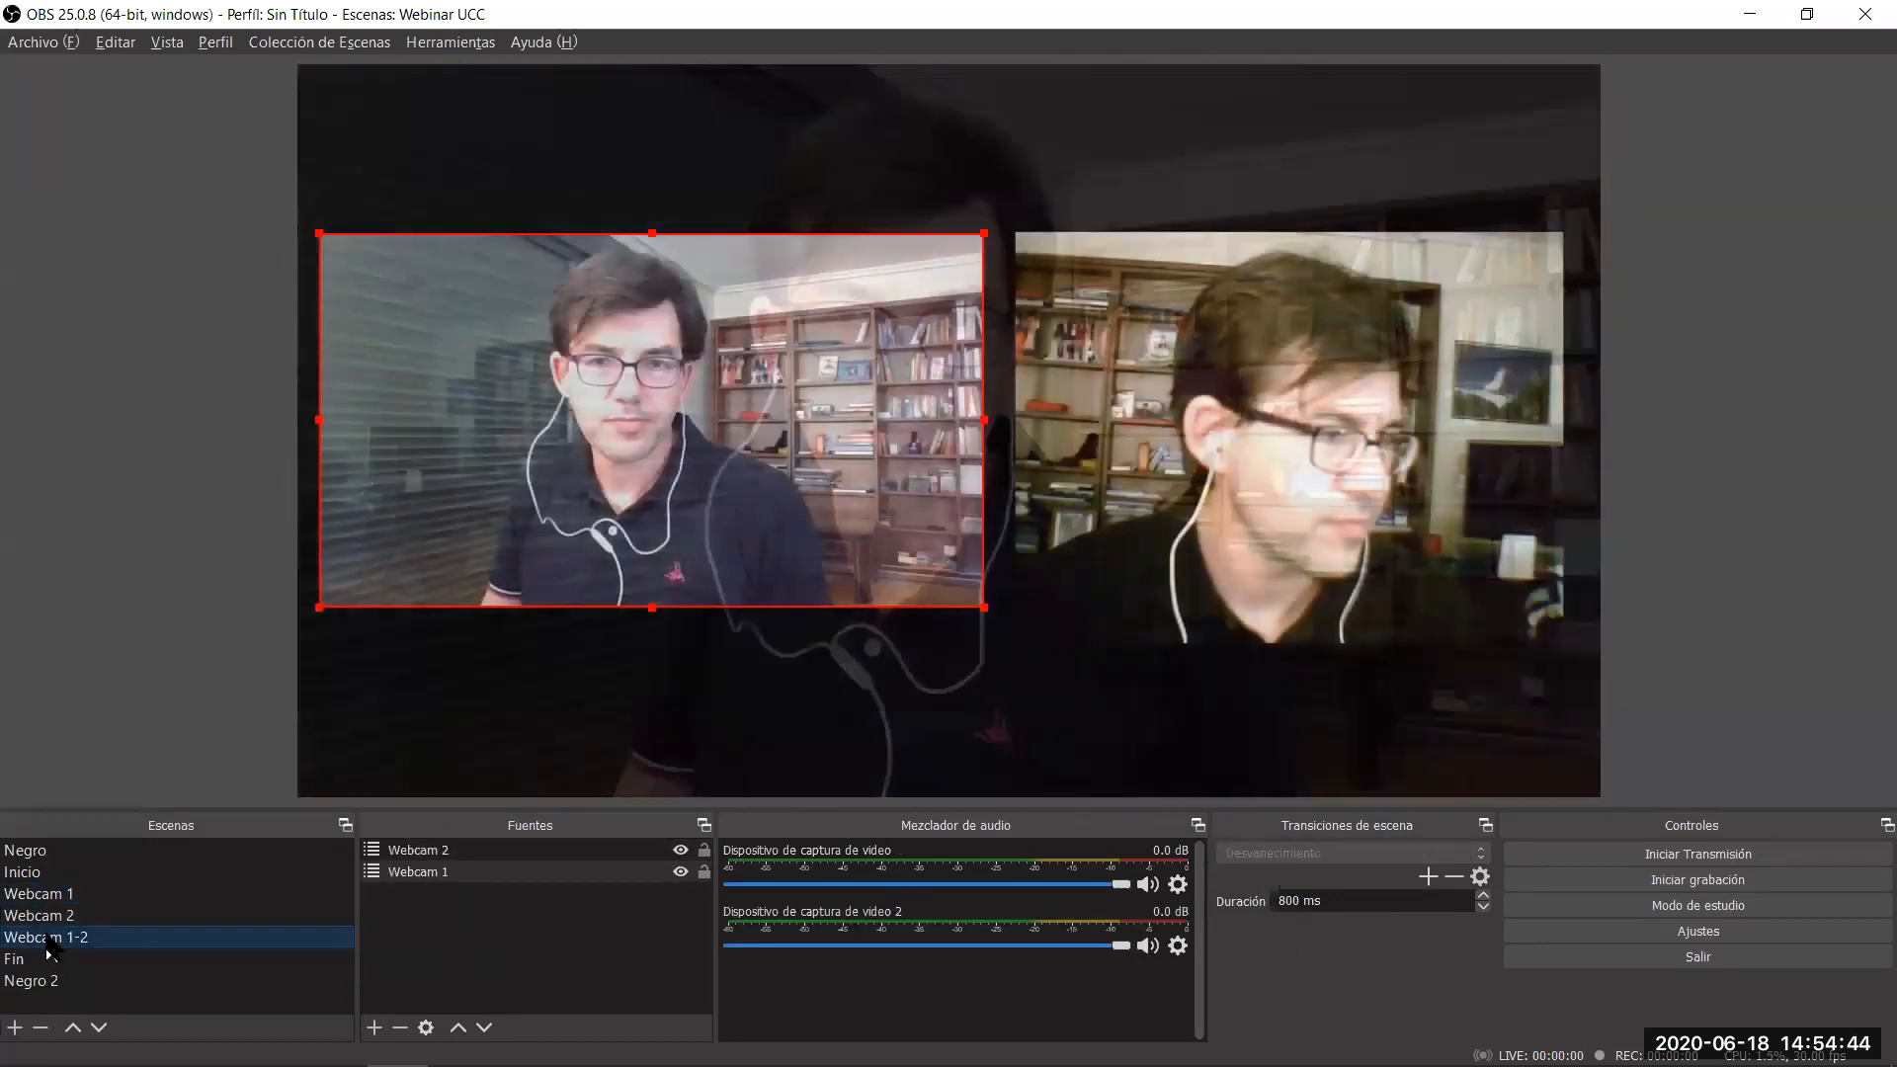
pyautogui.click(52, 893)
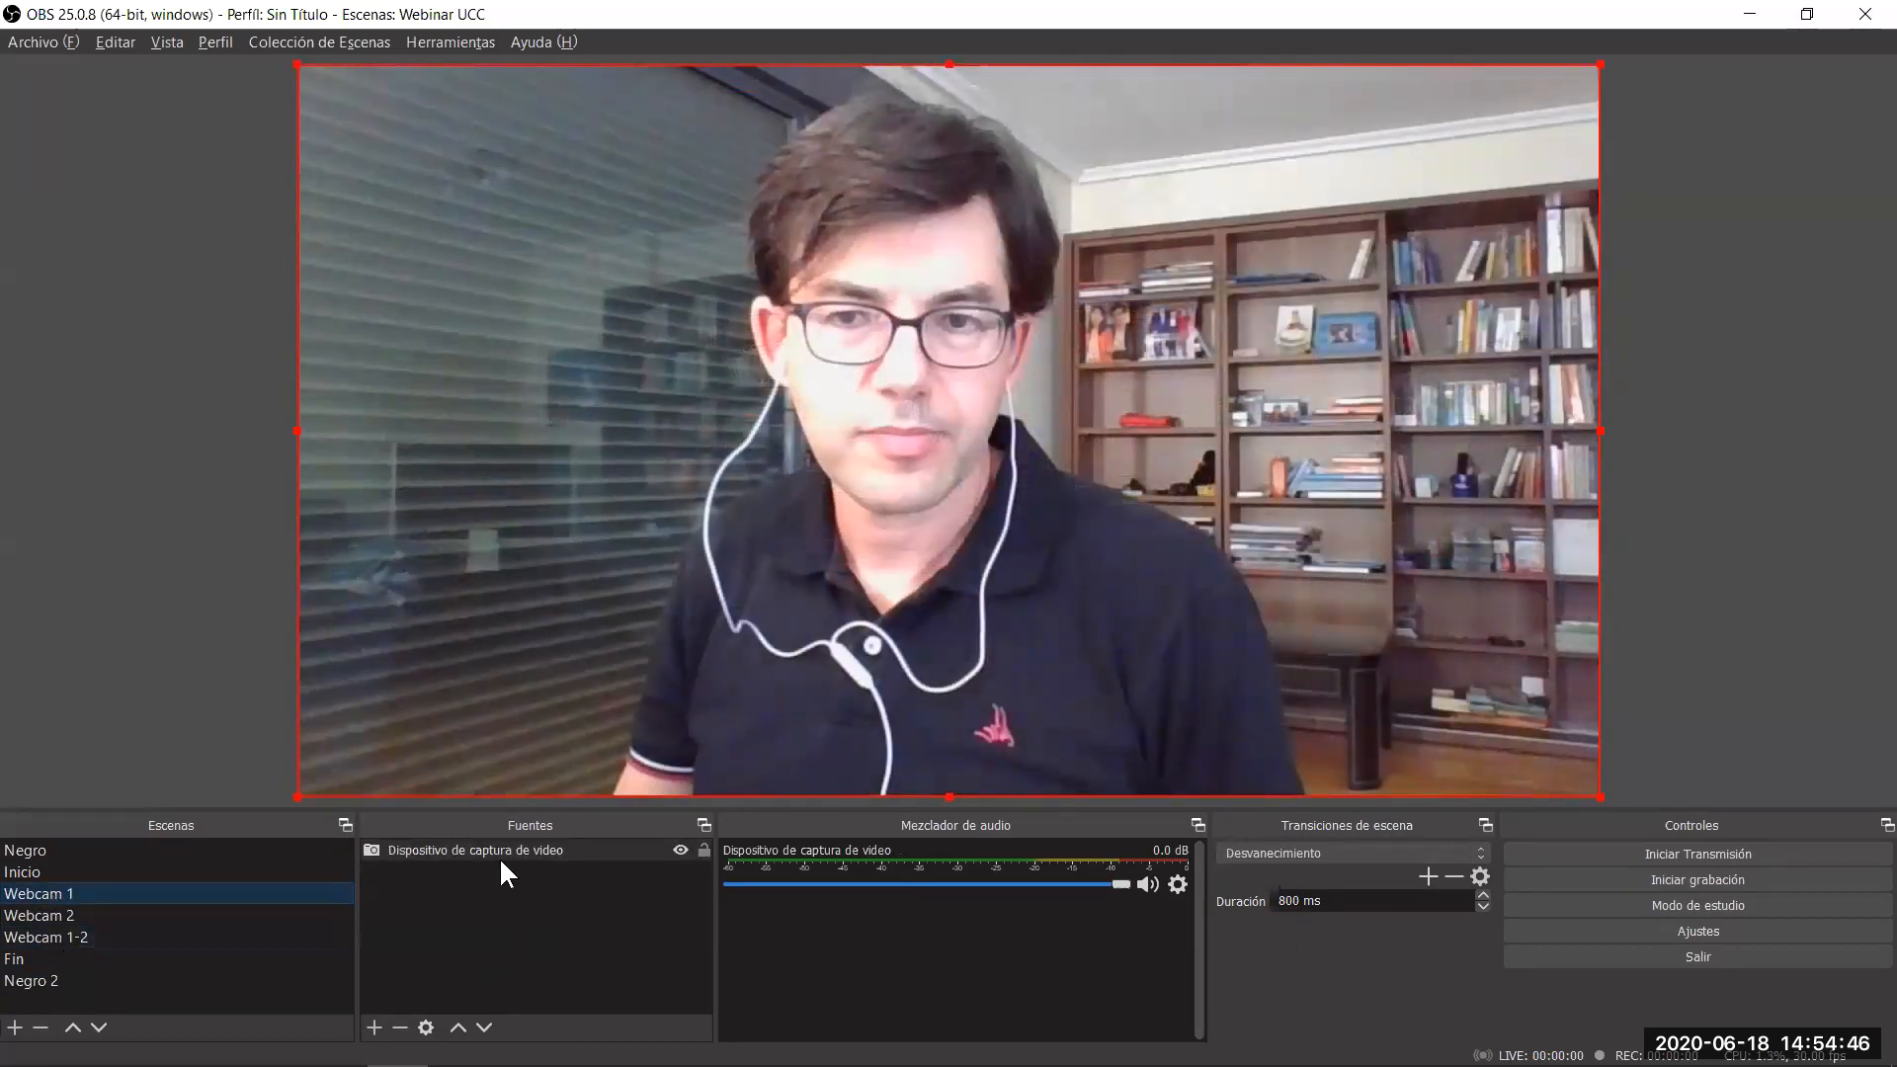
# Check the existing scene transitions and add a new slide transition named Deslizar.
pyautogui.click(1481, 858)
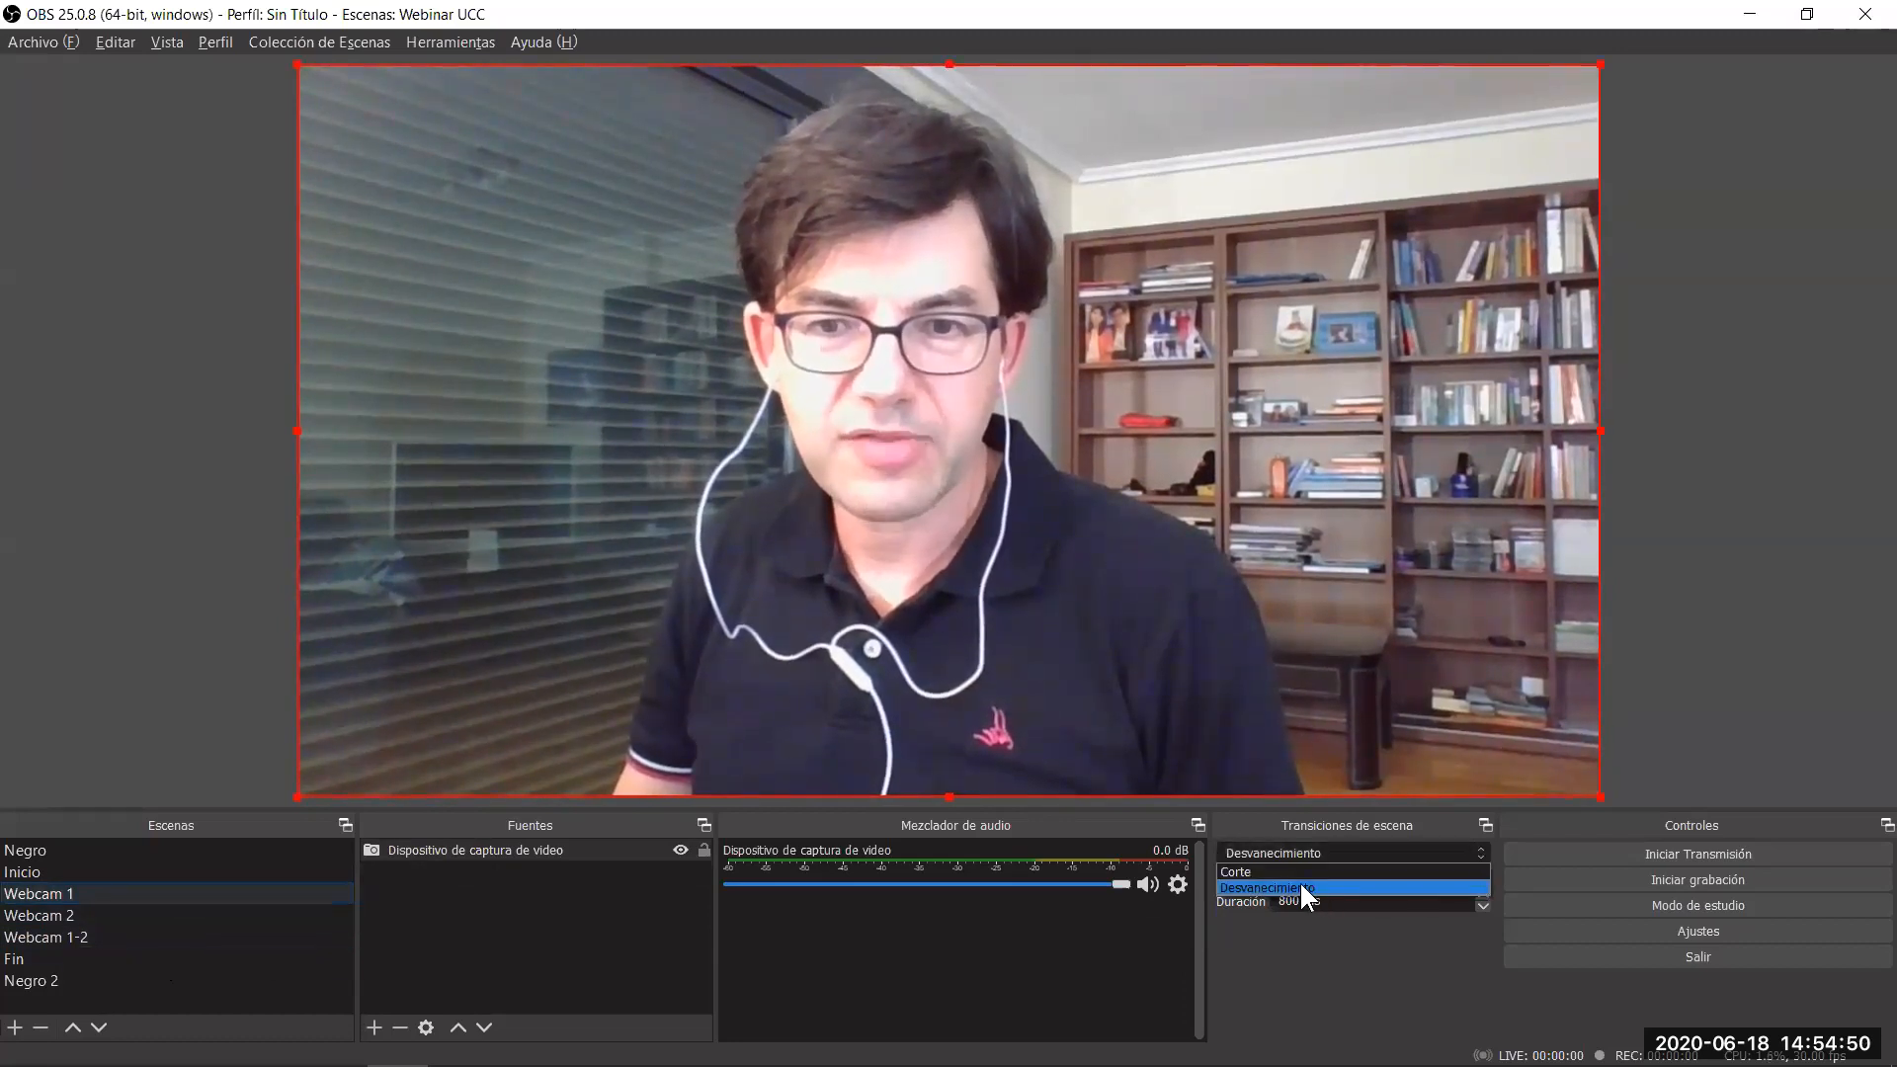
pyautogui.click(1425, 880)
pyautogui.click(1426, 876)
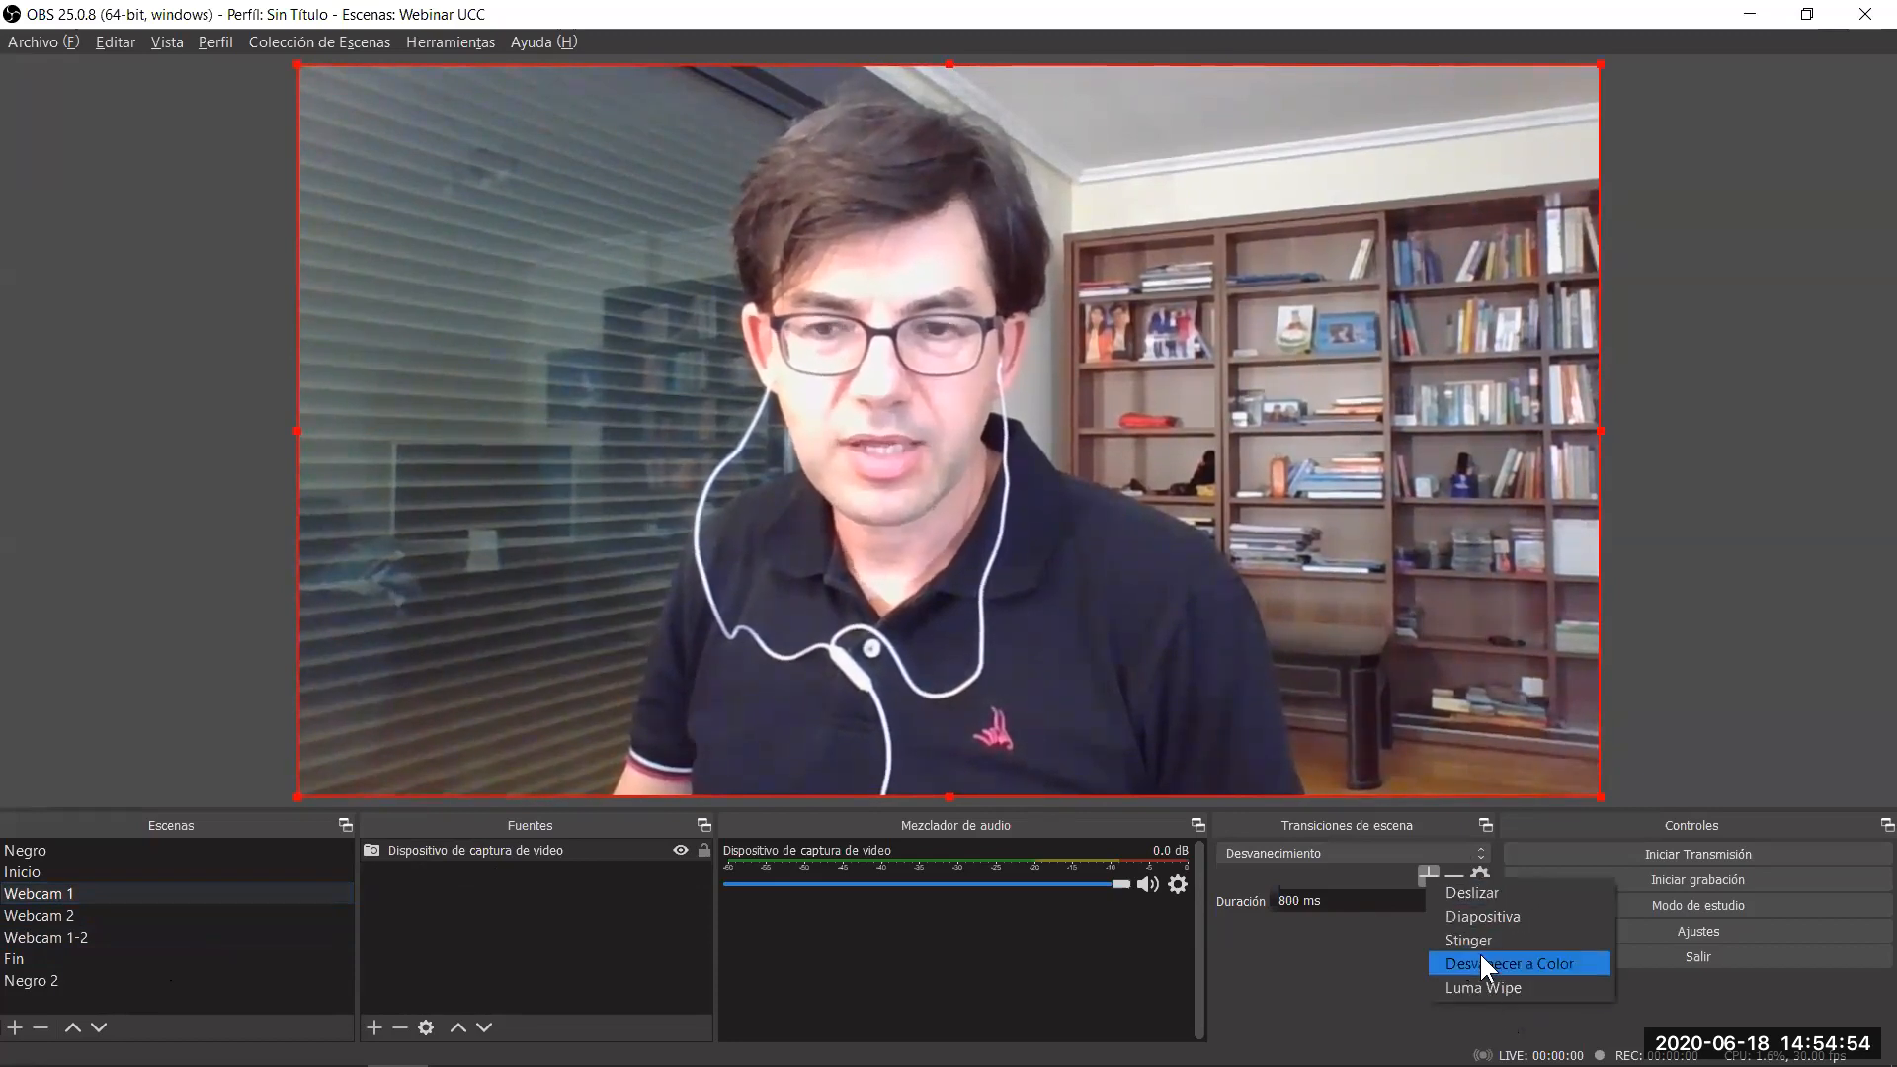
pyautogui.click(1478, 891)
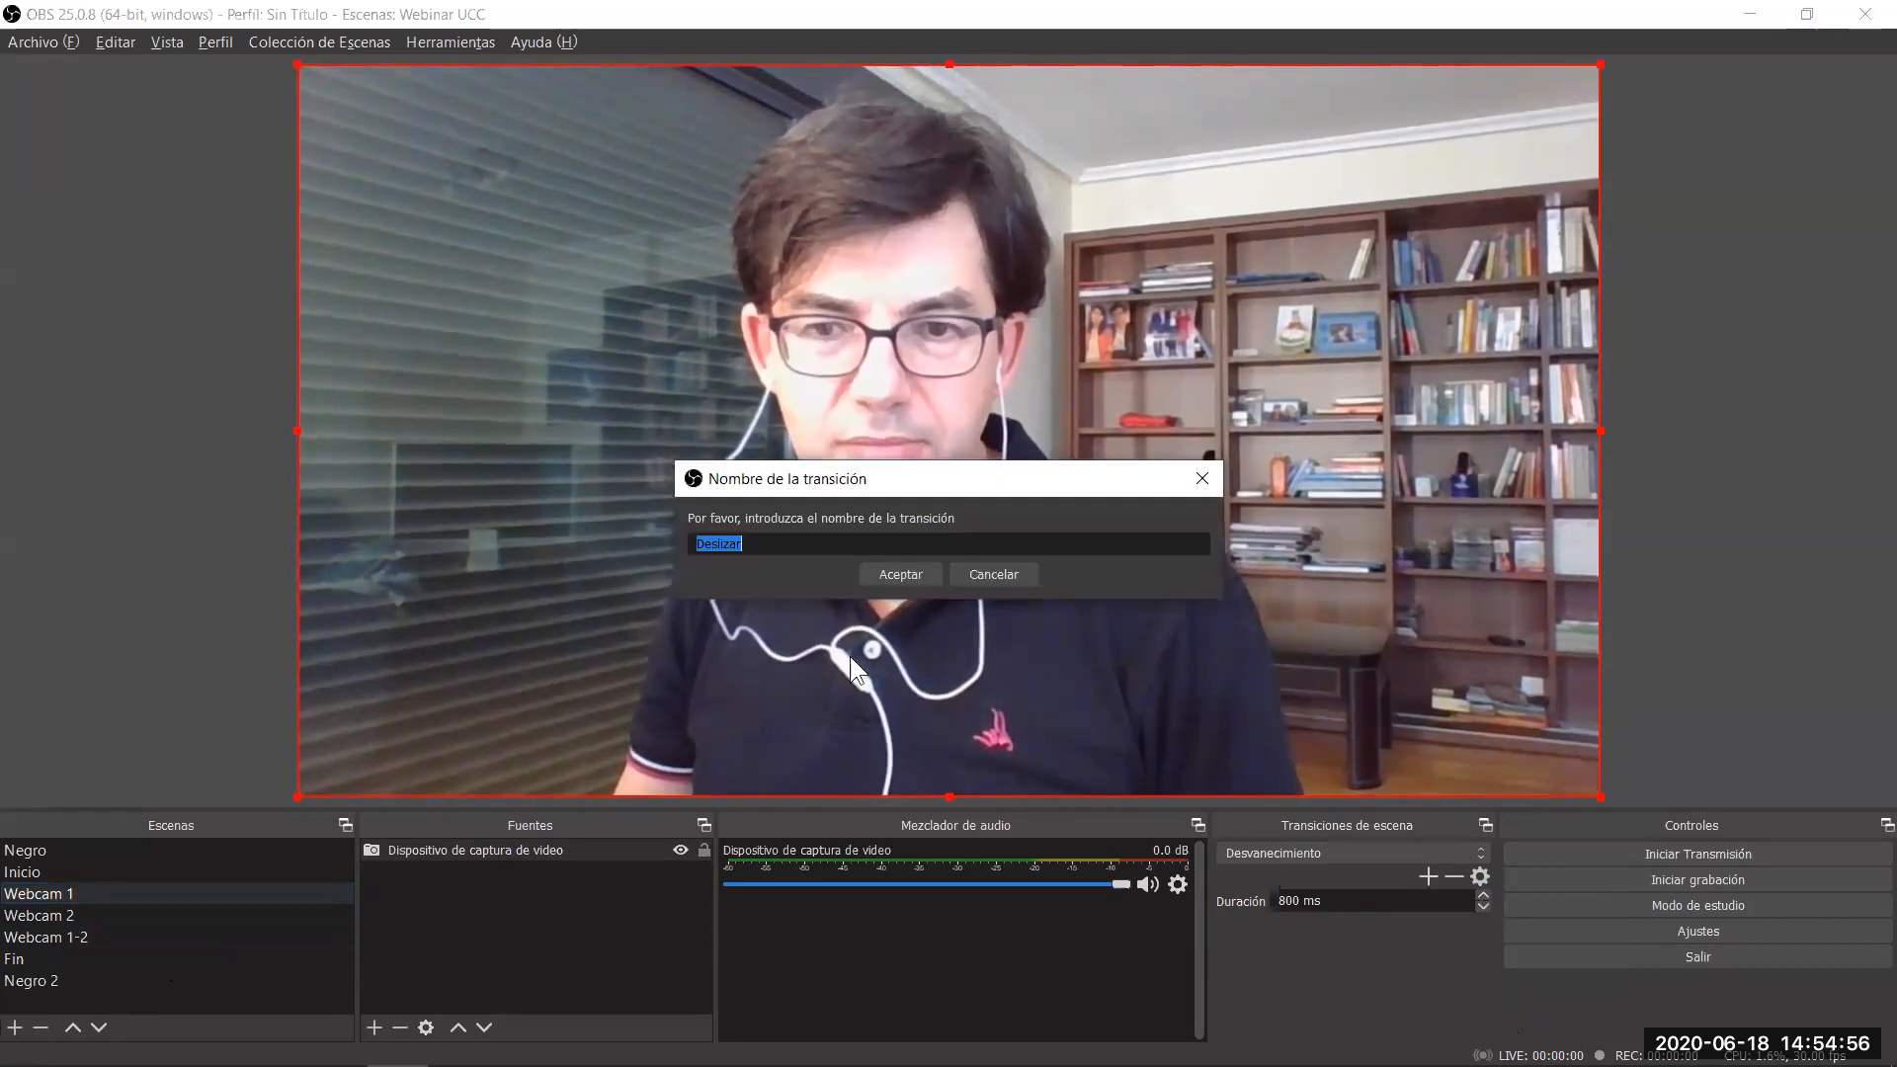
pyautogui.click(900, 577)
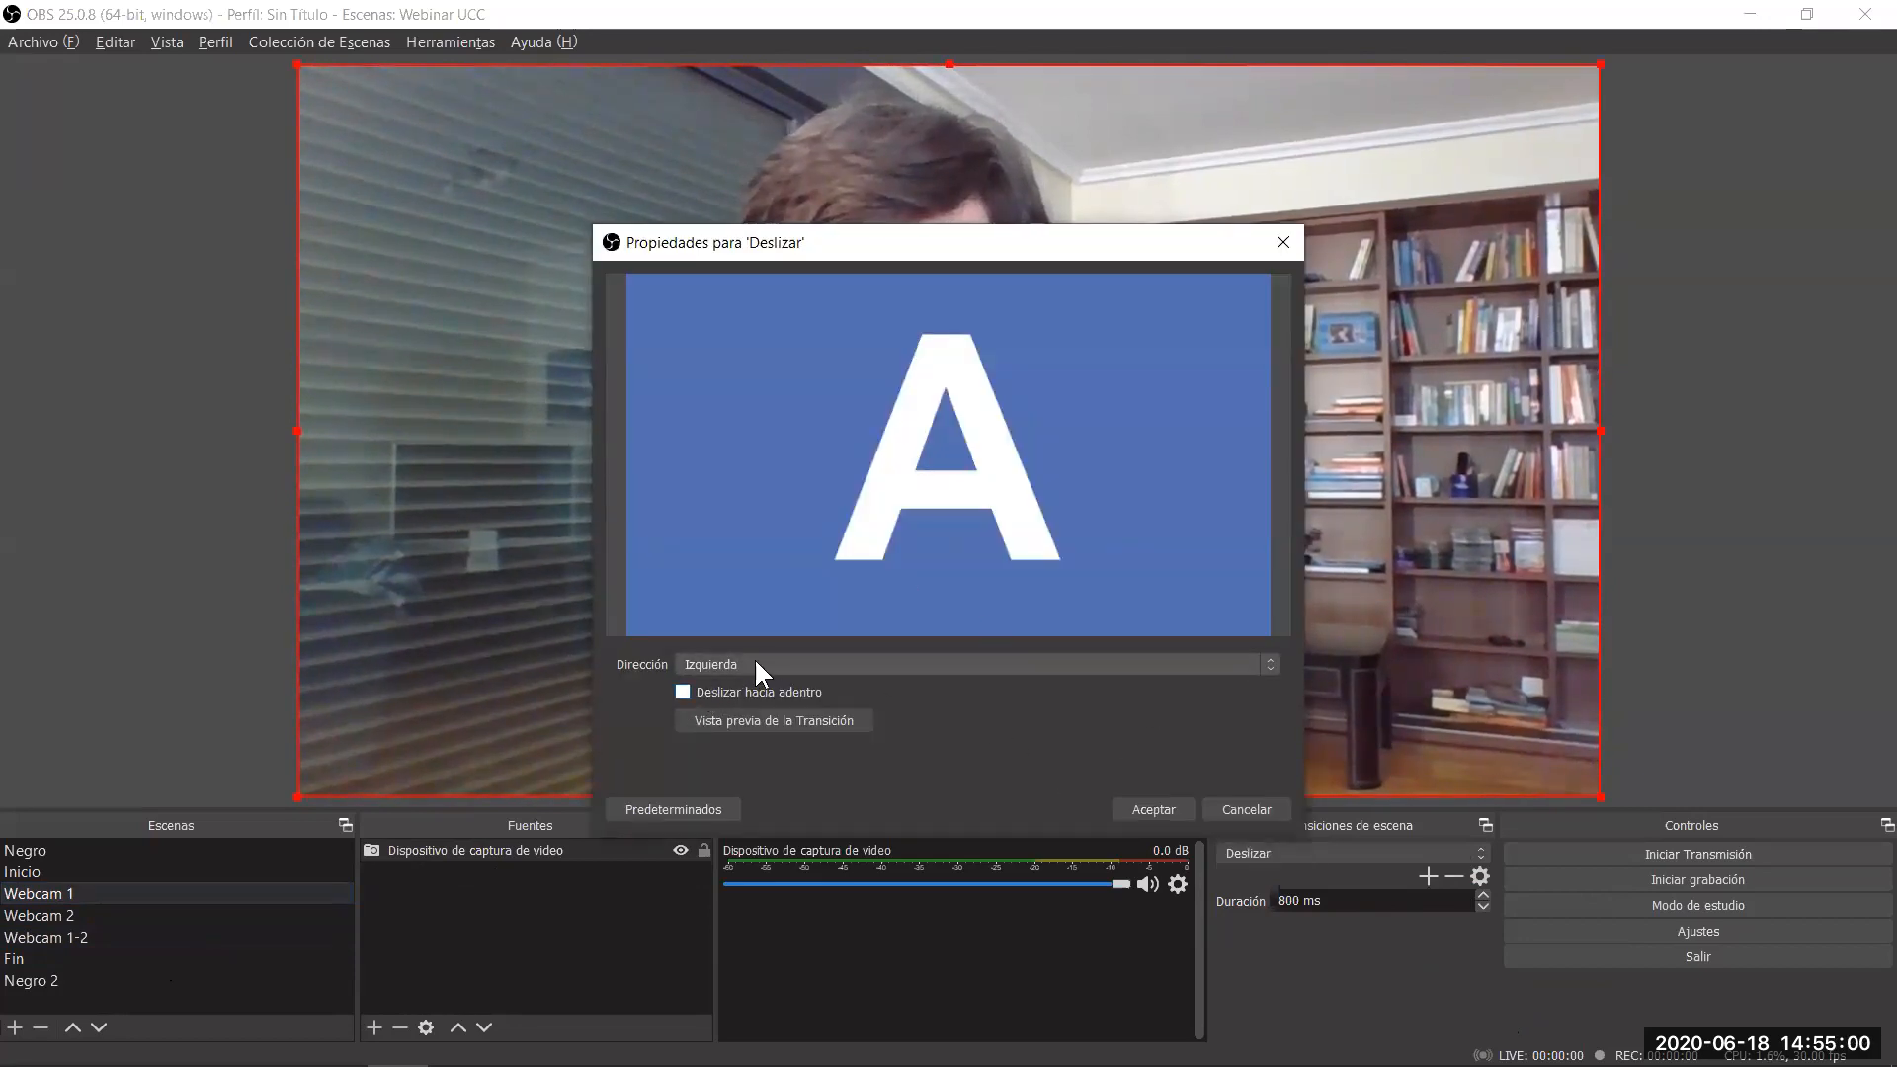
# Keep the slide direction as Izquierda, preview the Deslizar transition and accept its properties.
pyautogui.click(844, 663)
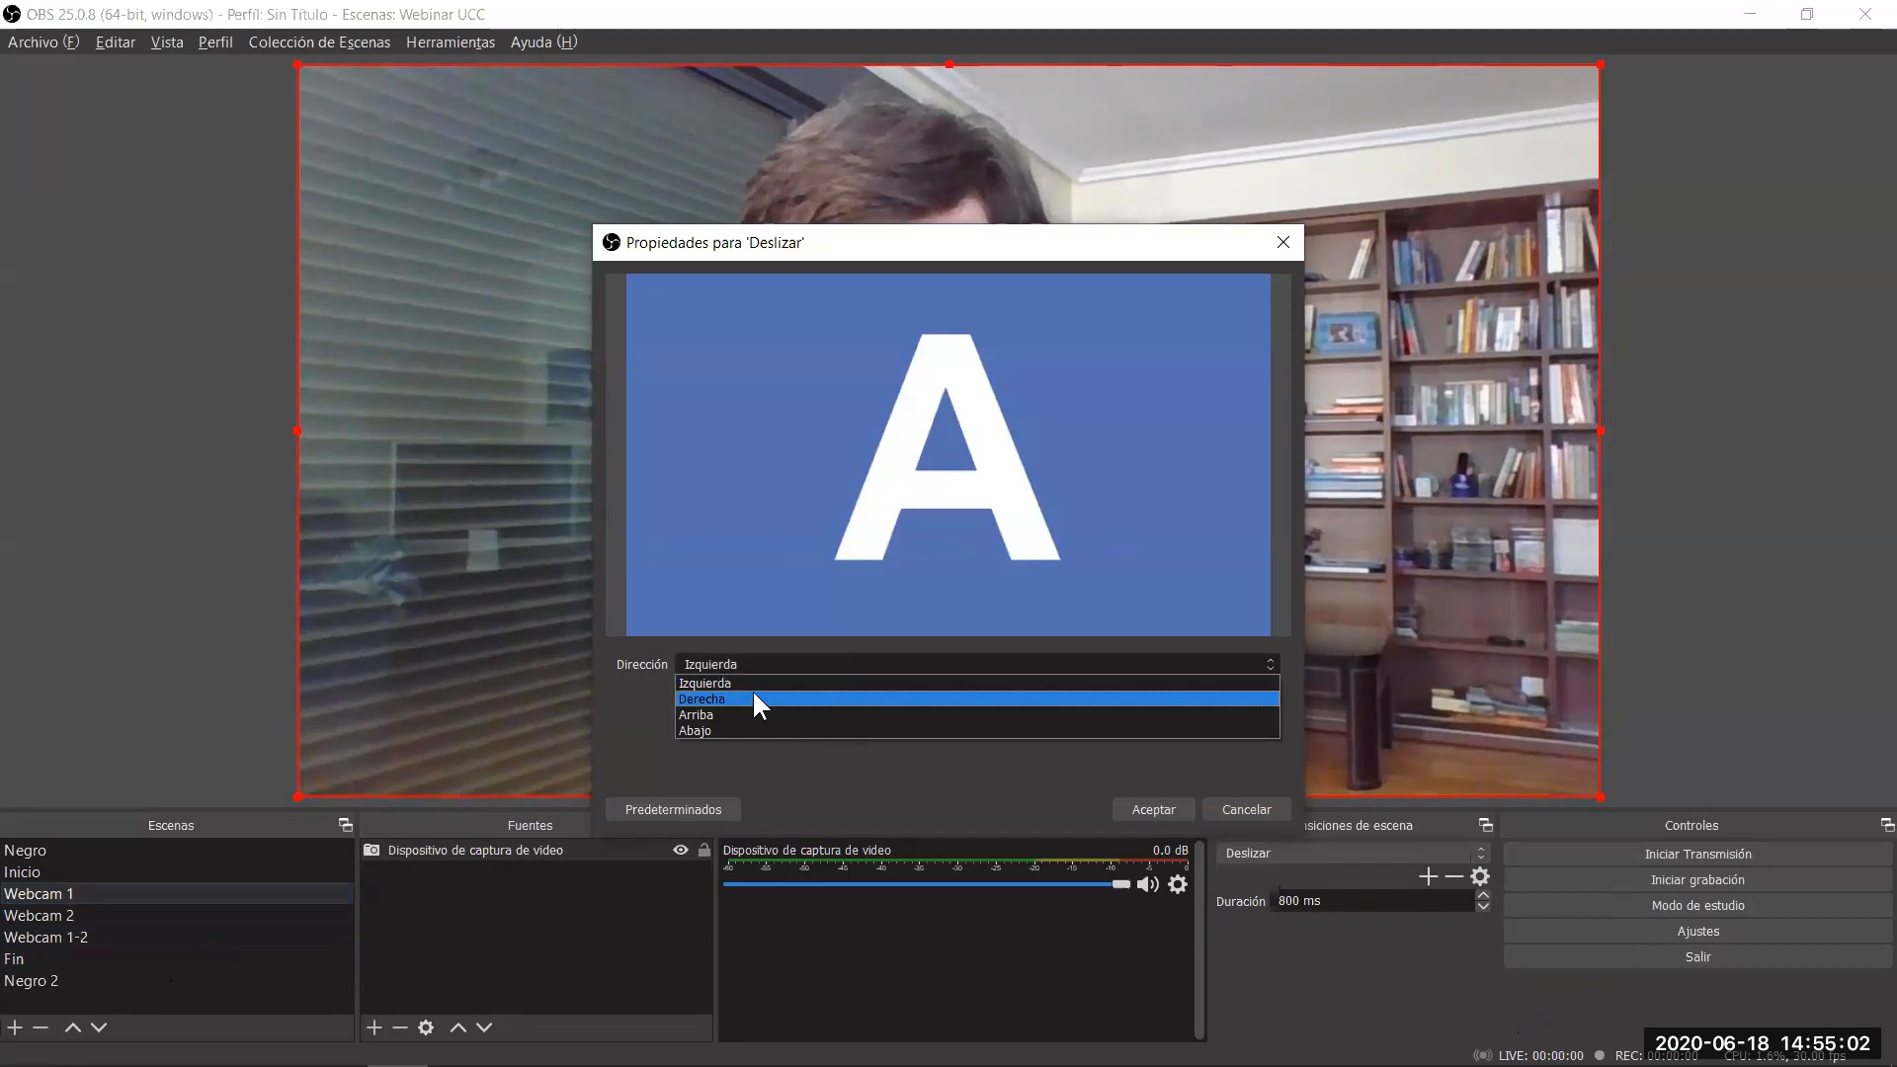
pyautogui.click(627, 710)
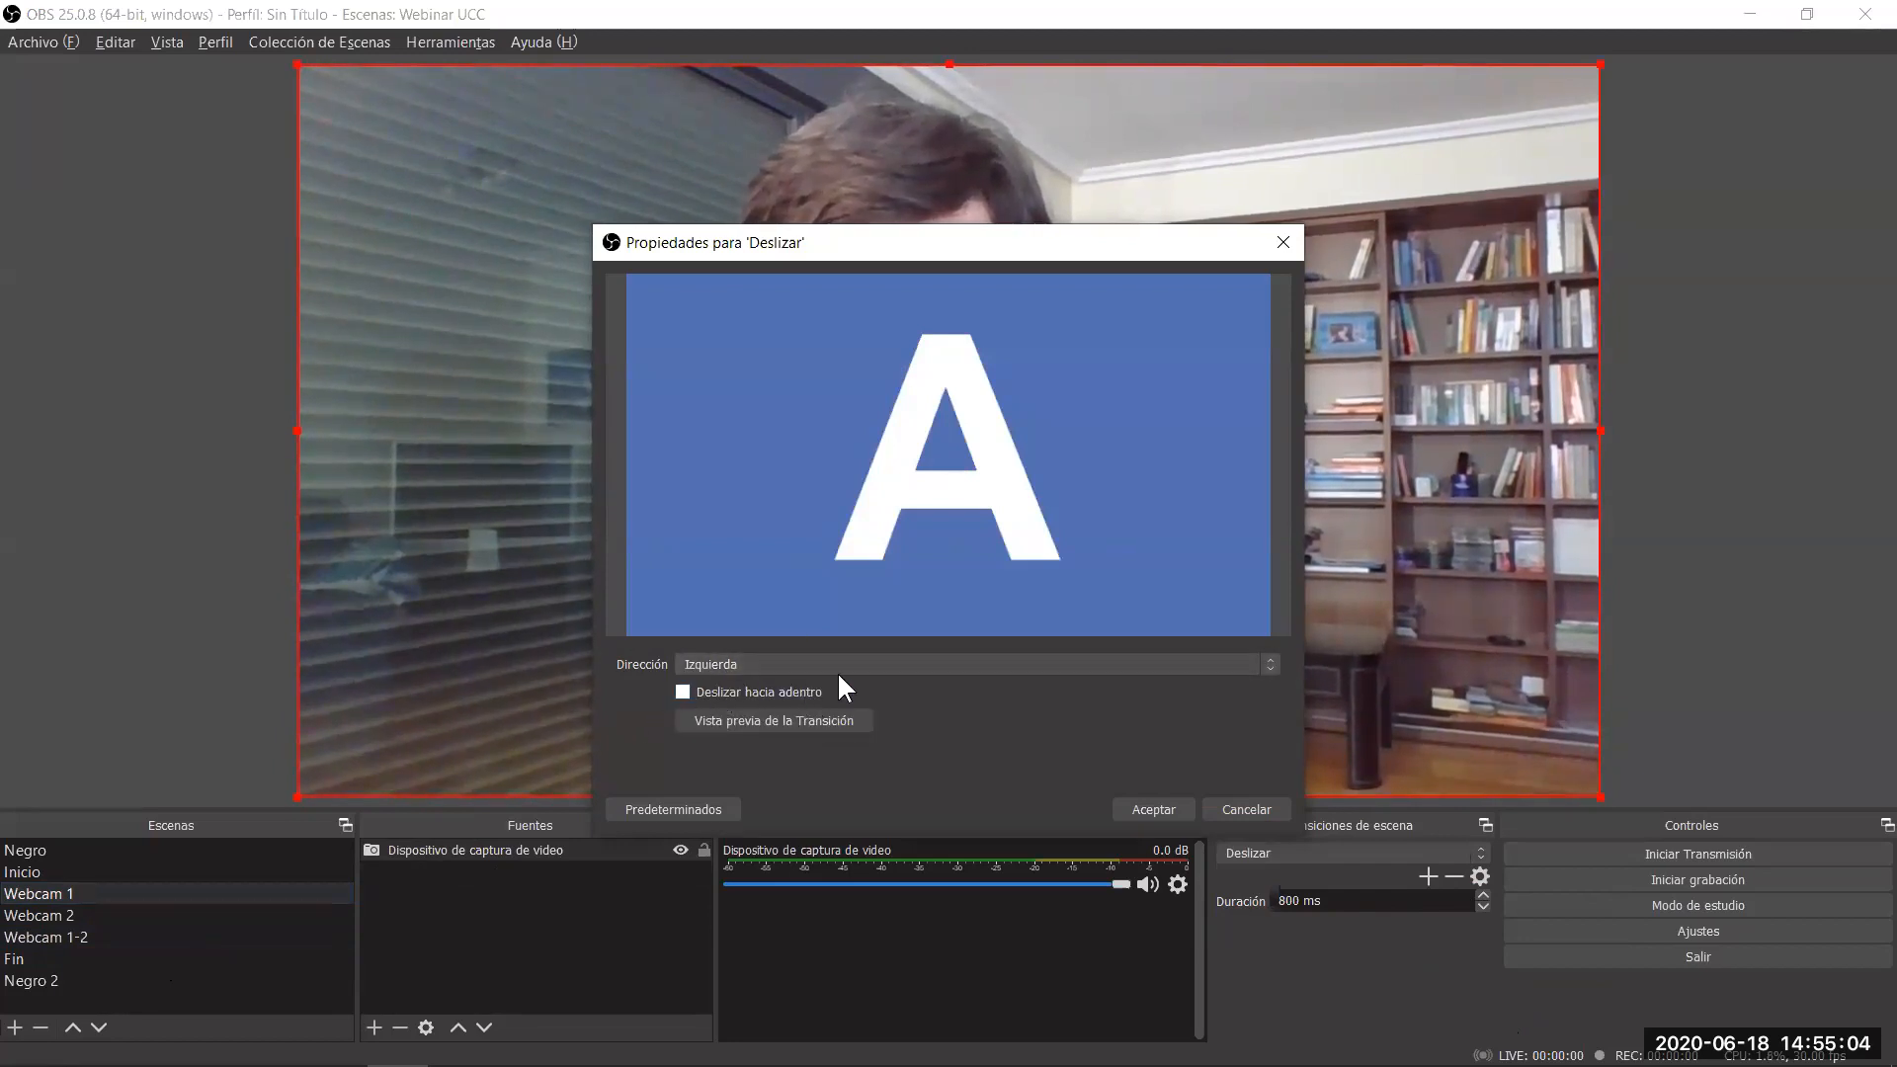
pyautogui.click(688, 692)
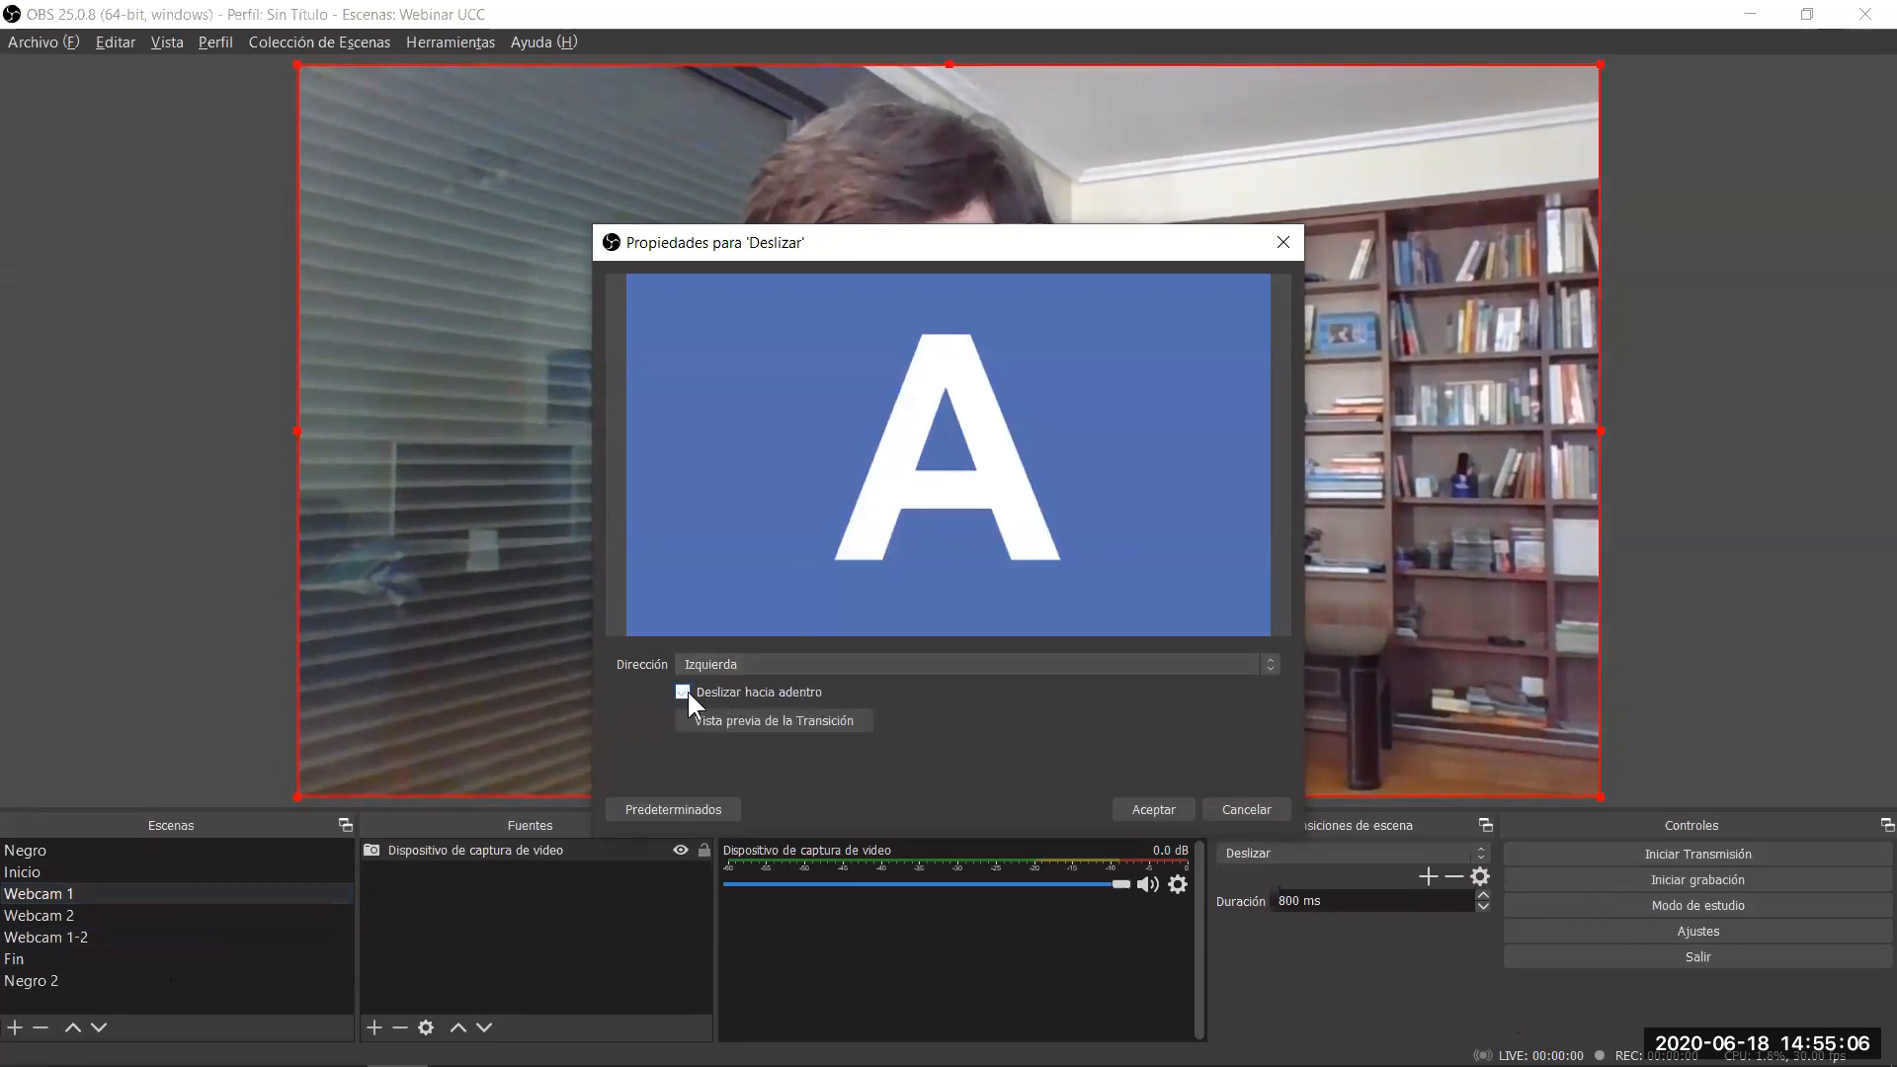
pyautogui.click(798, 716)
pyautogui.click(796, 715)
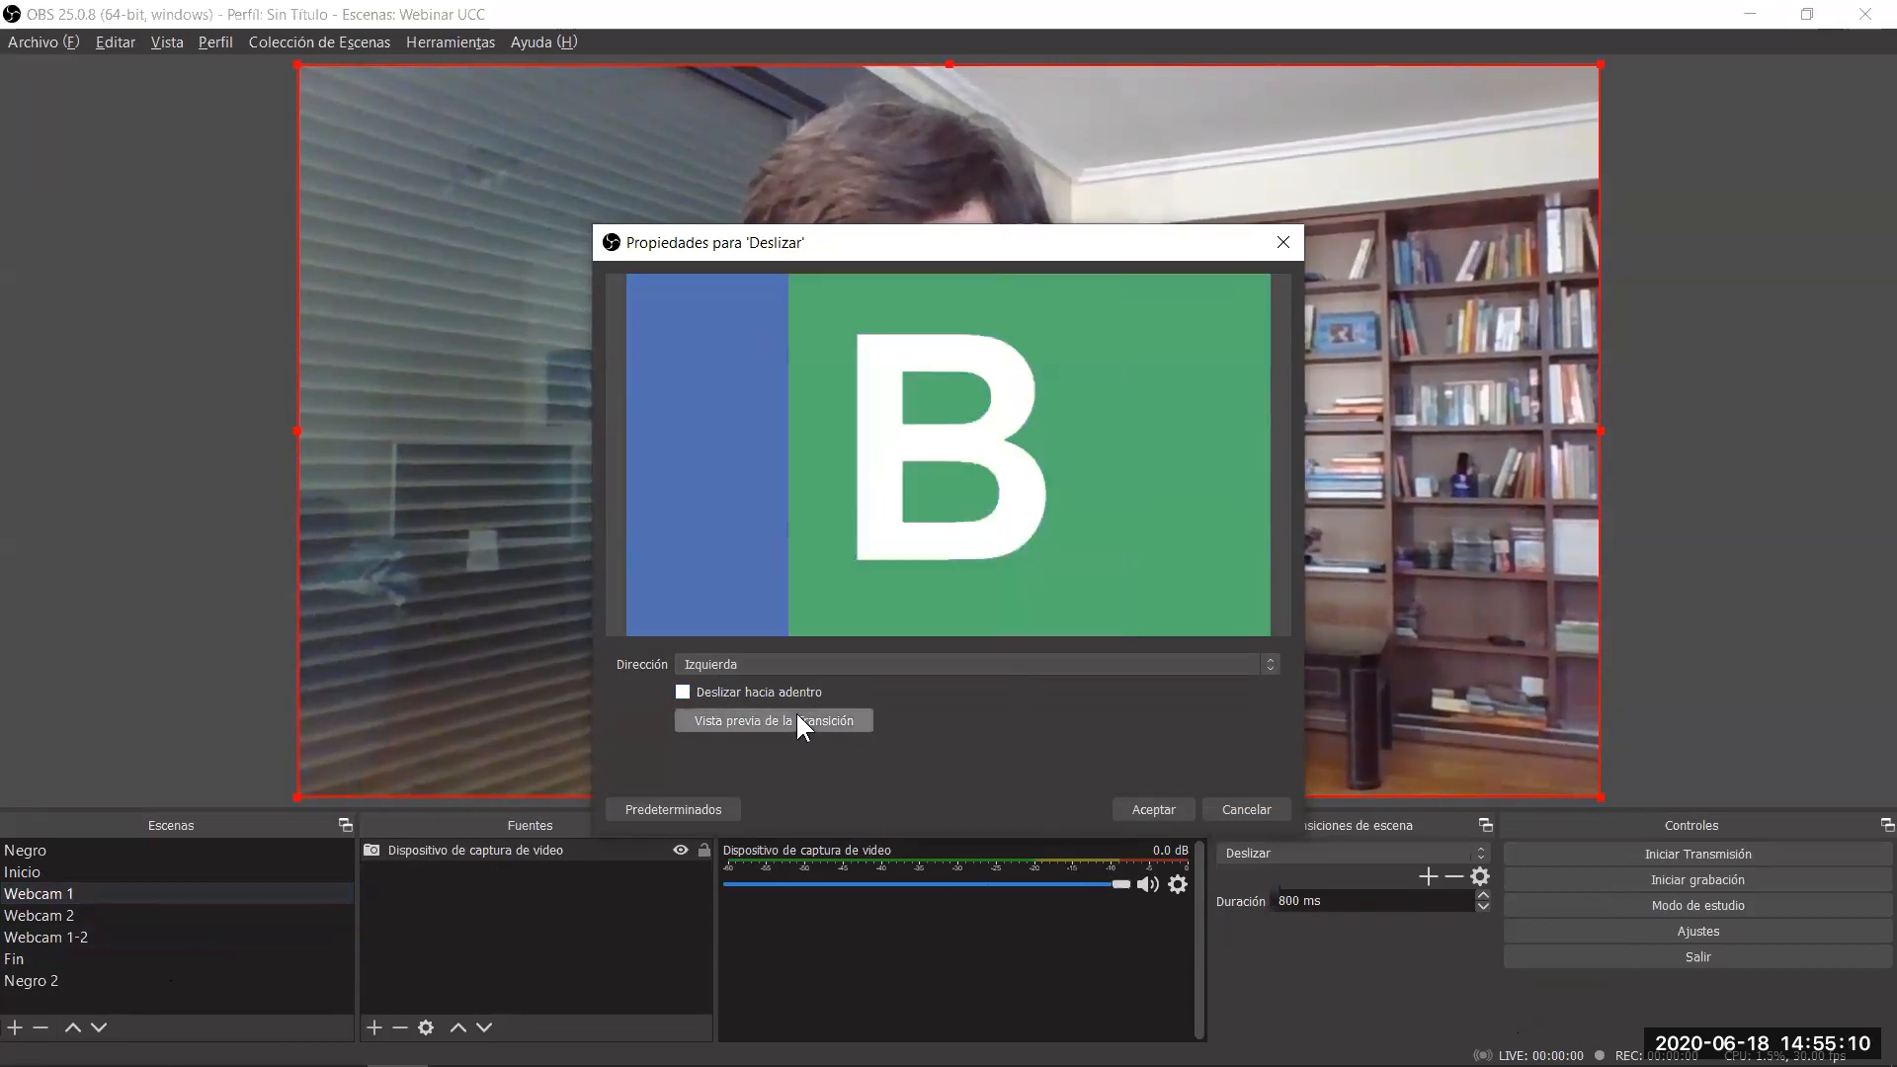
pyautogui.click(1147, 812)
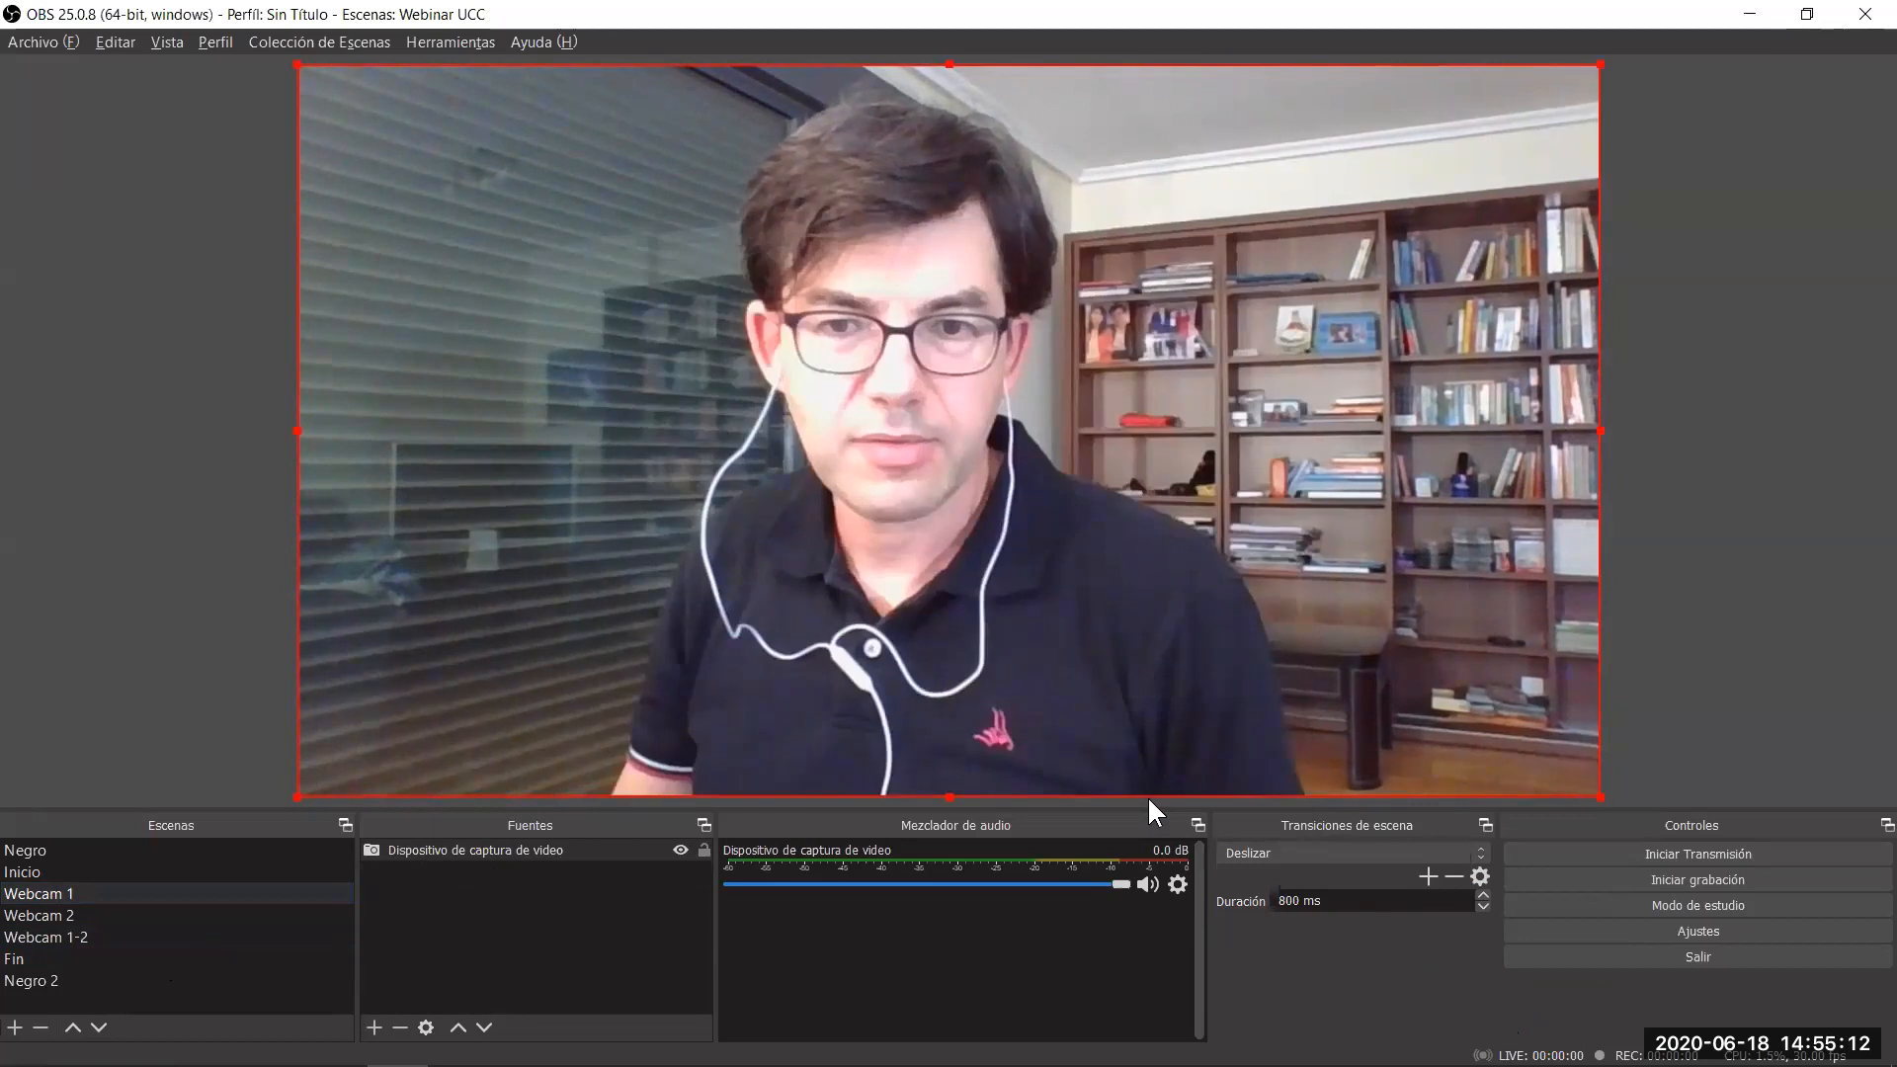
# Test the Deslizar transition by switching through Webcam 2, Webcam 1-2 and back to Webcam 1.
pyautogui.click(46, 910)
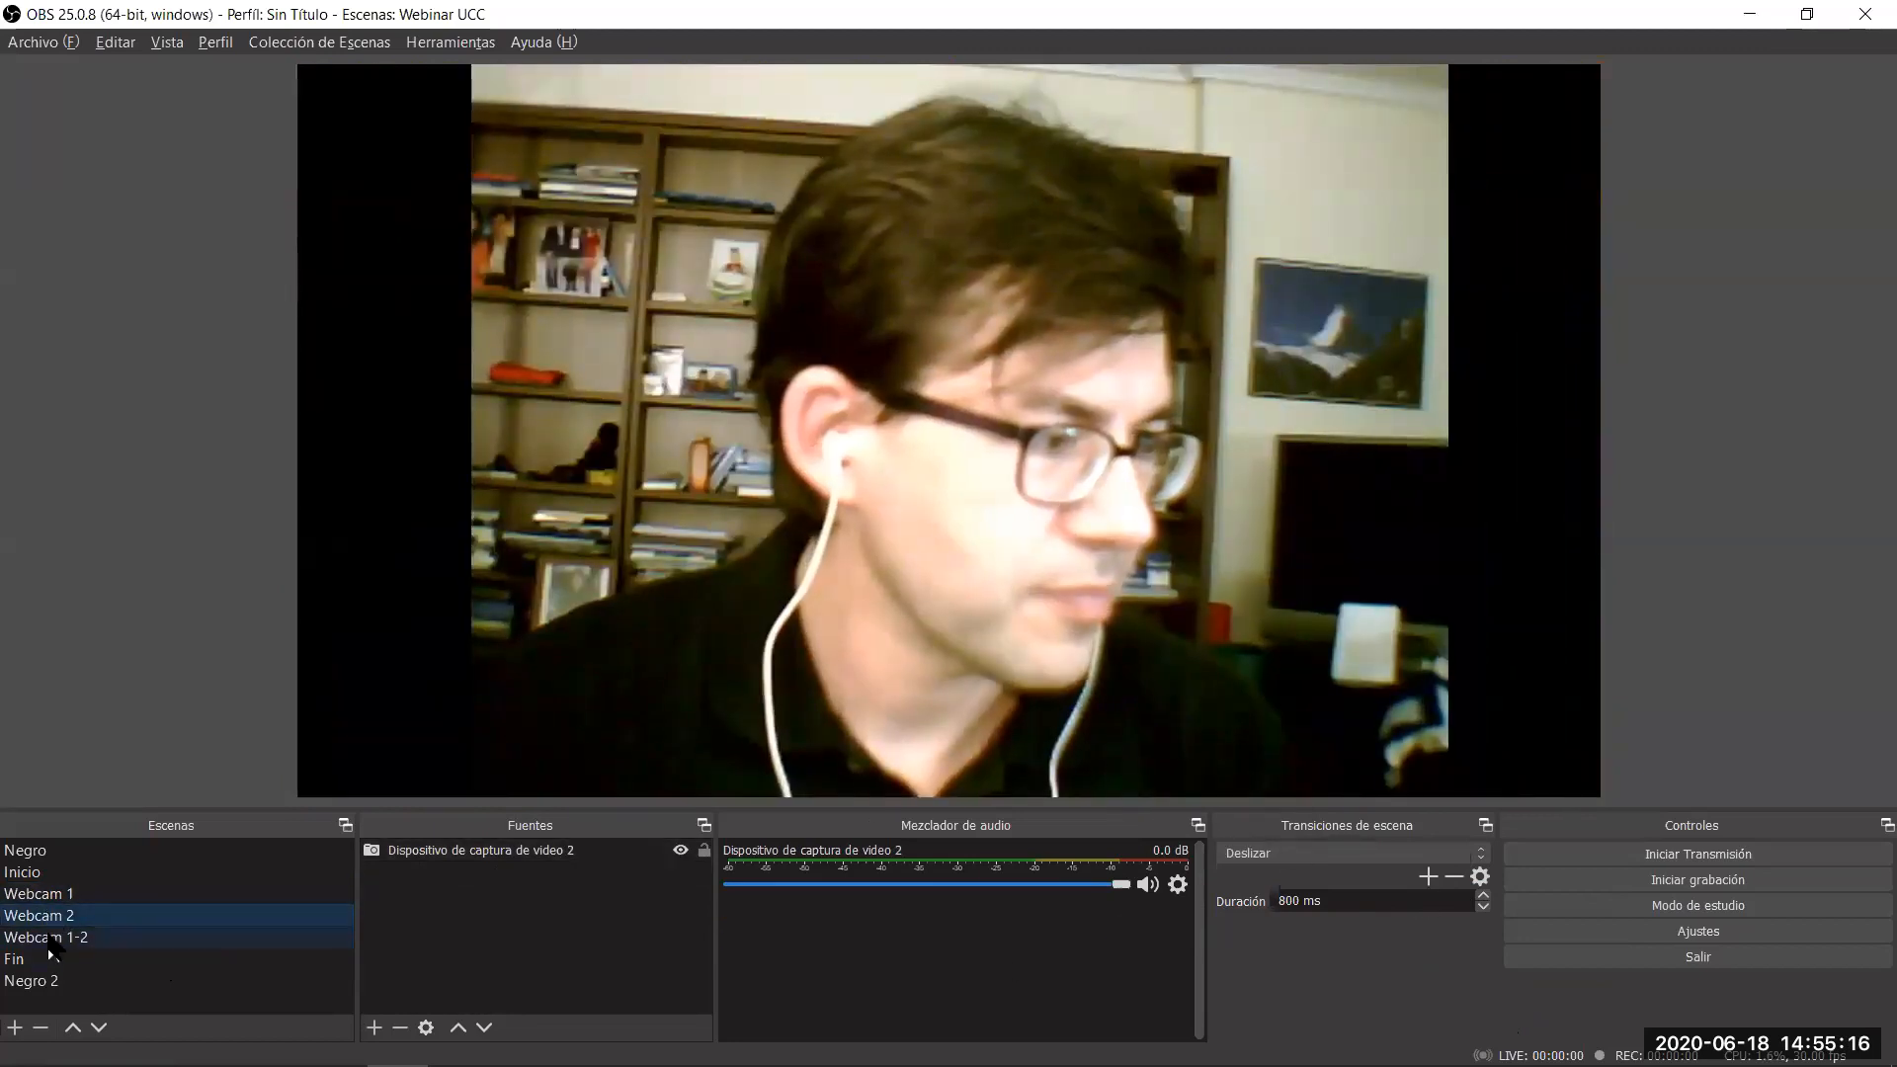
pyautogui.click(48, 936)
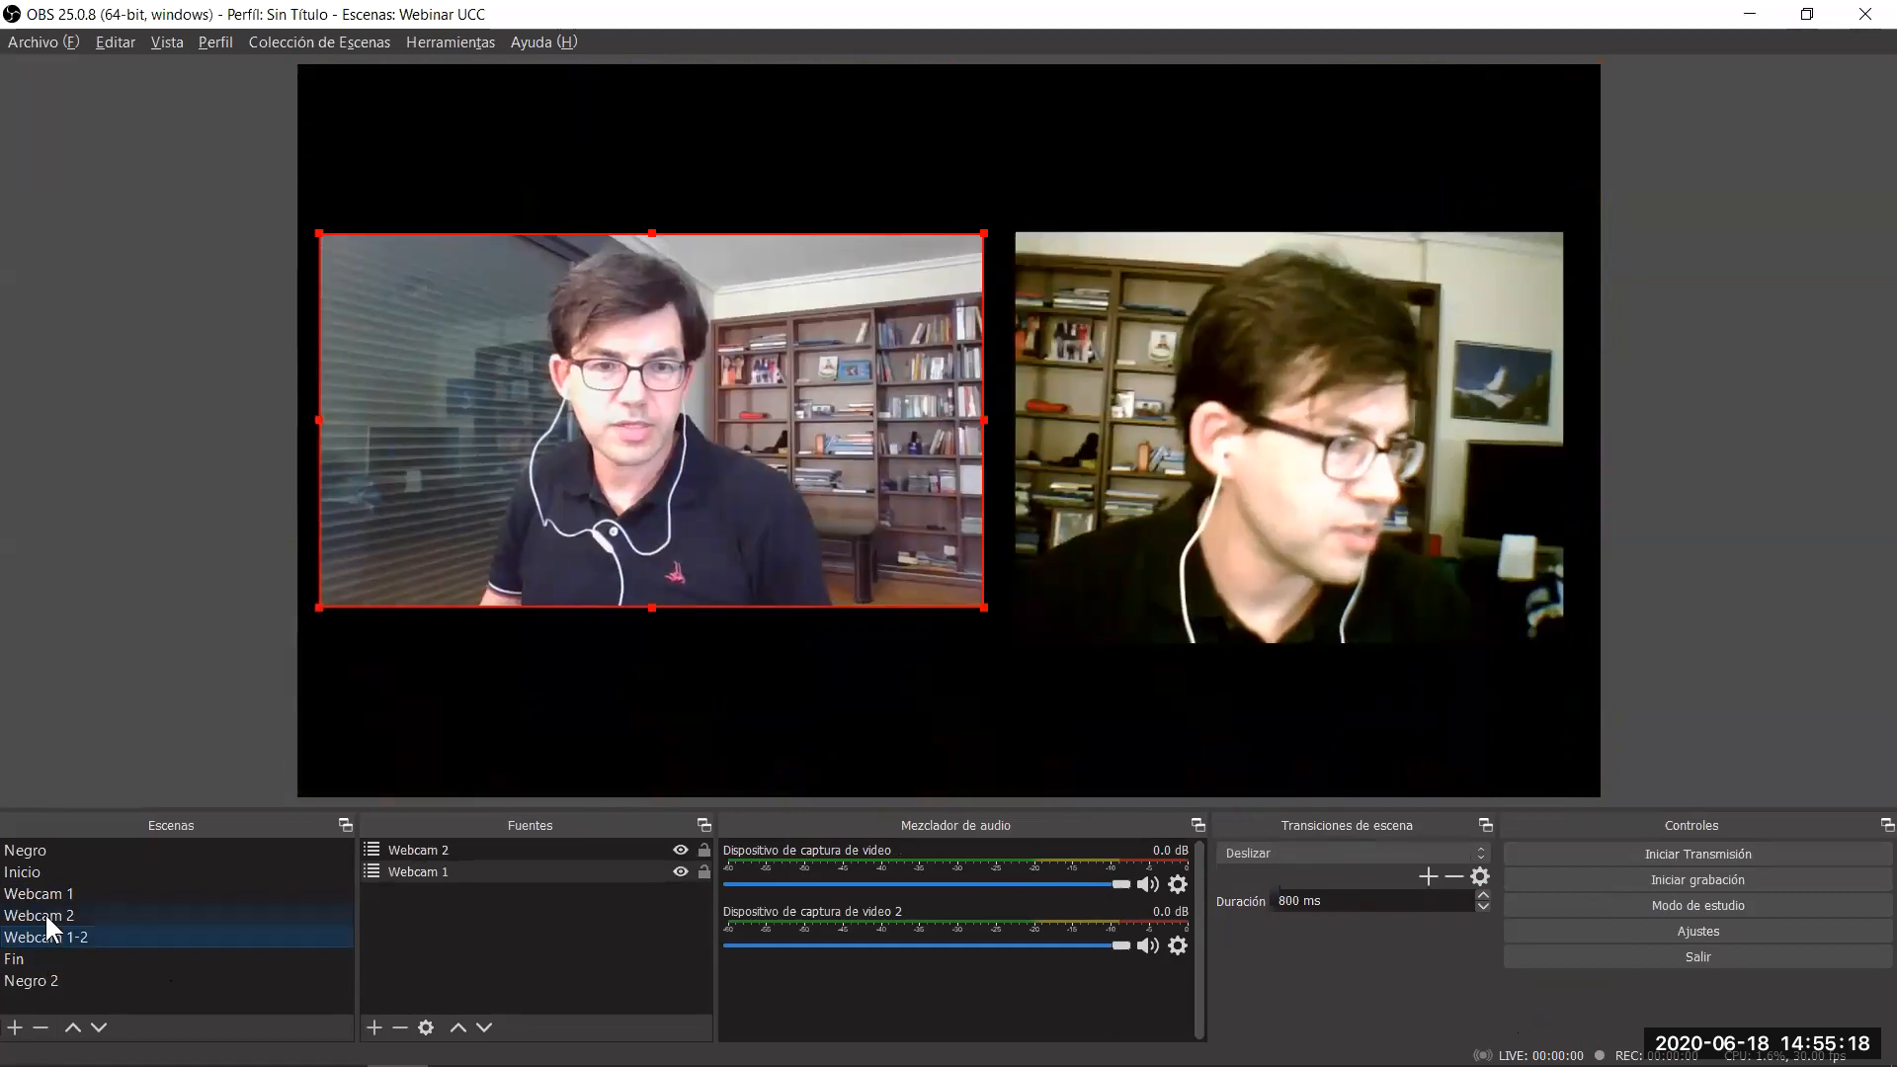
pyautogui.click(46, 911)
pyautogui.click(44, 893)
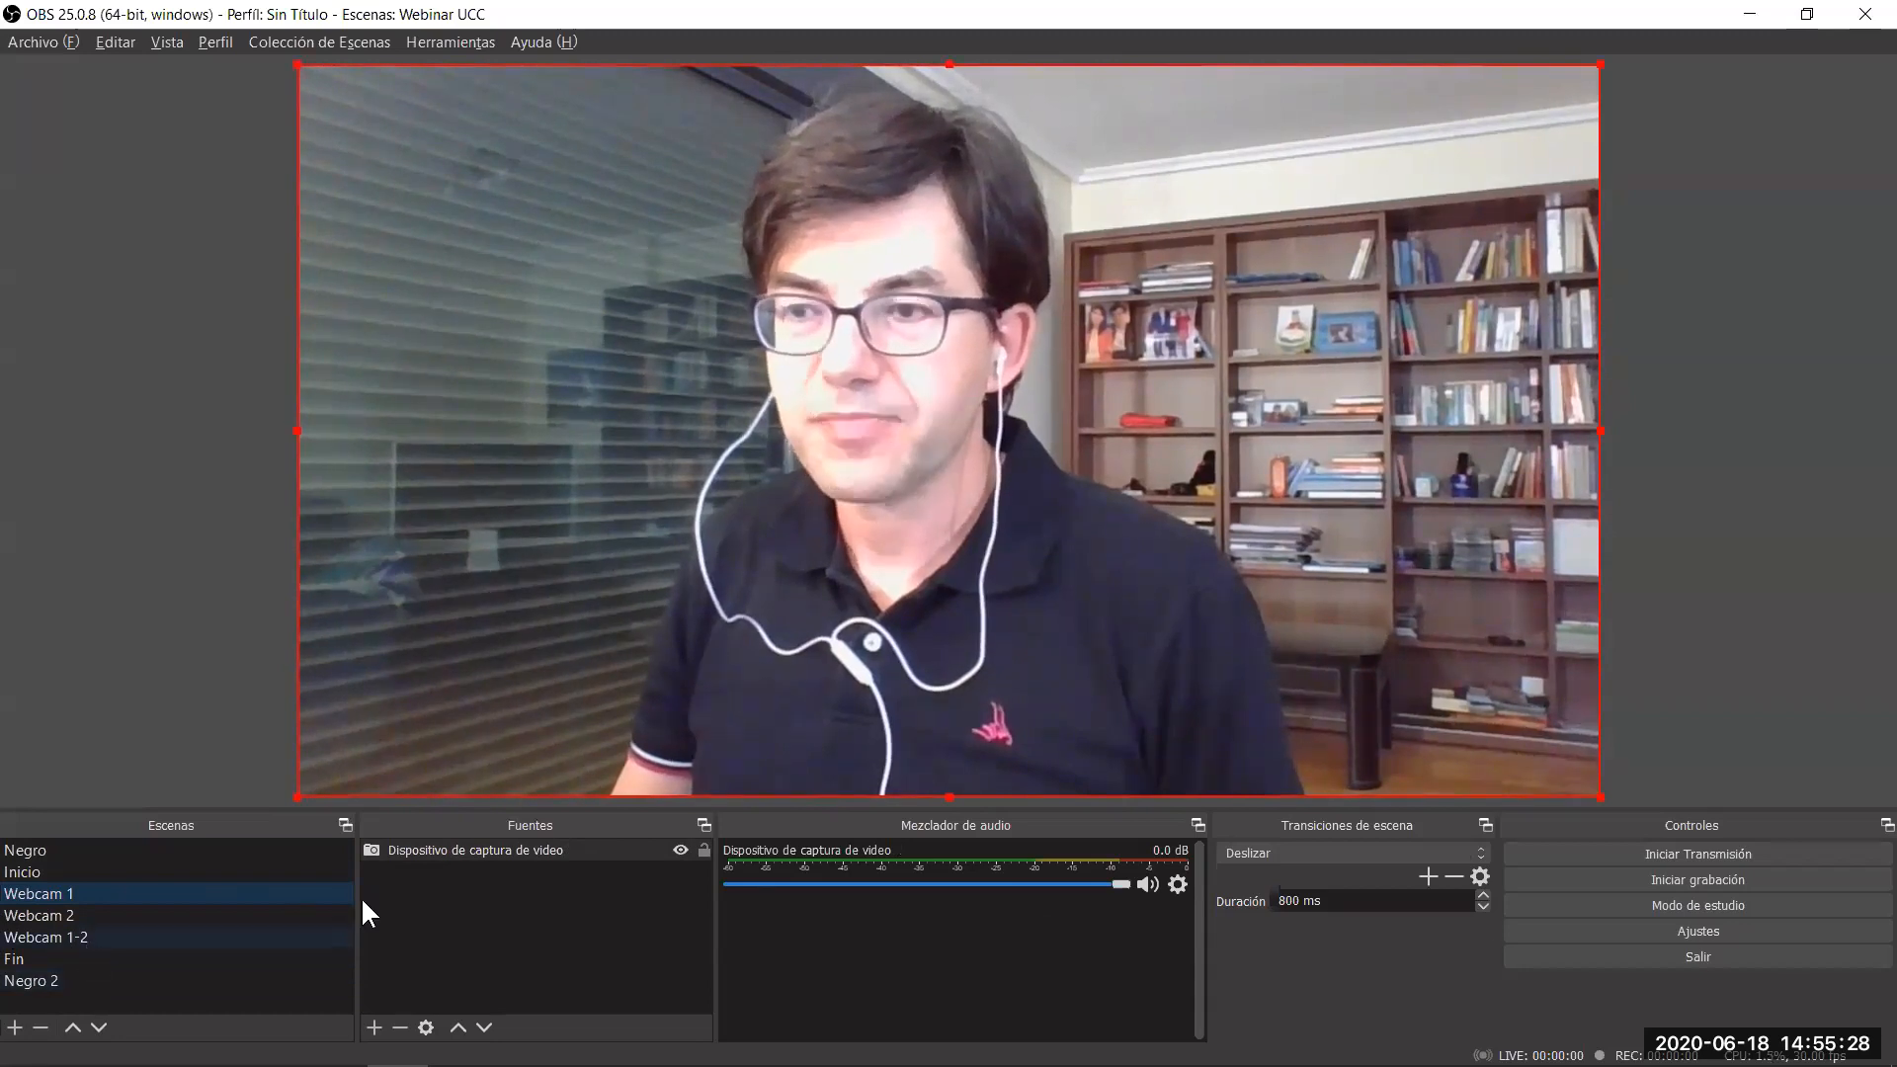
# Switch to the first Negro scene, and start recording after checking the recording hotkeys in the settings.
pyautogui.click(28, 851)
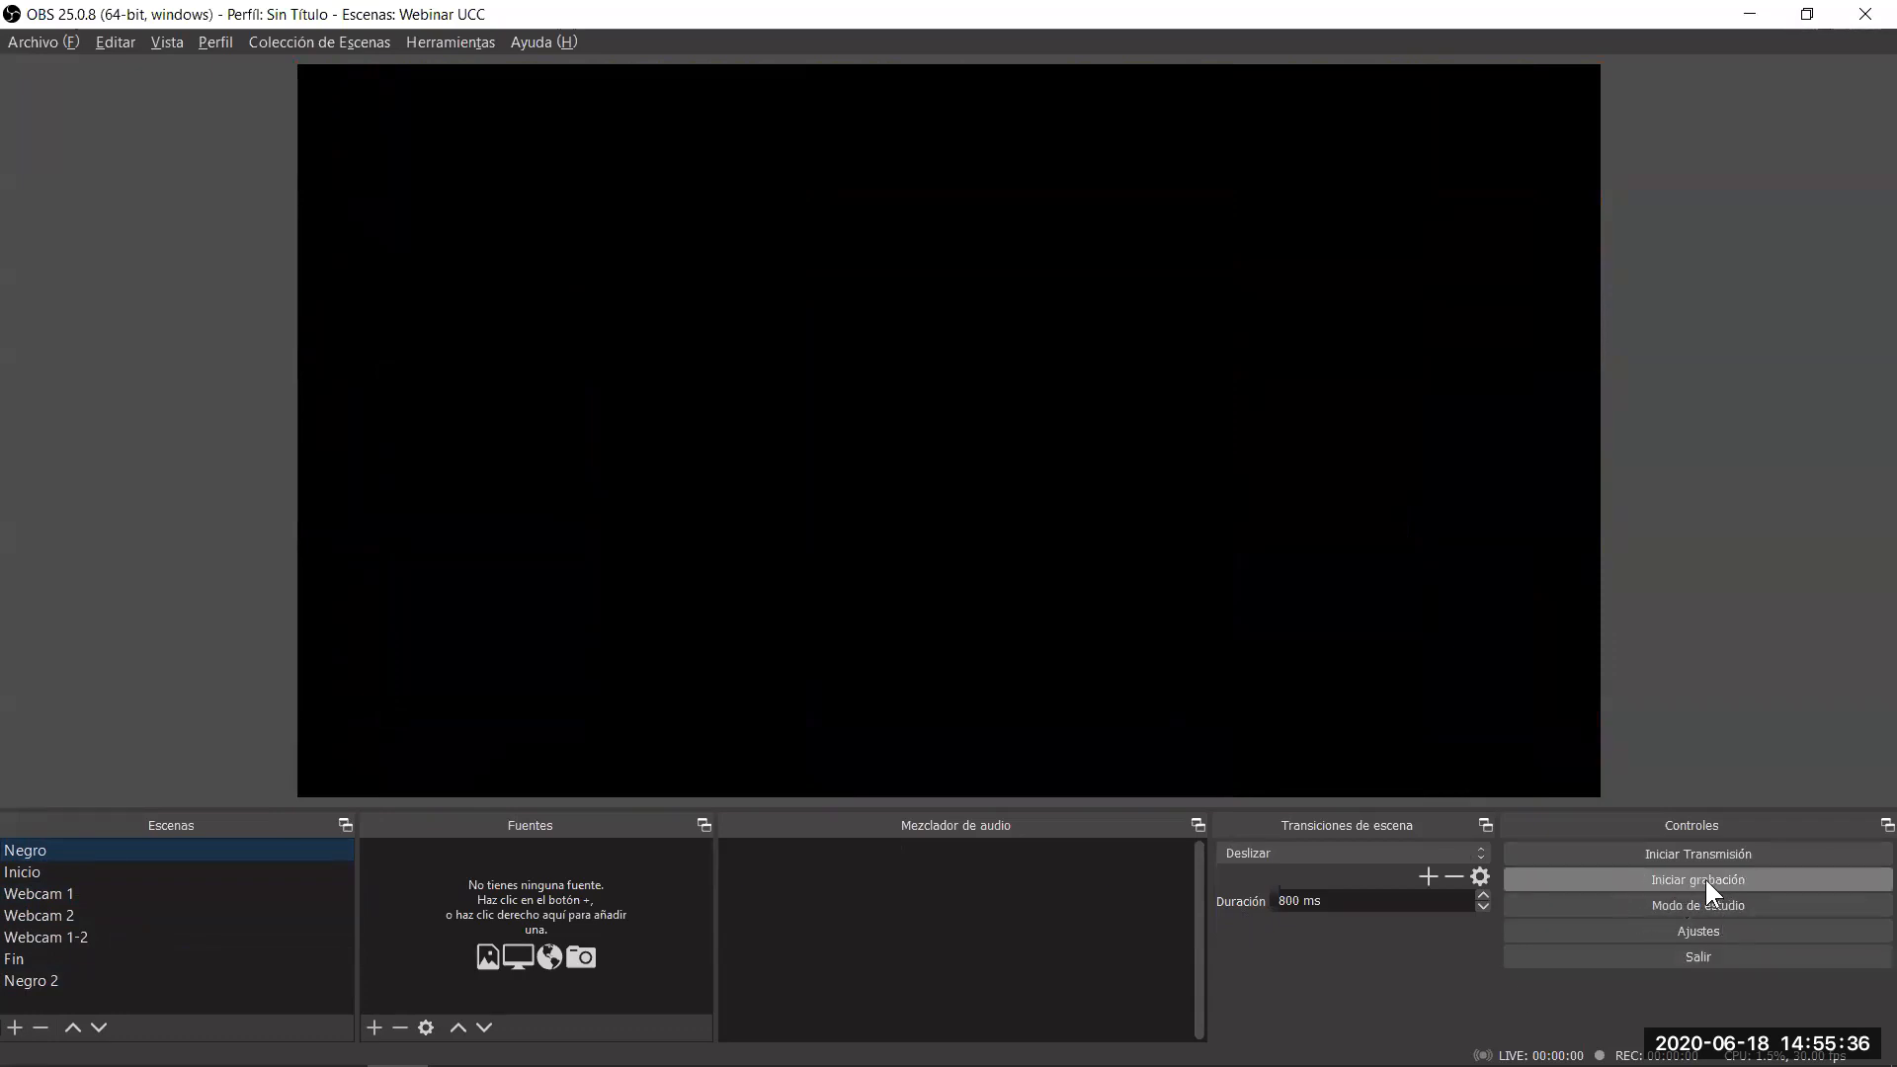
pyautogui.click(1687, 928)
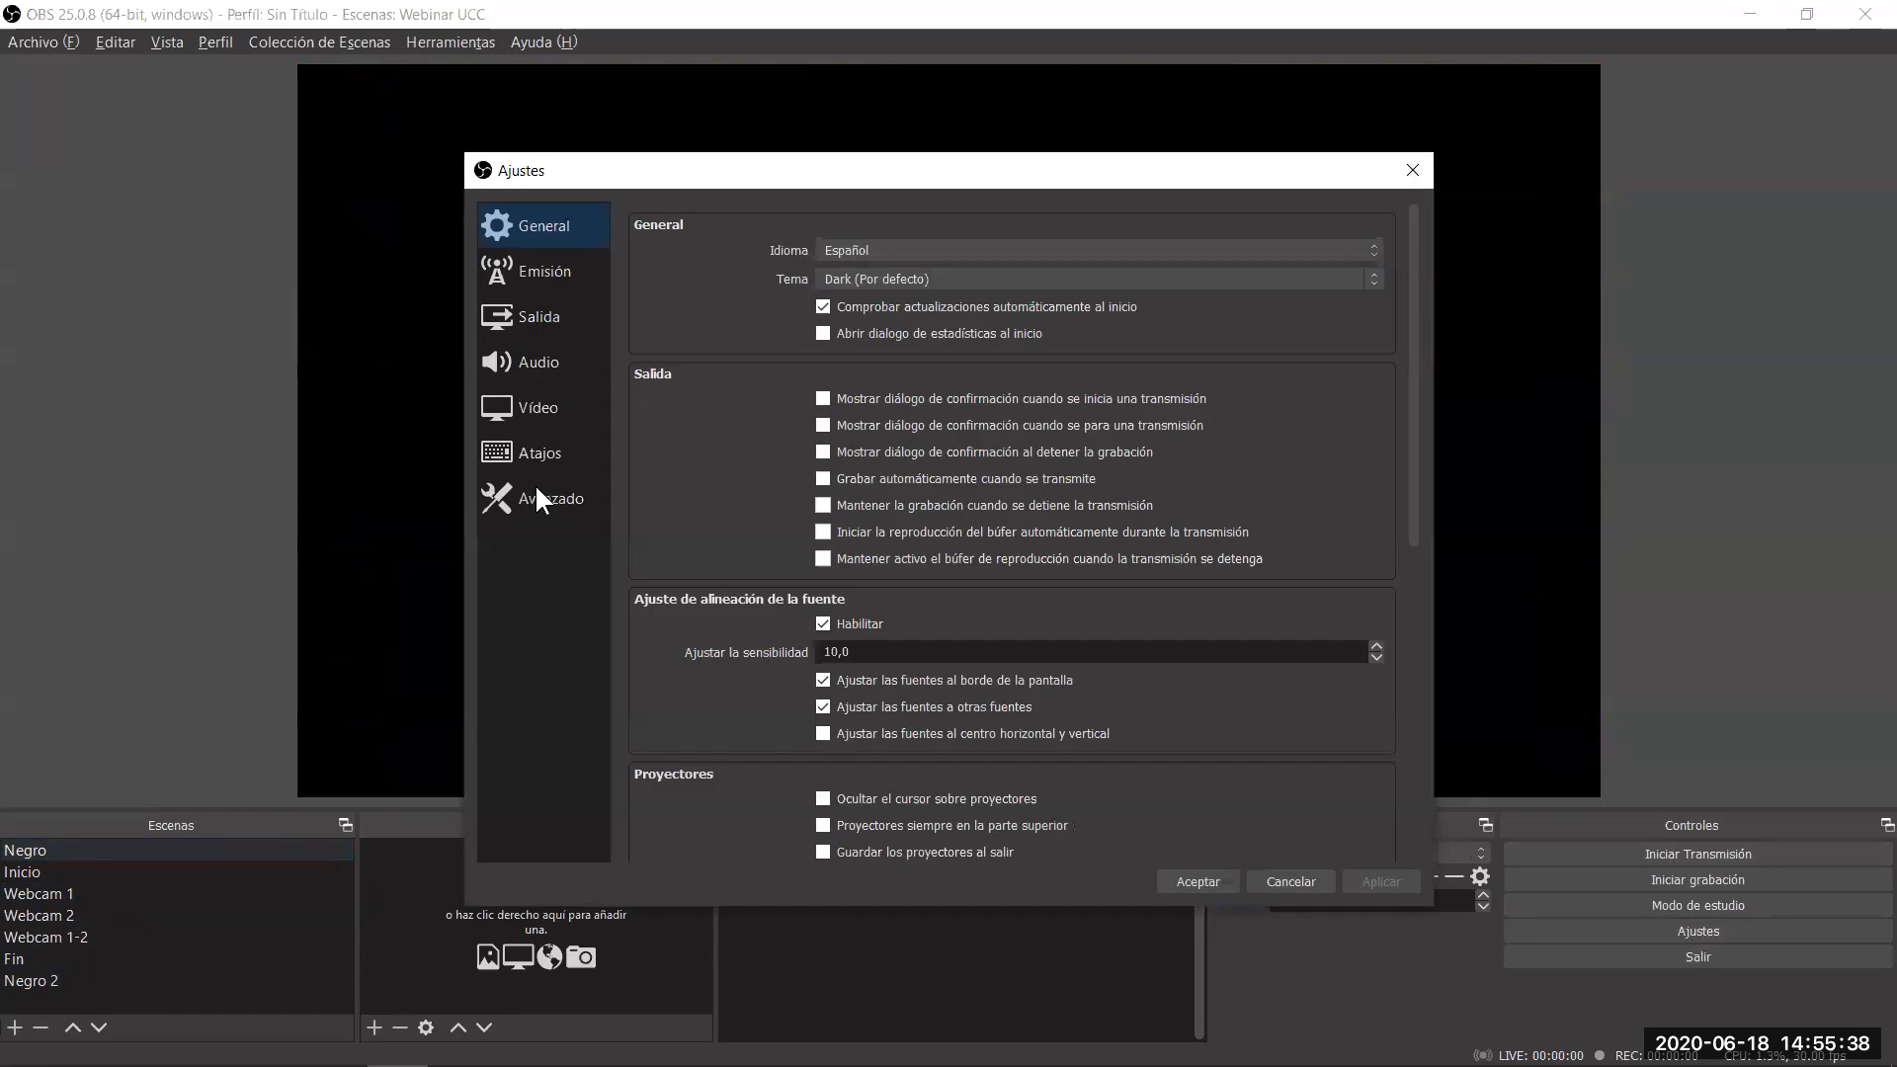
pyautogui.click(537, 453)
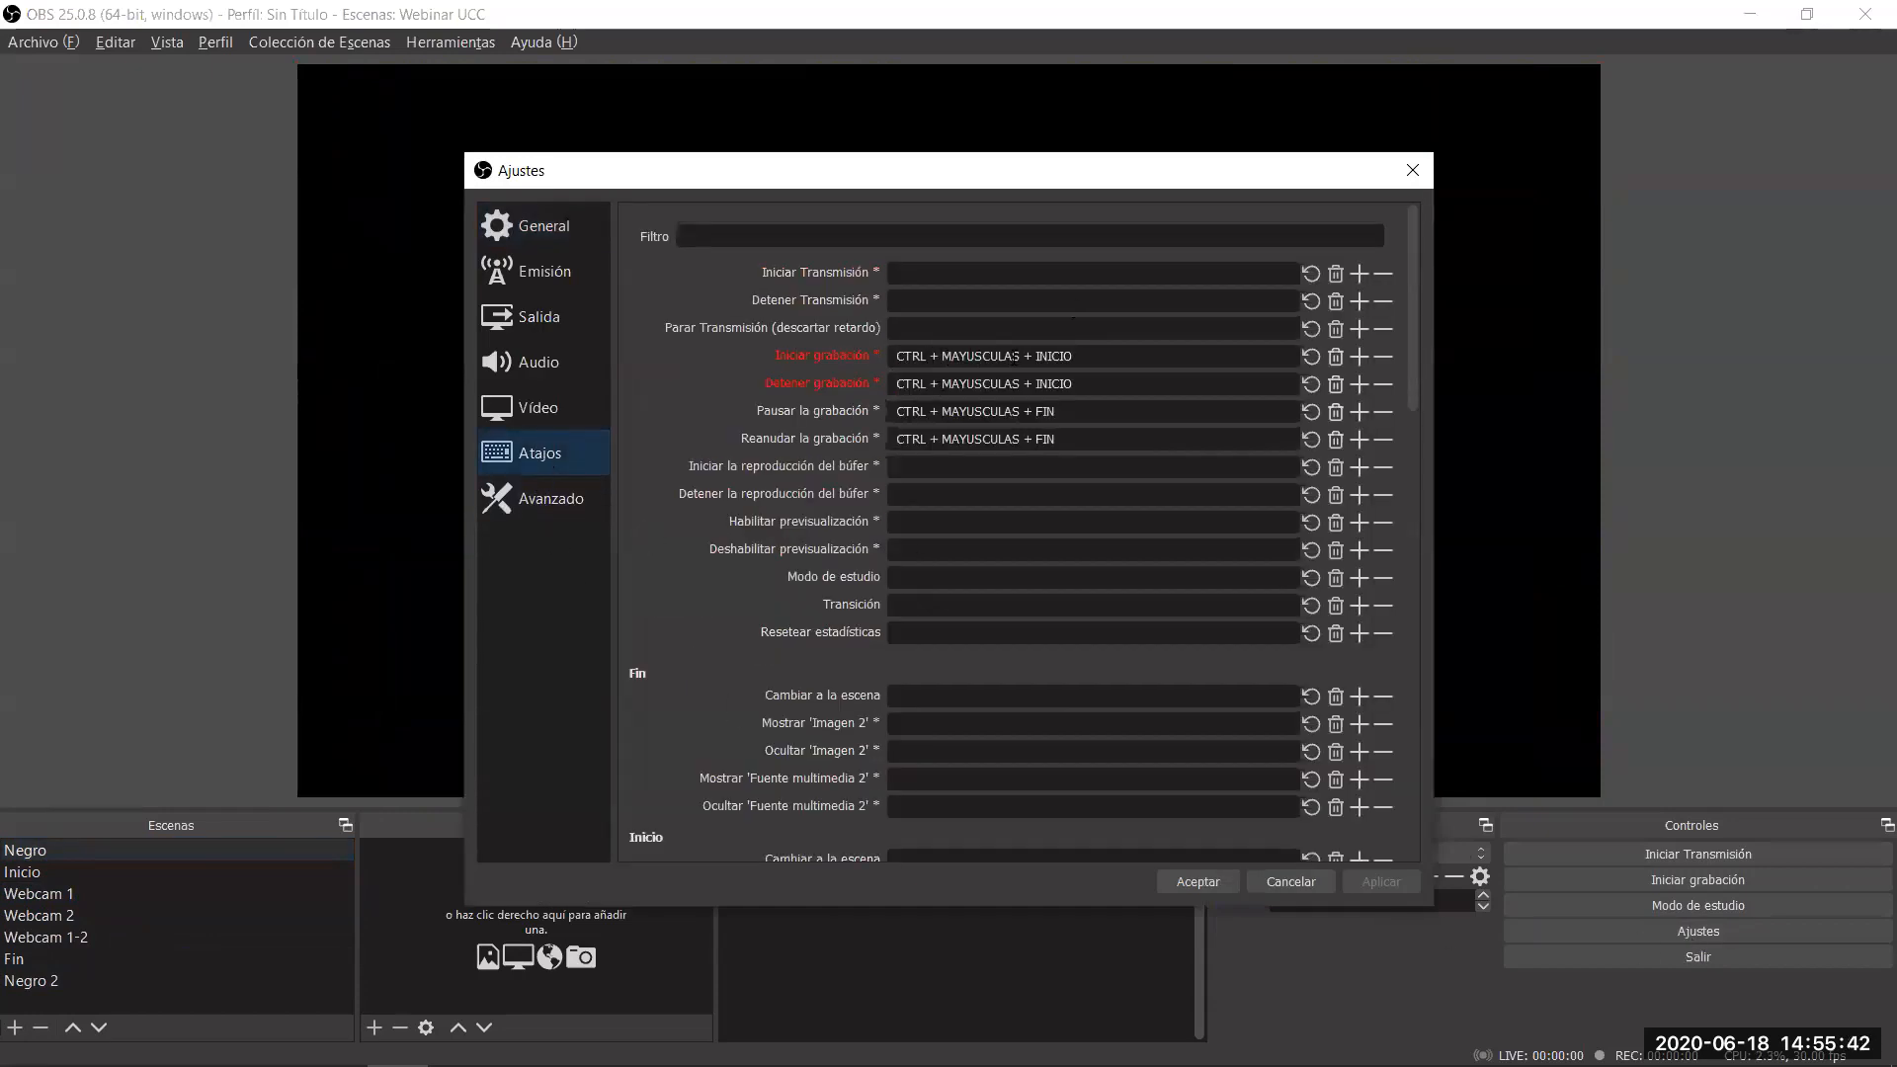
pyautogui.click(1300, 881)
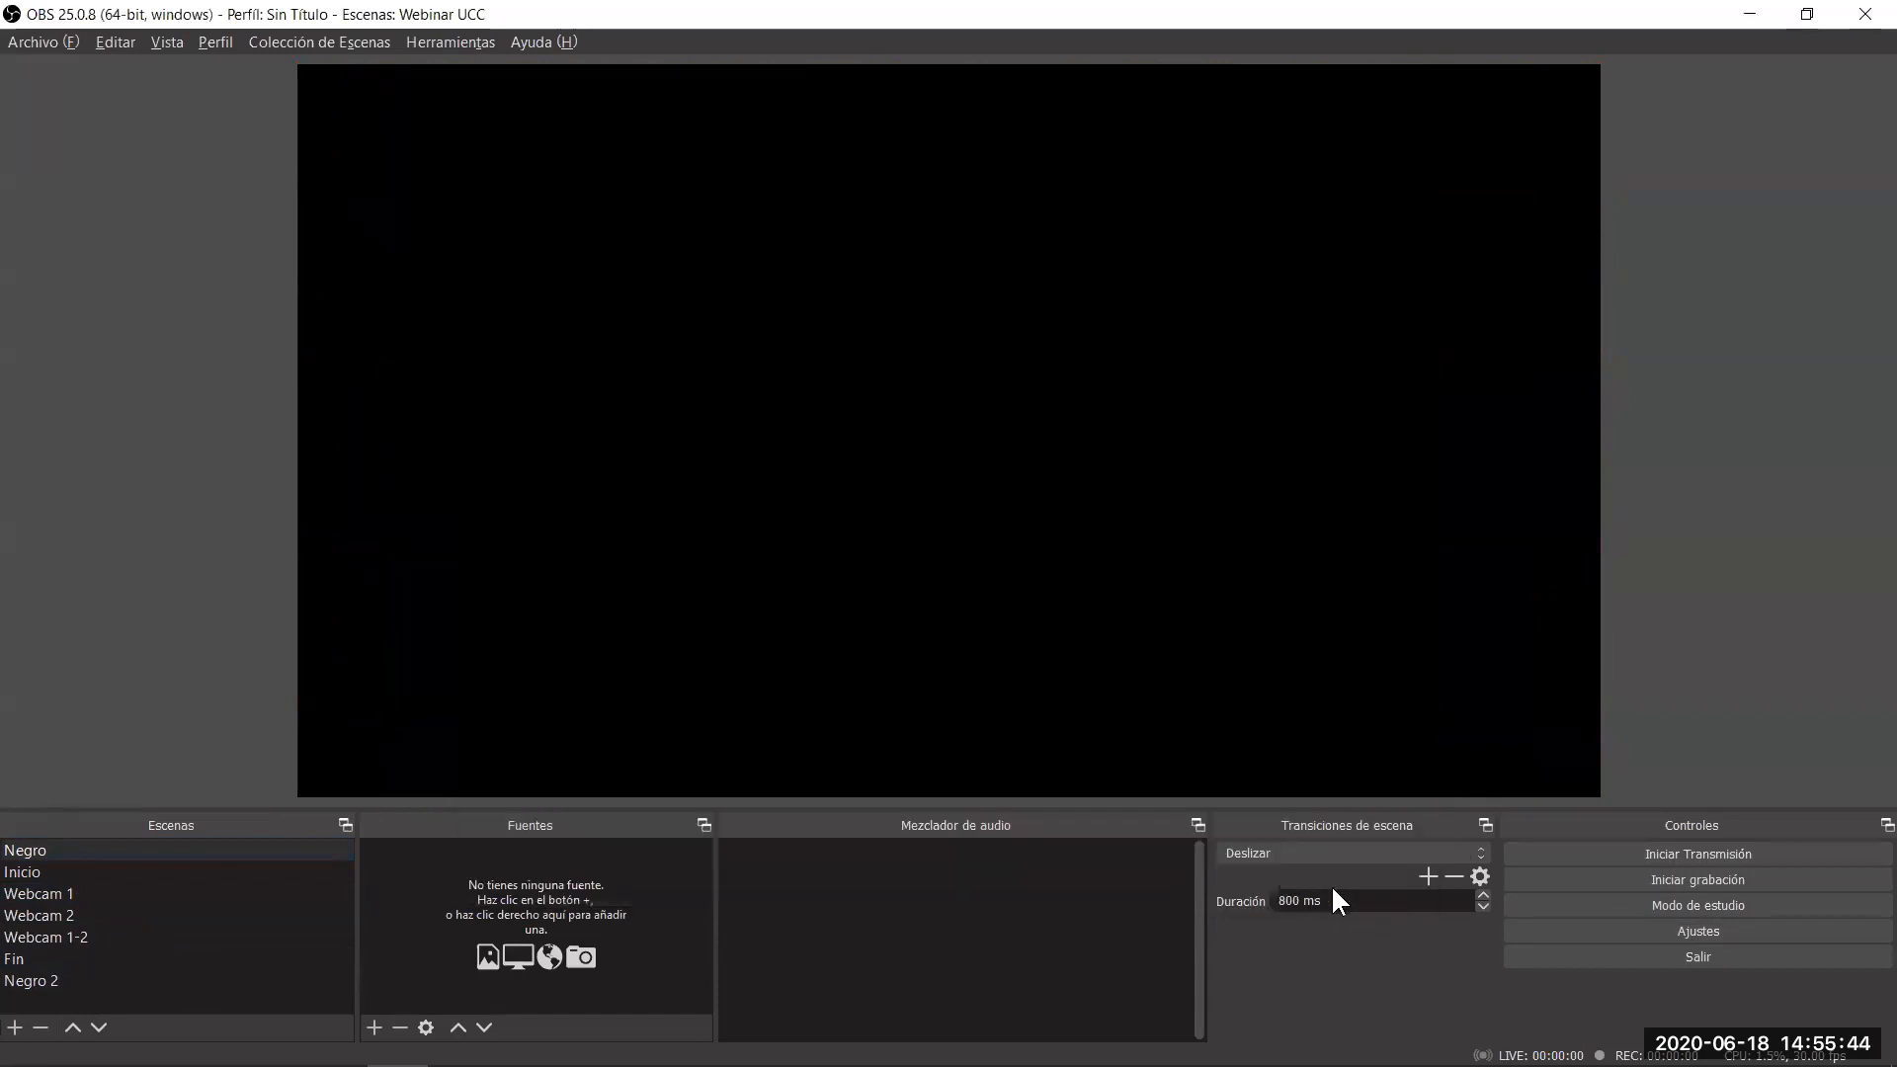
pyautogui.press('ctrl')
pyautogui.hotkey('ctrl', 'r')
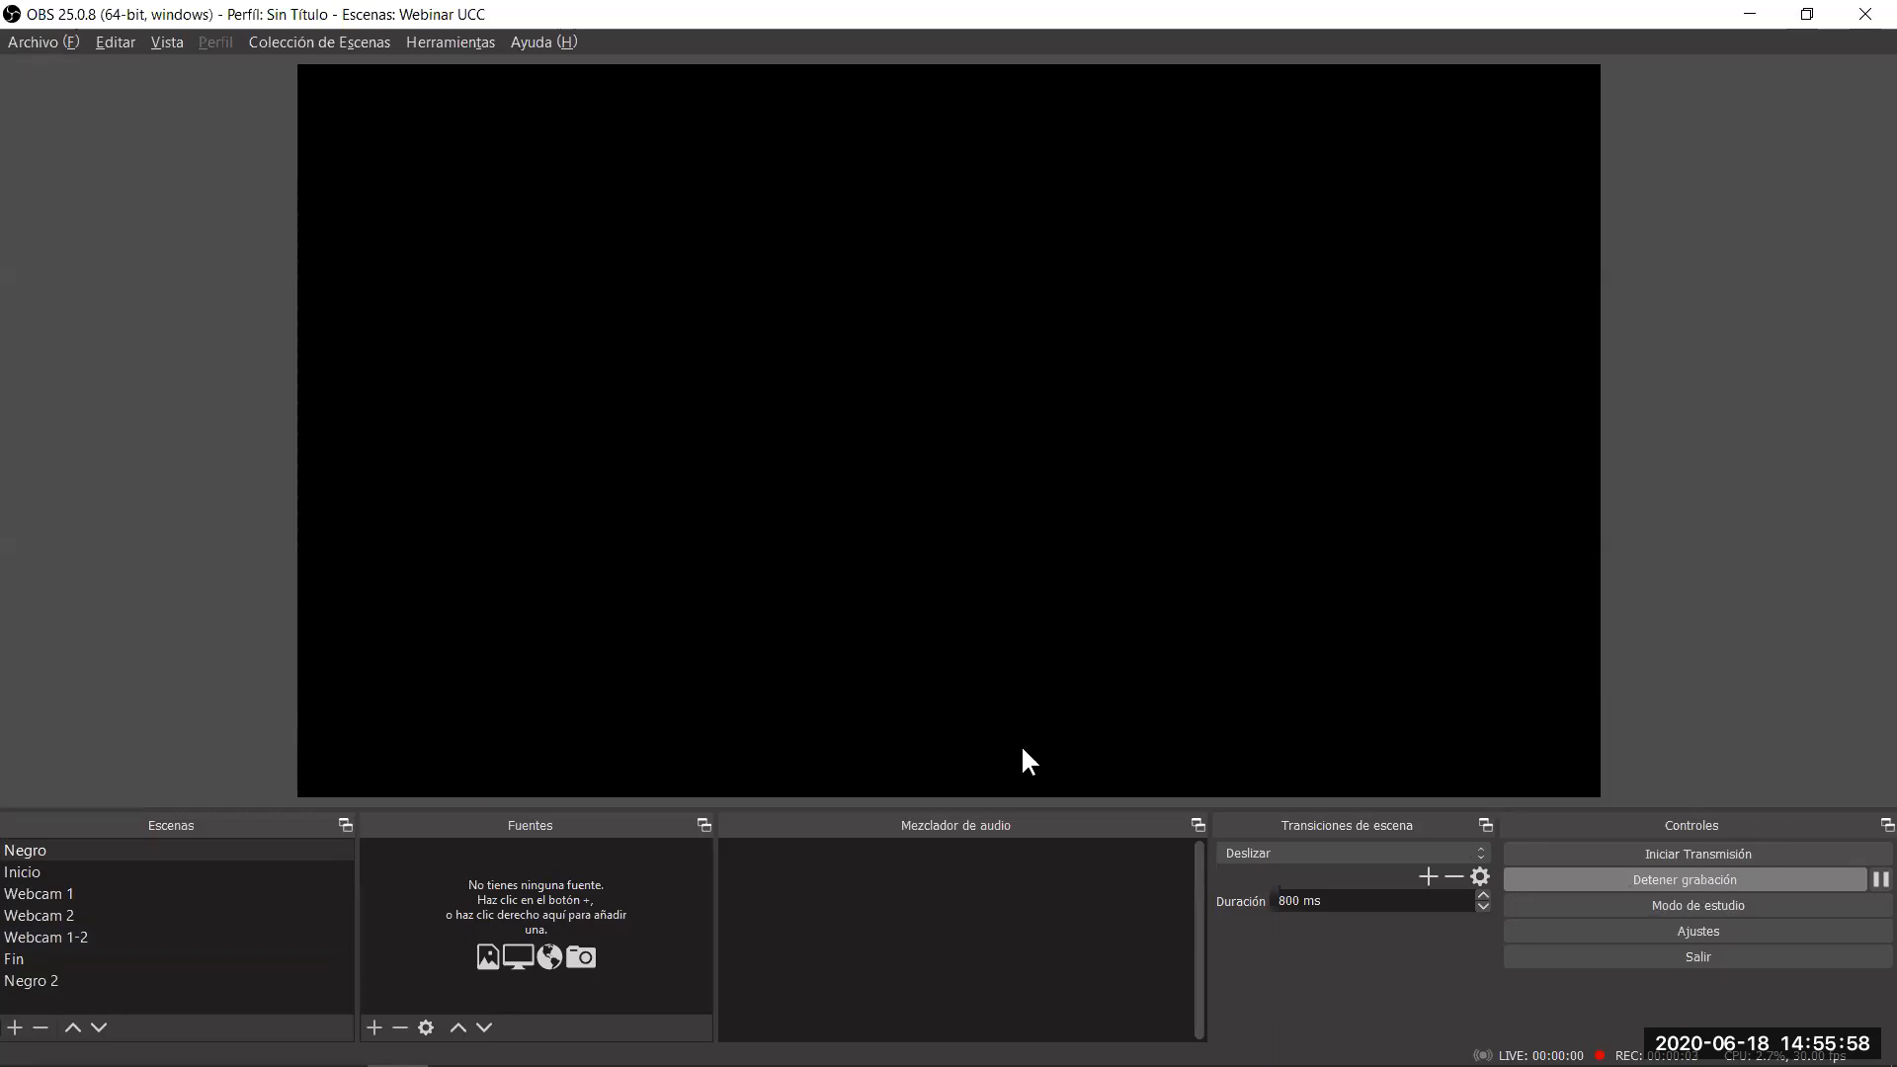
# Record the webinar by switching through Inicio, Webcam 1, Webcam 2, Webcam 1, Webcam 1-2, Webcam 1, Fin and Negro 2.
pyautogui.click(38, 869)
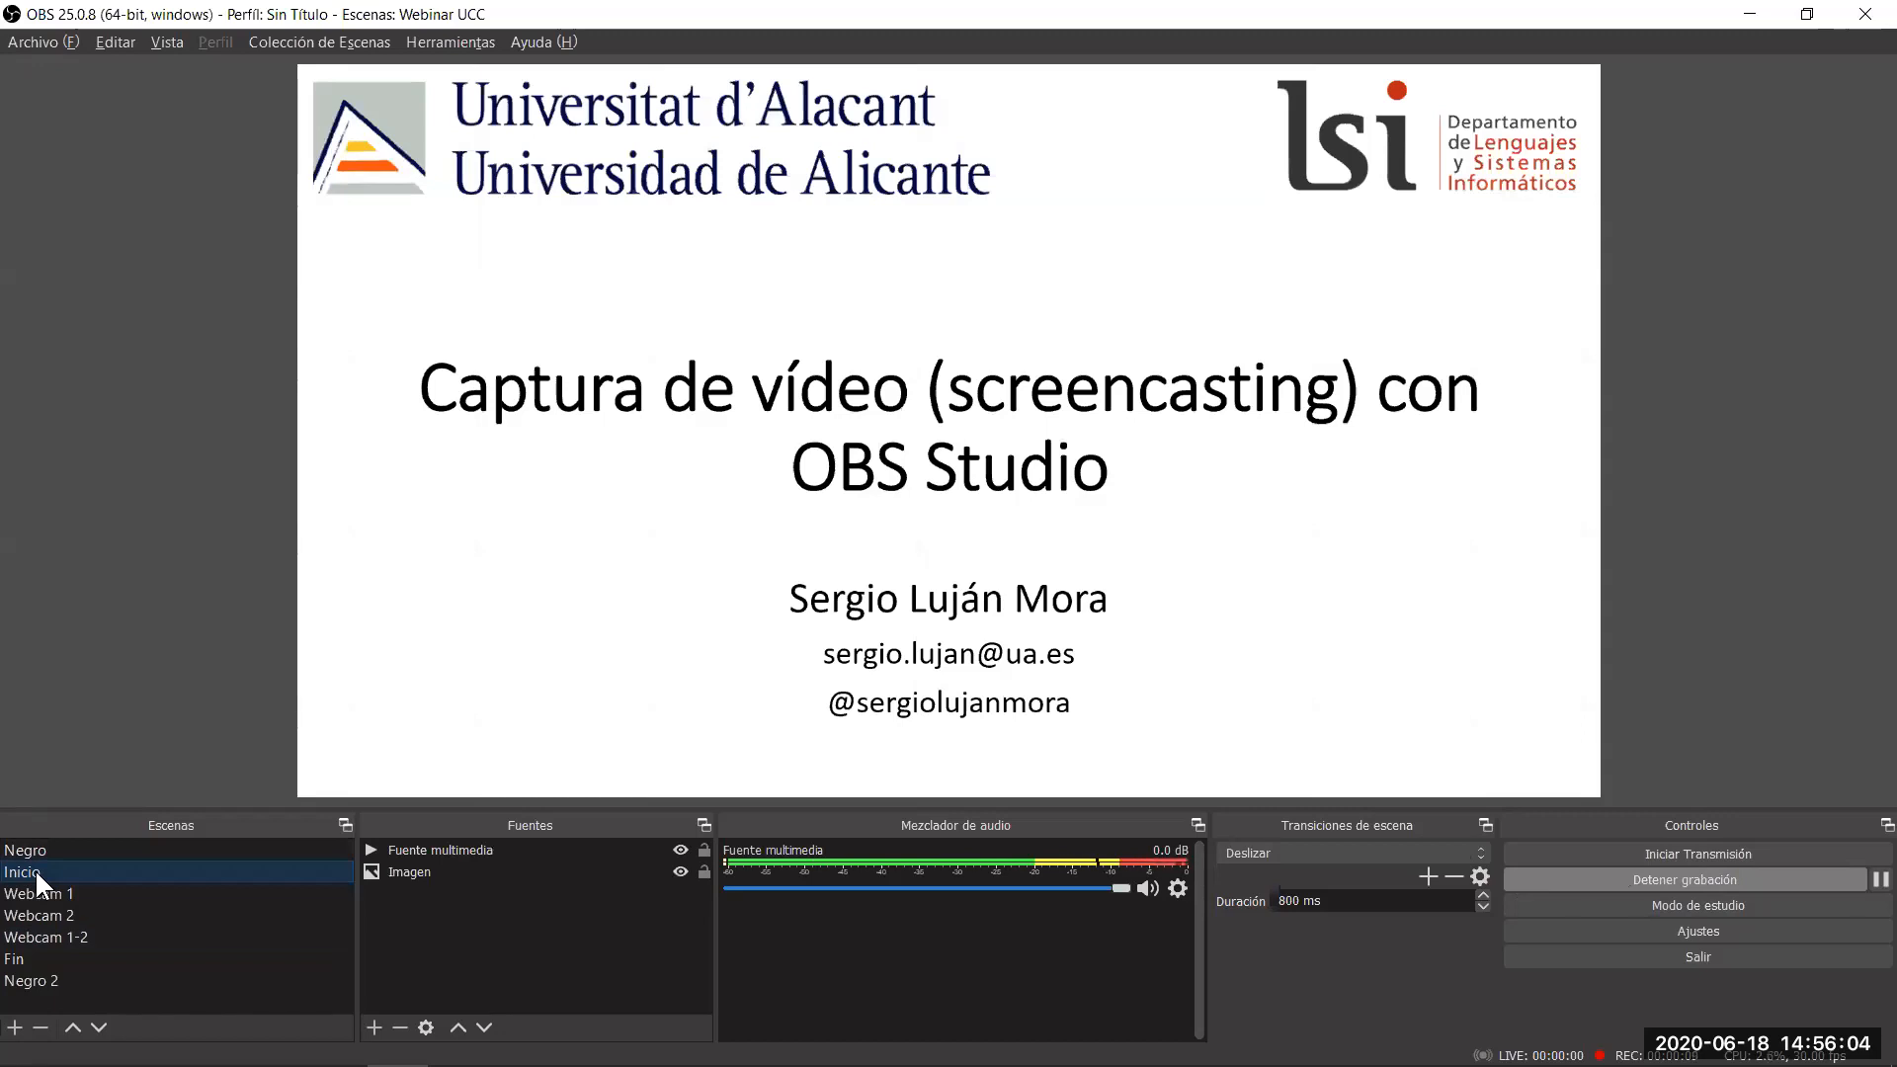
pyautogui.click(27, 893)
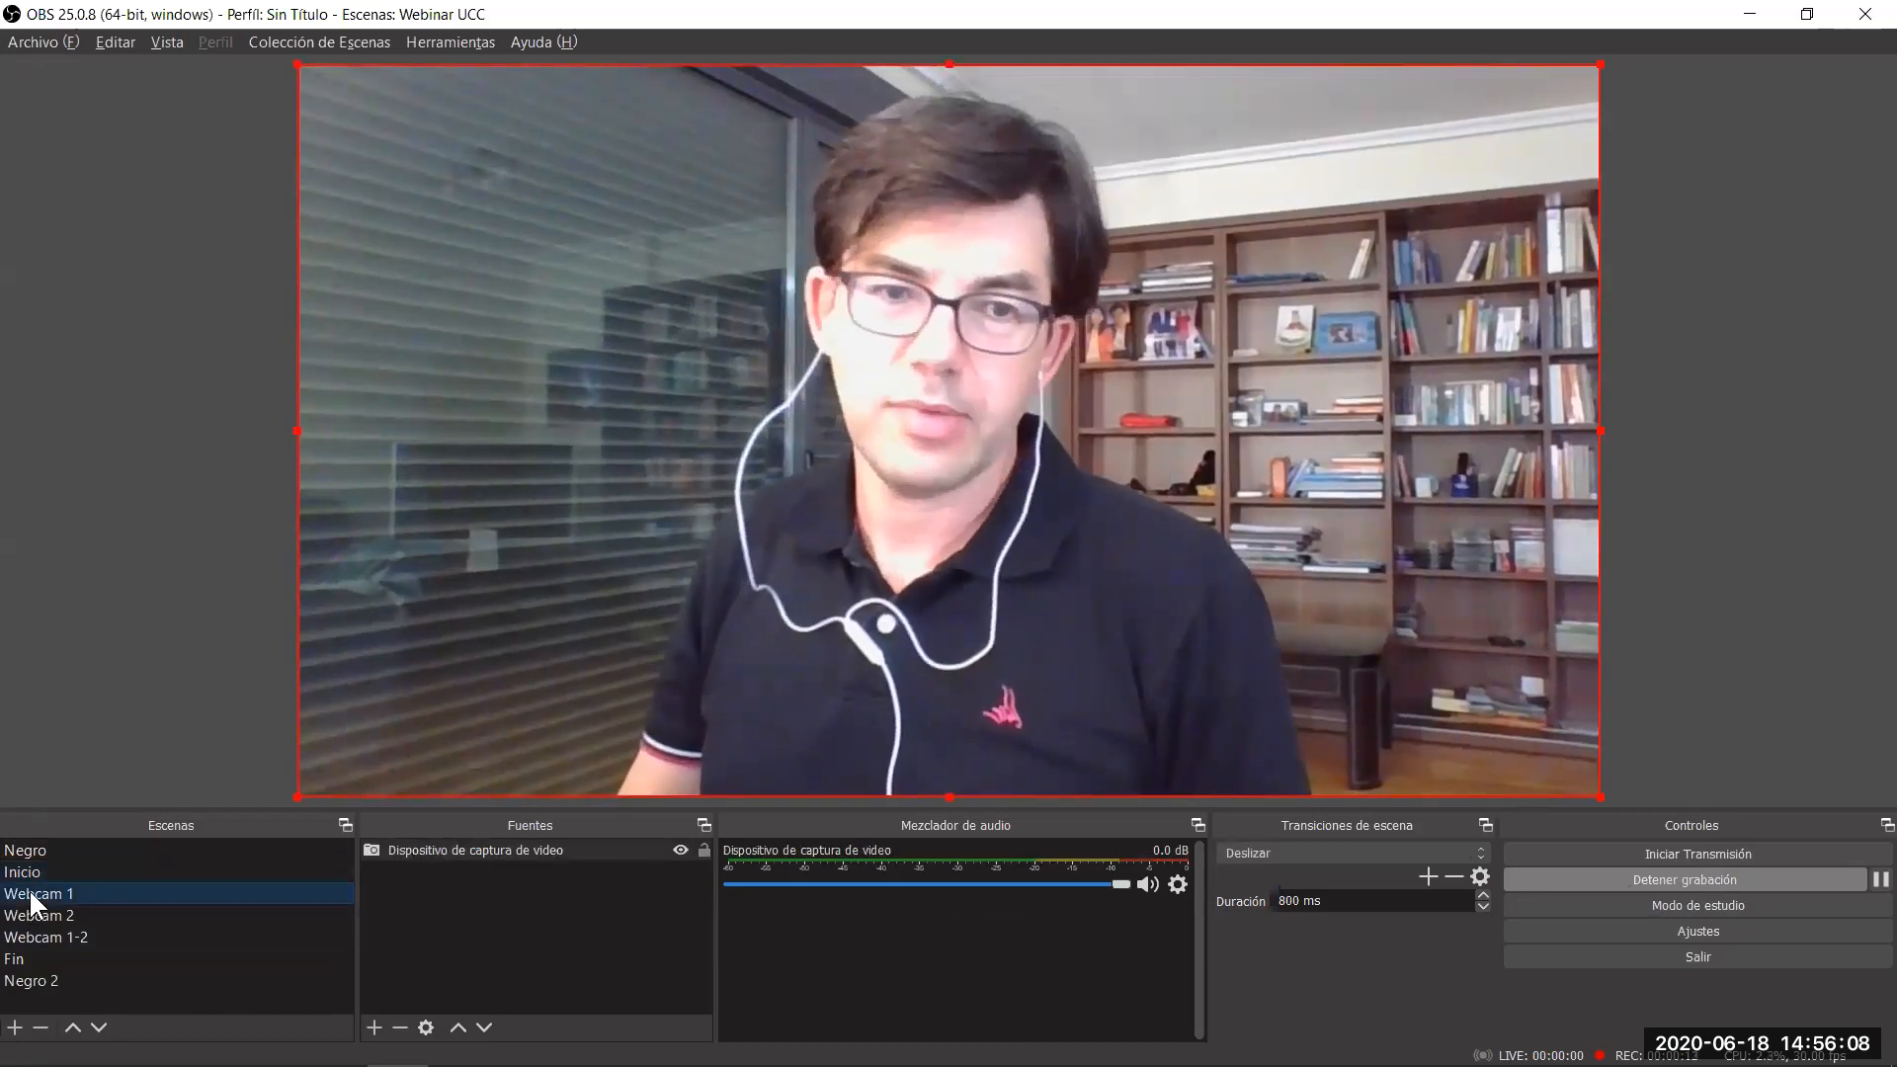
pyautogui.click(28, 915)
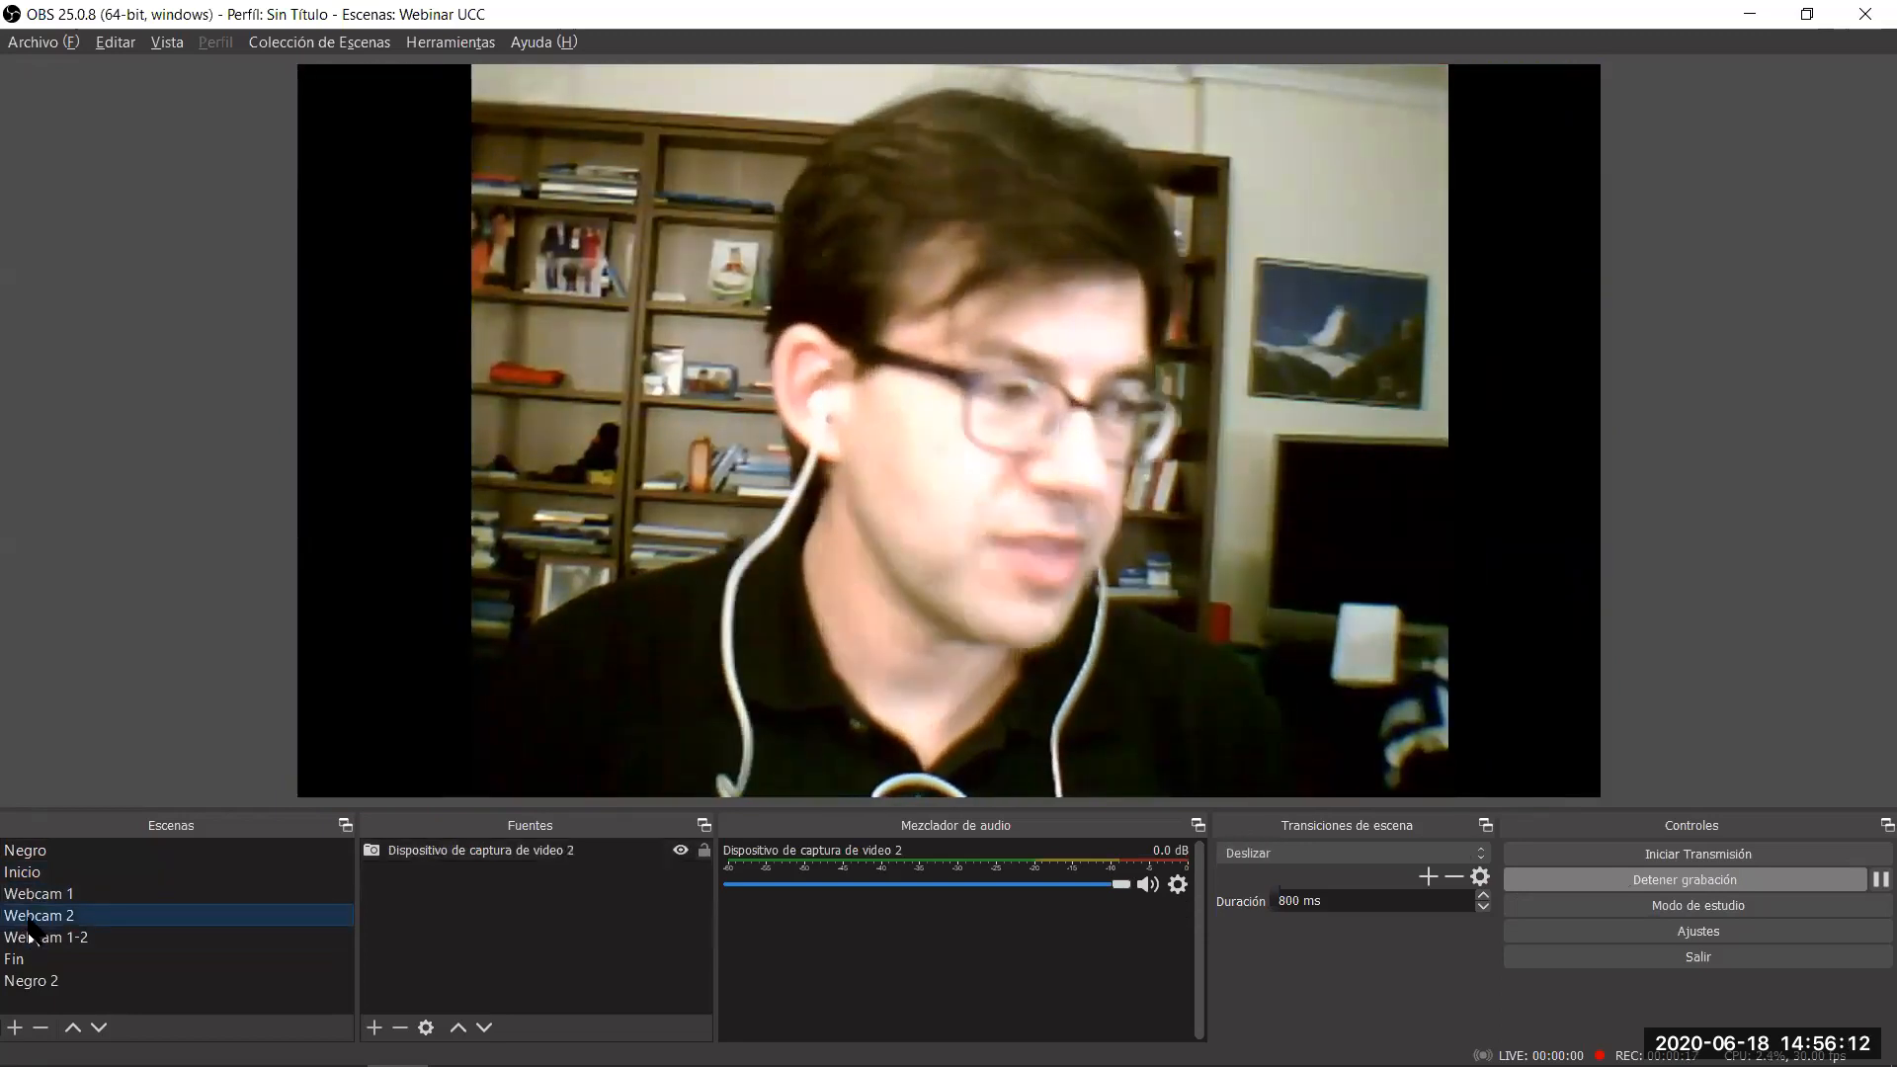
pyautogui.click(22, 893)
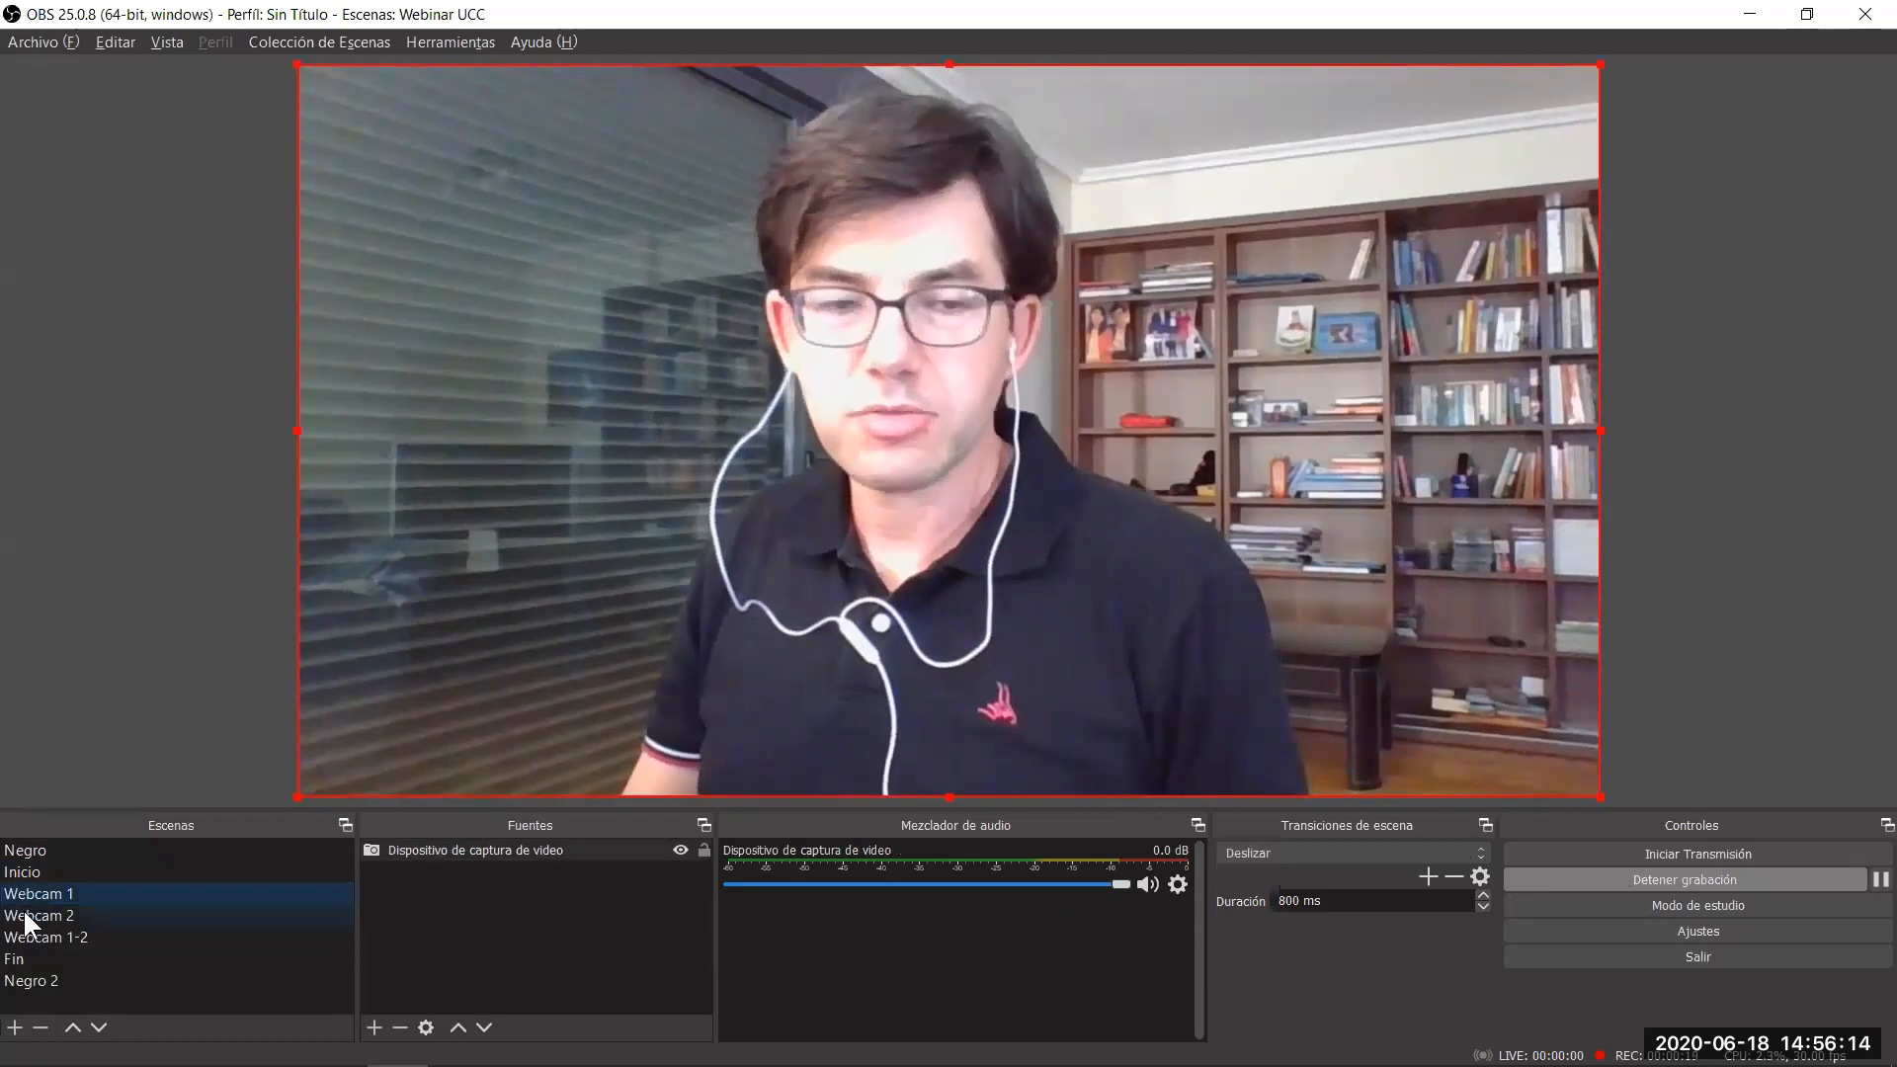
pyautogui.click(59, 936)
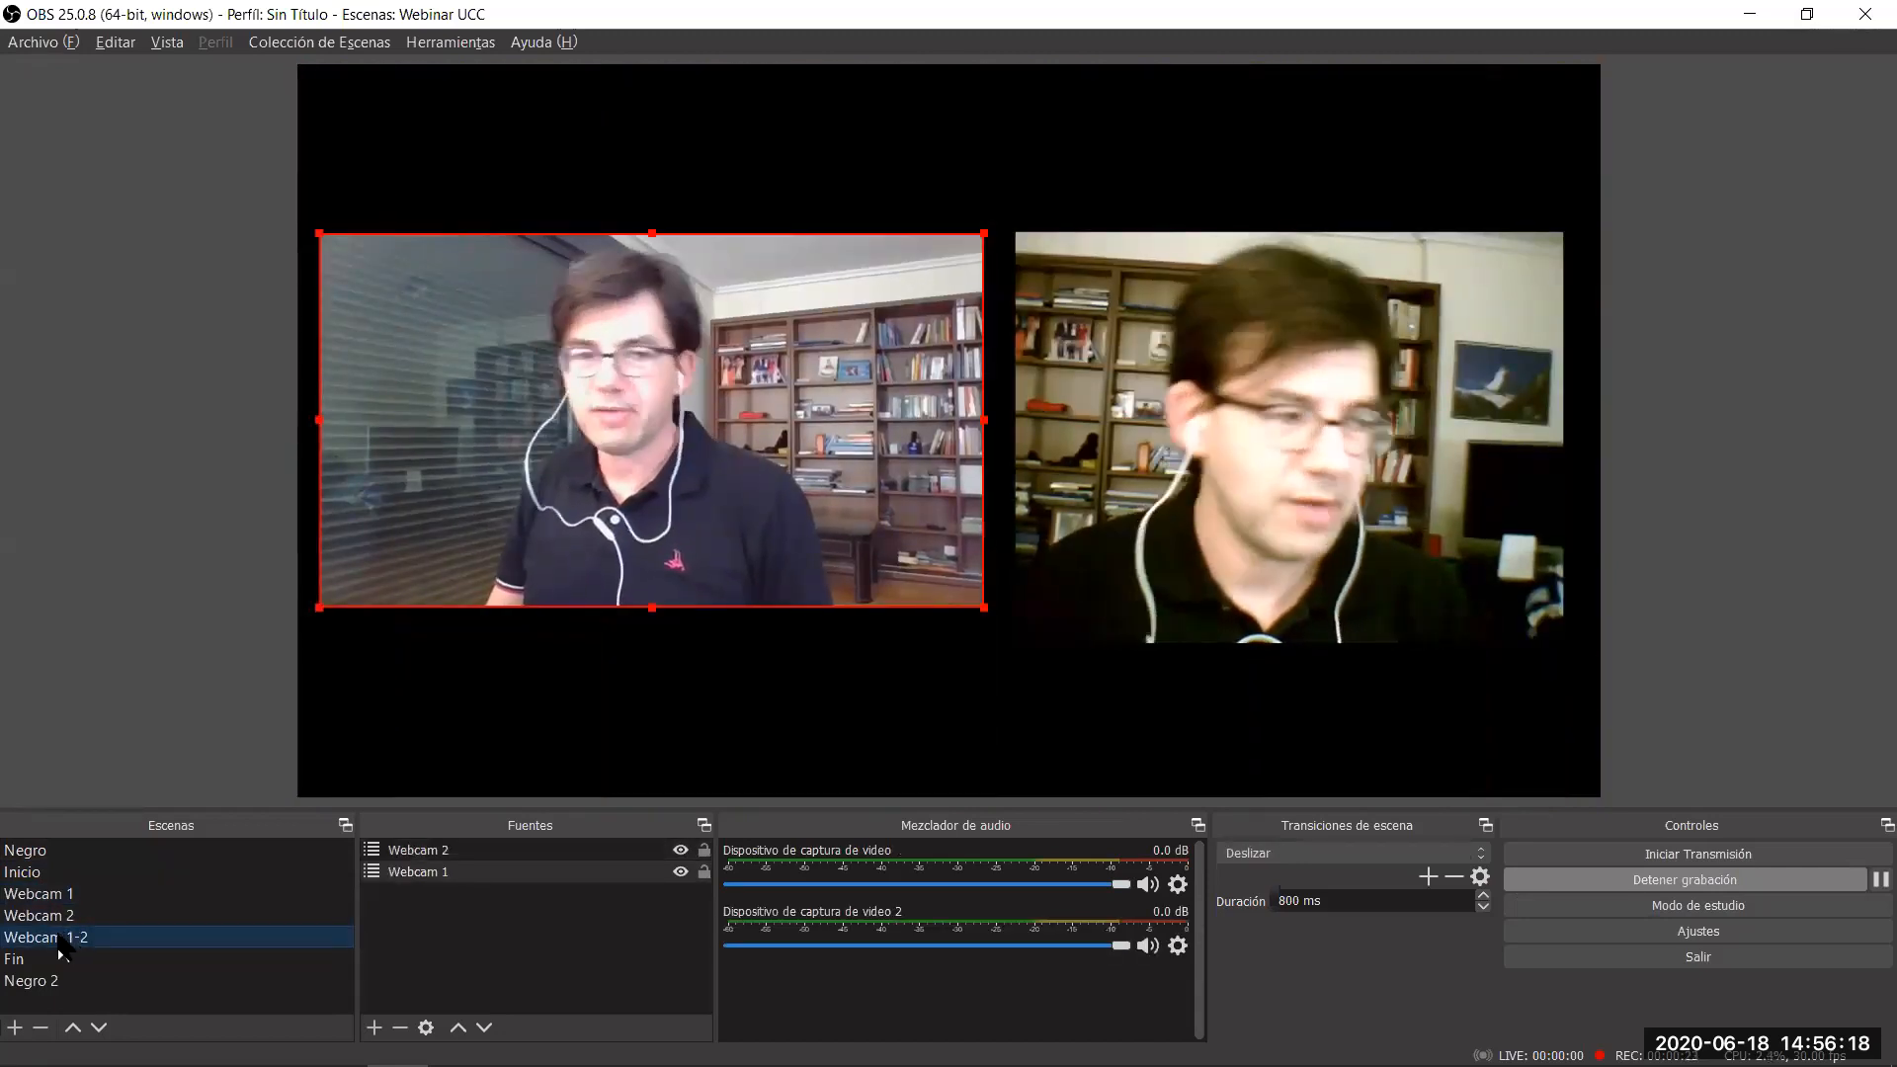
pyautogui.click(36, 889)
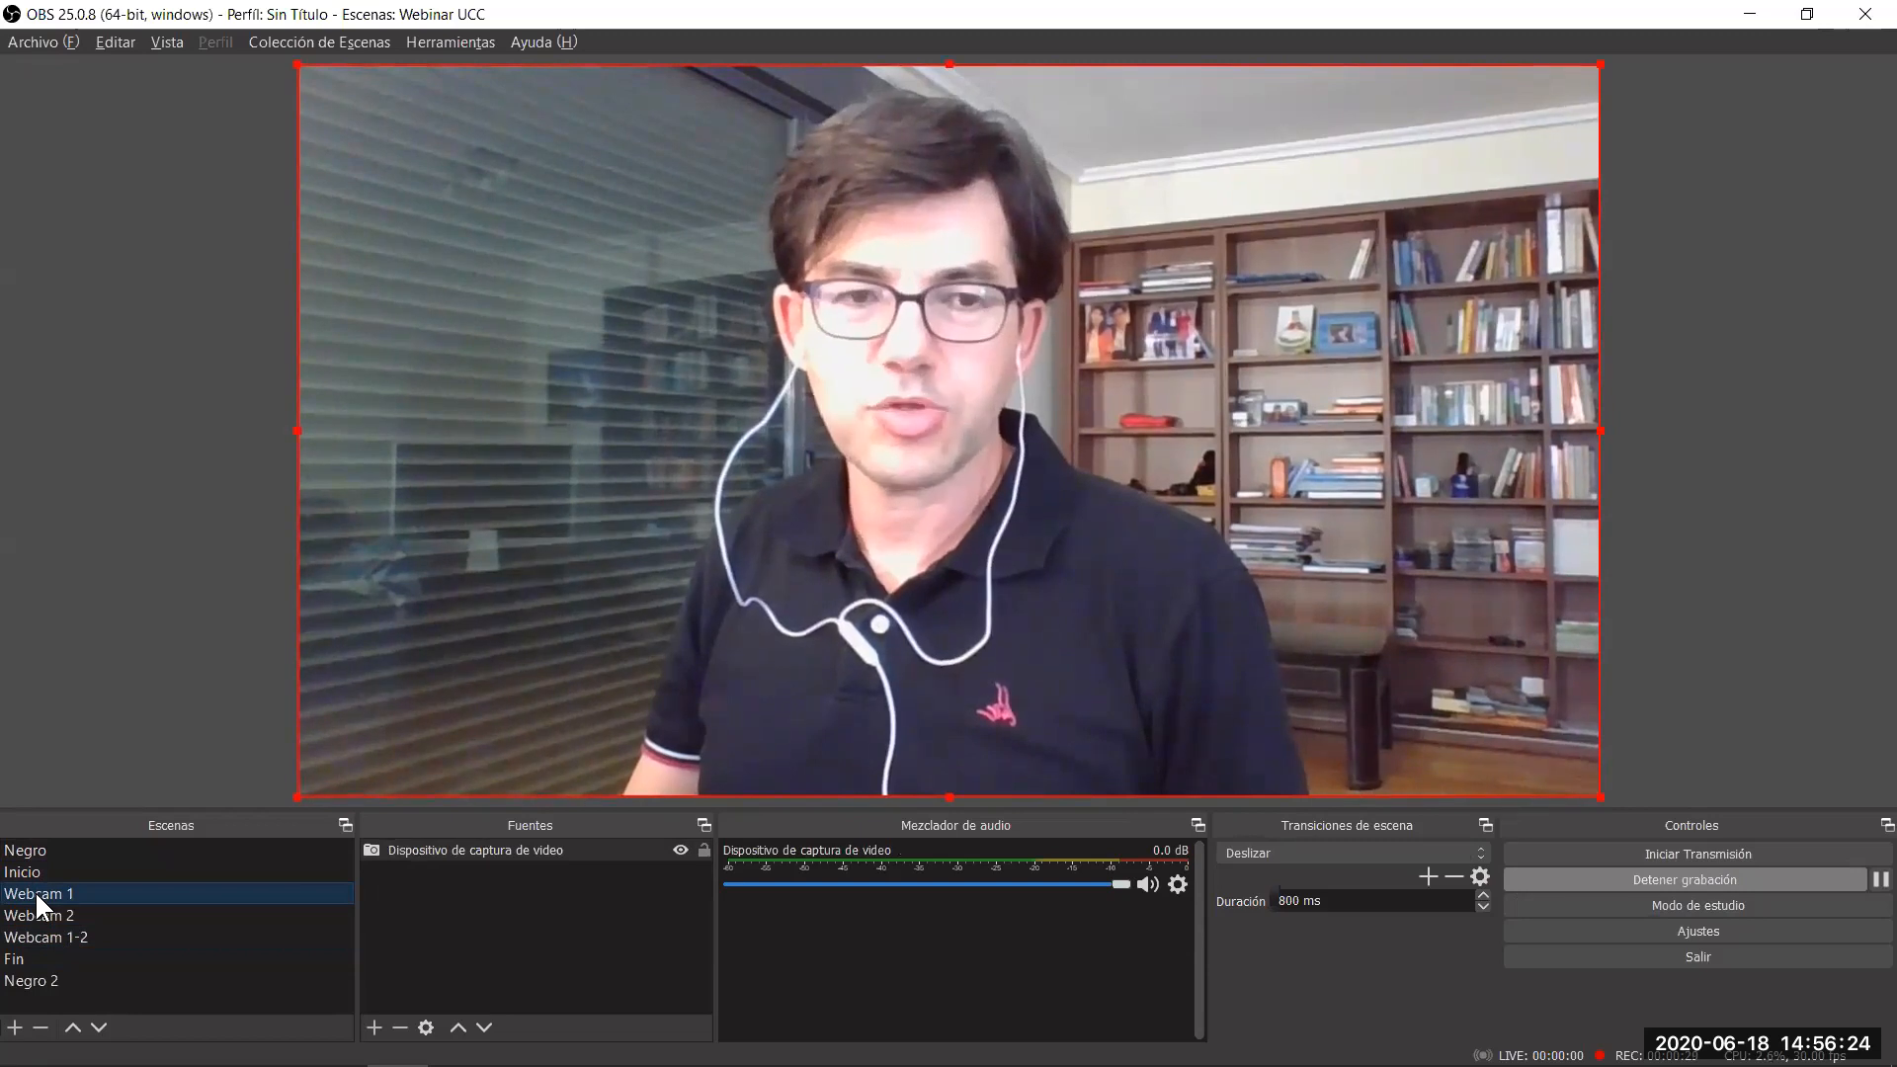
pyautogui.click(27, 958)
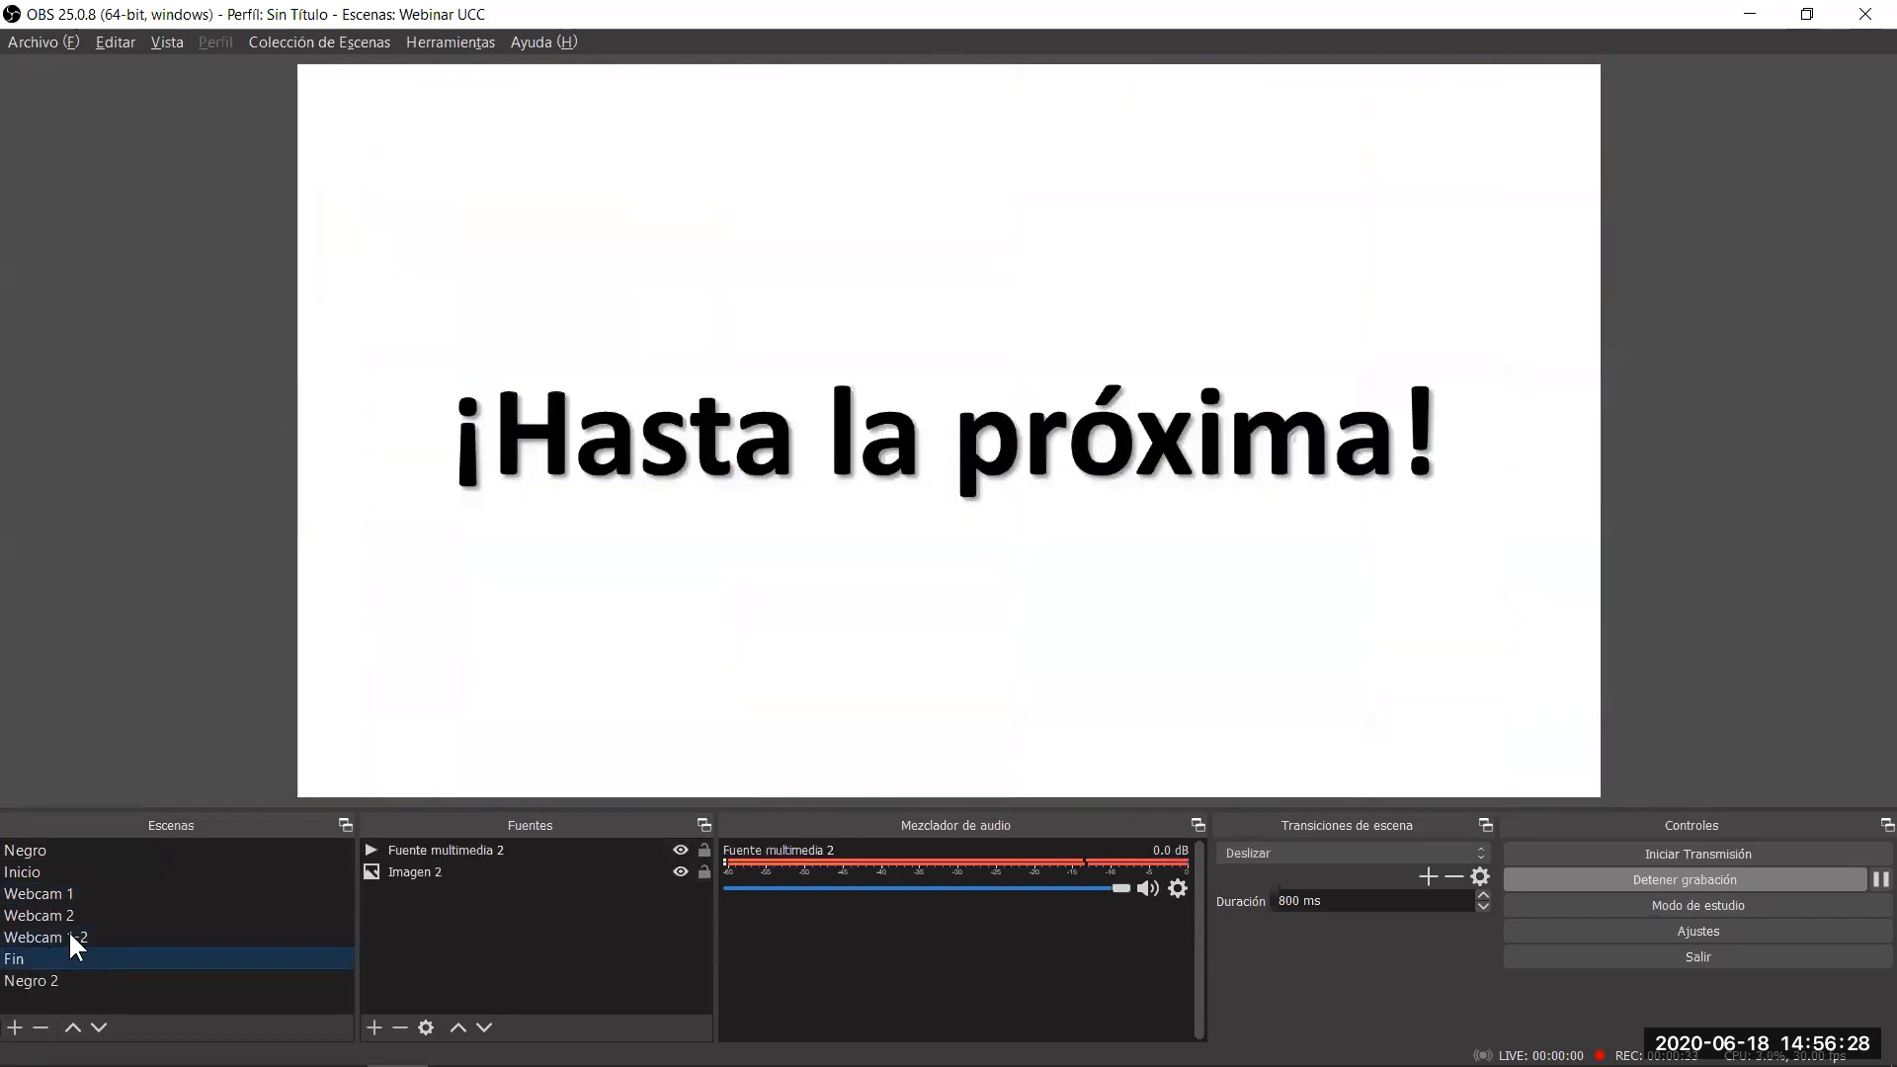
pyautogui.click(39, 976)
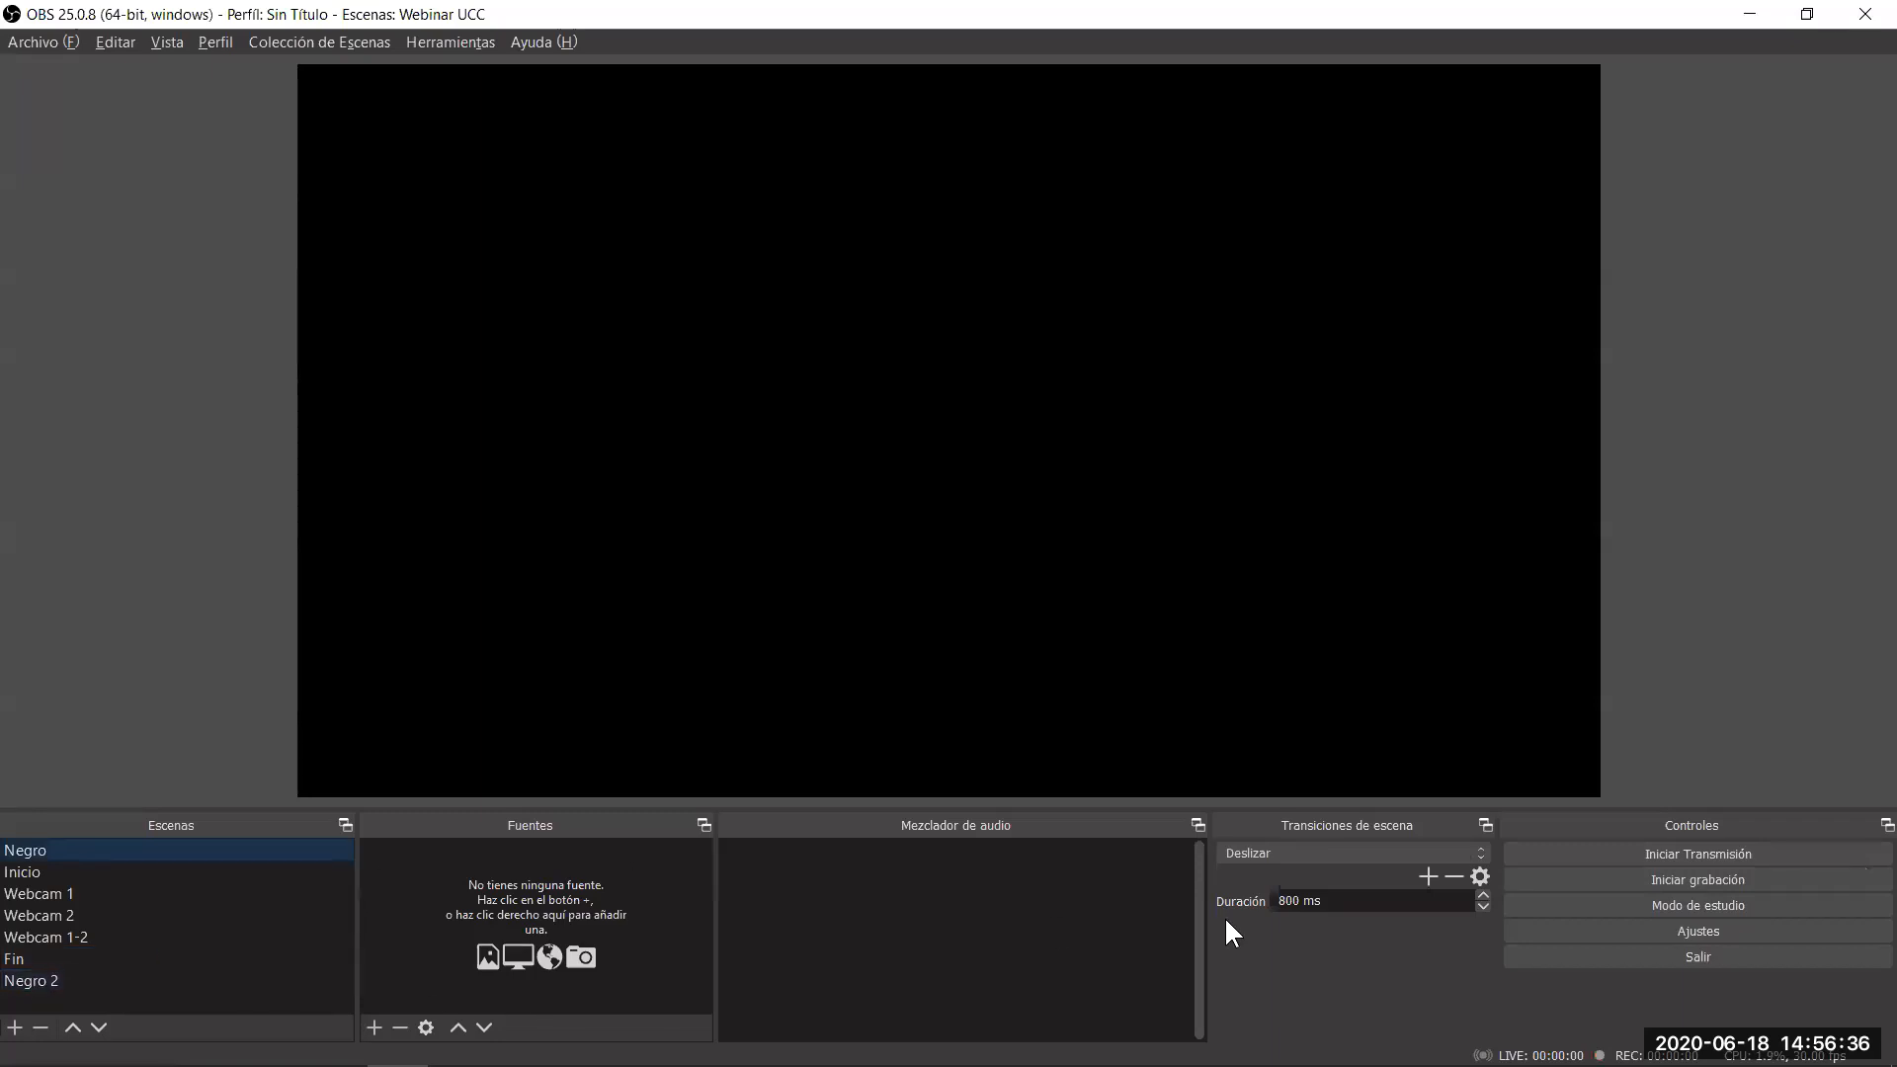
pyautogui.hotkey('alt', 'Tab')
pyautogui.press('Tab')
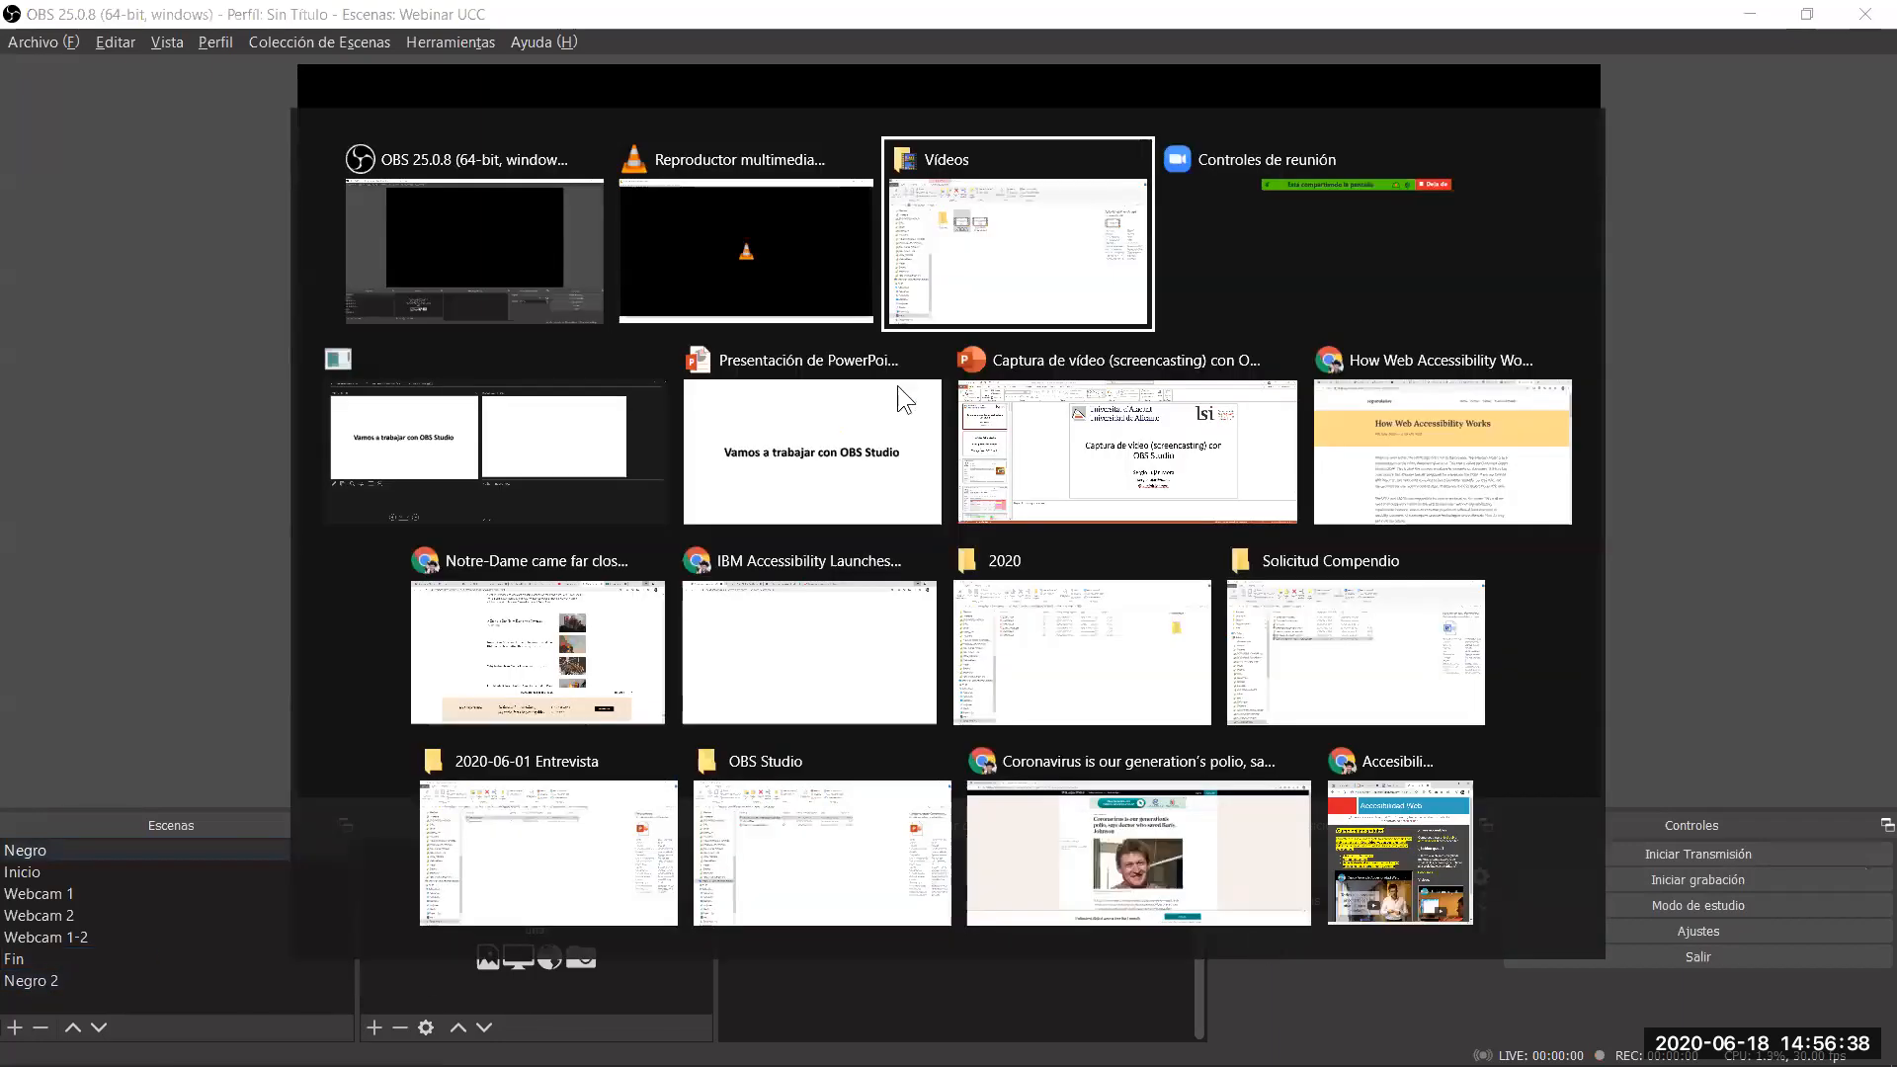
pyautogui.click(664, 334)
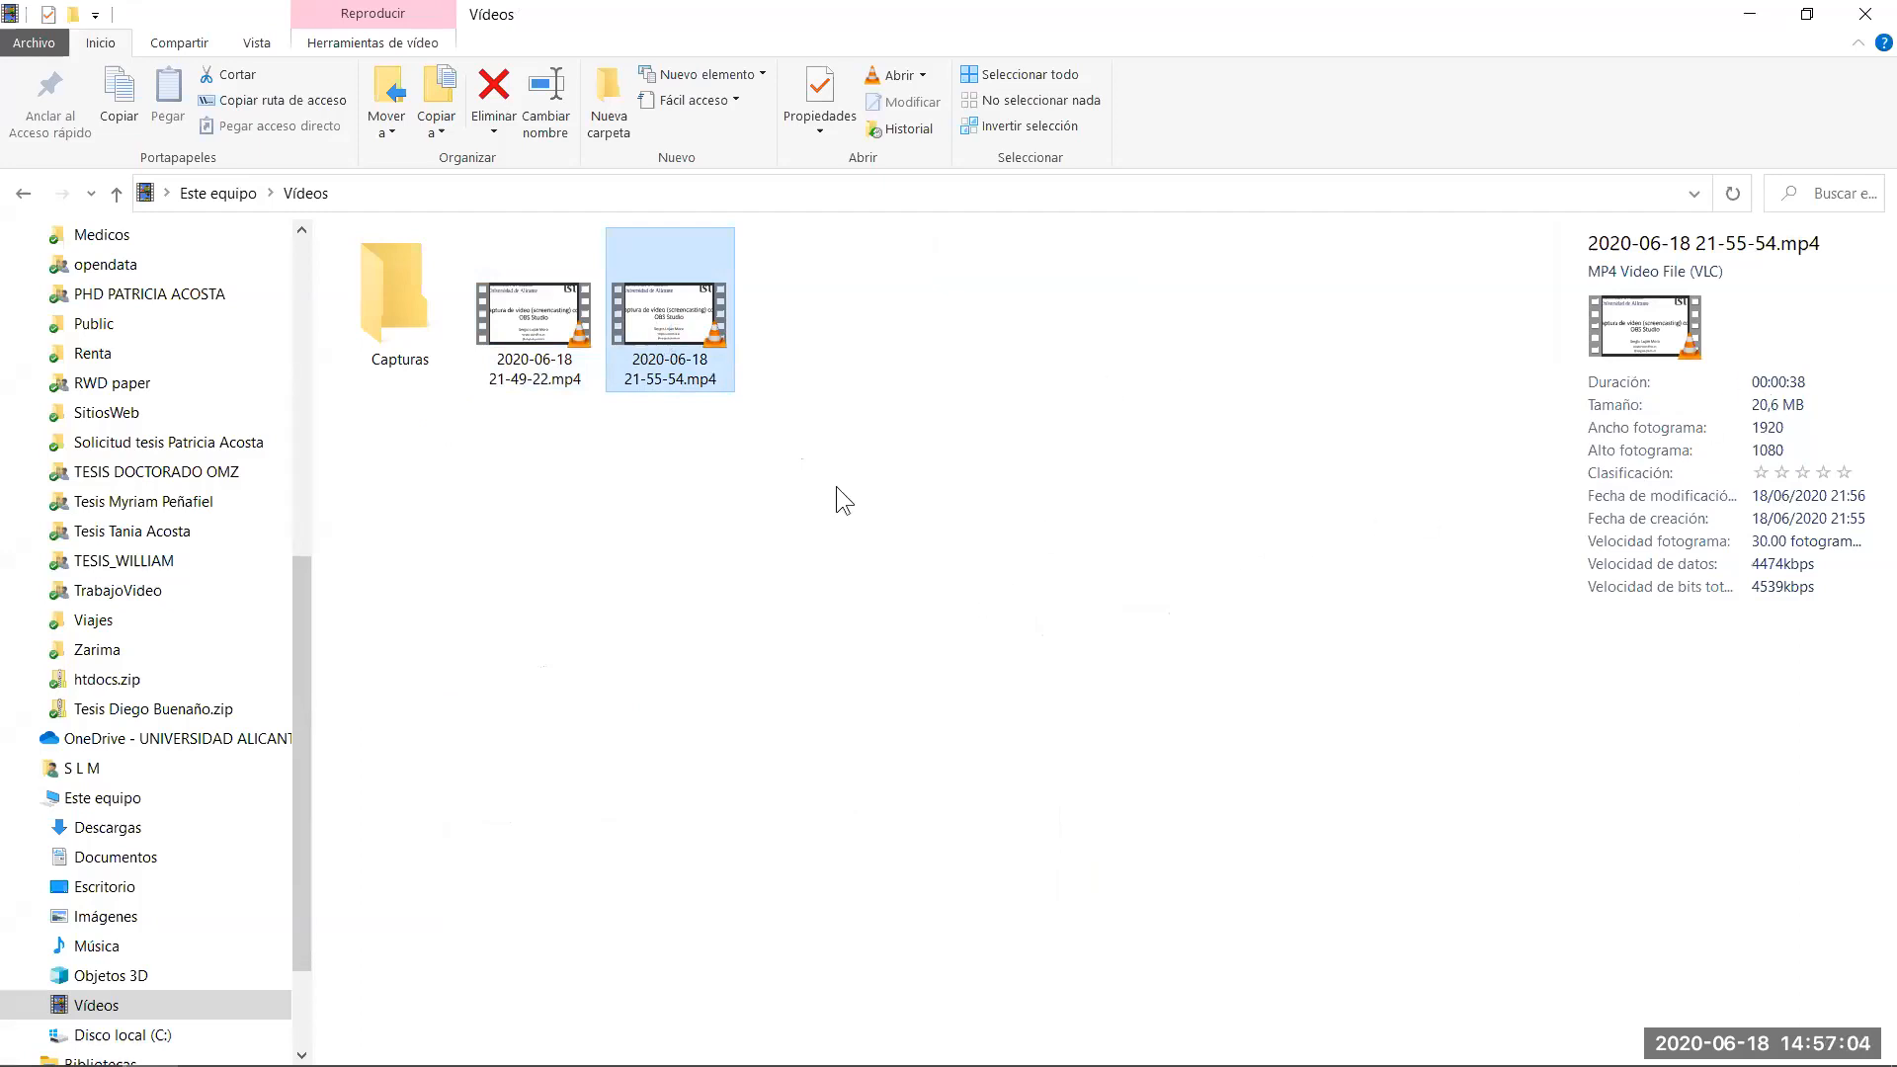
pyautogui.hotkey('alt', 'Tab')
pyautogui.click(899, 247)
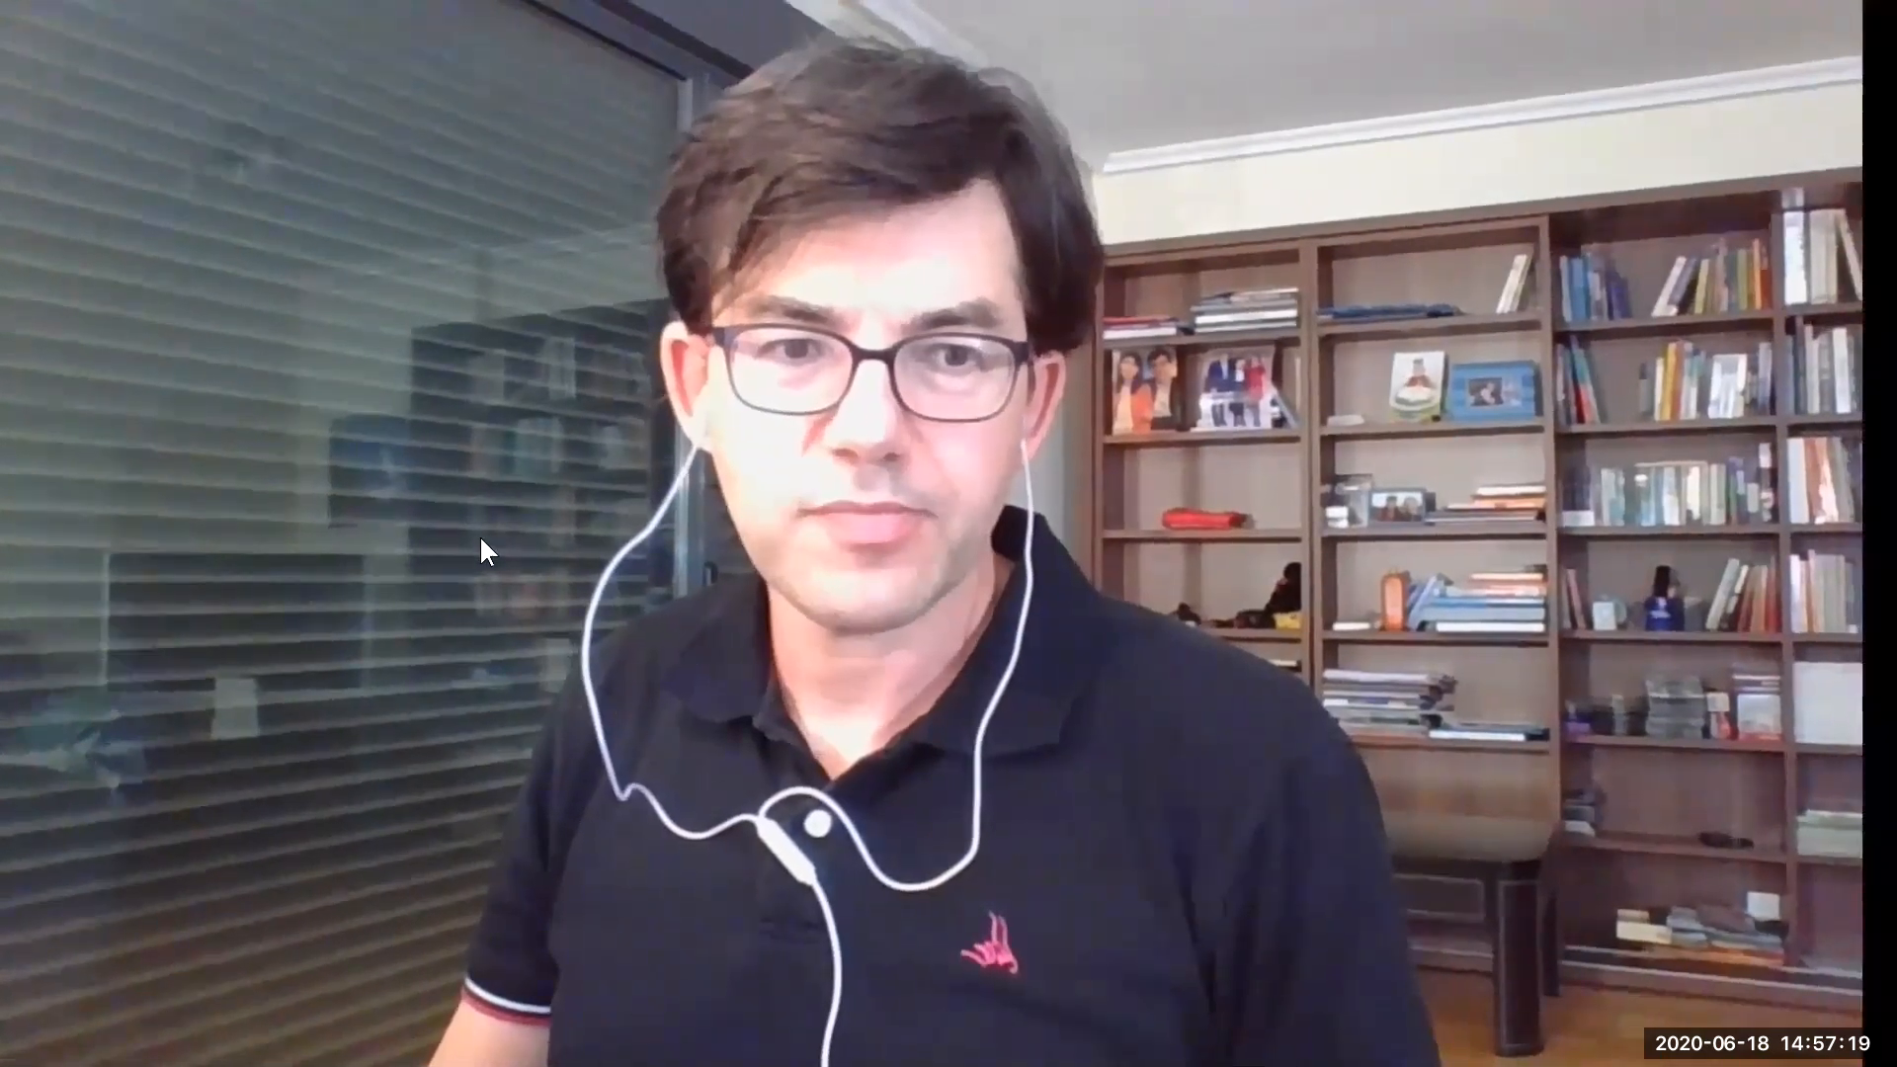
pyautogui.moveTo(604, 625)
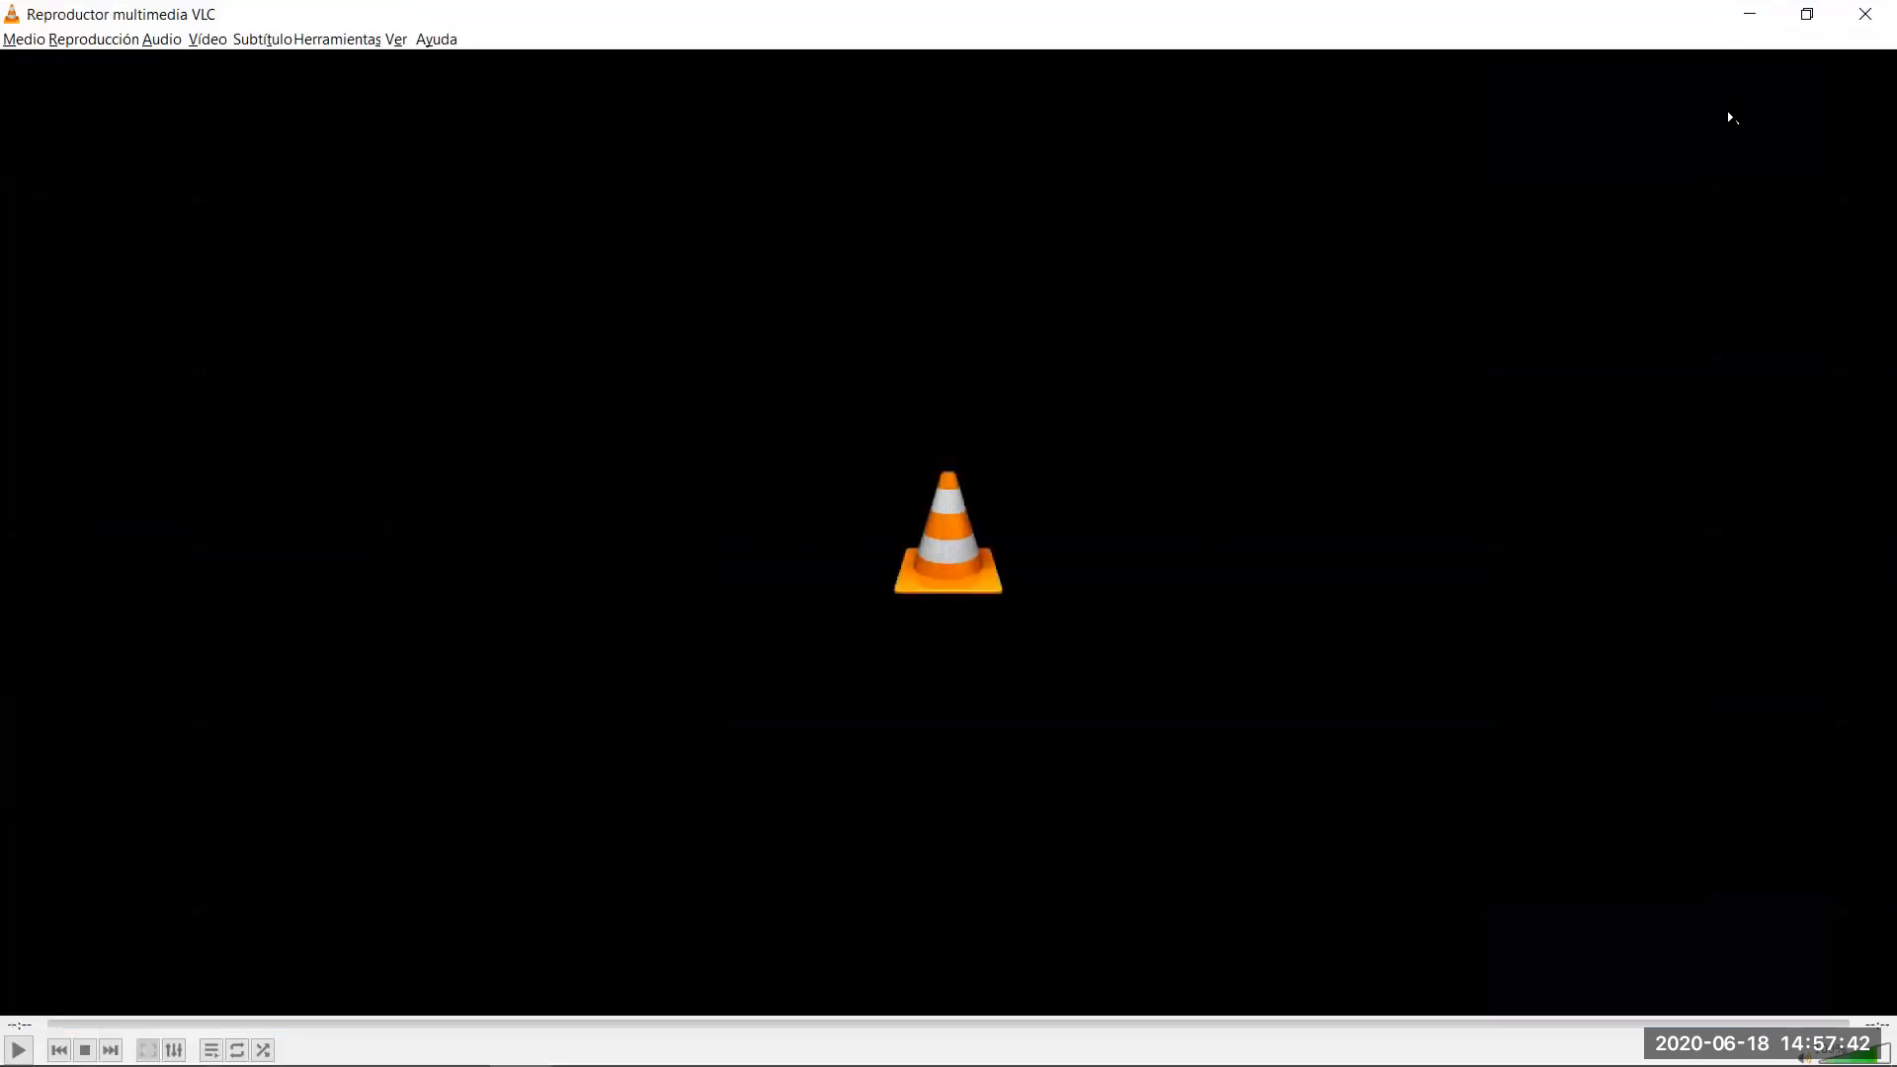
pyautogui.click(1865, 13)
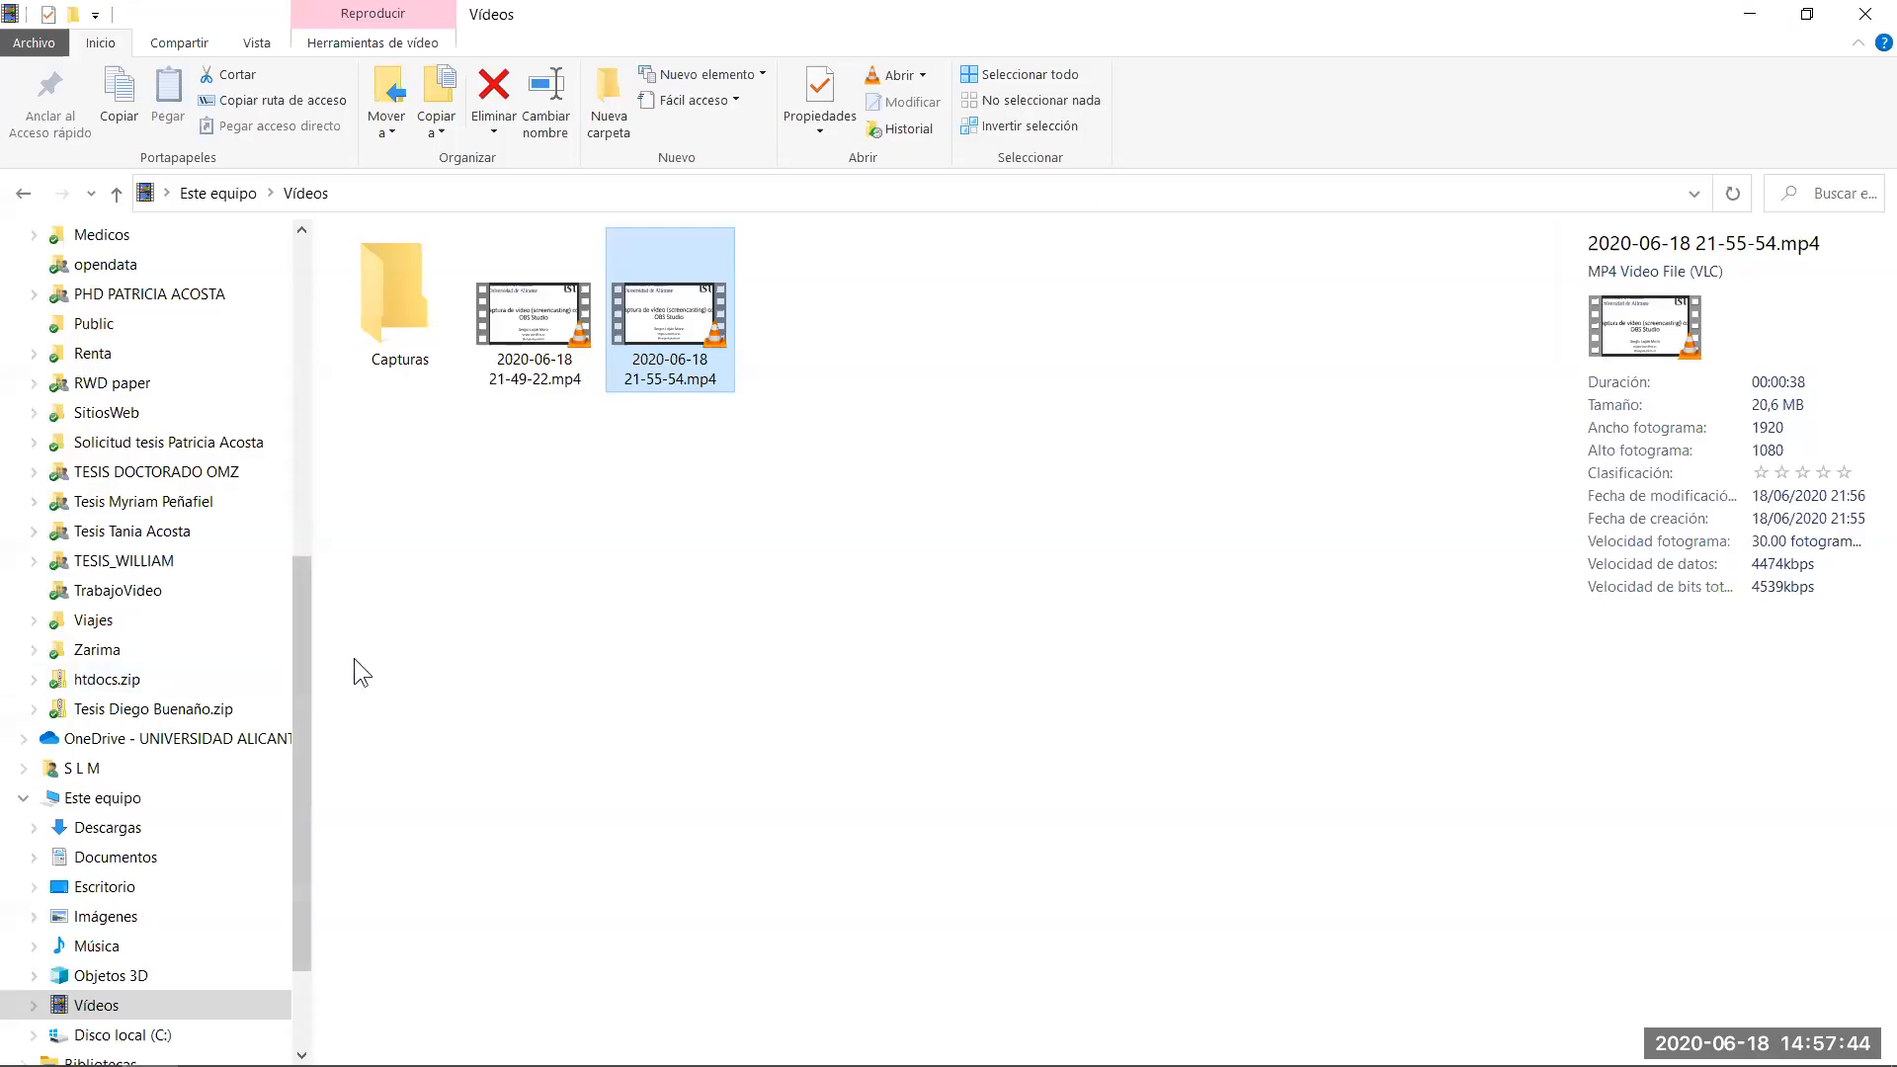
pyautogui.hotkey('alt', 'Tab')
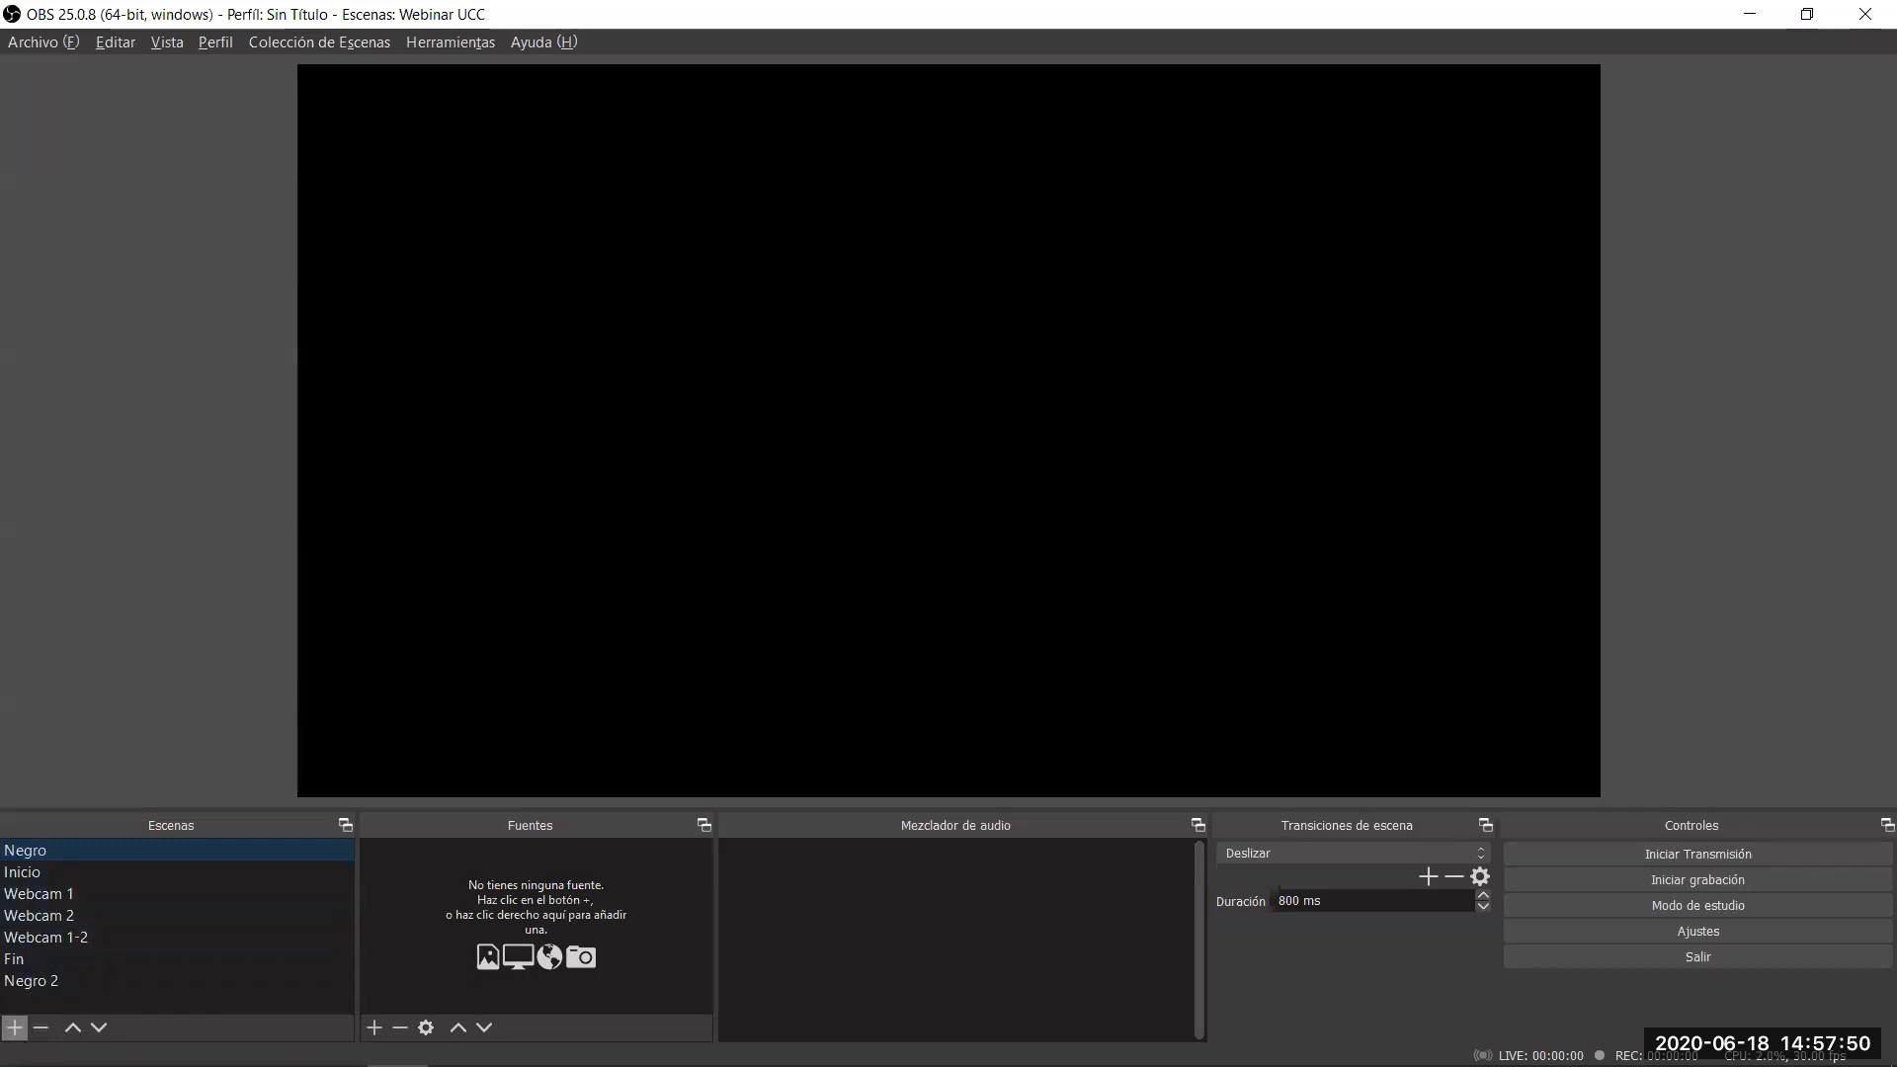
# Add a new scene named Pantalla to the webinar collection.
pyautogui.click(14, 1027)
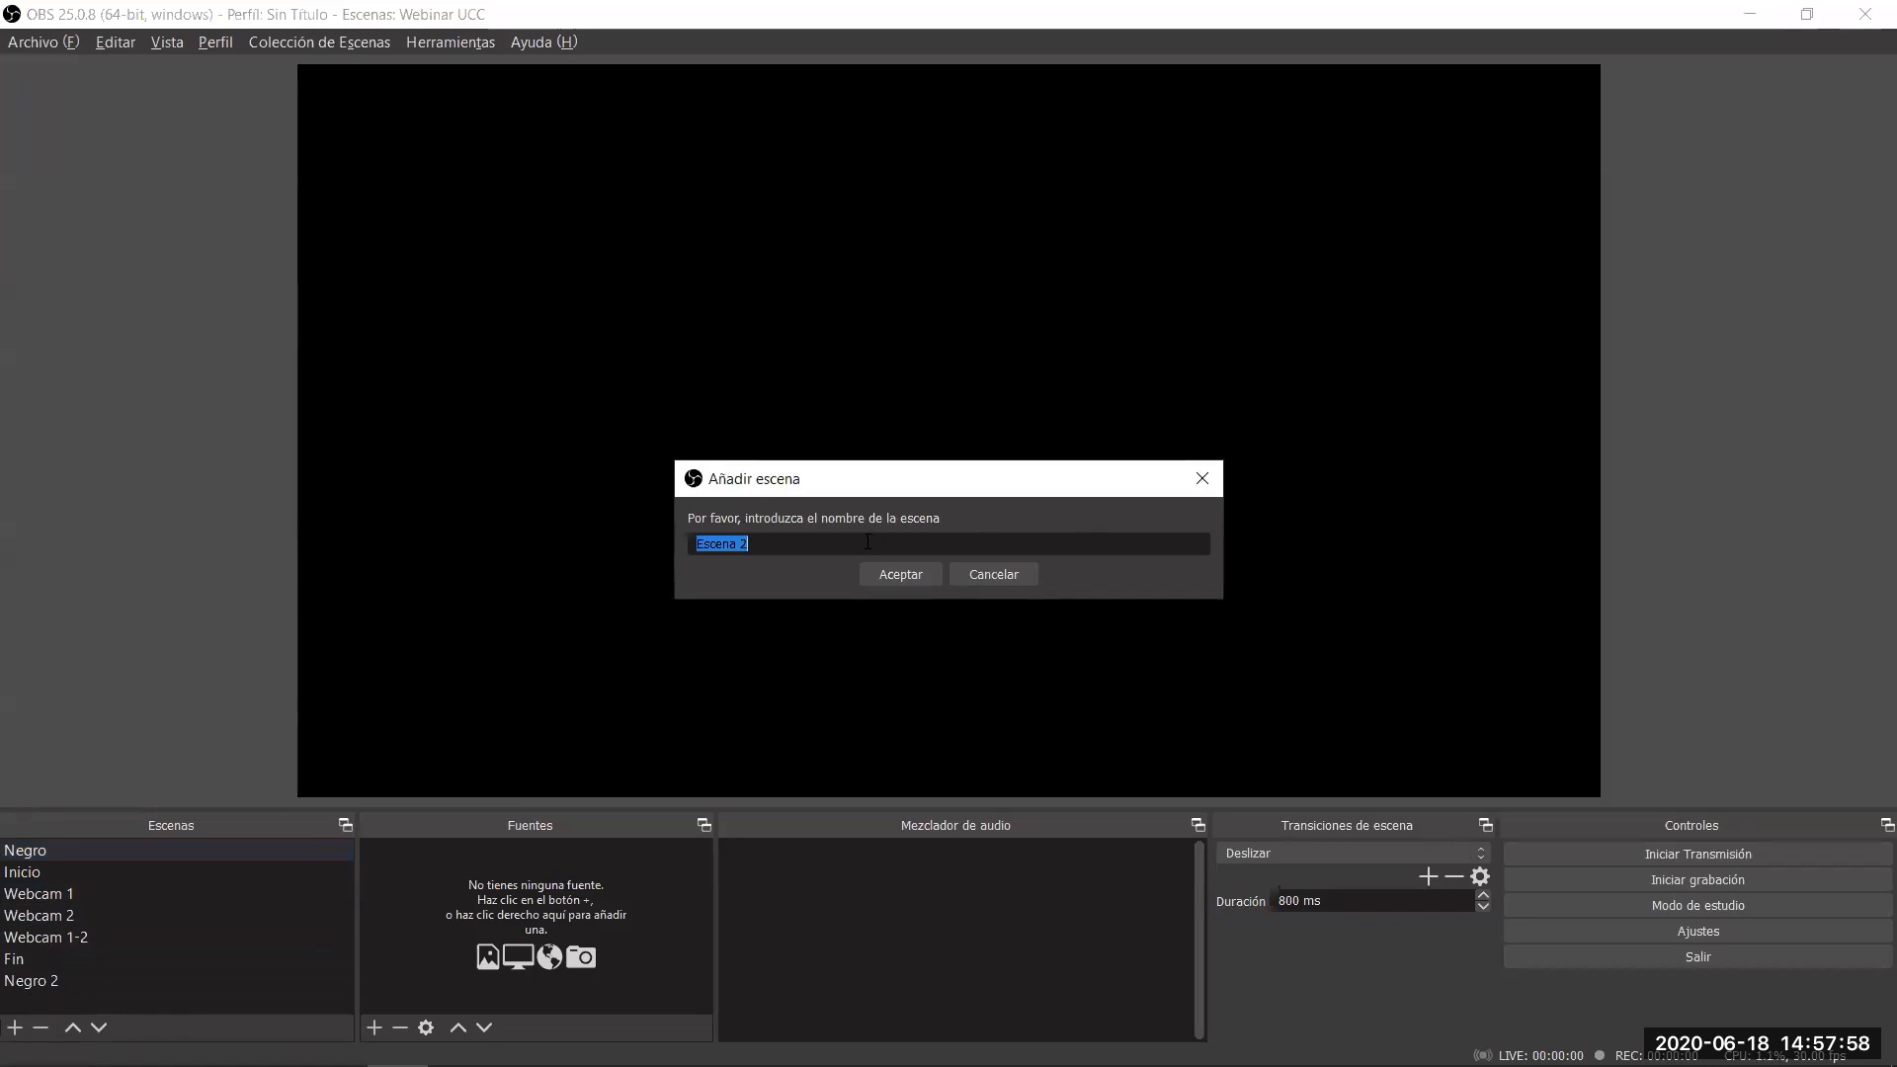
pyautogui.write('Pantalla')
pyautogui.click(918, 576)
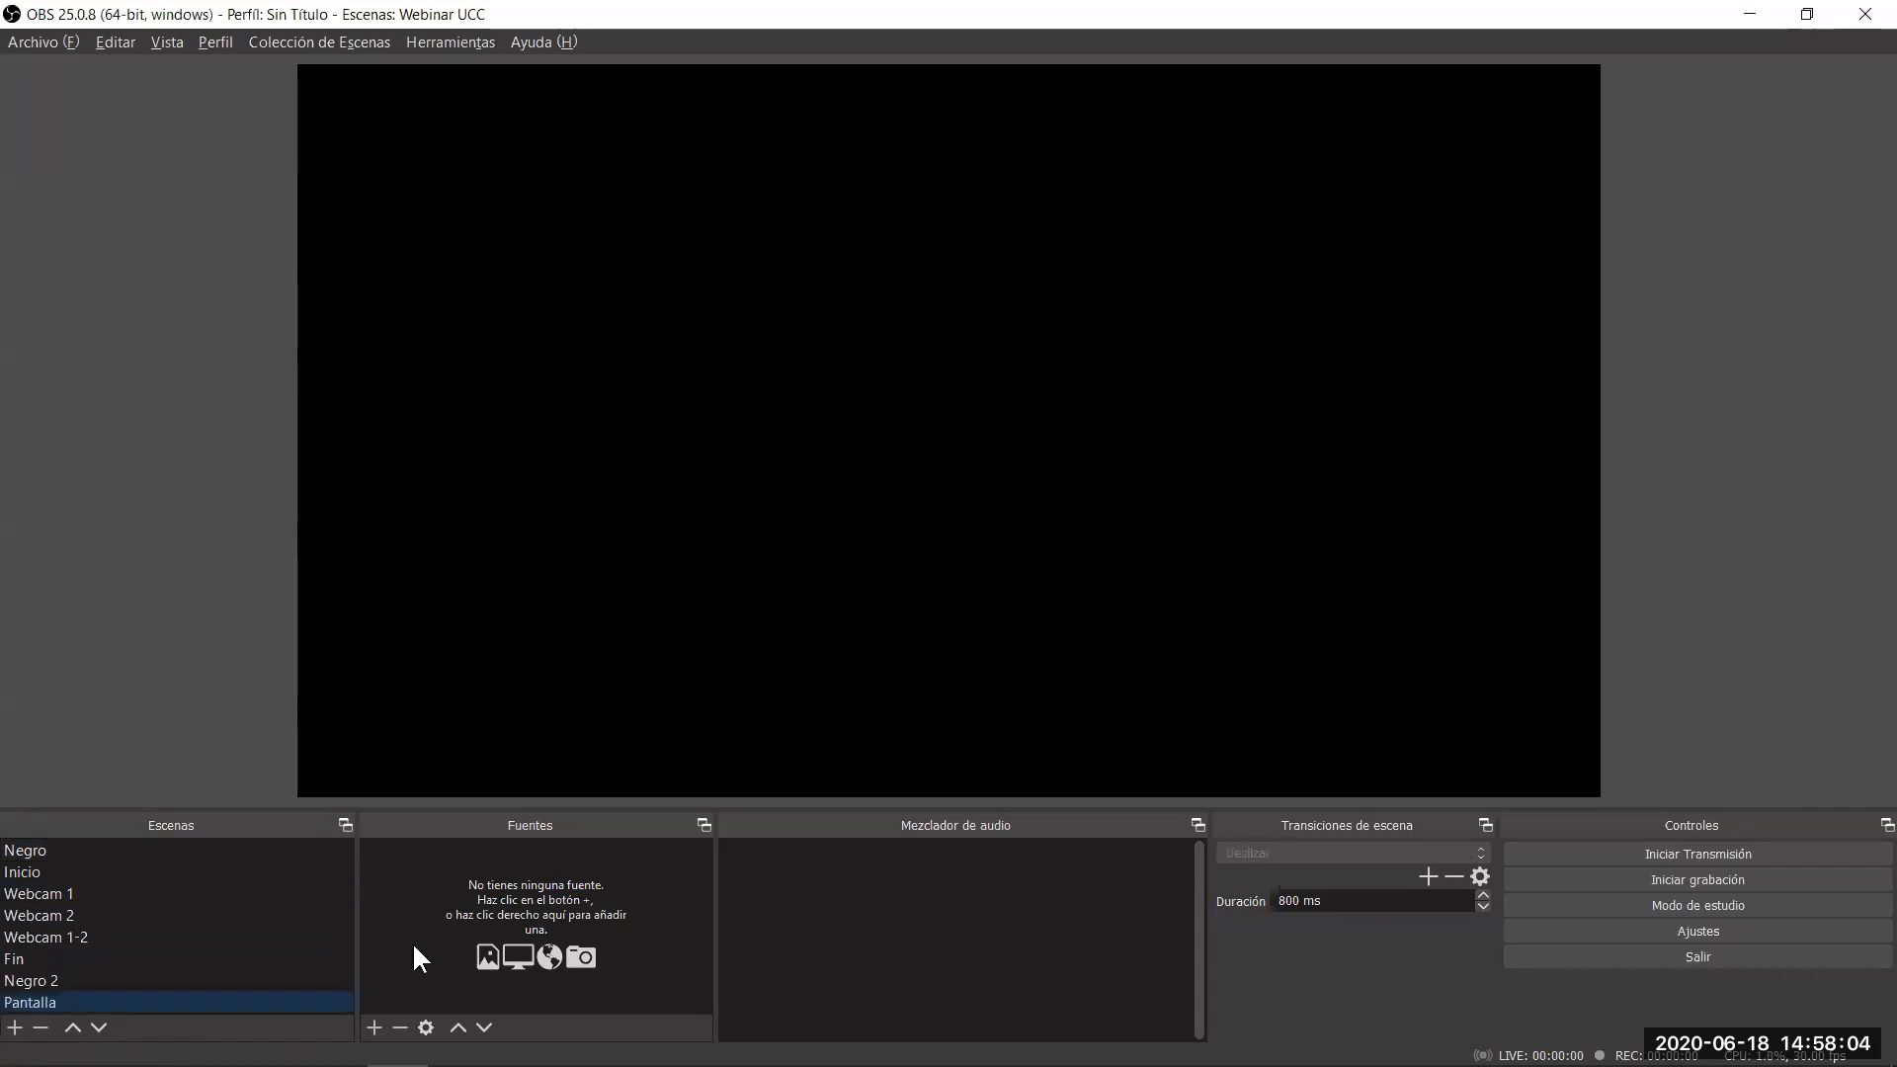
# Add a Captura de pantalla source to the Pantalla scene, capturing Pantalla 2: 2560x1080 @ 1920,0 with the cursor.
pyautogui.click(375, 1030)
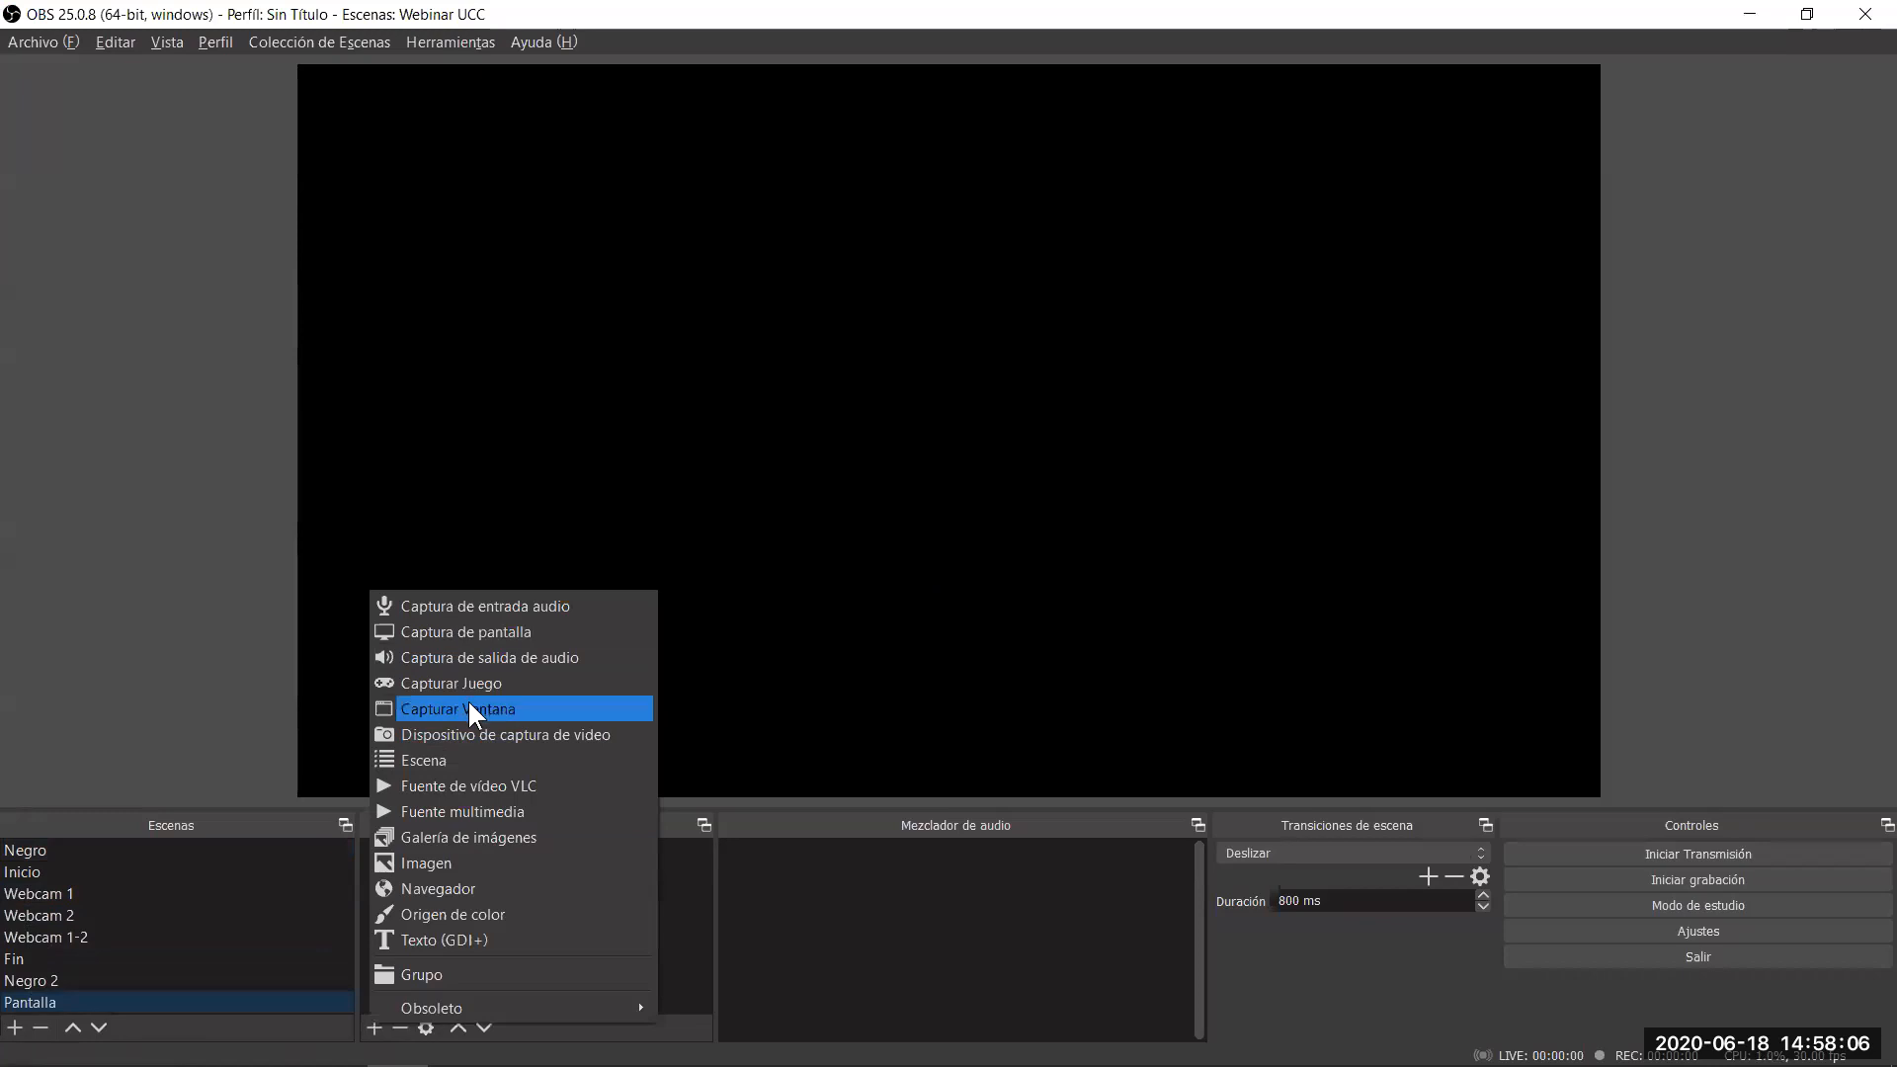
pyautogui.click(486, 632)
pyautogui.click(956, 674)
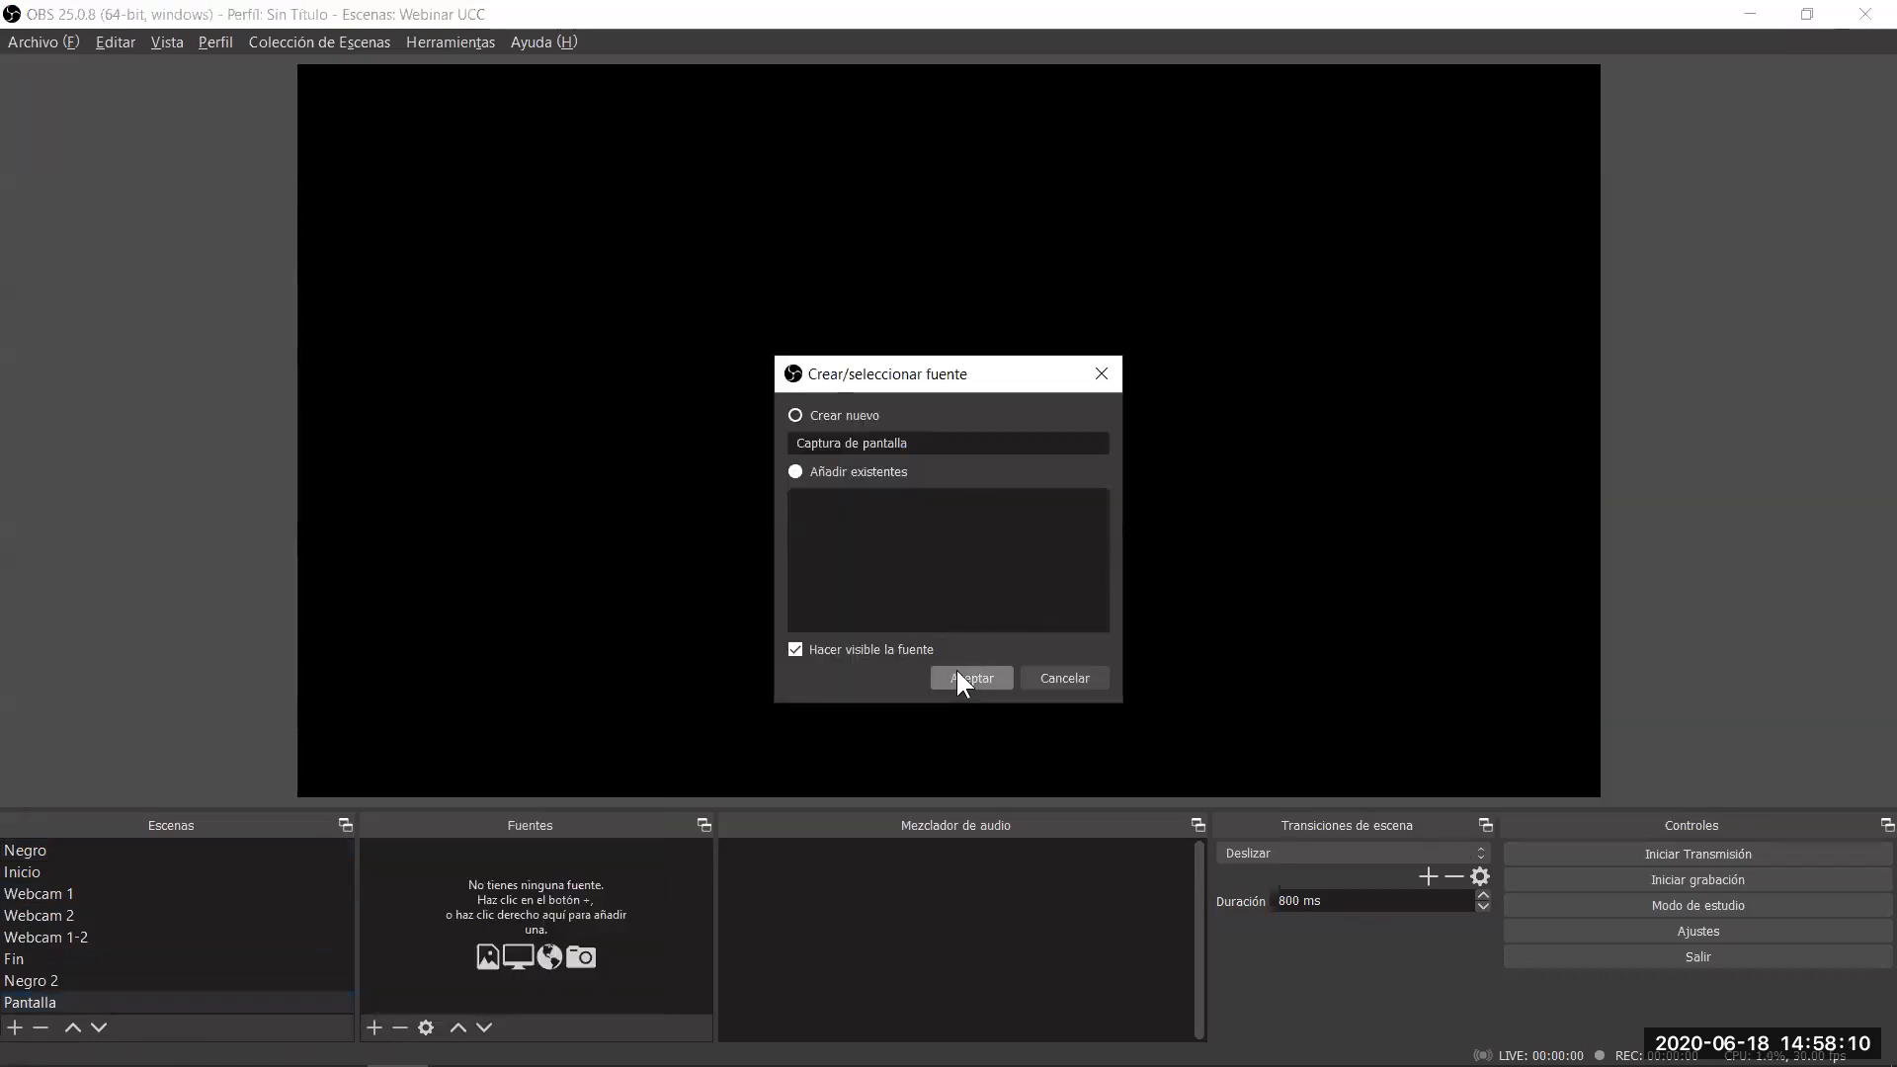
pyautogui.click(839, 665)
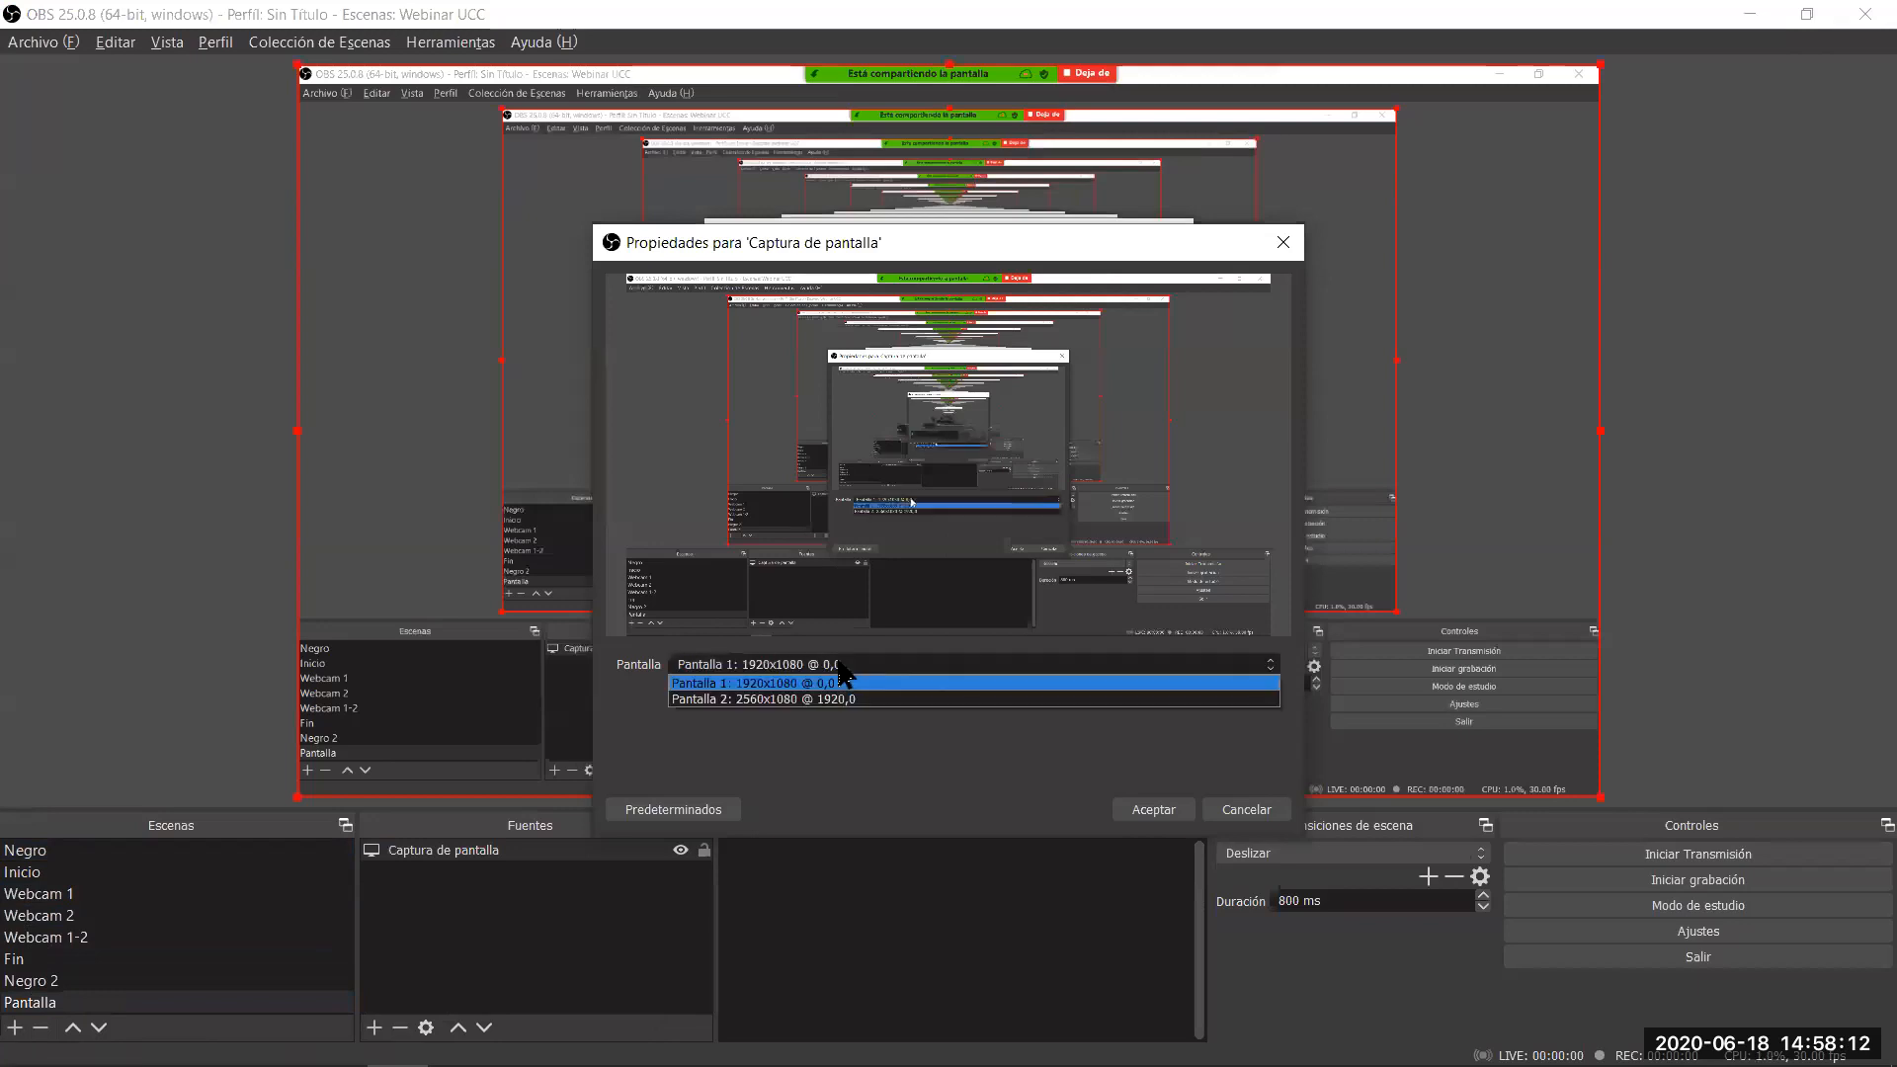
pyautogui.click(800, 698)
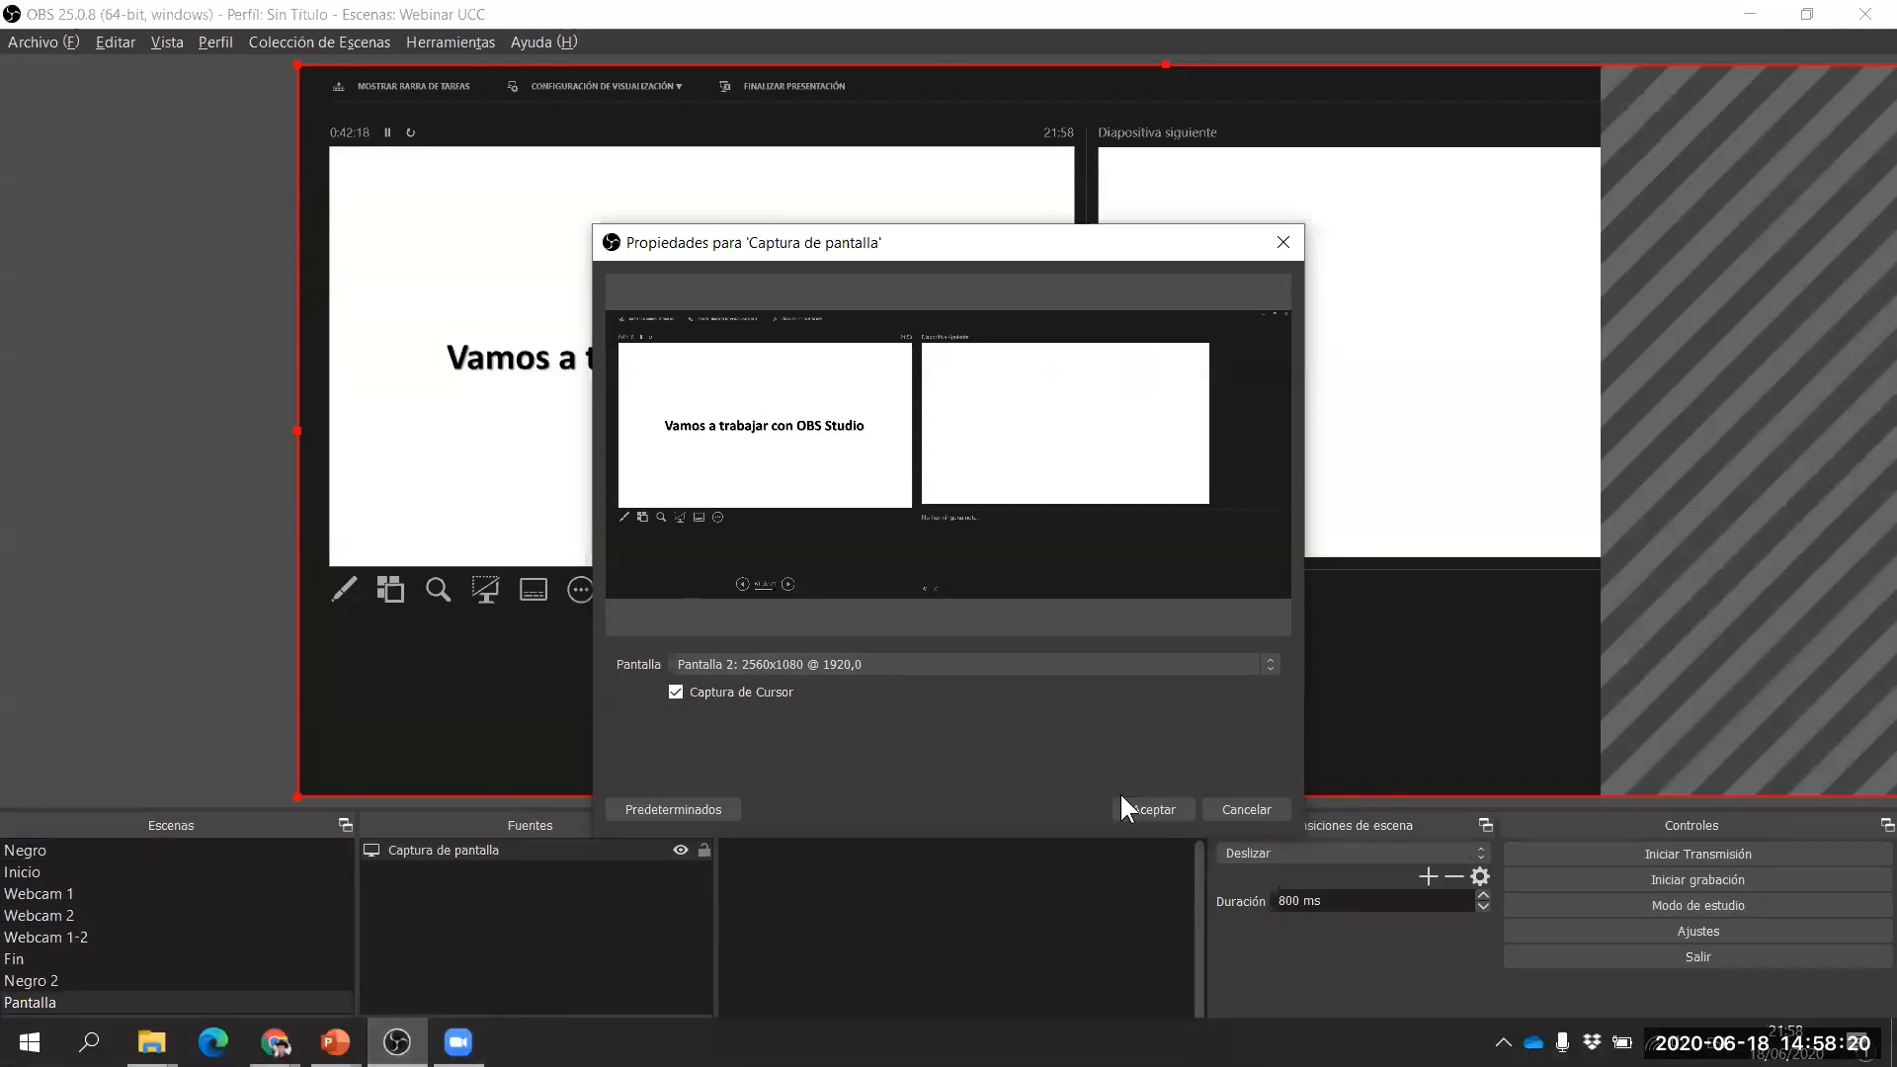
pyautogui.click(458, 1042)
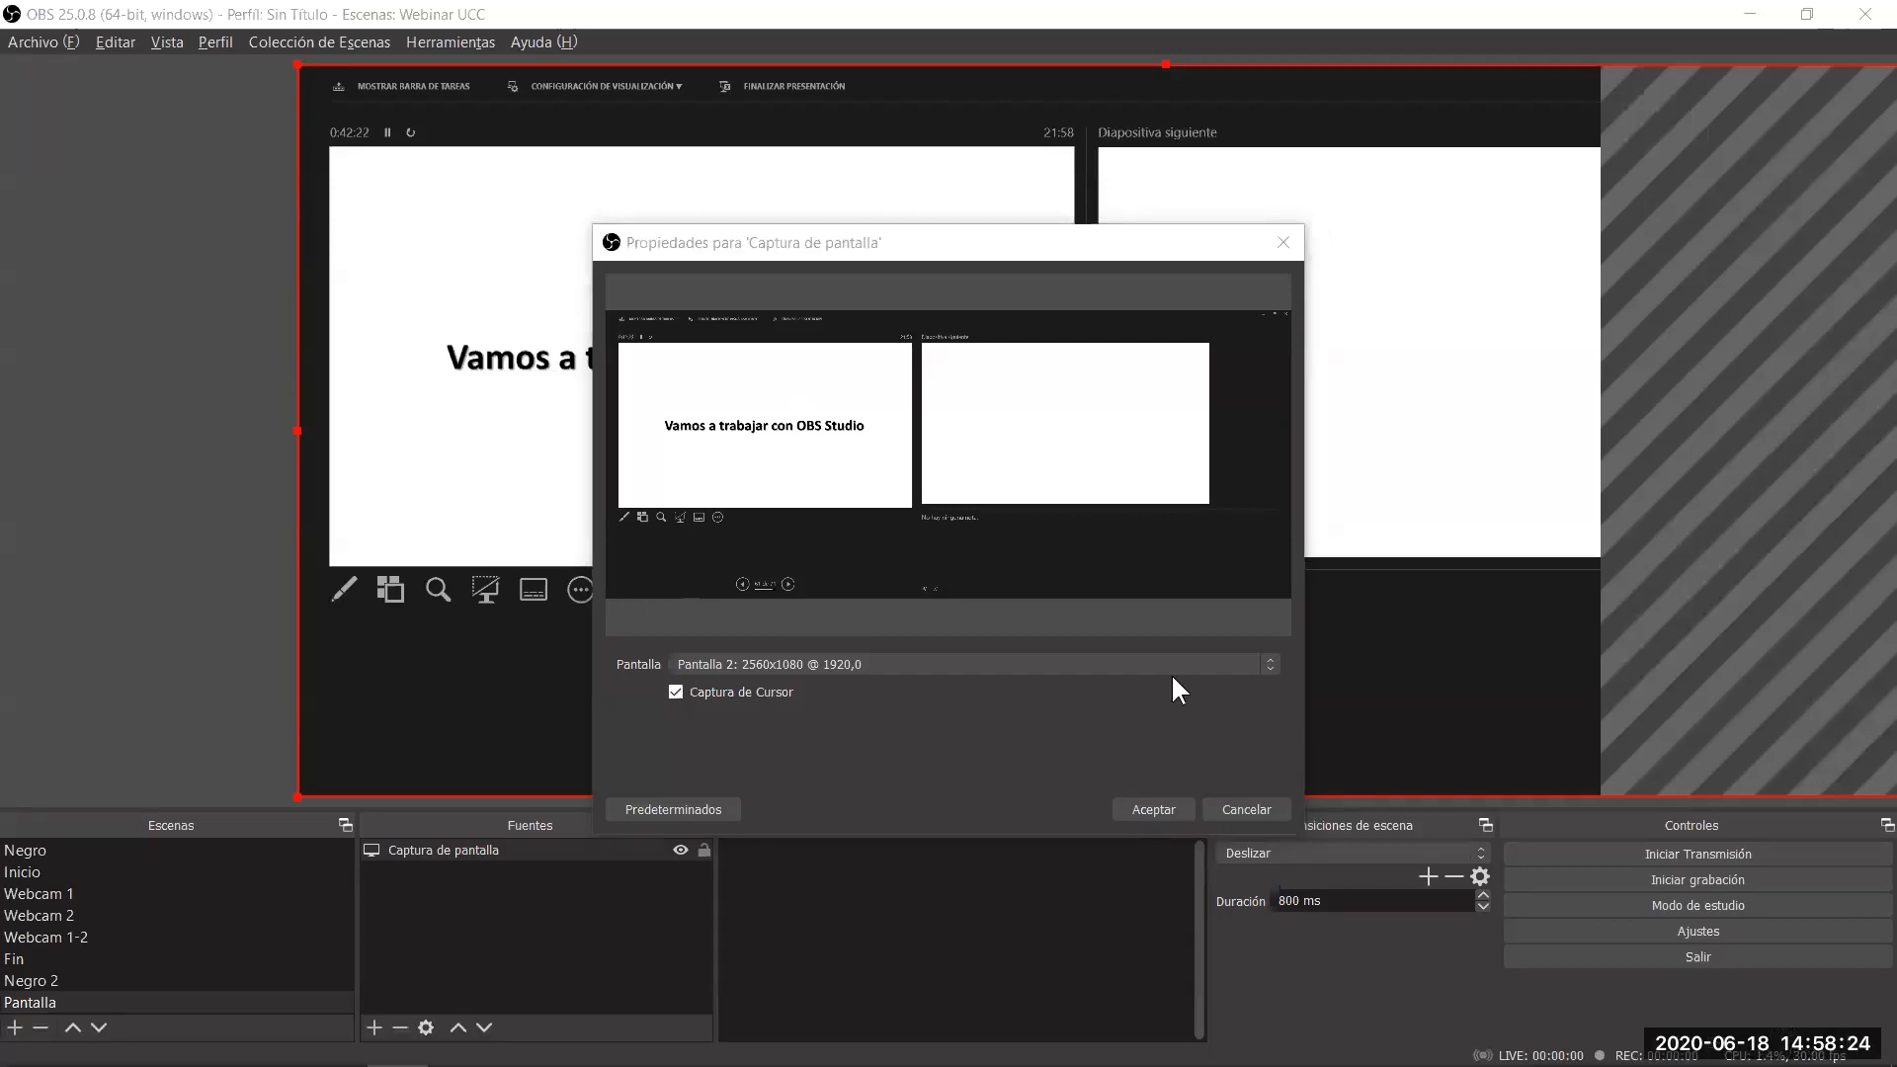
pyautogui.click(1156, 809)
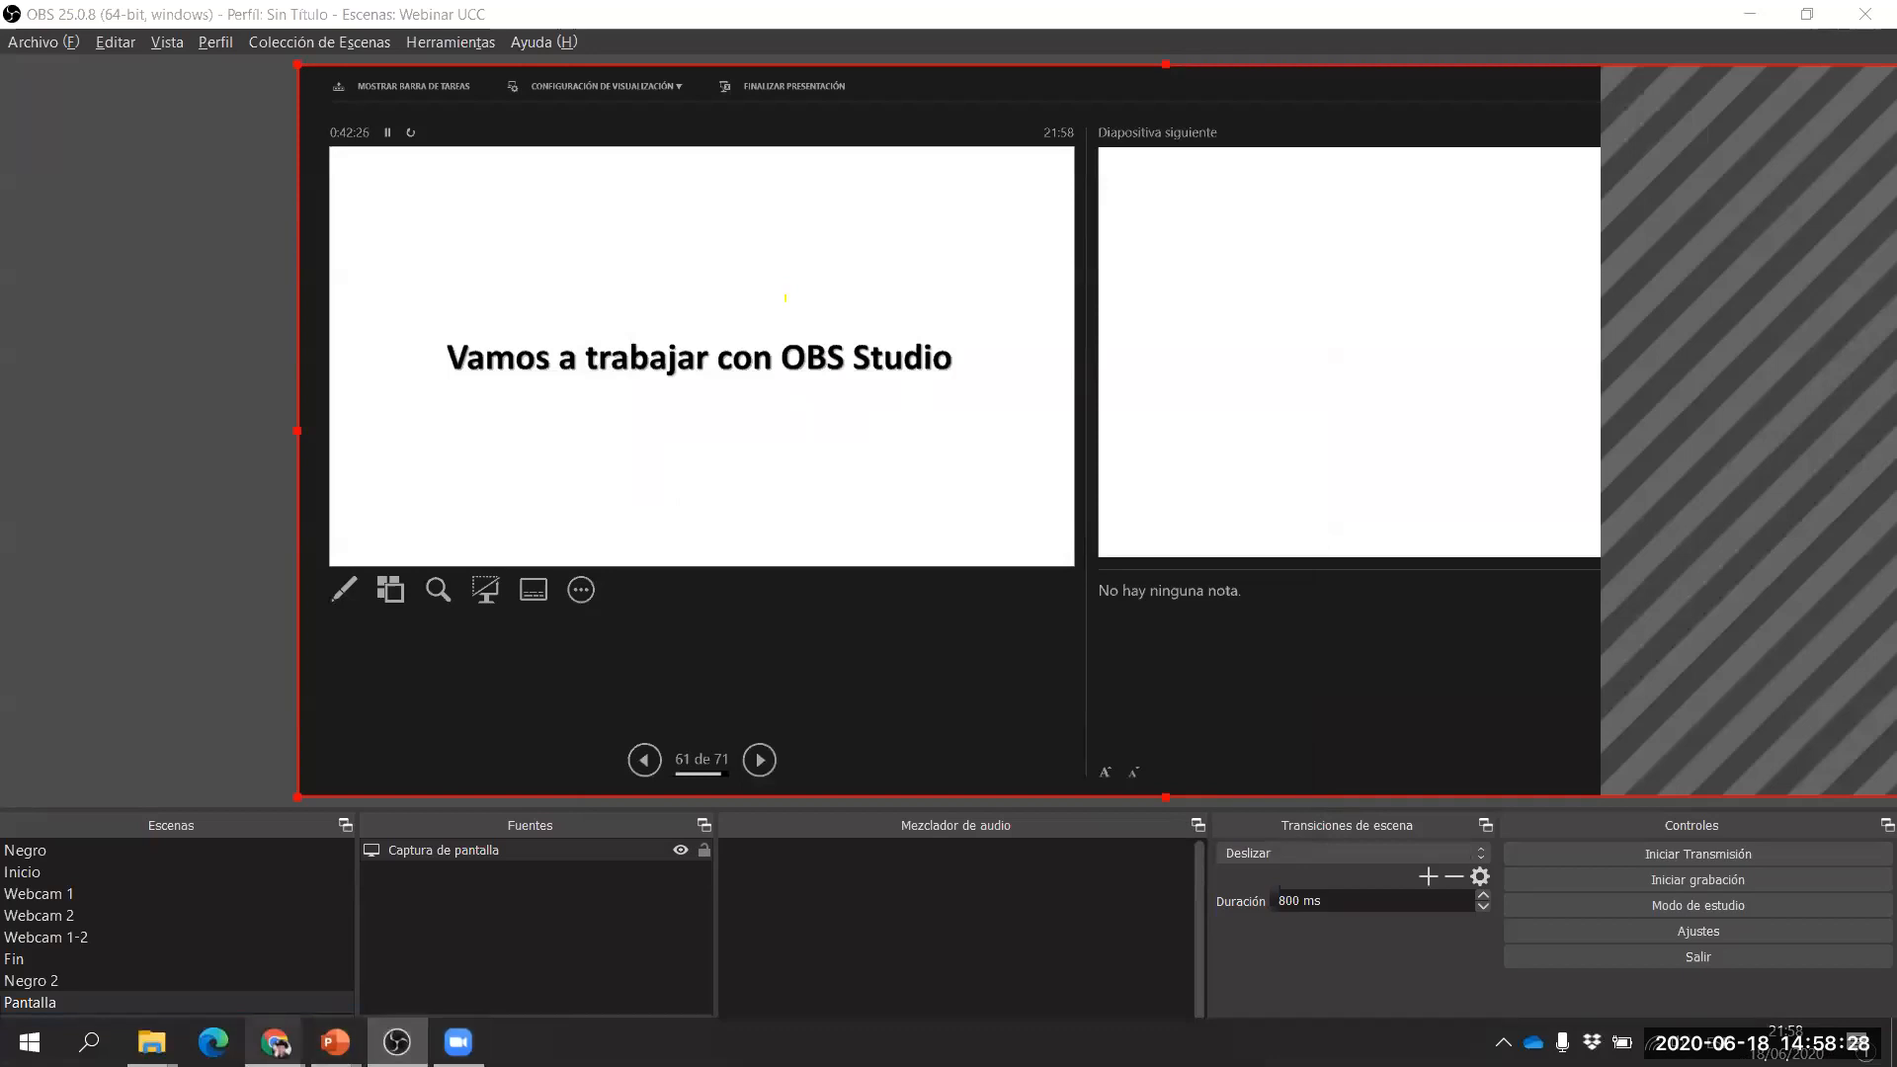
# Bring the Chrome window with the How Web Accessibility Works article onto the captured second display and maximize it there.
pyautogui.click(276, 1042)
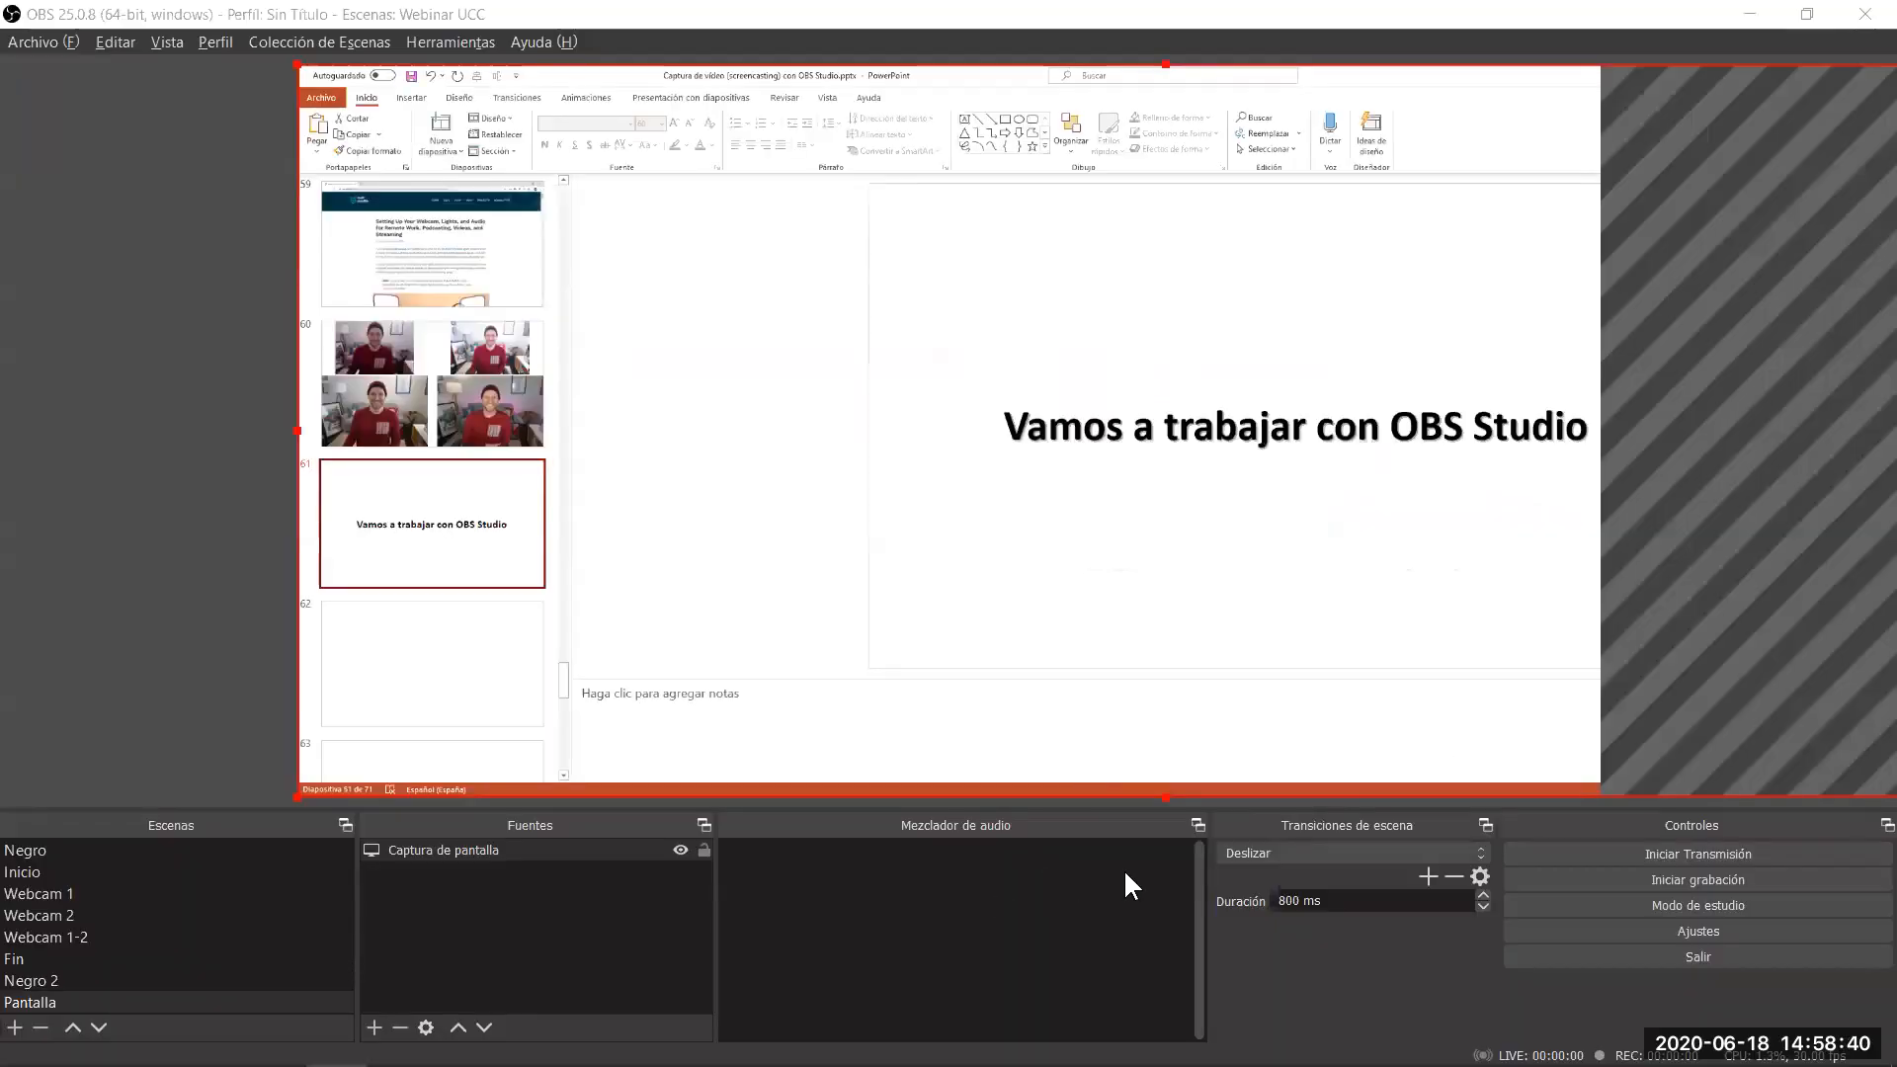
pyautogui.hotkey('alt', 'Tab')
pyautogui.hotkey('alt', 'Tab')
pyautogui.hotkey('alt', 'Tab')
pyautogui.hotkey('alt', 'Tab')
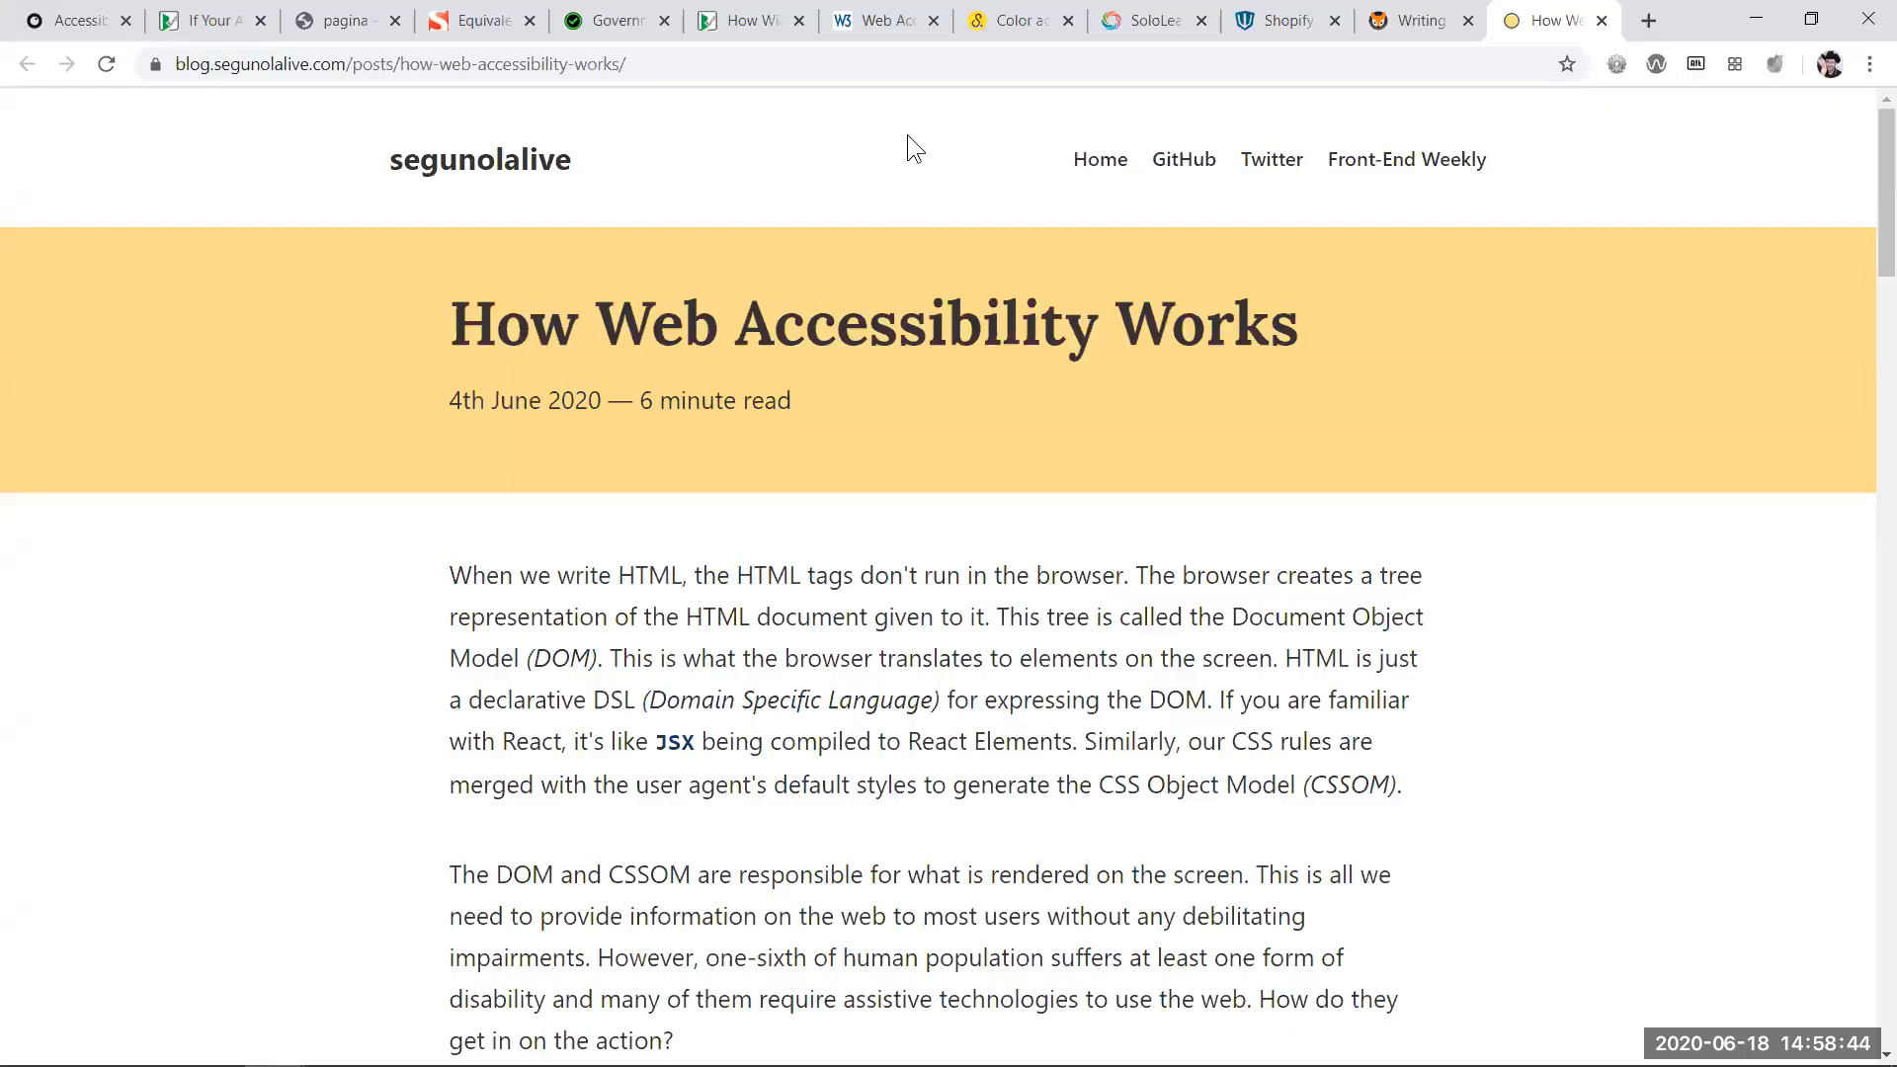
pyautogui.hotkey('alt', 'Tab')
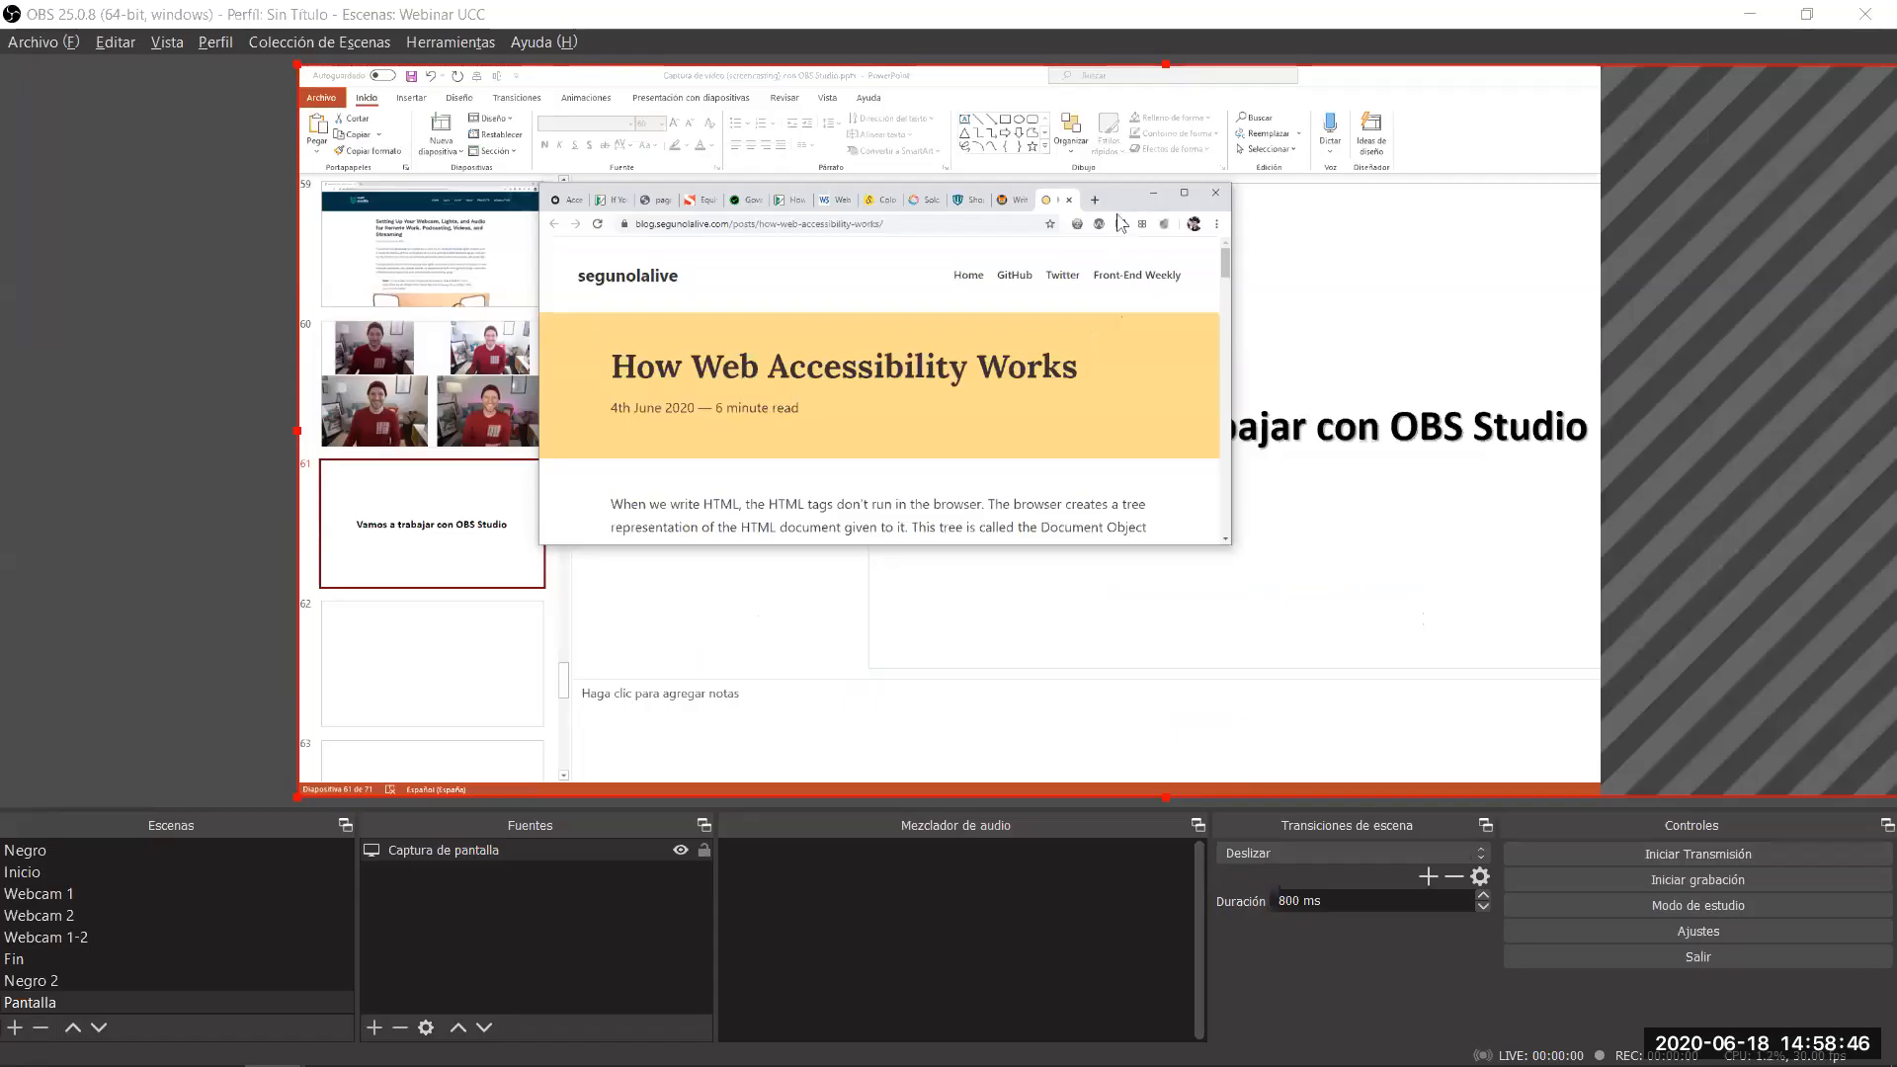
pyautogui.click(1185, 192)
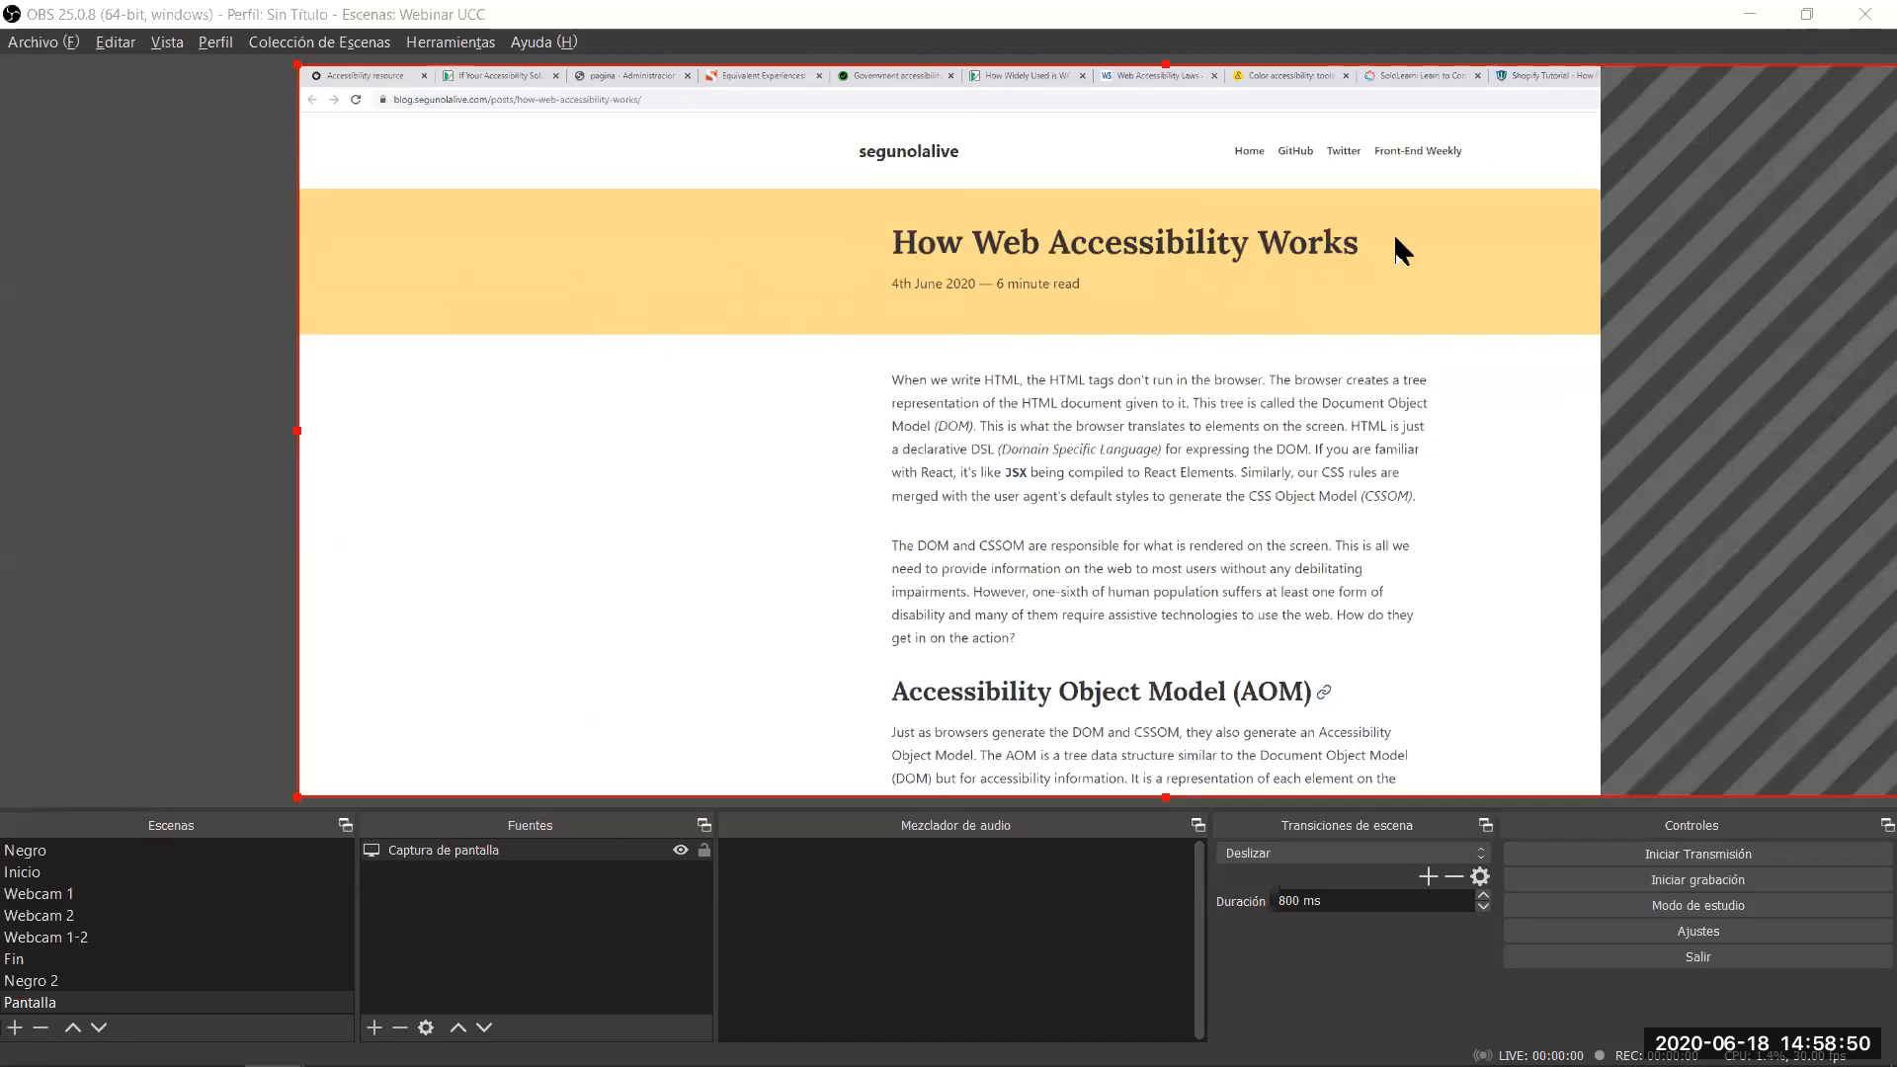
# Move the Pantalla scene between Webcam 1-2 and Fin, and check it by switching through Pantalla, Webcam 1-2, Webcam 2 and Webcam 1.
pyautogui.moveTo(27, 999); pyautogui.dragTo(45, 941)
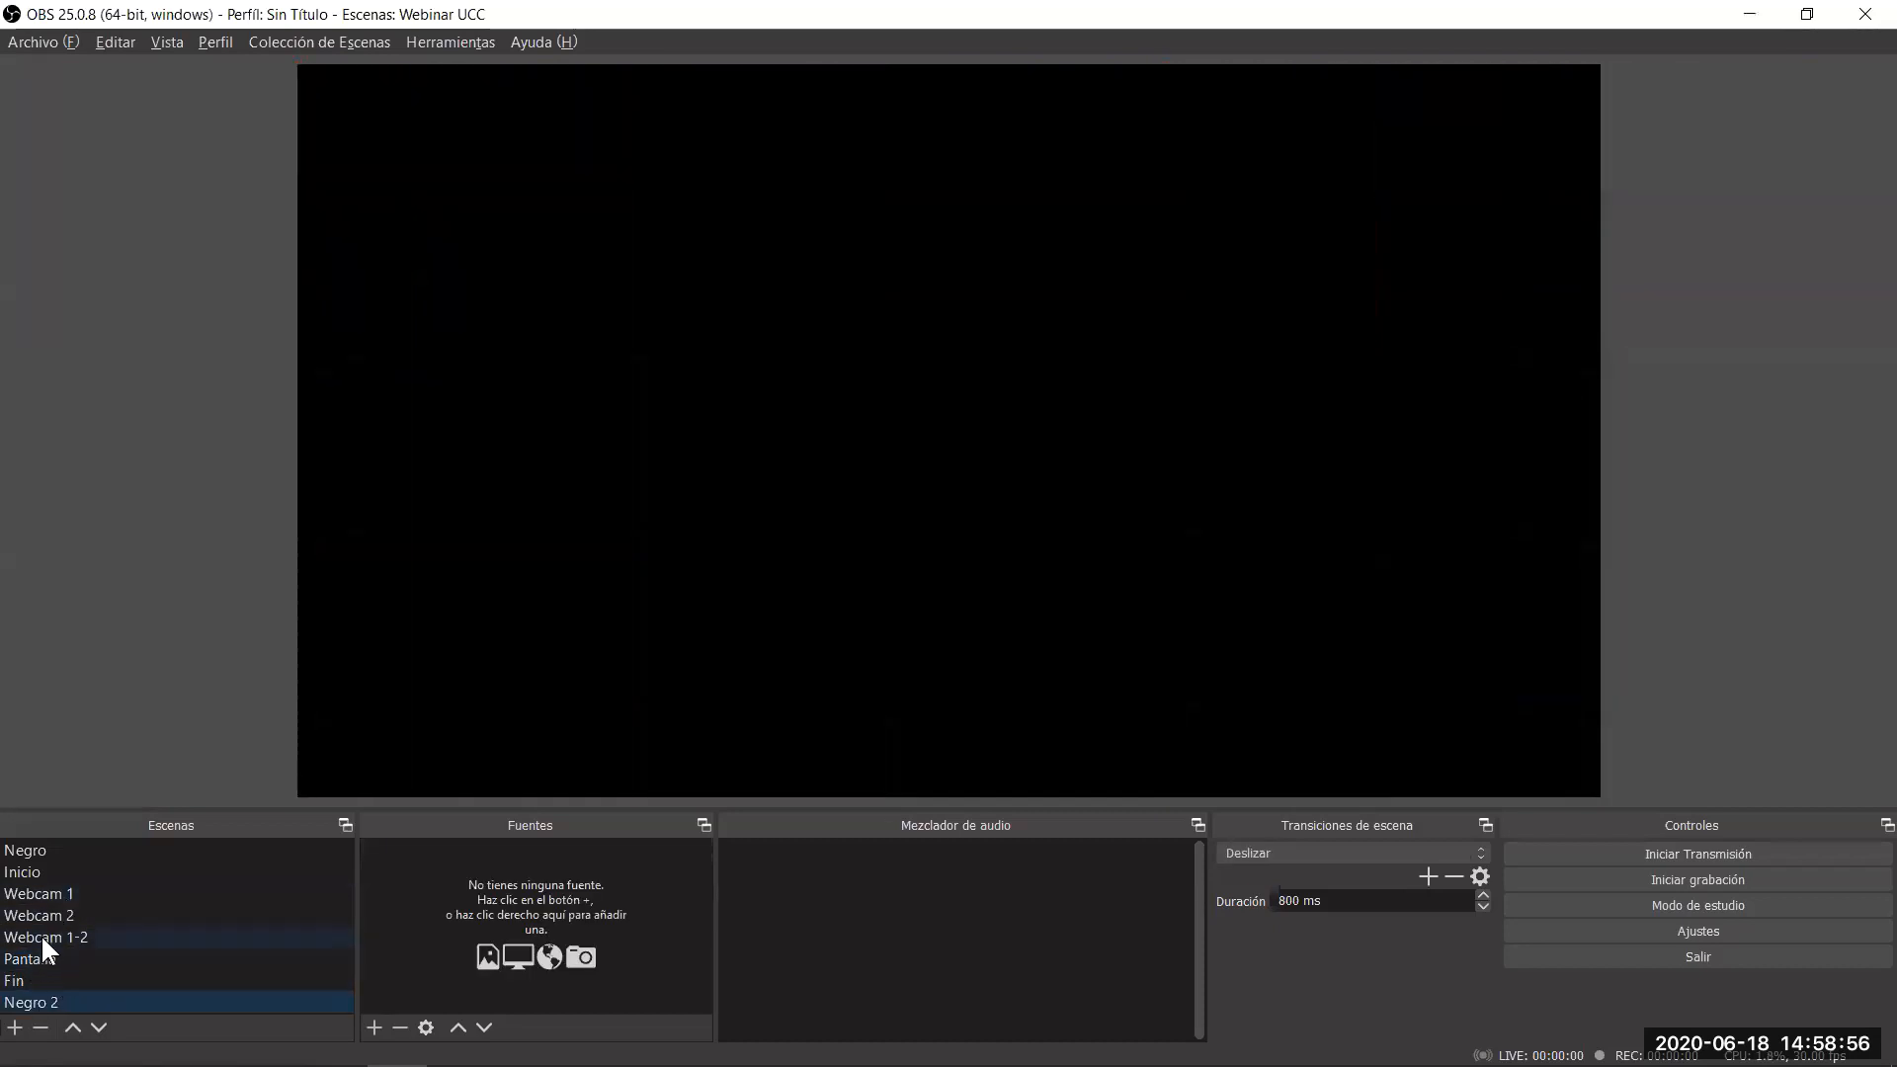
pyautogui.click(40, 954)
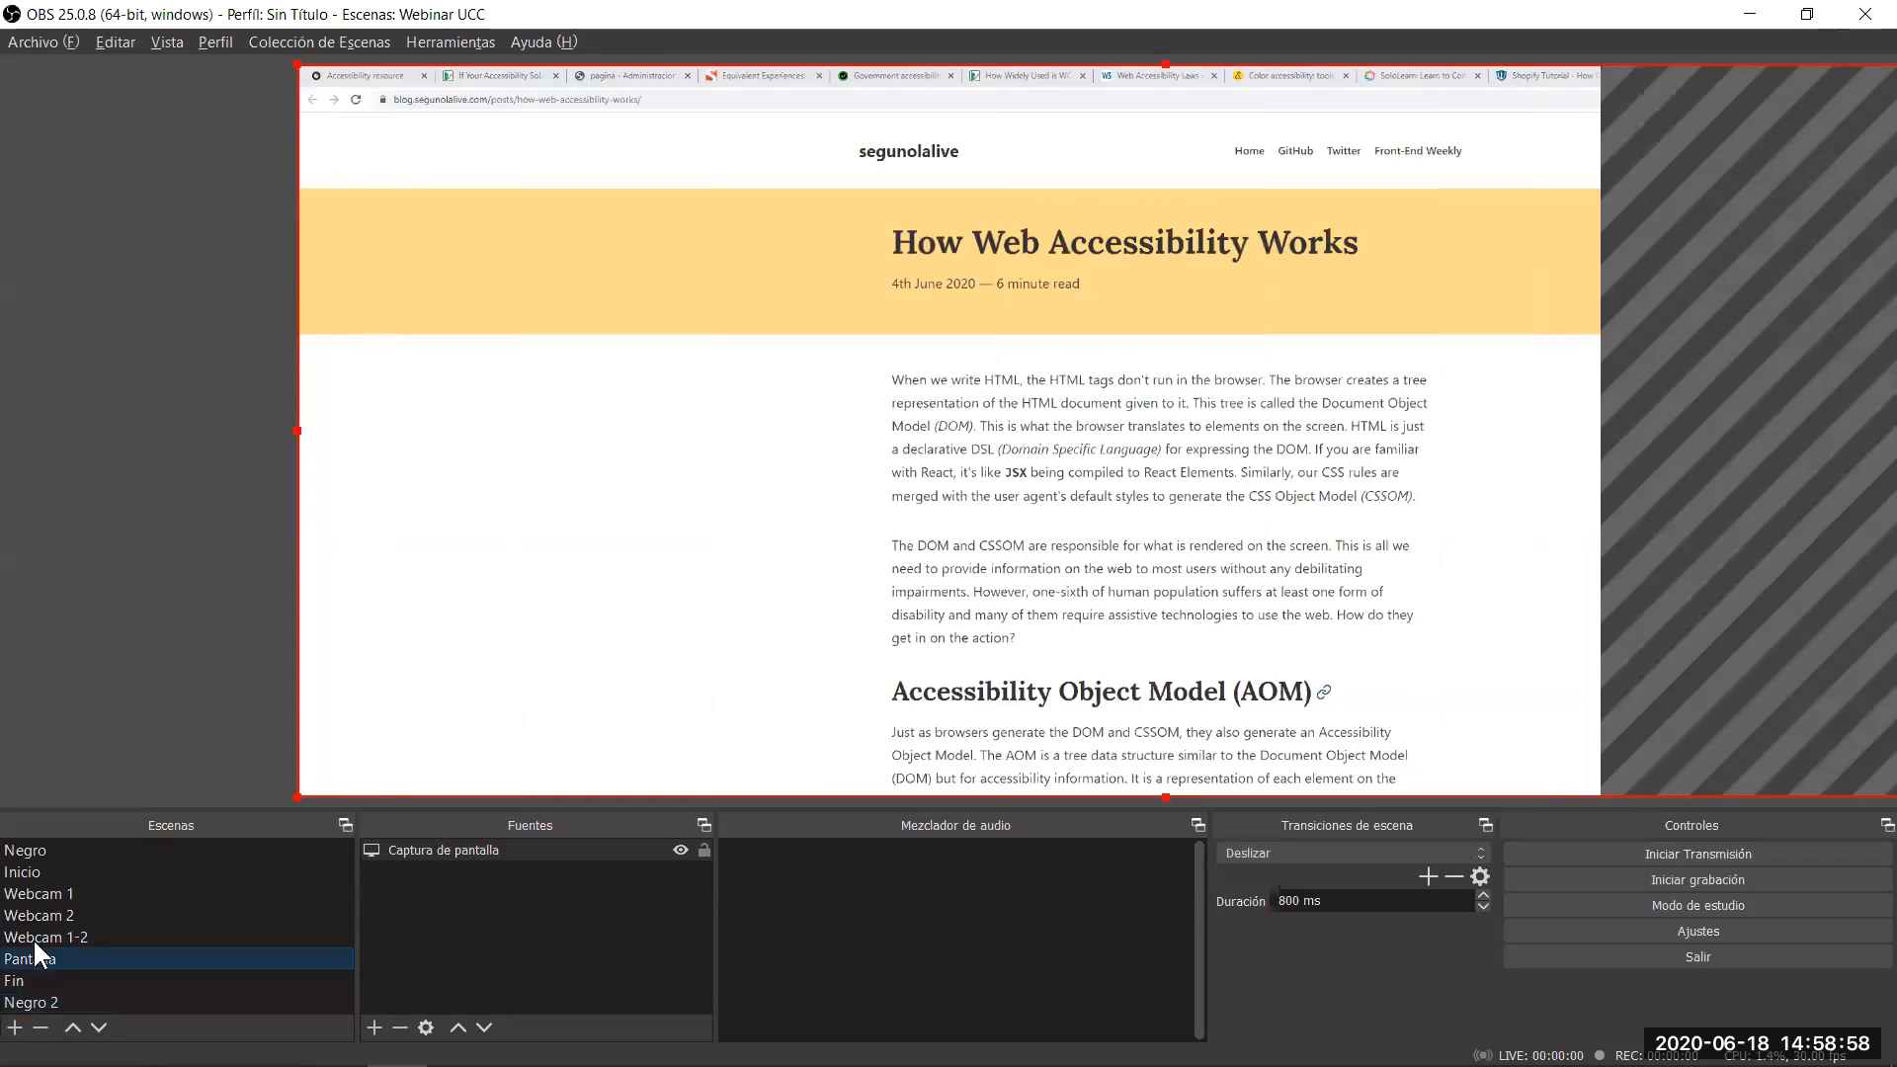
pyautogui.click(33, 937)
pyautogui.click(33, 911)
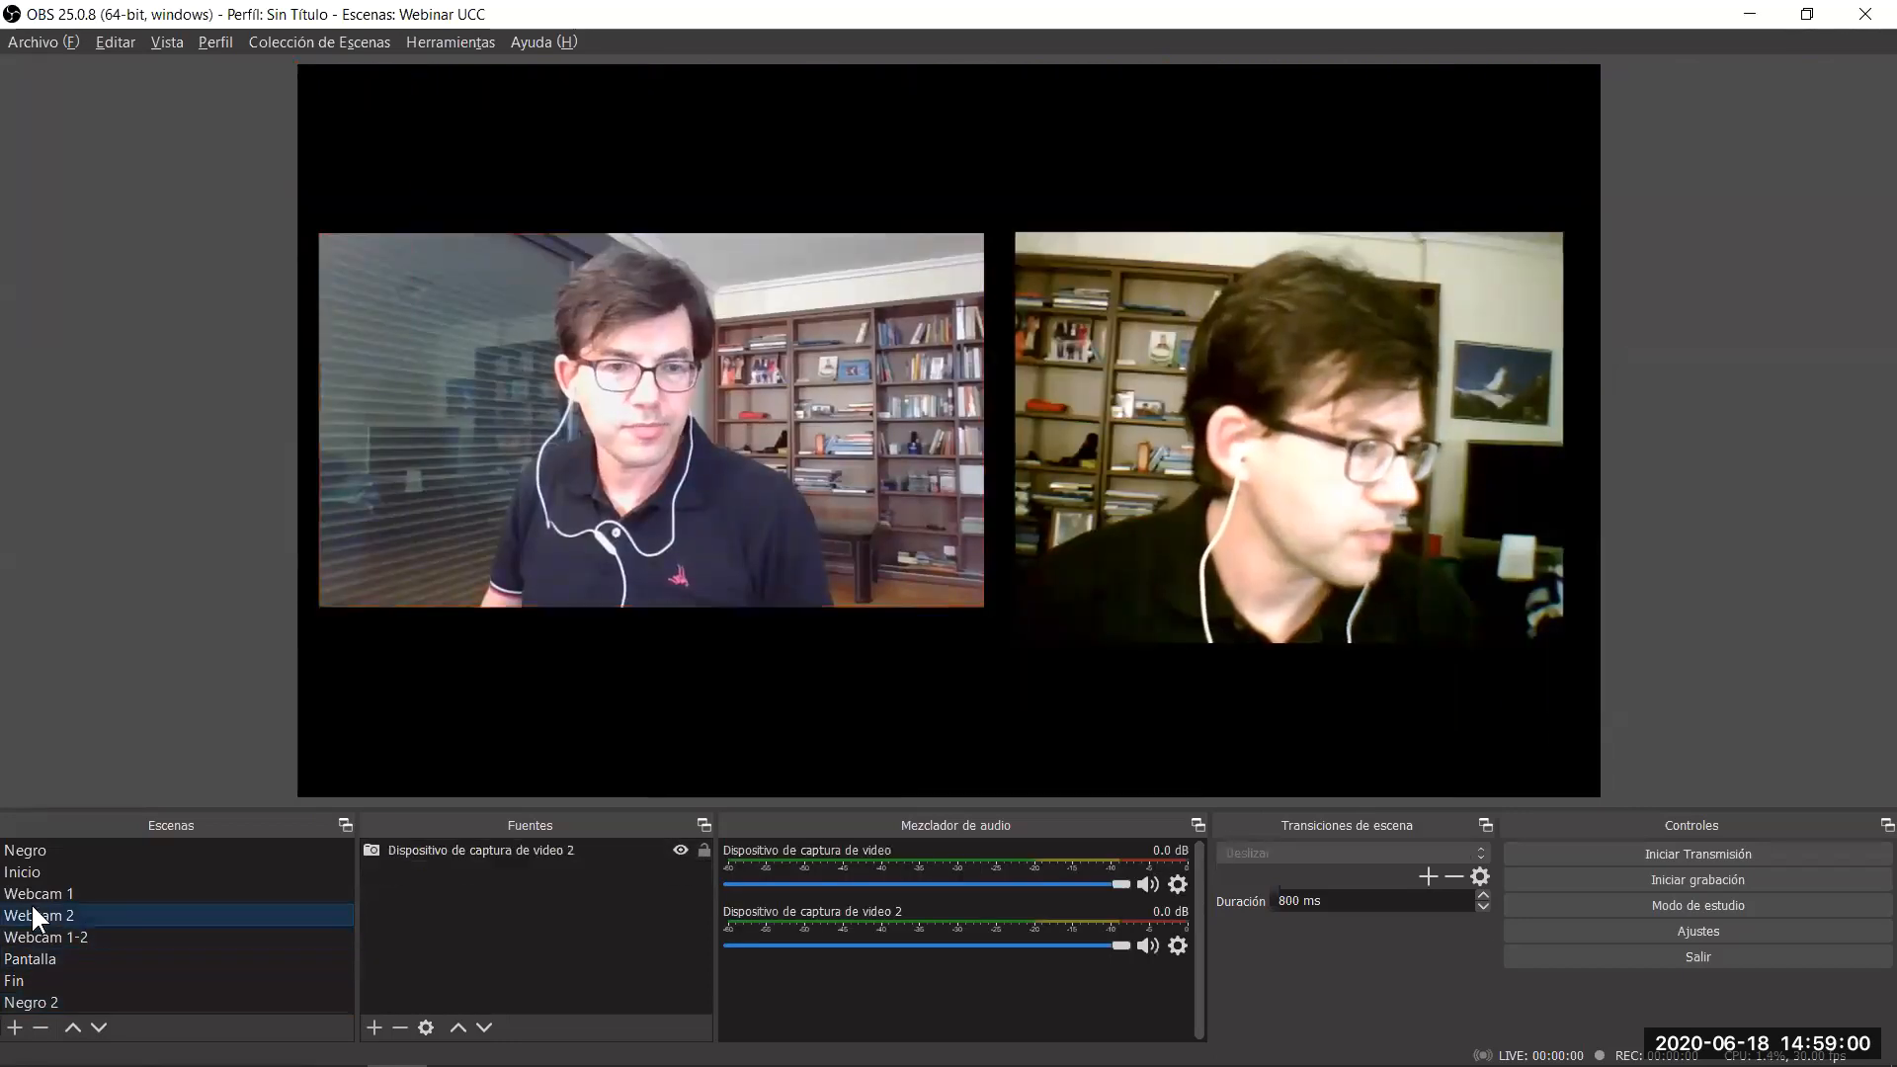
pyautogui.click(28, 890)
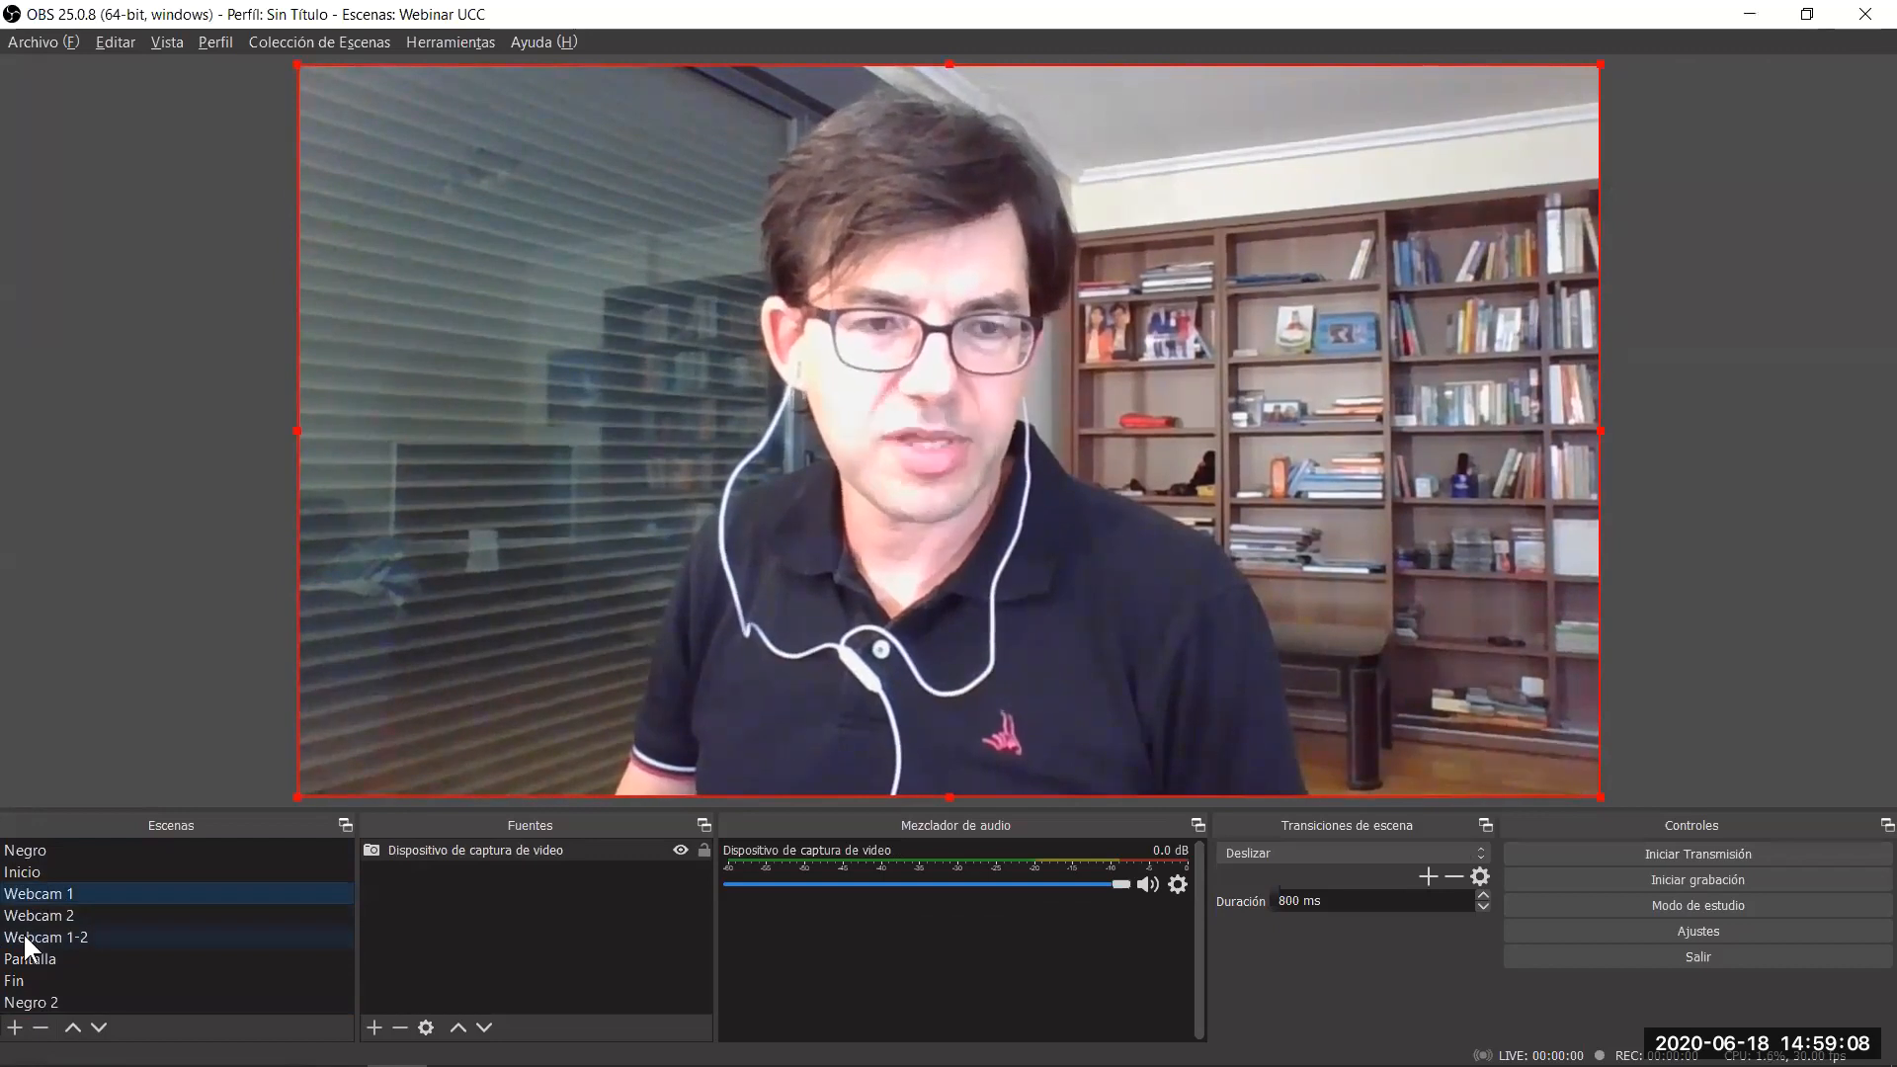
# Switch to the first Negro scene, step forward through Inicio and Webcam 1, and step back up the scene list.
pyautogui.click(22, 850)
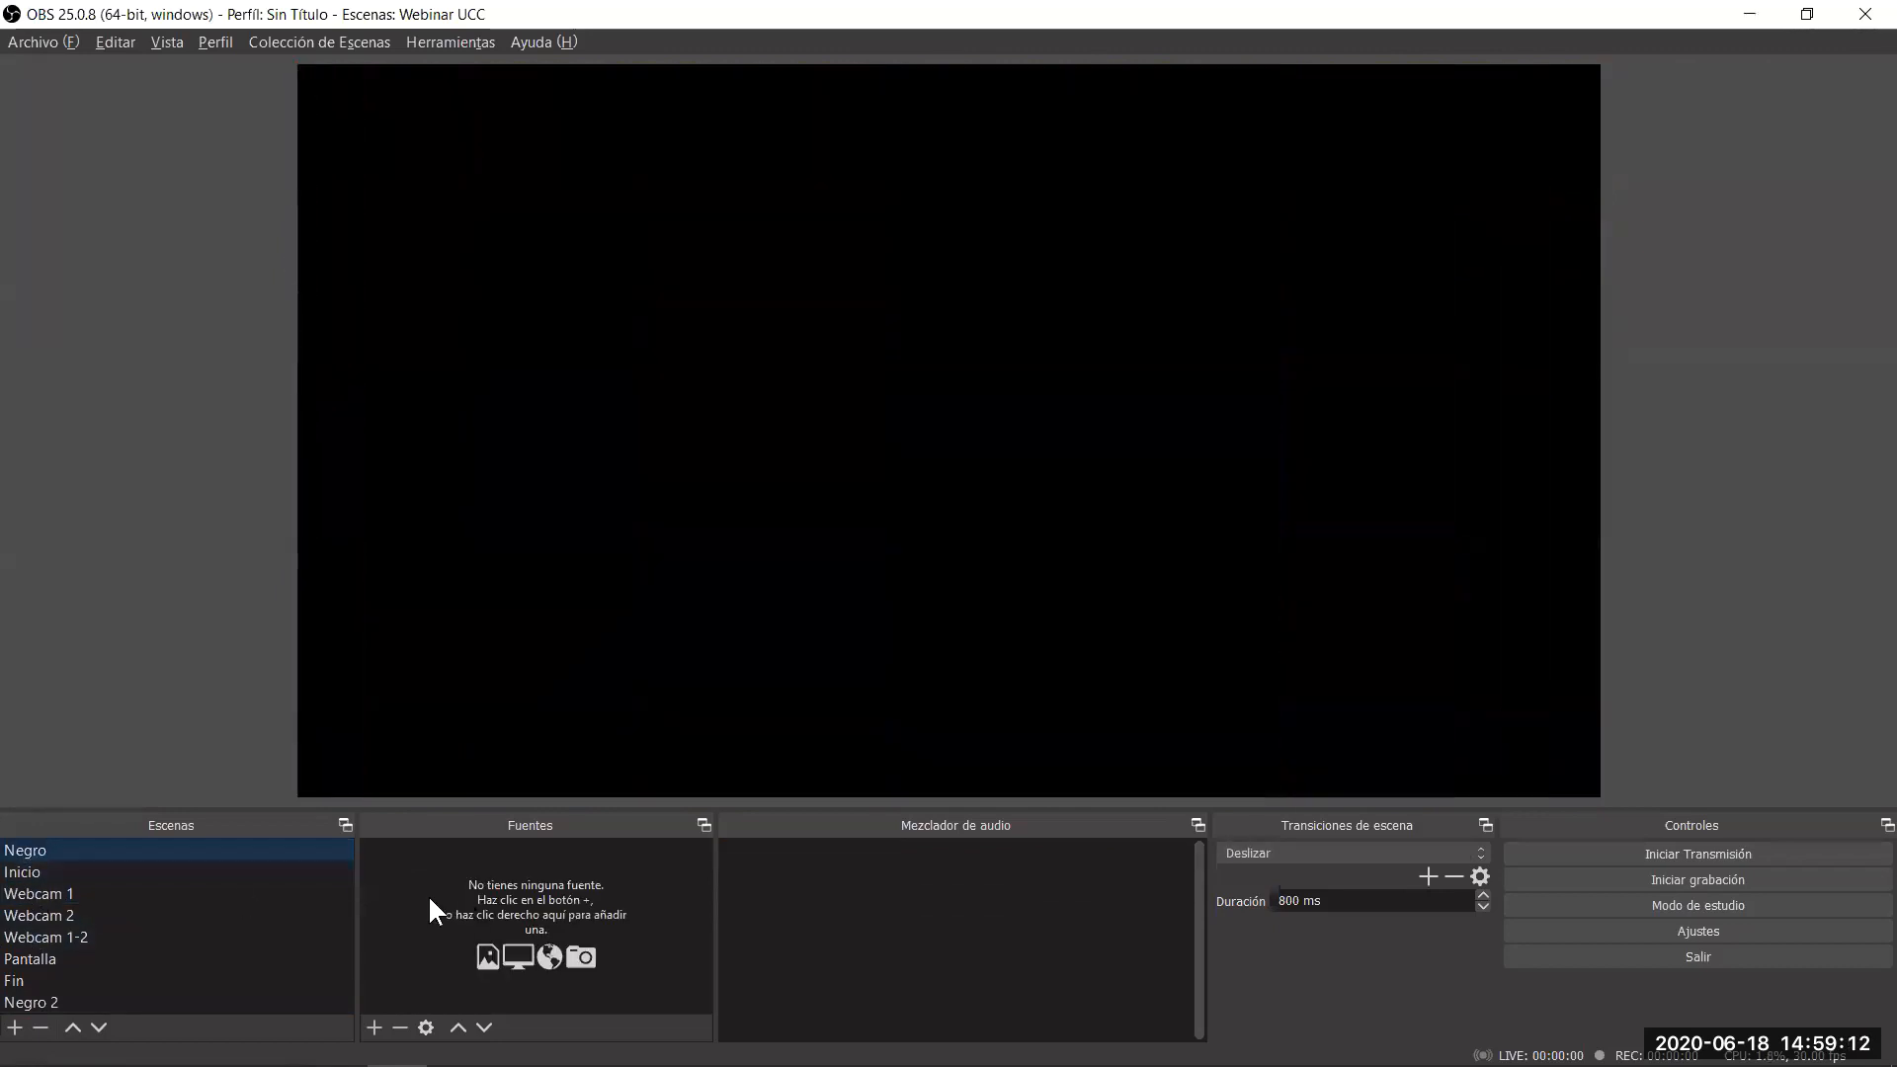
pyautogui.press('Down')
pyautogui.press('Down')
pyautogui.press('Down')
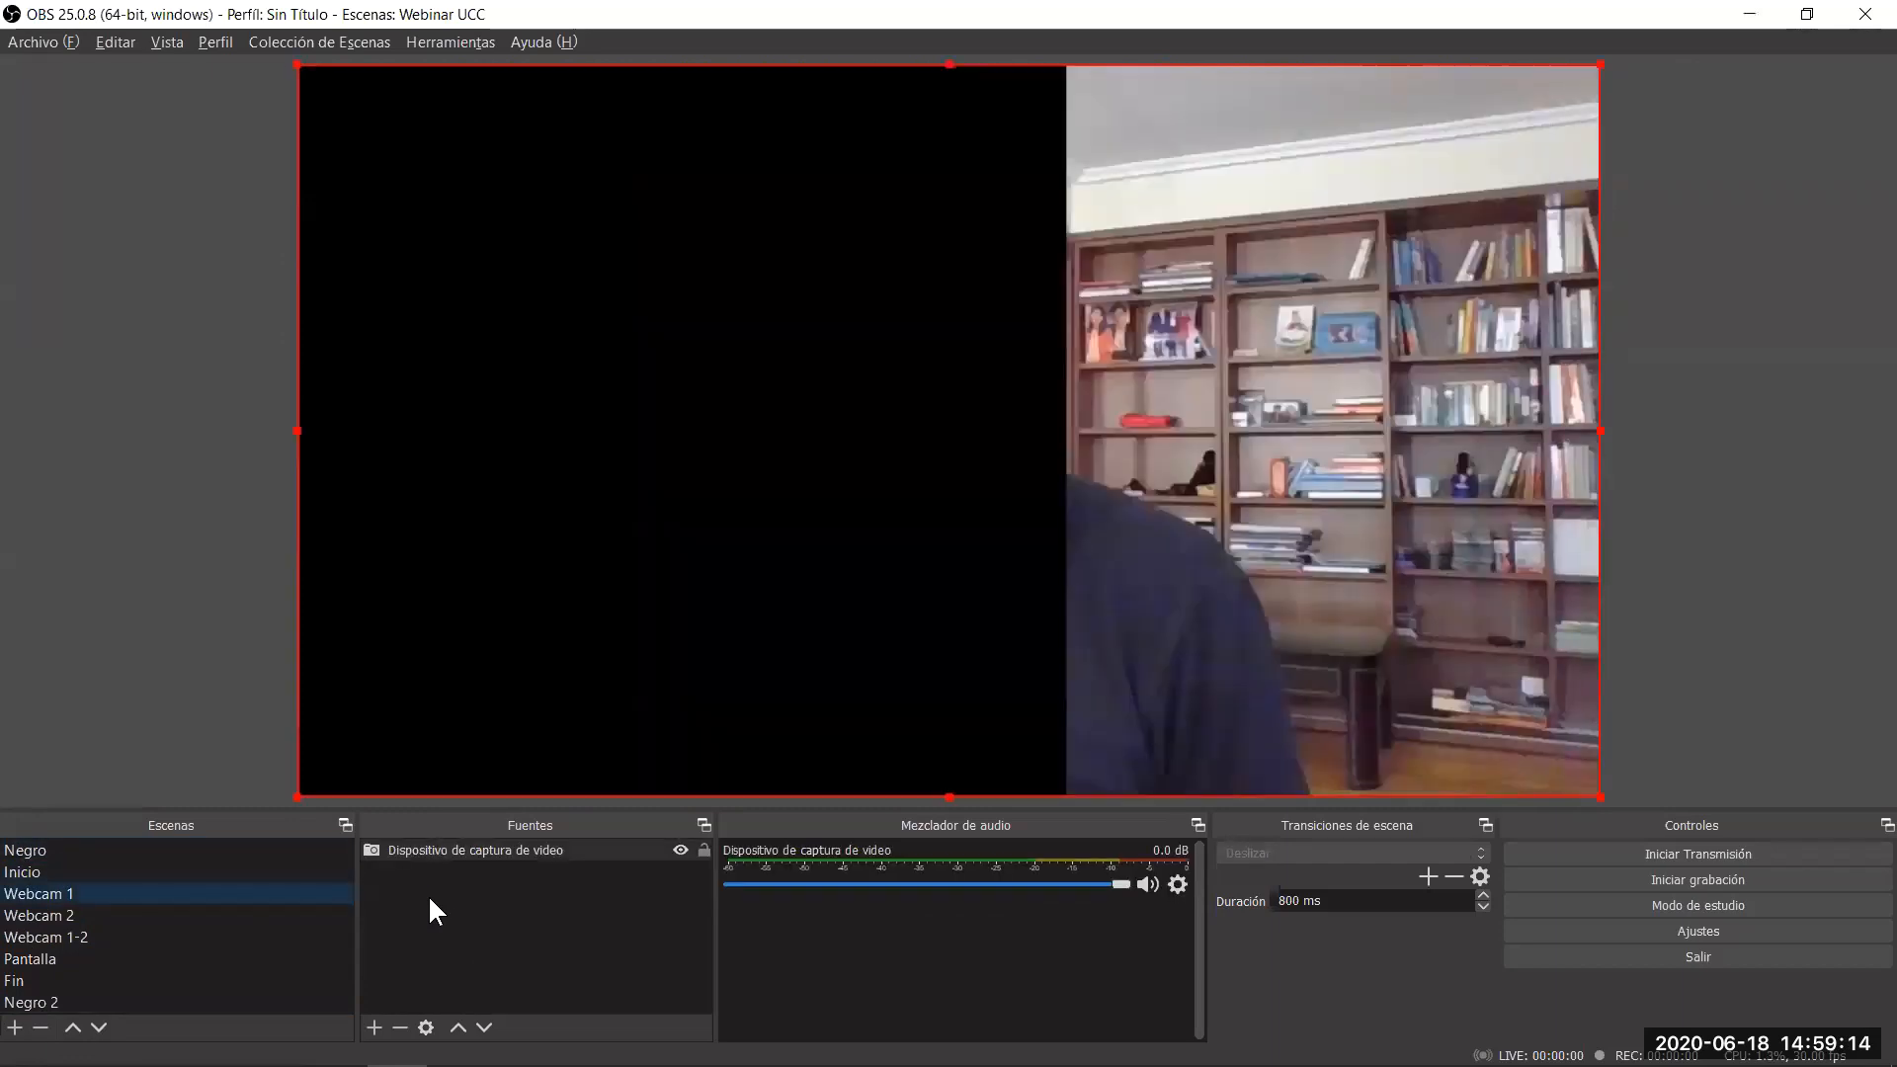
pyautogui.press('Up')
pyautogui.press('Up')
pyautogui.press('Up')
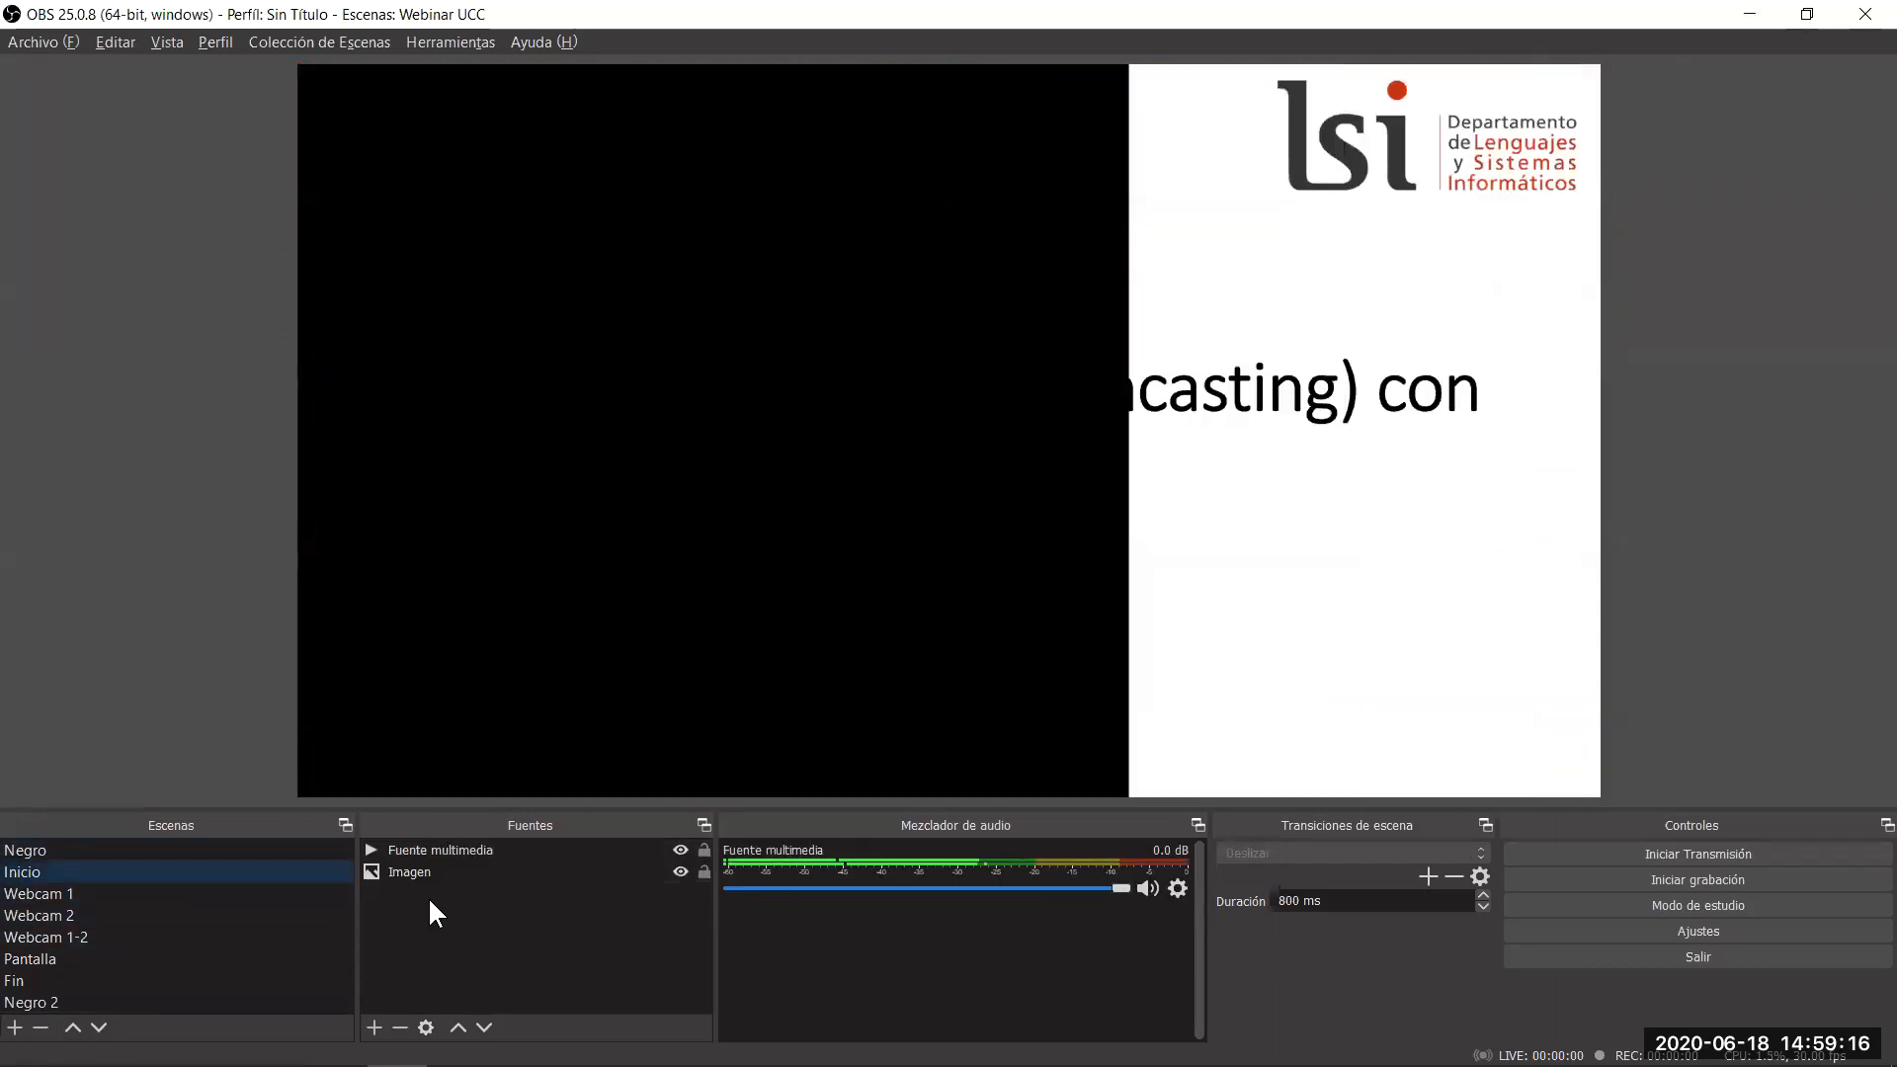
# Switch live through the Pantalla, Webcam 1-2 and Webcam 1 scenes, ending on the first Negro scene.
pyautogui.click(44, 956)
pyautogui.click(39, 936)
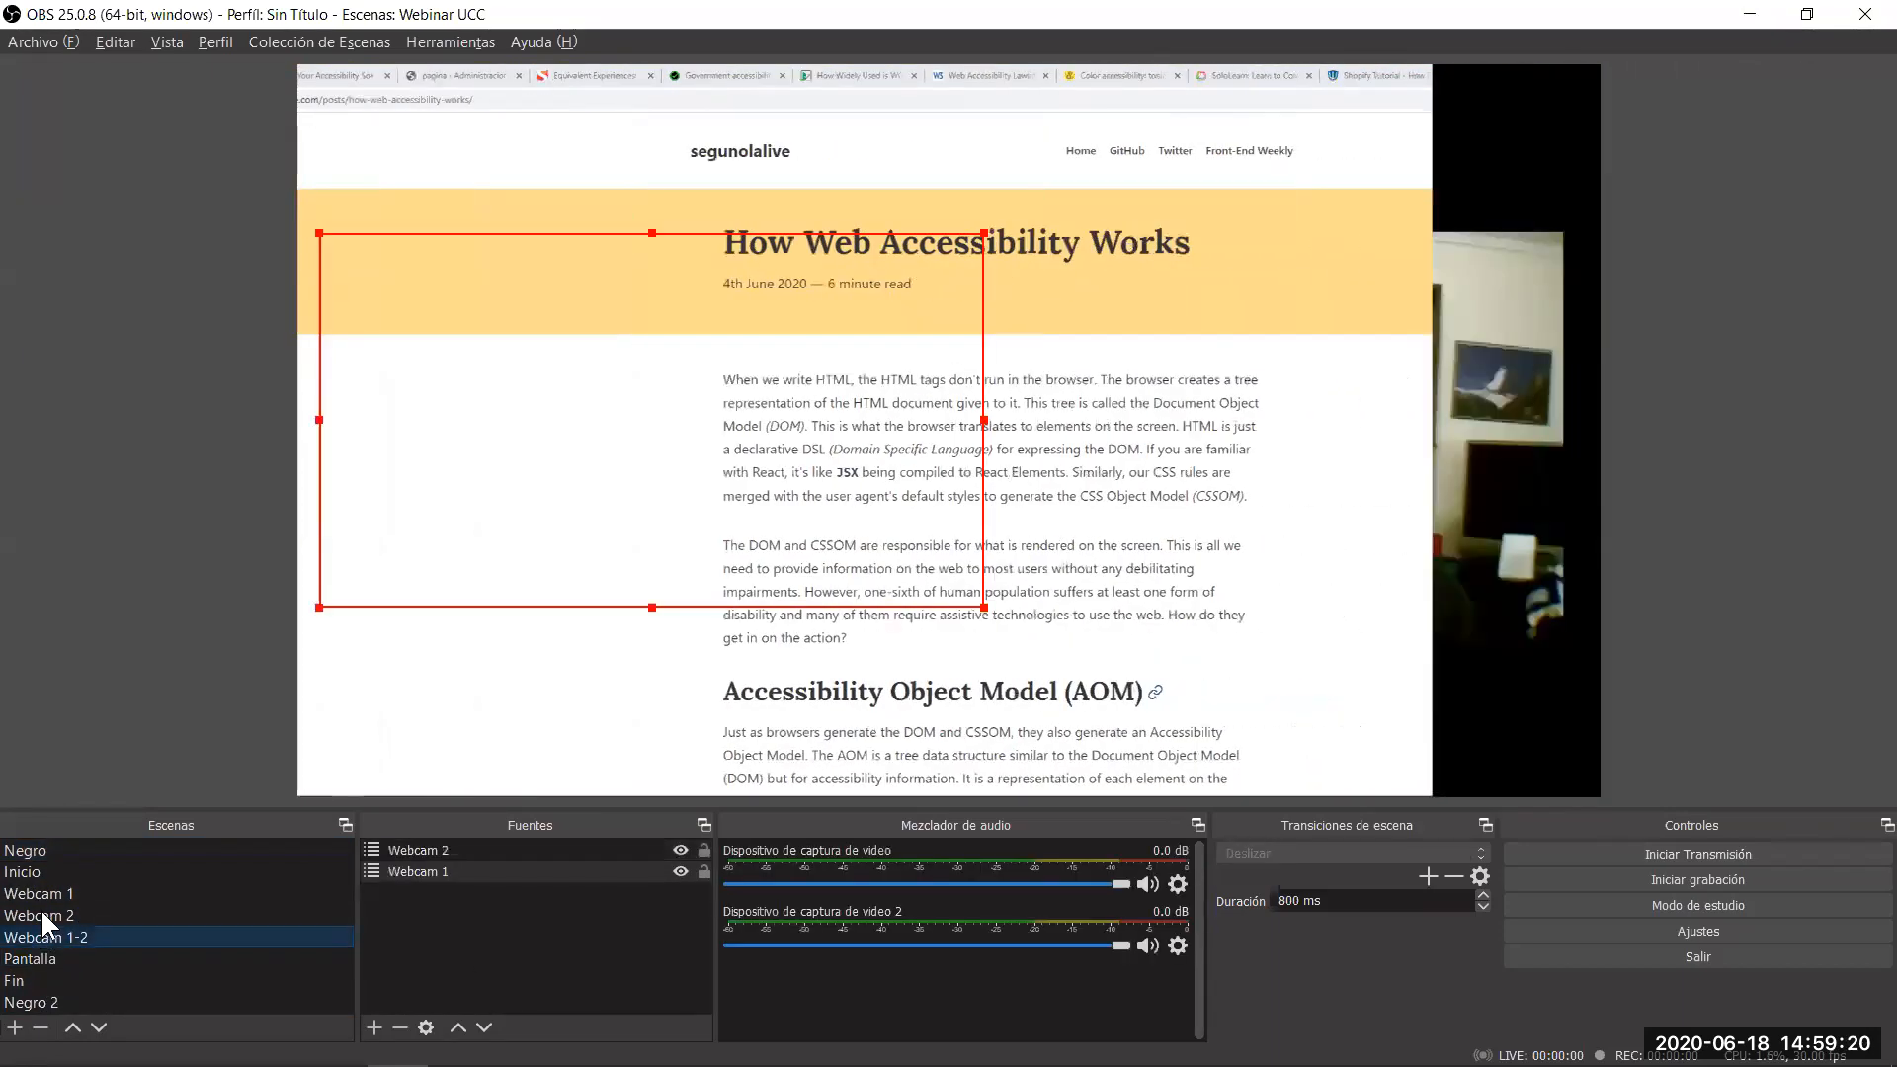
pyautogui.click(39, 893)
pyautogui.click(45, 850)
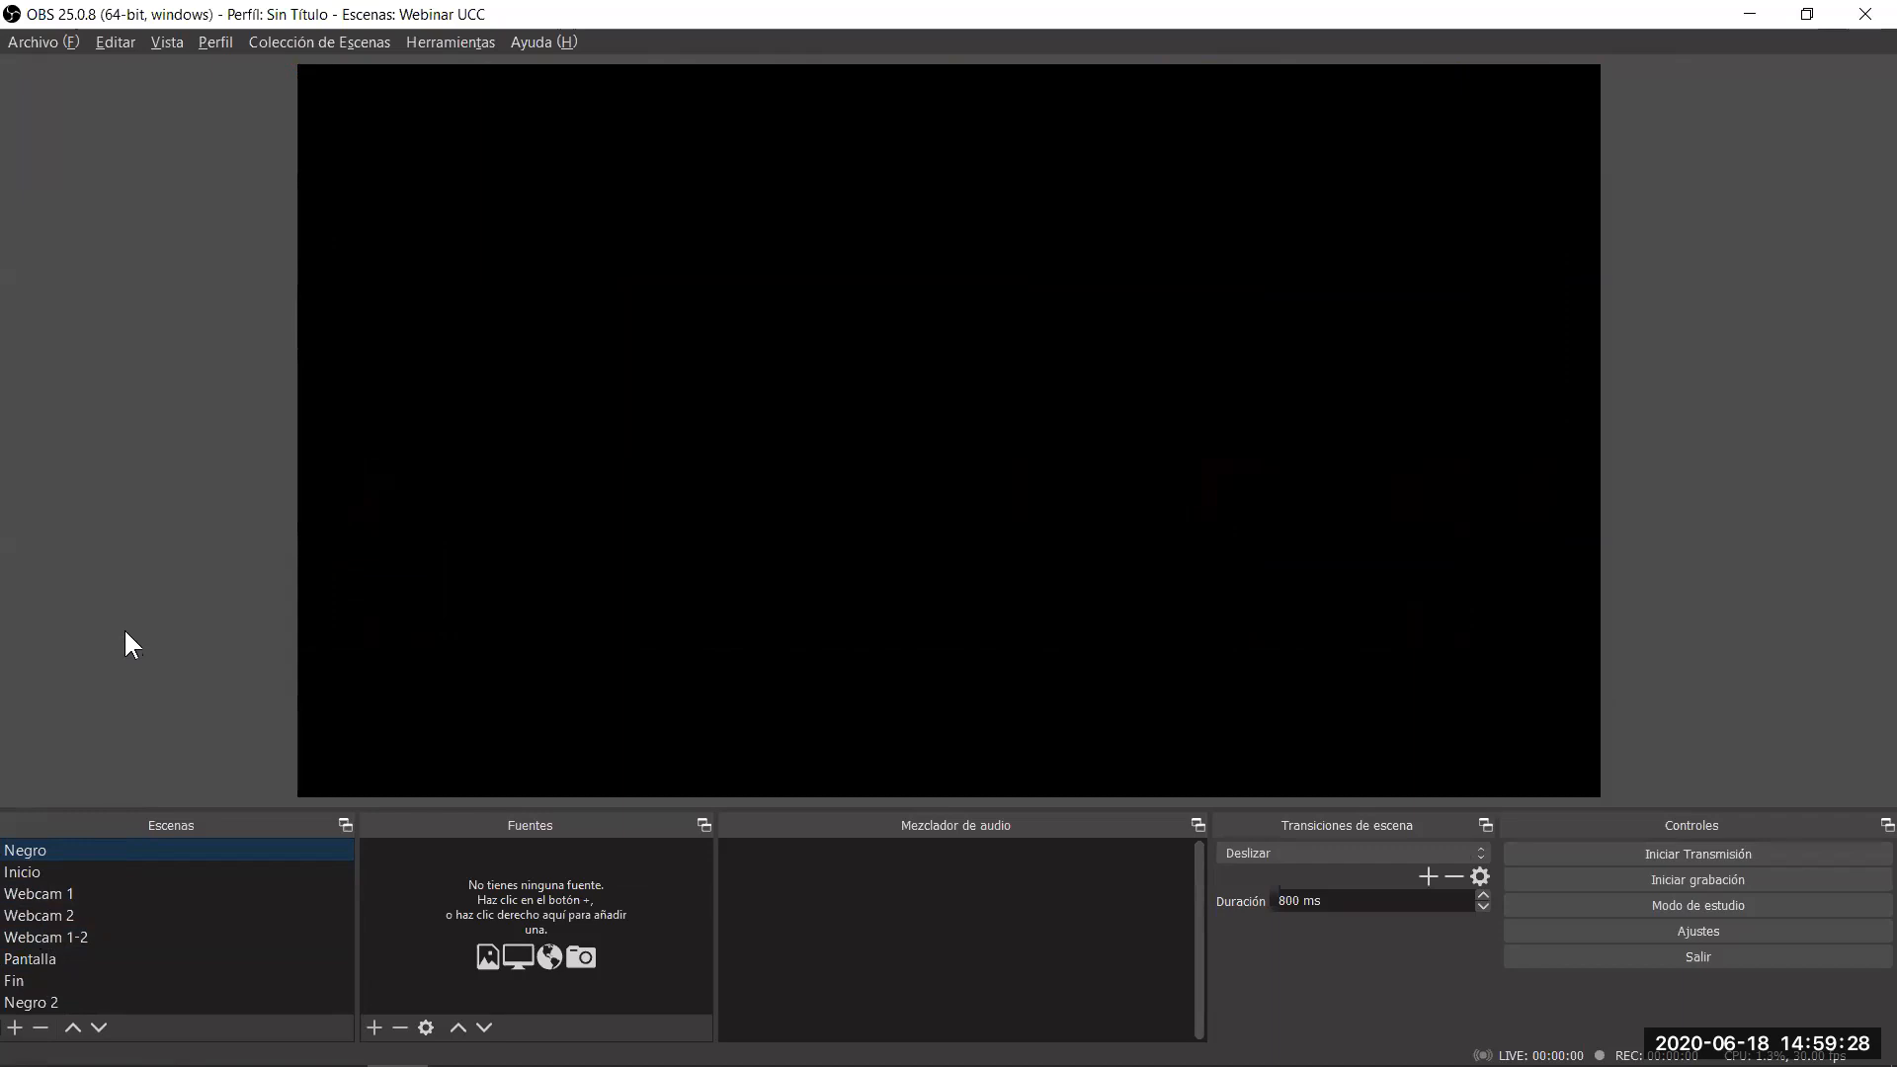
# Switch live through the Inicio, Fin, Pantalla, Webcam 1 and Webcam 1-2 scenes to check their transitions.
pyautogui.press('Down')
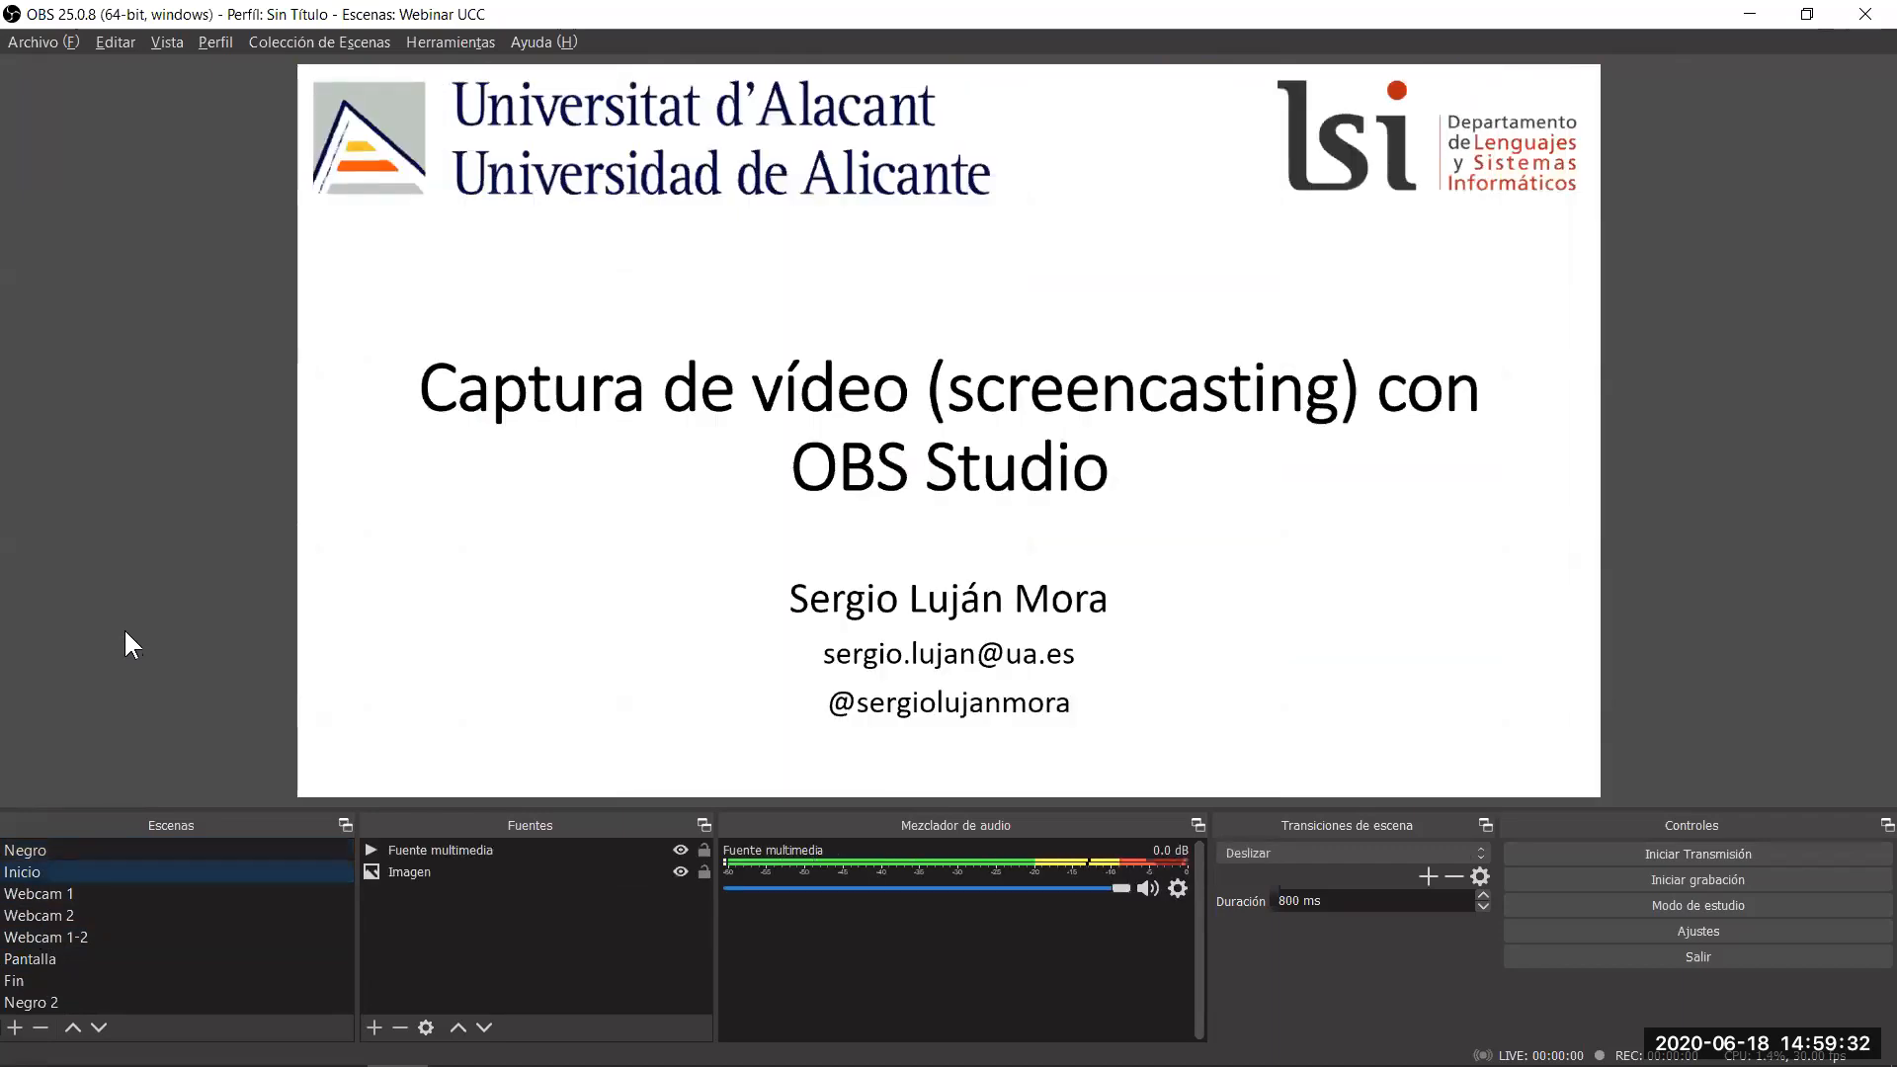
pyautogui.press('F7')
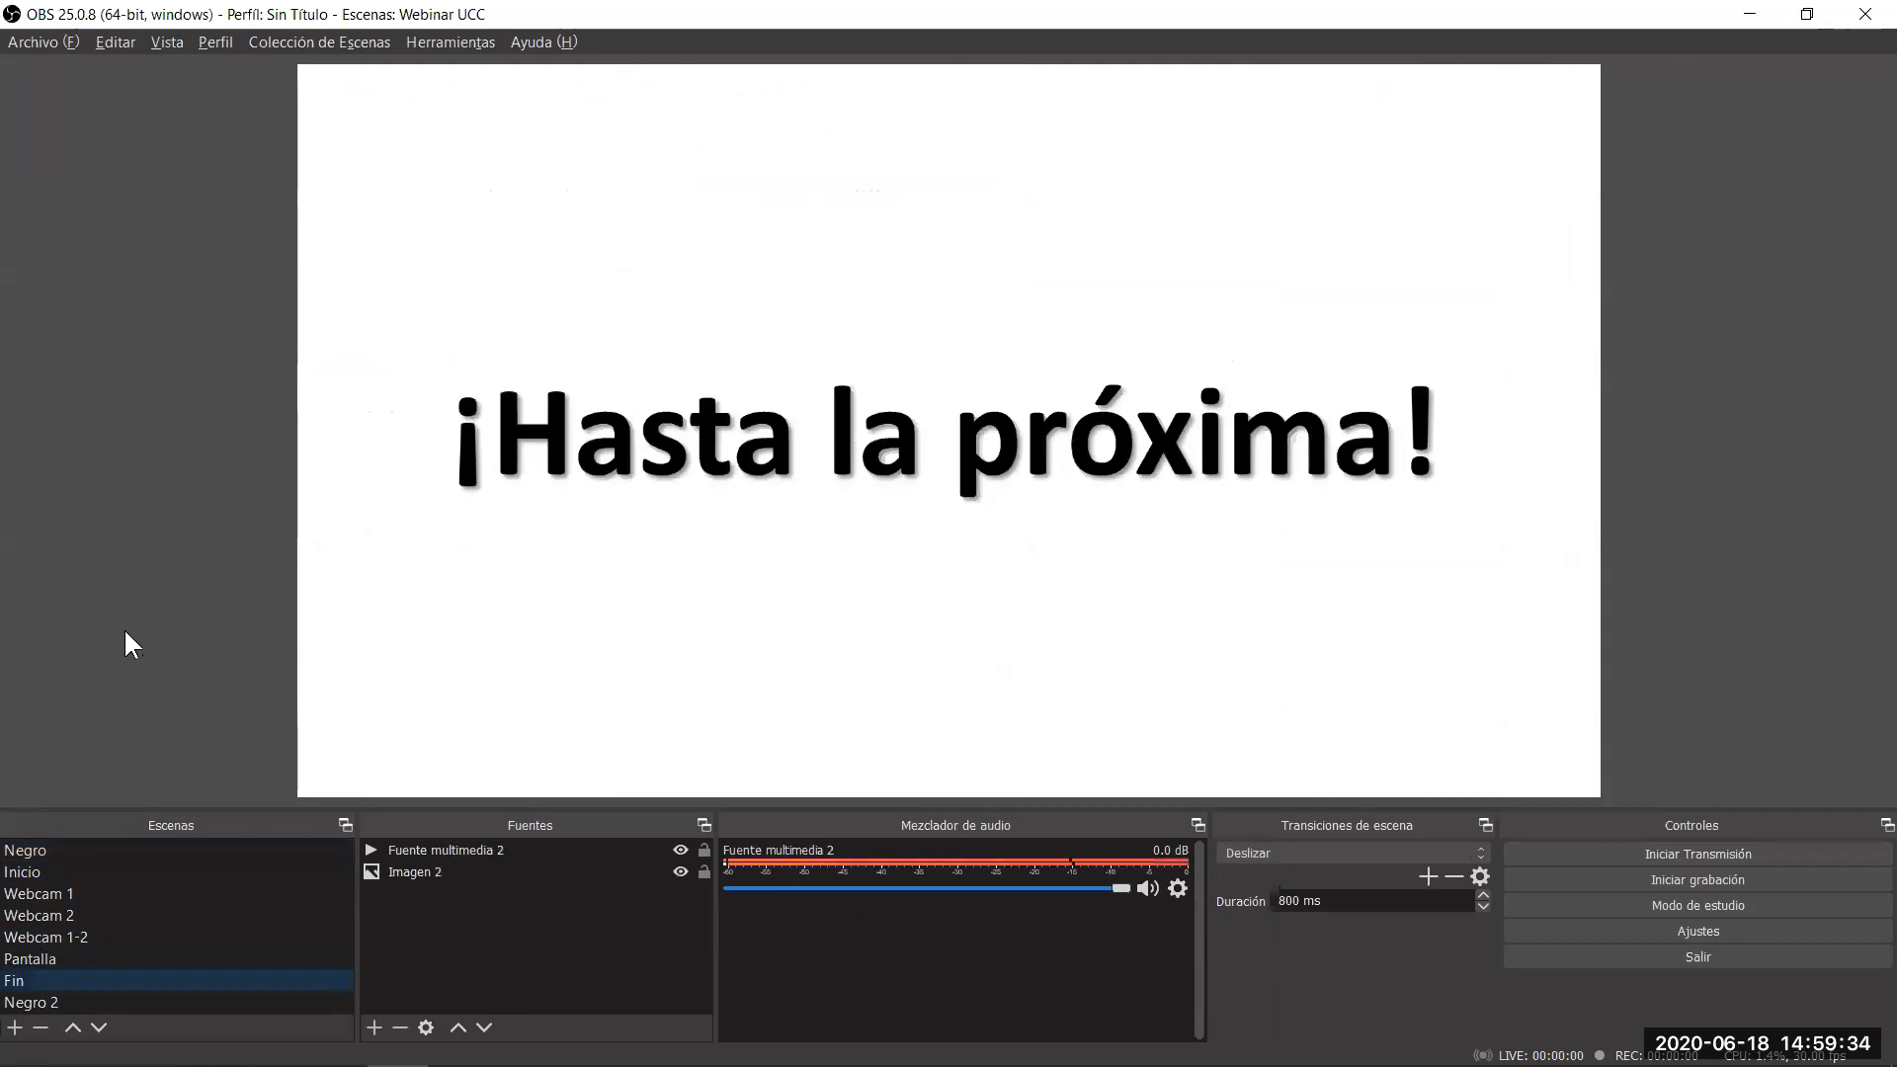
pyautogui.press('F6')
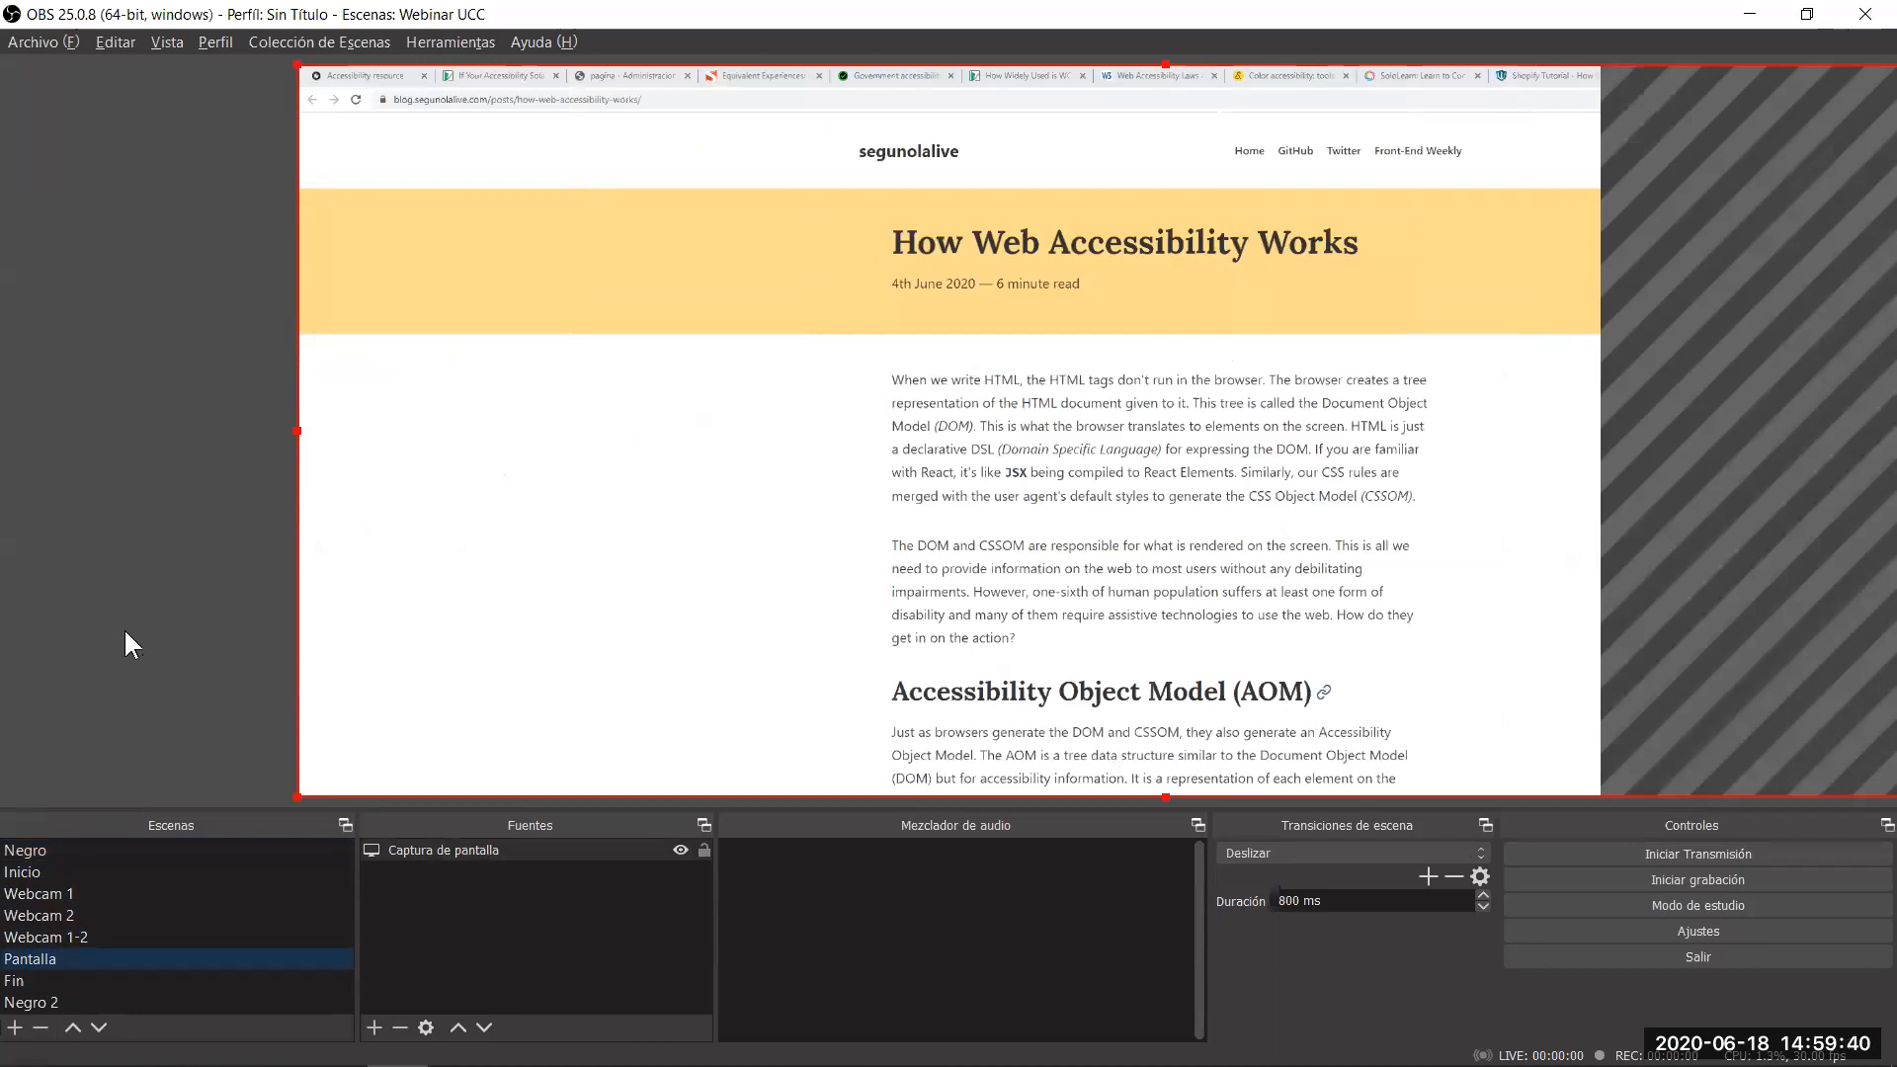
pyautogui.press('F3')
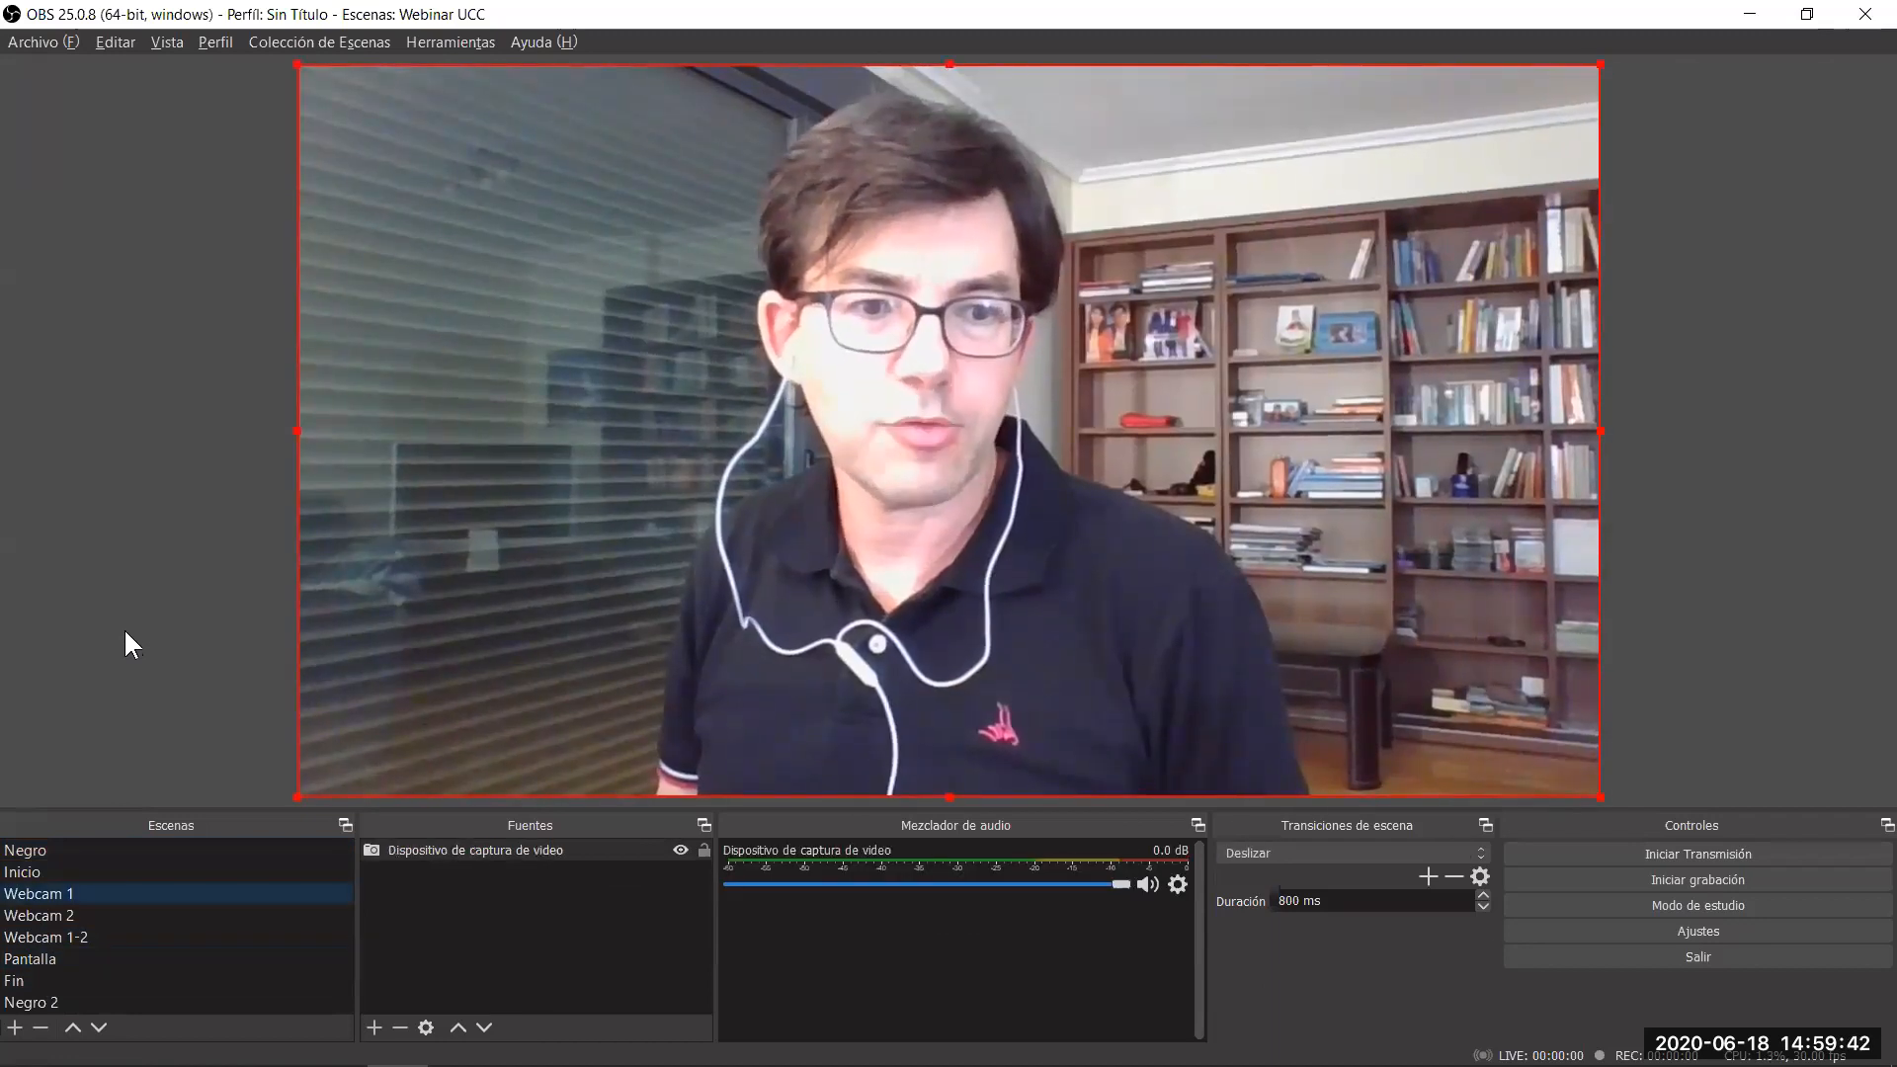
pyautogui.press('F5')
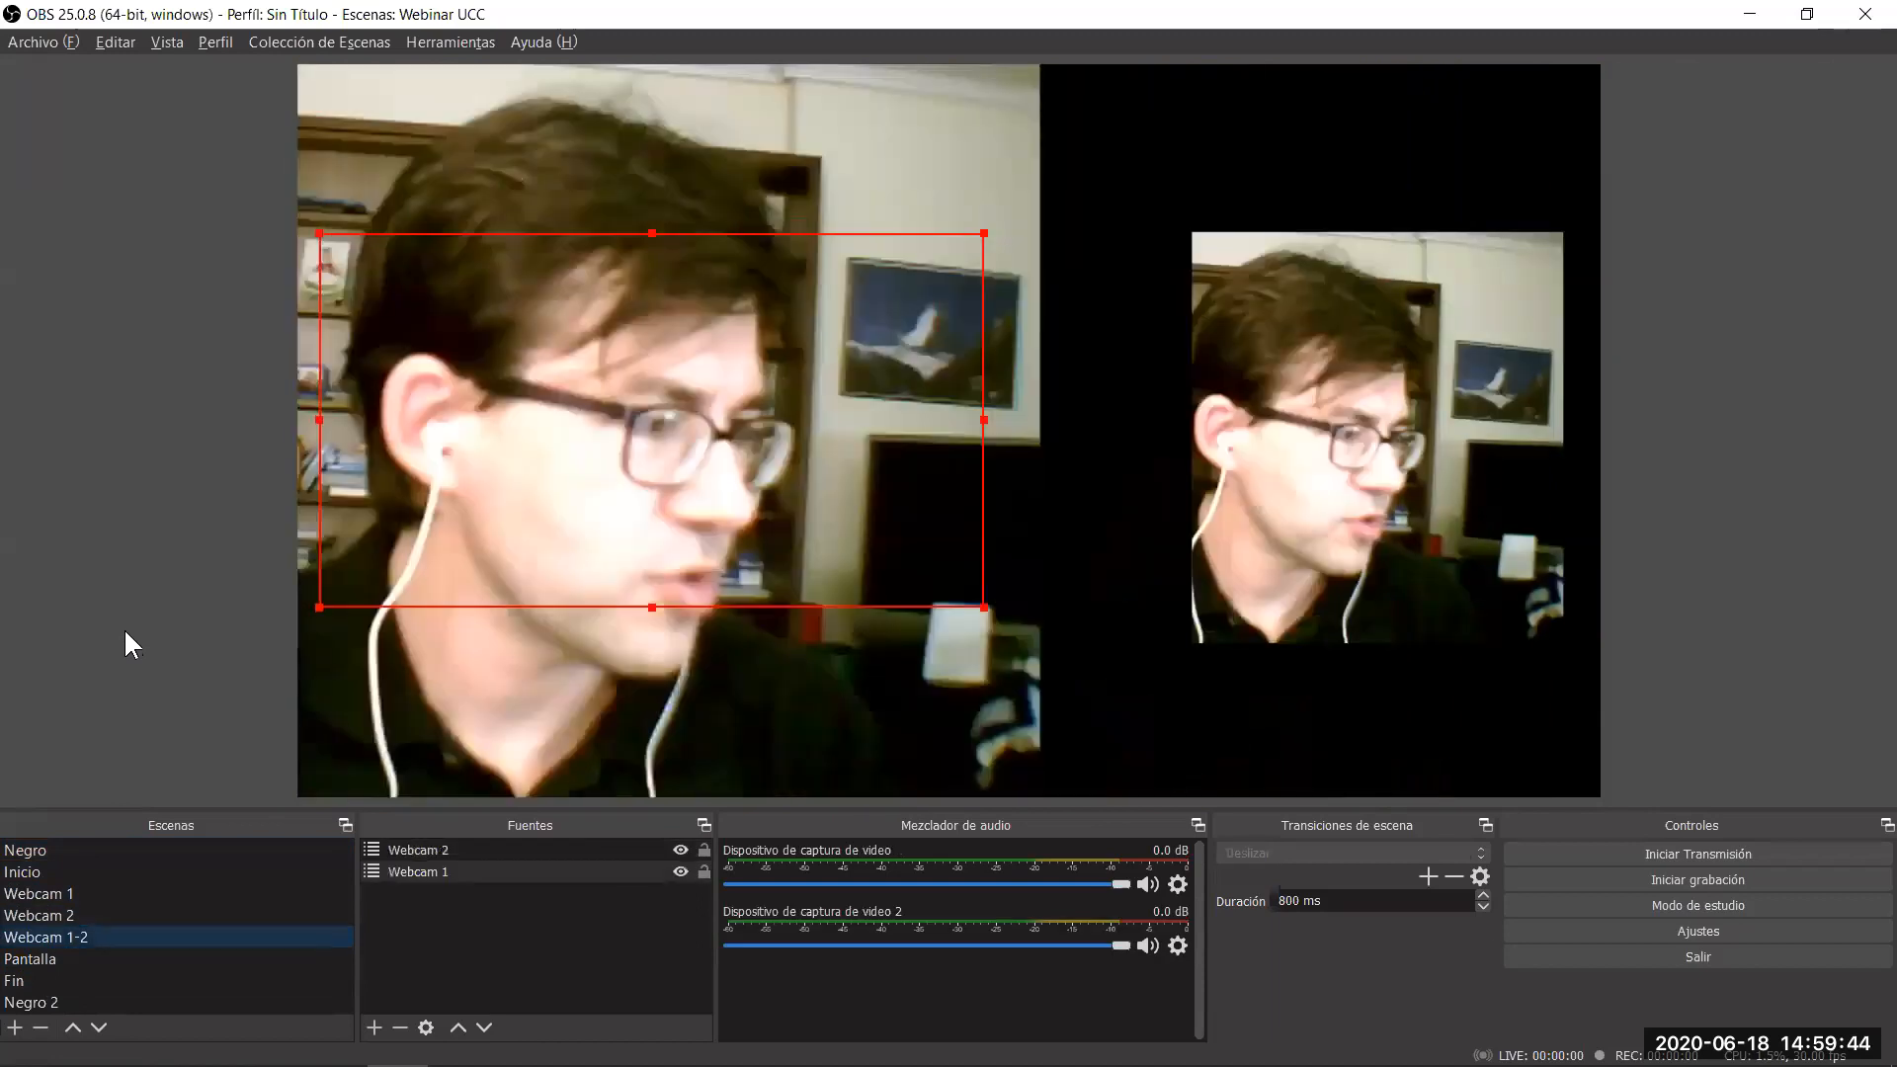
# Alternate quickly between the Webcam 1, Webcam 2 and Webcam 1-2 scenes, ending on Webcam 1.
pyautogui.press('F3')
pyautogui.press('F4')
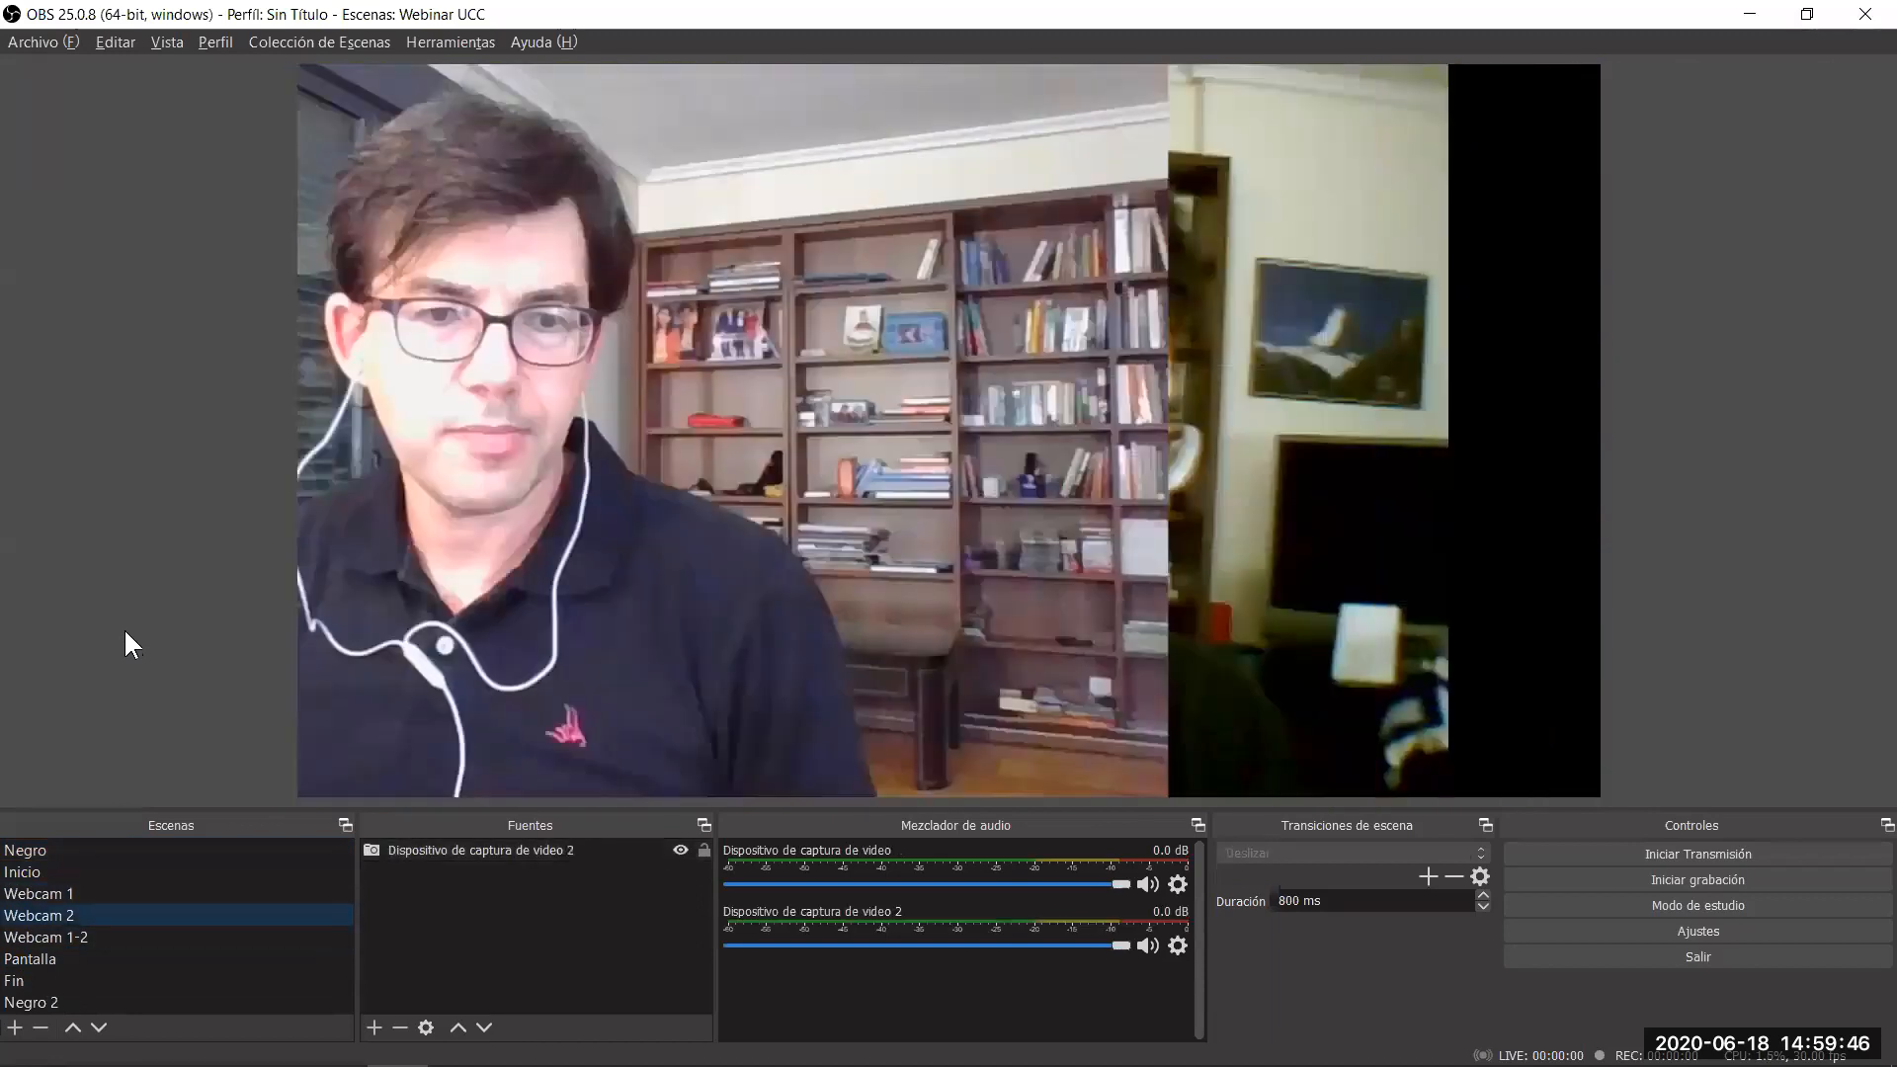
pyautogui.press('F5')
pyautogui.press('F3')
pyautogui.press('F4')
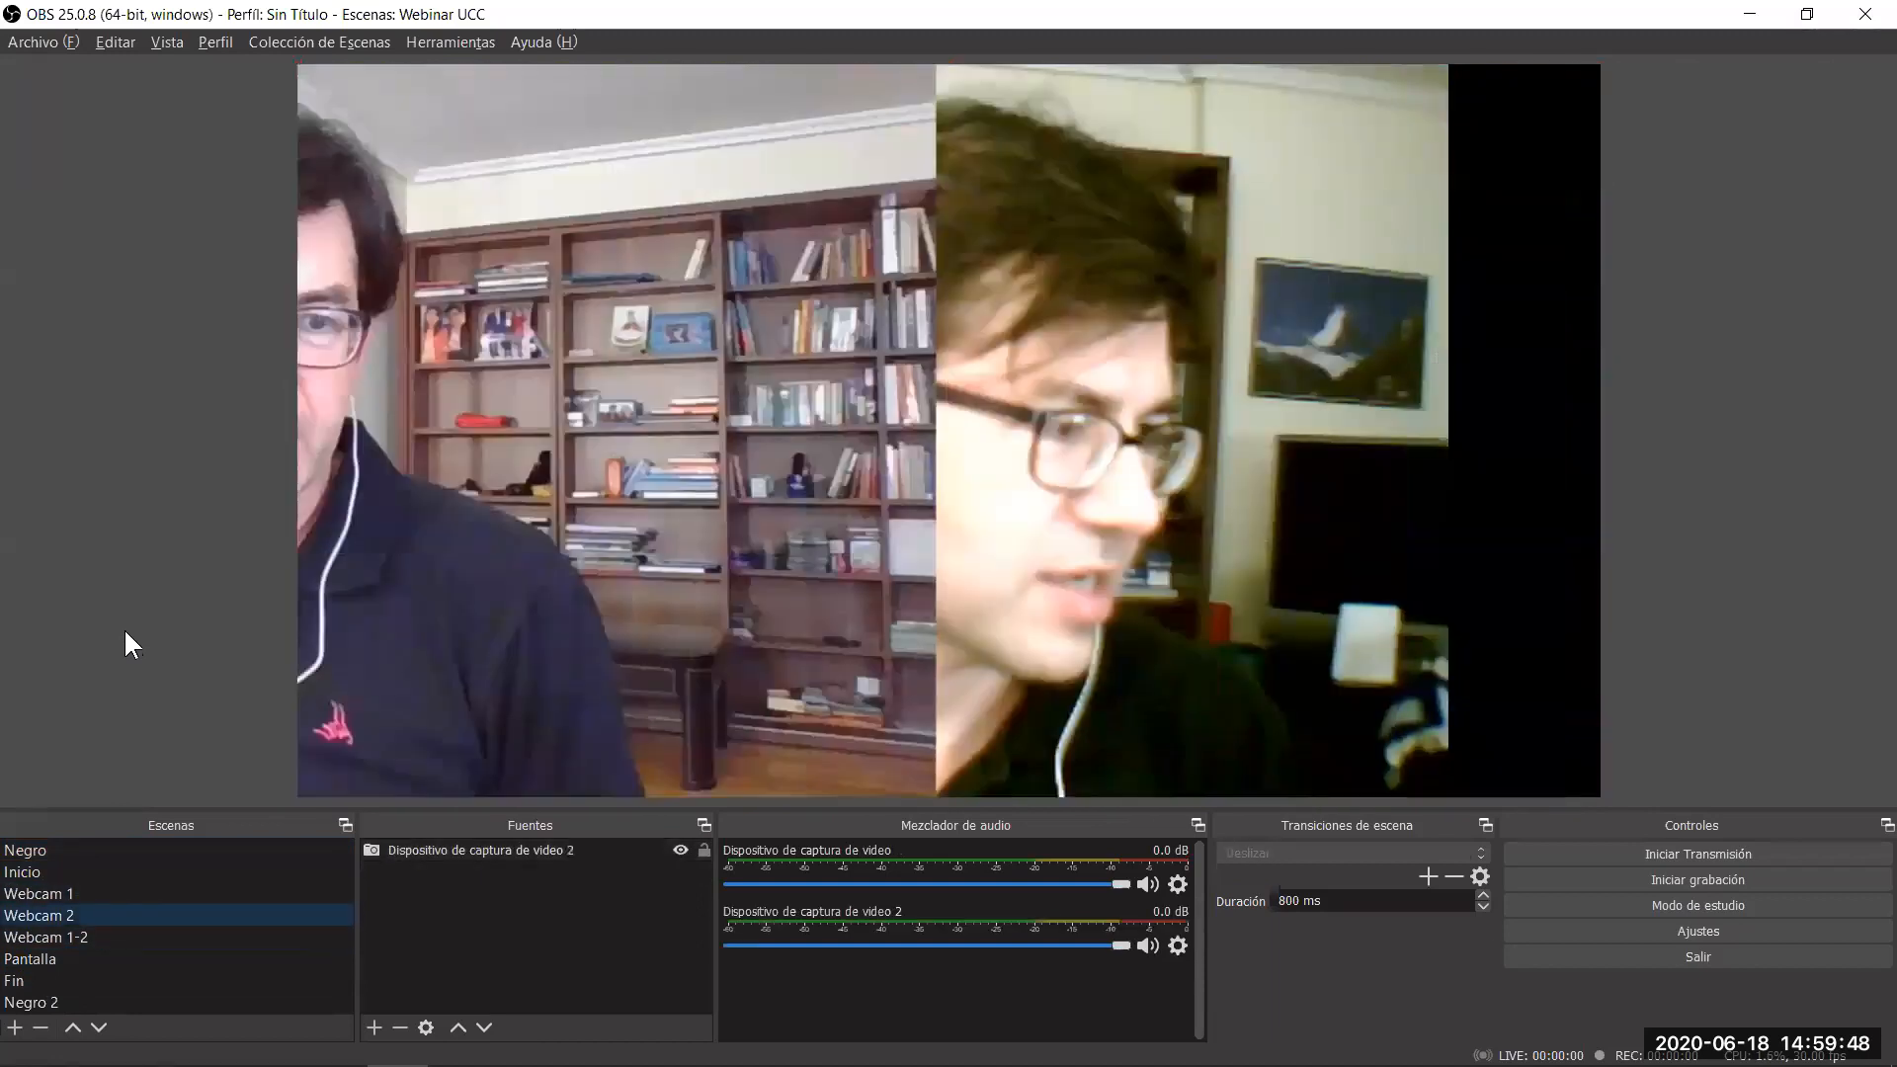
pyautogui.press('F5')
pyautogui.press('F3')
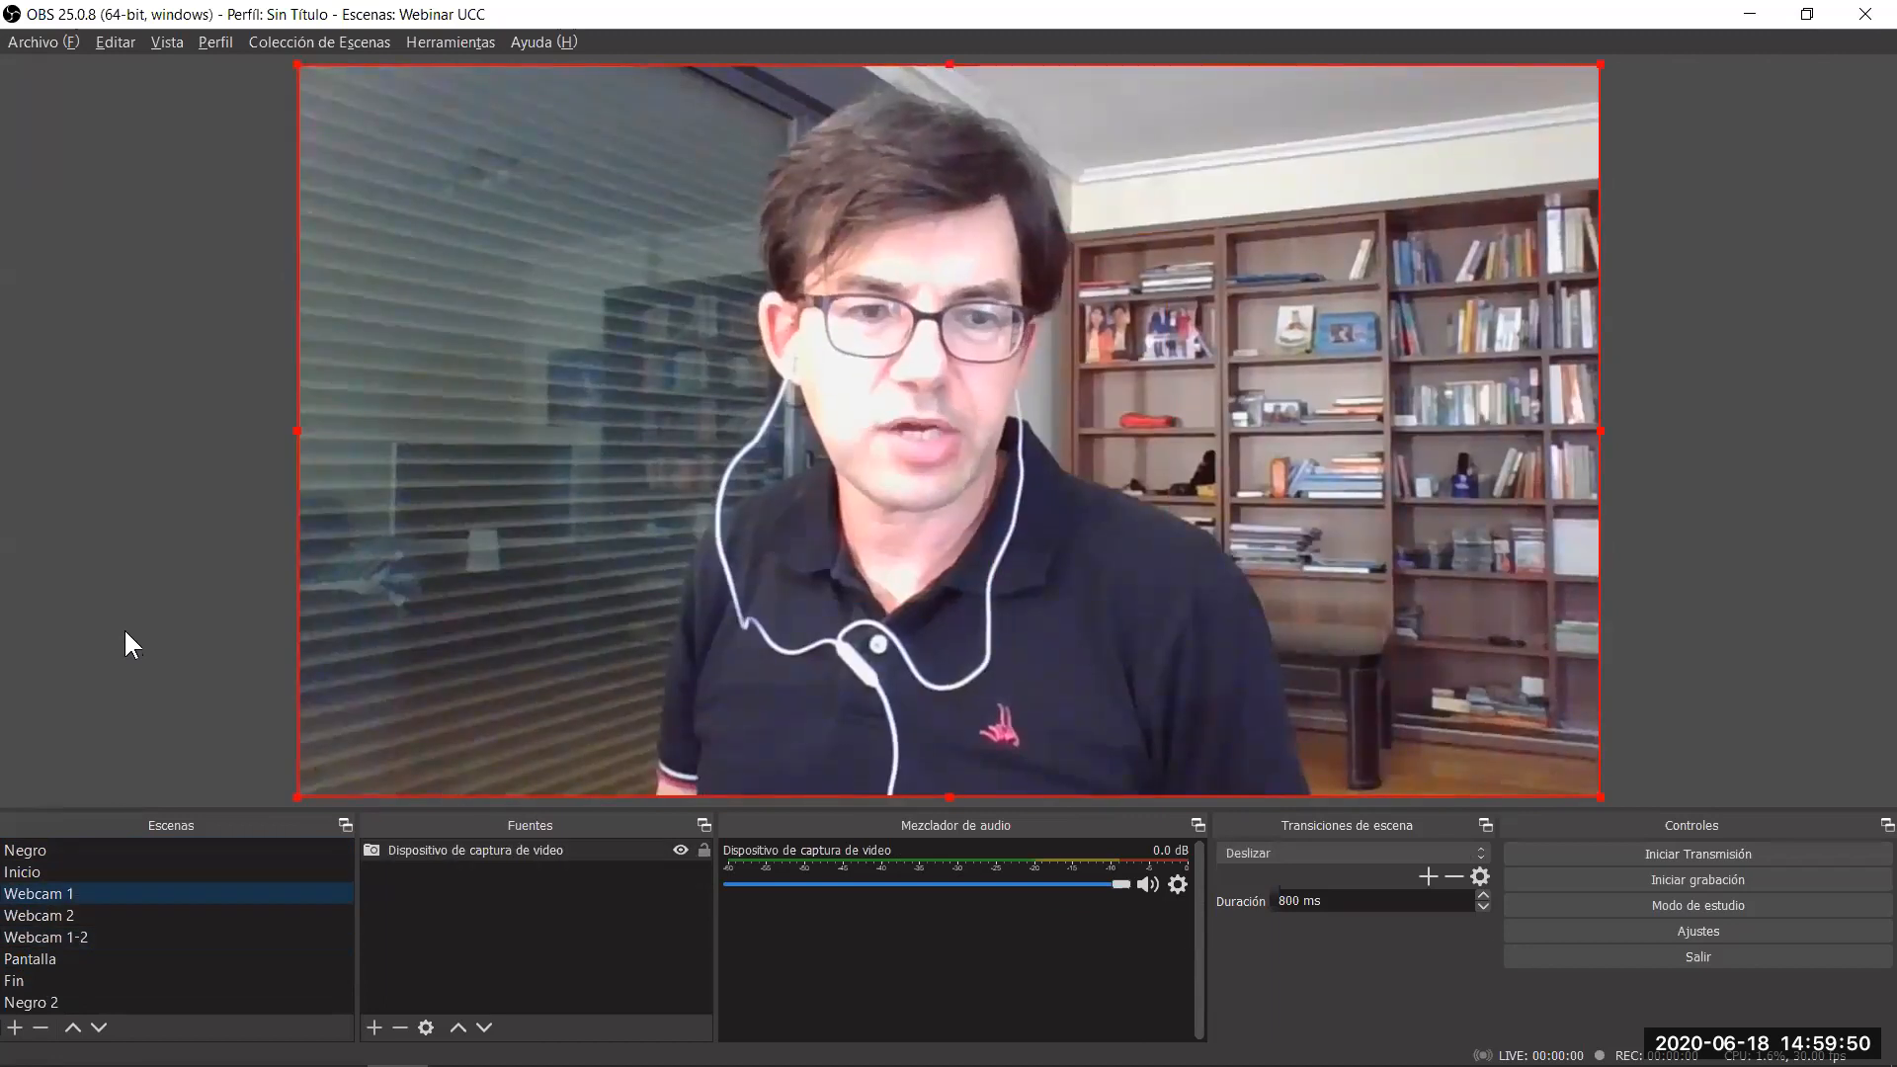
# Rename the Webcam 1 scene as "a Webcam 1" by adding the letter prefix to its name.
pyautogui.rightClick(52, 898)
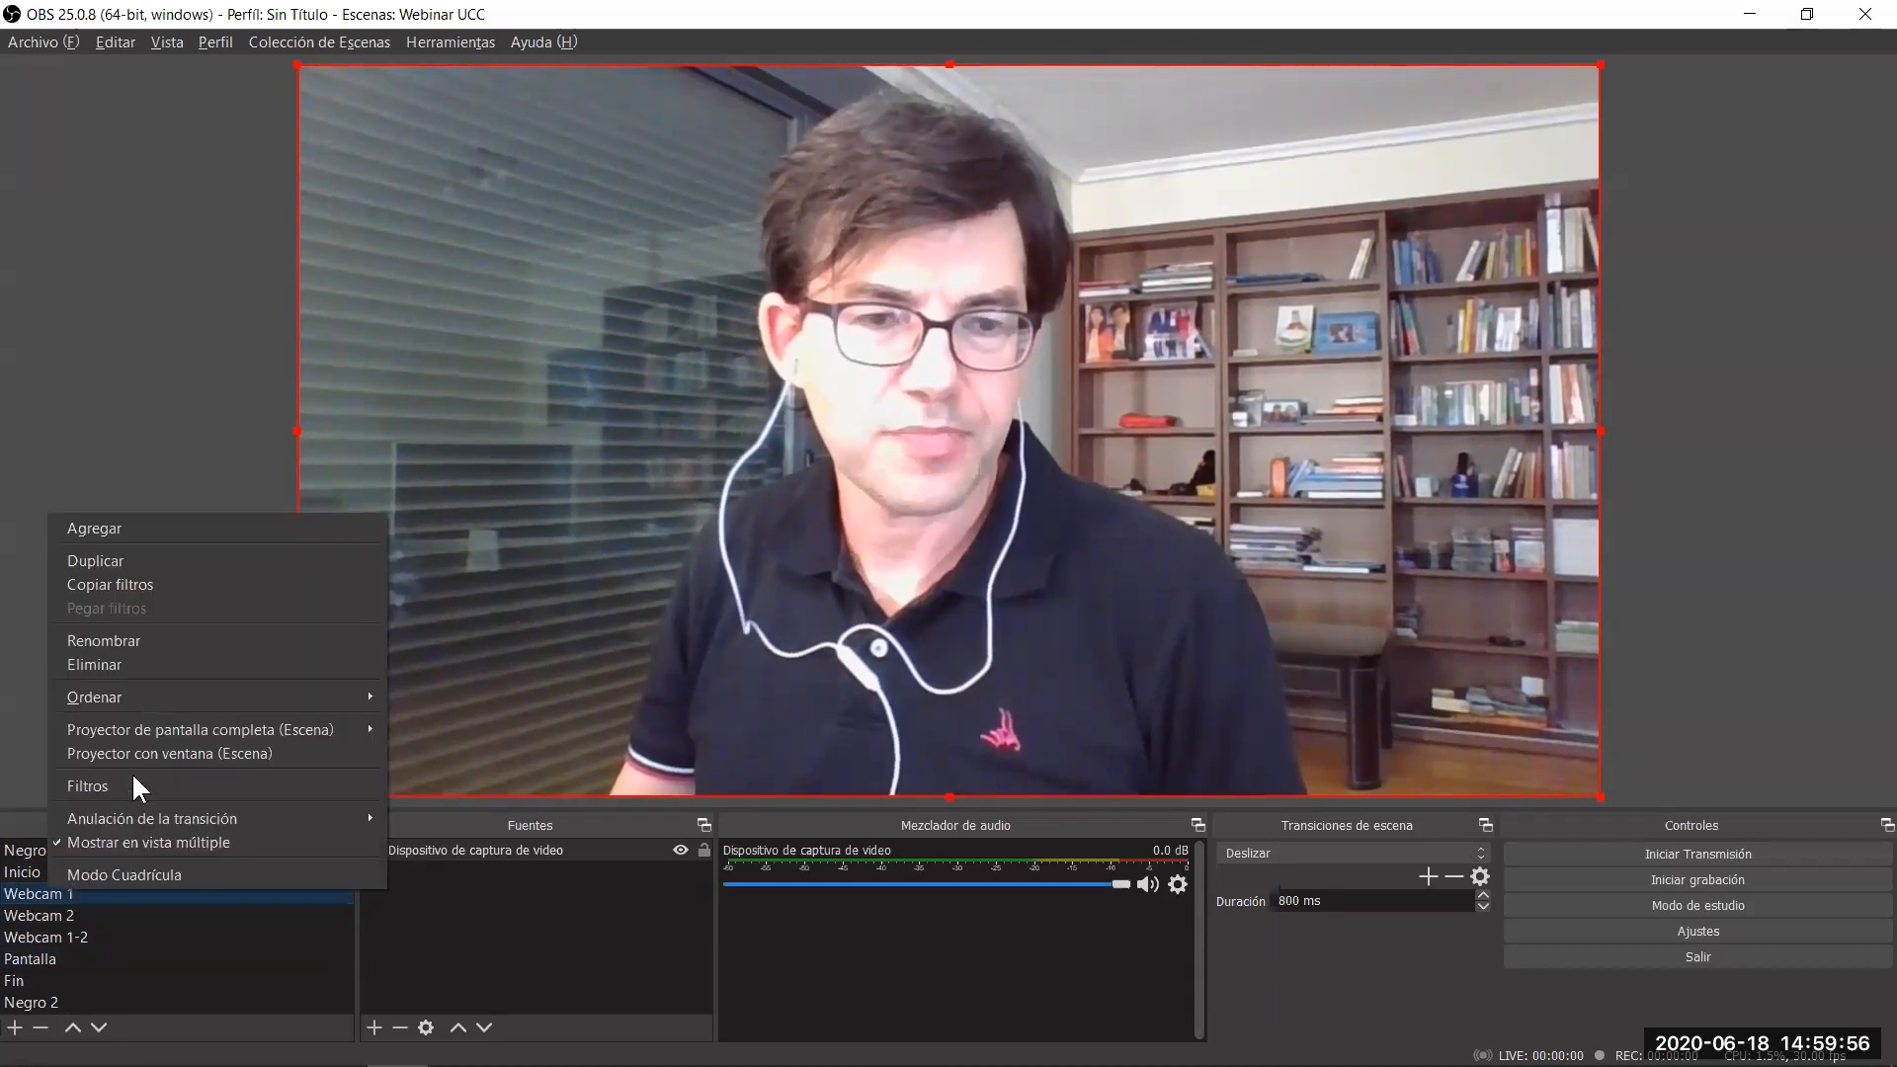
pyautogui.click(145, 643)
pyautogui.press('Left')
pyautogui.press('Left')
pyautogui.press('Left')
pyautogui.press('Left')
pyautogui.press('Left')
pyautogui.press('Left')
pyautogui.press('Left')
pyautogui.write('a')
pyautogui.press('Return')
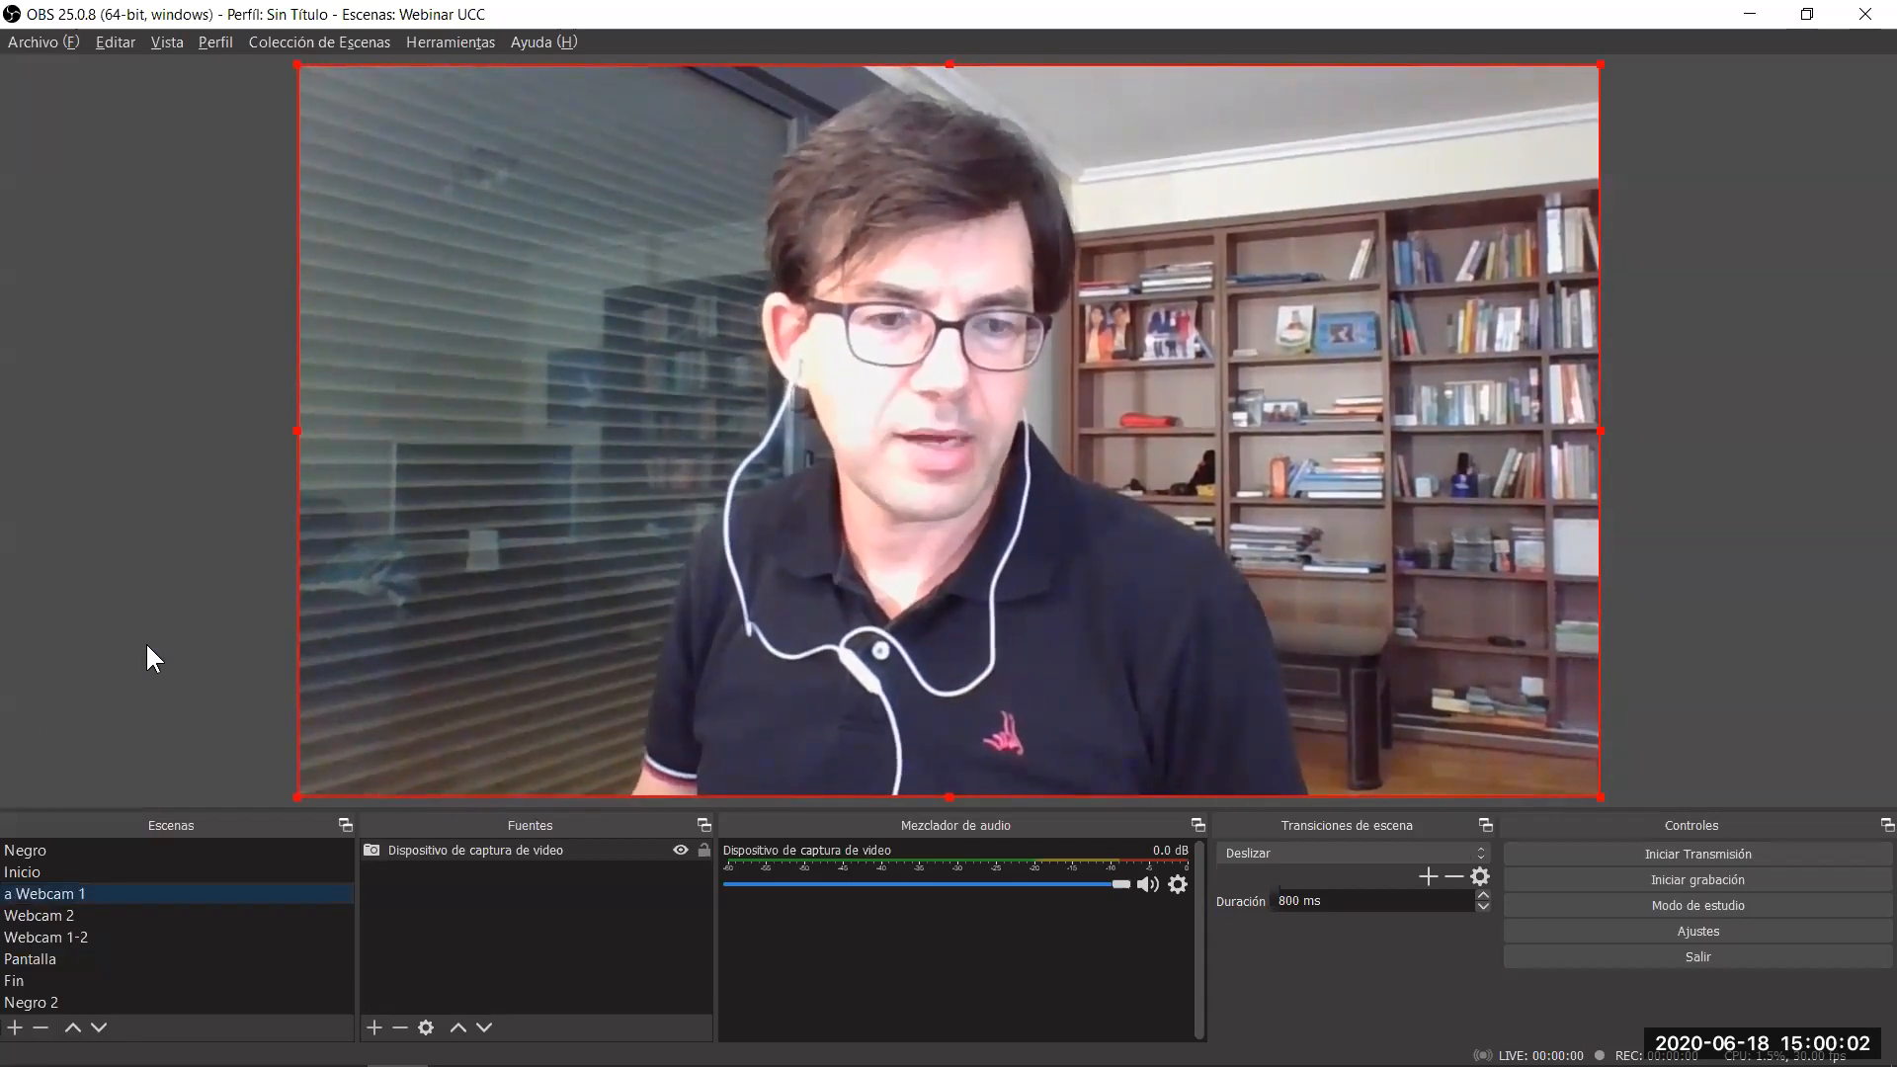
# Switch to the Webcam 2 scene and rename it as "b Webcam 2".
pyautogui.click(38, 912)
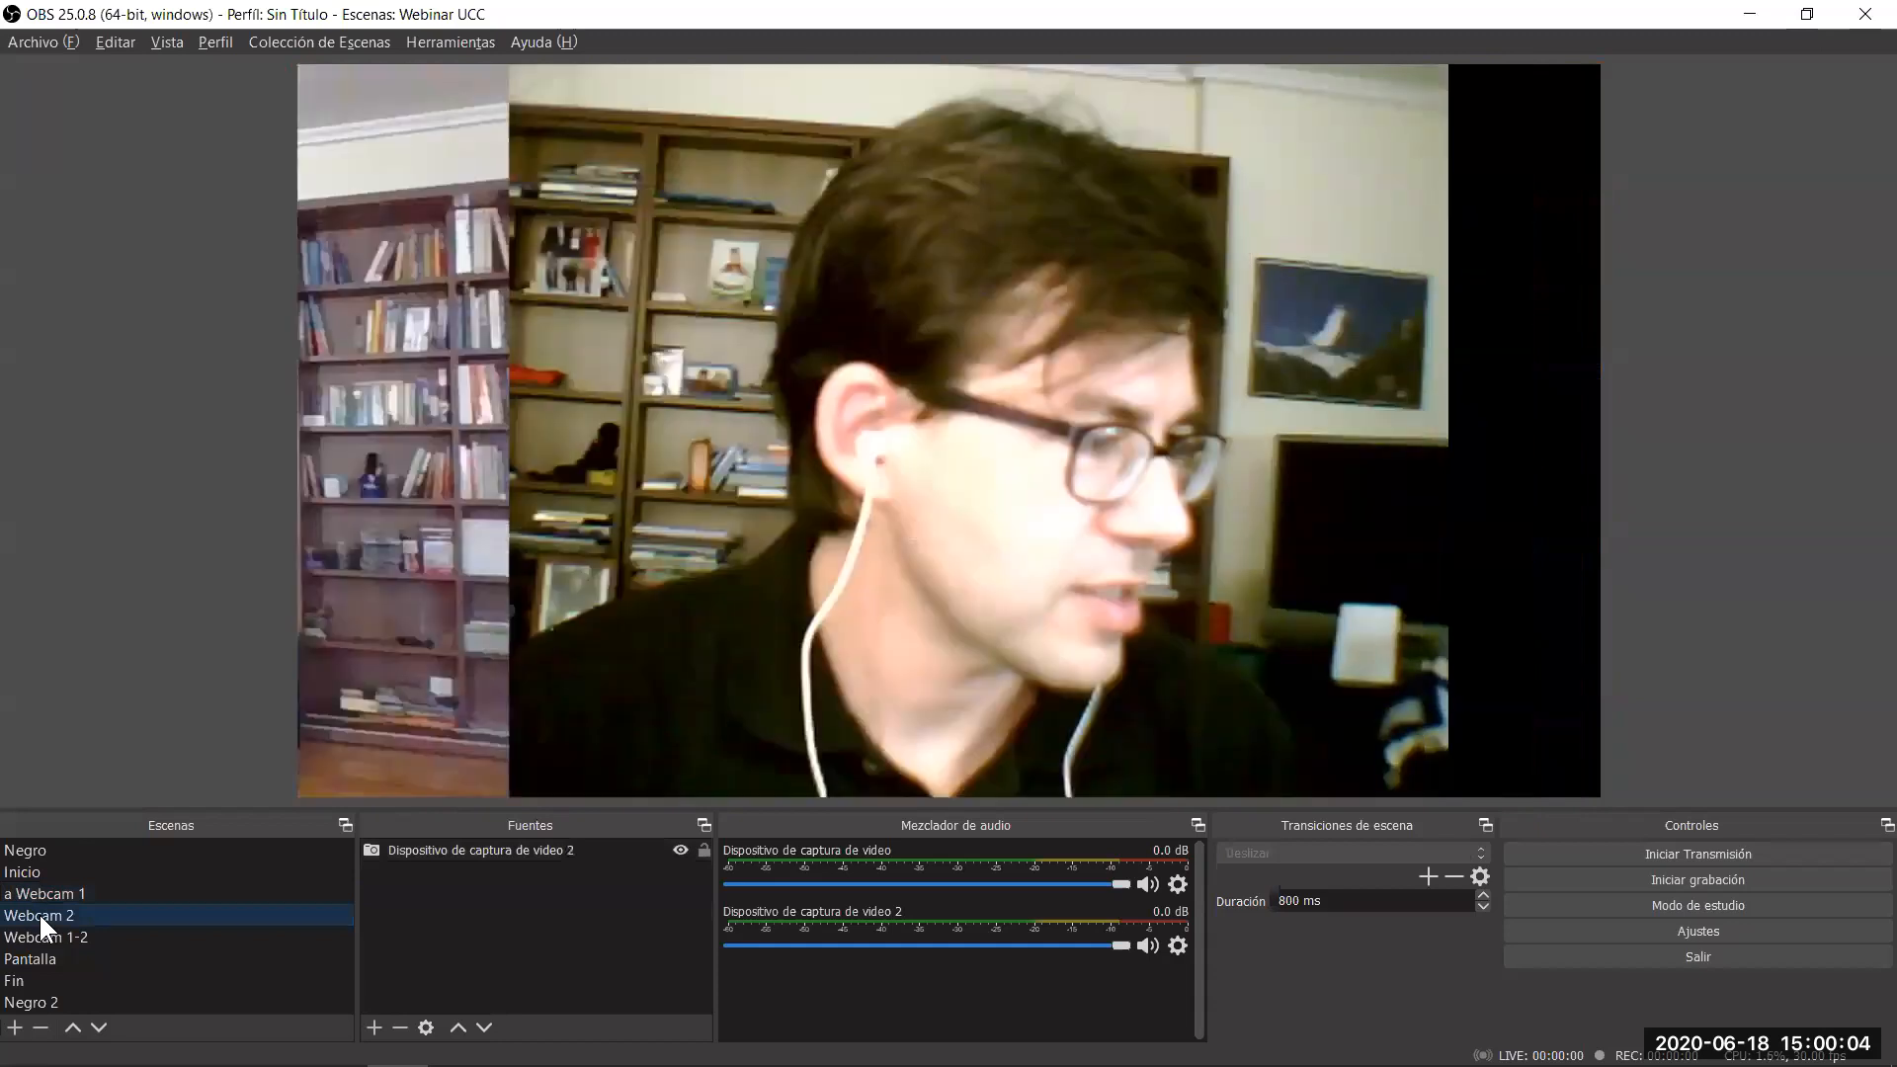
pyautogui.rightClick(39, 911)
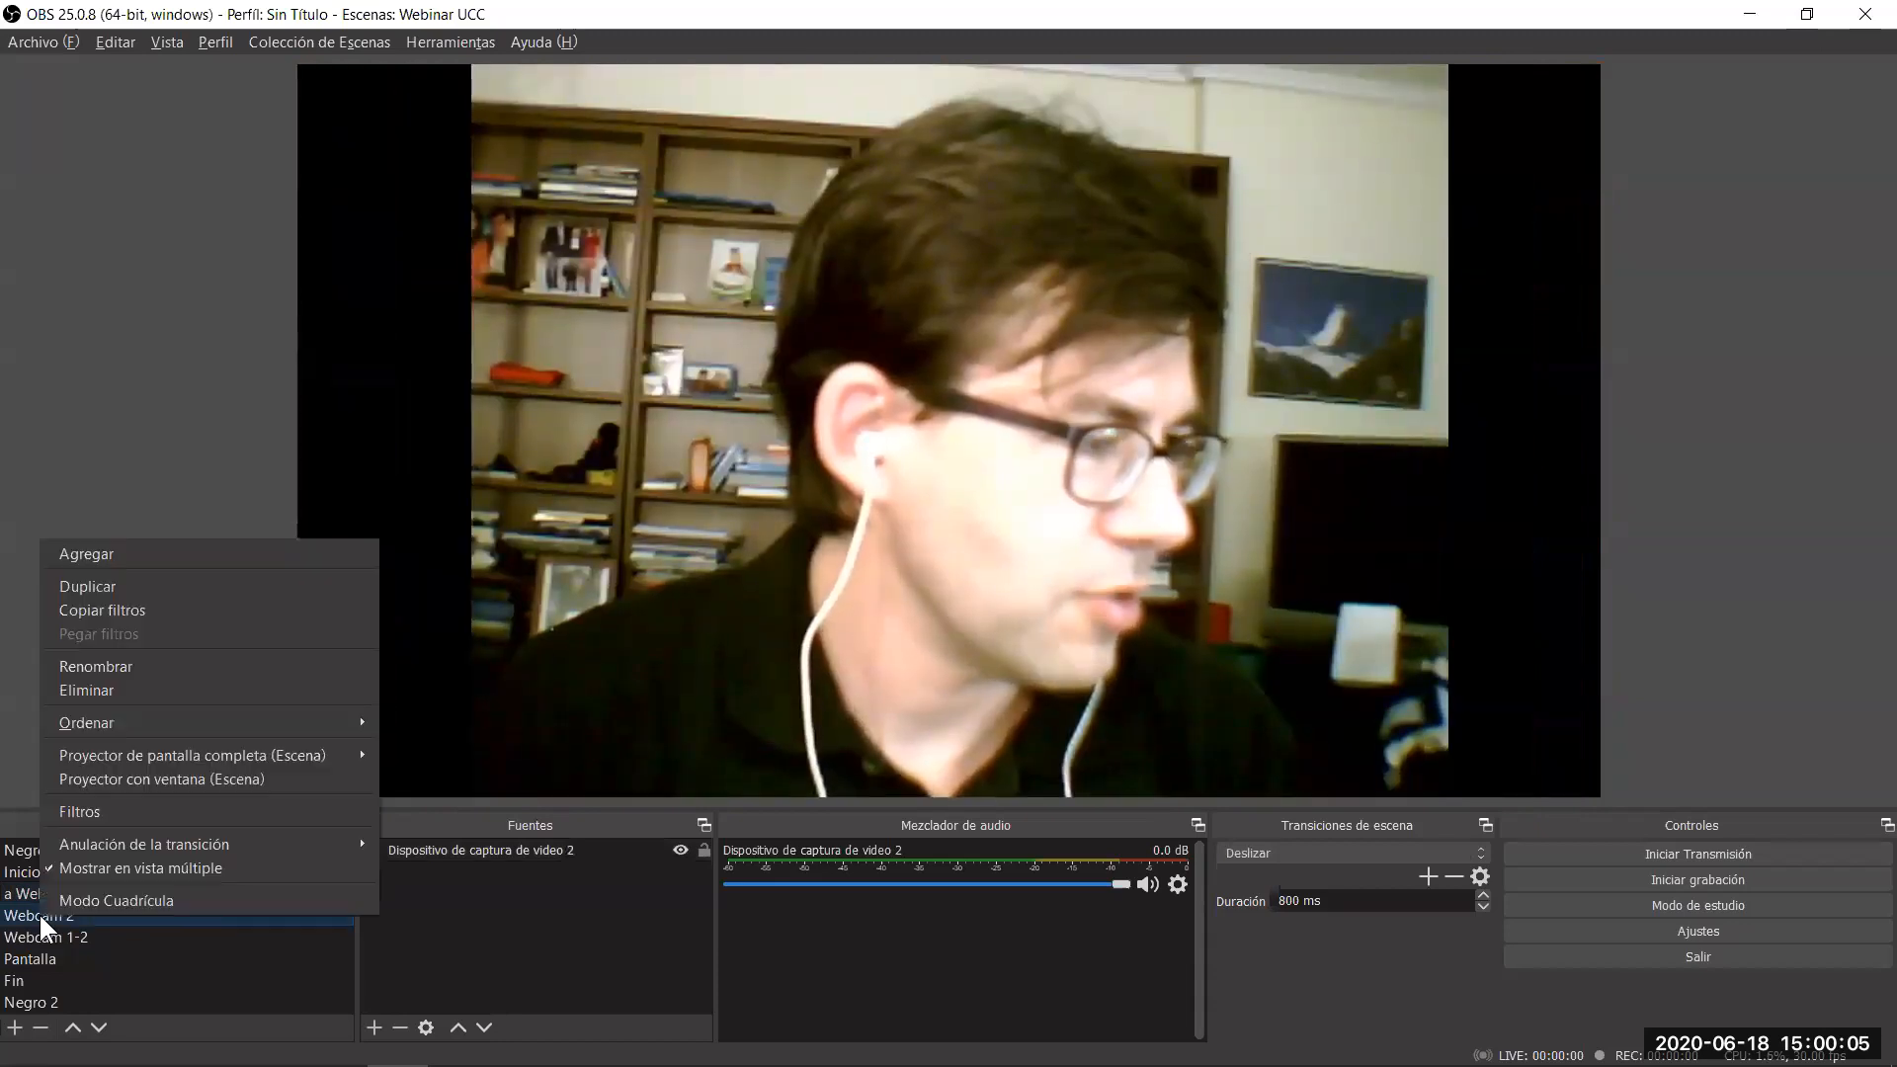
pyautogui.click(131, 665)
pyautogui.write('b')
pyautogui.press('Return')
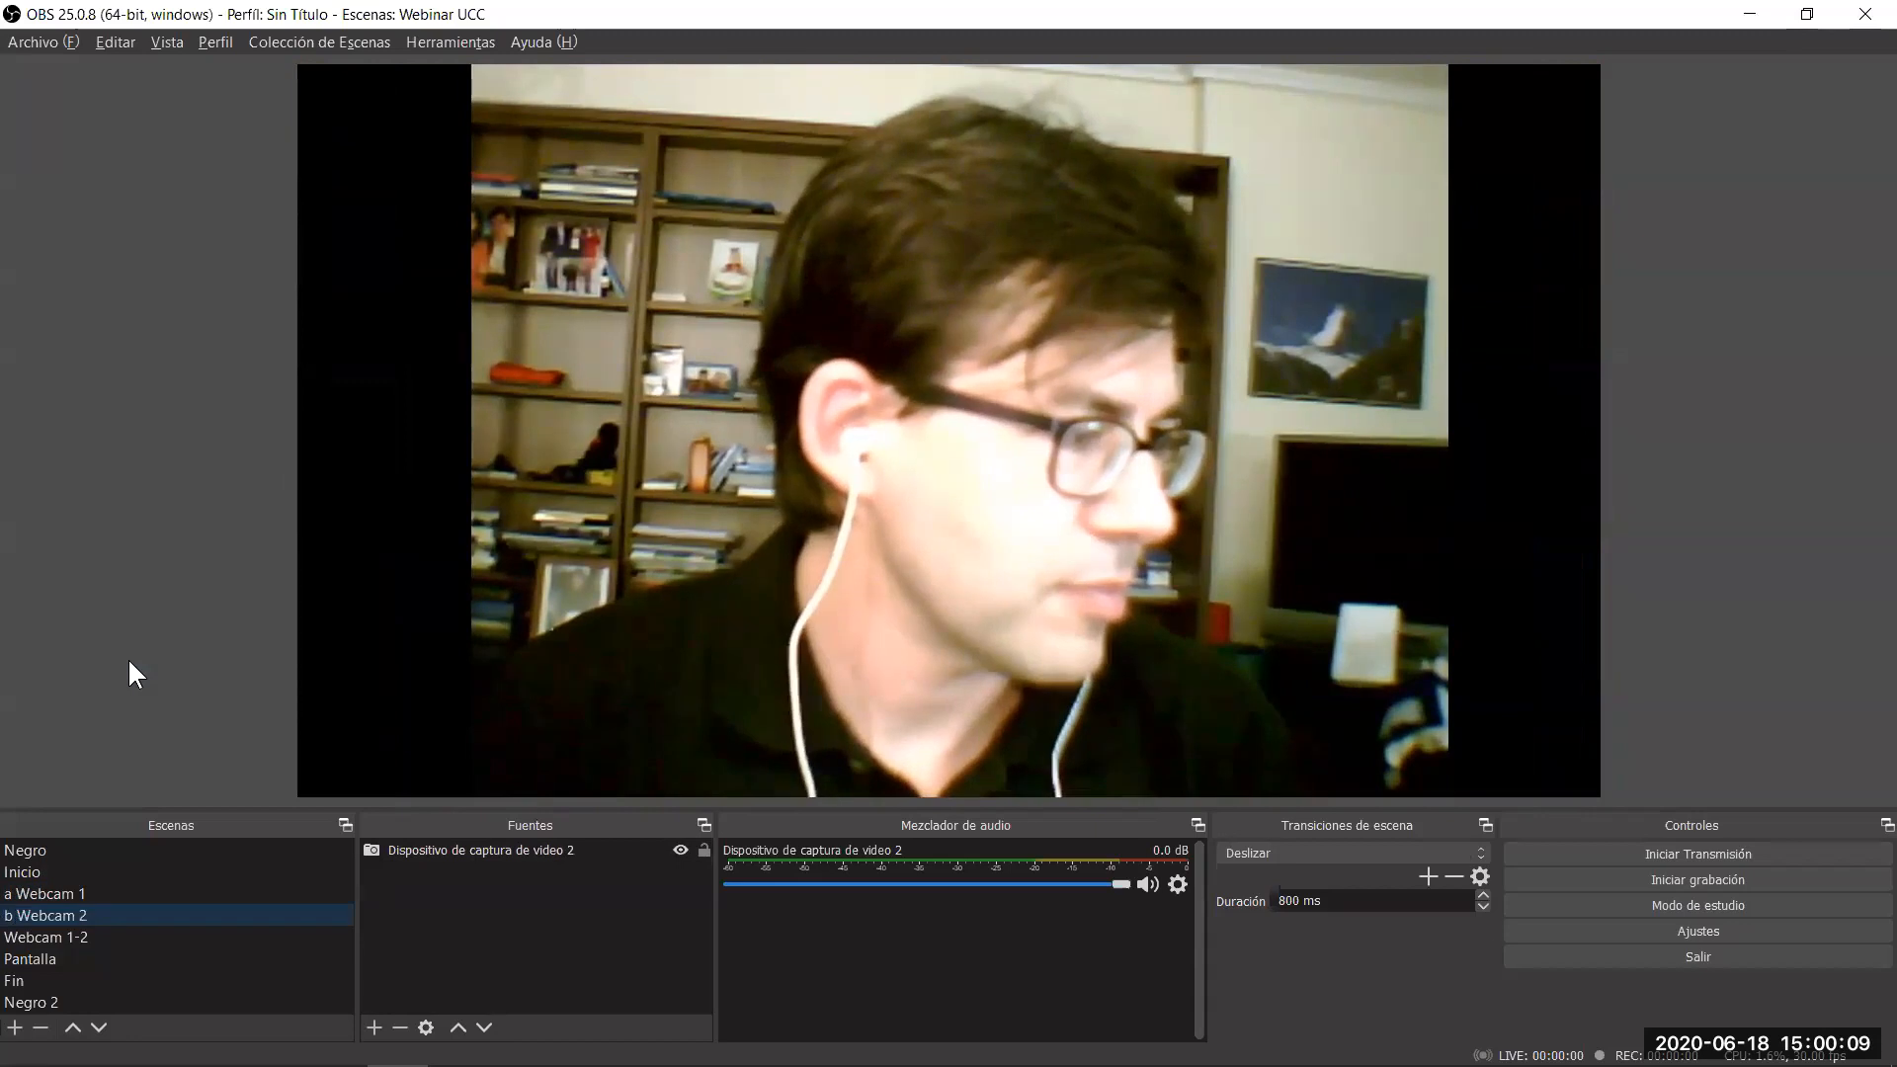
# Switch to the Webcam 1-2 scene and rename it as "c Webcam 1-2".
pyautogui.click(69, 935)
pyautogui.rightClick(63, 934)
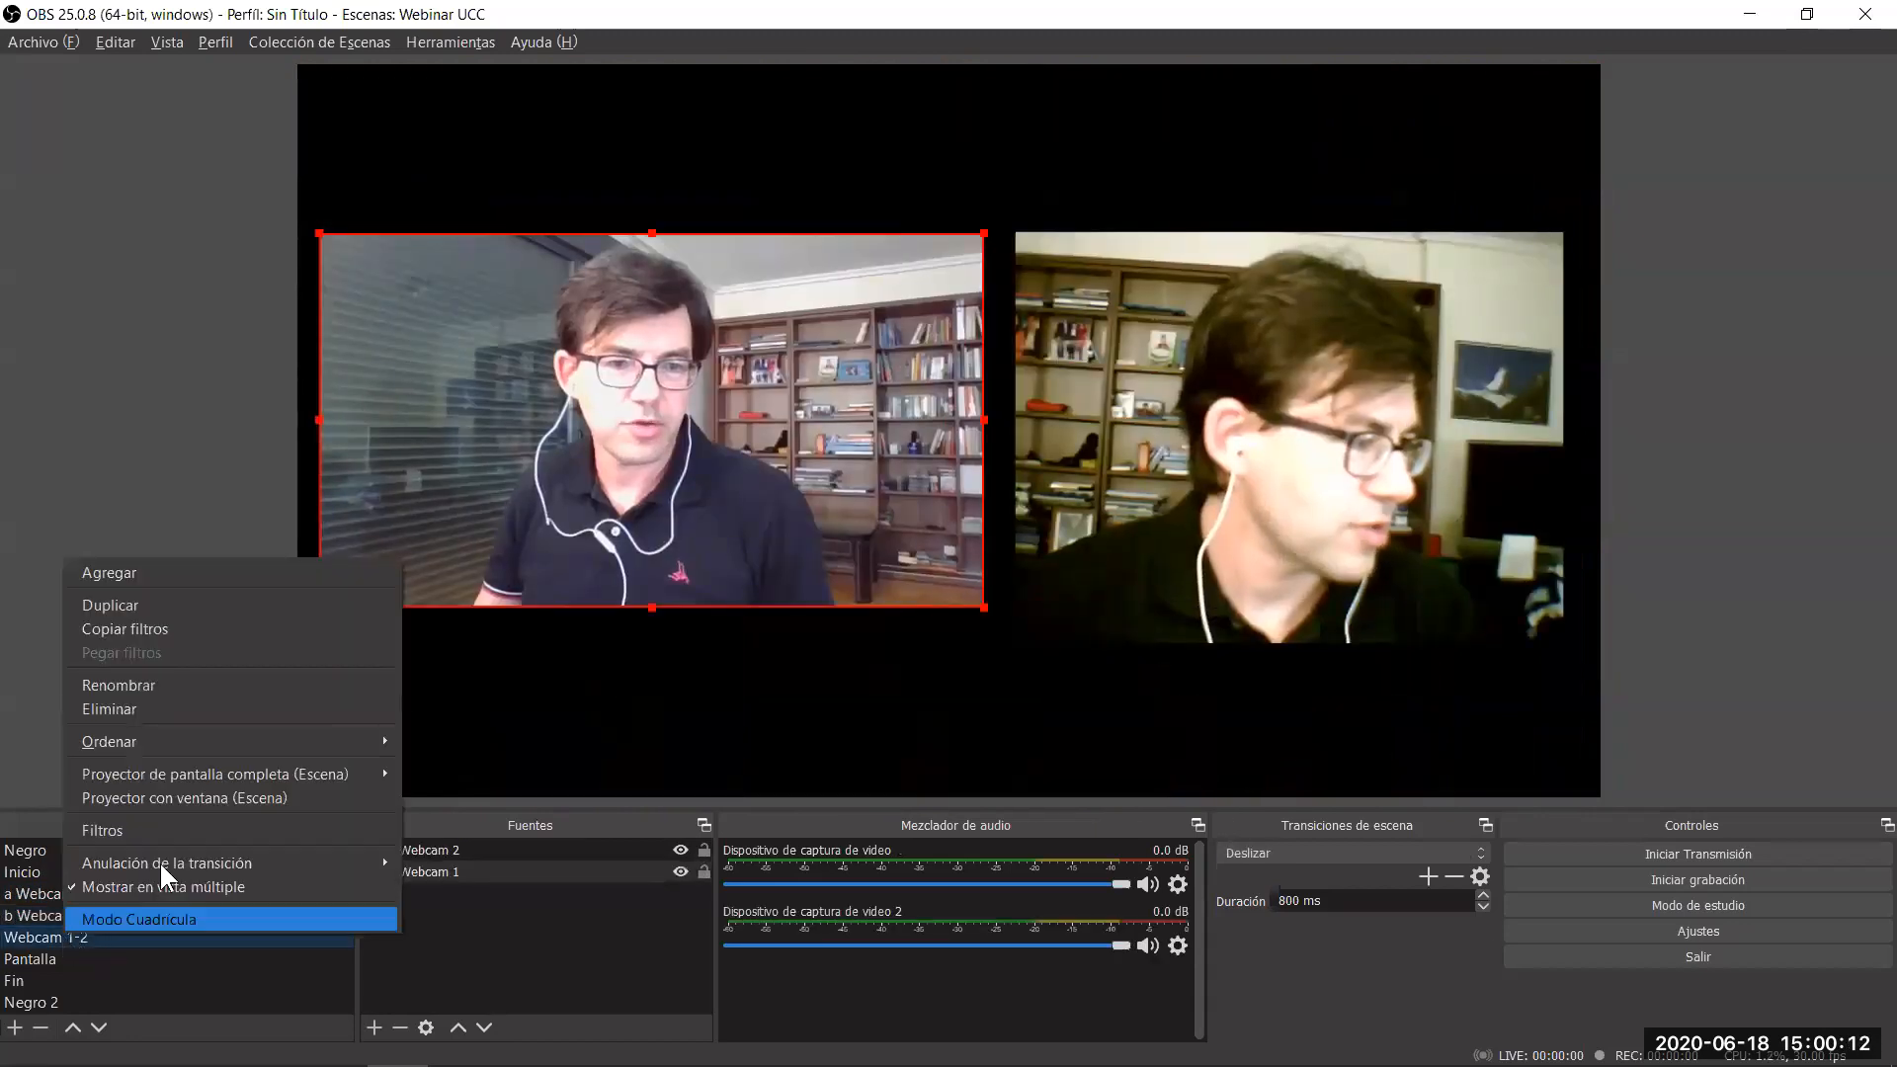
pyautogui.click(180, 684)
pyautogui.press('Left')
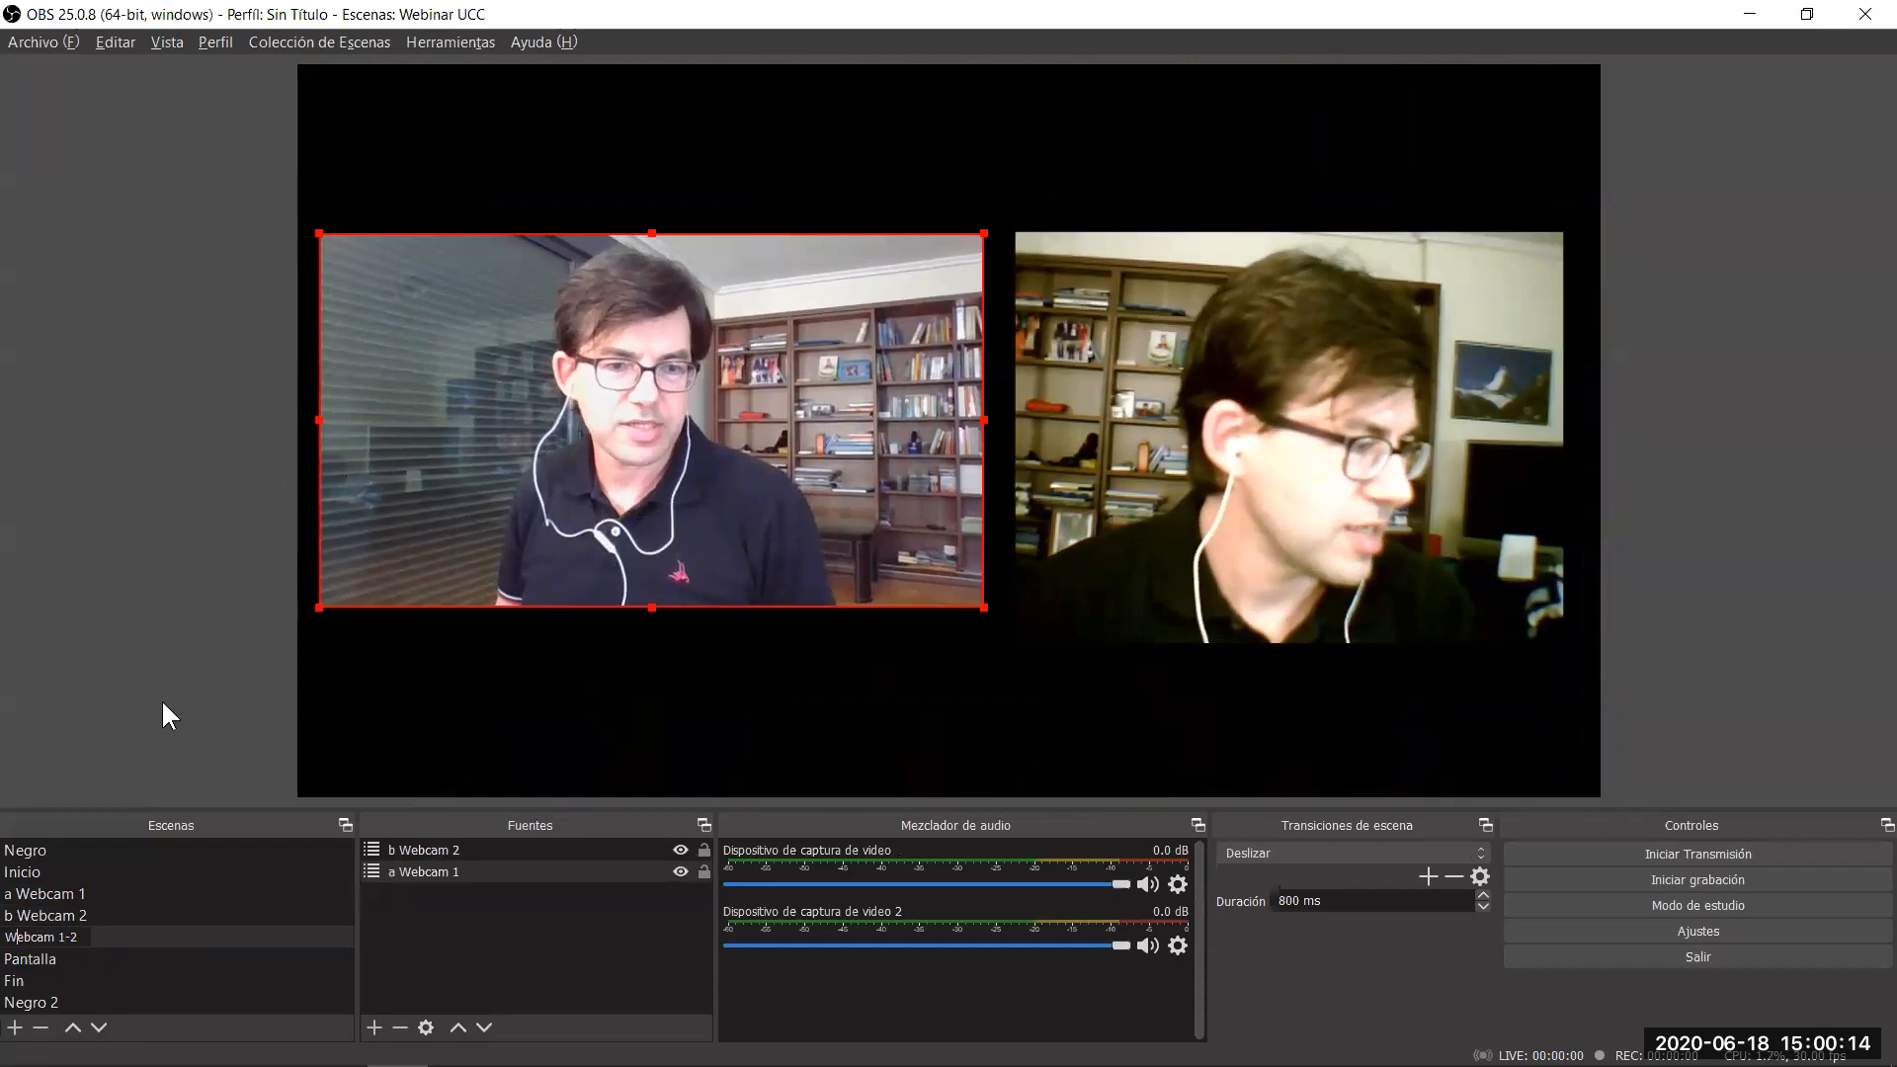
pyautogui.write('c')
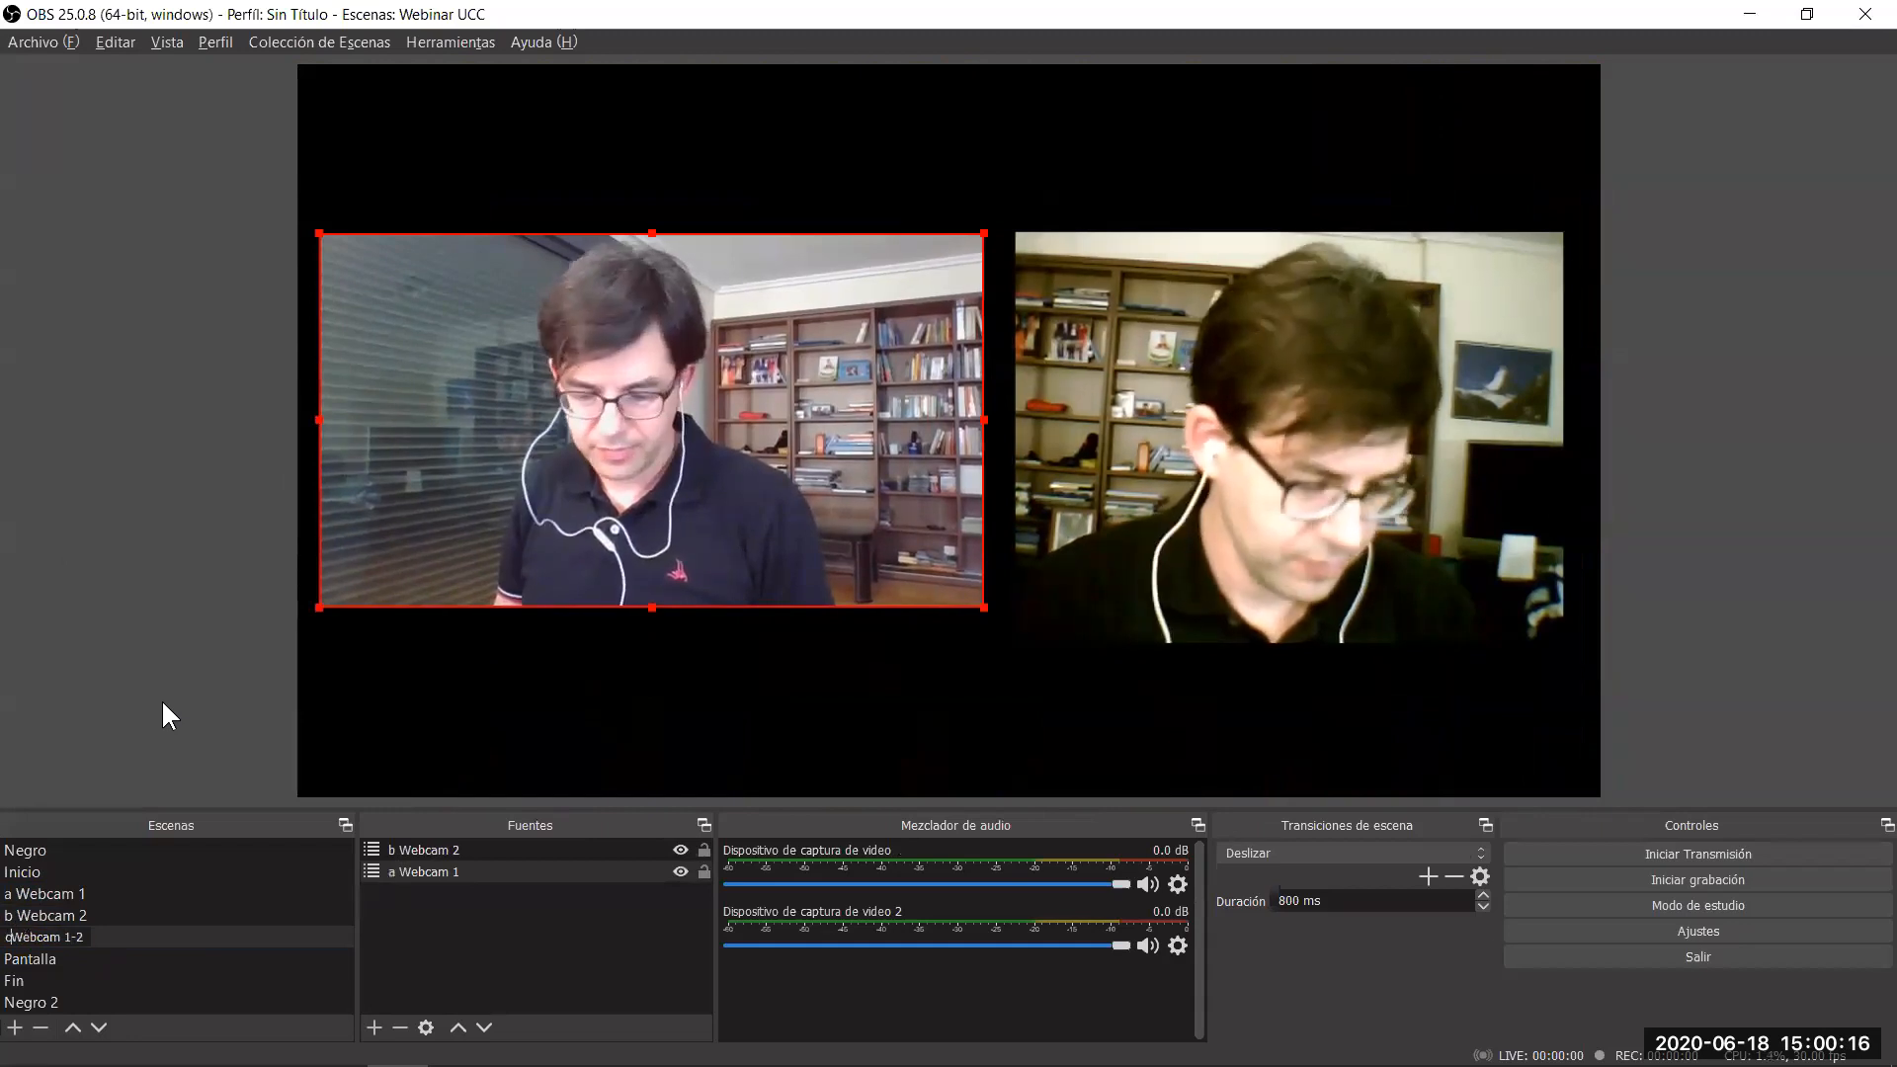
pyautogui.press('Return')
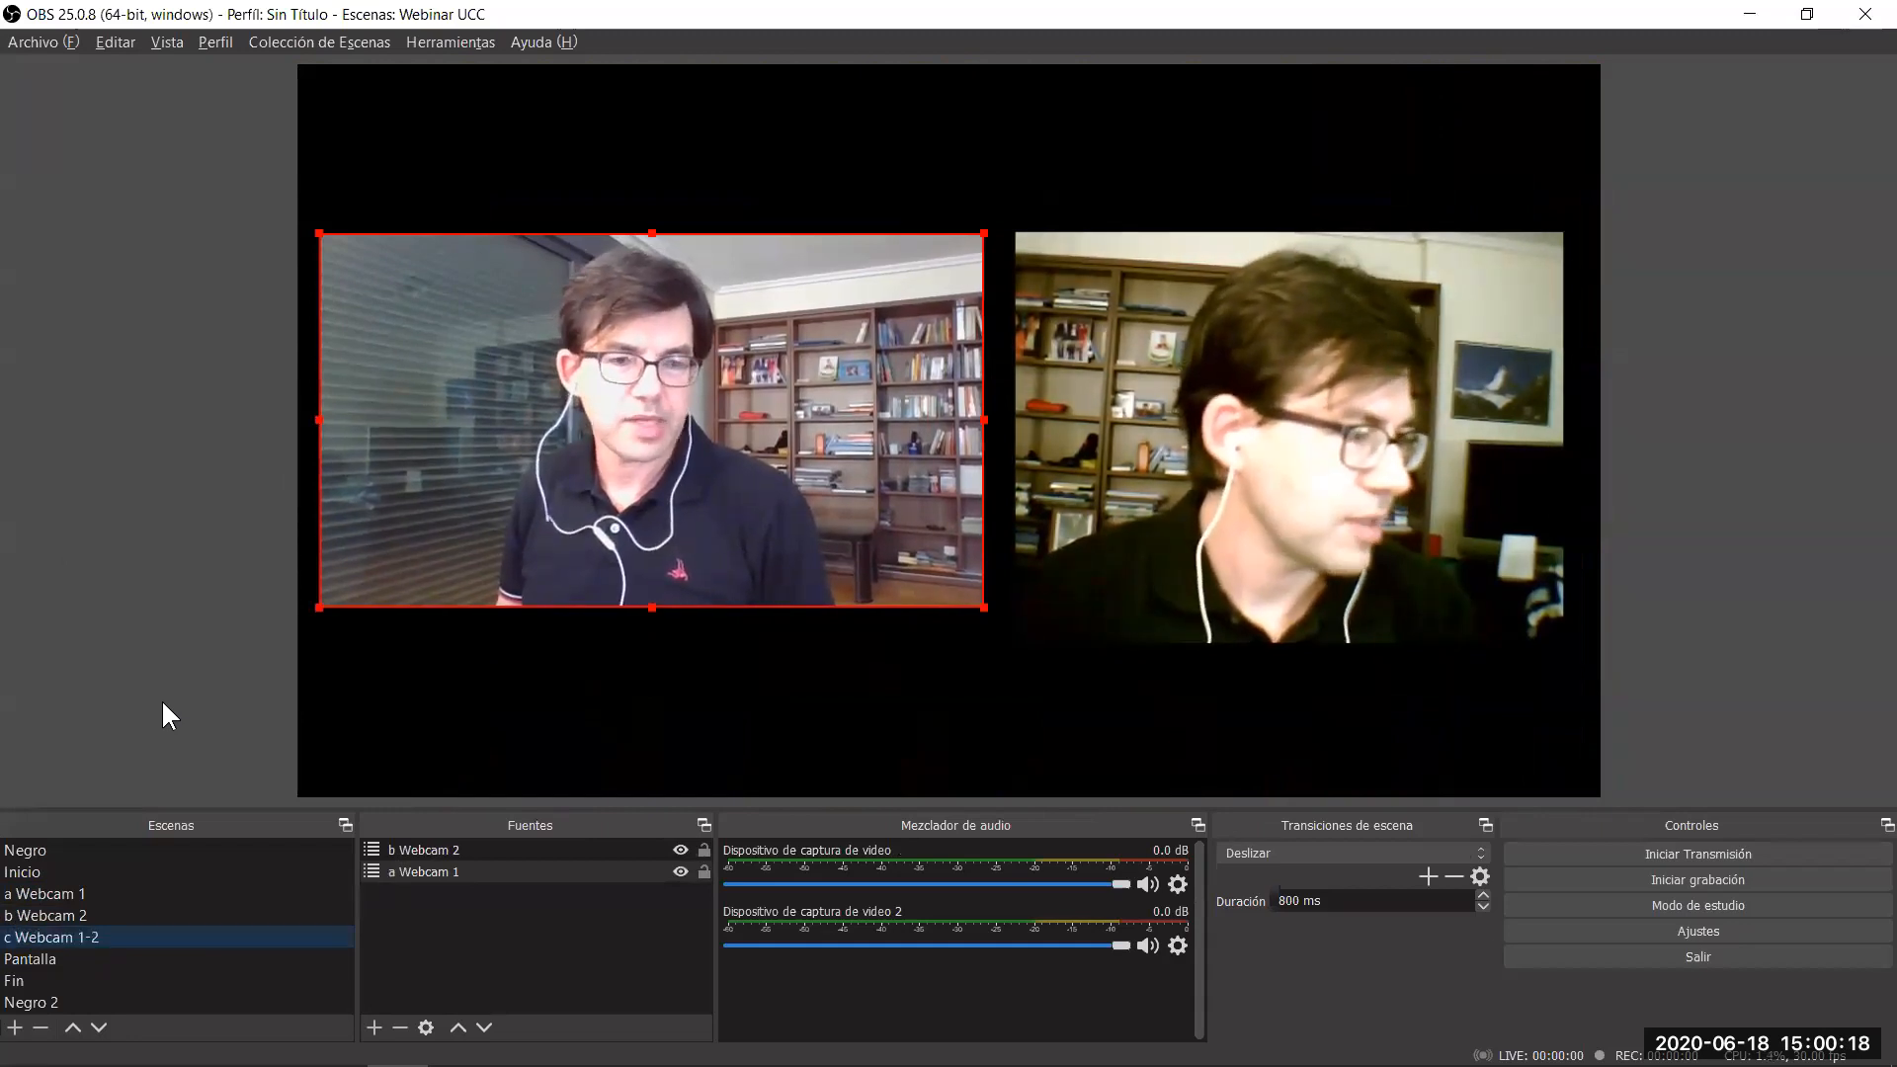
# Step from c Webcam 1-2 up to a Webcam 1 and back through the renamed scenes, and close the program.
pyautogui.press('Up')
pyautogui.press('Up')
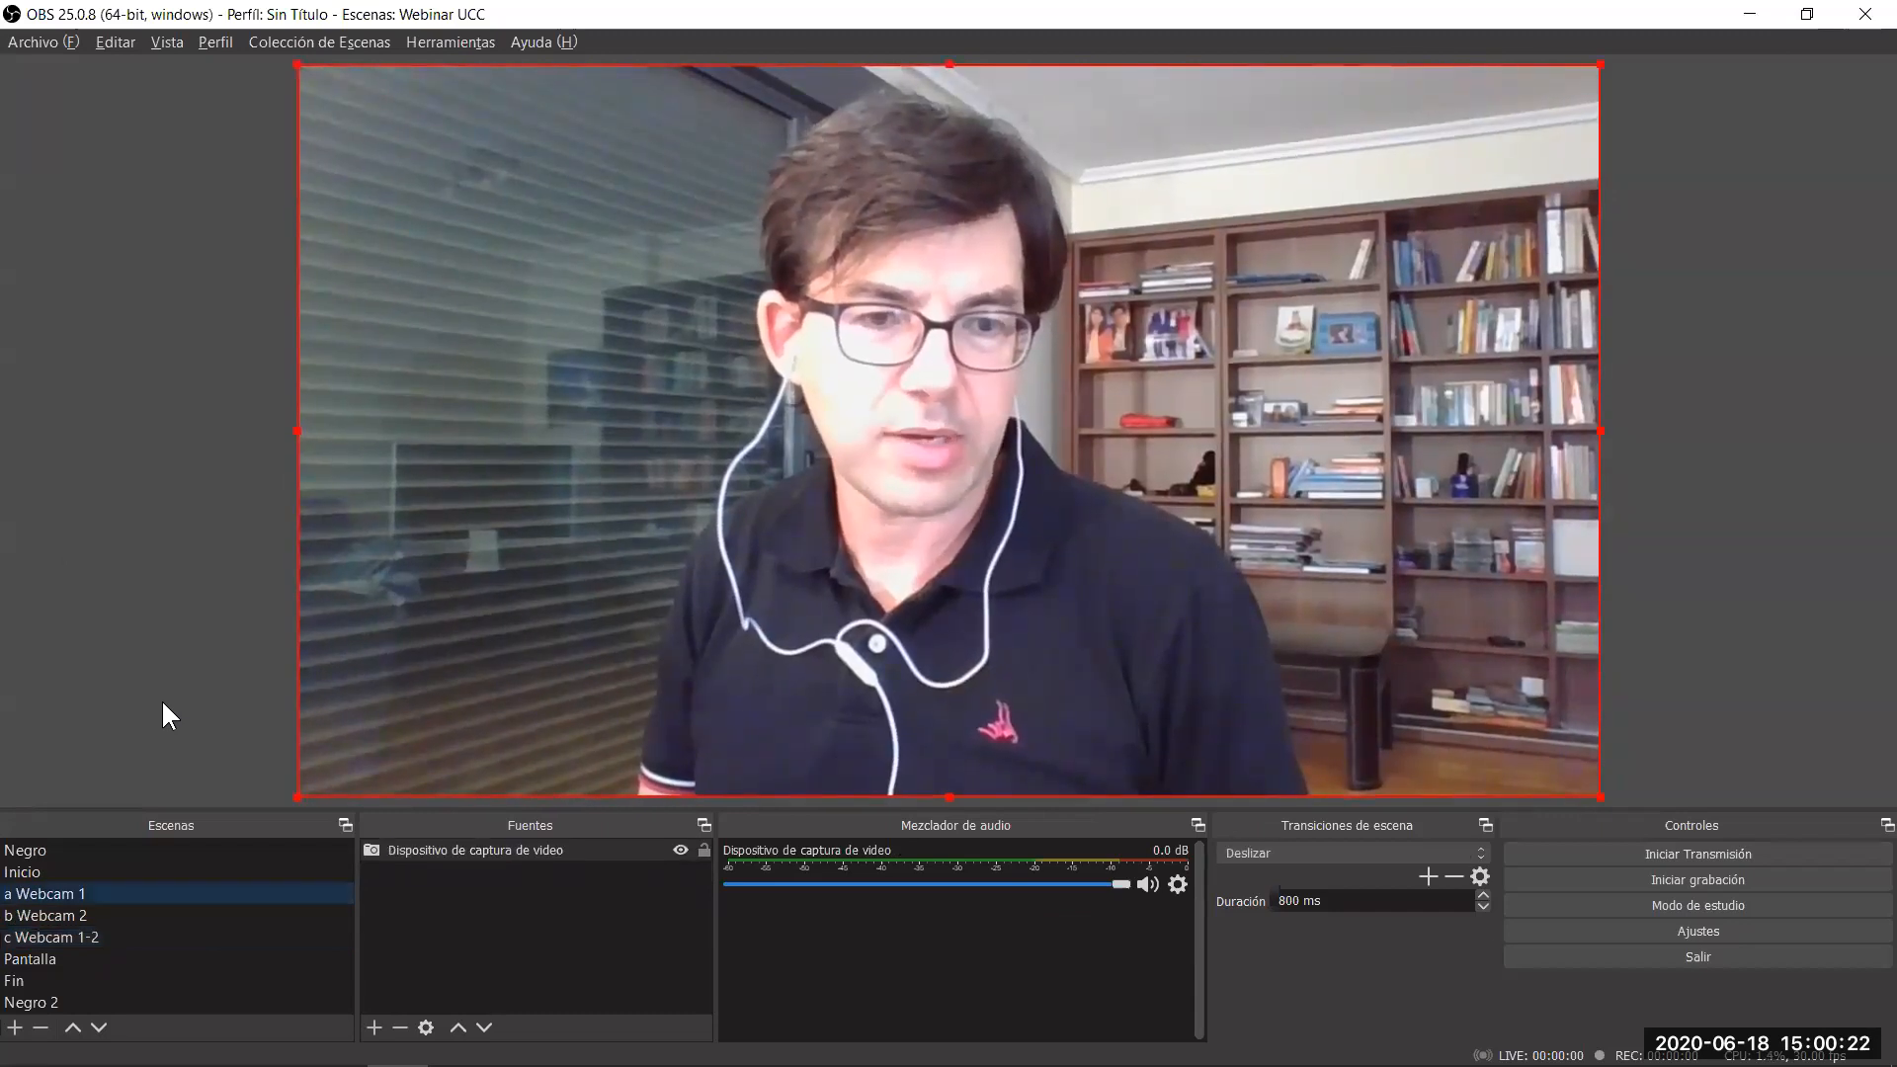
pyautogui.press('Down')
pyautogui.press('Down')
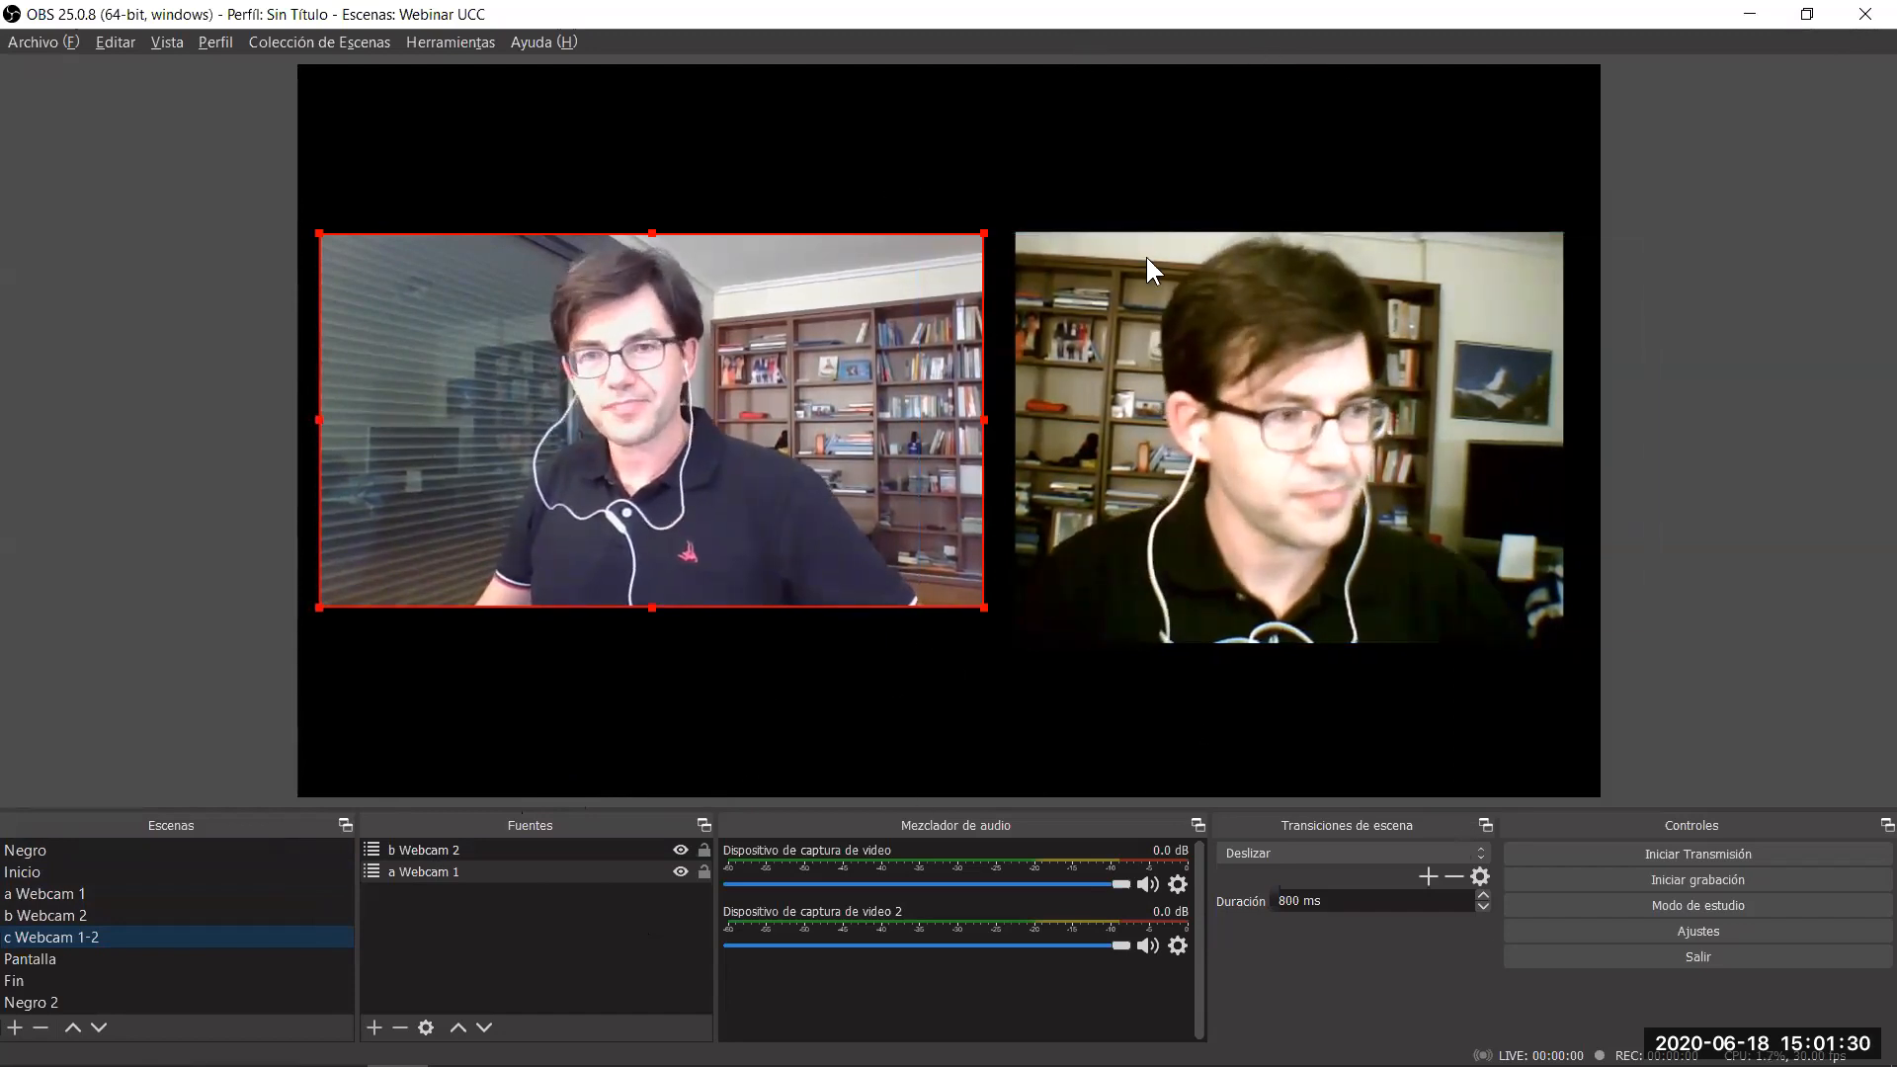
pyautogui.click(1865, 16)
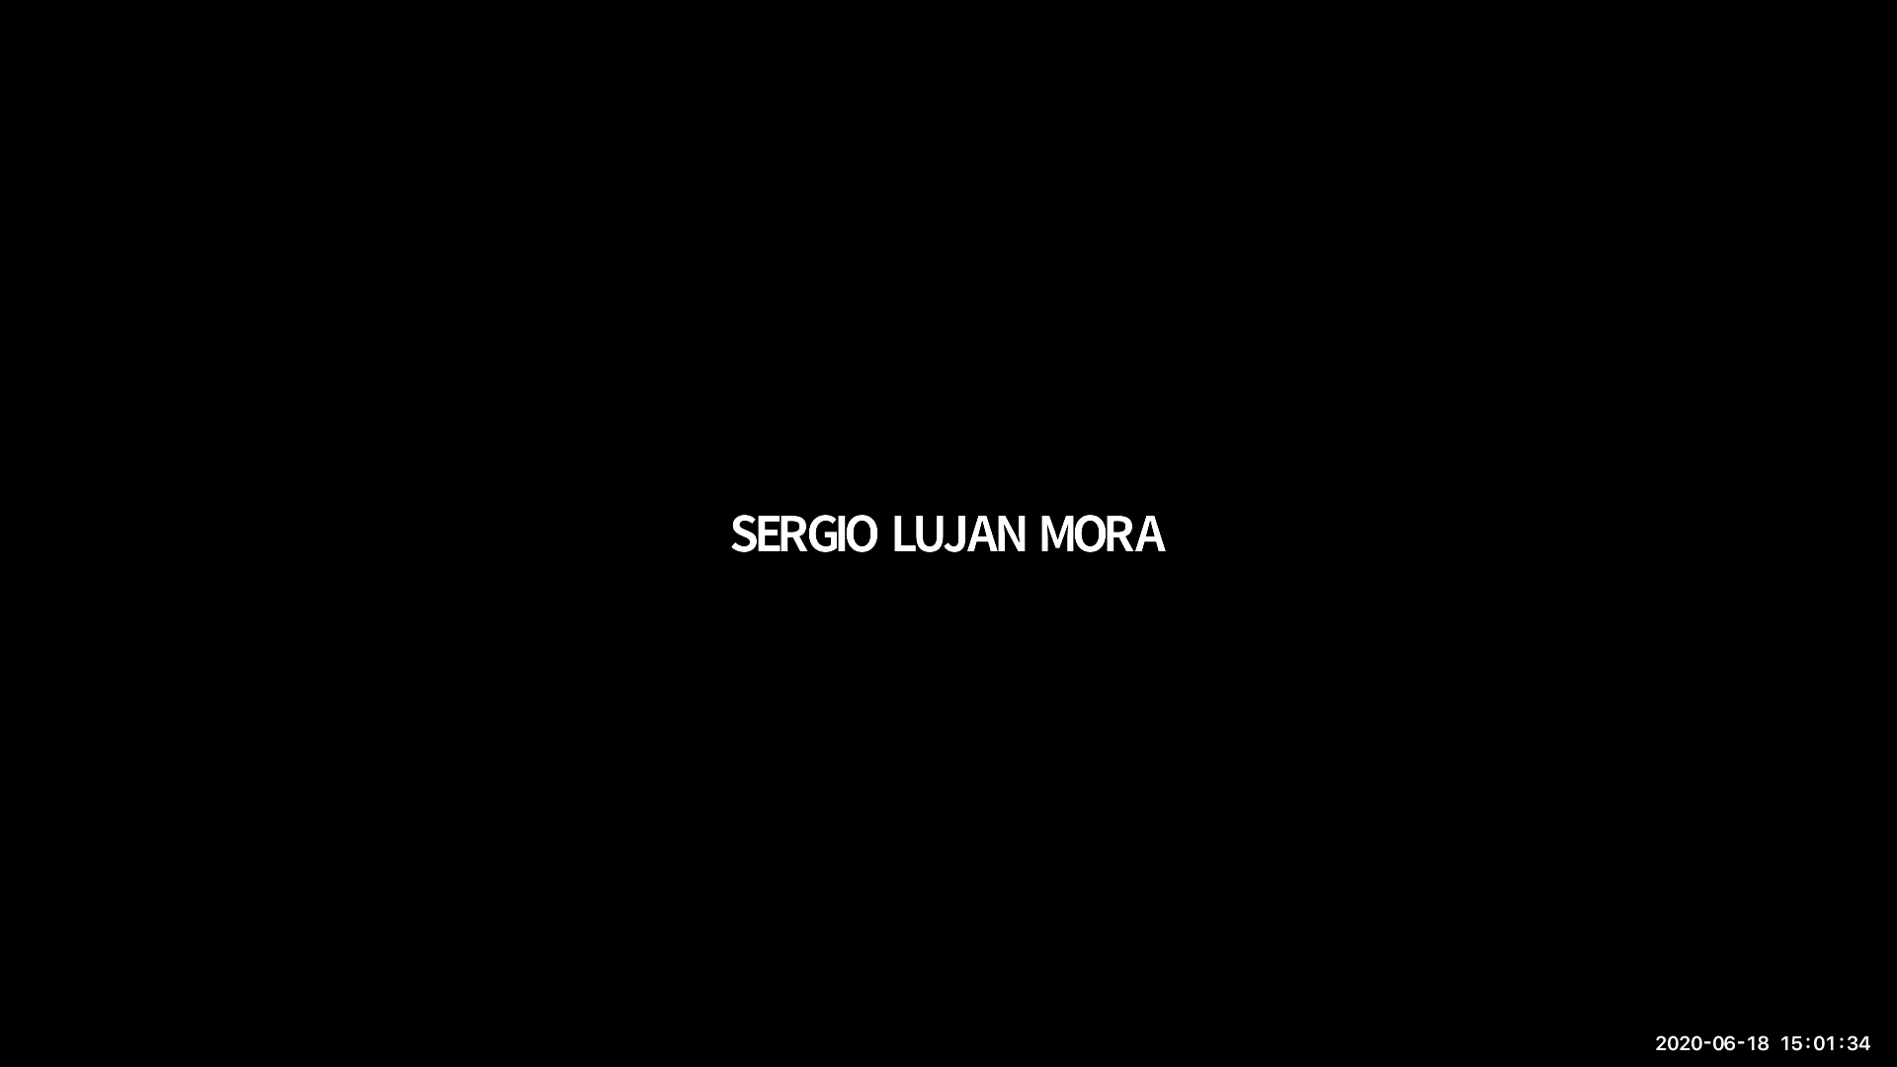
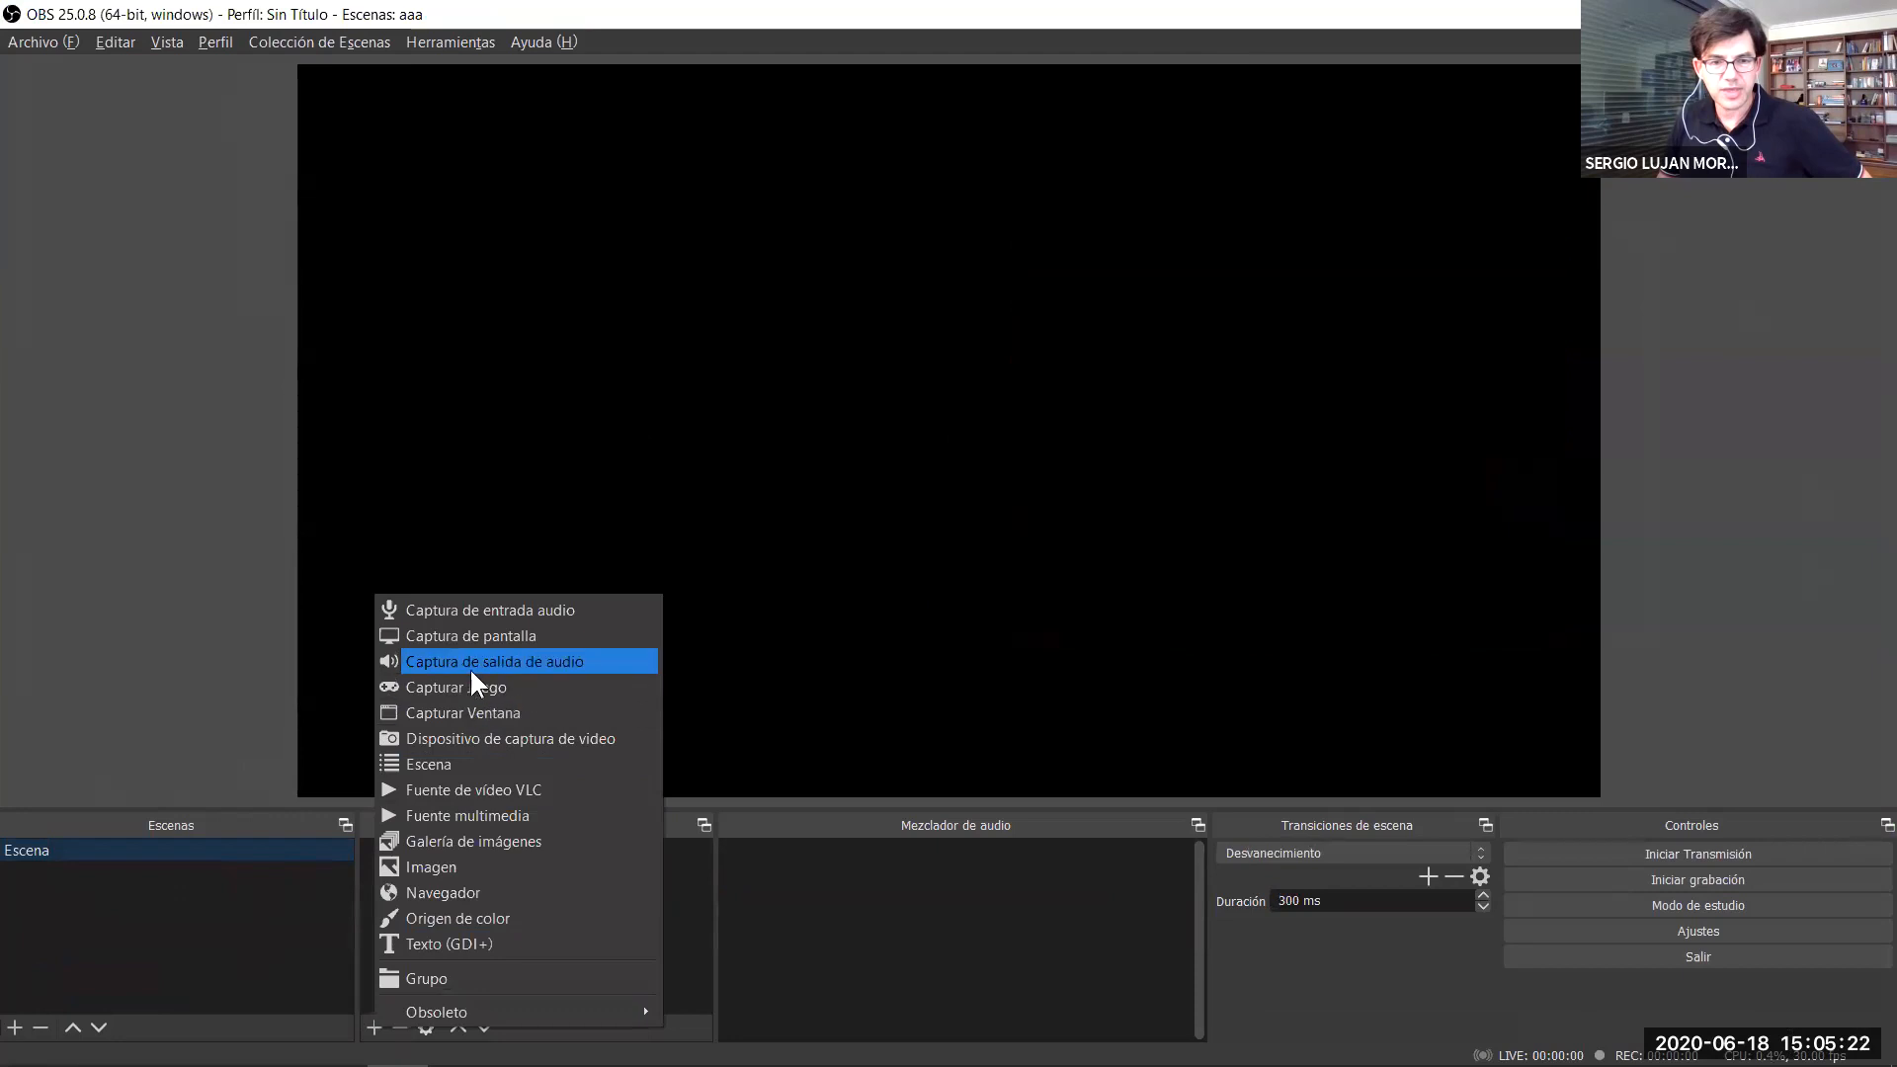
pyautogui.click(646, 455)
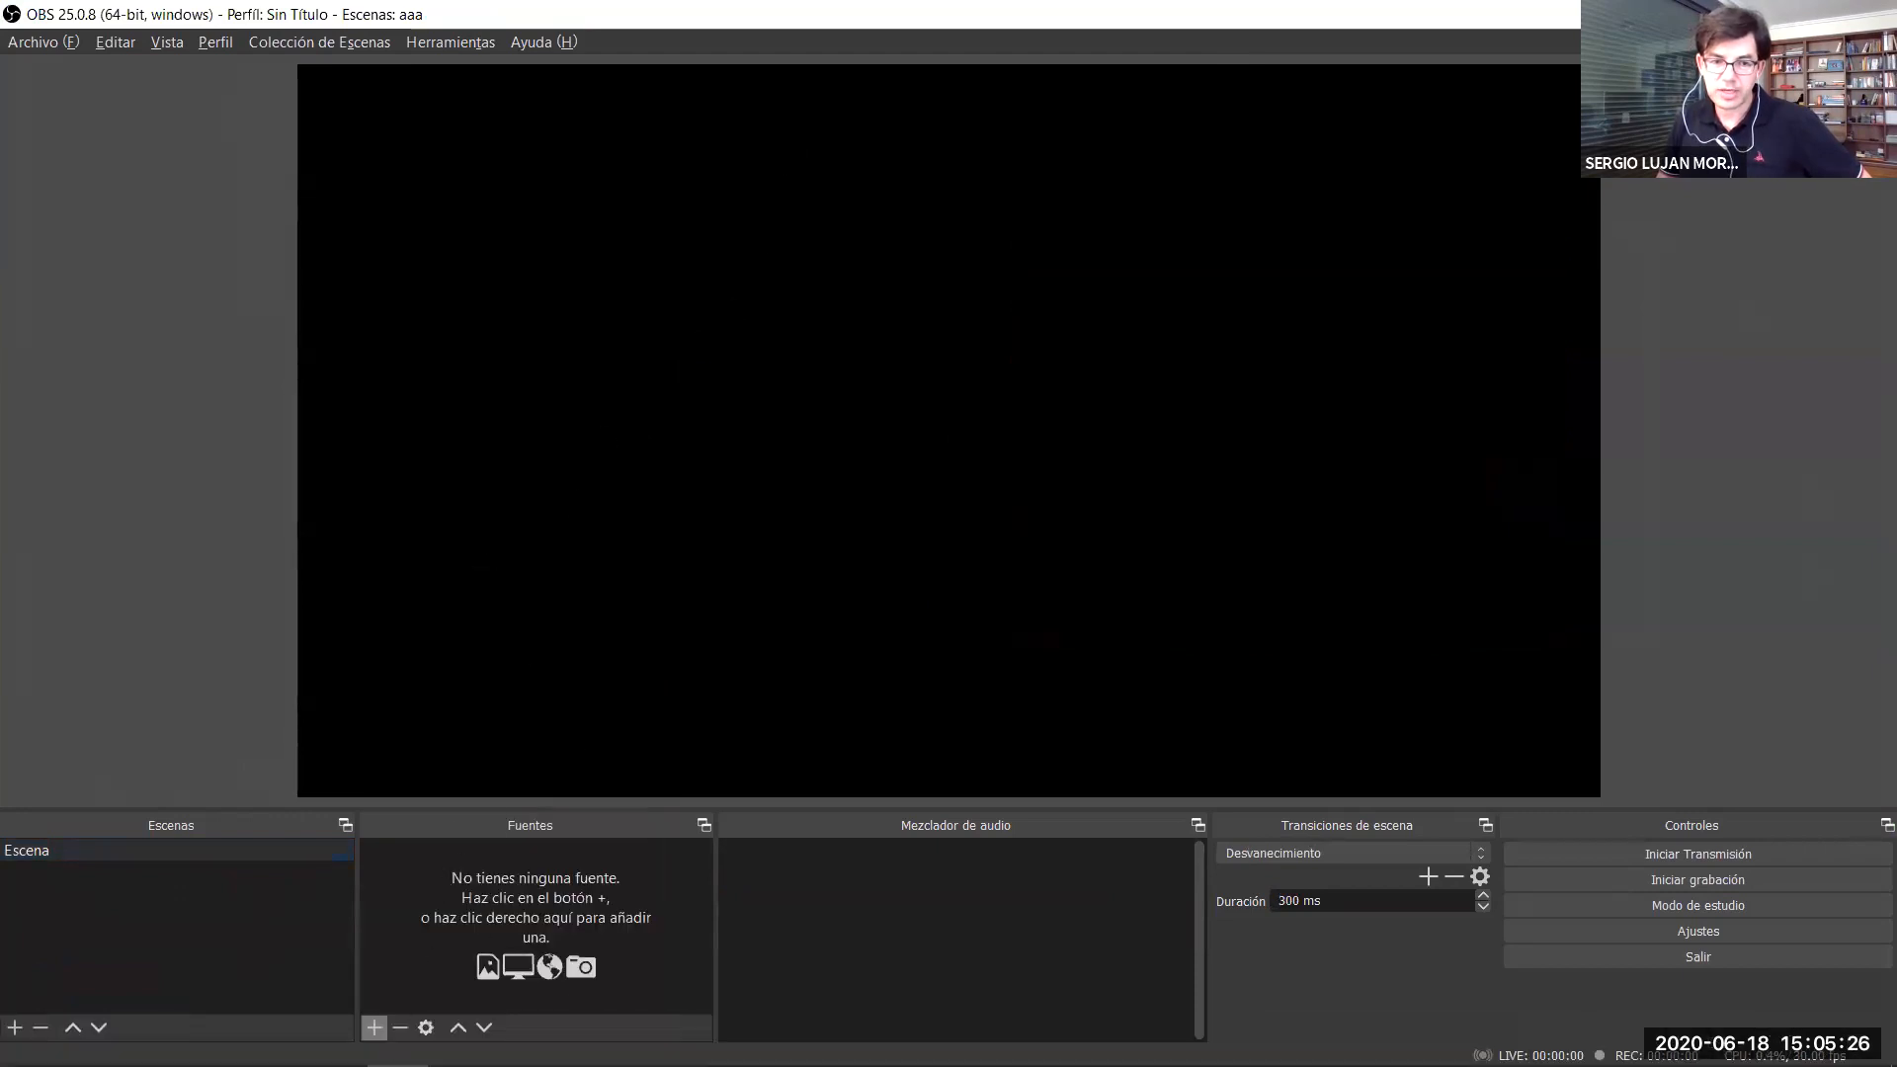
pyautogui.click(374, 1028)
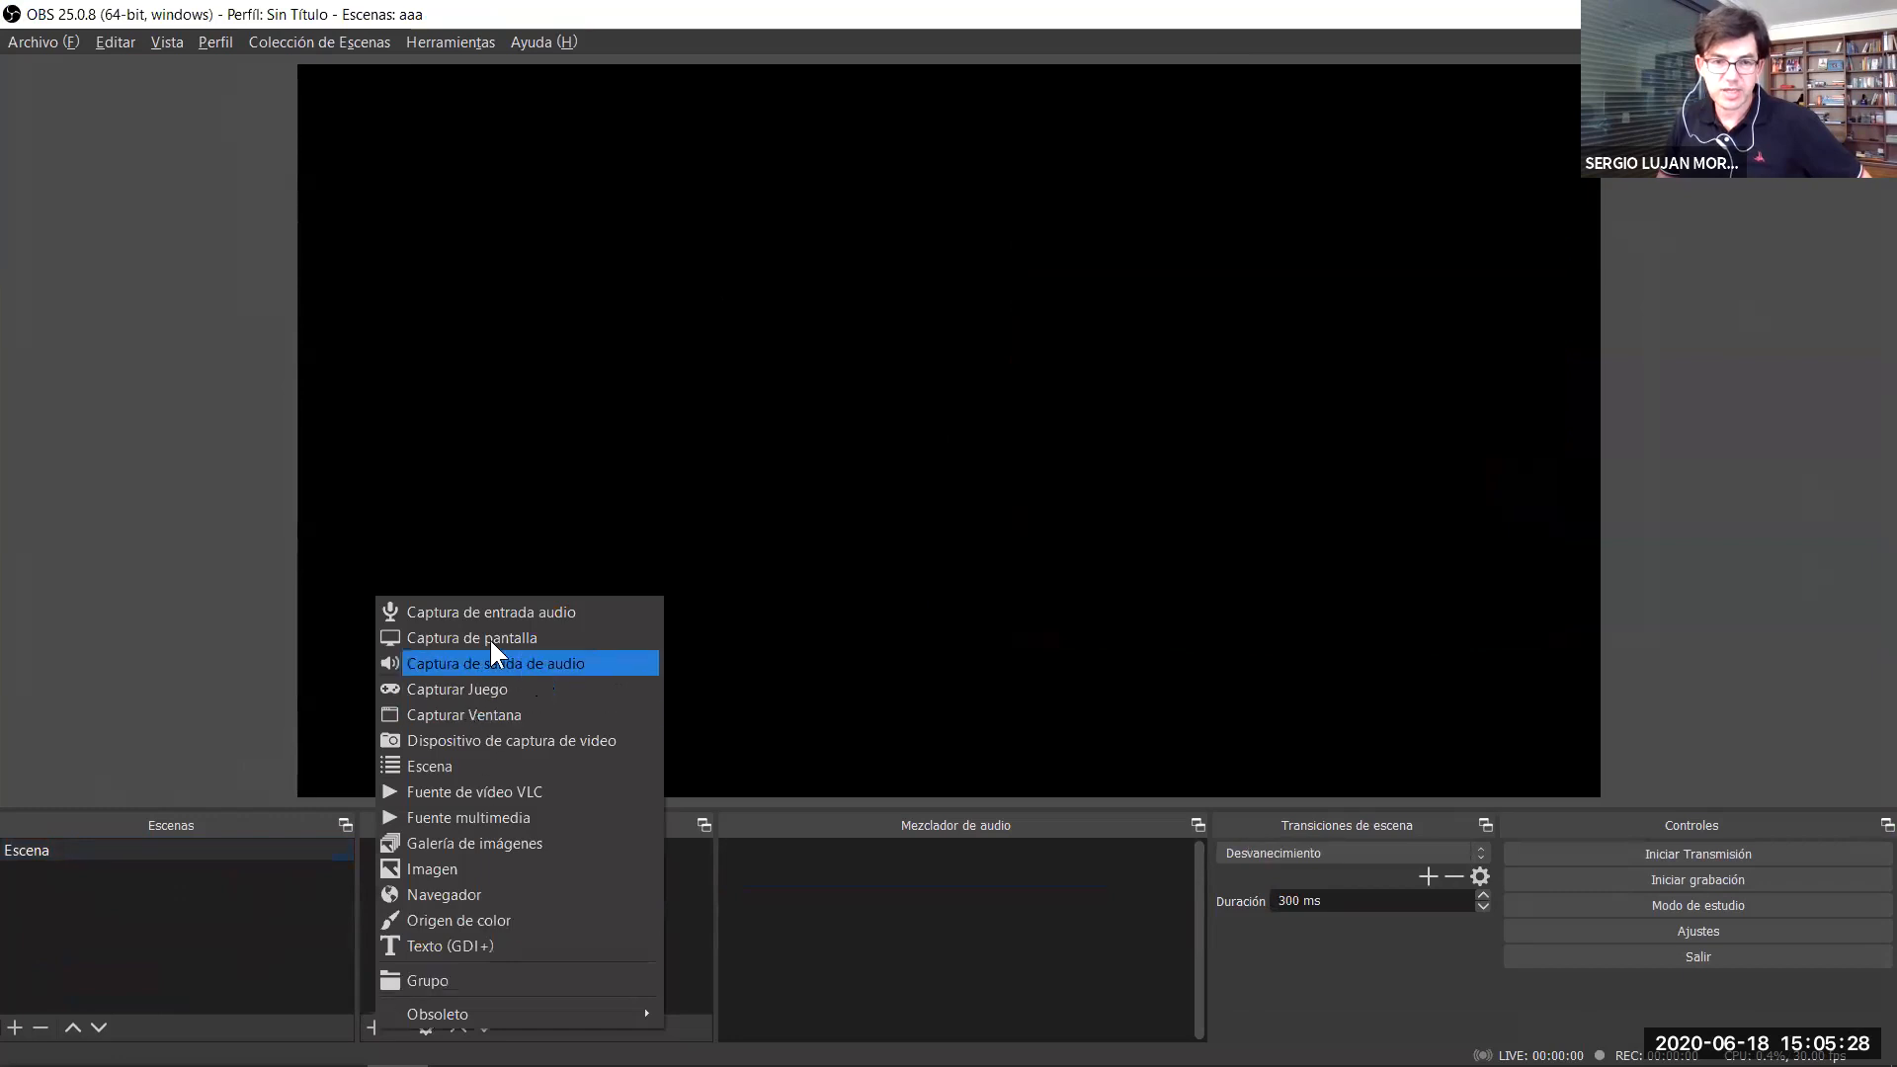
pyautogui.click(104, 963)
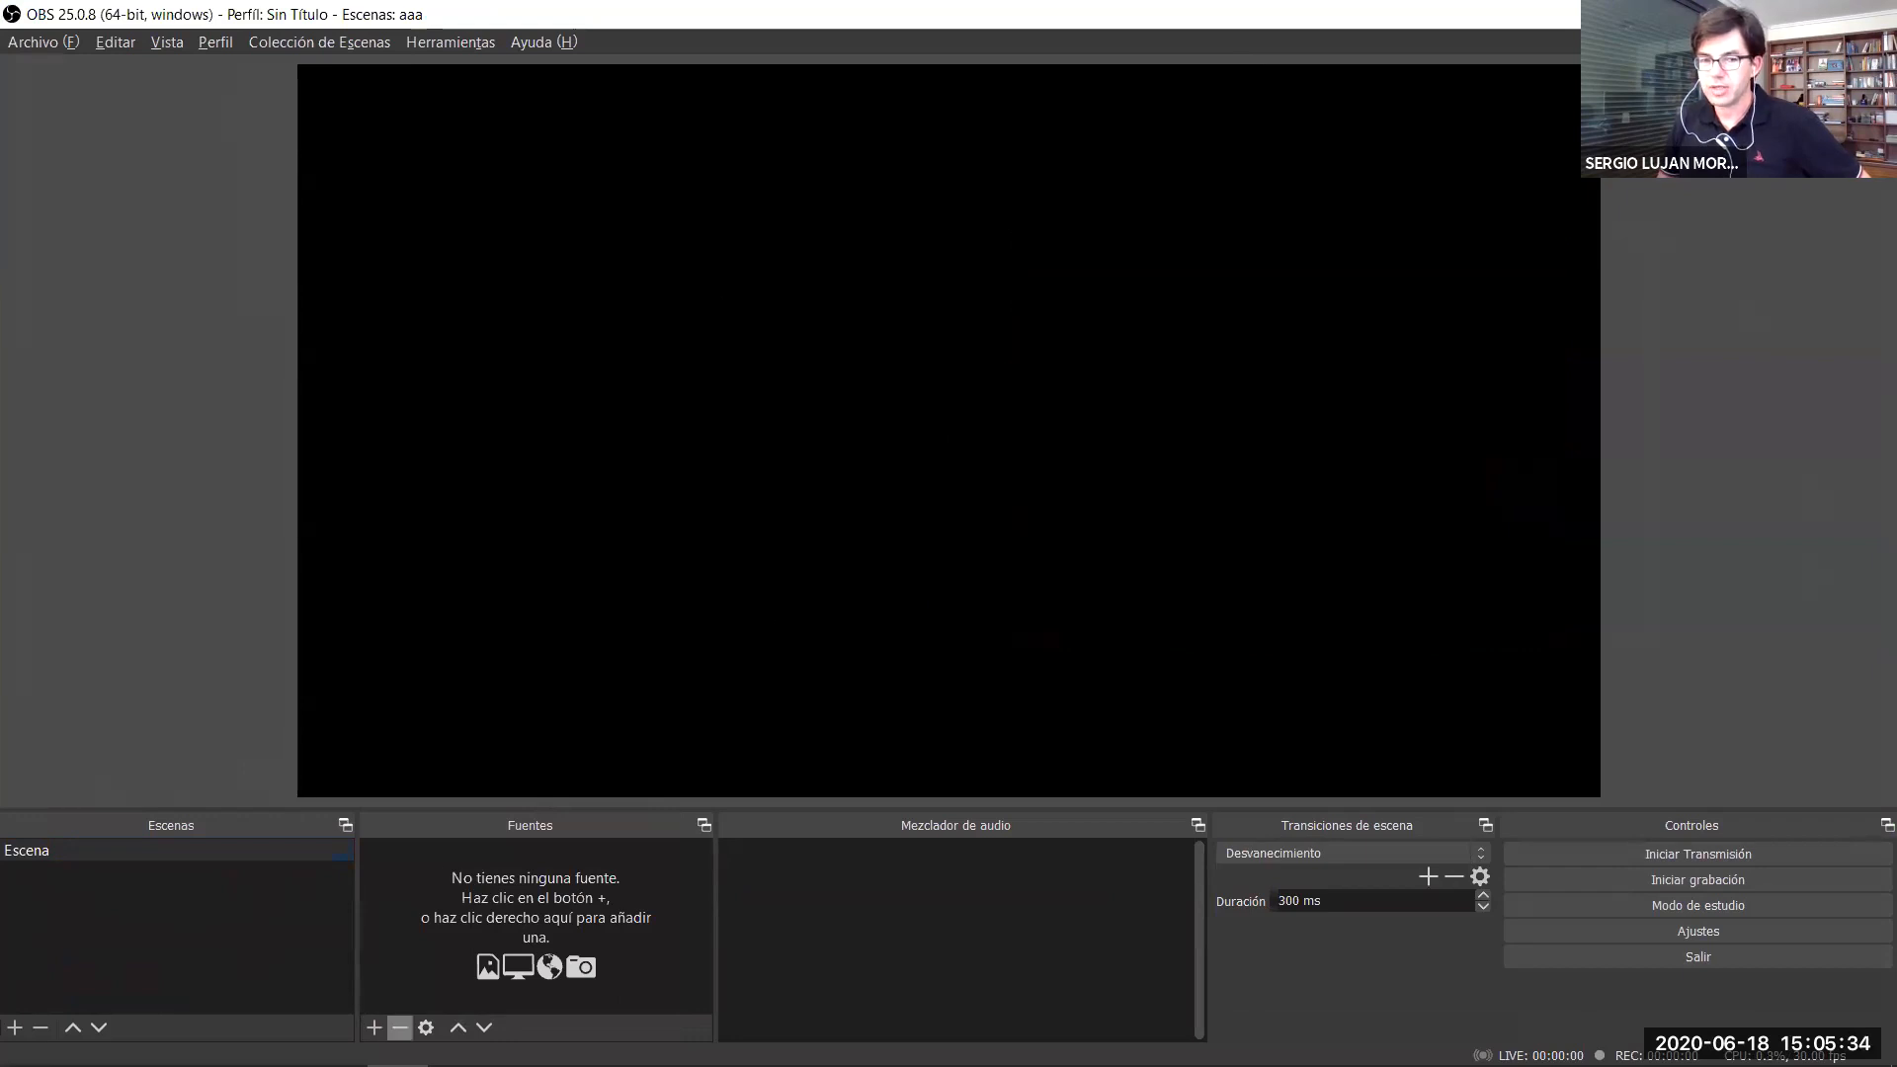
# Add a new Captura de pantalla source to the empty scene, capturing Pantalla 1 at 1920x1080 with the cursor included.
pyautogui.click(374, 1027)
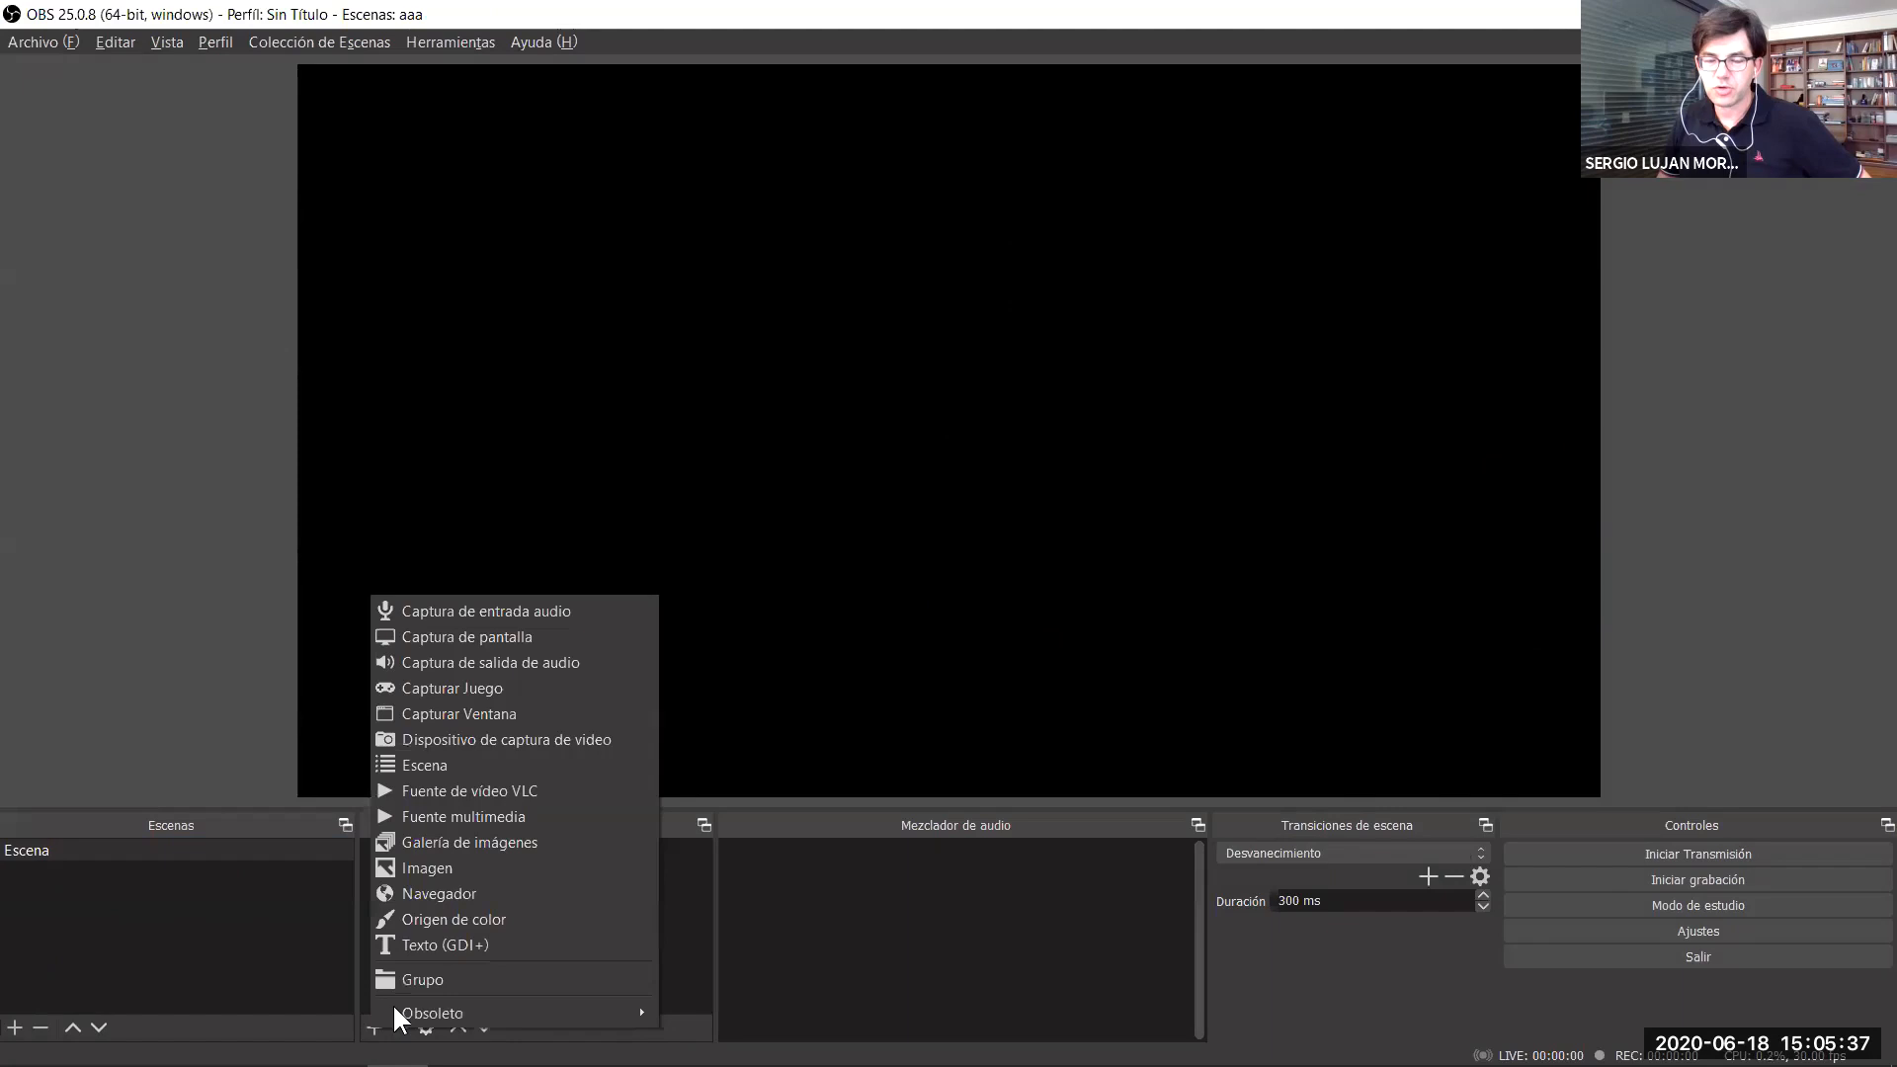
pyautogui.click(460, 638)
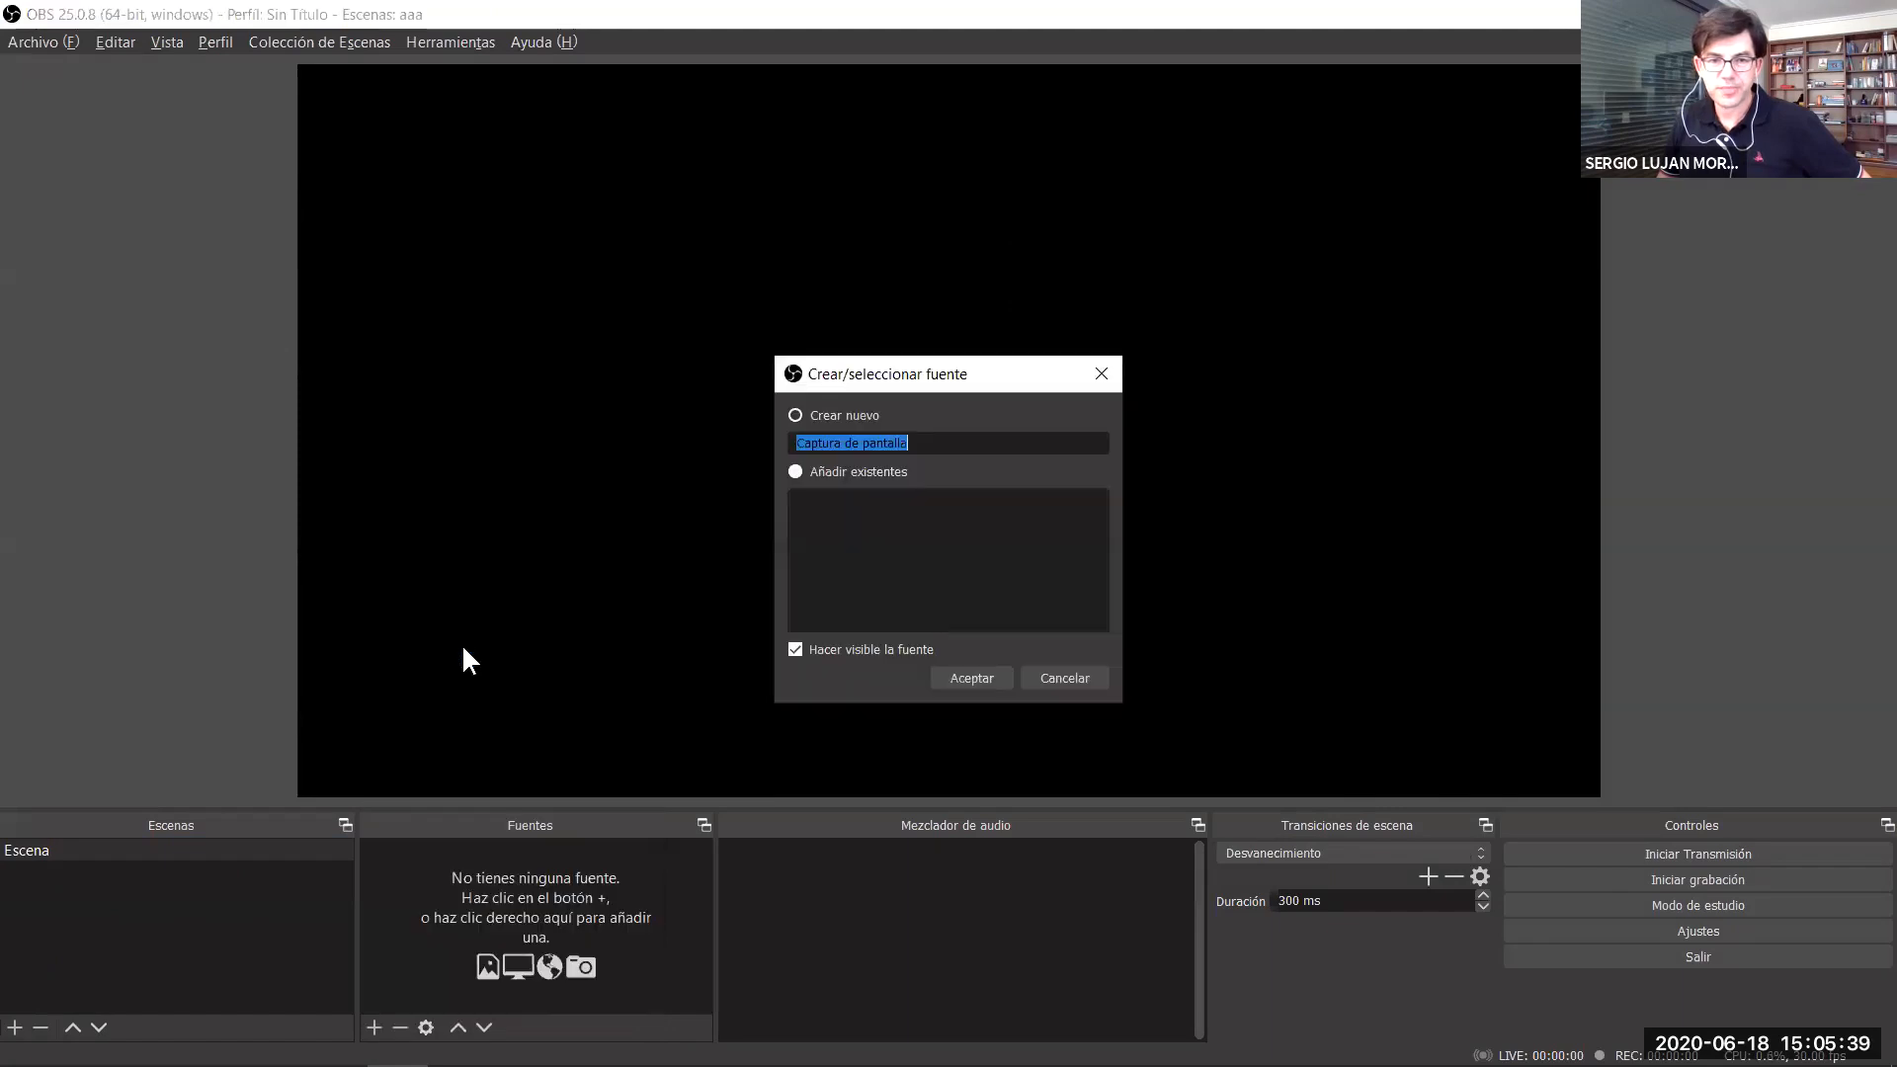
pyautogui.click(963, 677)
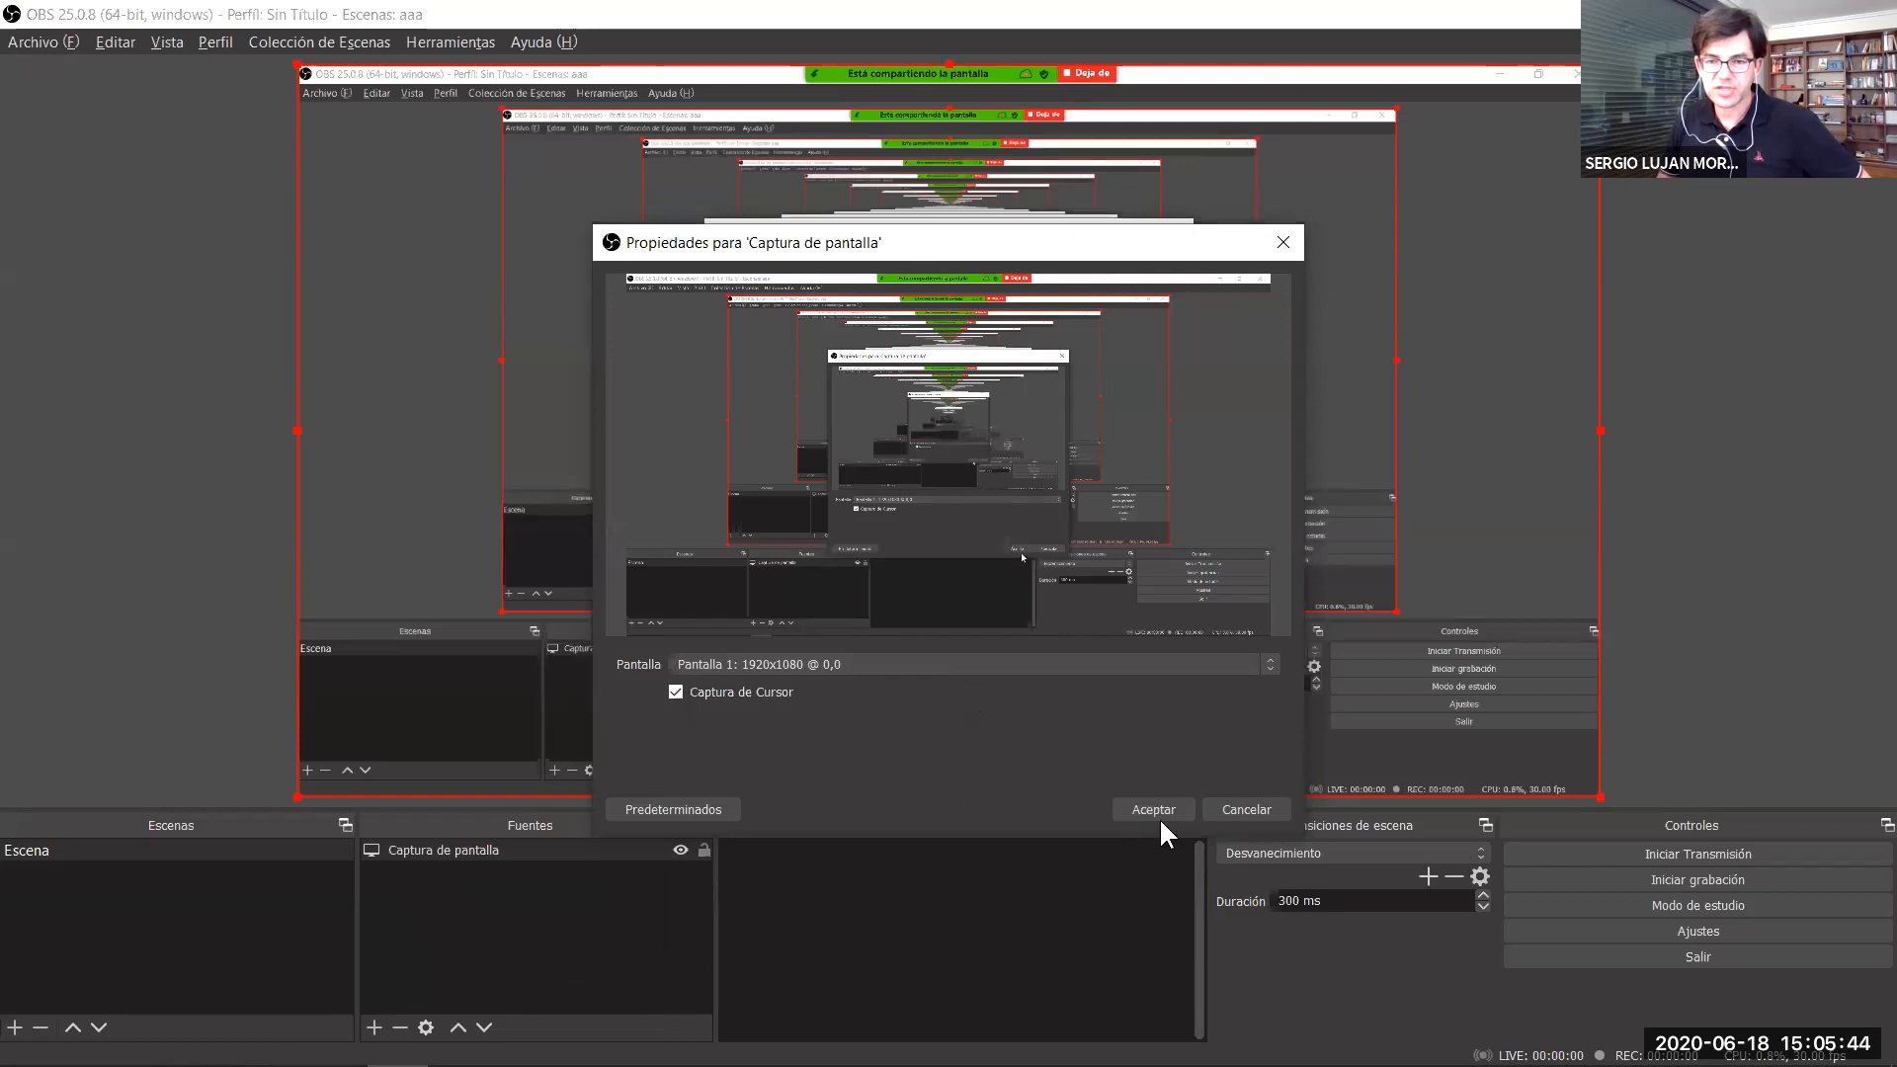
pyautogui.click(1153, 810)
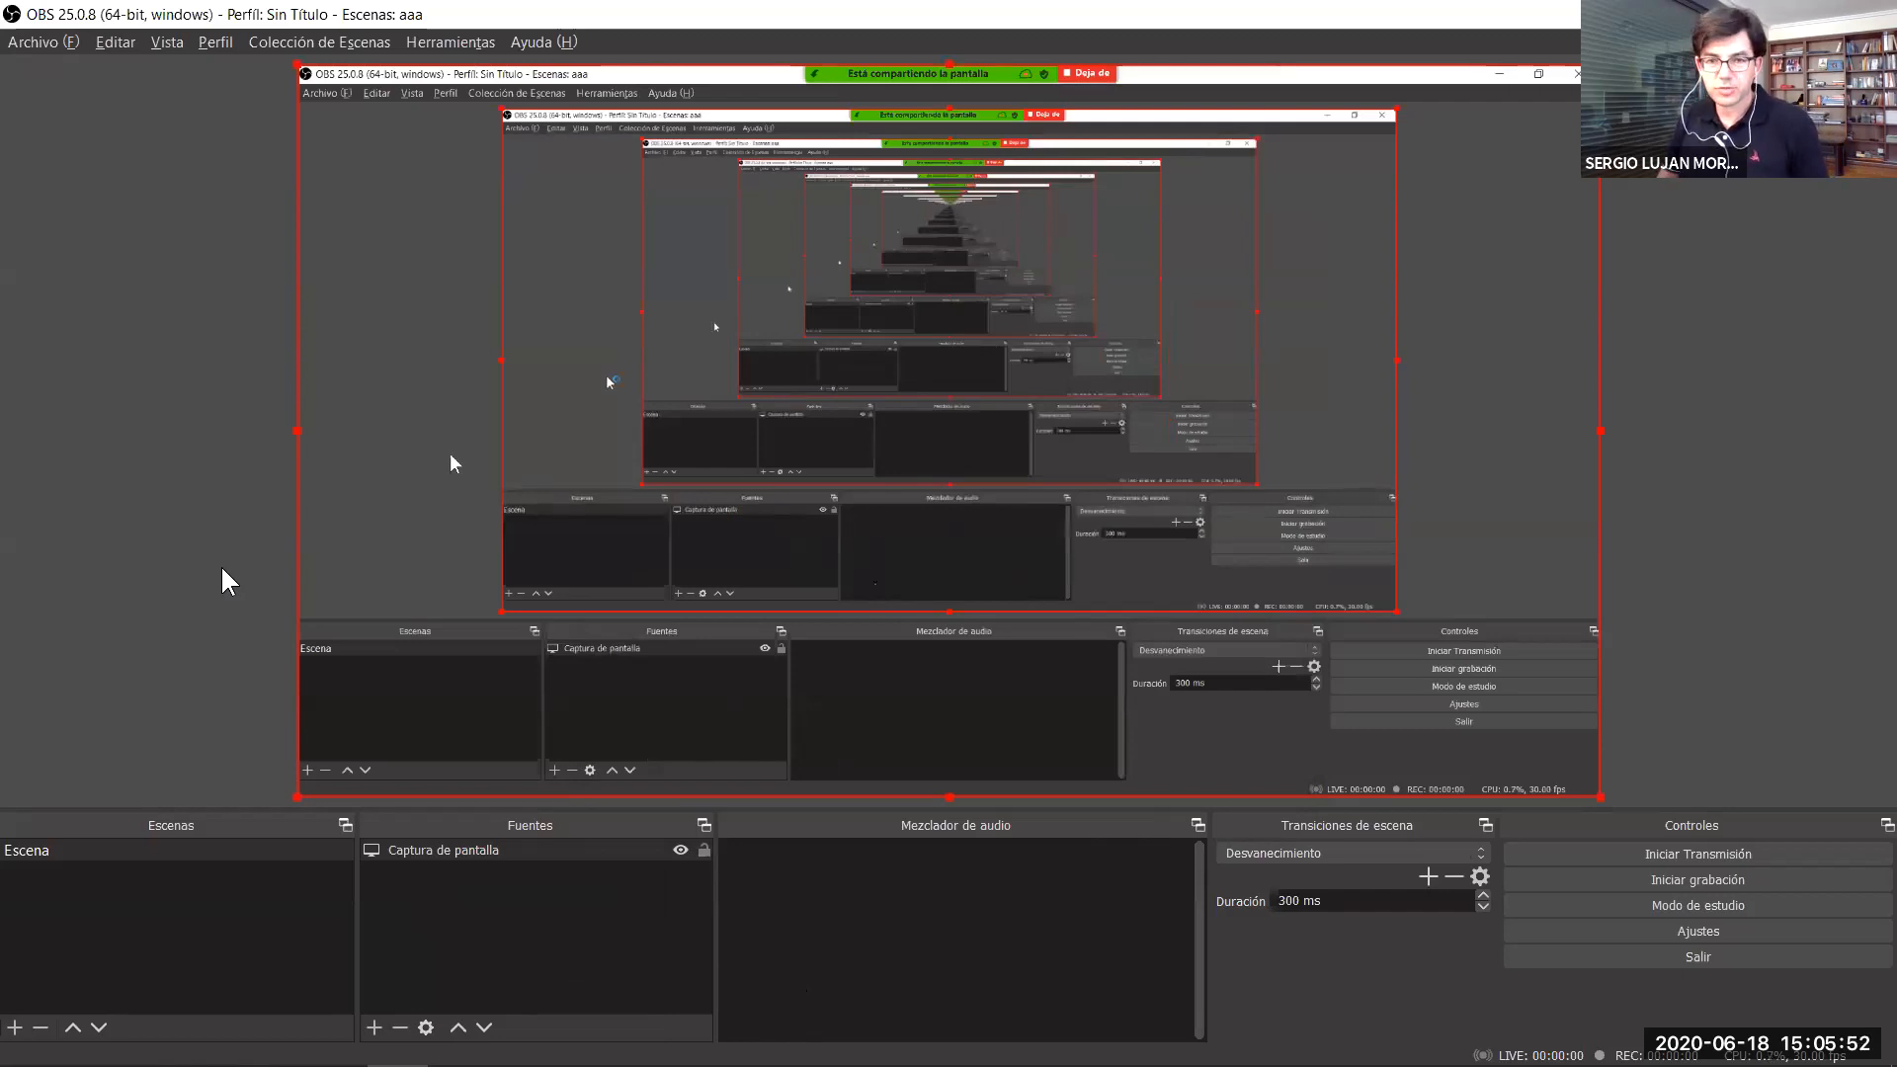
# Open Windows Task Manager and view the CPU performance graph.
pyautogui.hotkey('ctrl', 'shift', 'Escape')
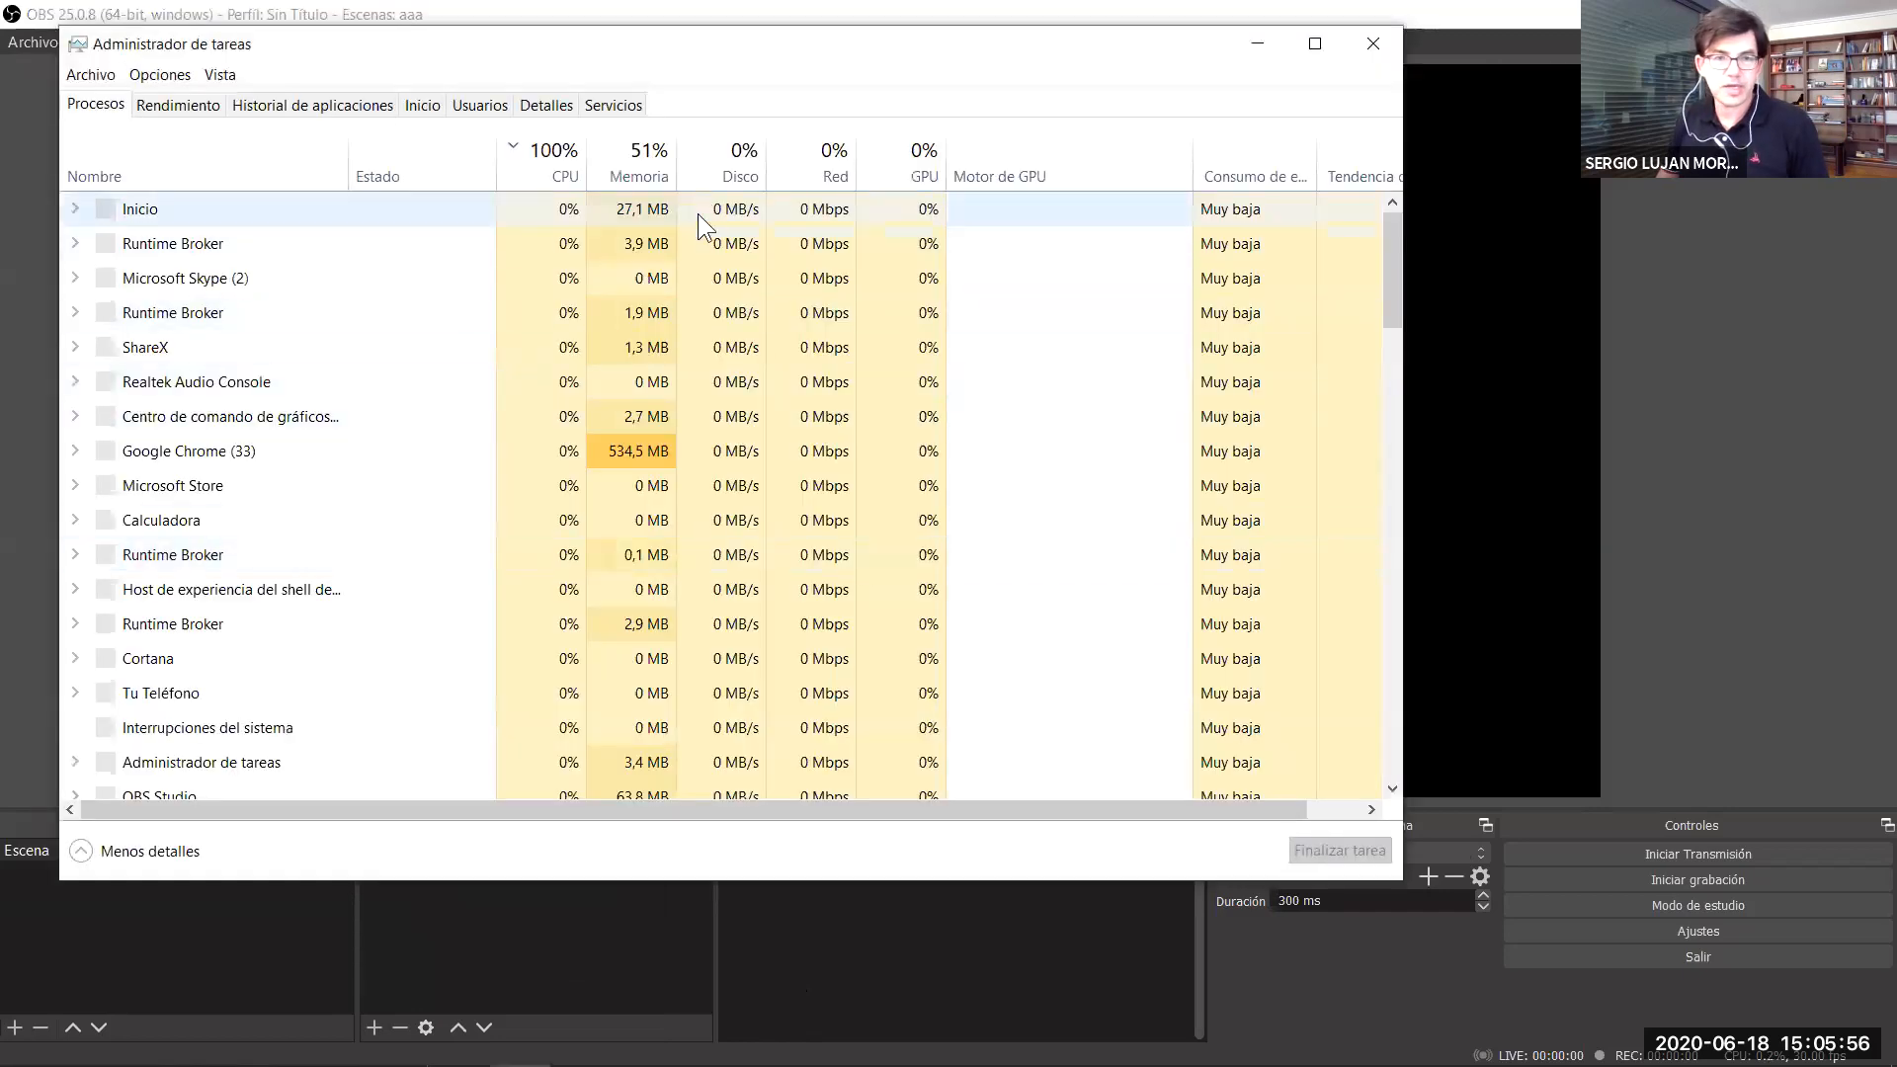
pyautogui.click(172, 103)
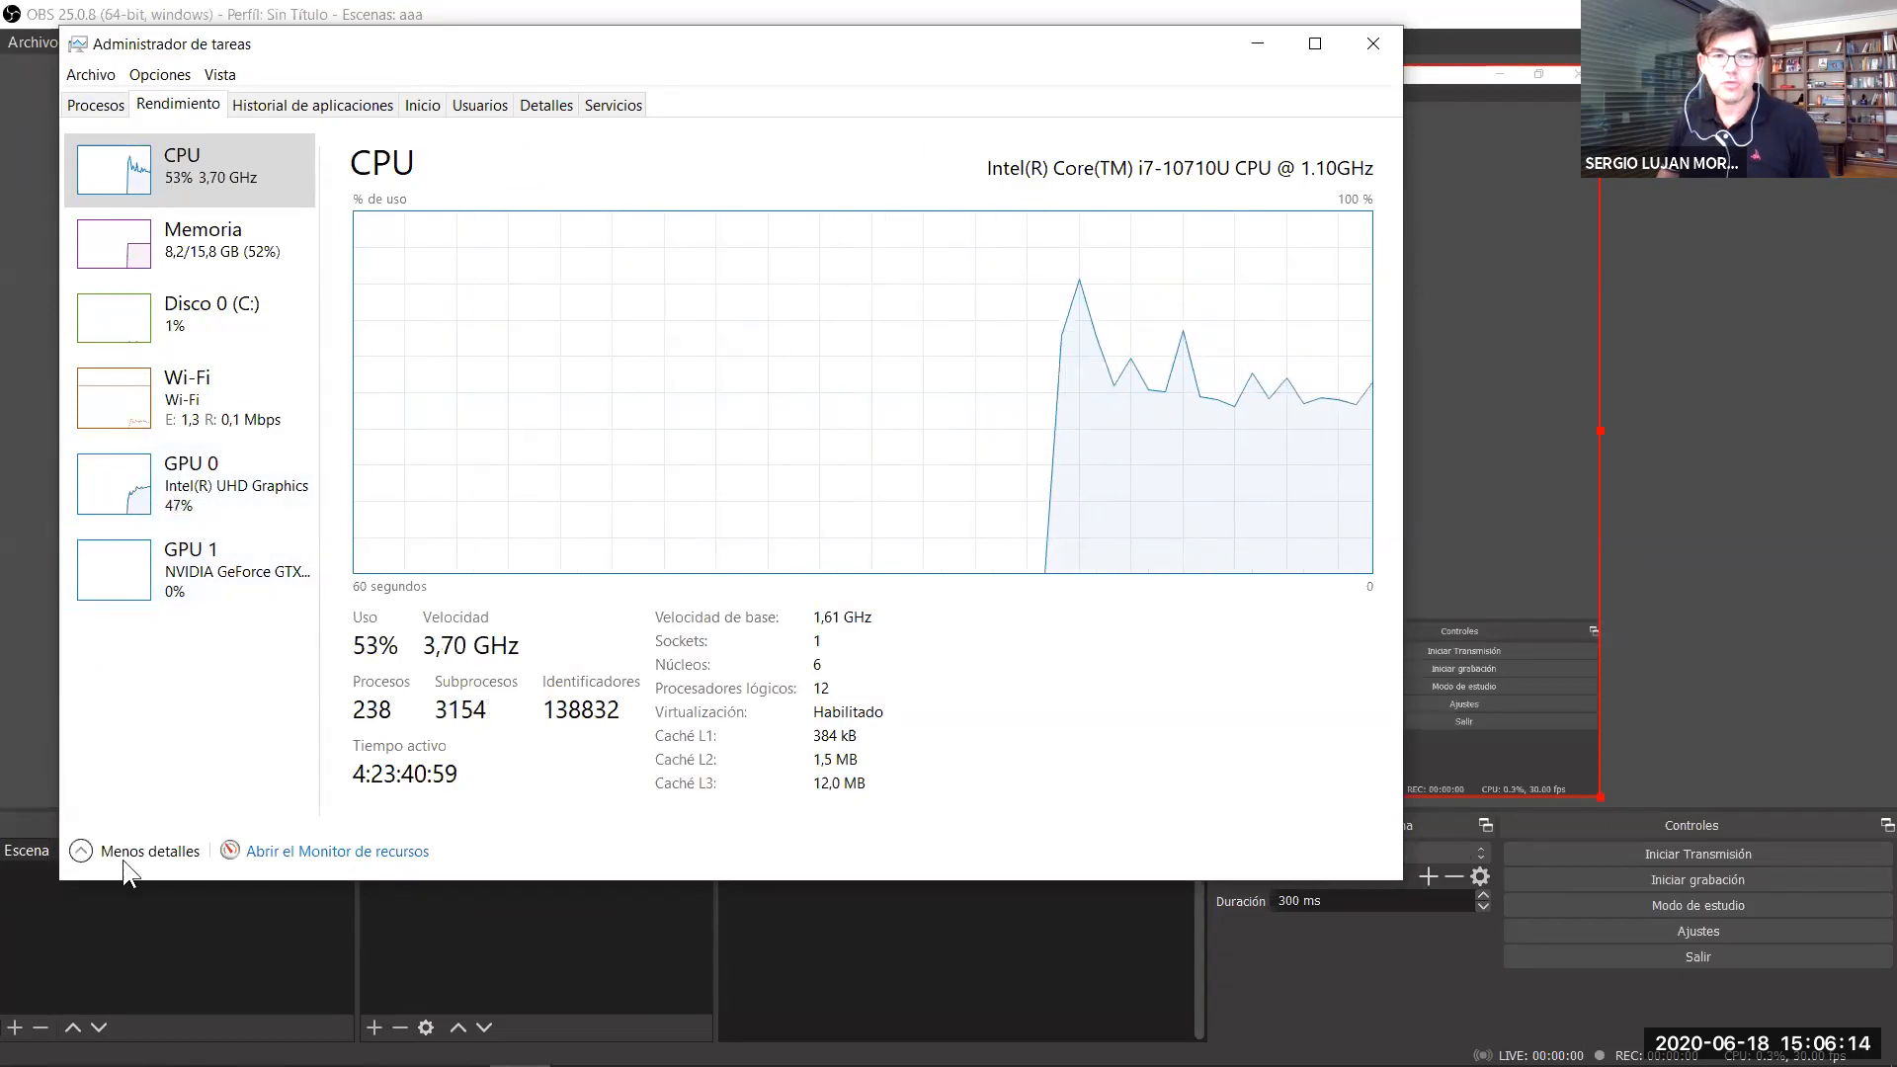
# Search Windows for "configura" and open the Configuración de pantalla settings.
pyautogui.moveTo(84, 1063)
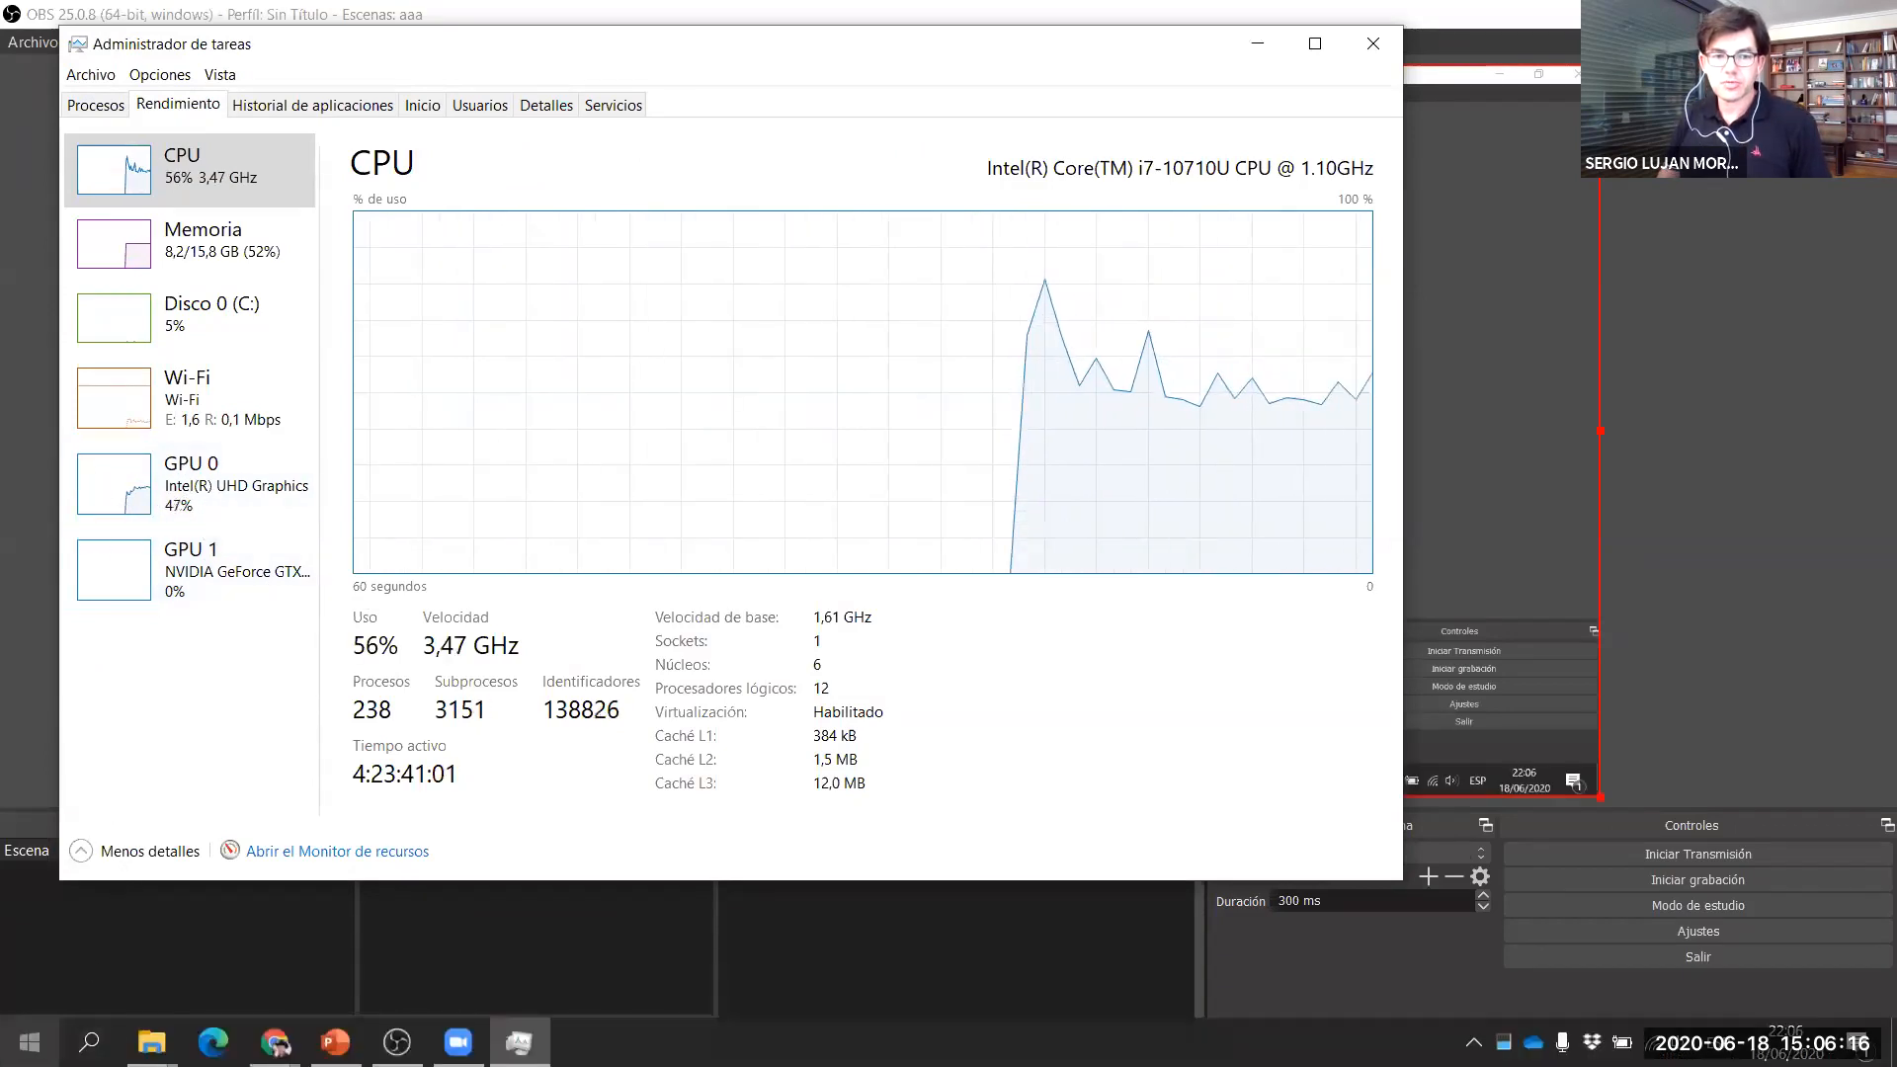
pyautogui.click(89, 1041)
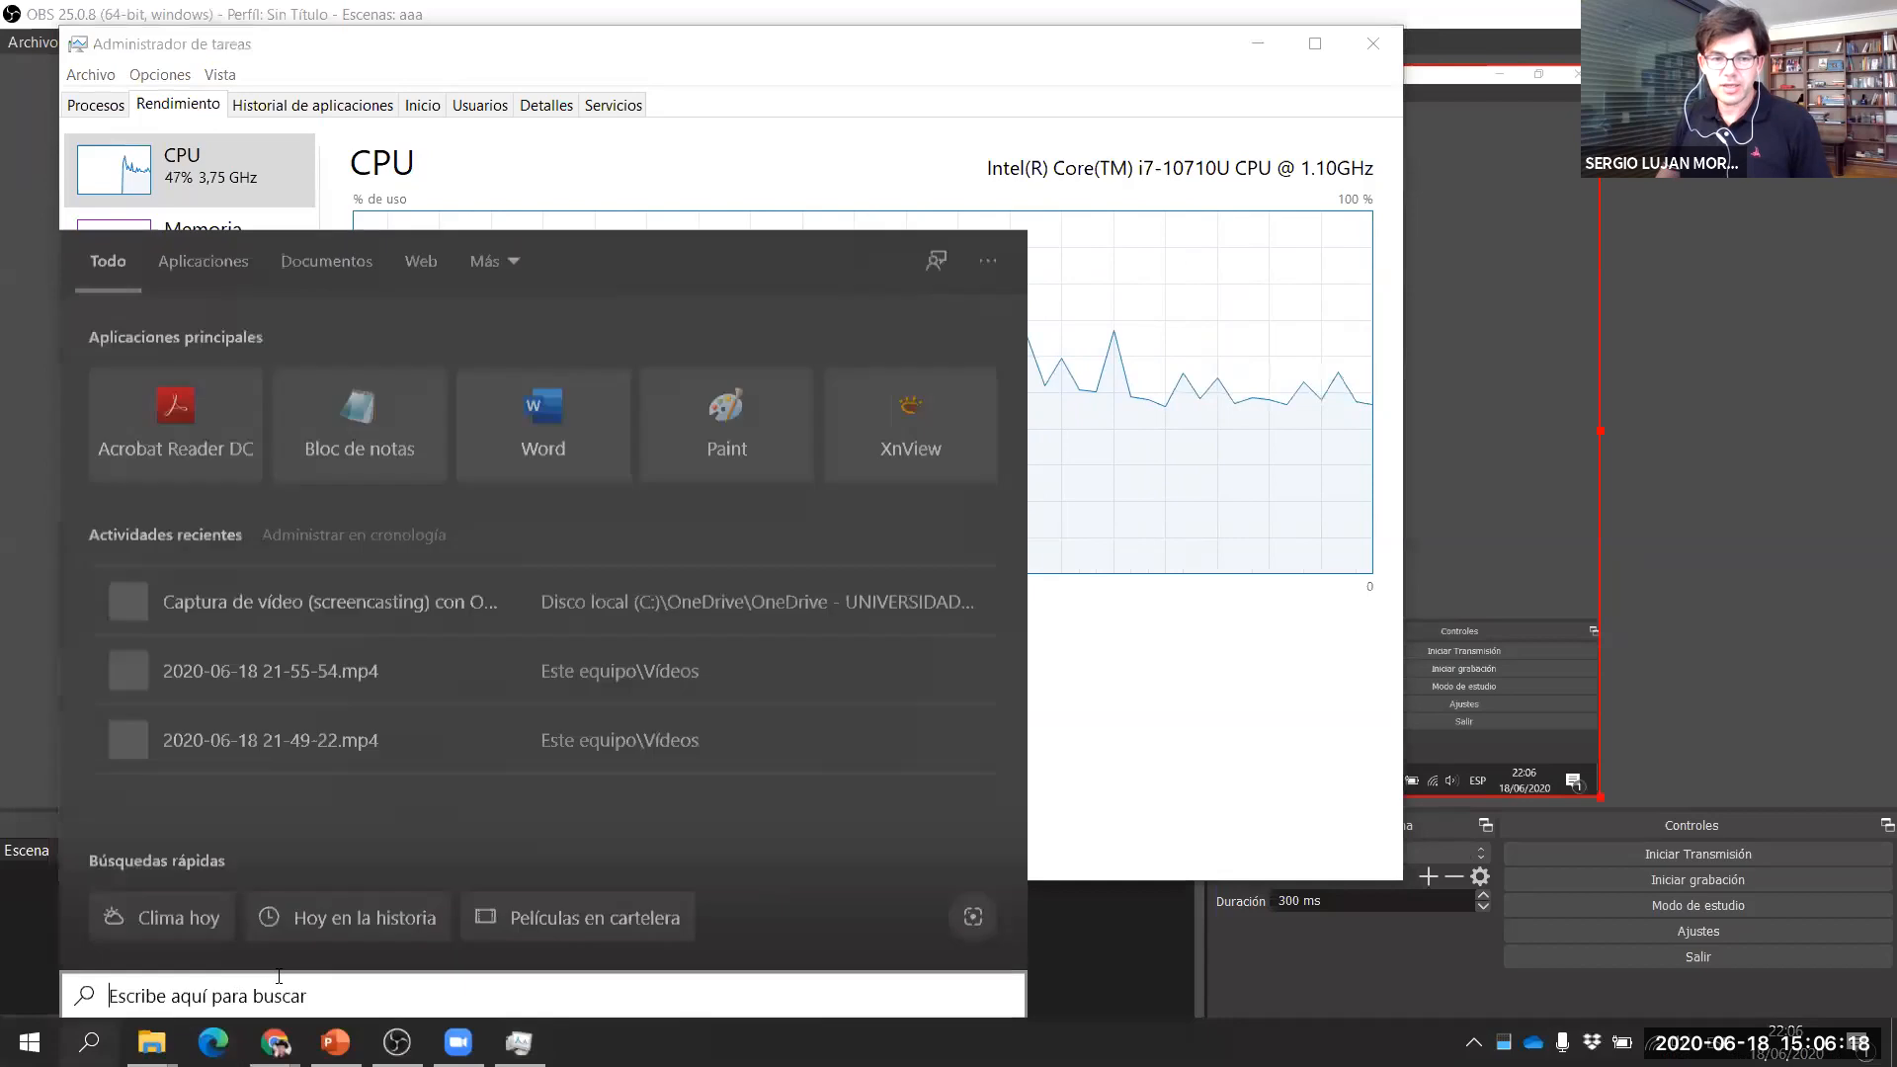
pyautogui.write('con')
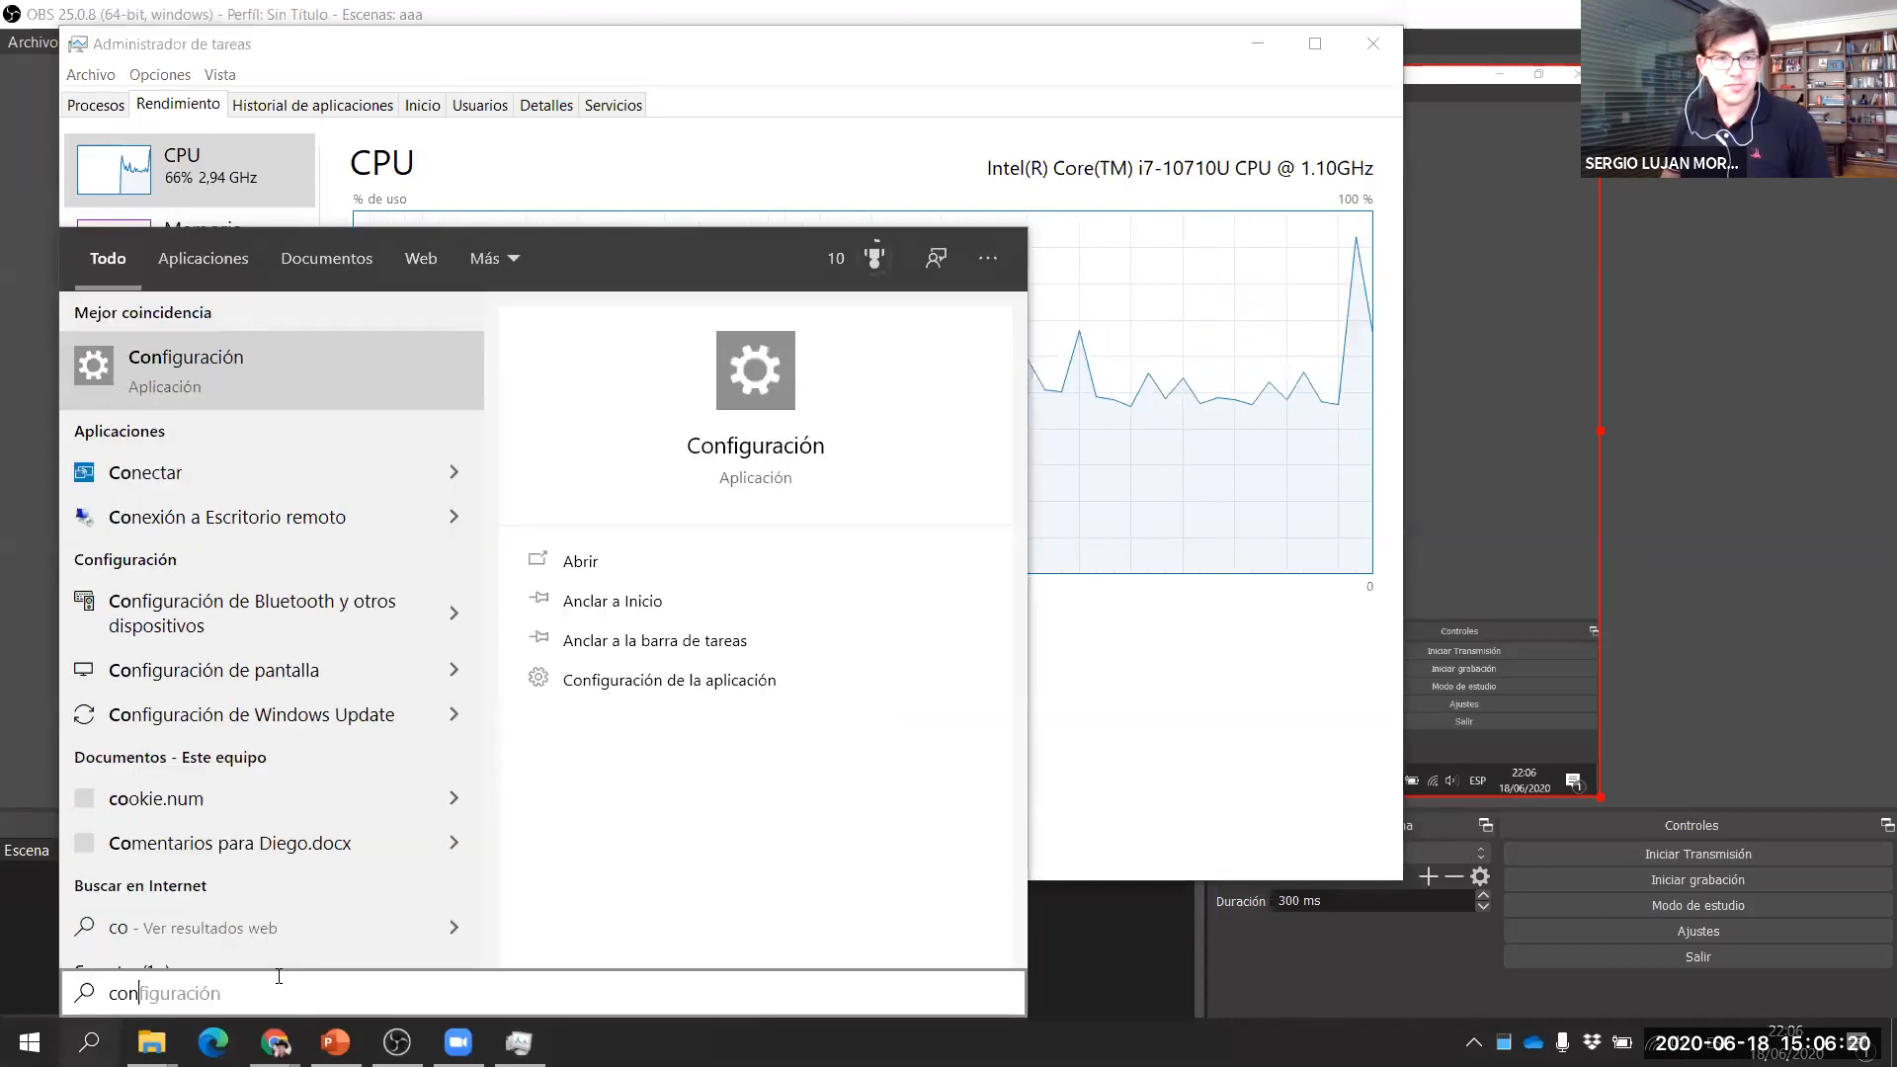
pyautogui.write('figura')
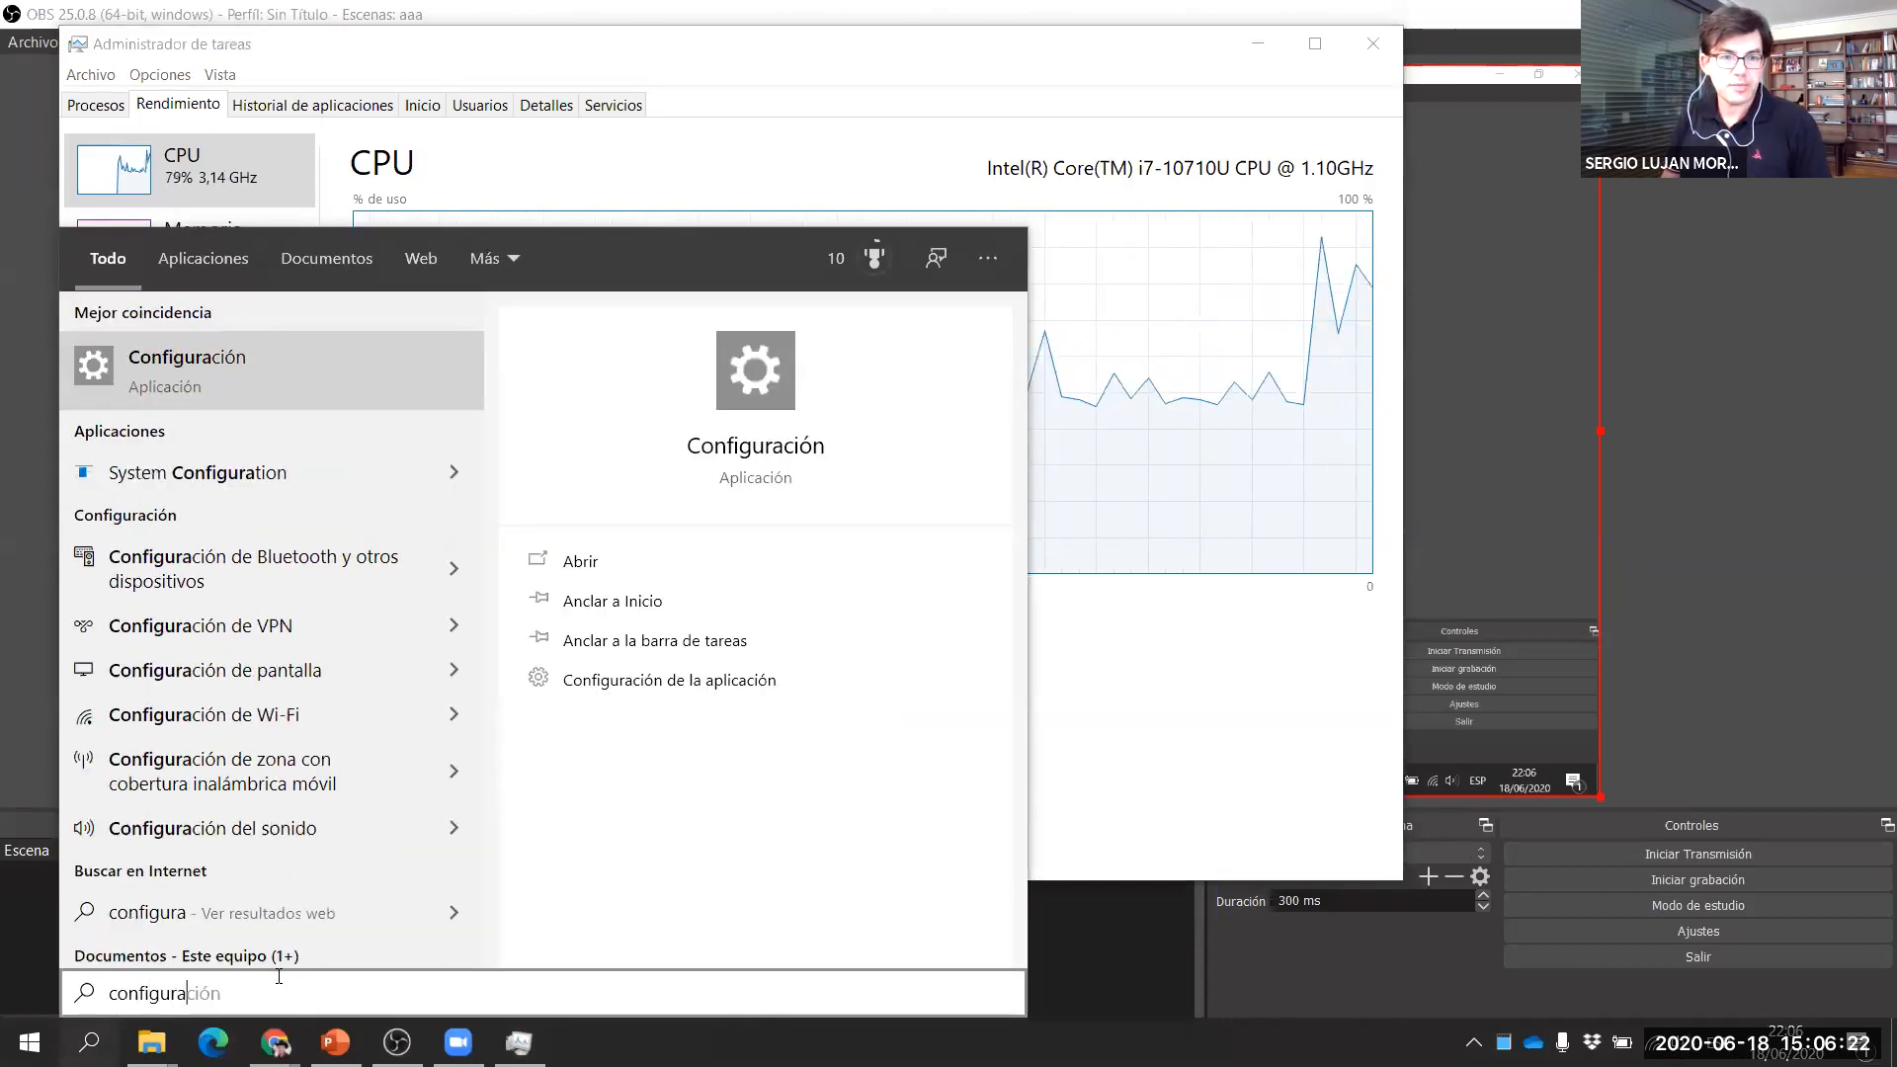
pyautogui.press('Down')
pyautogui.press('Down')
pyautogui.press('Down')
pyautogui.press('Down')
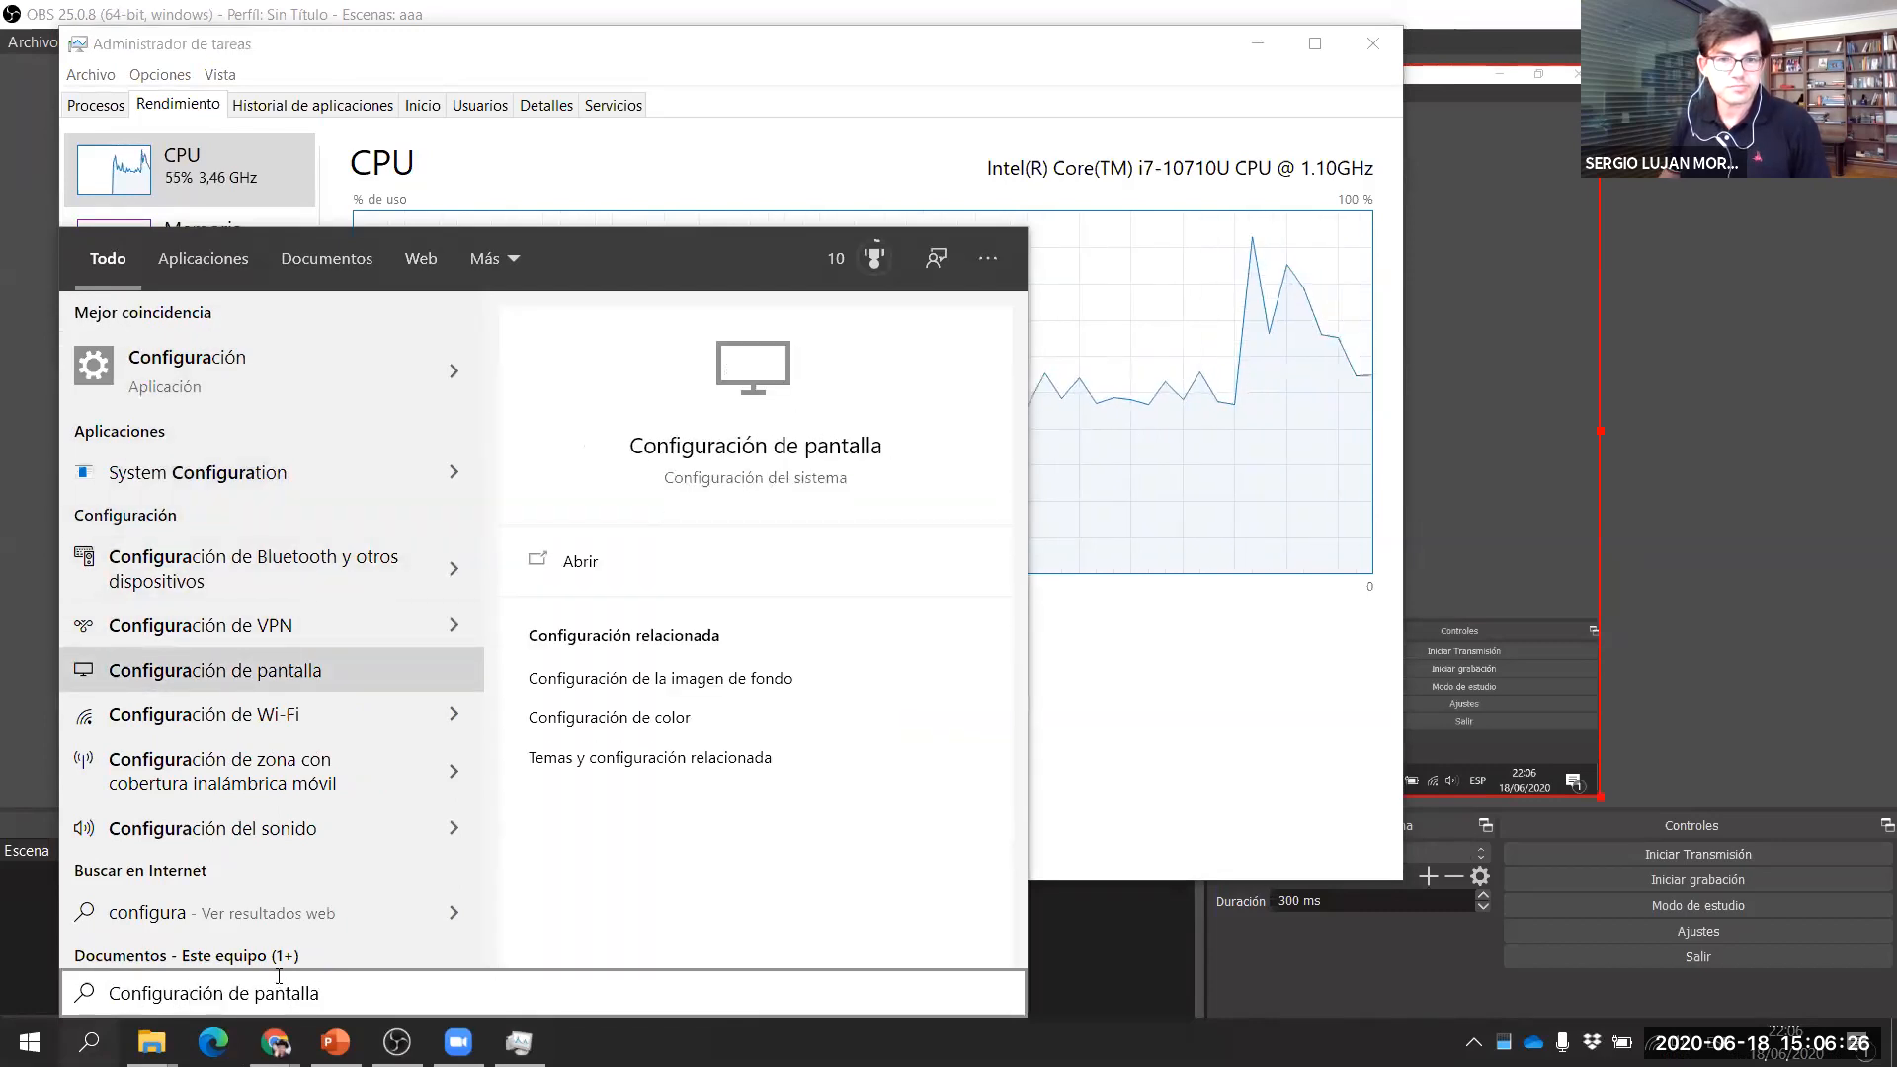
pyautogui.press('Return')
# Open Configuración de gráficos, inspect OBS Studio's graphics preference options without saving, and return to the Pantalla settings.
pyautogui.scroll(-10, 790, 647)
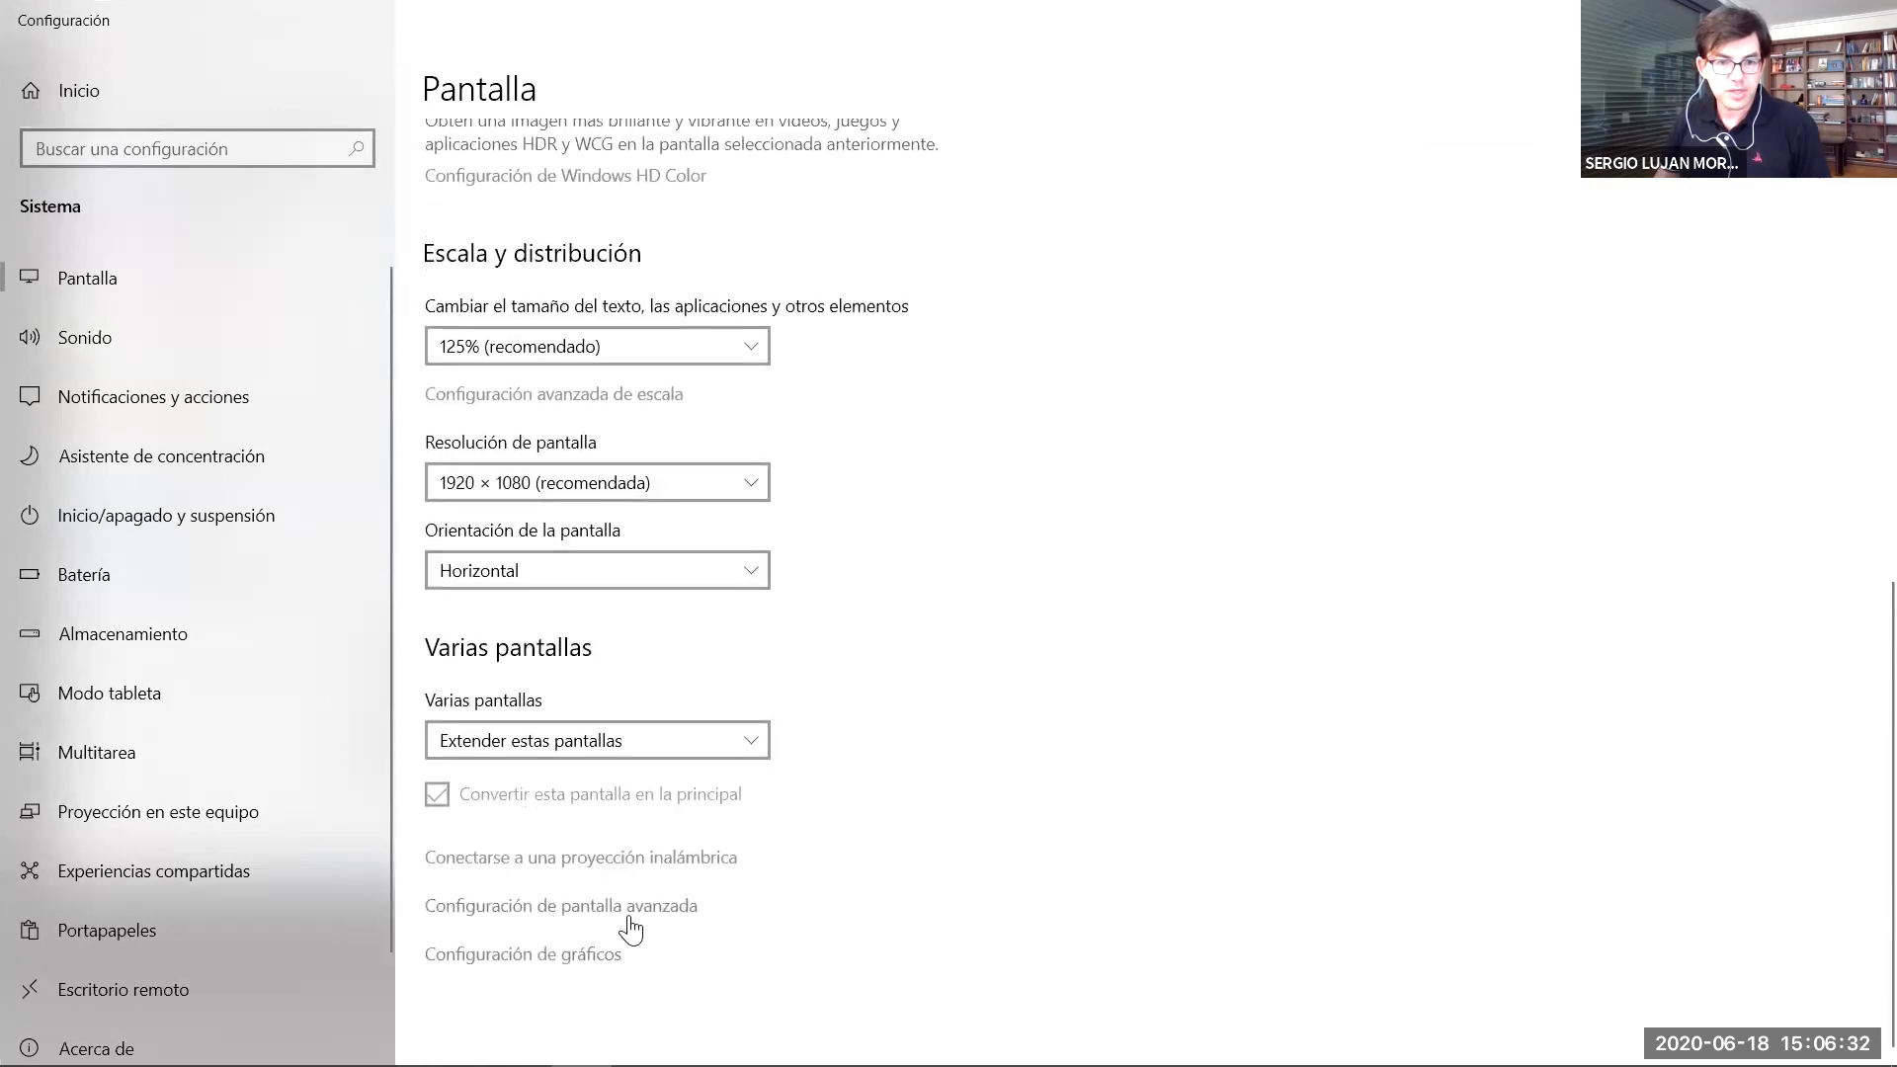
pyautogui.click(592, 954)
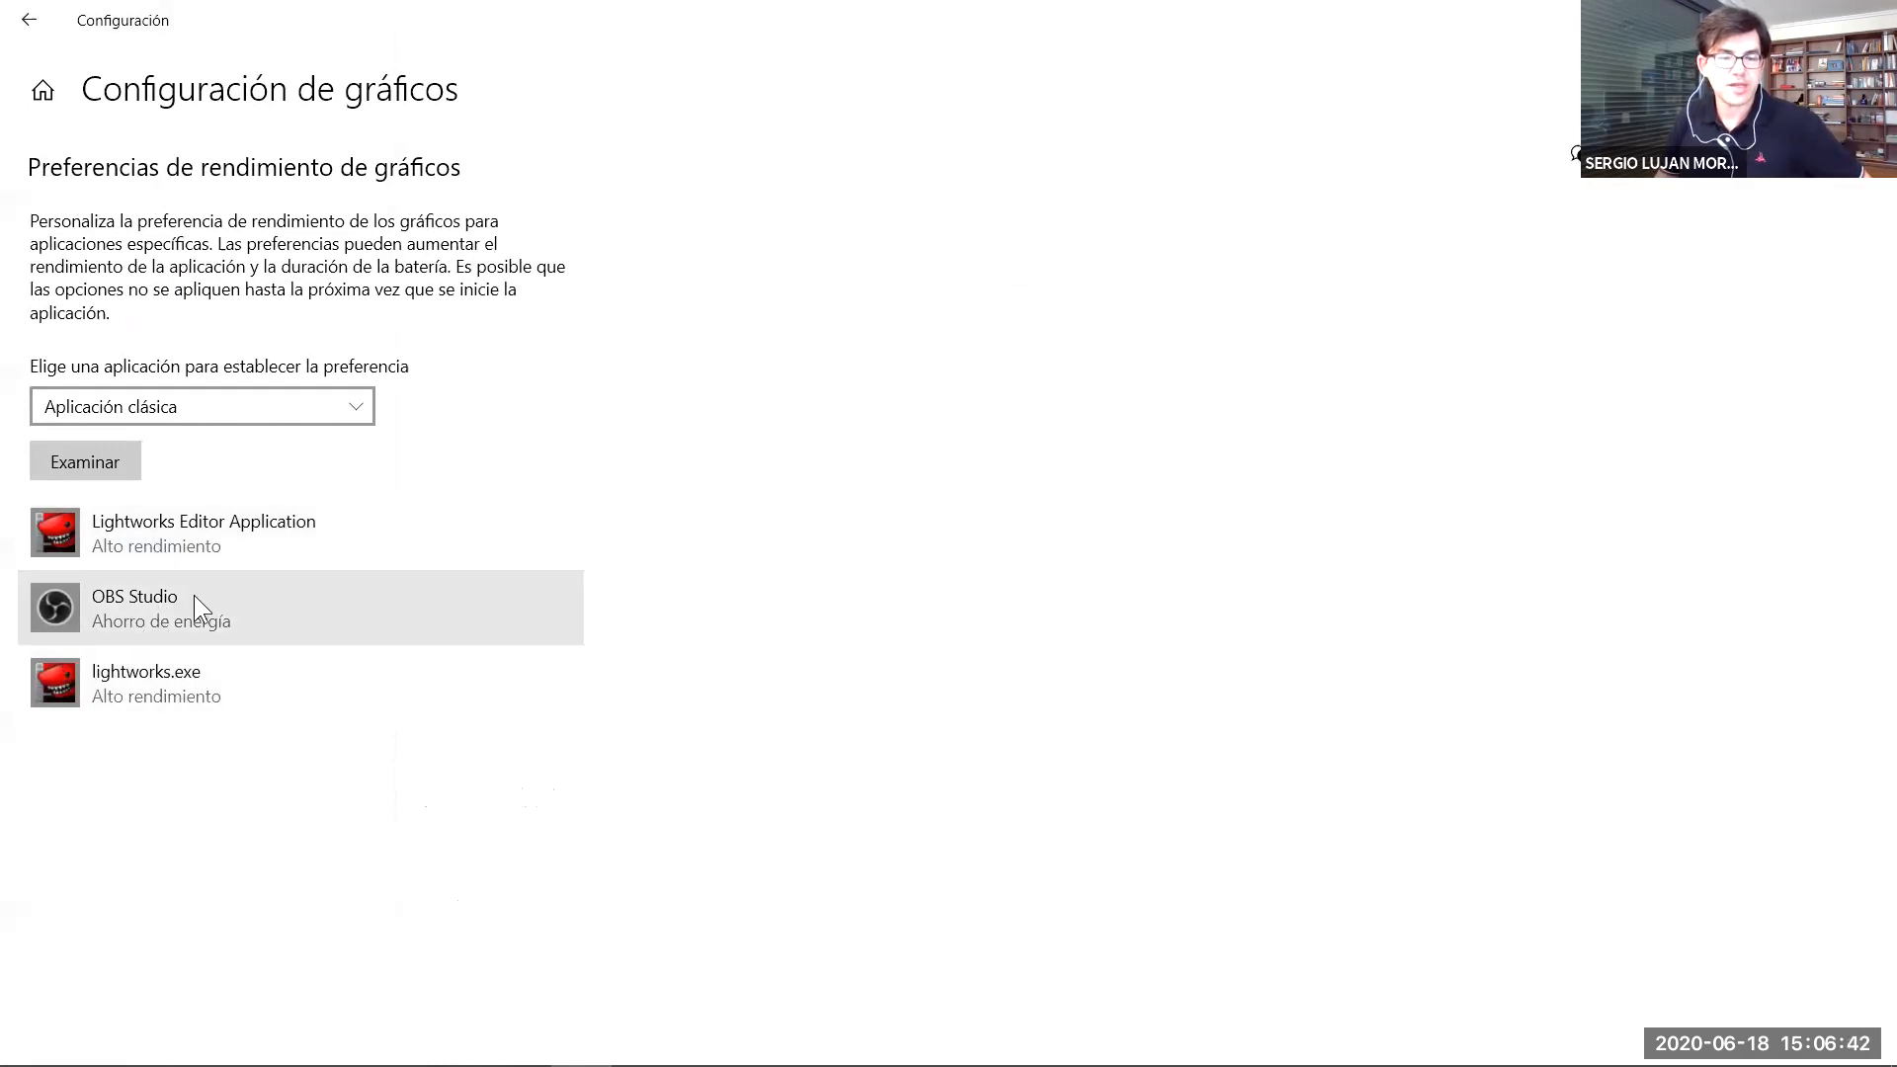
pyautogui.click(148, 620)
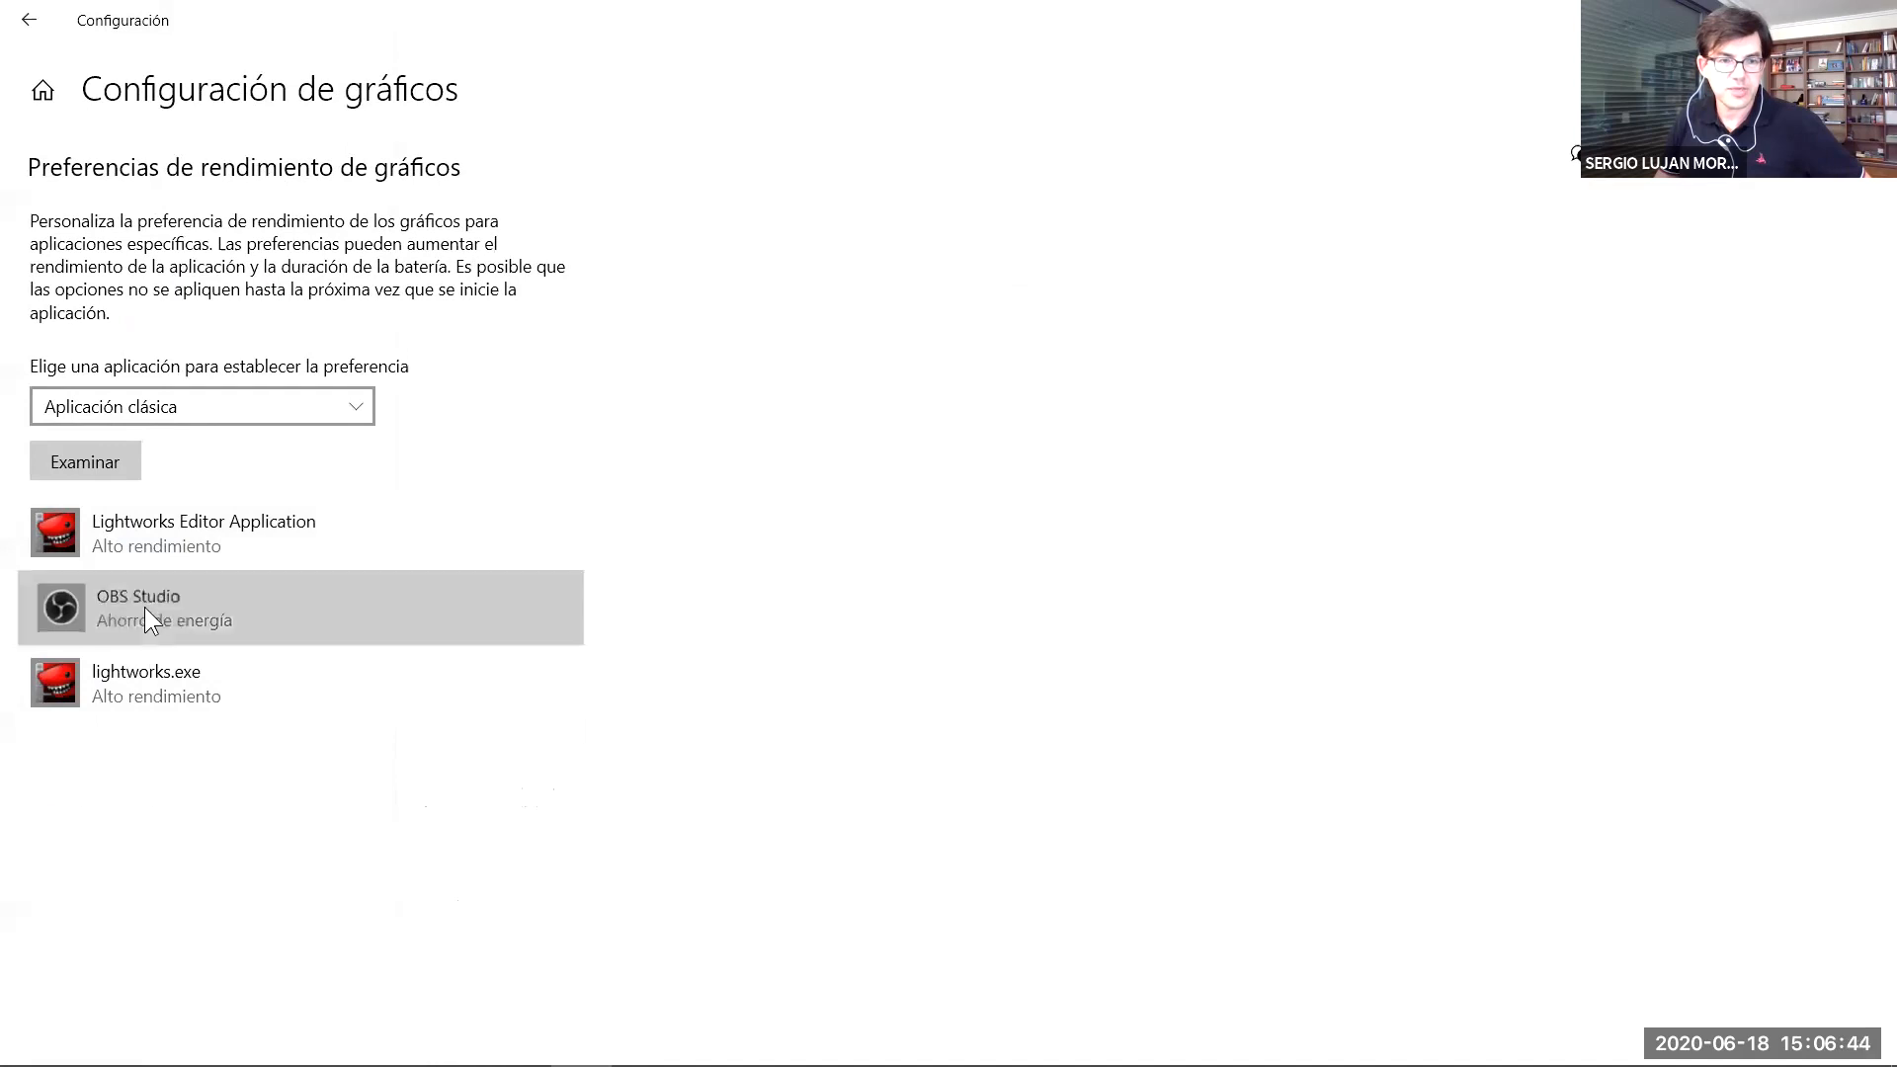
pyautogui.click(388, 703)
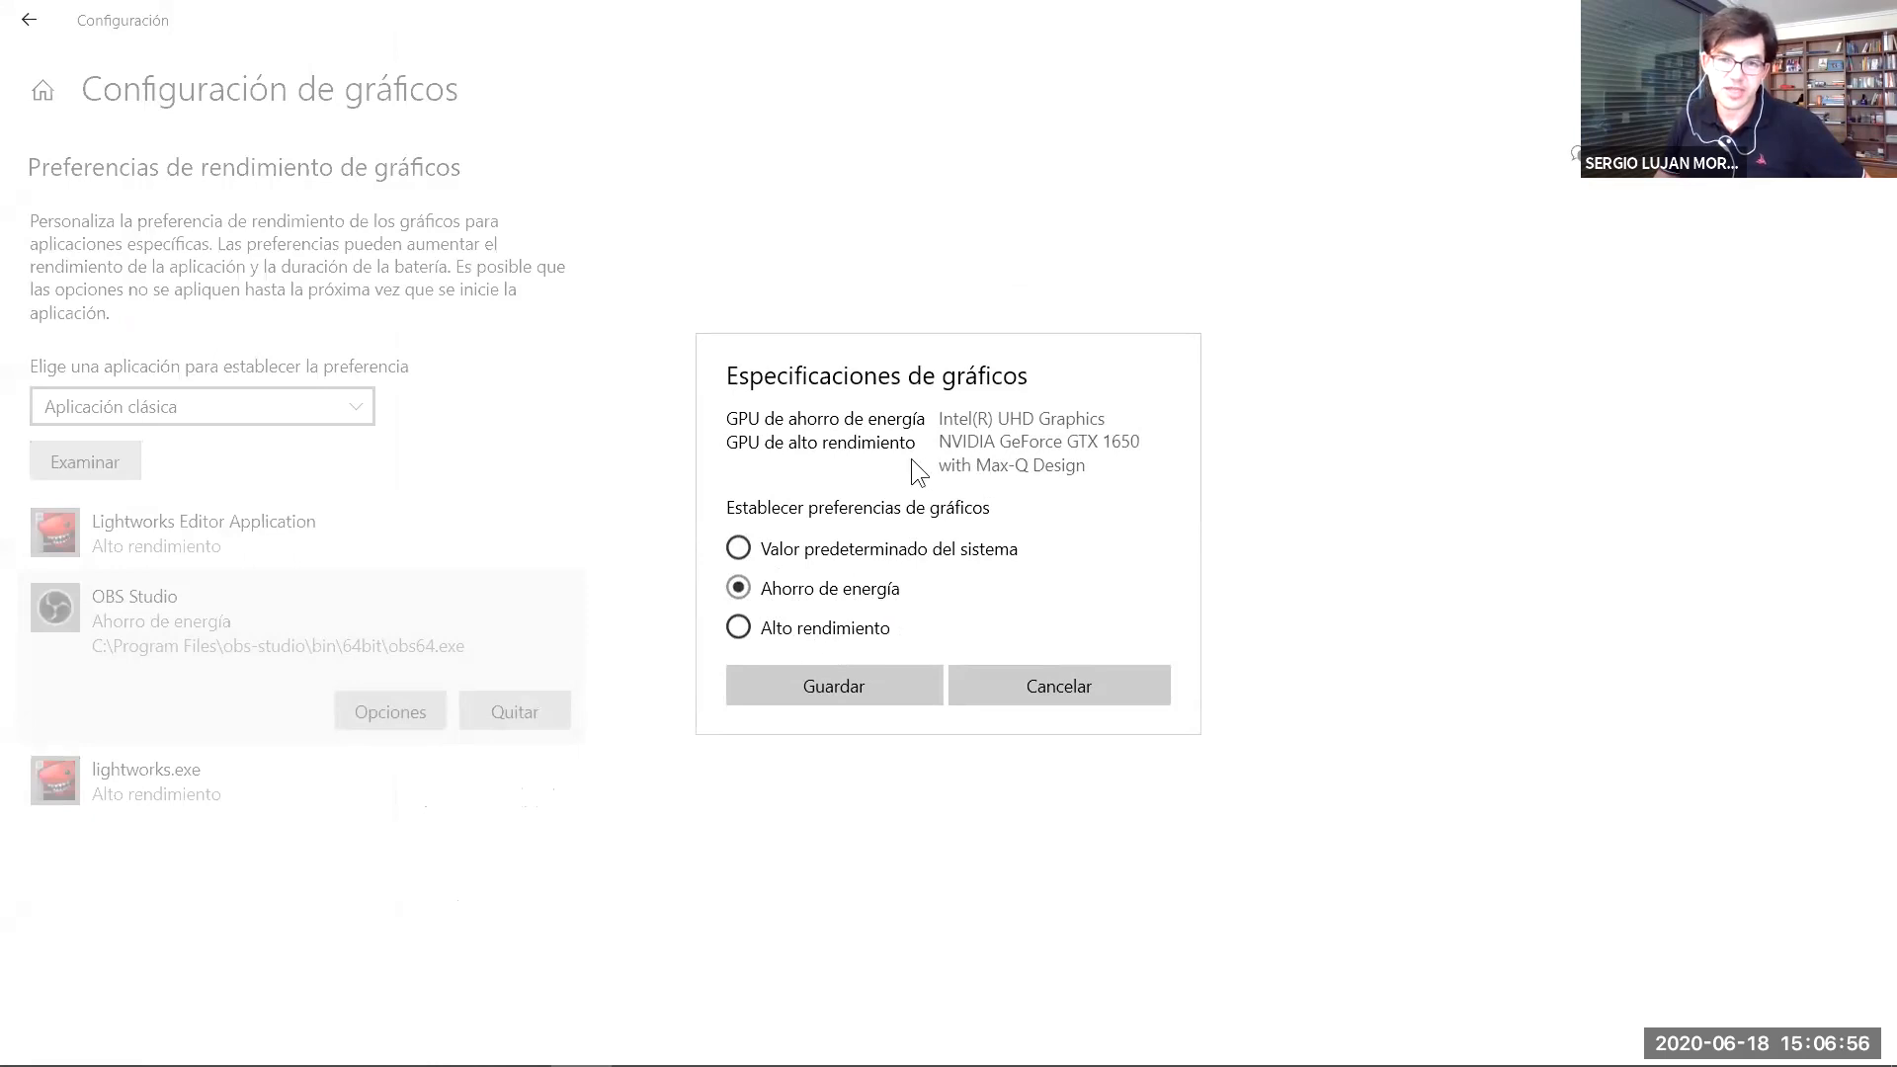
pyautogui.click(1054, 672)
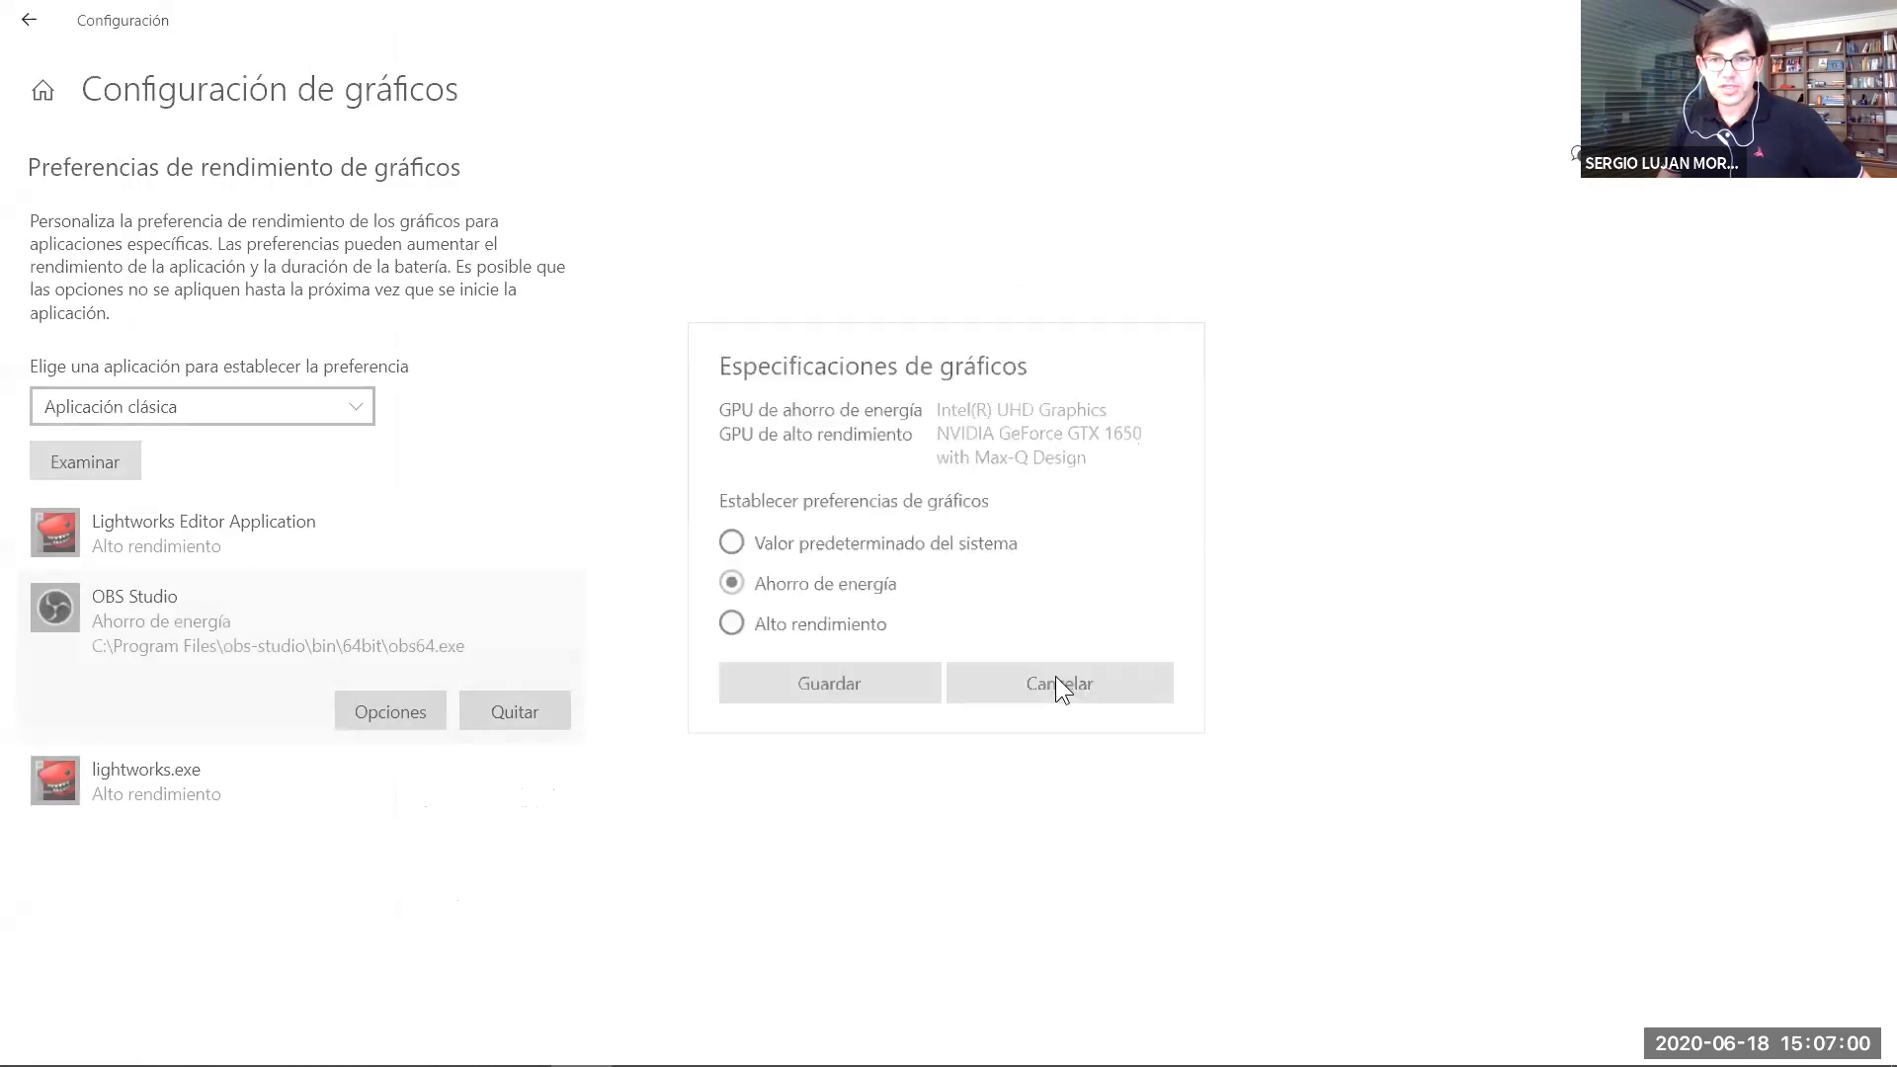
pyautogui.click(28, 24)
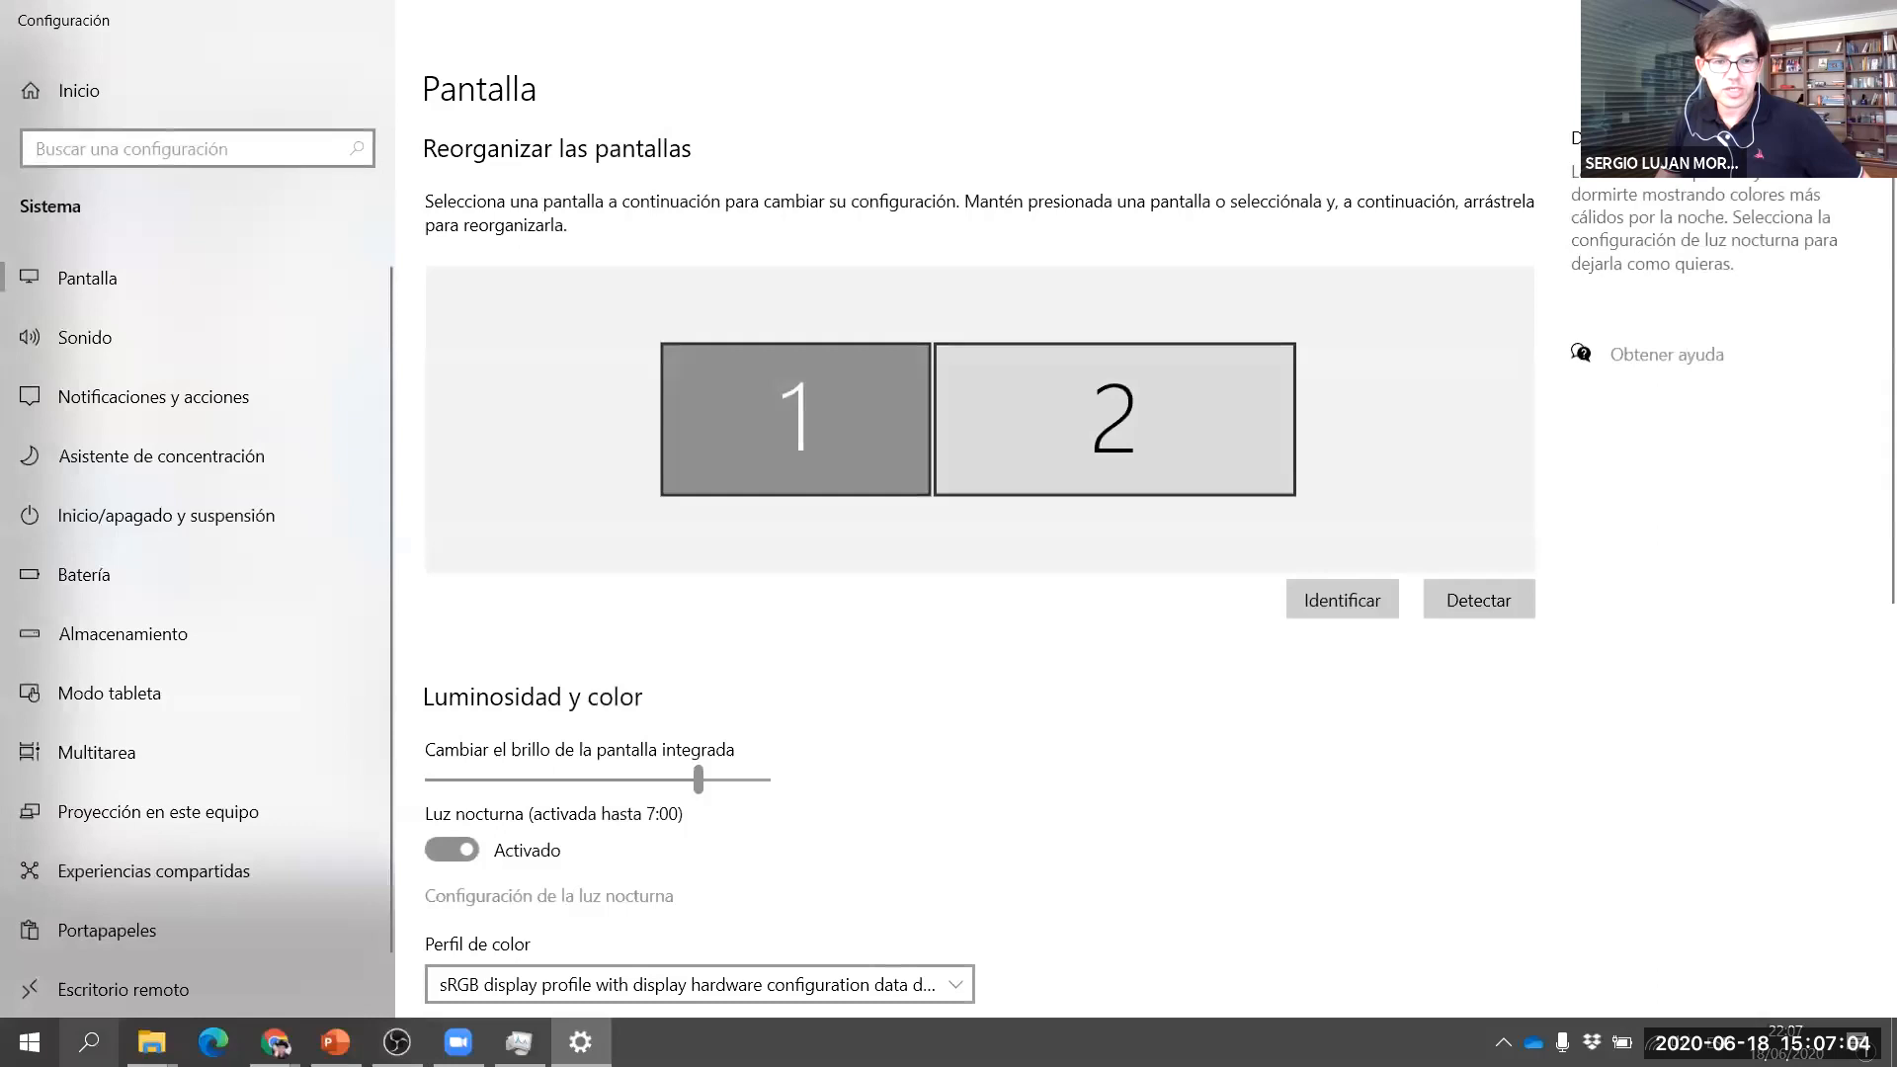
pyautogui.click(89, 1041)
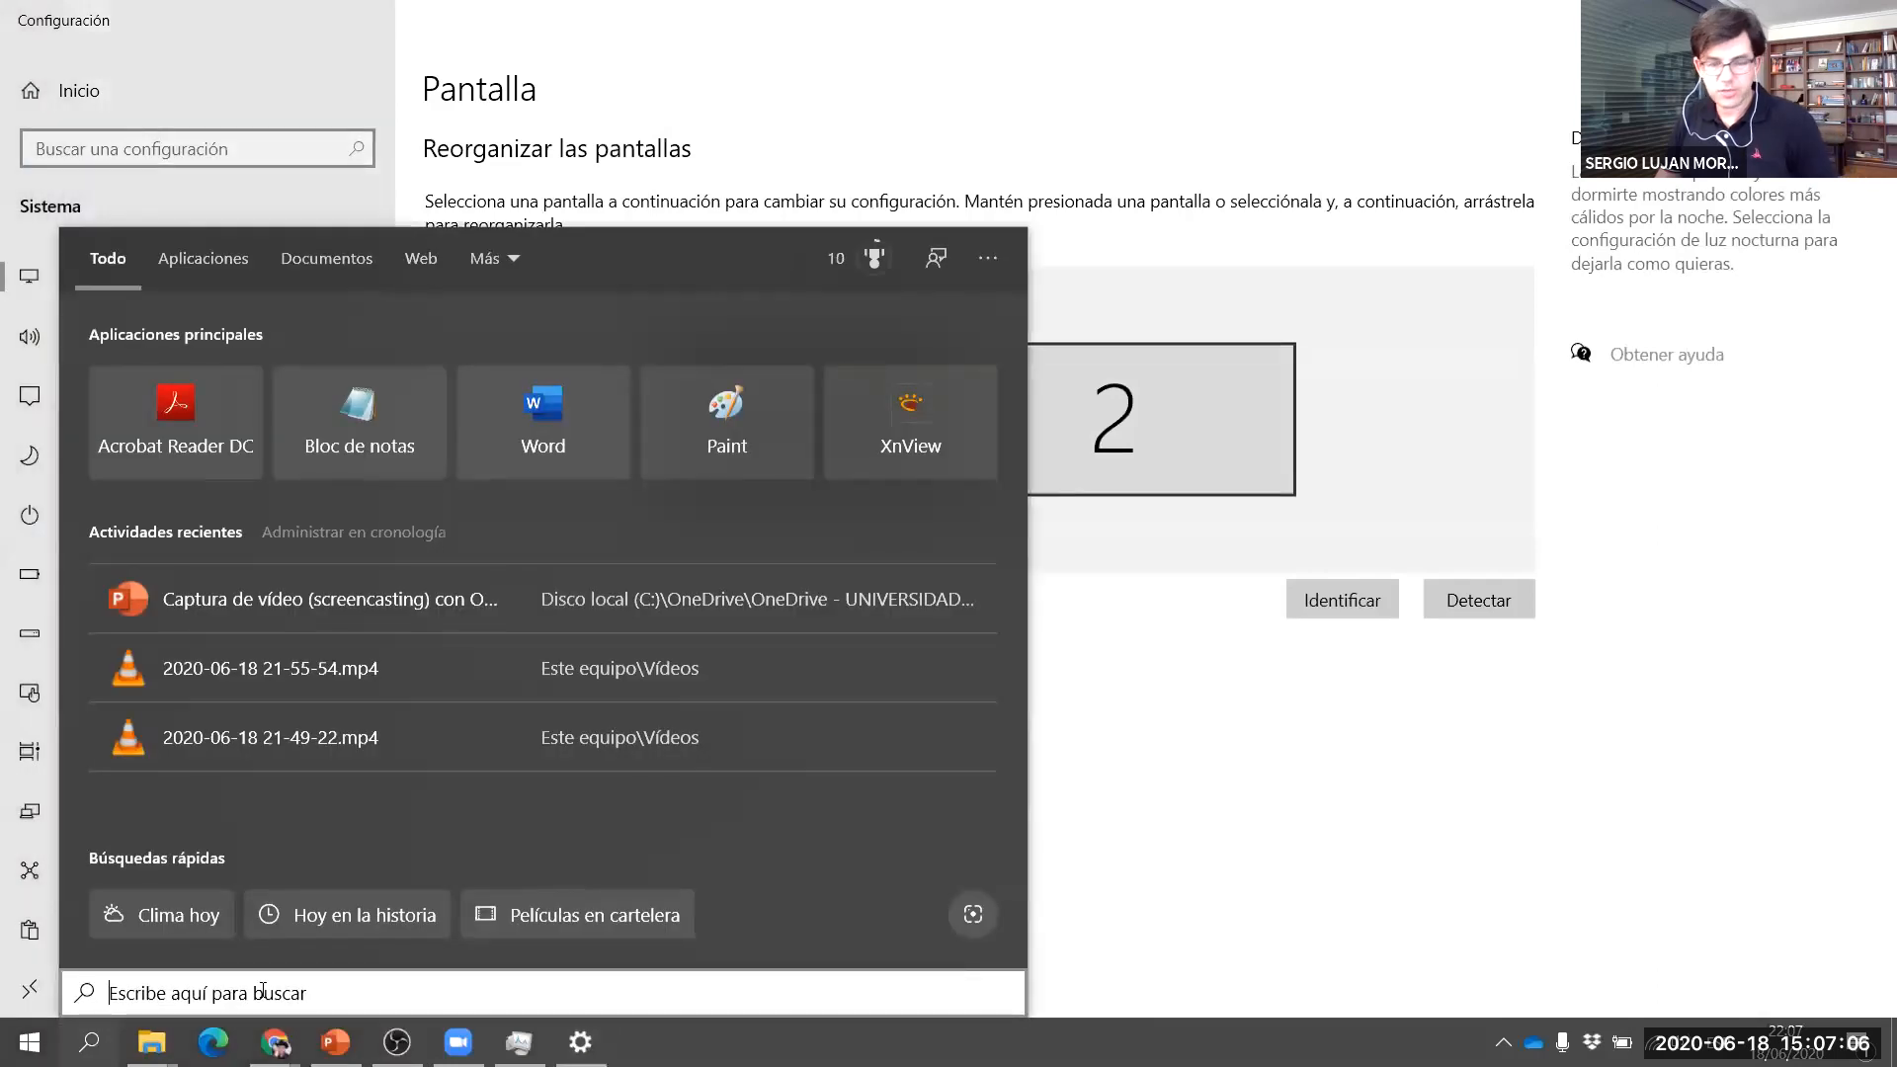
pyautogui.write('configuraci')
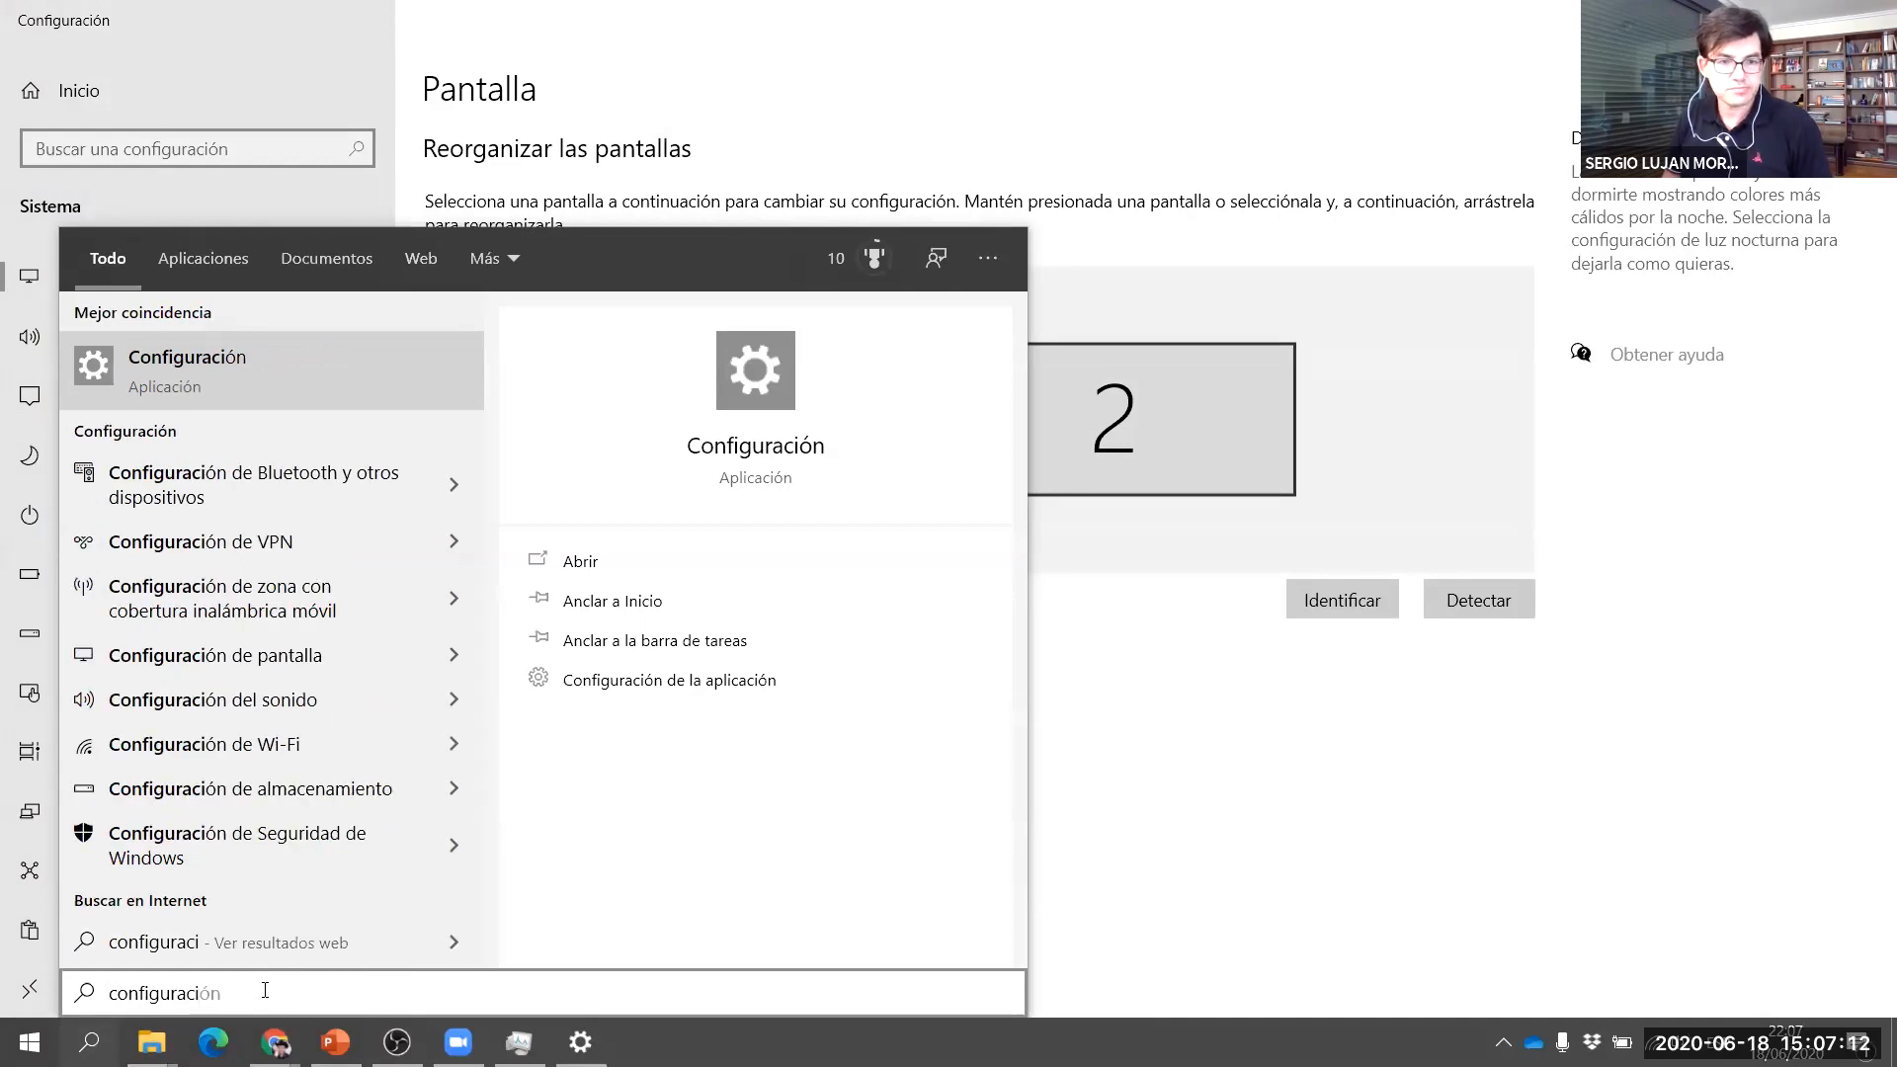
pyautogui.write('l')
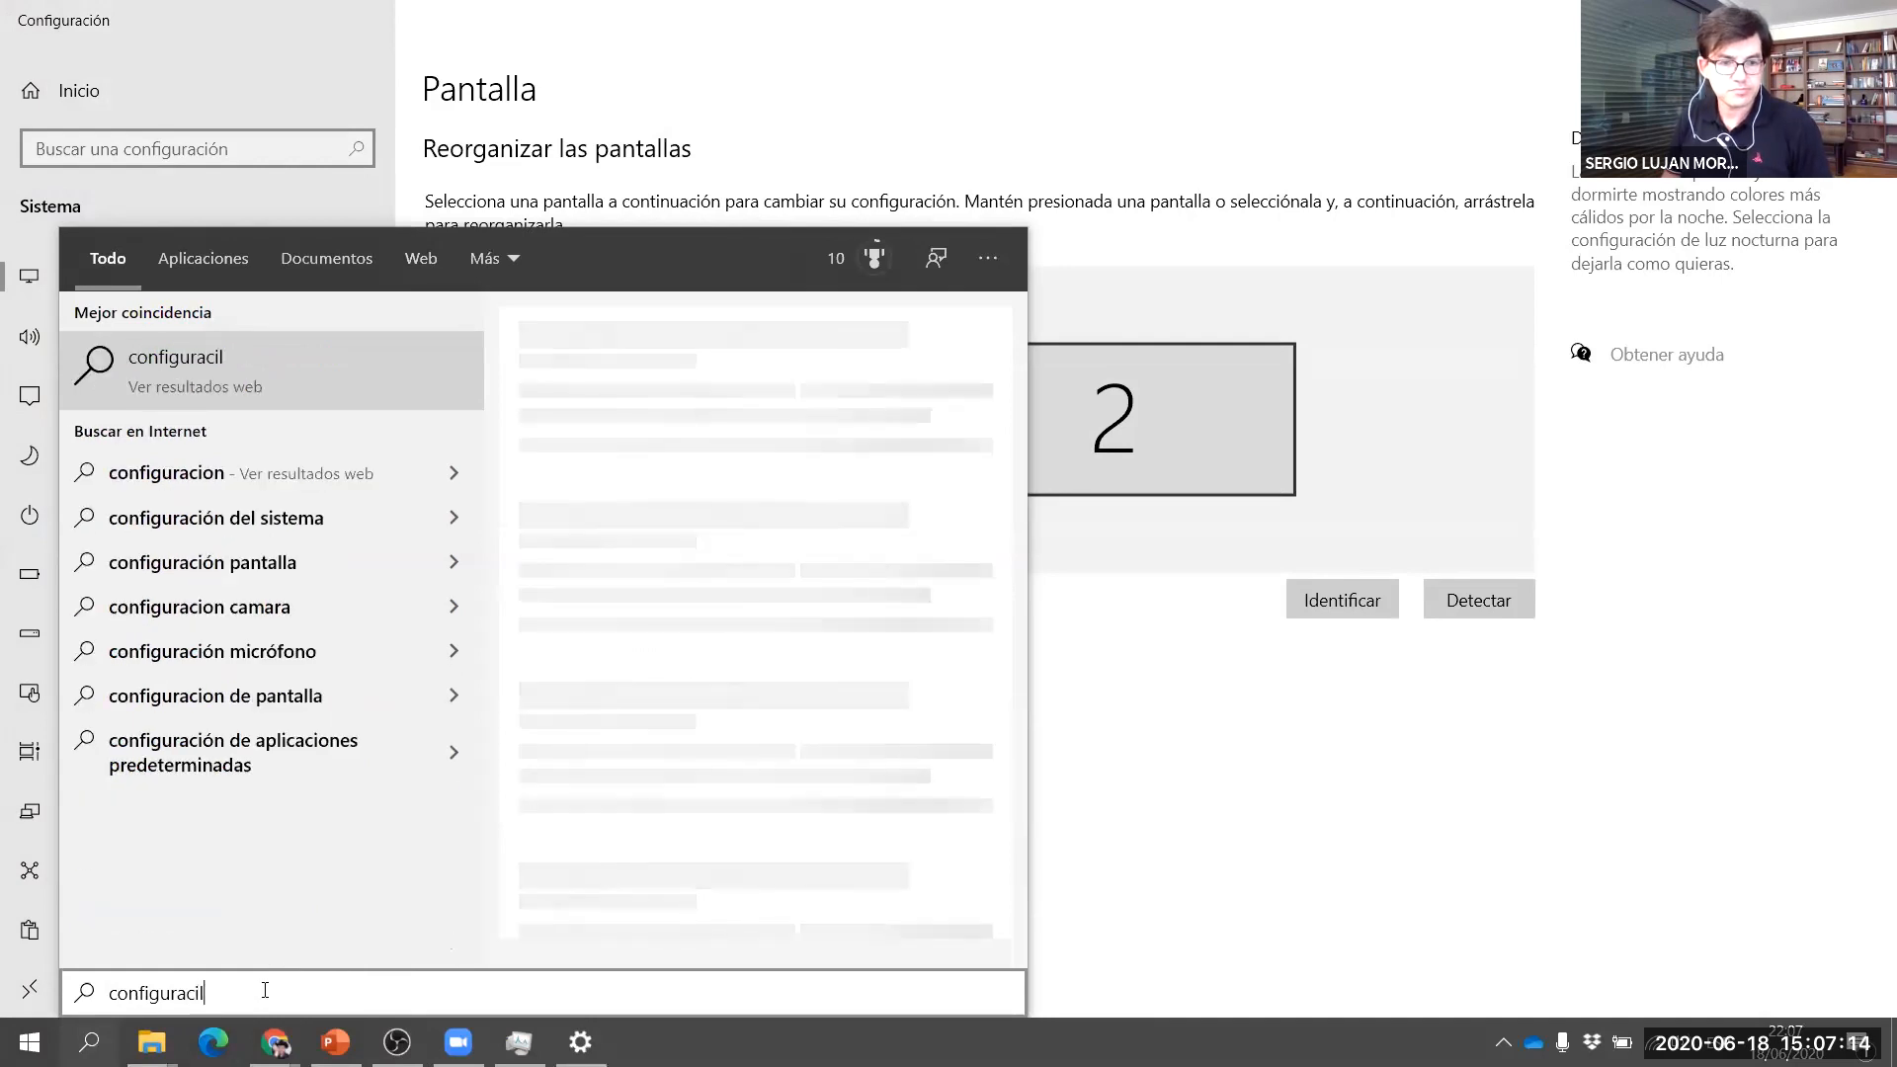
pyautogui.press('BackSpace')
pyautogui.write('on de panta')
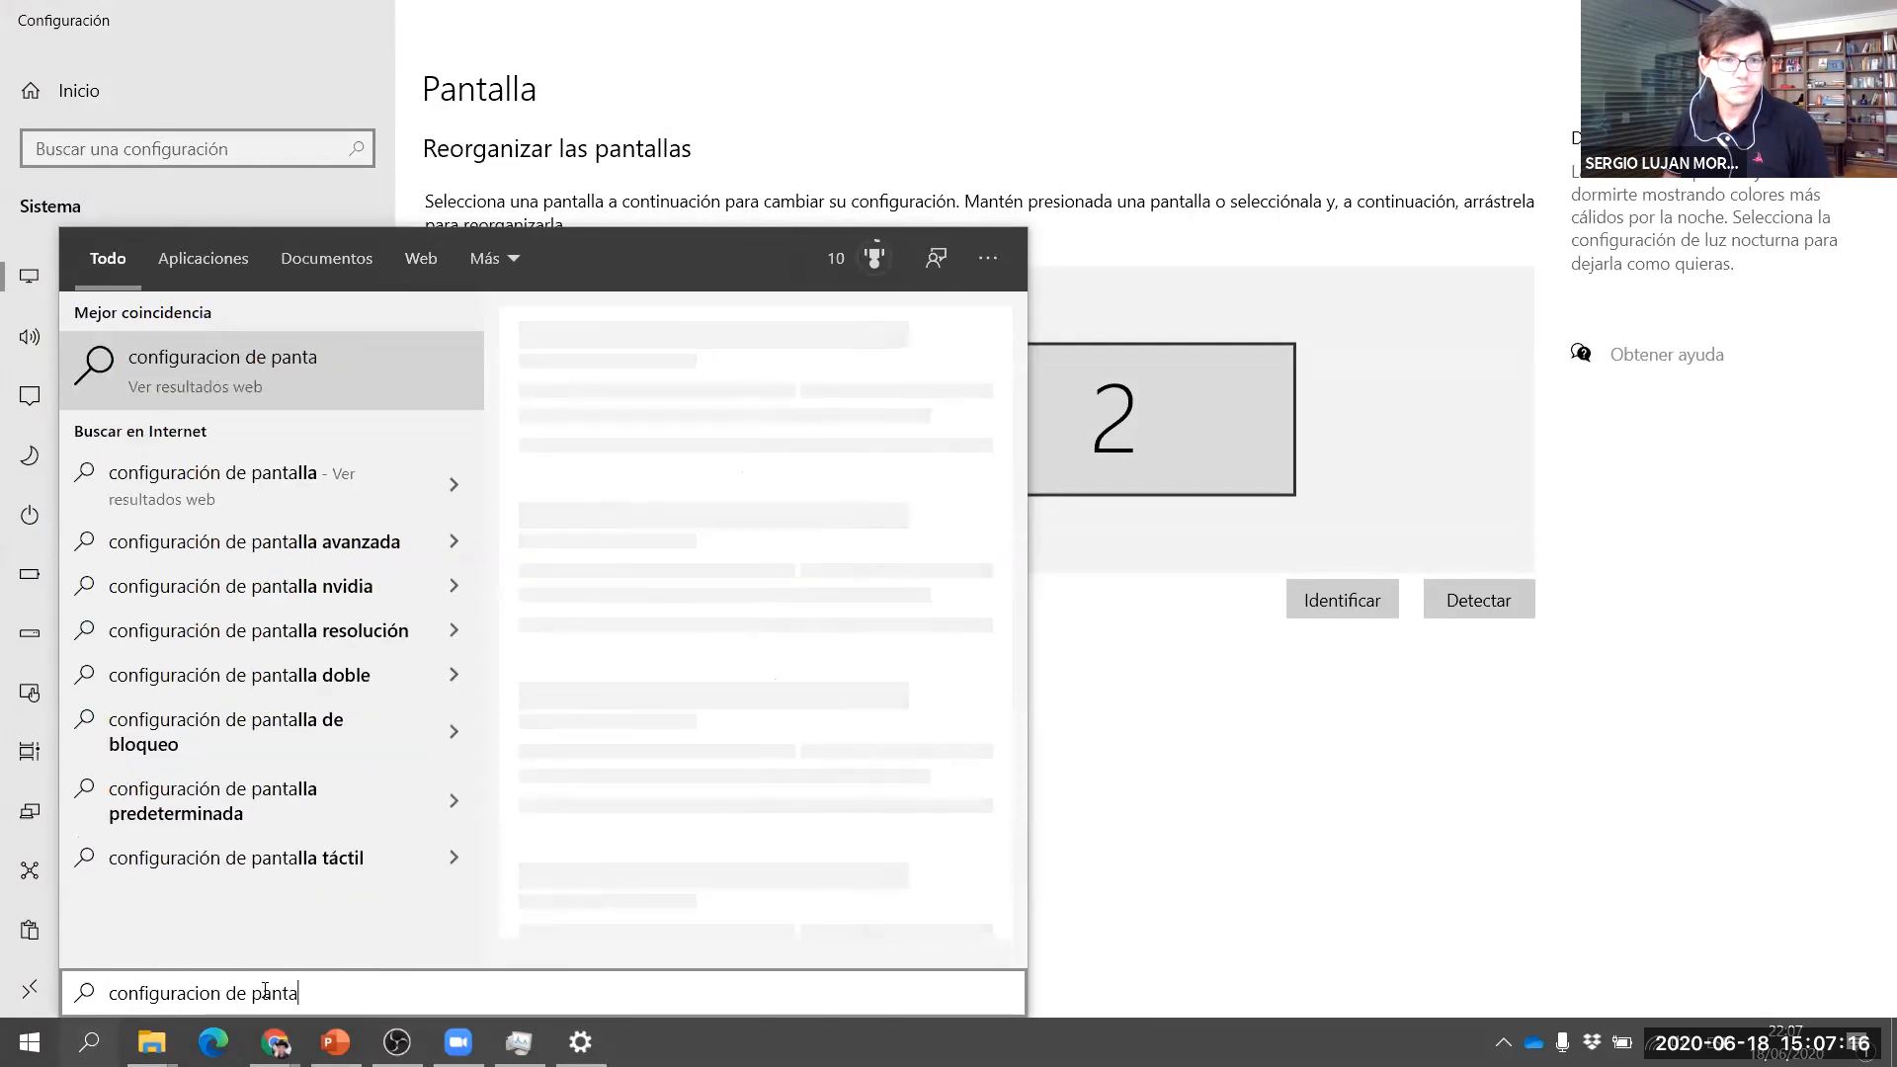
pyautogui.press('BackSpace')
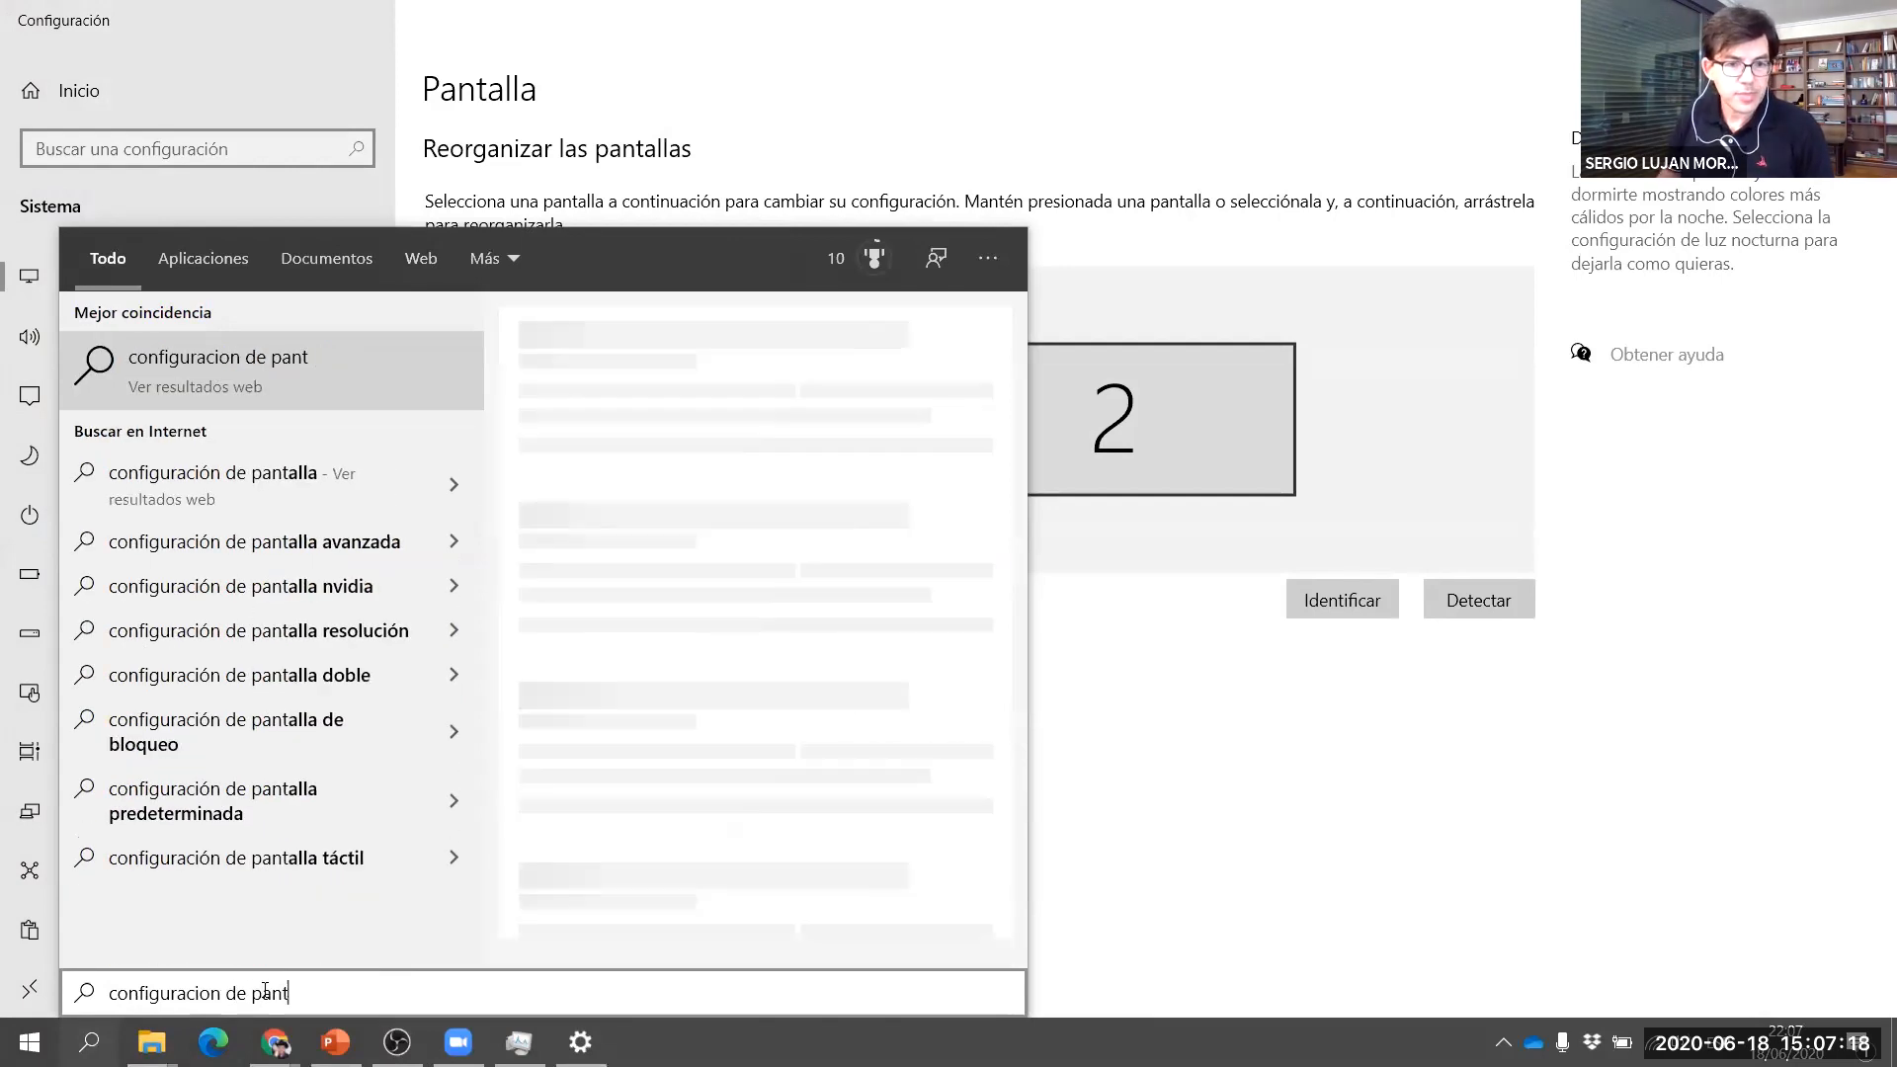
pyautogui.press('BackSpace')
pyautogui.press('BackSpace')
pyautogui.press('BackSpace')
pyautogui.press('BackSpace')
pyautogui.press('BackSpace')
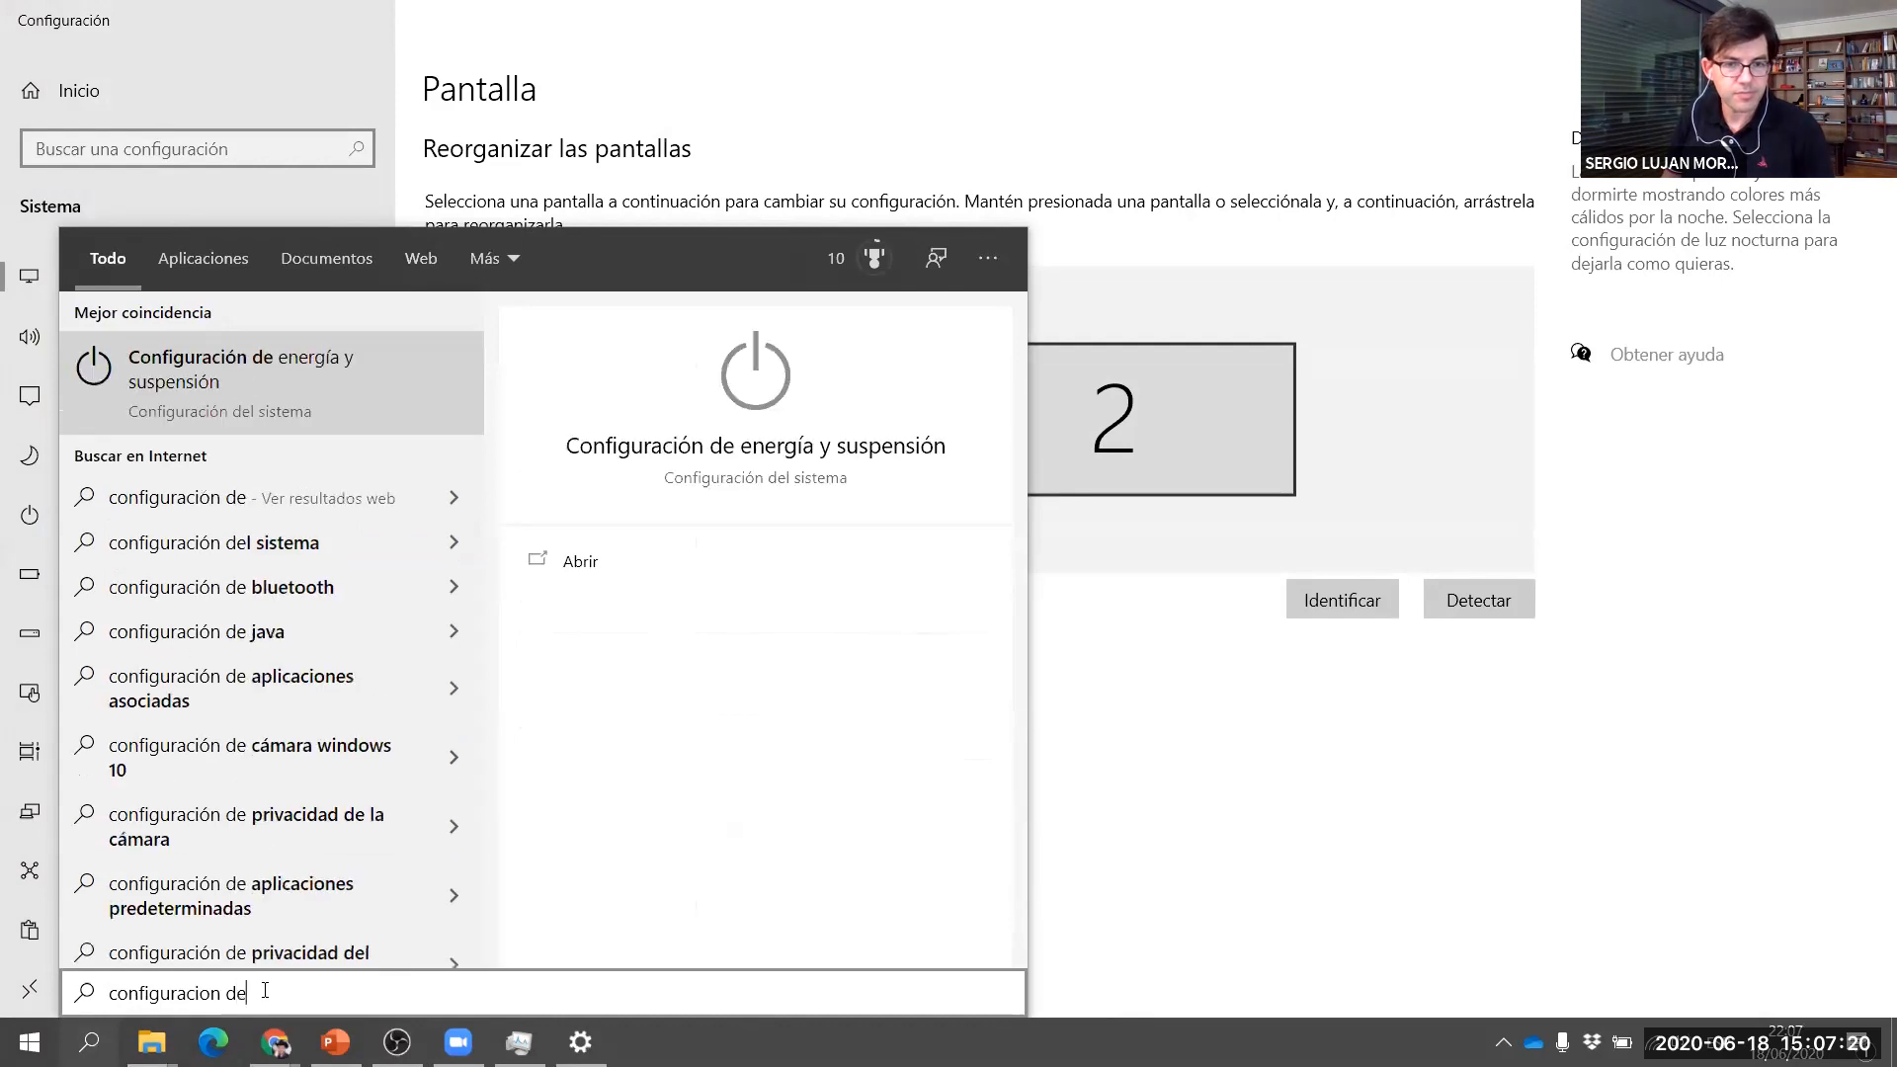
pyautogui.press('BackSpace')
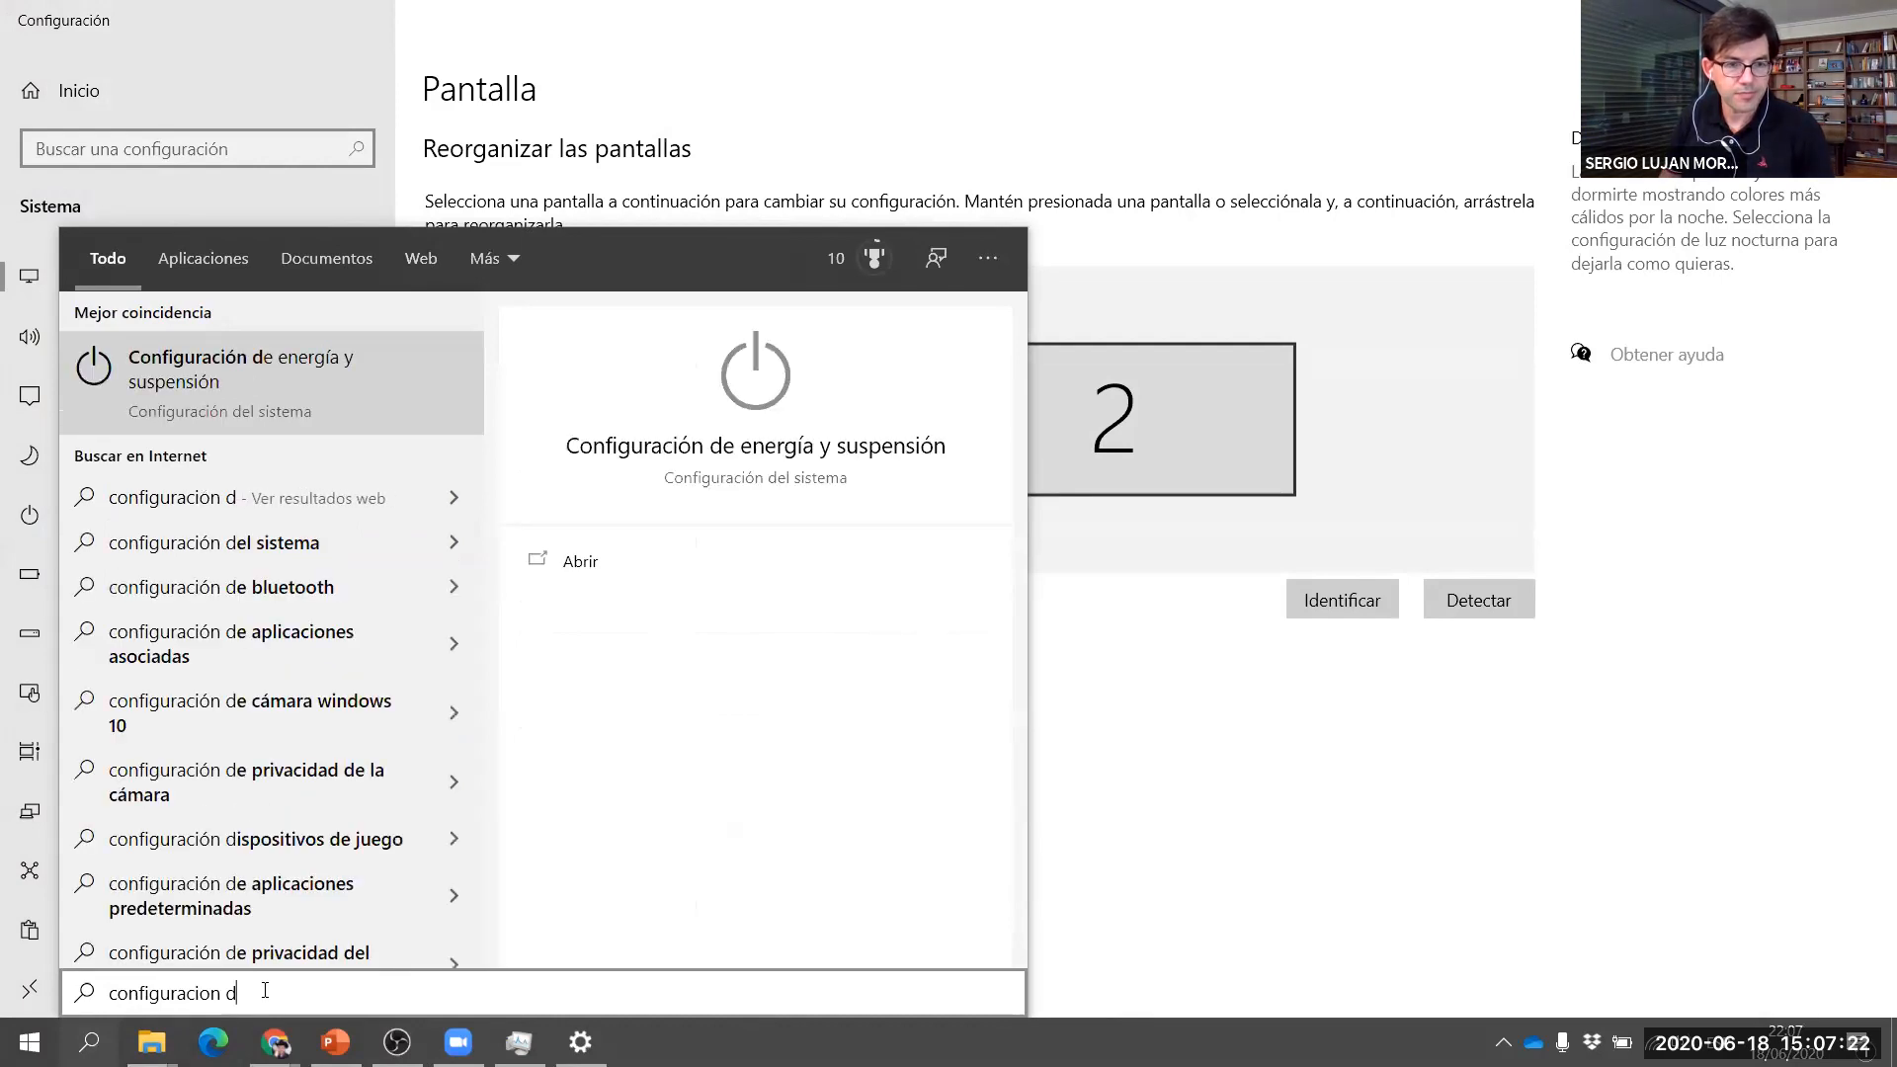
pyautogui.press('BackSpace')
pyautogui.press('BackSpace')
pyautogui.press('BackSpace')
pyautogui.press('BackSpace')
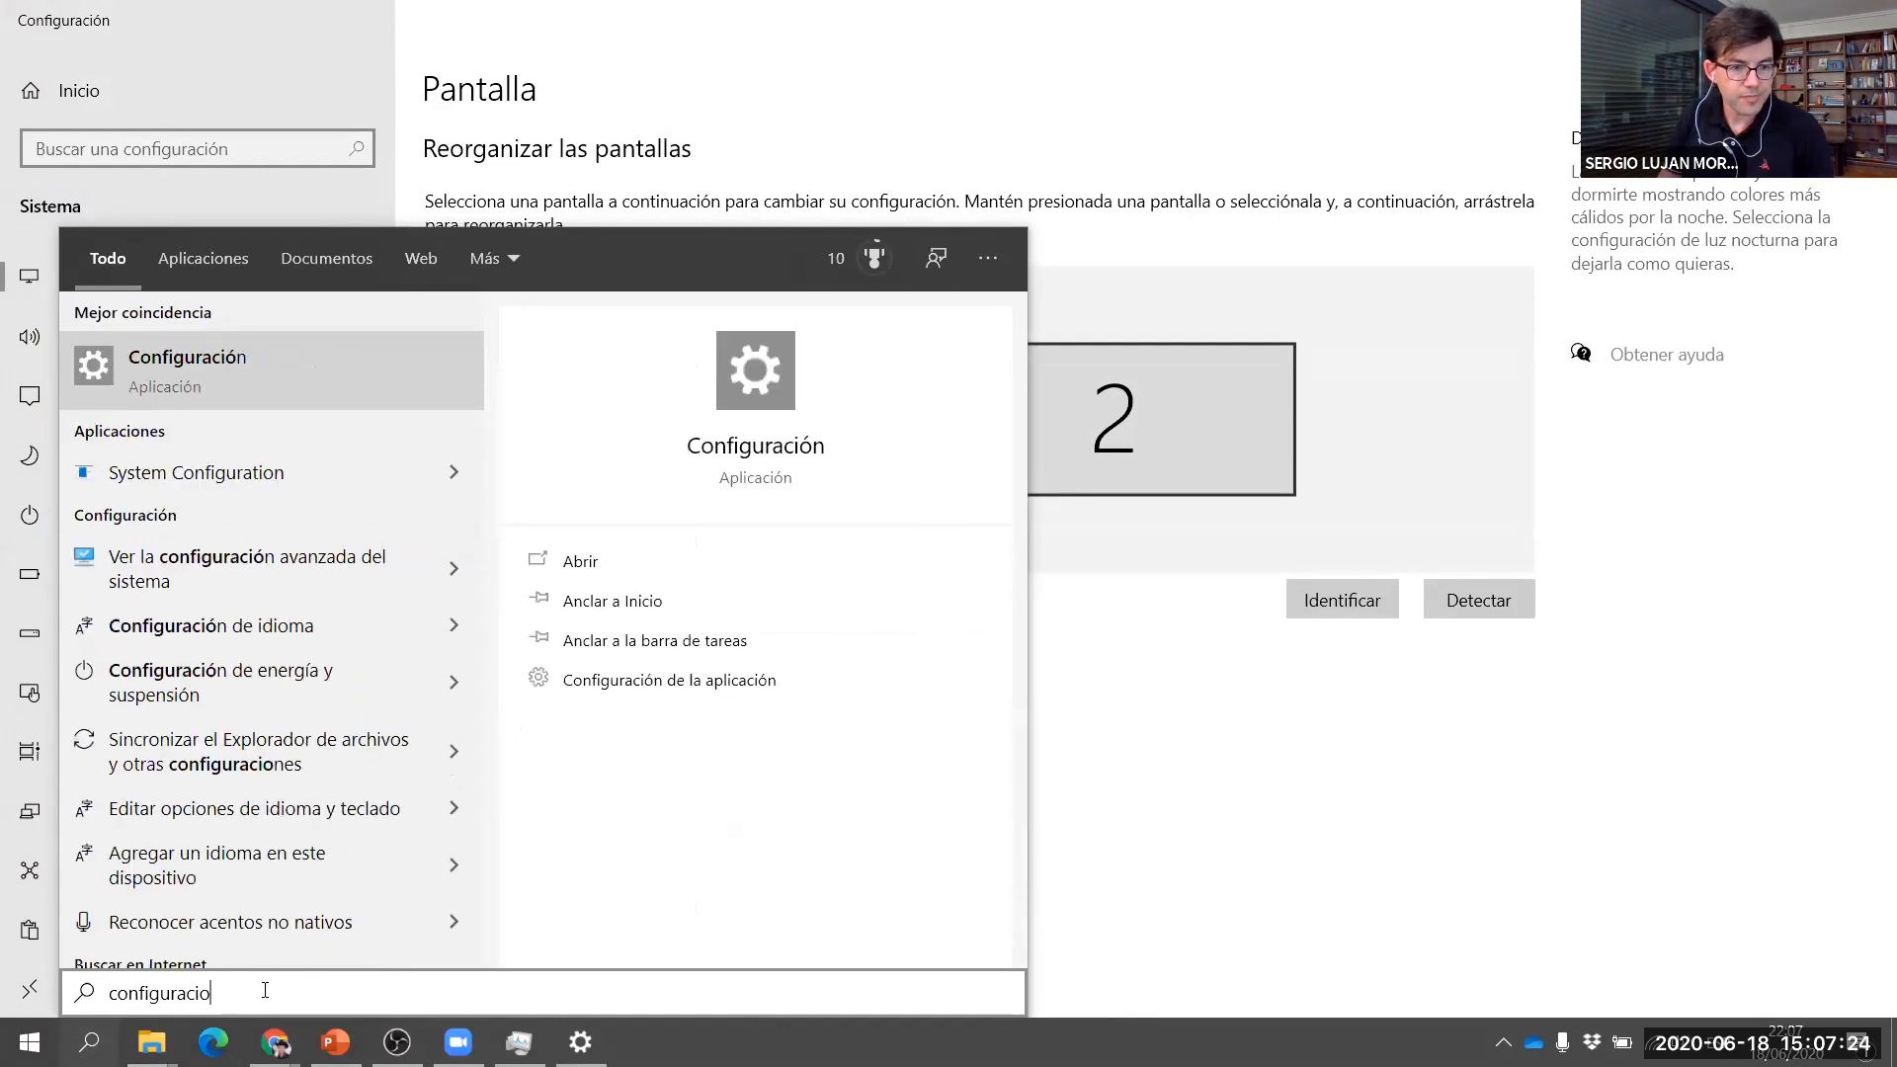
pyautogui.press('BackSpace')
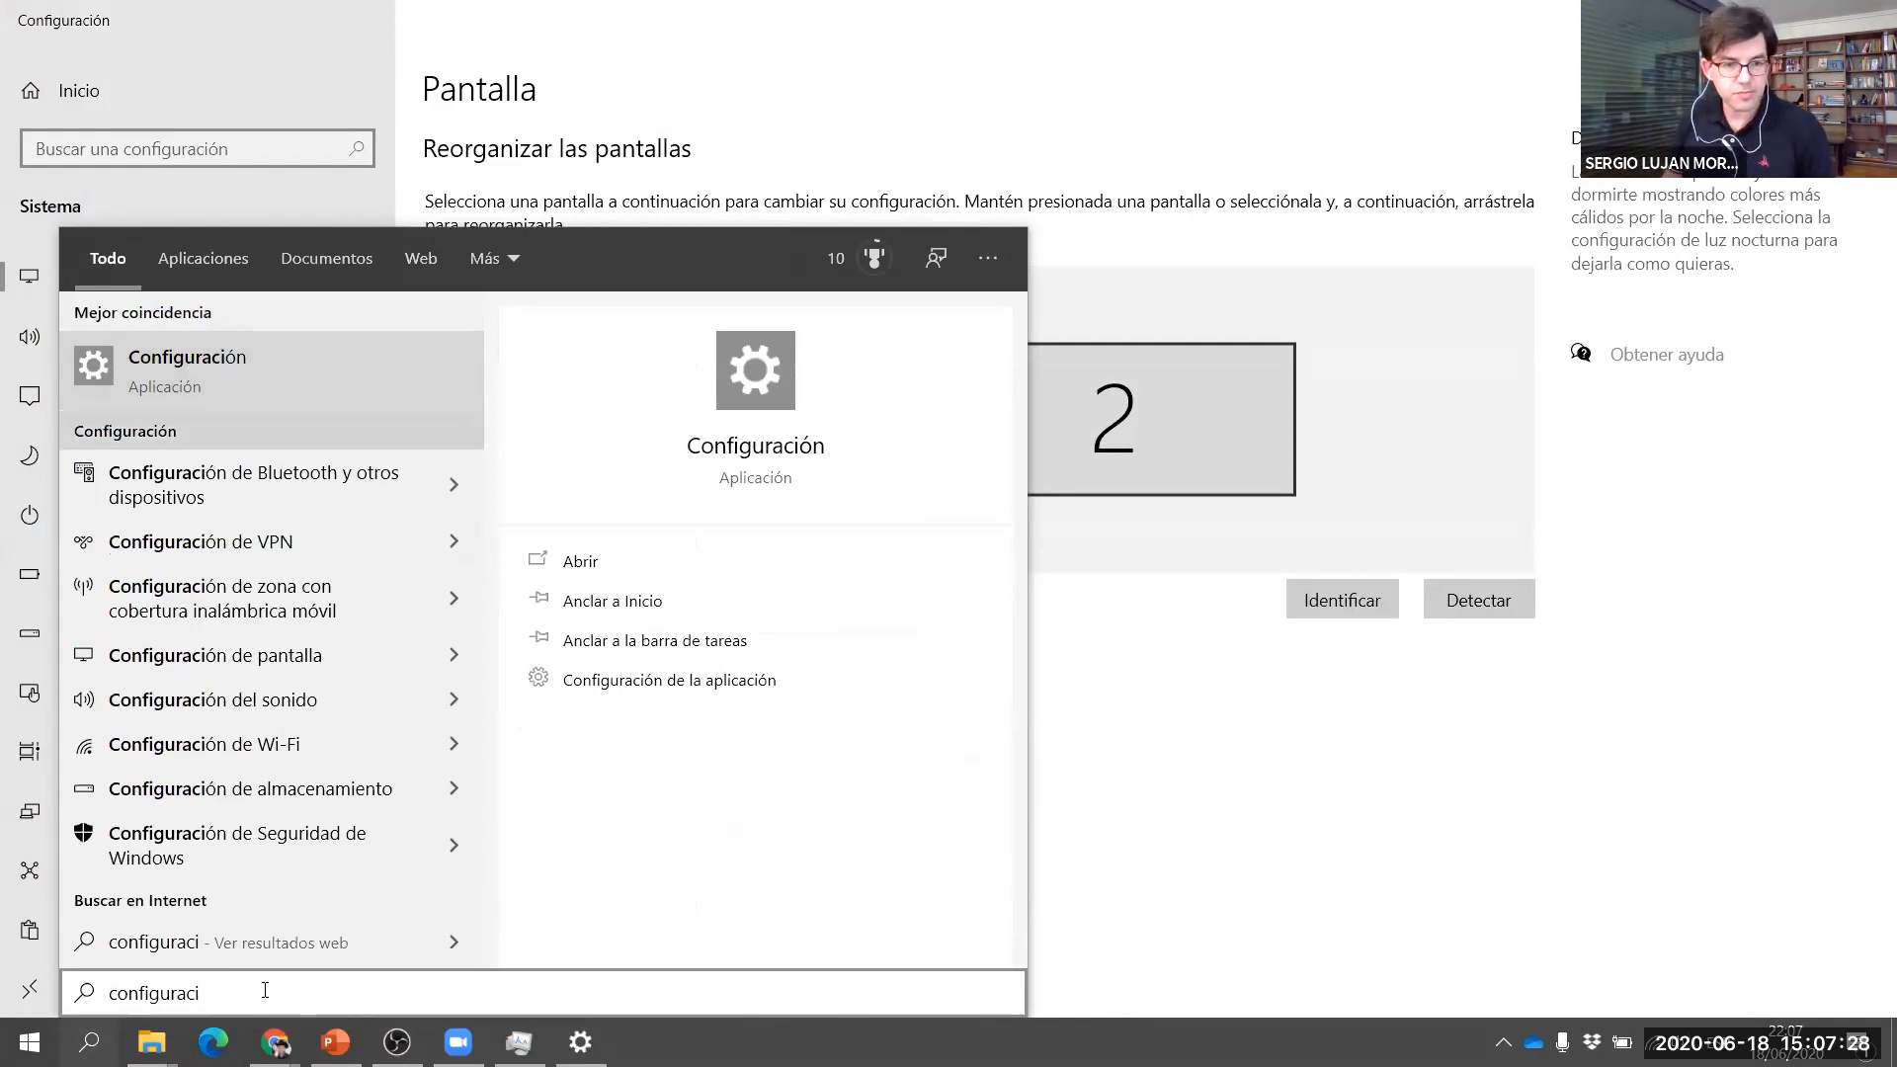
pyautogui.write('ón de ')
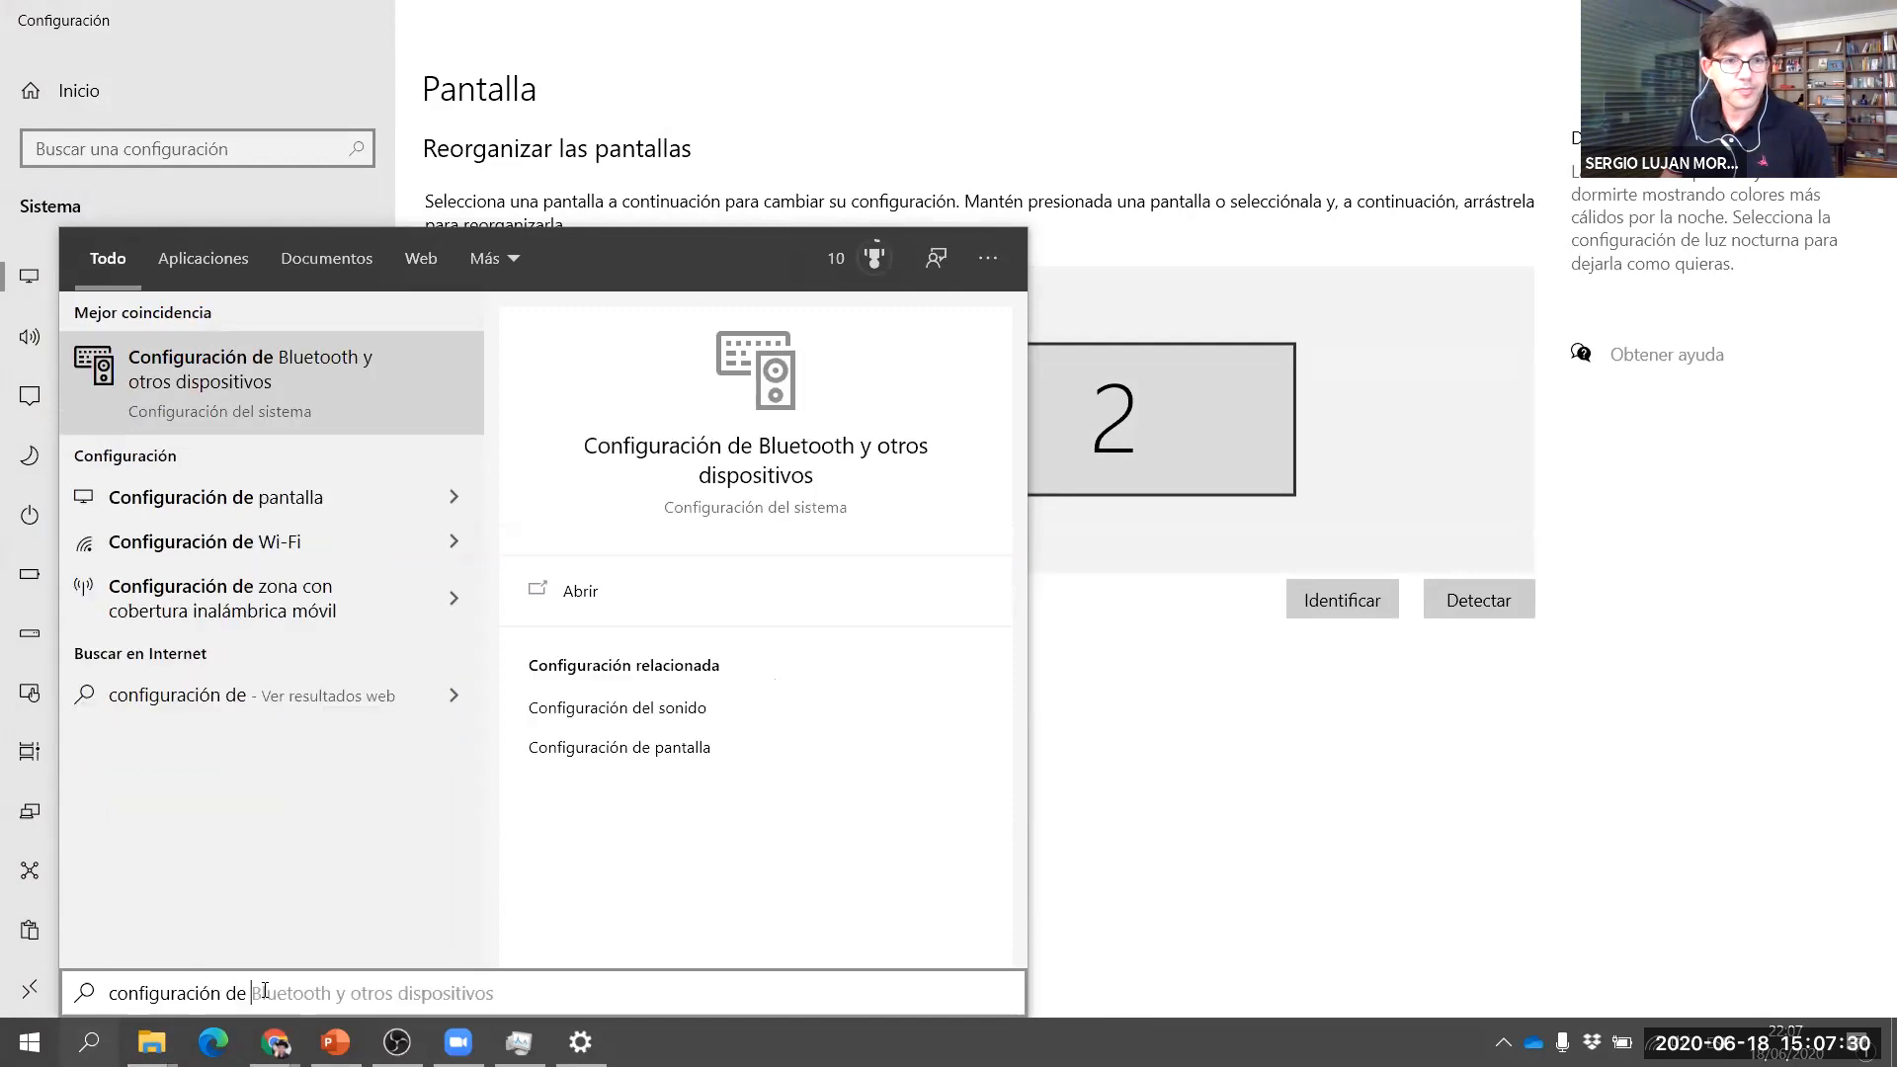
pyautogui.write('pnata')
pyautogui.press('BackSpace')
pyautogui.press('BackSpace')
pyautogui.press('BackSpace')
pyautogui.press('BackSpace')
pyautogui.press('BackSpace')
pyautogui.press('BackSpace')
pyautogui.press('BackSpace')
pyautogui.press('BackSpace')
pyautogui.press('BackSpace')
pyautogui.press('BackSpace')
pyautogui.press('BackSpace')
pyautogui.press('BackSpace')
pyautogui.press('BackSpace')
pyautogui.press('BackSpace')
pyautogui.press('BackSpace')
pyautogui.press('BackSpace')
pyautogui.press('BackSpace')
pyautogui.press('BackSpace')
pyautogui.press('BackSpace')
pyautogui.press('BackSpace')
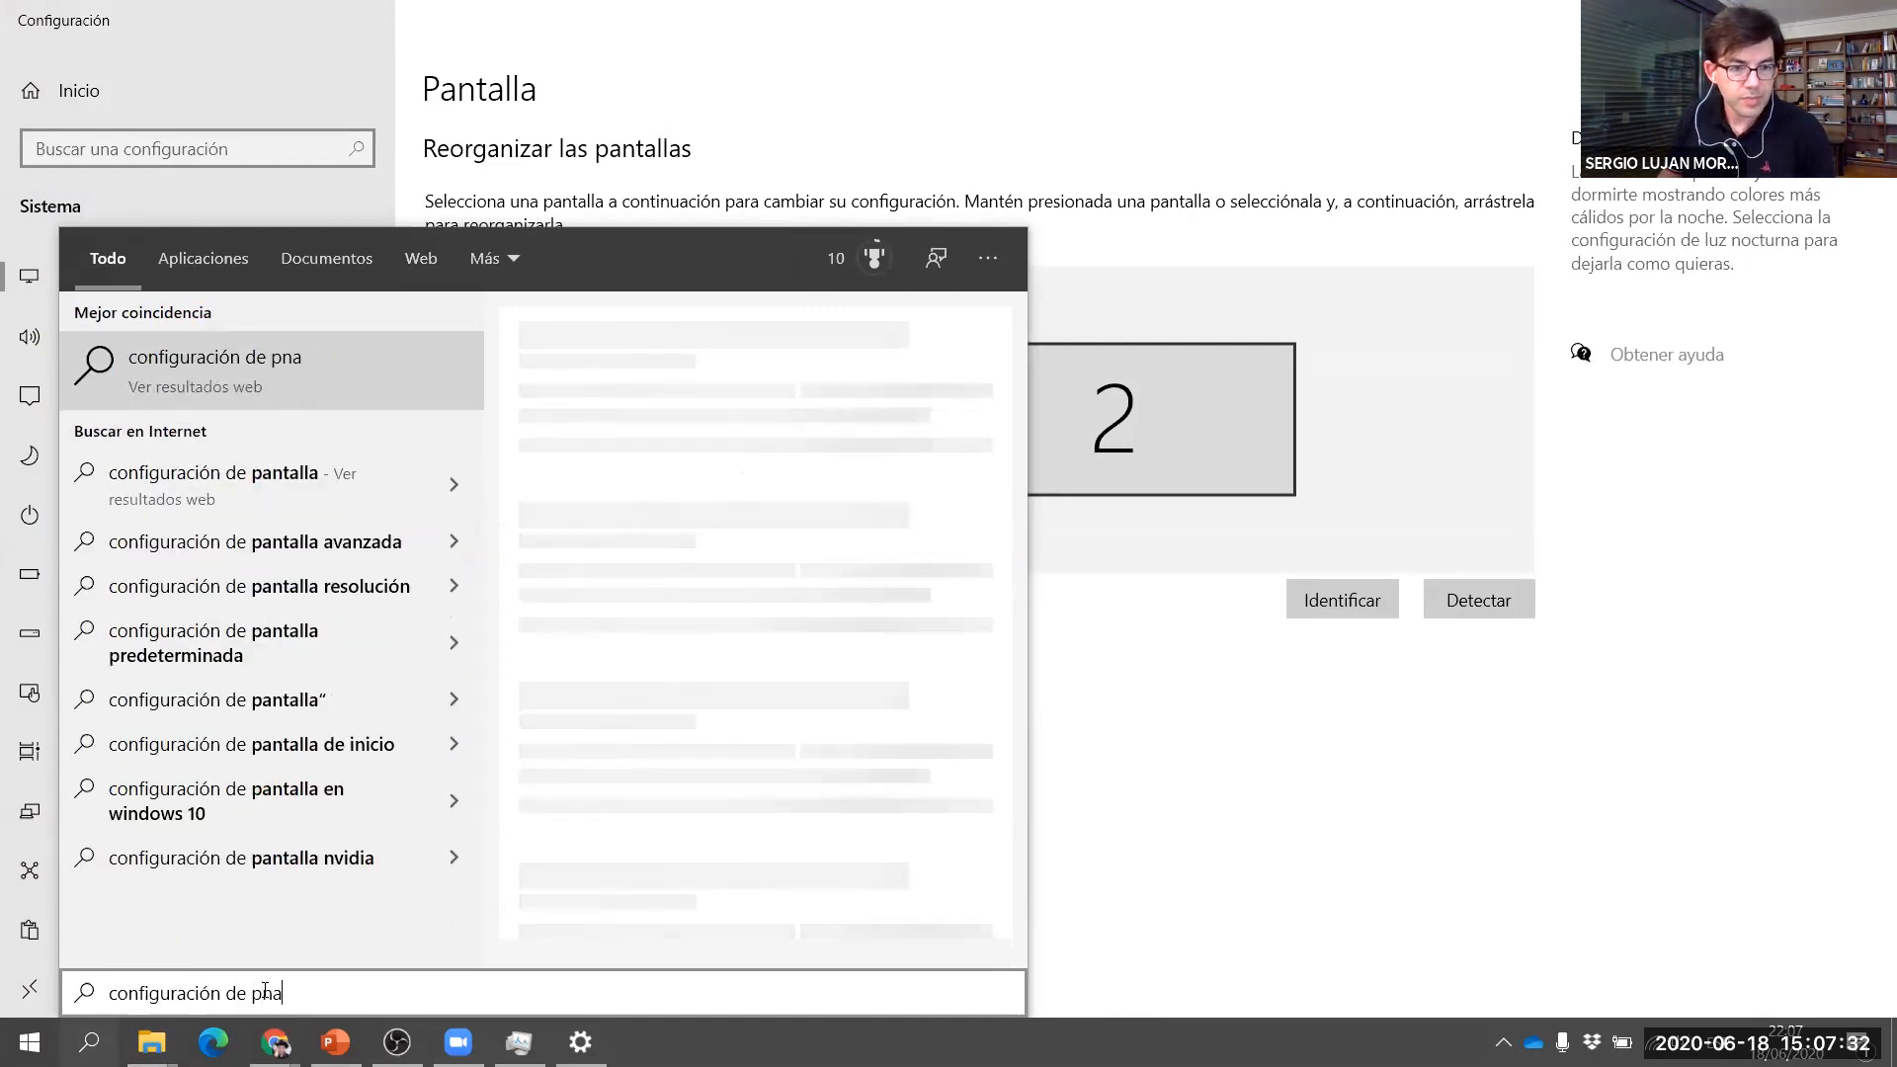
# Search Windows for the Configuración de pantalla settings and open their Configuración de gráficos page.
pyautogui.write('configura')
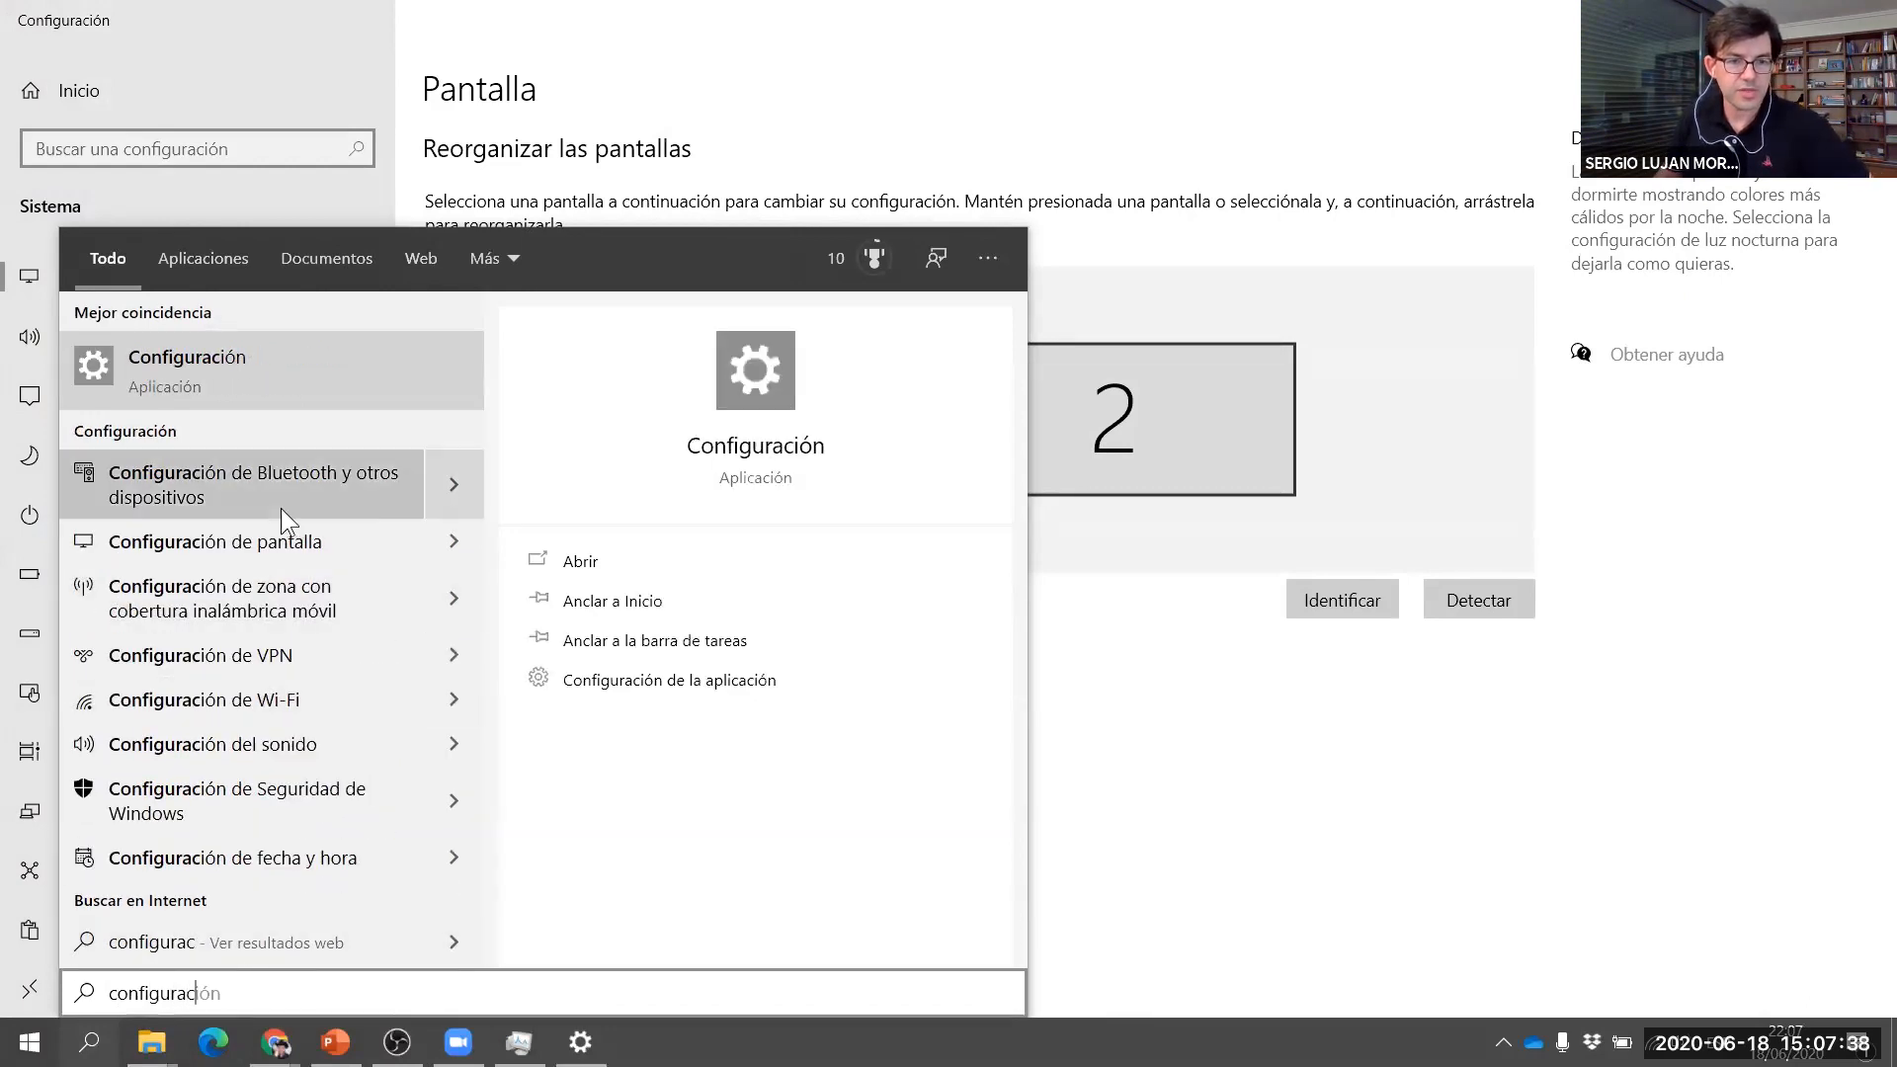
pyautogui.click(259, 539)
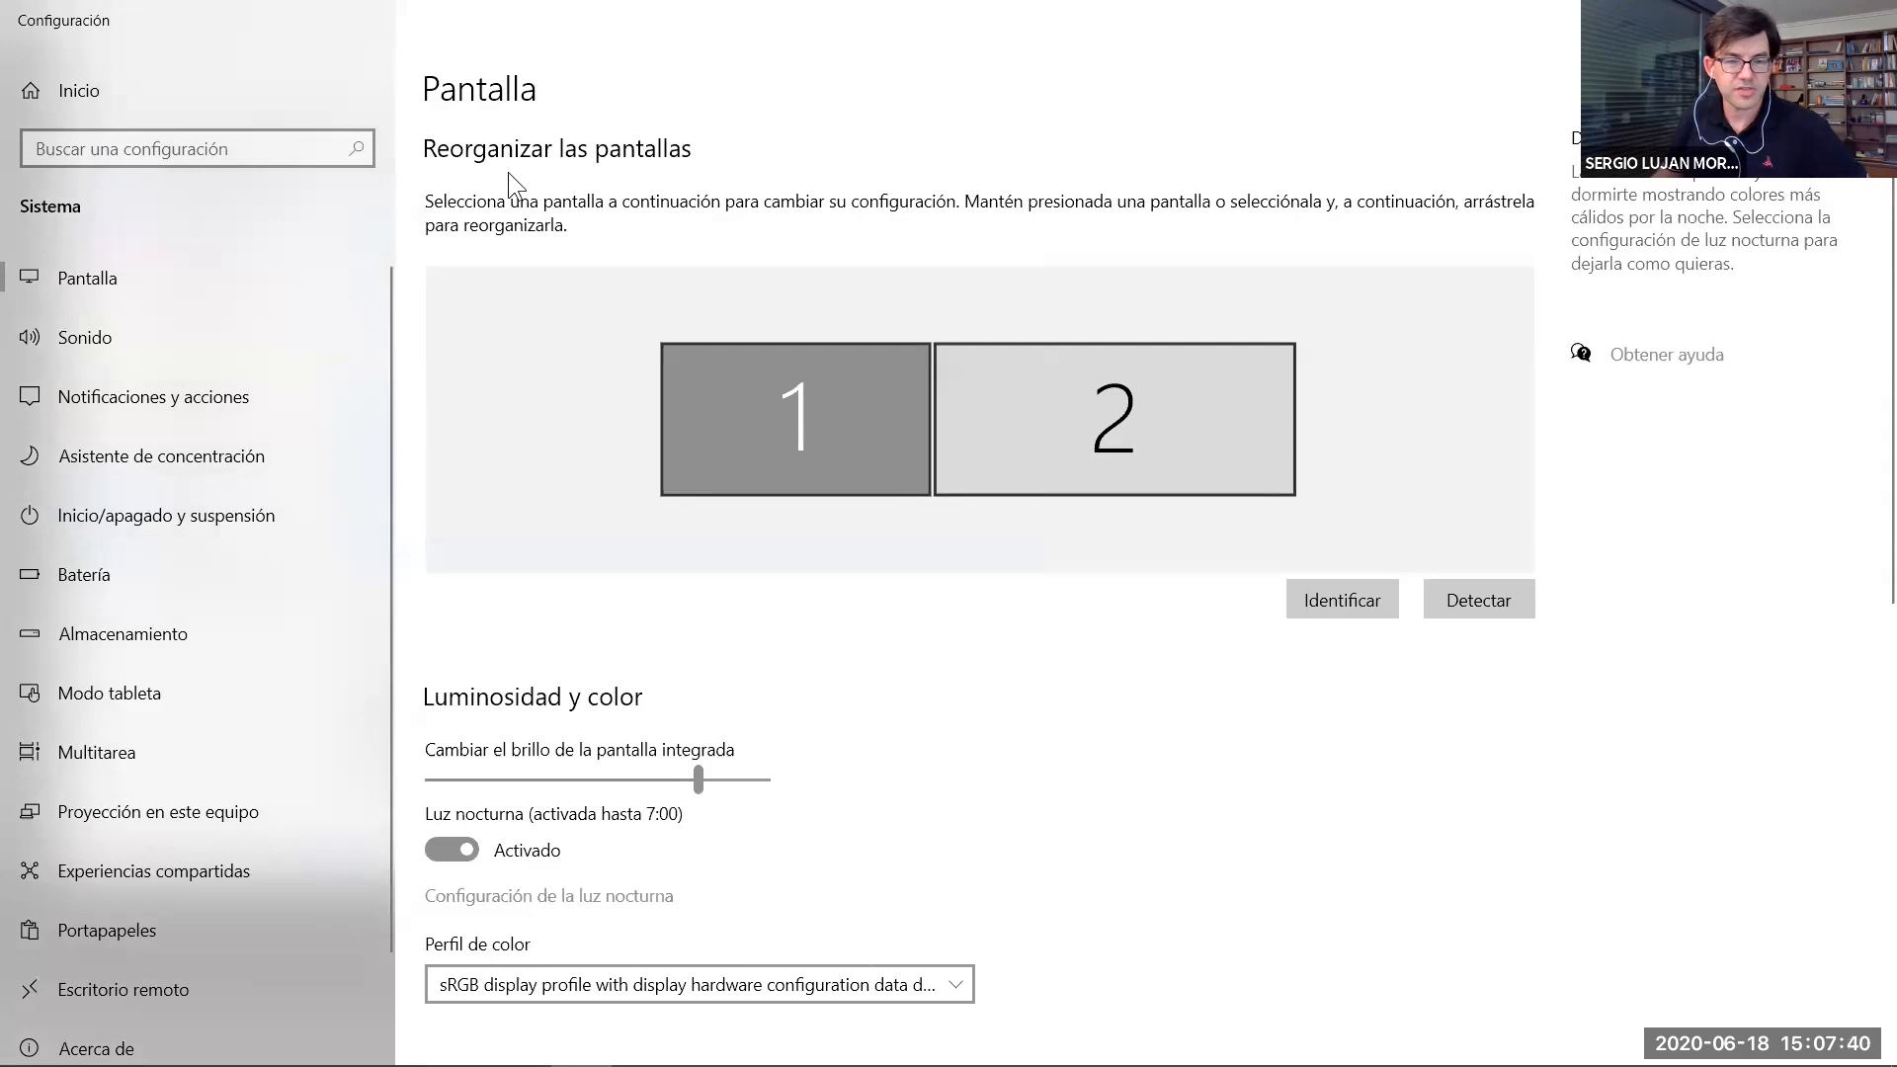
pyautogui.scroll(-6, 532, 204)
pyautogui.scroll(-2, 531, 204)
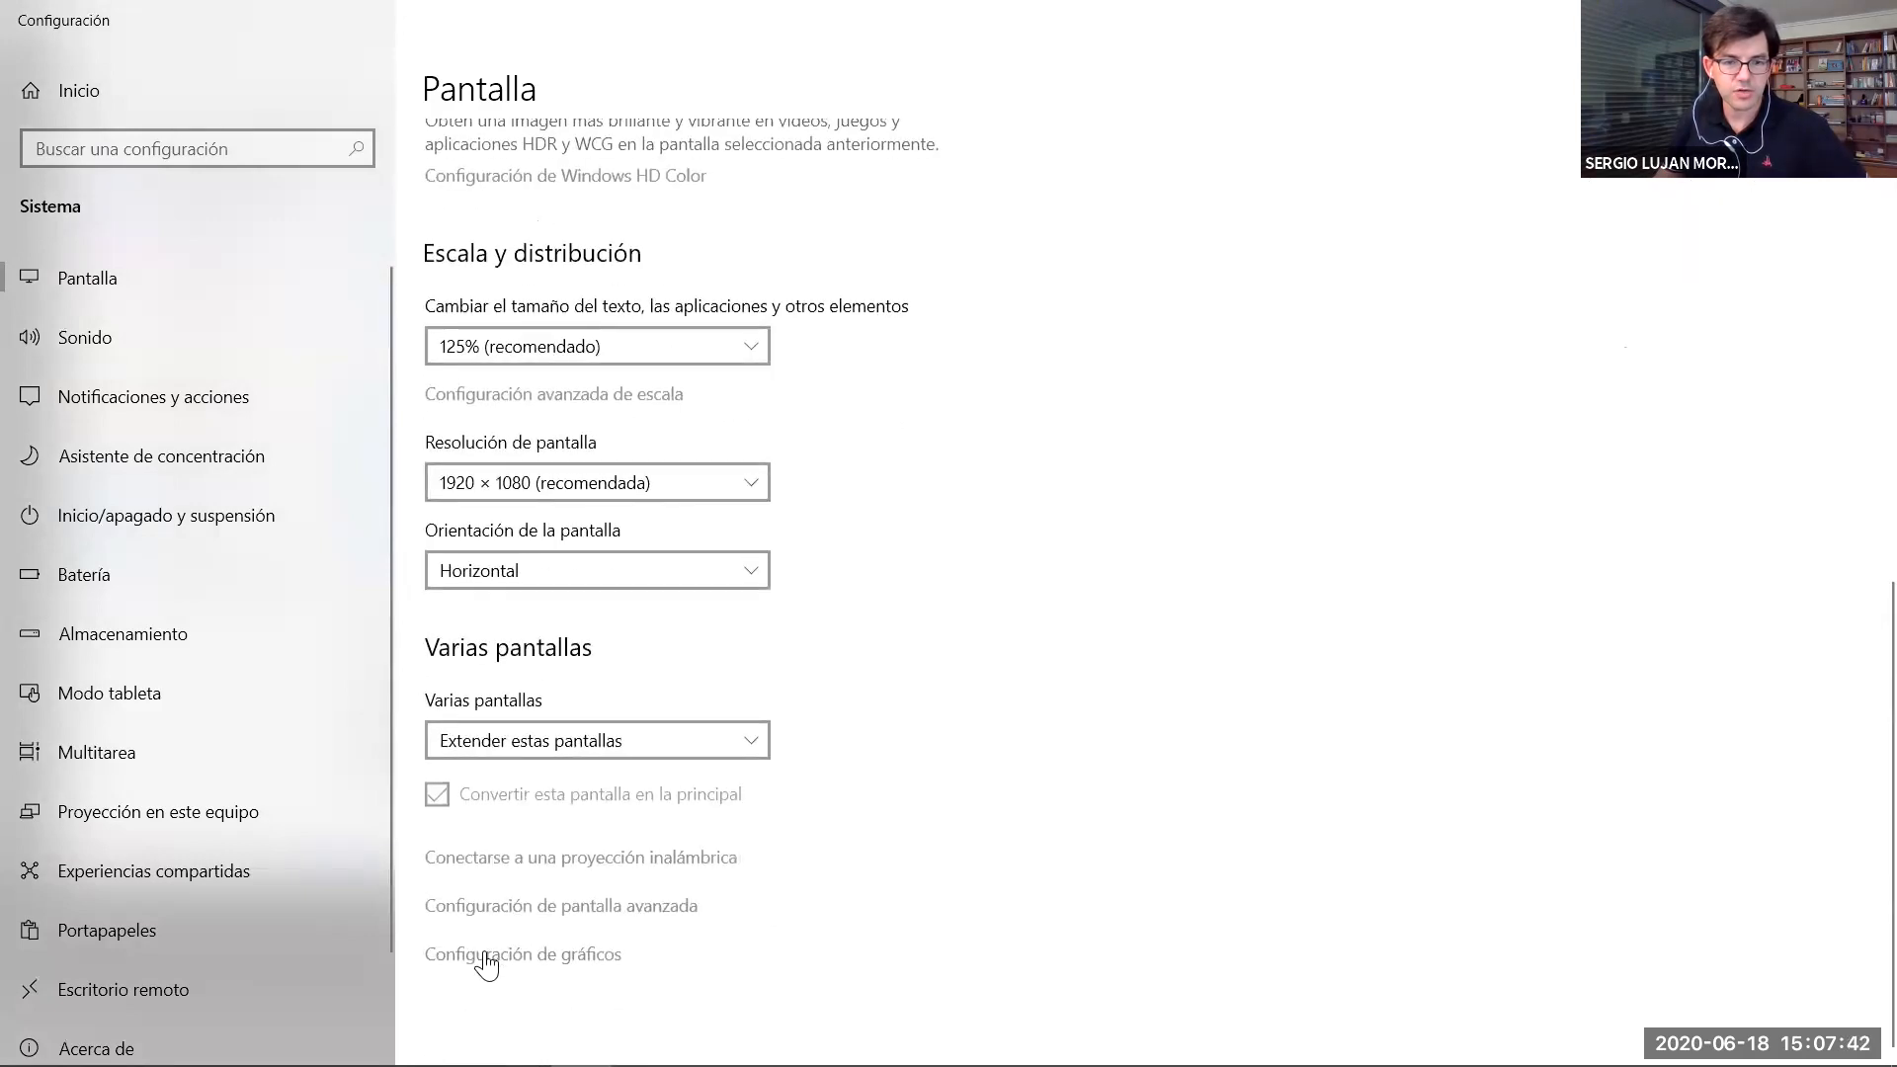
pyautogui.click(565, 954)
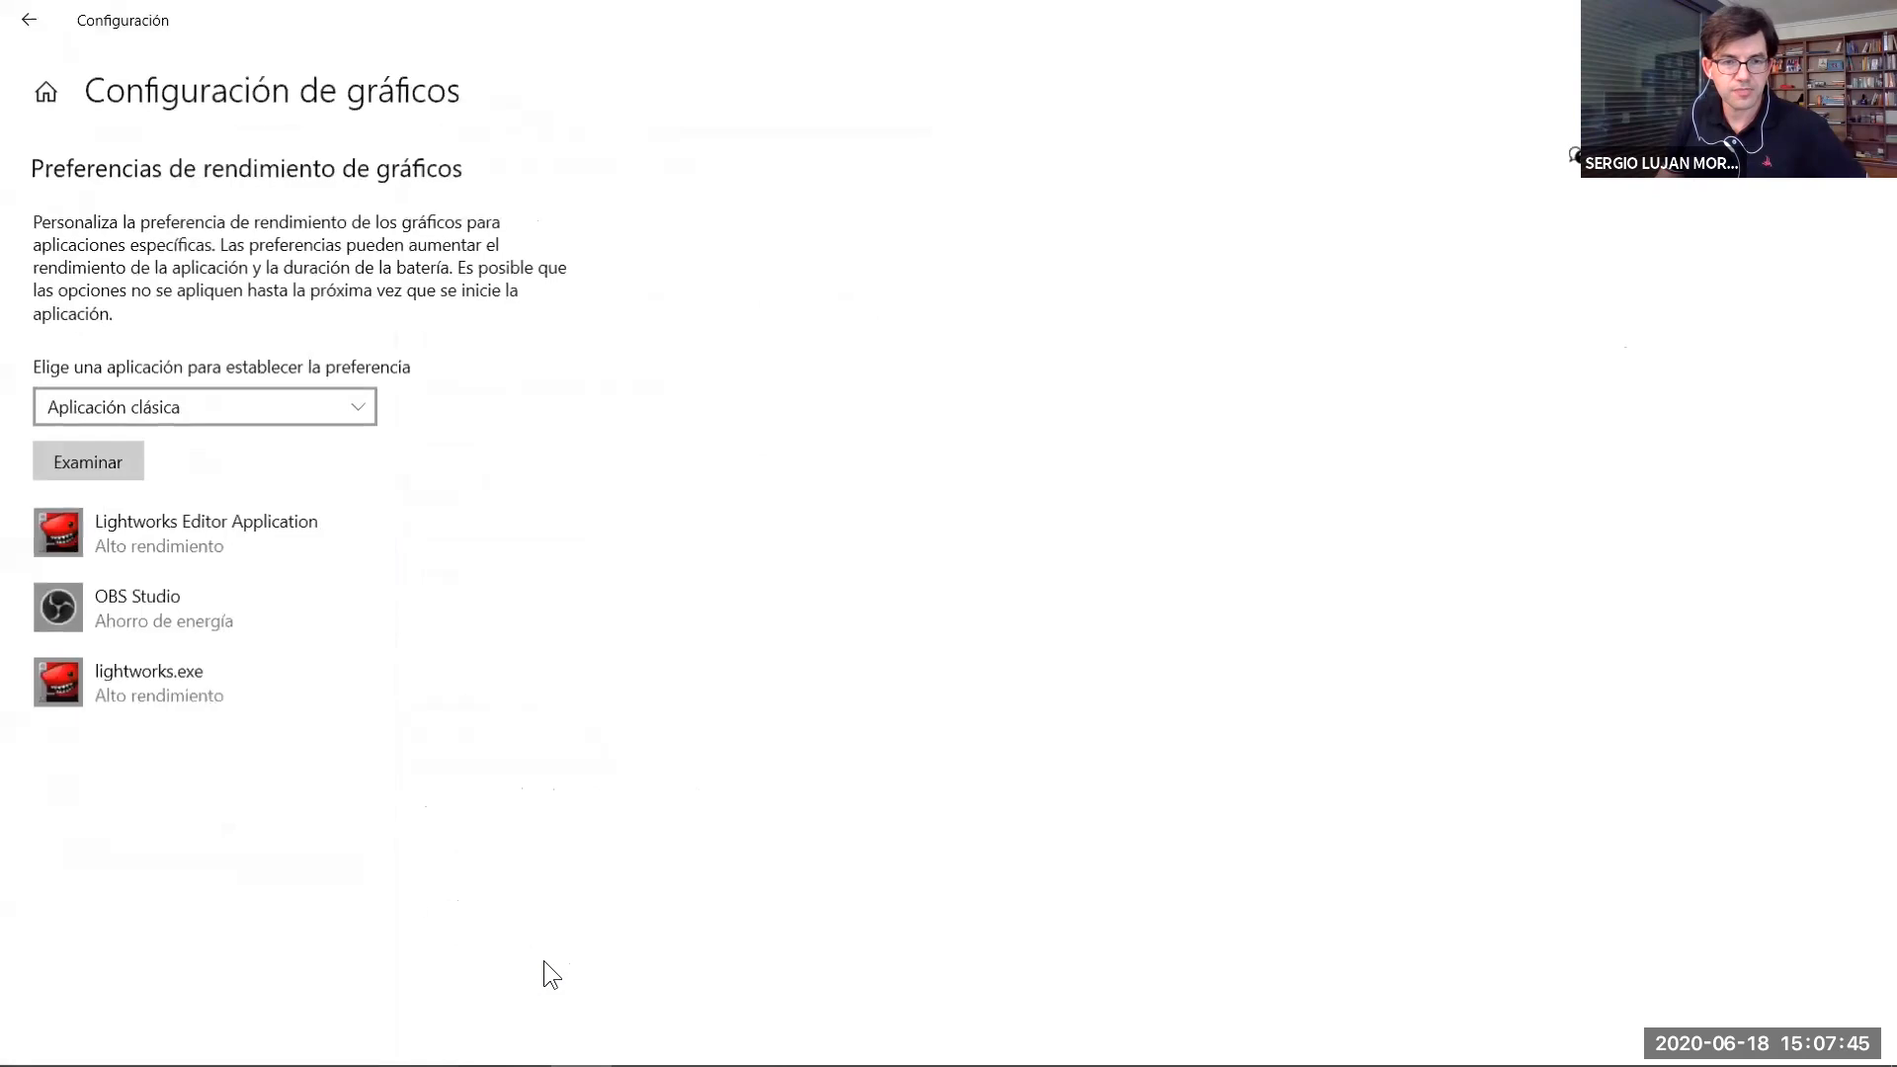
# Browse for a classic application, locate obs64.exe in Archivos de programa\obs-studio\bin\64bit on drive C:, and leave without adding it.
pyautogui.click(85, 460)
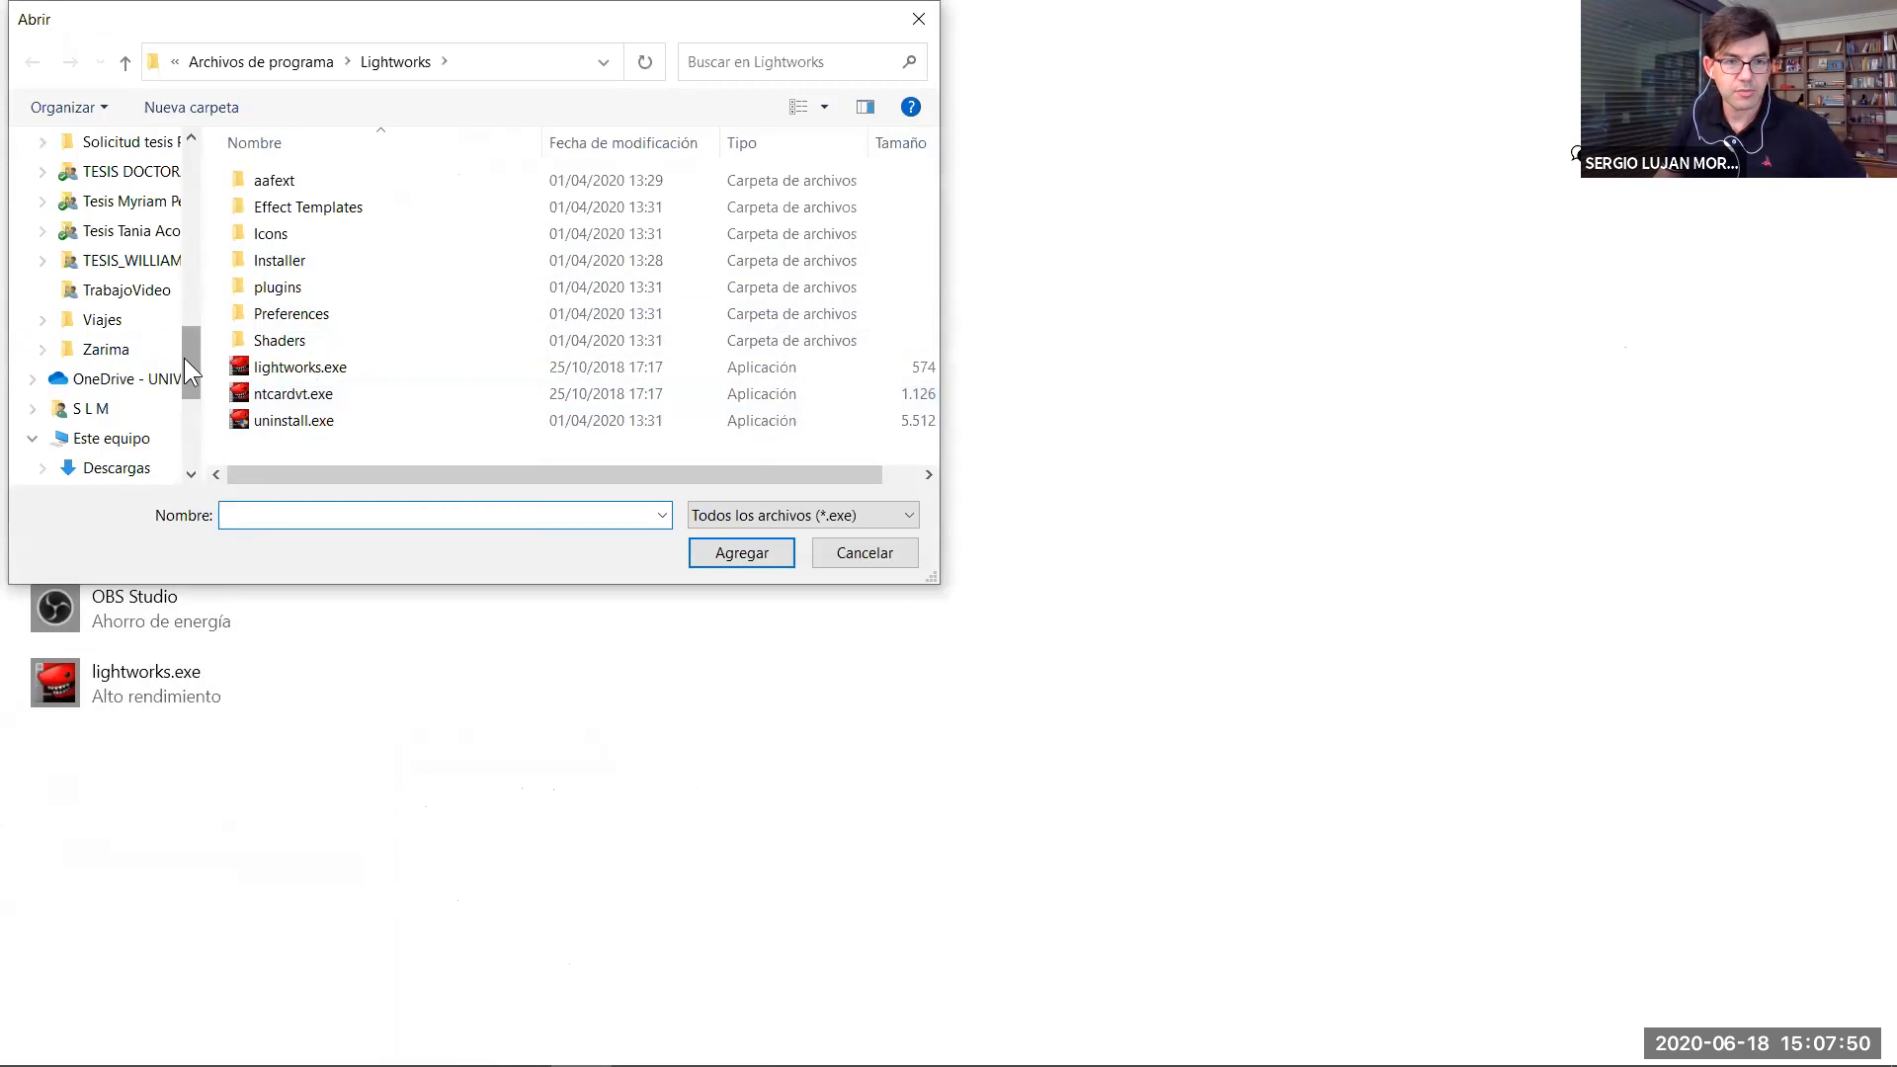
pyautogui.moveTo(184, 358); pyautogui.dragTo(191, 149)
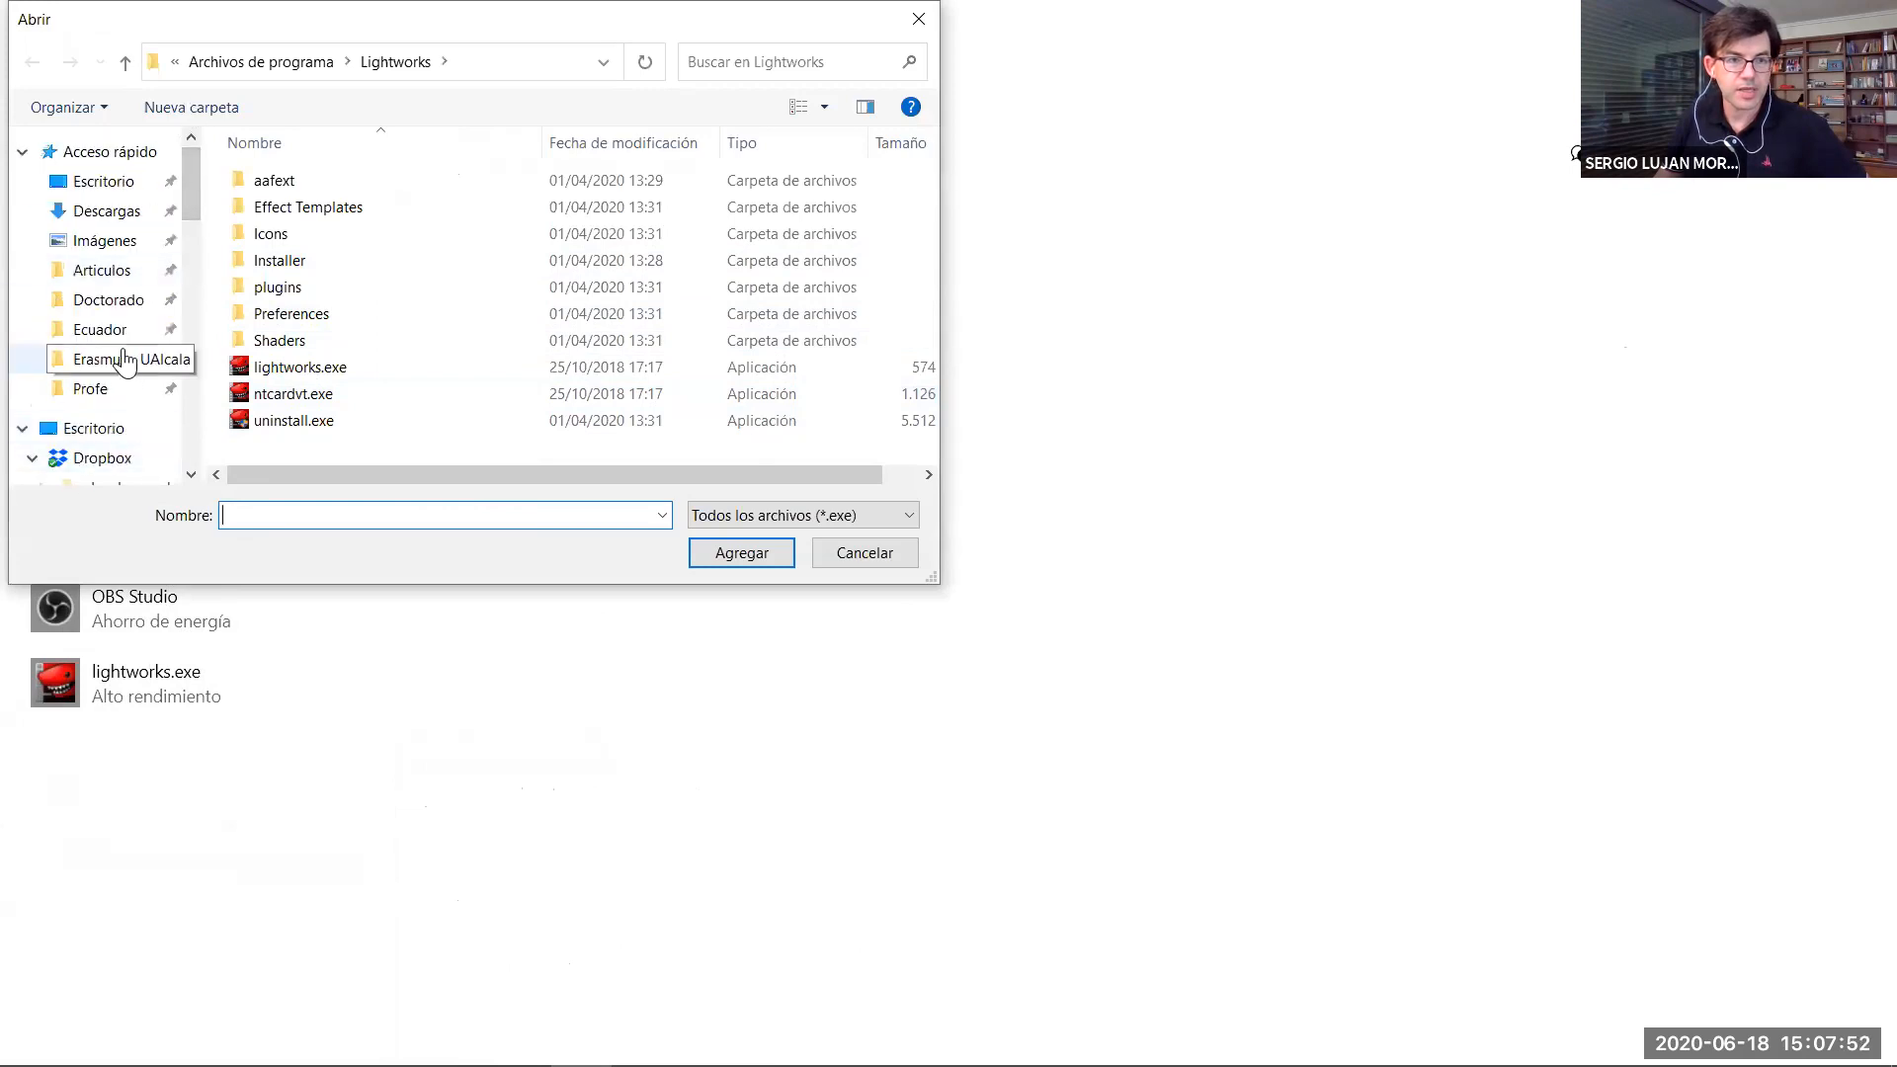
pyautogui.scroll(-10, 127, 367)
pyautogui.scroll(-8, 127, 378)
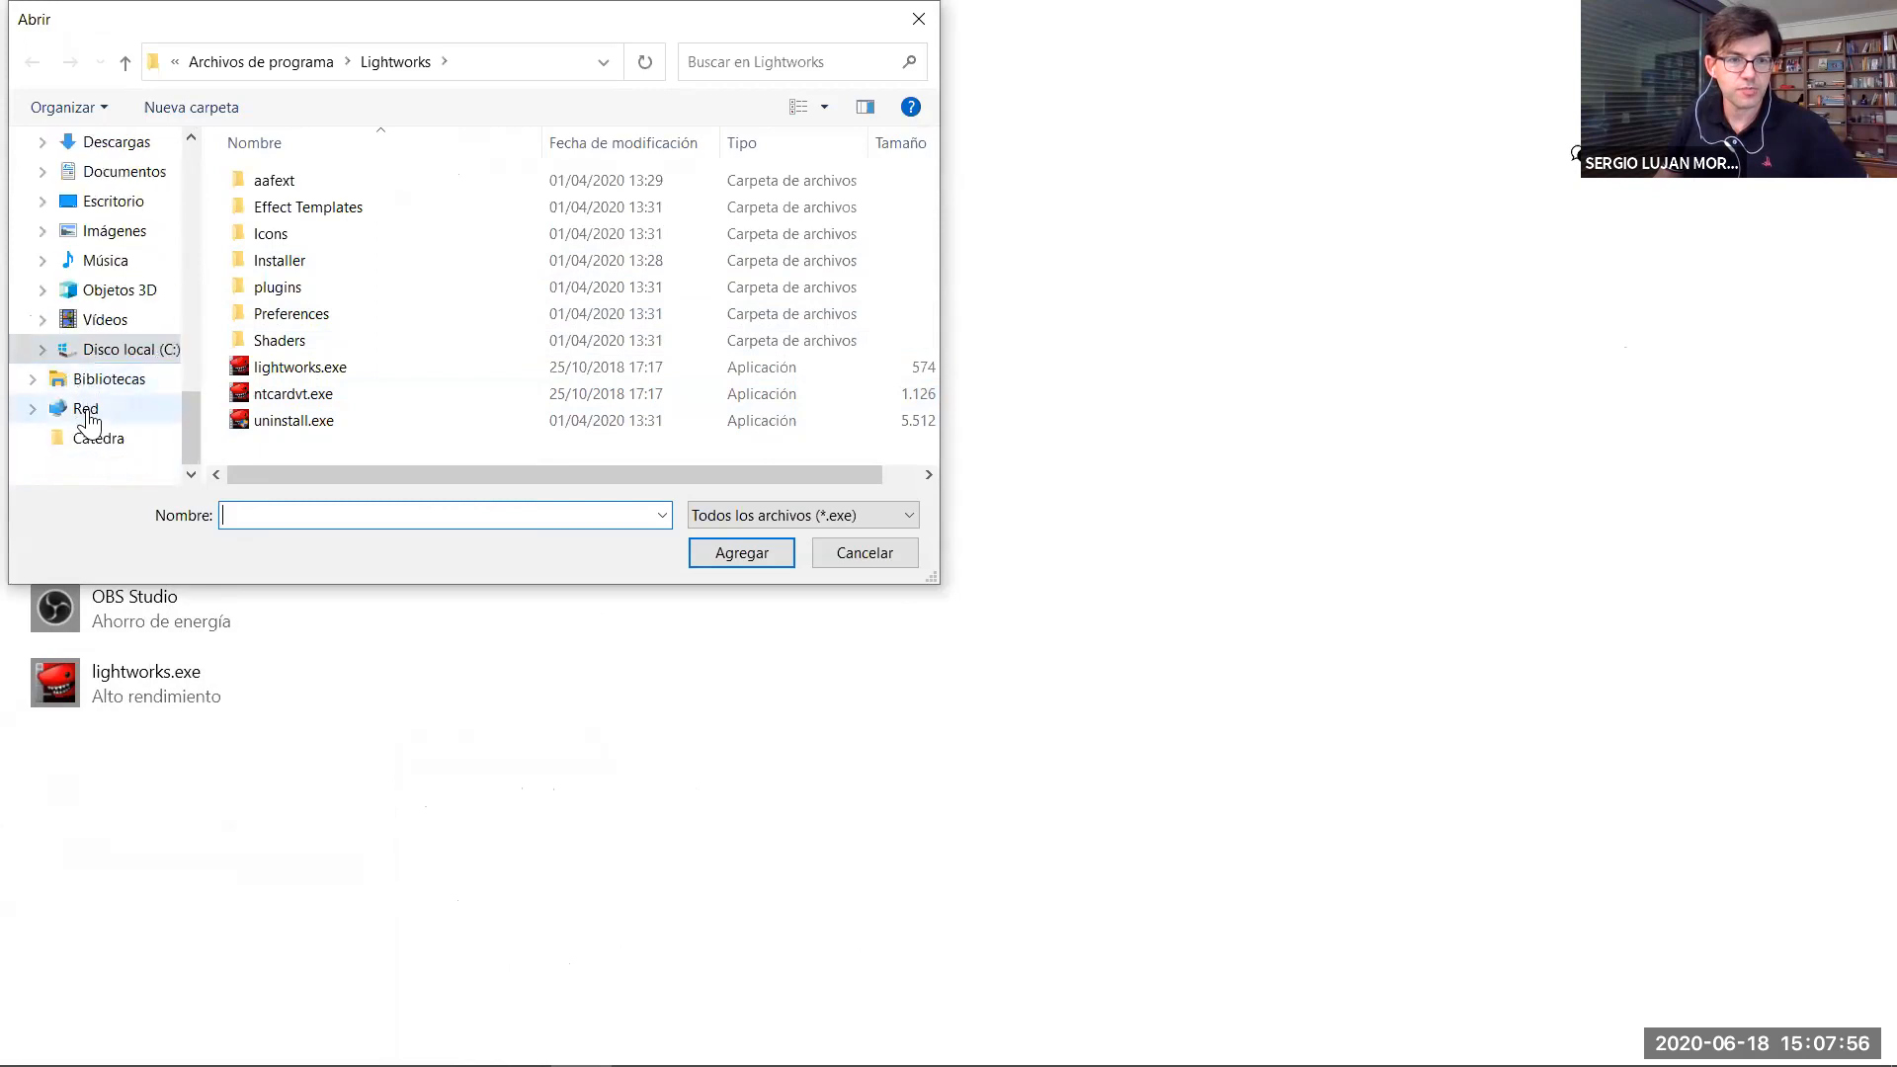
pyautogui.click(111, 350)
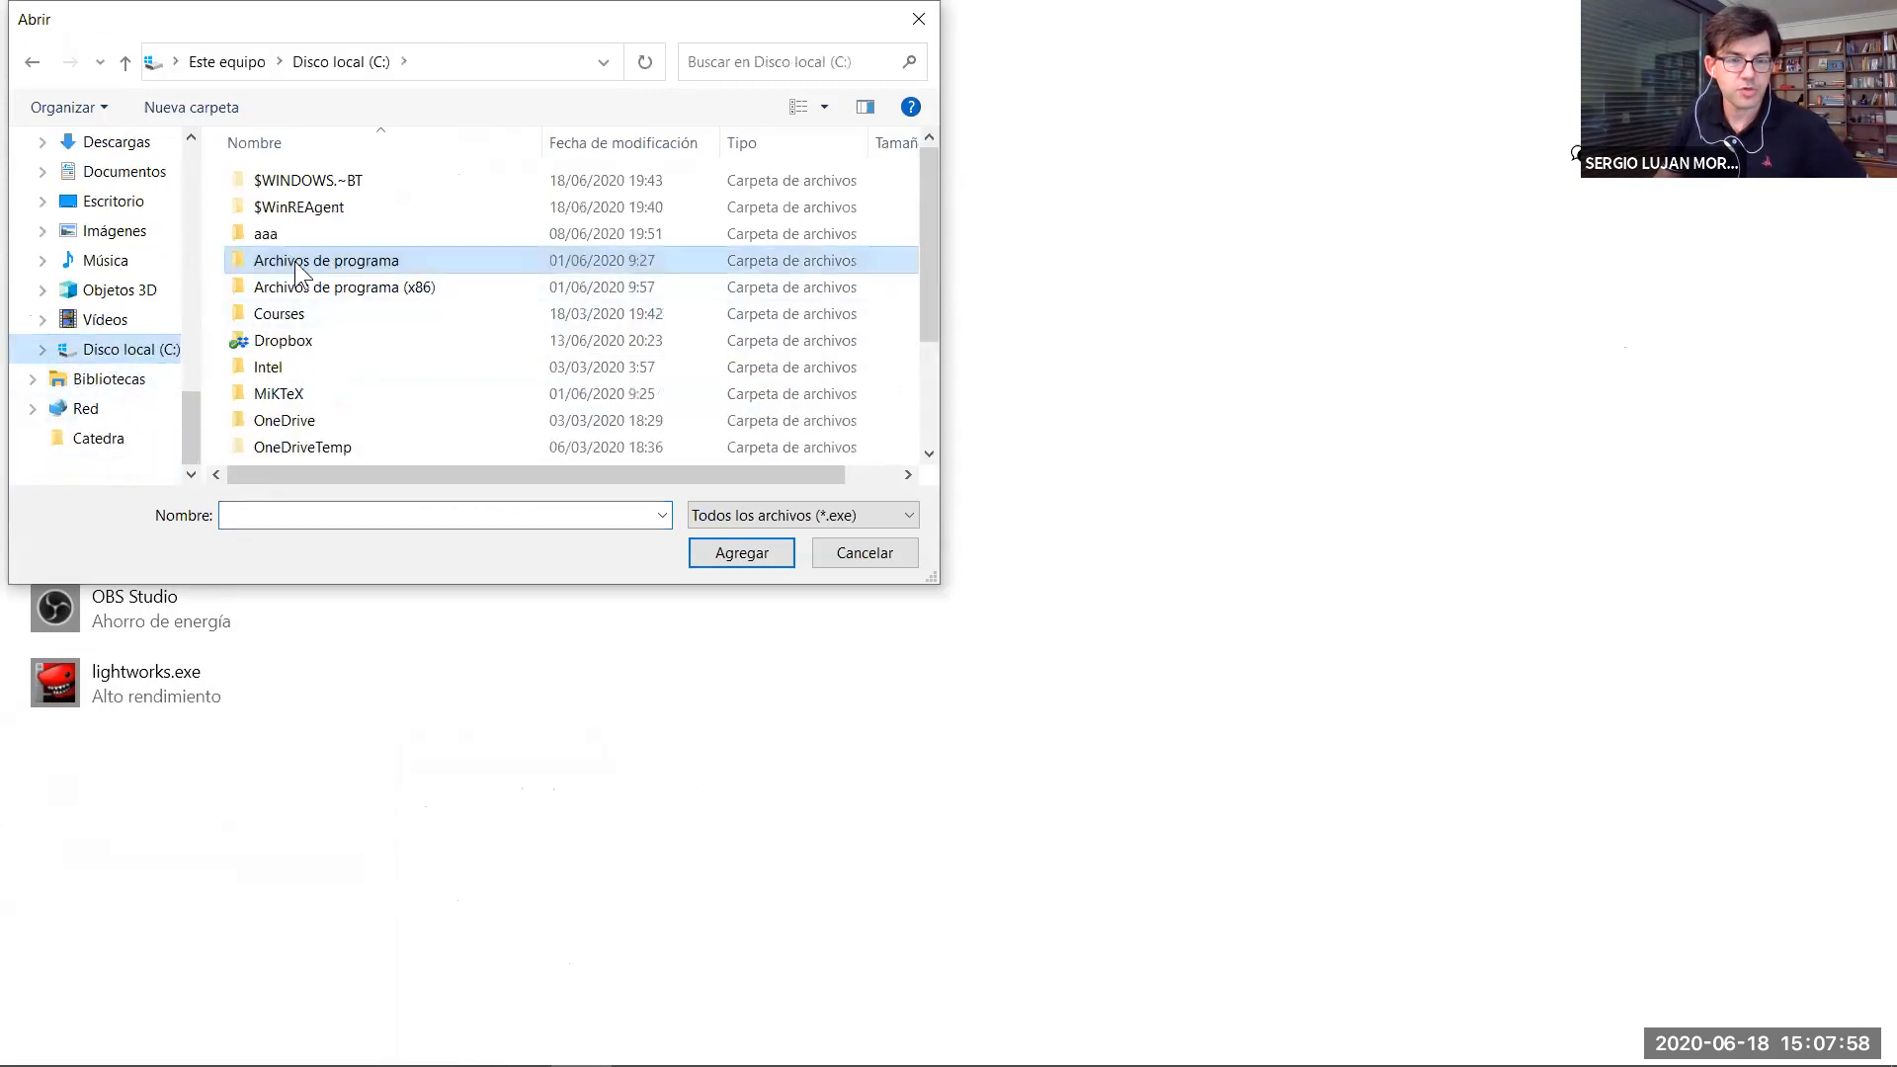
pyautogui.doubleClick(355, 260)
pyautogui.scroll(-3, 395, 326)
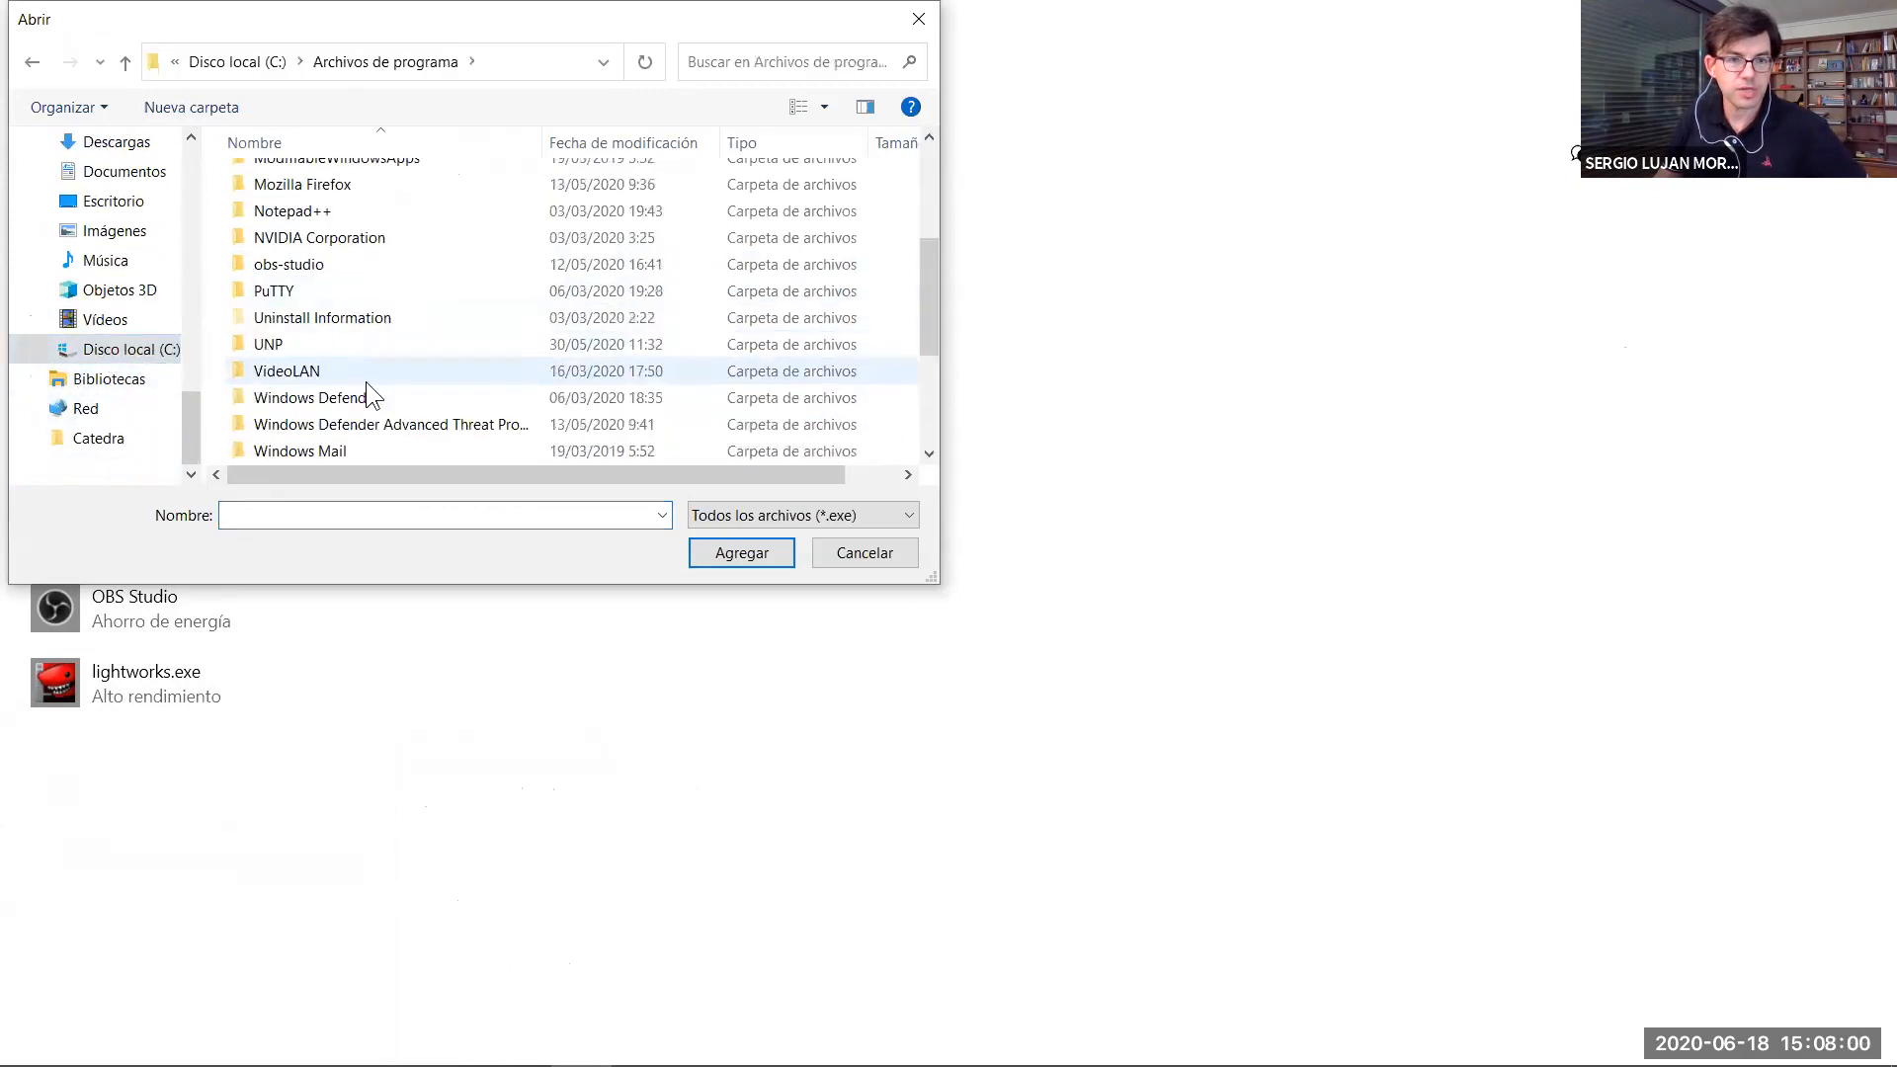
pyautogui.scroll(1, 328, 398)
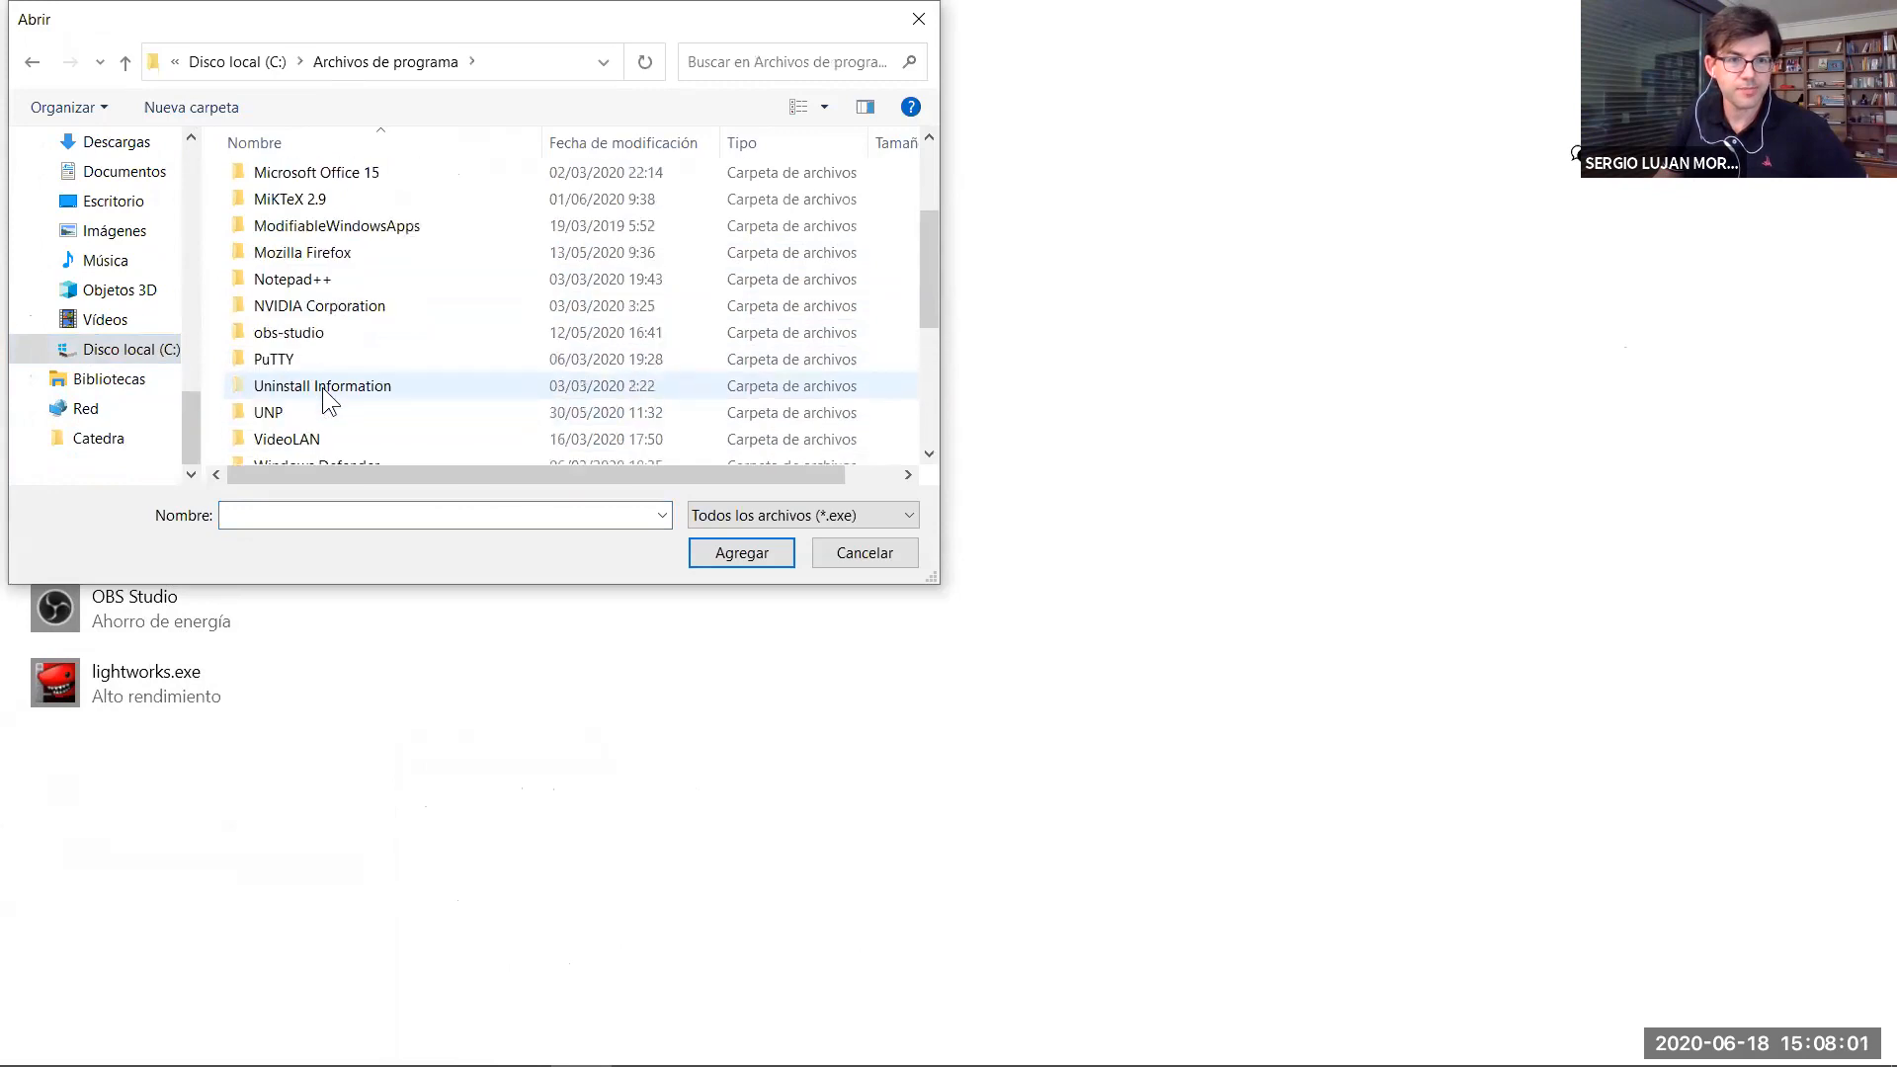
pyautogui.doubleClick(280, 339)
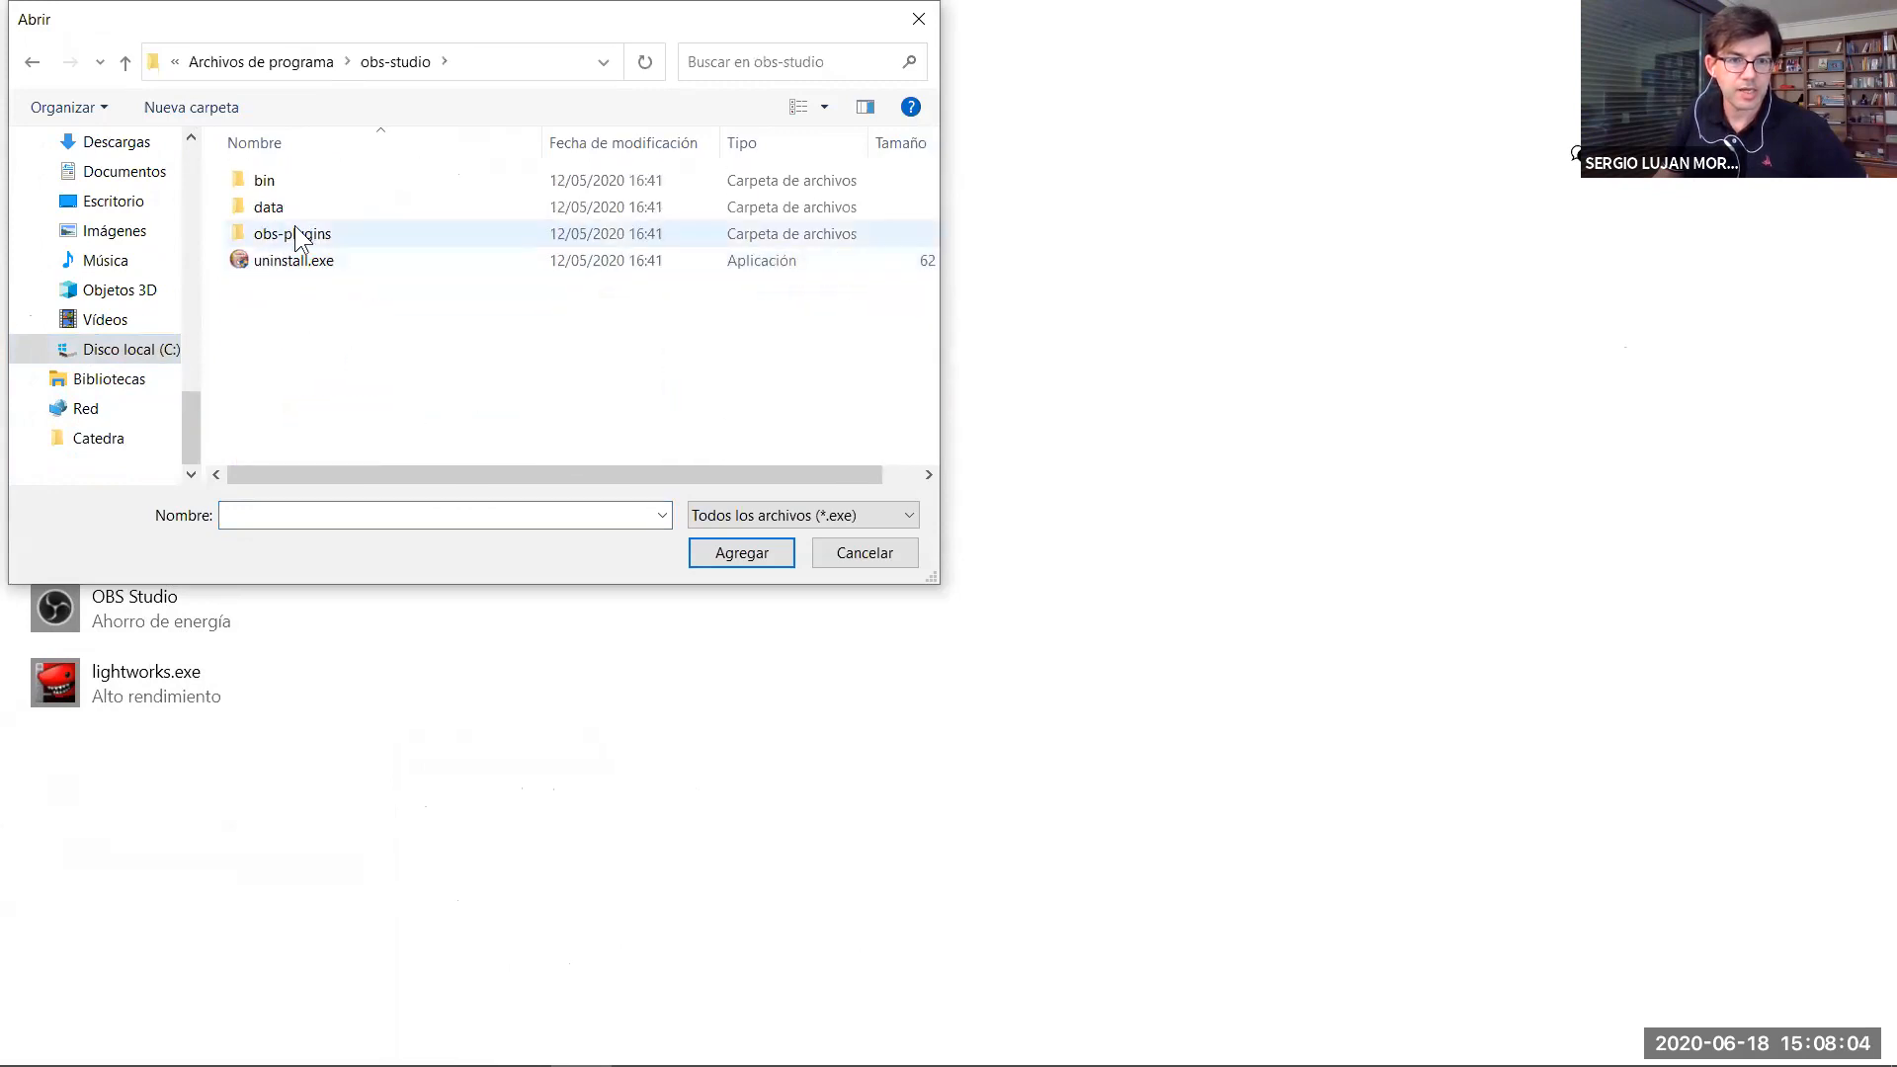
pyautogui.click(263, 187)
pyautogui.doubleClick(263, 183)
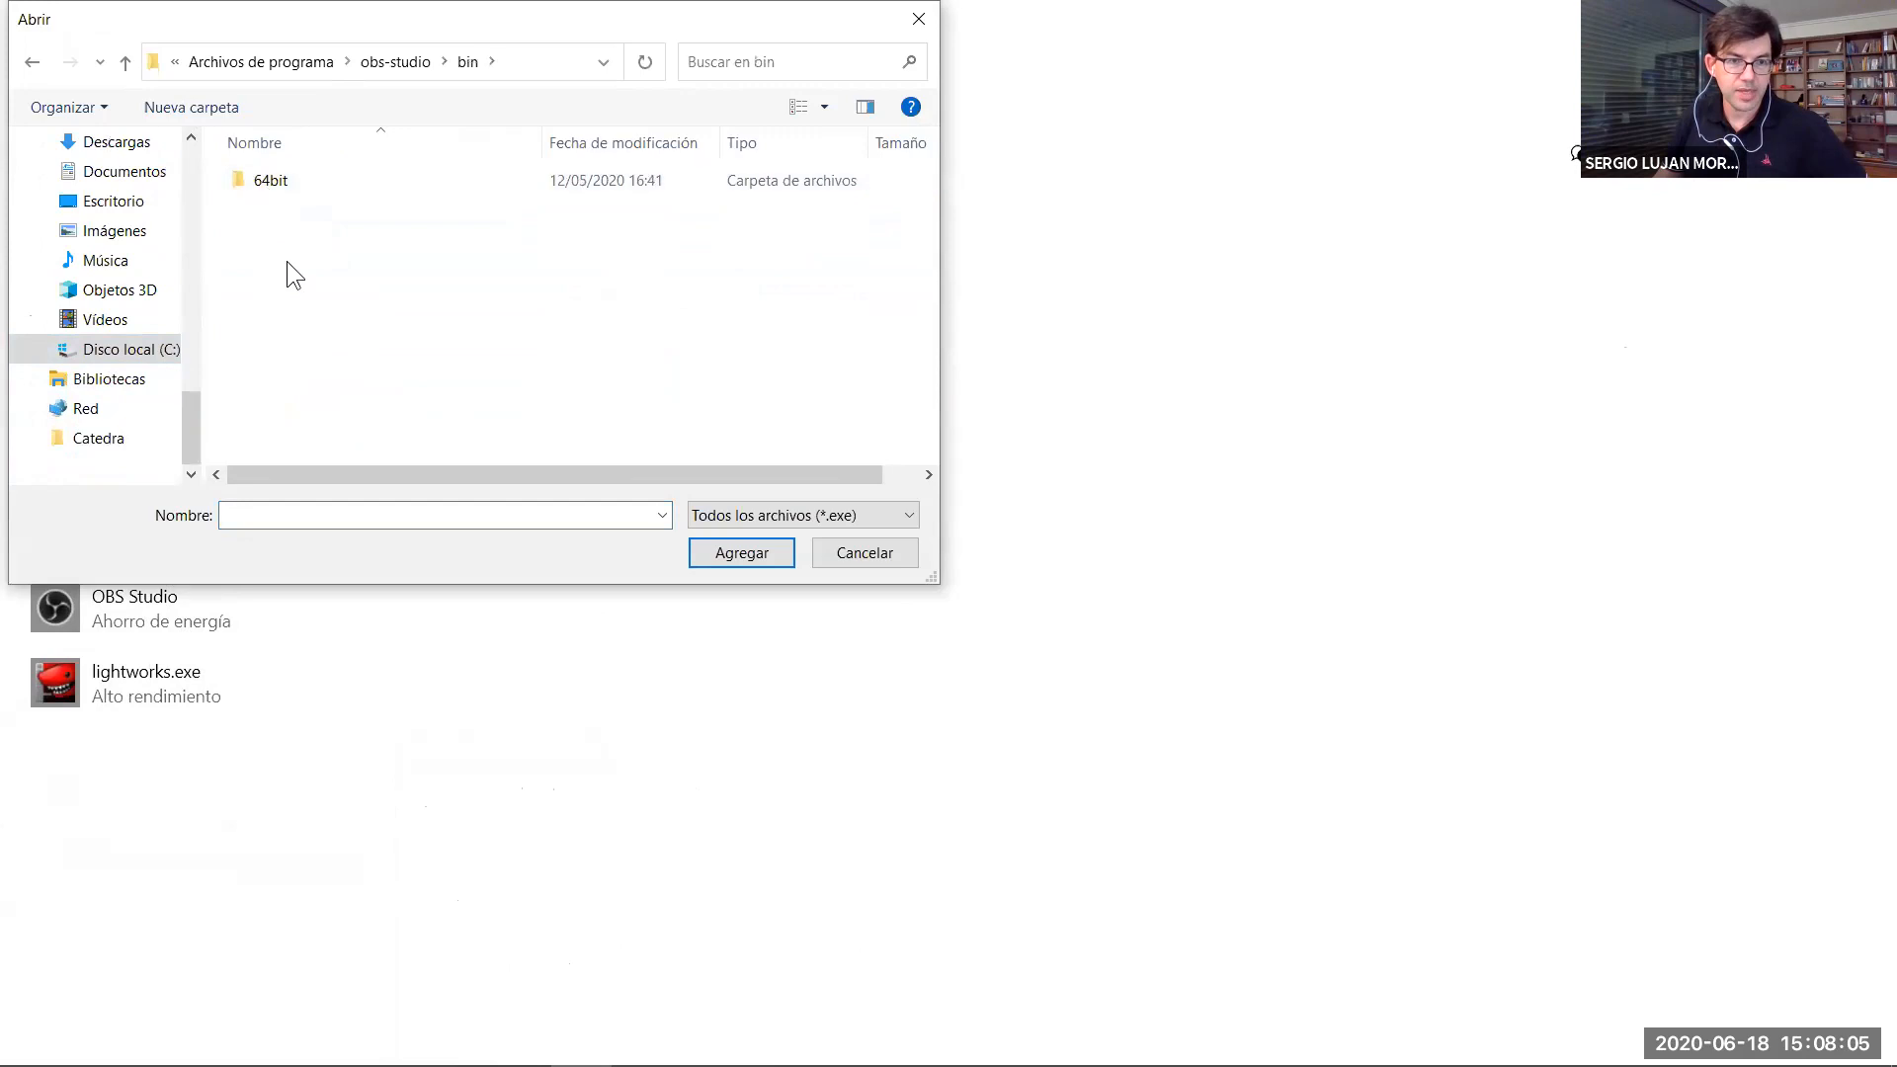
pyautogui.doubleClick(253, 182)
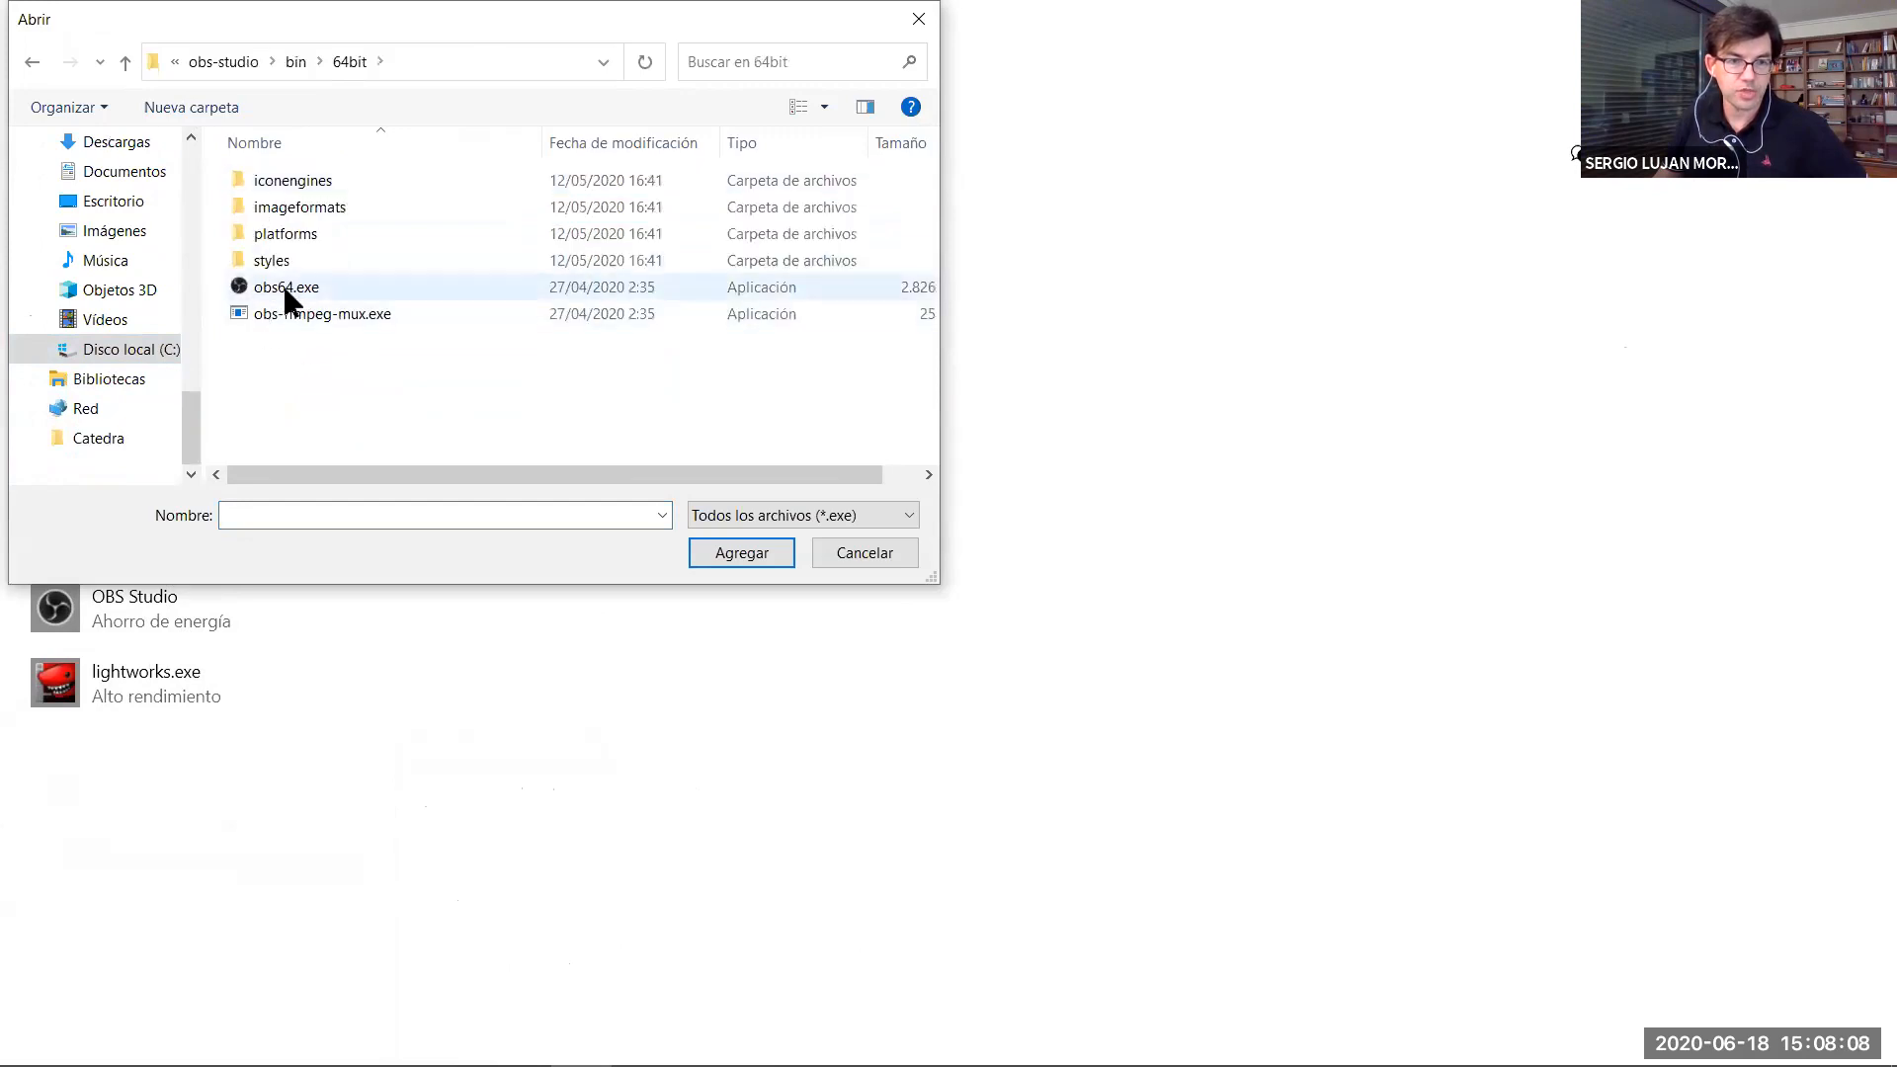
pyautogui.click(883, 558)
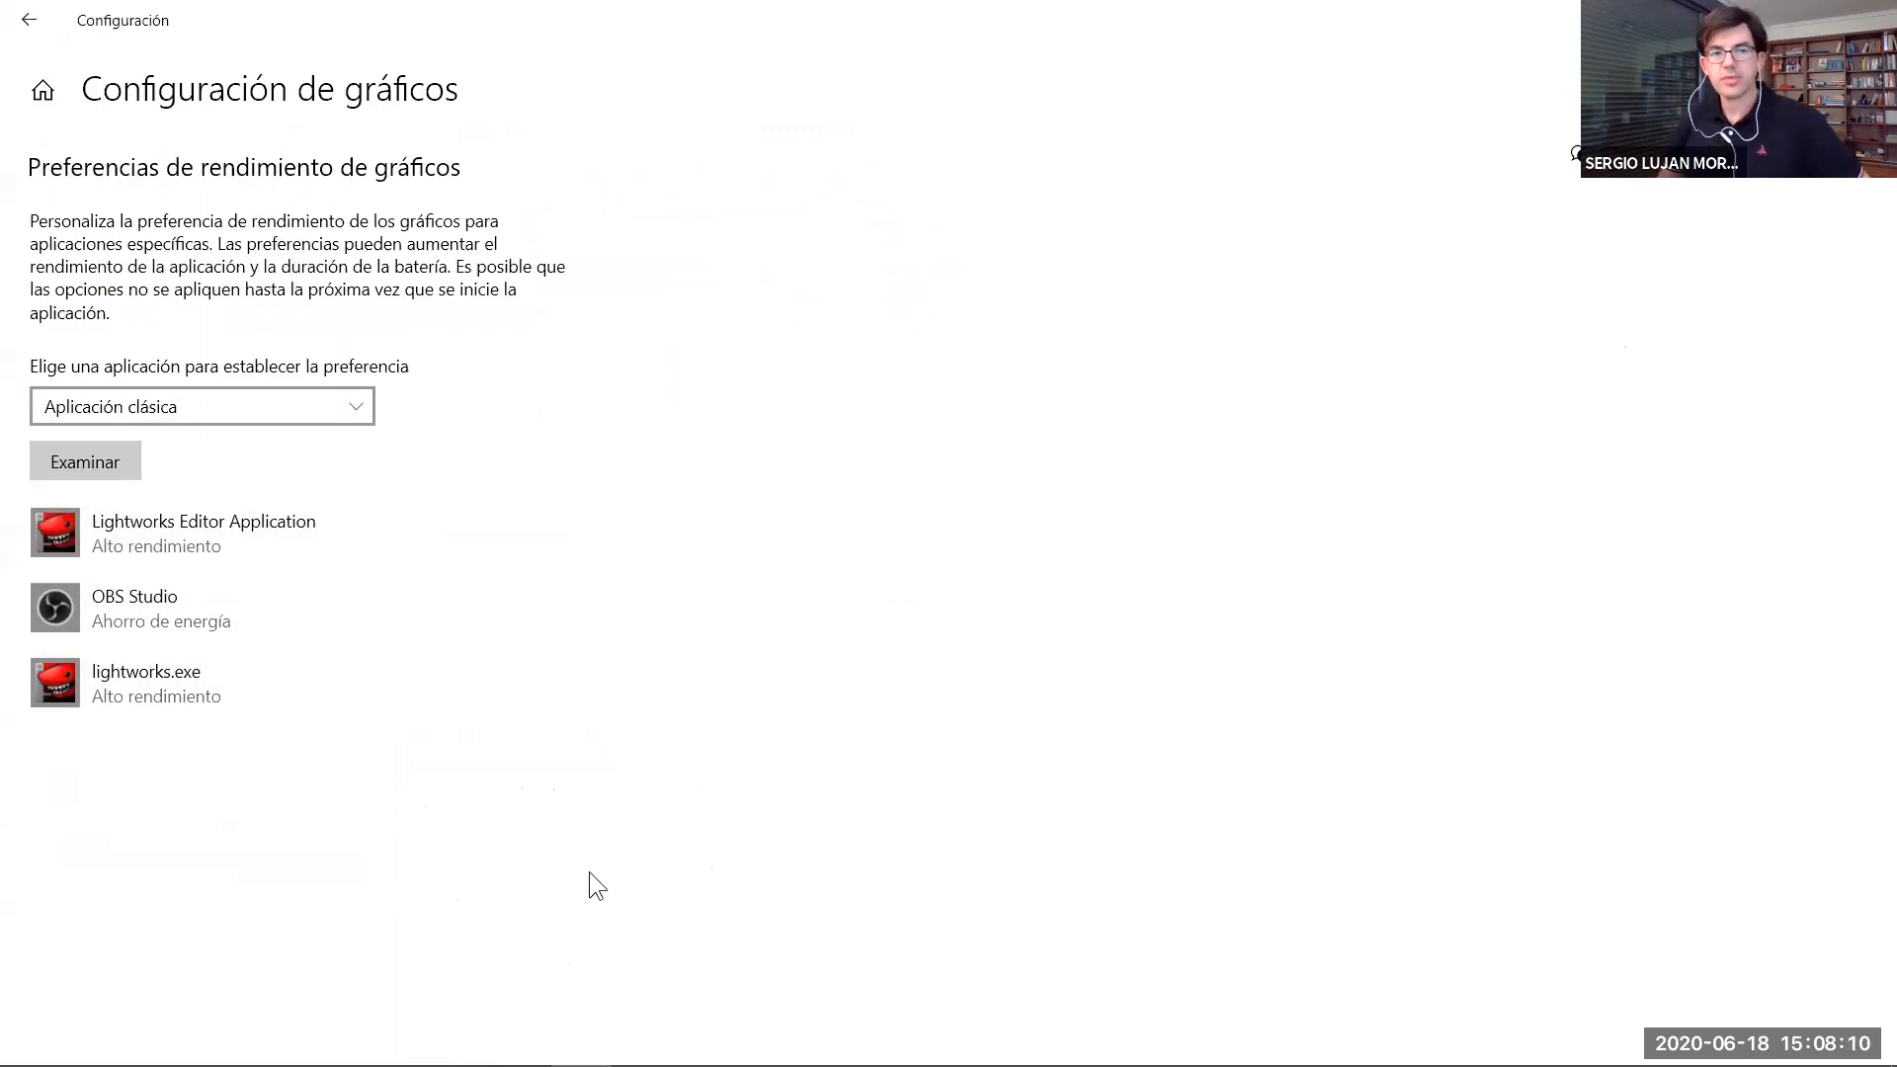